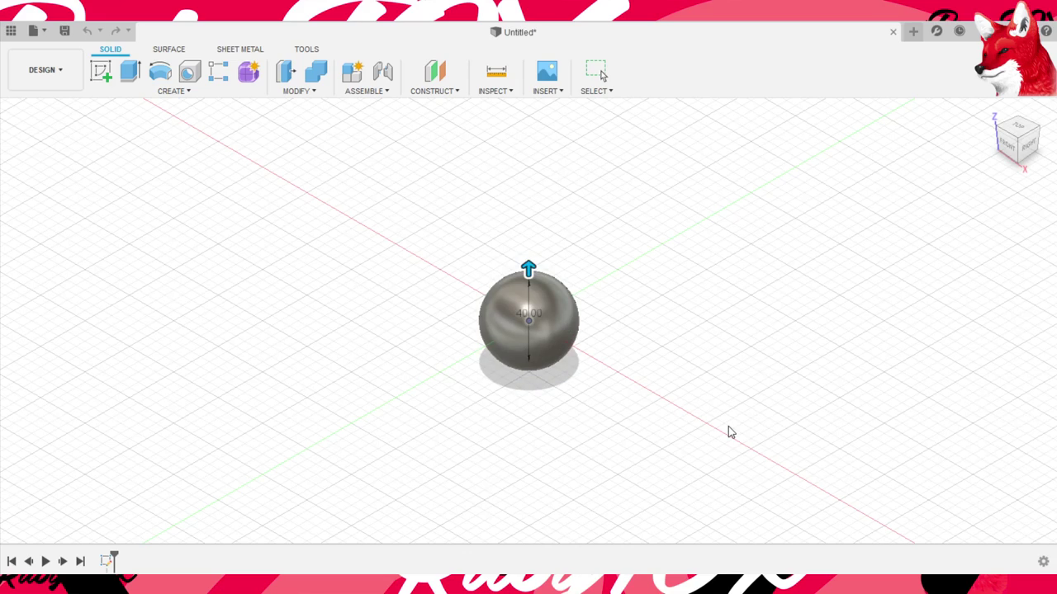
- In the Right view, raise a copy of the sphere one diameter to sit atop the original
{"action": "mouse_move", "coordinate": [761, 448]}
{"action": "middle_mouse_down"}
{"action": "mouse_move", "coordinate": [736, 472]}
{"action": "mouse_move", "coordinate": [733, 456]}
{"action": "middle_mouse_up"}
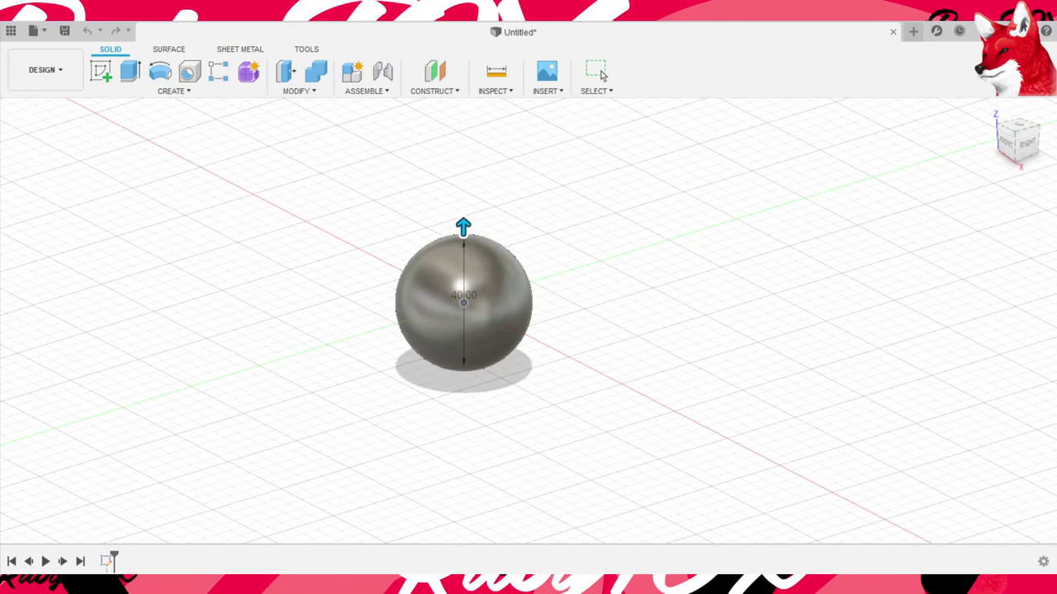
{"action": "mouse_move", "coordinate": [887, 451]}
{"action": "middle_mouse_down", "text": "shift"}
{"action": "mouse_move", "coordinate": [821, 391]}
{"action": "mouse_move", "coordinate": [861, 441]}
{"action": "mouse_move", "coordinate": [853, 449]}
{"action": "mouse_move", "coordinate": [804, 436]}
{"action": "mouse_move", "coordinate": [814, 455]}
{"action": "middle_mouse_up", "text": "shift"}
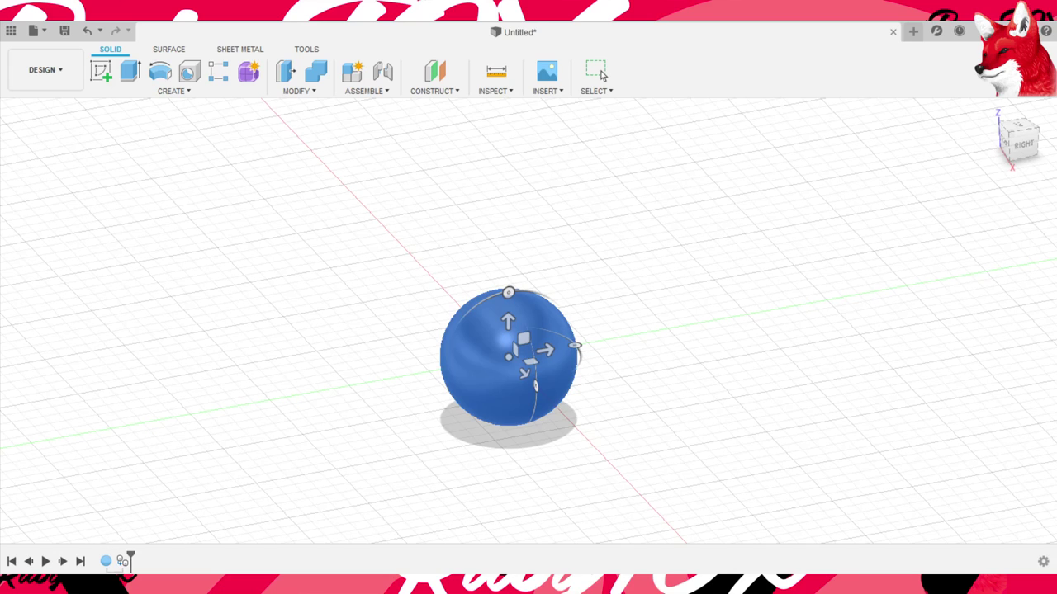
{"action": "left_click", "coordinate": [1023, 145]}
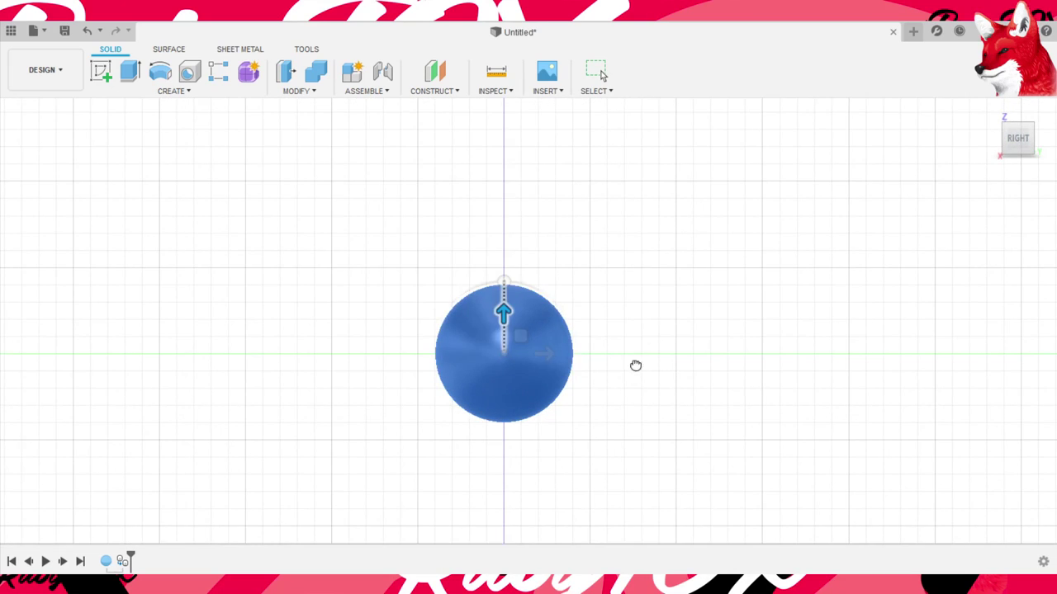
{"action": "left_click_drag", "start_coordinate": [635, 365], "coordinate": [644, 217]}
{"action": "scroll", "coordinate": [660, 355], "scroll_direction": "up", "scroll_amount": 3}
{"action": "scroll", "coordinate": [624, 431], "scroll_direction": "up", "scroll_amount": 3}
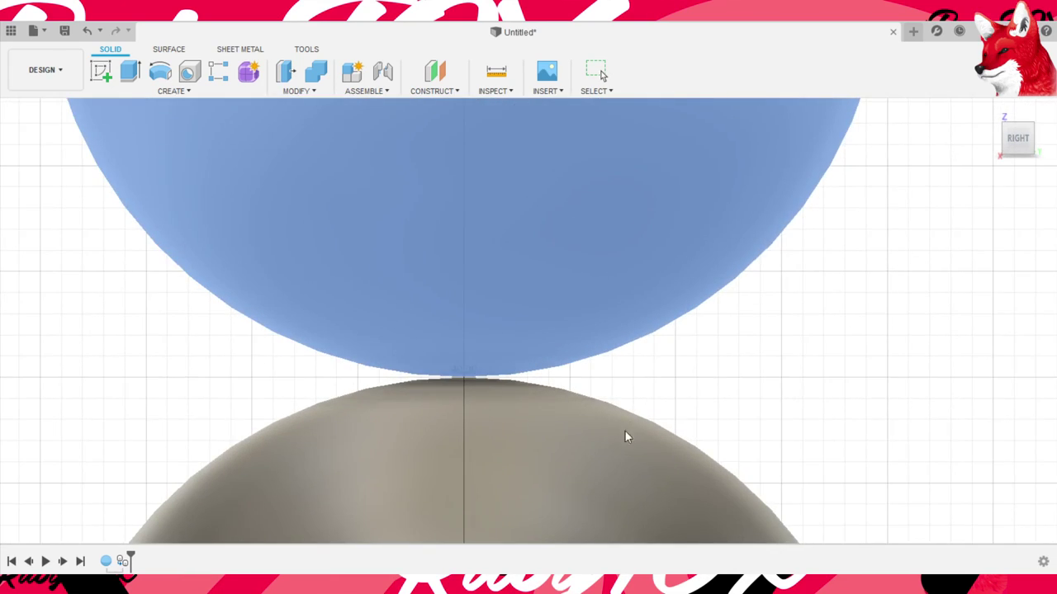
{"action": "scroll", "coordinate": [582, 484], "scroll_direction": "up", "scroll_amount": 2}
{"action": "scroll", "coordinate": [577, 462], "scroll_direction": "down", "scroll_amount": 3}
{"action": "scroll", "coordinate": [578, 464], "scroll_direction": "down", "scroll_amount": 3}
{"action": "scroll", "coordinate": [576, 465], "scroll_direction": "down", "scroll_amount": 1}
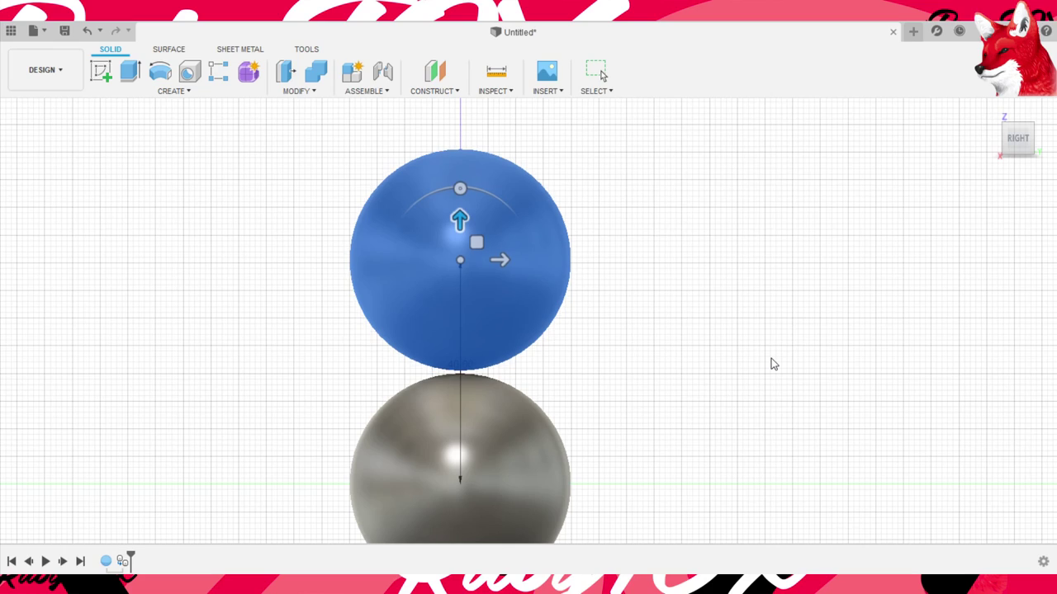
- Confirm the copy, undo it, then lift a fresh sphere copy one diameter up
{"action": "key", "text": "Return"}
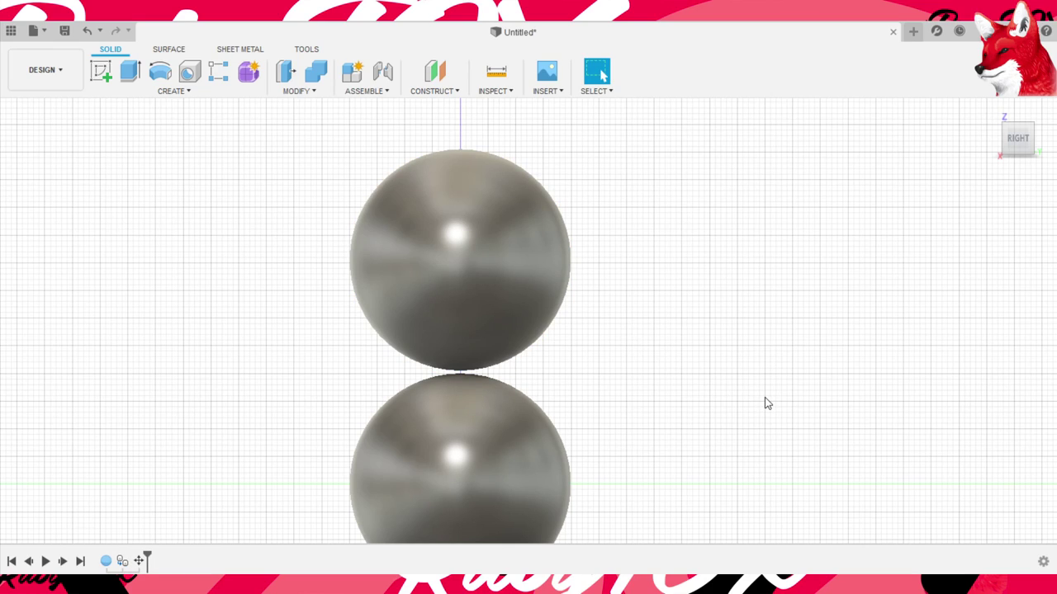
{"action": "key", "text": "ctrl+z"}
{"action": "key", "text": "m"}
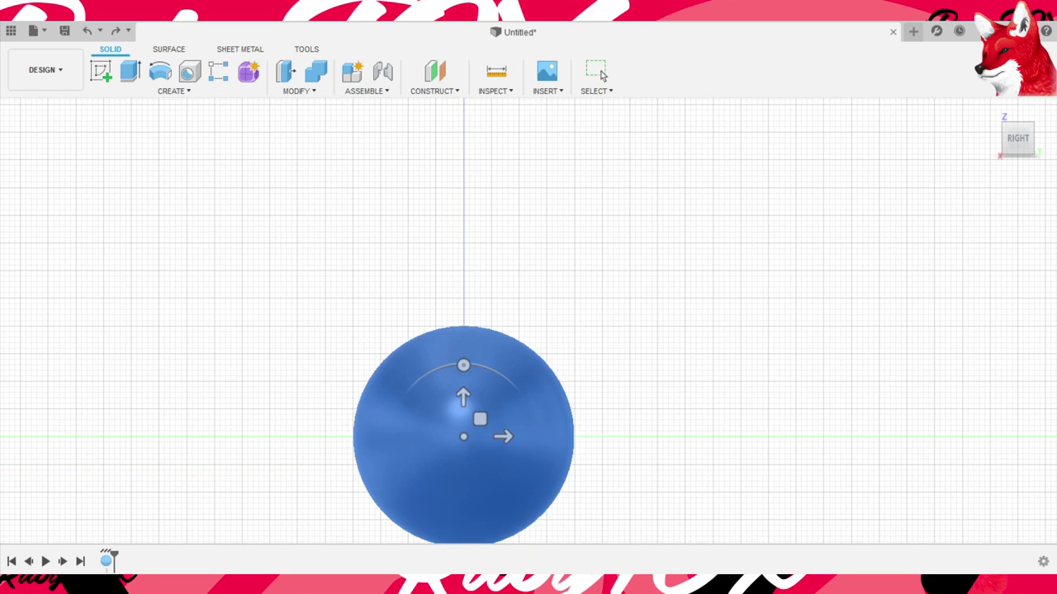
{"action": "left_click_drag", "start_coordinate": [595, 491], "coordinate": [577, 218]}
{"action": "left_click", "coordinate": [601, 75]}
- Add a second sphere copy one diameter higher, completing a three-sphere column
{"action": "scroll", "coordinate": [941, 471], "scroll_direction": "down", "scroll_amount": 3}
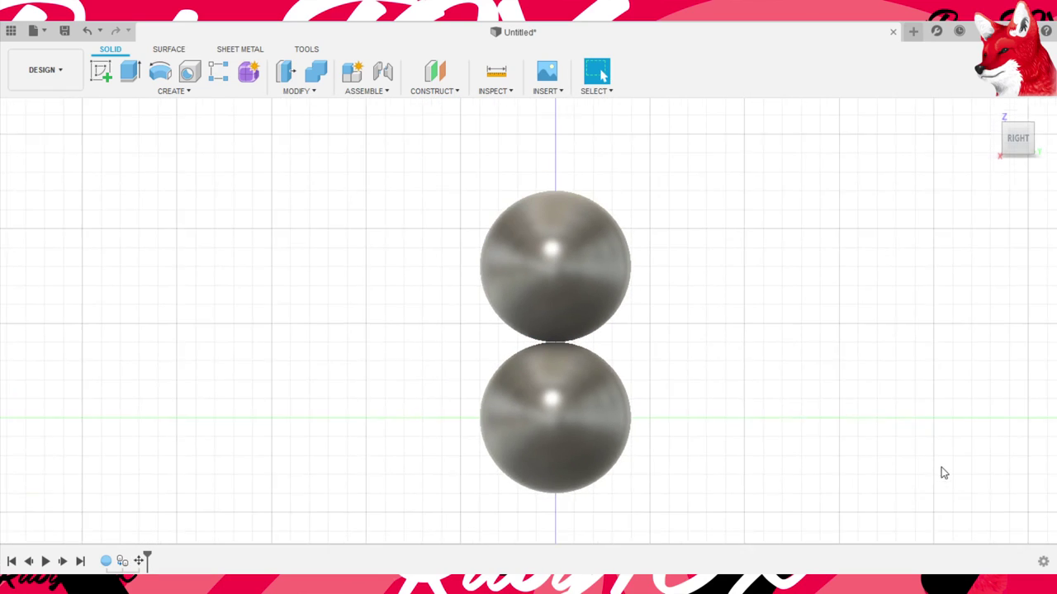
{"action": "scroll", "coordinate": [918, 359], "scroll_direction": "down", "scroll_amount": 1}
{"action": "middle_click_drag", "start_coordinate": [917, 359], "coordinate": [877, 426]}
{"action": "key", "text": "m"}
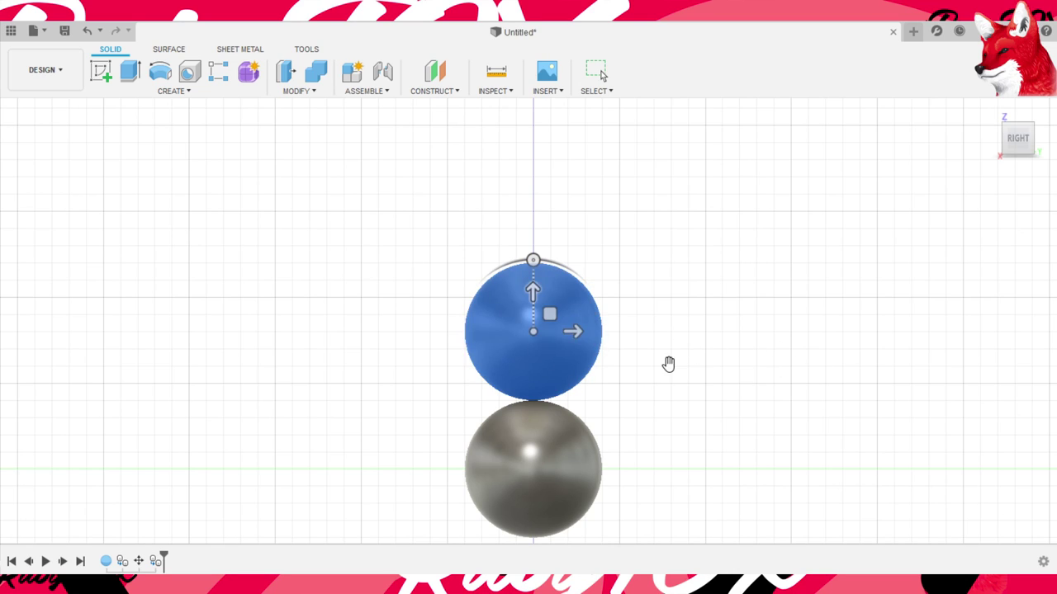
{"action": "left_click_drag", "start_coordinate": [667, 363], "coordinate": [680, 191]}
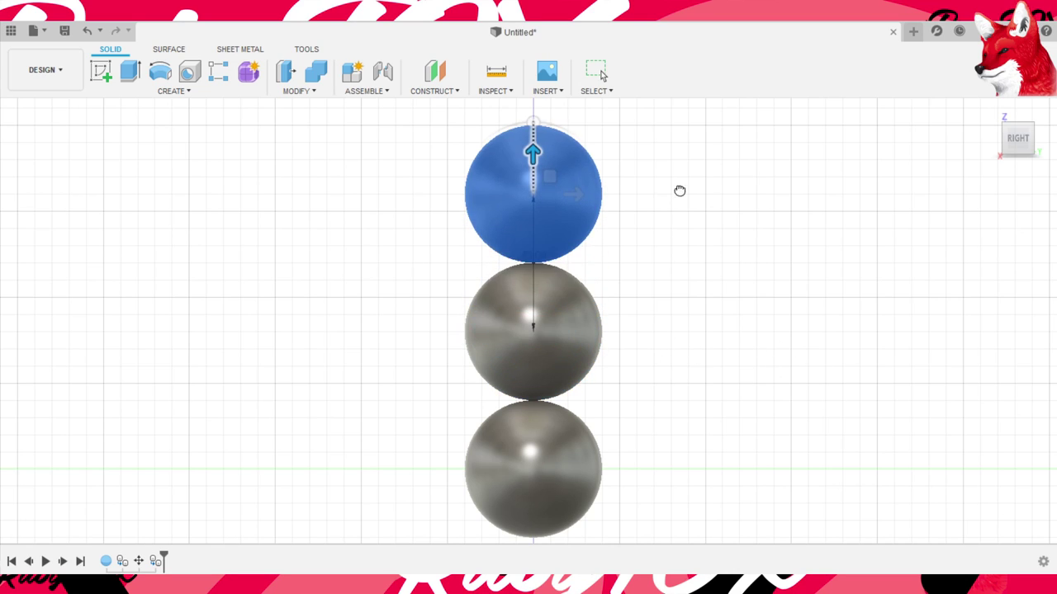
{"action": "left_click", "coordinate": [599, 73]}
- Return to Home, then view from Top and orbit to inspect the three stacked spheres
{"action": "key", "text": "F6"}
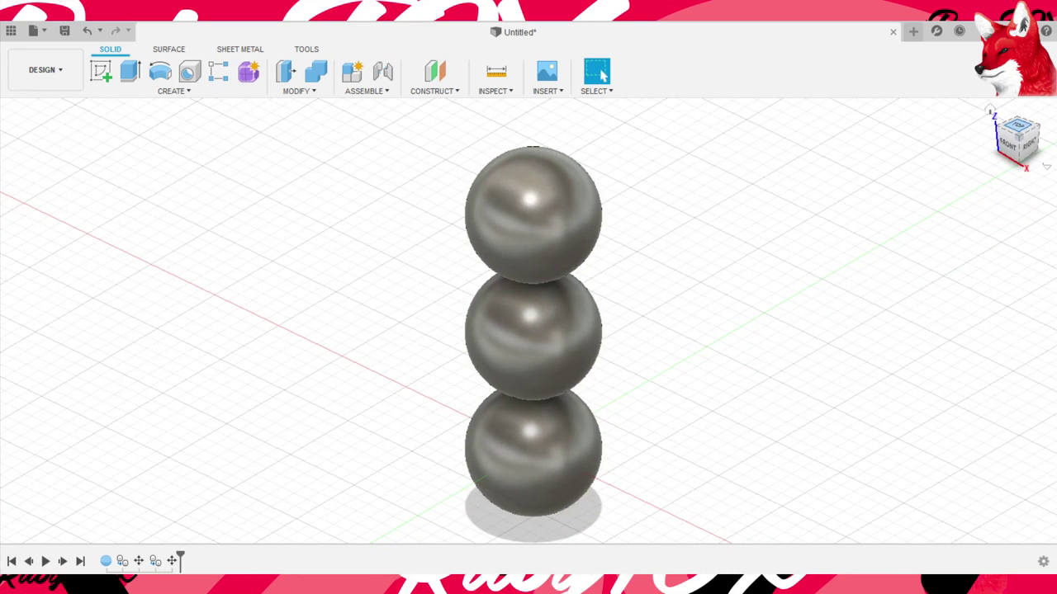
{"action": "left_click", "coordinate": [1018, 128]}
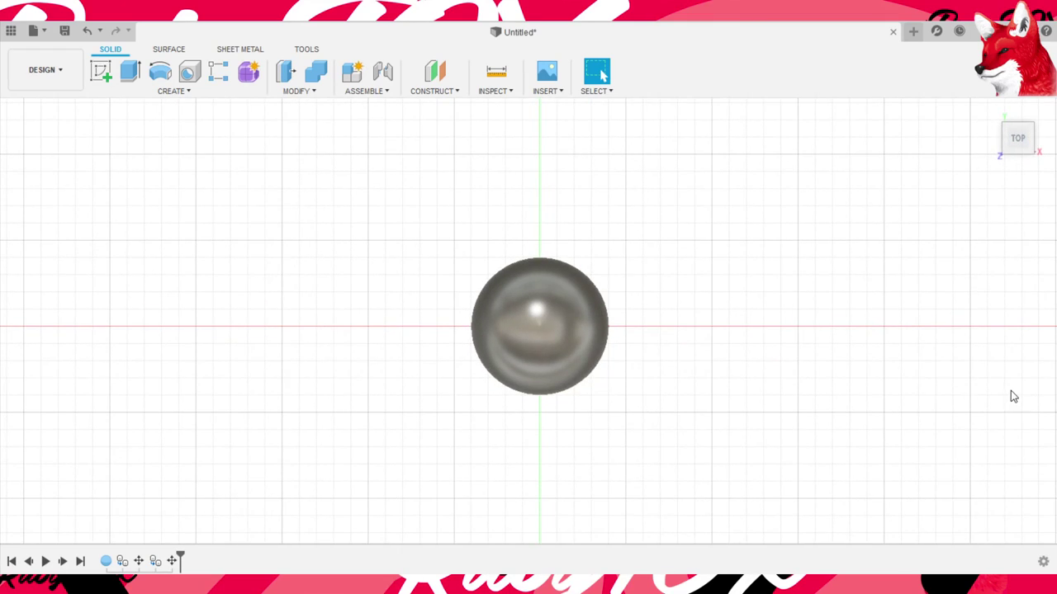
{"action": "middle_click_drag", "start_coordinate": [1012, 394], "coordinate": [908, 373]}
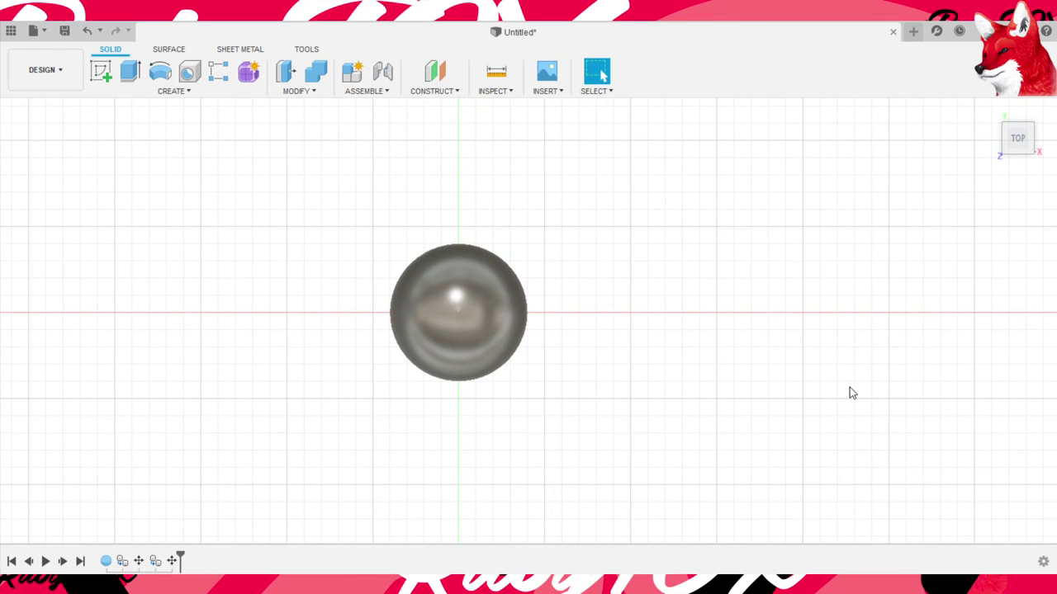
{"action": "middle_click_drag", "start_coordinate": [850, 474], "coordinate": [793, 398], "text": "shift"}
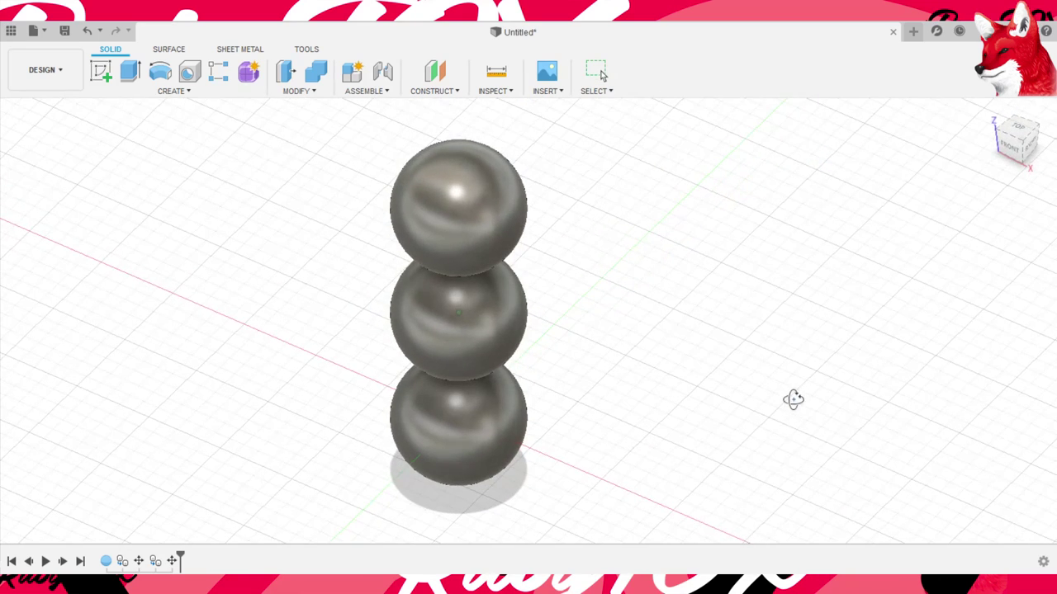
- Undo the two stacked sphere copies and view the lone sphere from the Top
{"action": "key", "text": "ctrl+z"}
{"action": "key", "text": "ctrl+z"}
{"action": "key", "text": "ctrl+z"}
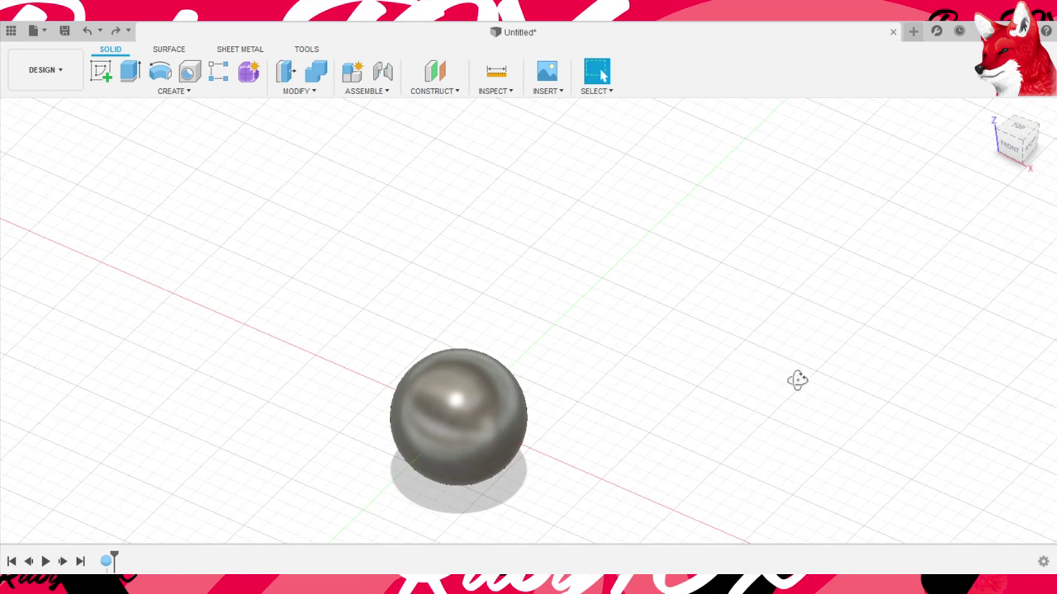
{"action": "middle_click_drag", "start_coordinate": [797, 380], "coordinate": [807, 399], "text": "shift"}
{"action": "left_click", "coordinate": [1018, 128]}
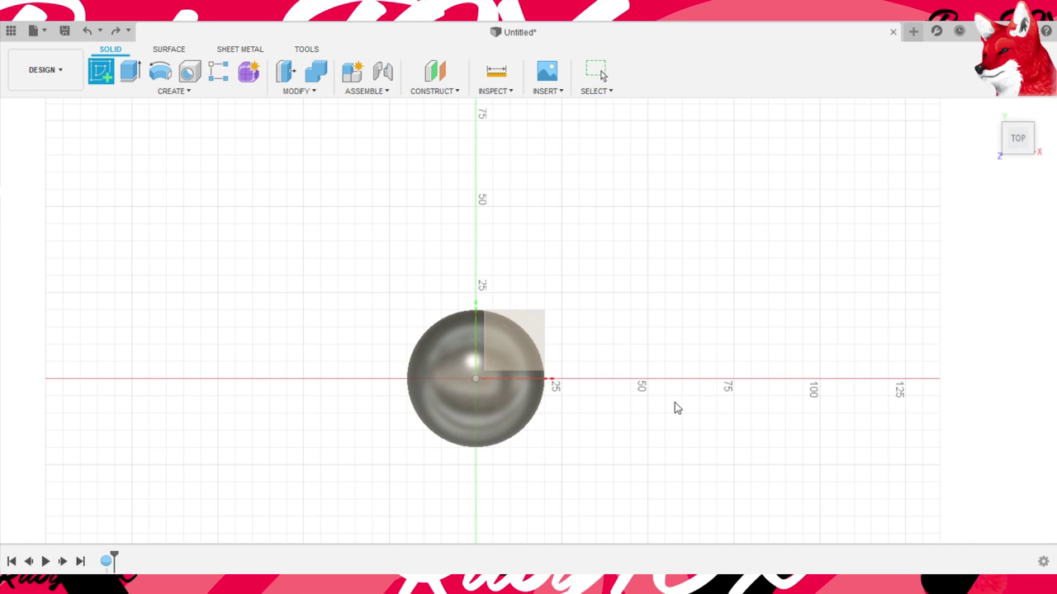
- Sketch a circle on the top plane centred right of the sphere, passing through its centre
{"action": "left_click", "coordinate": [520, 338]}
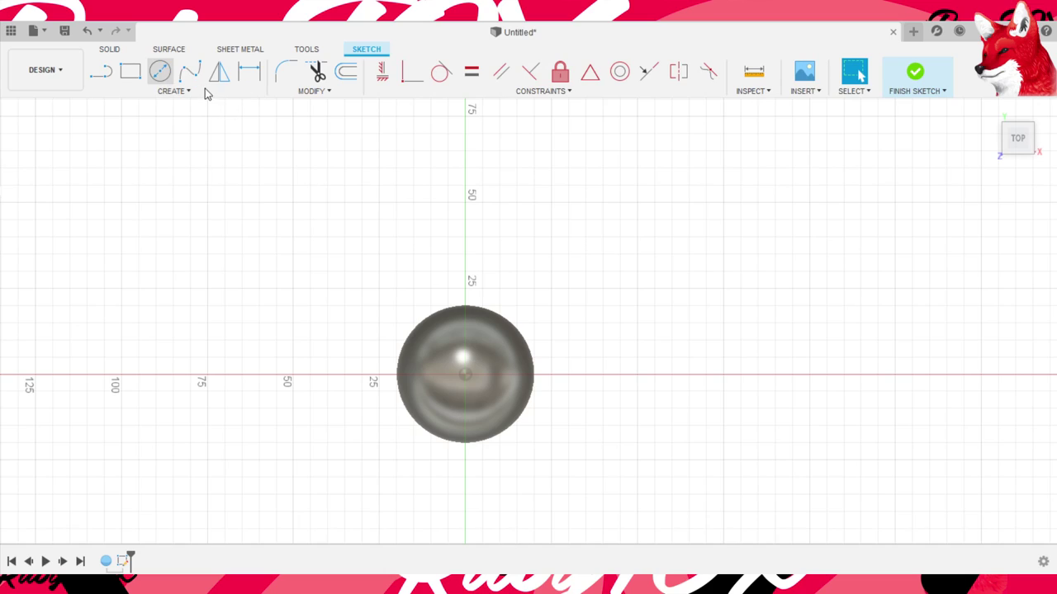
{"action": "left_click", "coordinate": [160, 71]}
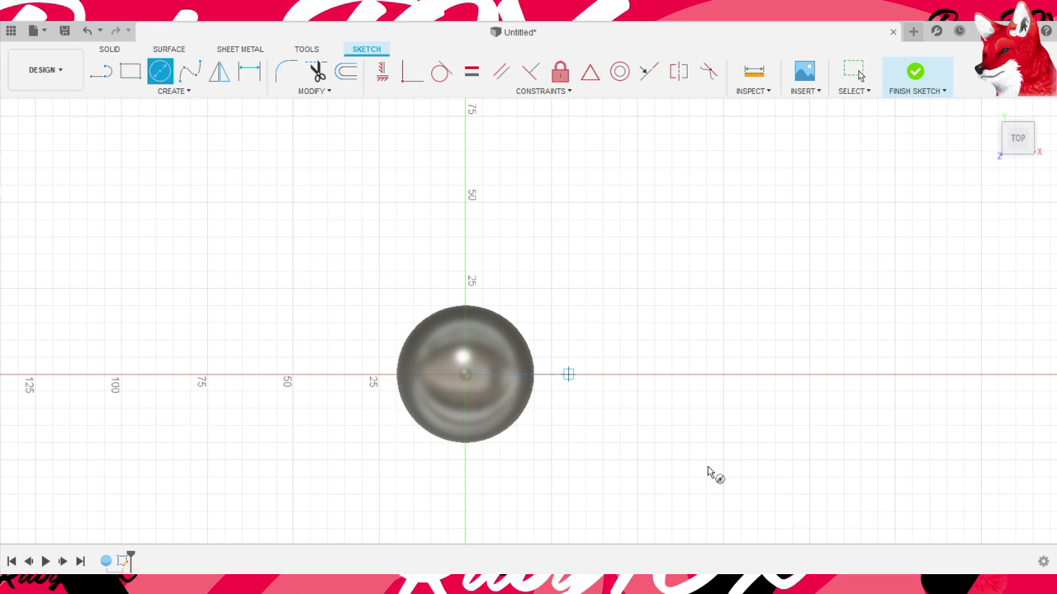
{"action": "left_click", "coordinate": [568, 375]}
{"action": "left_click", "coordinate": [588, 471]}
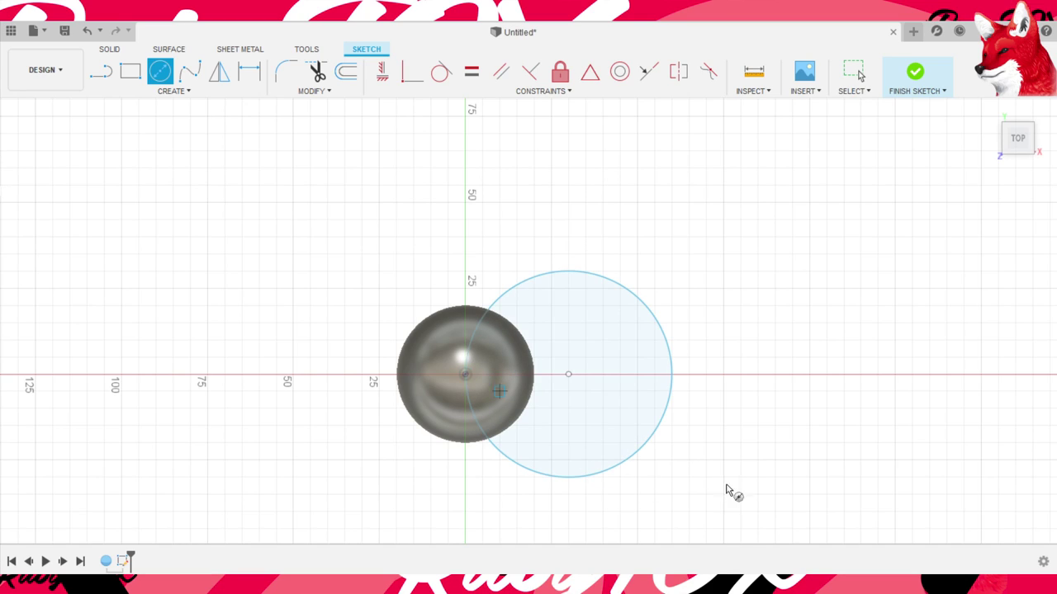
{"action": "left_click", "coordinate": [915, 73]}
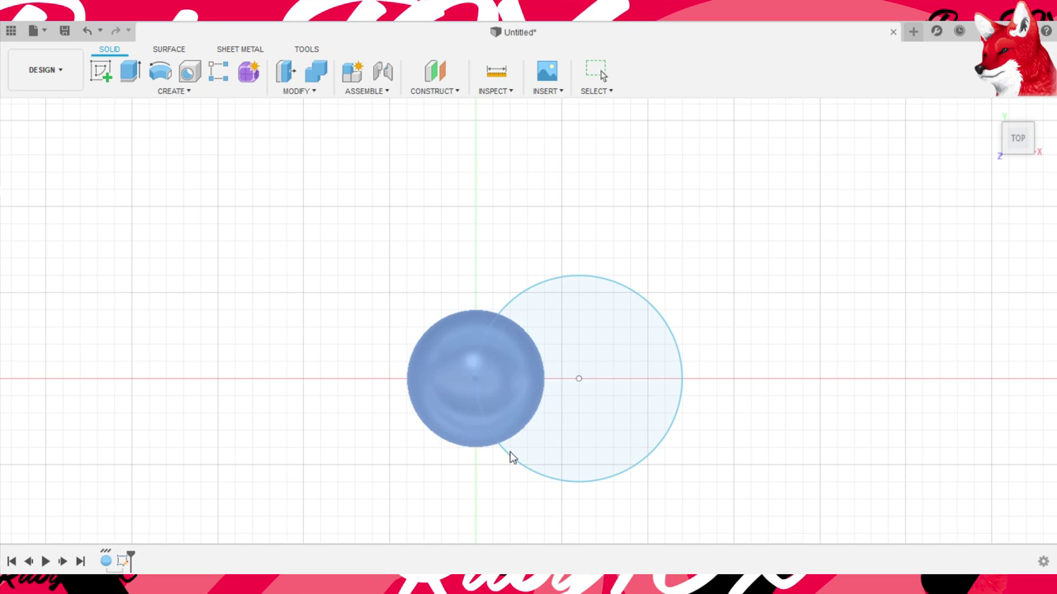
- Pattern the sphere three times around the sketched circle's centre
{"action": "key", "text": "m"}
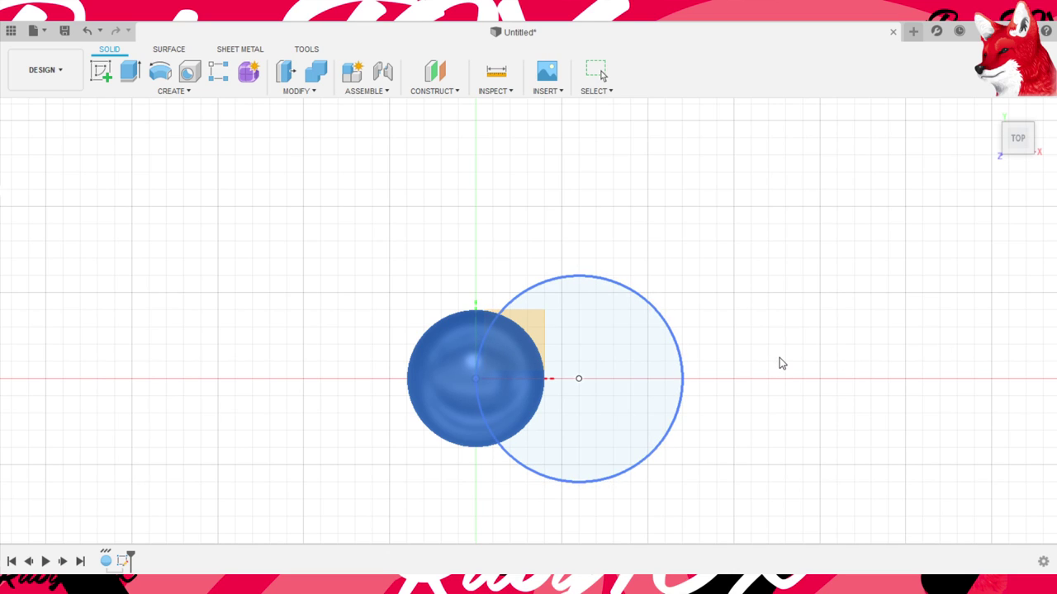
{"action": "middle_click_drag", "start_coordinate": [985, 475], "coordinate": [990, 461], "text": "shift"}
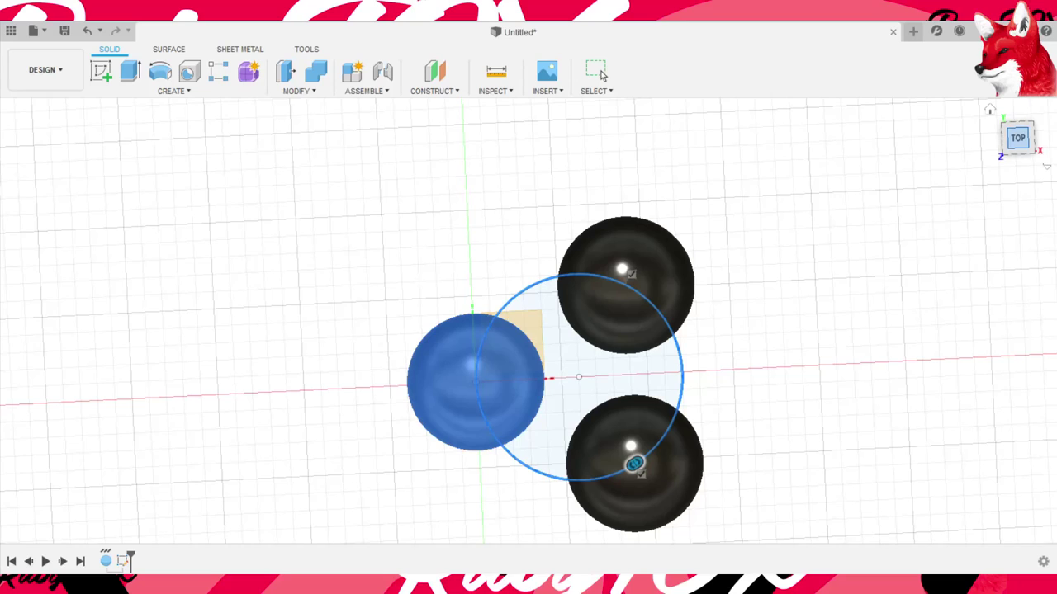
{"action": "left_click", "coordinate": [1018, 138]}
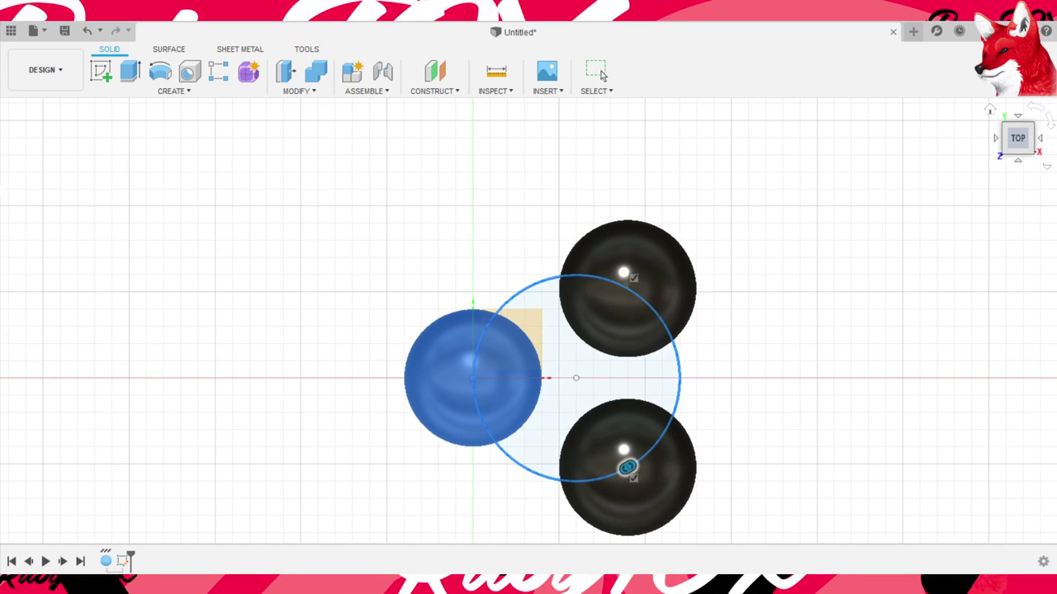
{"action": "left_click", "coordinate": [596, 72]}
{"action": "scroll", "coordinate": [934, 333], "scroll_direction": "up", "scroll_amount": 5}
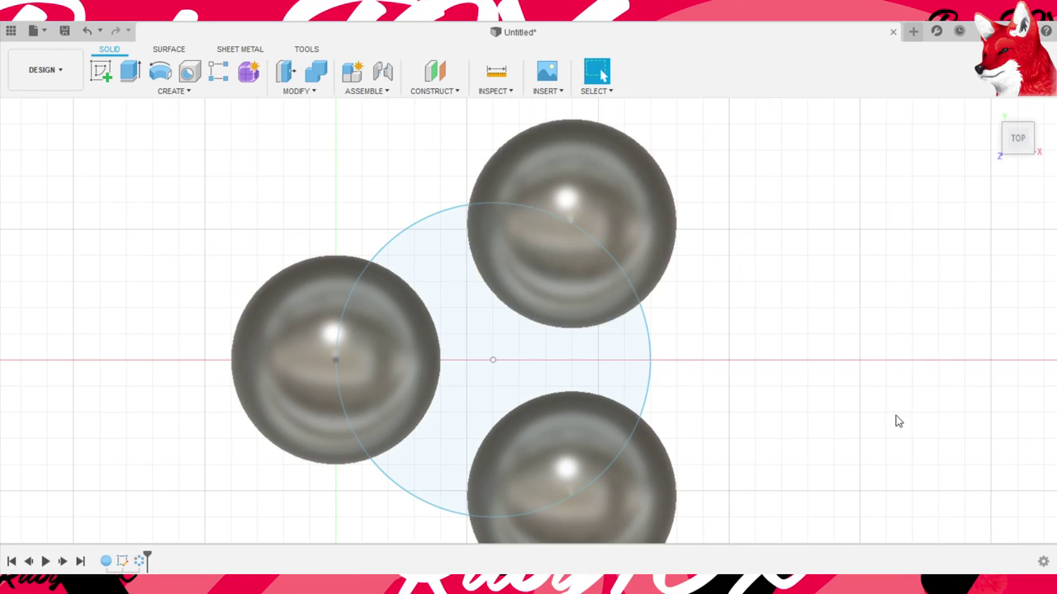
{"action": "middle_click_drag", "start_coordinate": [898, 421], "coordinate": [938, 360]}
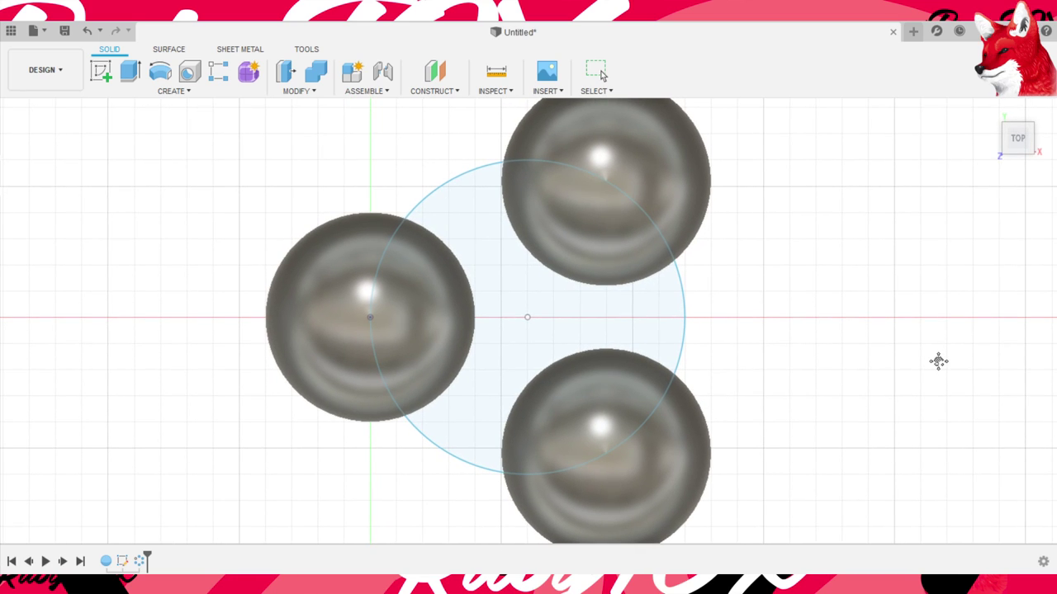
- Inspect the pattern from tilted and Top views, then undo the last sphere placement
{"action": "scroll", "coordinate": [942, 396], "scroll_direction": "down", "scroll_amount": 3}
{"action": "mouse_move", "coordinate": [944, 425]}
{"action": "middle_mouse_down", "text": "shift"}
{"action": "mouse_move", "coordinate": [843, 297]}
{"action": "mouse_move", "coordinate": [967, 420]}
{"action": "mouse_move", "coordinate": [973, 452]}
{"action": "mouse_move", "coordinate": [970, 441]}
{"action": "mouse_move", "coordinate": [967, 460]}
{"action": "mouse_move", "coordinate": [965, 441]}
{"action": "mouse_move", "coordinate": [958, 458]}
{"action": "middle_mouse_up", "text": "shift"}
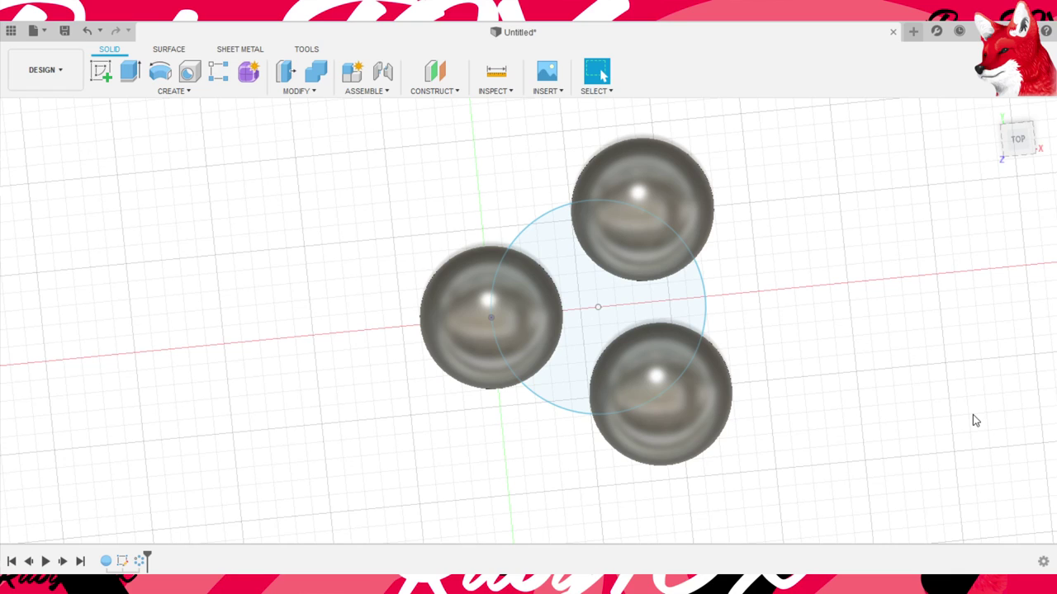
{"action": "mouse_move", "coordinate": [967, 420]}
{"action": "middle_mouse_down", "text": "shift"}
{"action": "mouse_move", "coordinate": [958, 401]}
{"action": "mouse_move", "coordinate": [1015, 353]}
{"action": "middle_mouse_up", "text": "shift"}
{"action": "left_click", "coordinate": [1017, 138]}
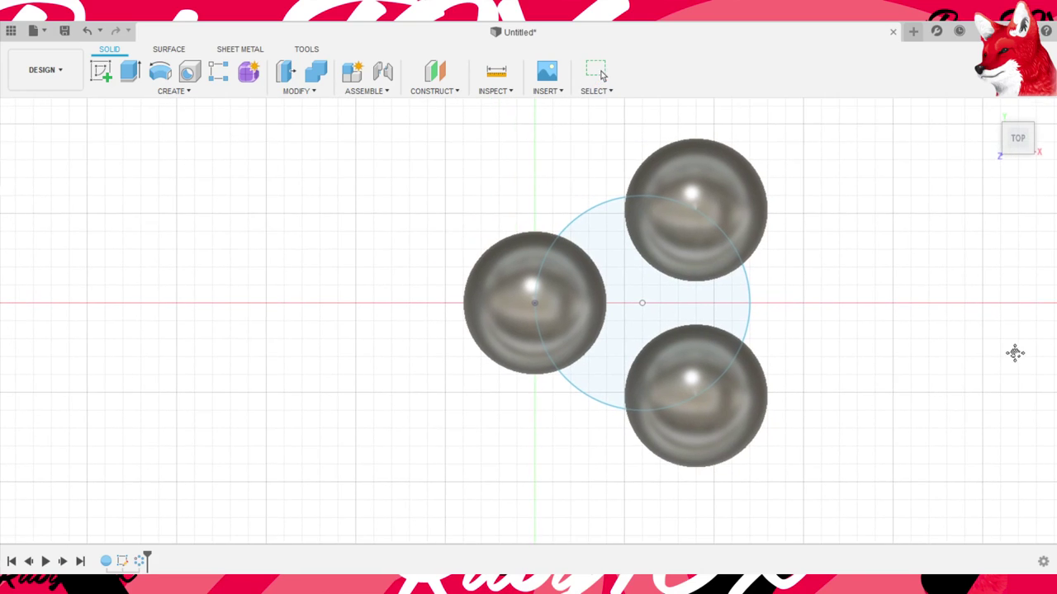
{"action": "scroll", "coordinate": [1016, 360], "scroll_direction": "up", "scroll_amount": 3}
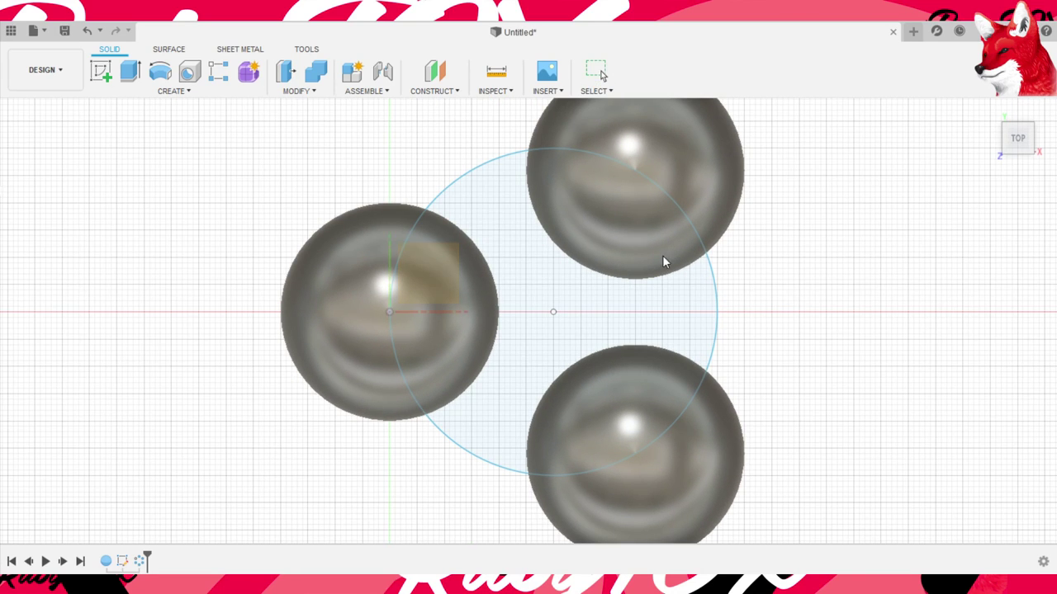
{"action": "left_click", "coordinate": [683, 266]}
{"action": "left_click", "coordinate": [892, 422]}
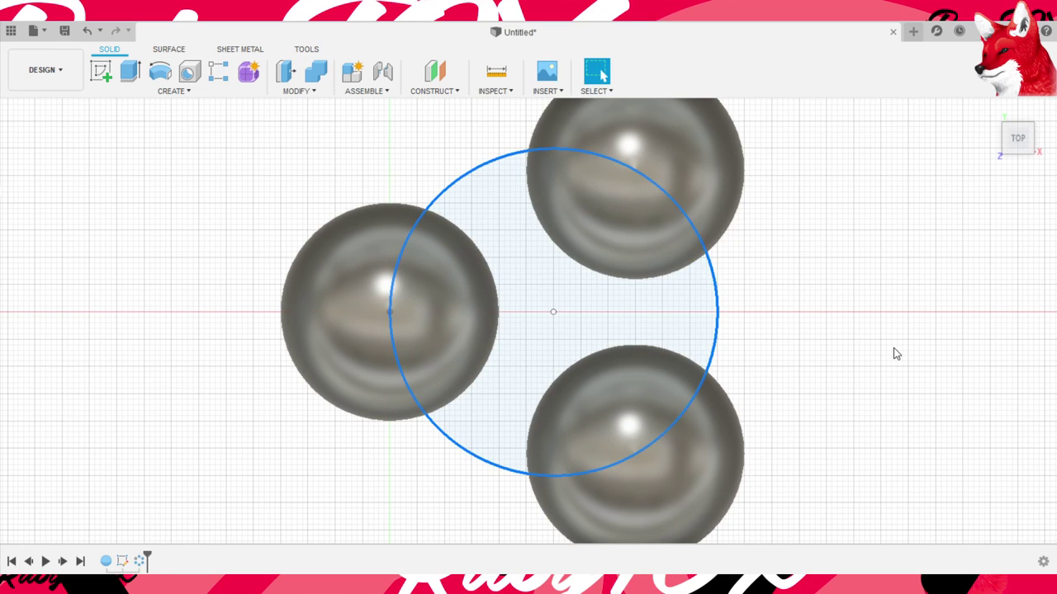
{"action": "key", "text": "ctrl+z"}
- Offset the large circle 3 mm outward and -3 mm inward to form a ring profile
{"action": "left_click", "coordinate": [647, 298]}
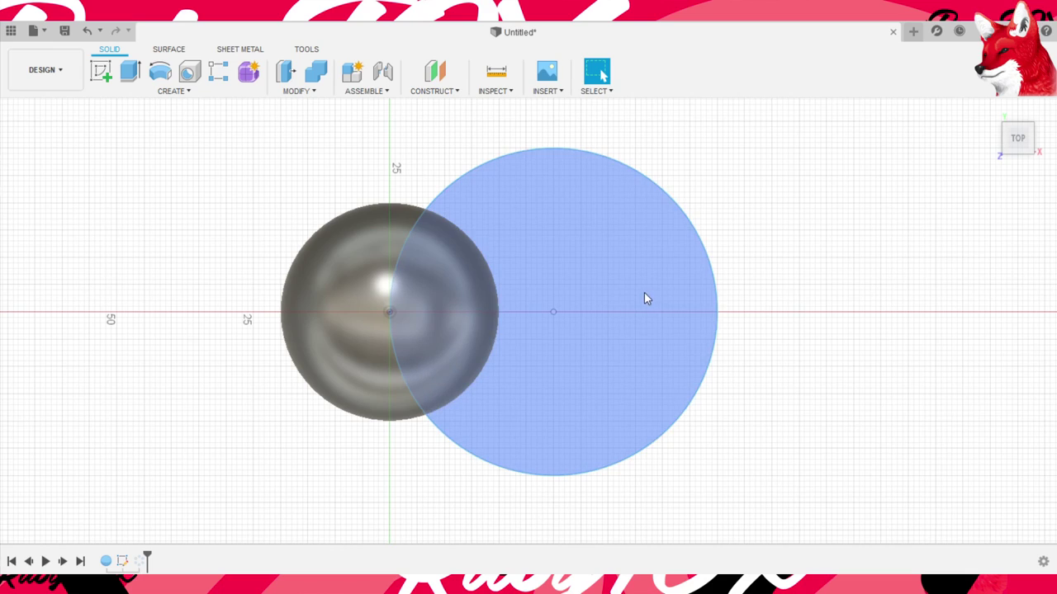
{"action": "key", "text": "o"}
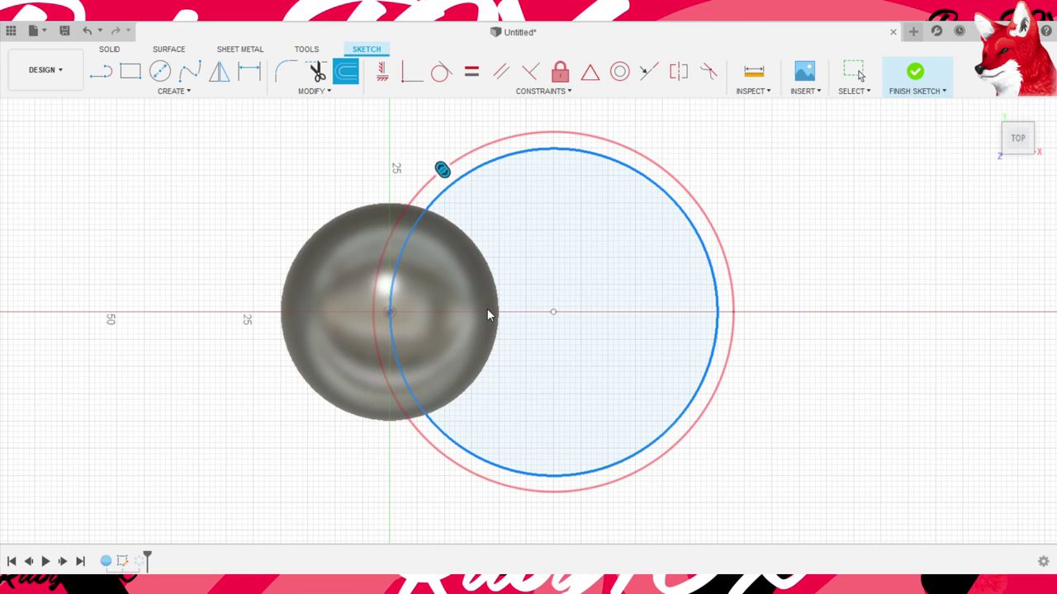
{"action": "key", "text": "Return"}
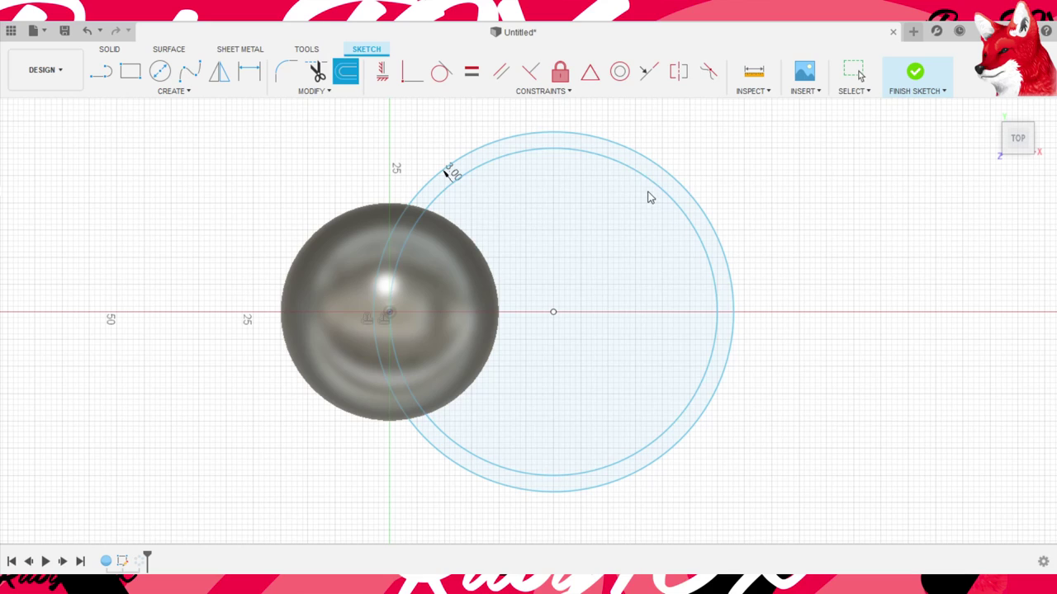
{"action": "left_click", "coordinate": [648, 197]}
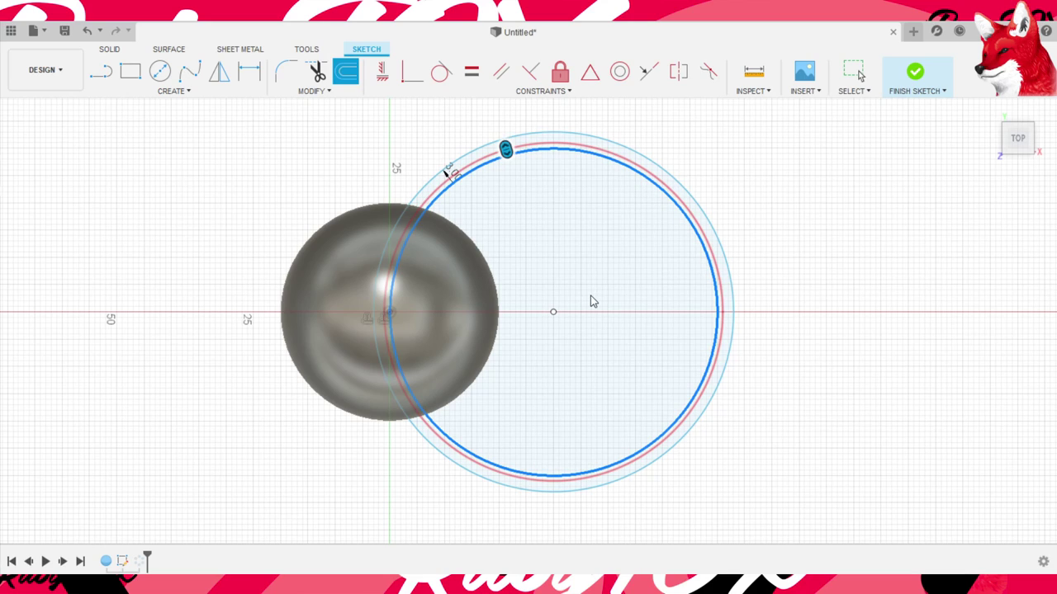
{"action": "type", "text": "-3"}
{"action": "key", "text": "Return"}
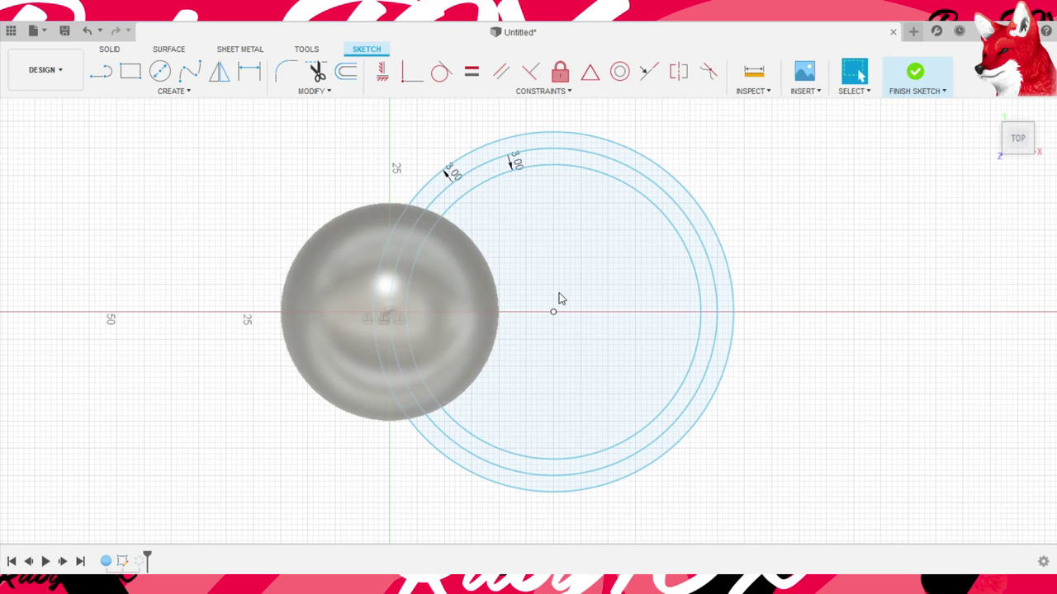
{"action": "left_click", "coordinate": [636, 312]}
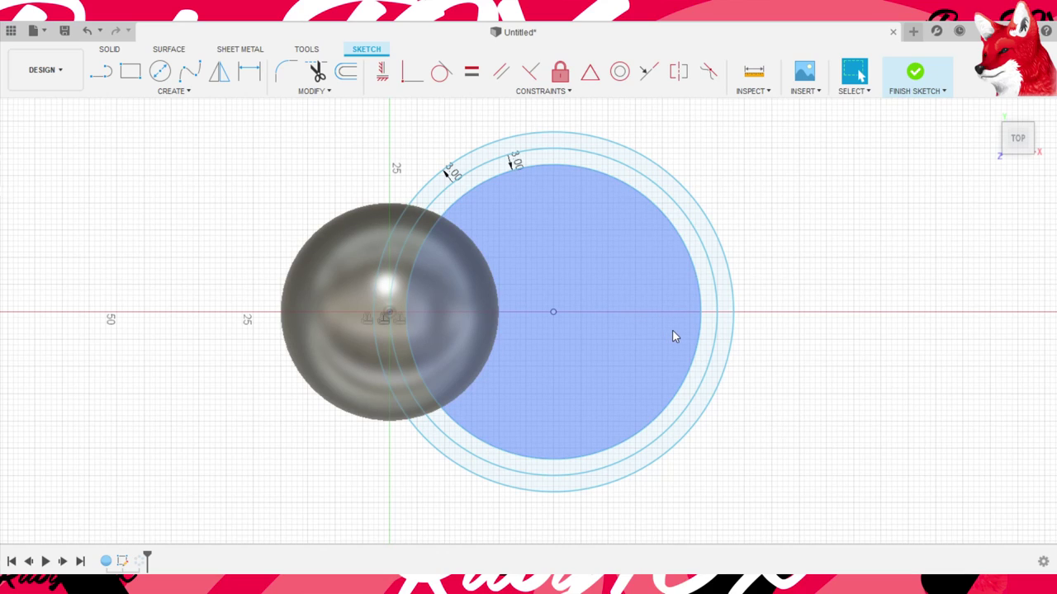
{"action": "key", "text": "Escape"}
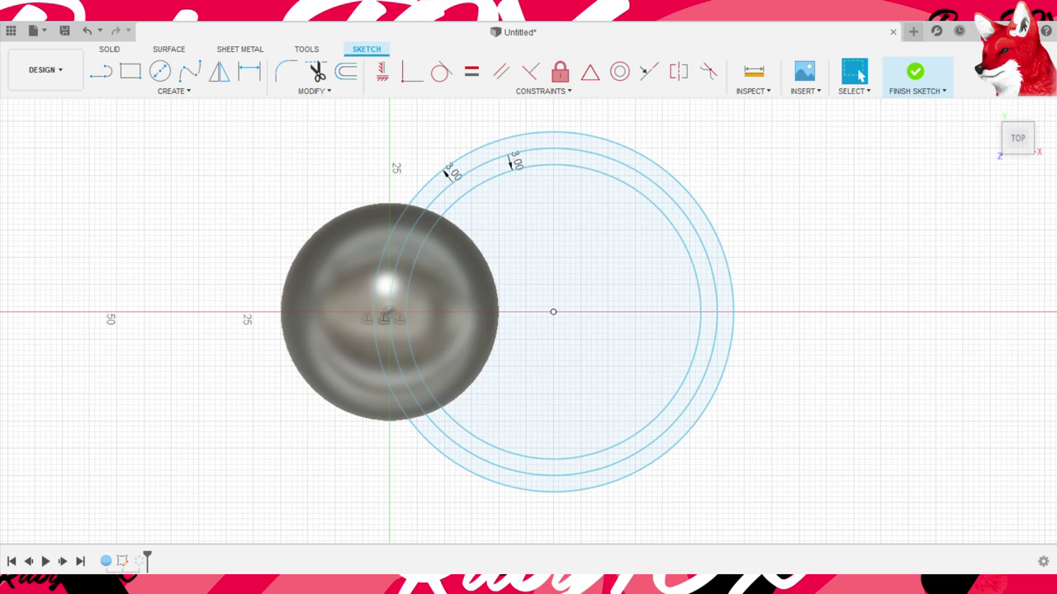
- Finish the offset sketch and select the ring profile between the circles
{"action": "left_click", "coordinate": [915, 73]}
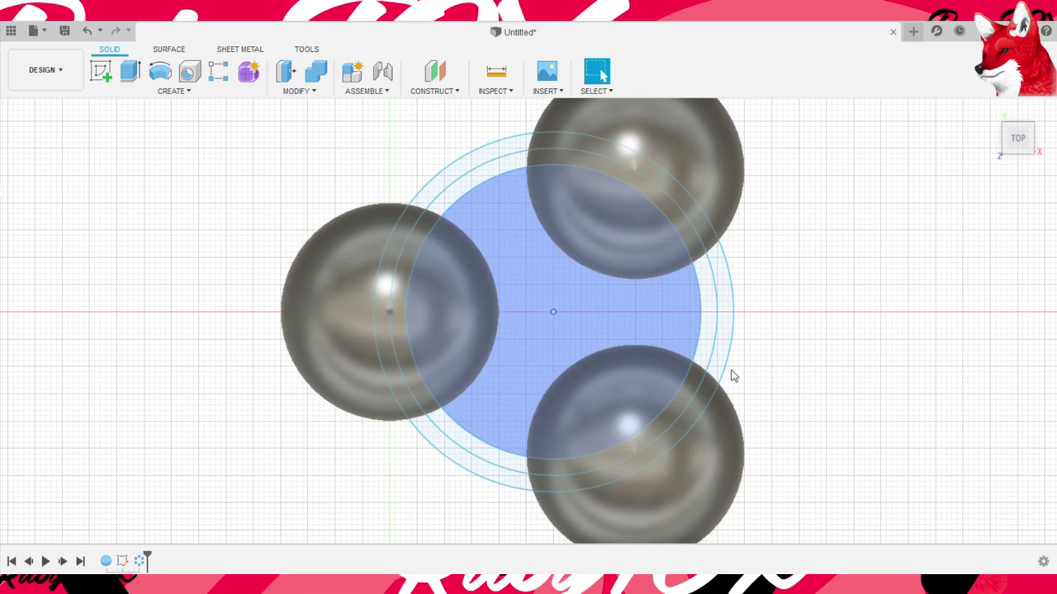
{"action": "left_click", "coordinate": [567, 238]}
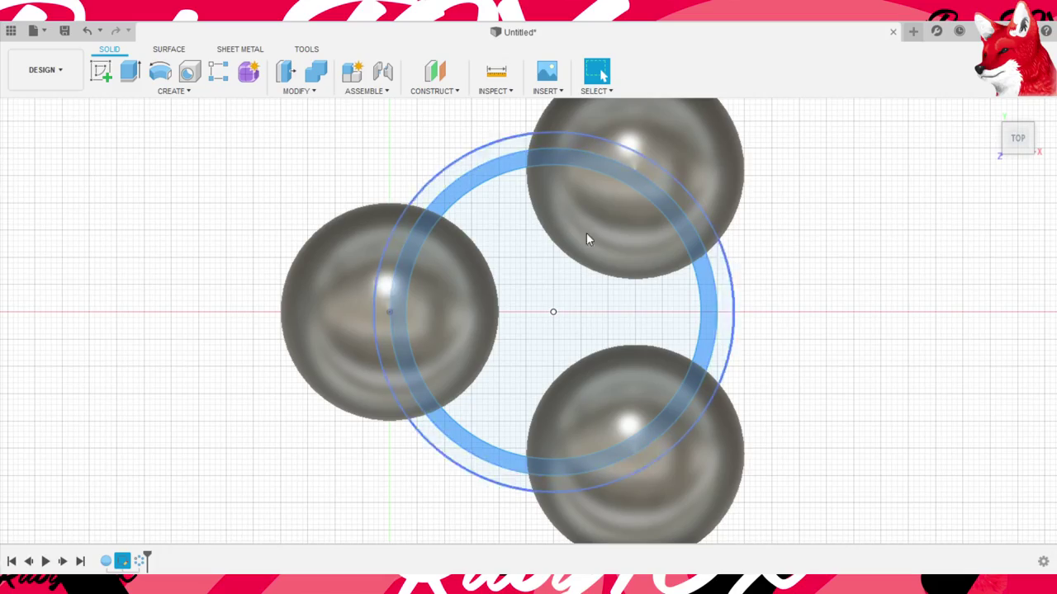
{"action": "mouse_move", "coordinate": [586, 235]}
{"action": "middle_mouse_down", "text": "shift"}
{"action": "mouse_move", "coordinate": [959, 417]}
{"action": "mouse_move", "coordinate": [861, 459]}
{"action": "mouse_move", "coordinate": [956, 449]}
{"action": "mouse_move", "coordinate": [943, 406]}
{"action": "mouse_move", "coordinate": [1003, 474]}
{"action": "mouse_move", "coordinate": [979, 472]}
{"action": "middle_mouse_up", "text": "shift"}
{"action": "scroll", "coordinate": [618, 271], "scroll_direction": "up", "scroll_amount": 3}
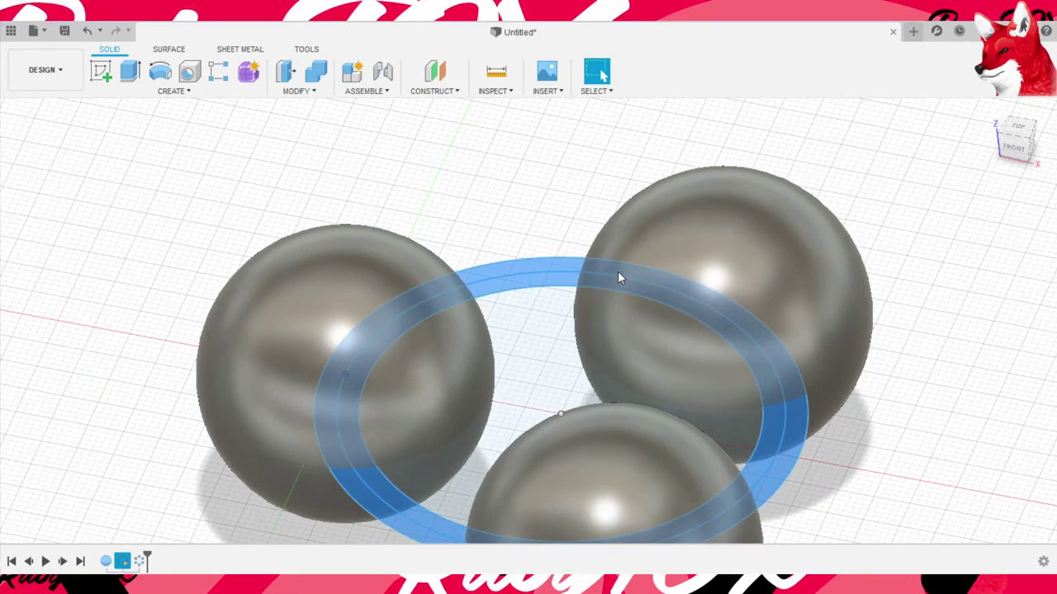
{"action": "scroll", "coordinate": [627, 305], "scroll_direction": "up", "scroll_amount": 1}
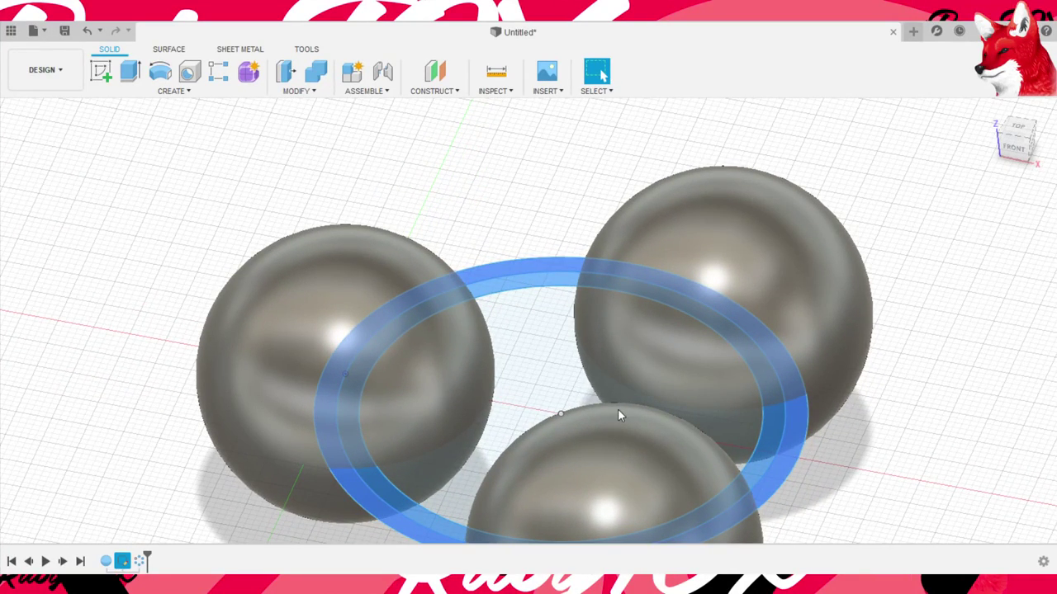
- Extrude the ring profile upward into a solid band, then view it from the Right
{"action": "key", "text": "e"}
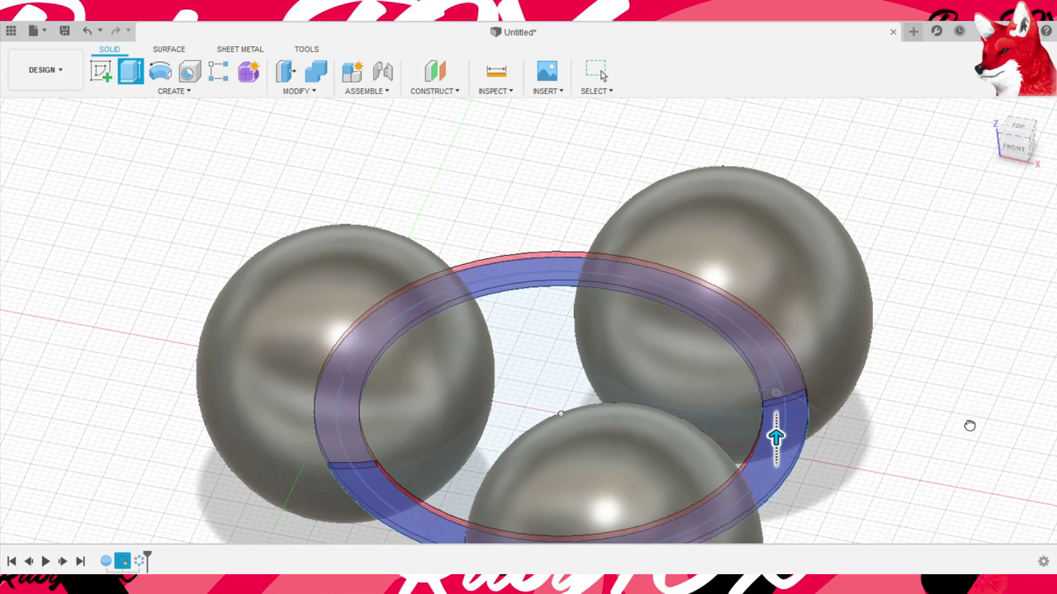
{"action": "left_click_drag", "start_coordinate": [969, 425], "coordinate": [967, 350]}
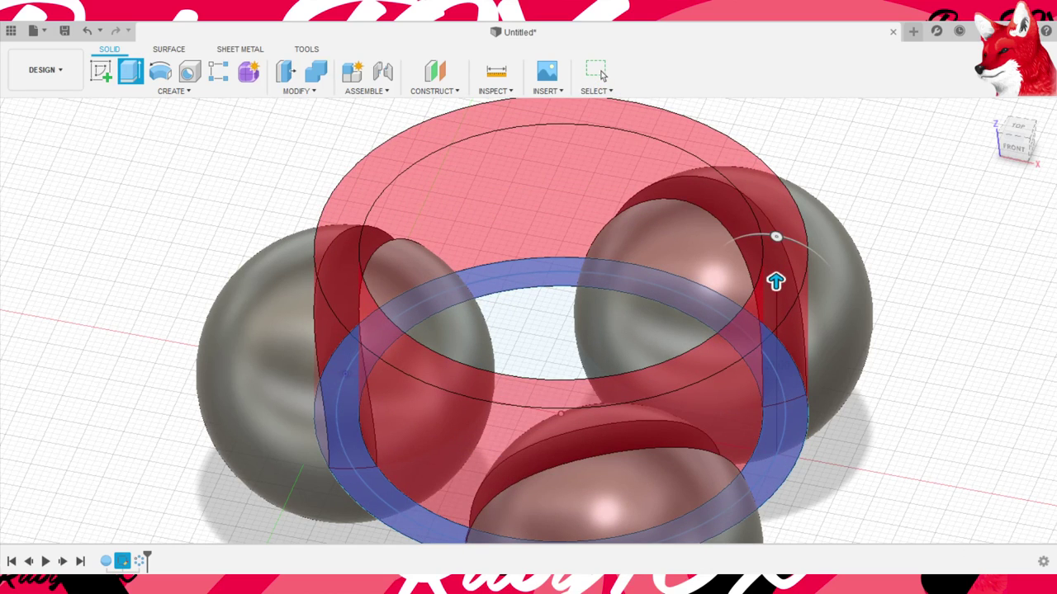
{"action": "key", "text": "Return"}
{"action": "key", "text": "F6"}
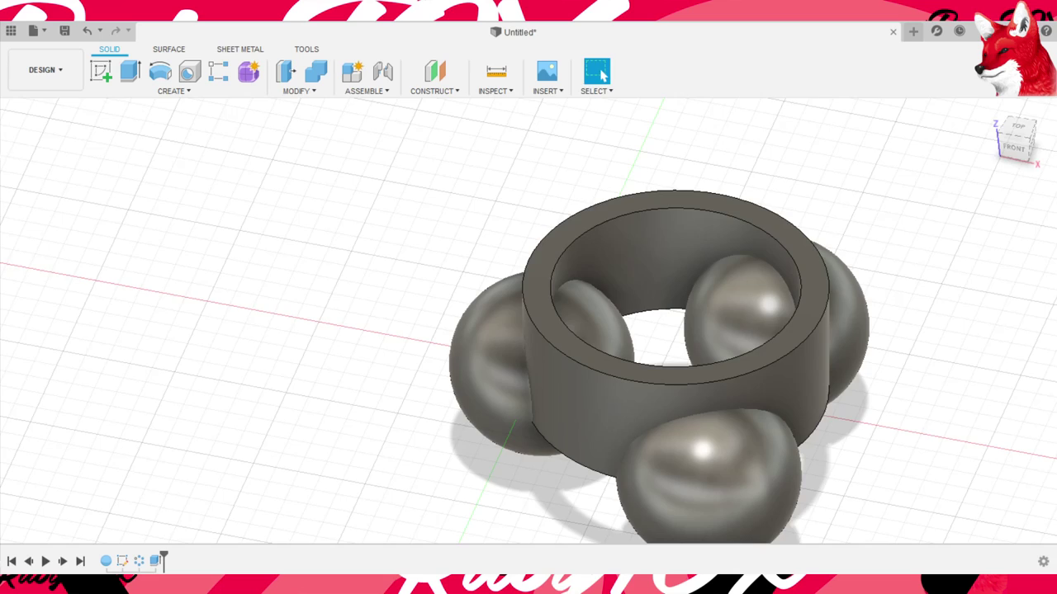
{"action": "left_click_drag", "start_coordinate": [1015, 136], "coordinate": [1020, 123]}
{"action": "left_click", "coordinate": [1027, 143]}
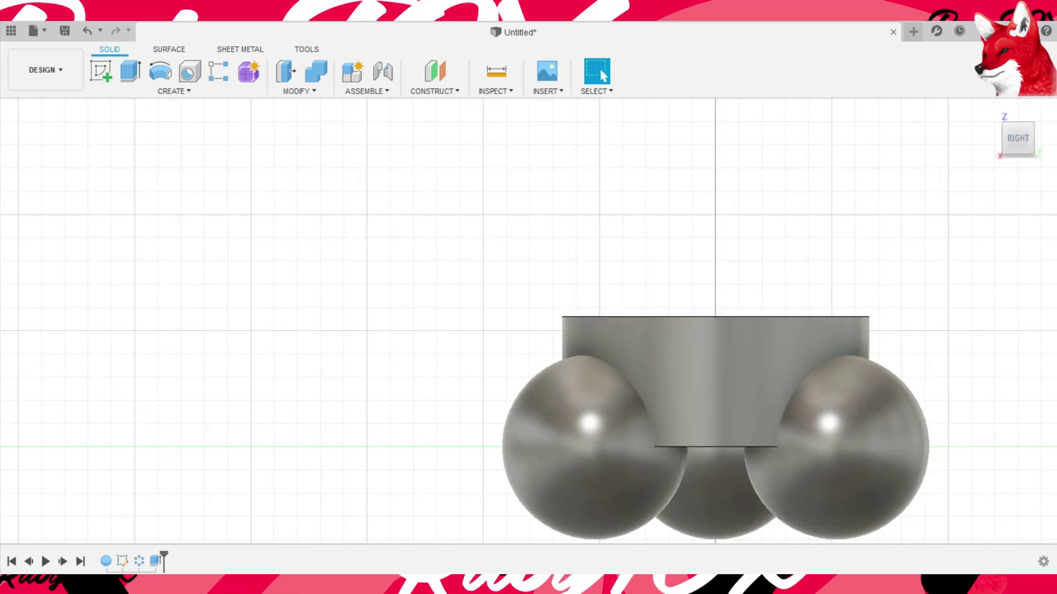
- Move all three spheres up 25.00 so they sit on the band's upper rim
{"action": "key", "text": "m"}
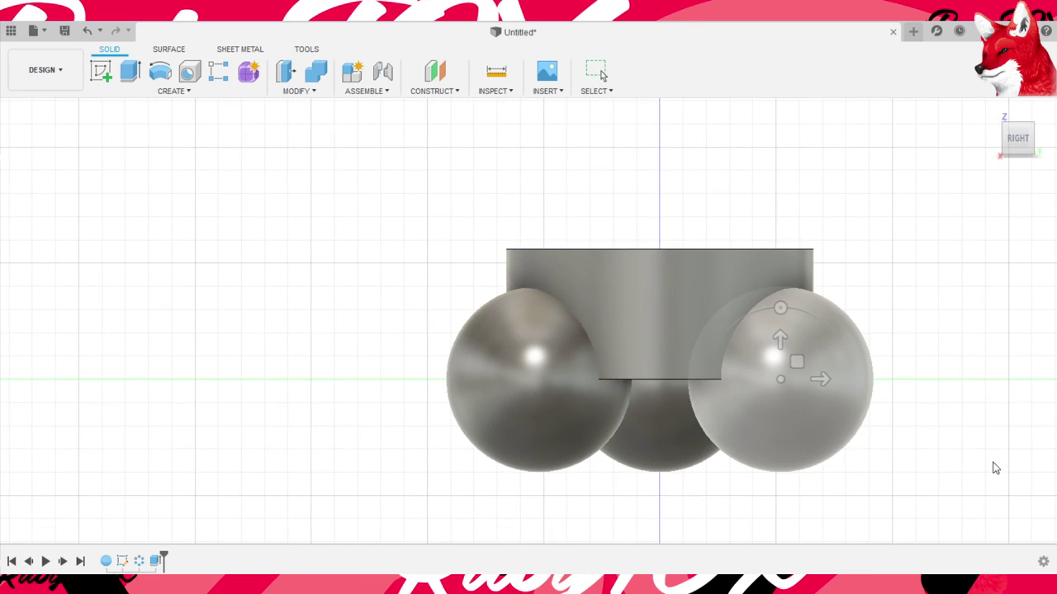
{"action": "left_click", "coordinate": [676, 458]}
{"action": "left_click", "coordinate": [536, 413]}
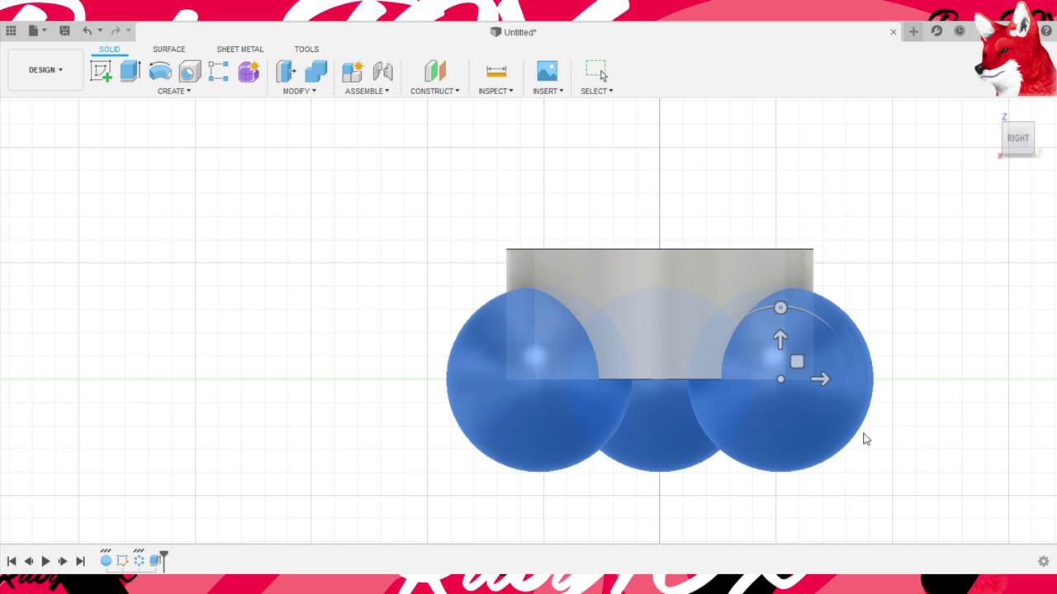
{"action": "left_click_drag", "start_coordinate": [979, 417], "coordinate": [972, 285]}
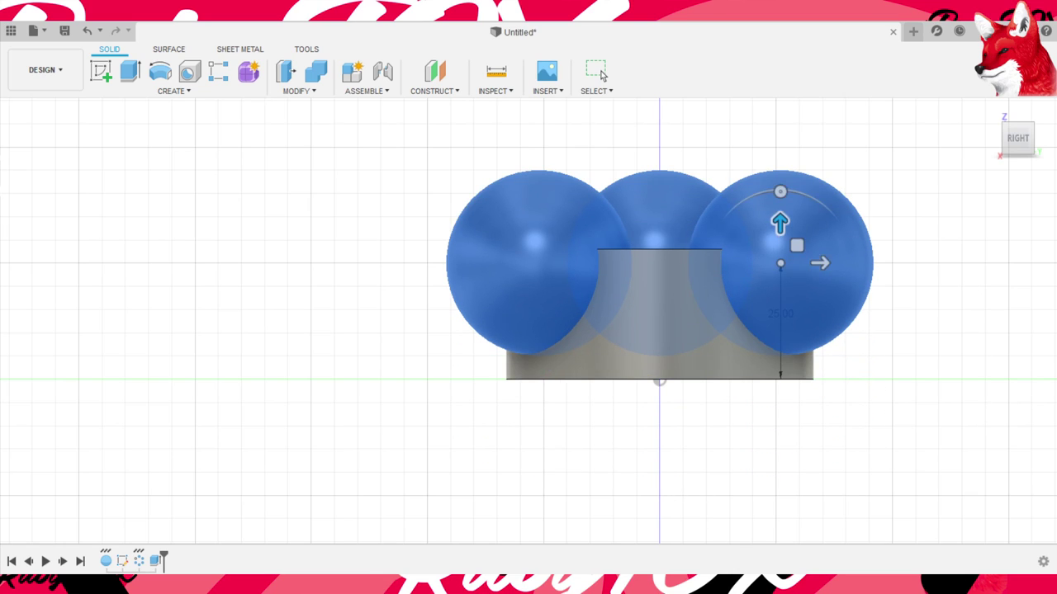
{"action": "key", "text": "Return"}
{"action": "mouse_move", "coordinate": [559, 379]}
{"action": "middle_mouse_down", "text": "shift"}
{"action": "mouse_move", "coordinate": [538, 378]}
{"action": "mouse_move", "coordinate": [658, 328]}
{"action": "mouse_move", "coordinate": [748, 424]}
{"action": "middle_mouse_up", "text": "shift"}
- In Top view, sketch a Ø41.00 circle around the left sphere on the ground plane
{"action": "left_click", "coordinate": [1018, 134]}
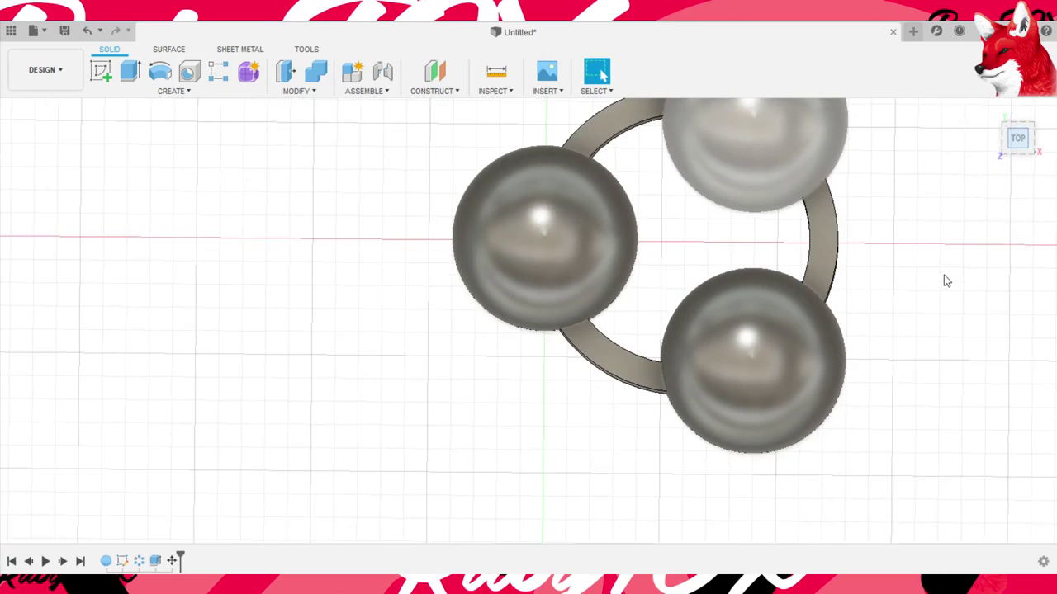
{"action": "middle_click_drag", "start_coordinate": [861, 278], "coordinate": [821, 314]}
{"action": "key", "text": "e"}
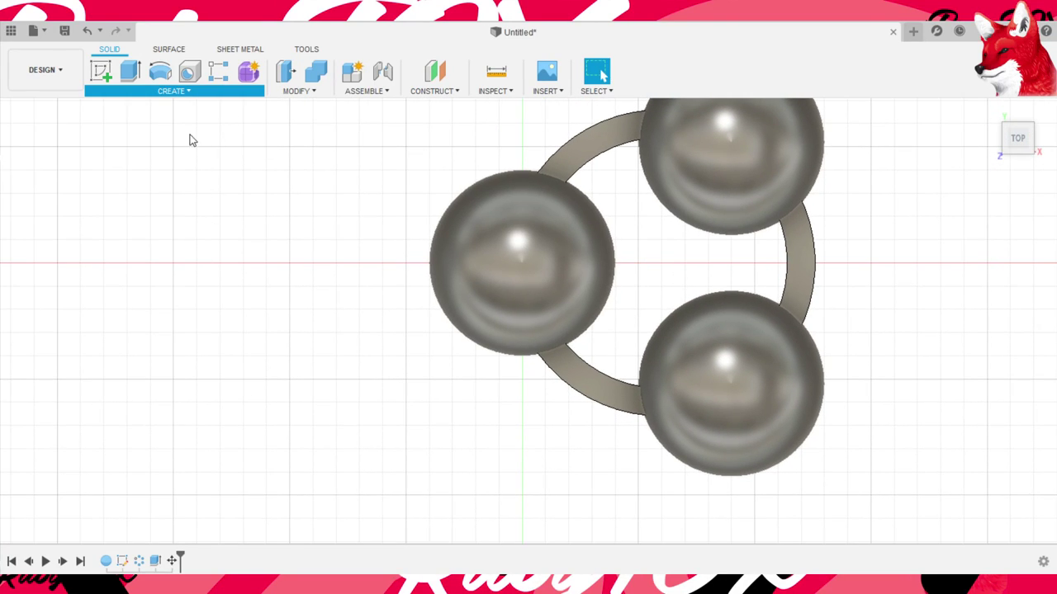
{"action": "left_click", "coordinate": [733, 241]}
{"action": "left_click", "coordinate": [159, 71]}
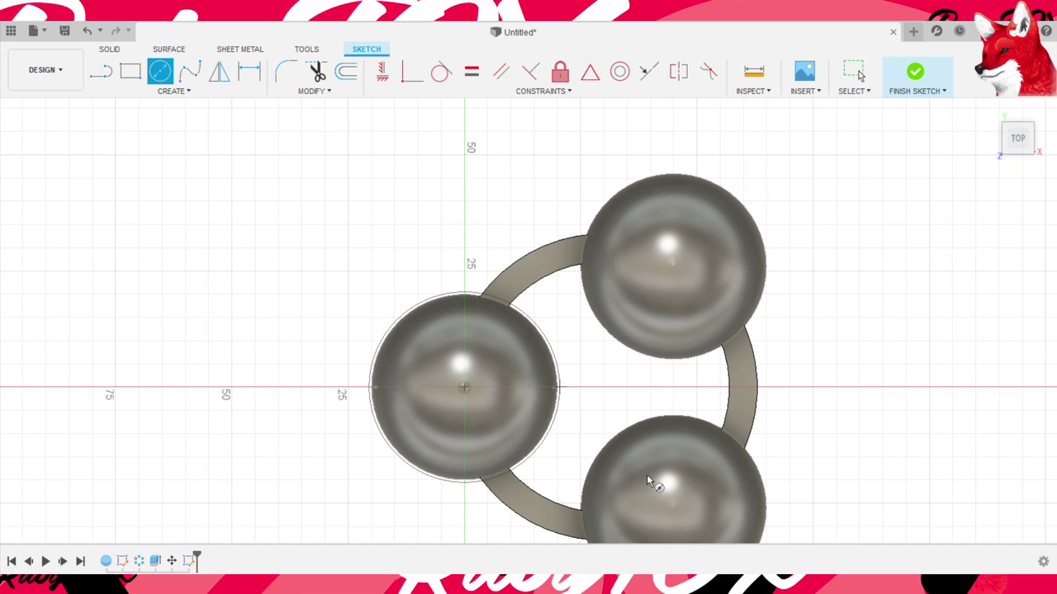
{"action": "key", "text": "Return"}
- Offset the Ø41.00 circle slightly outward to form a thin ring
{"action": "key", "text": "o"}
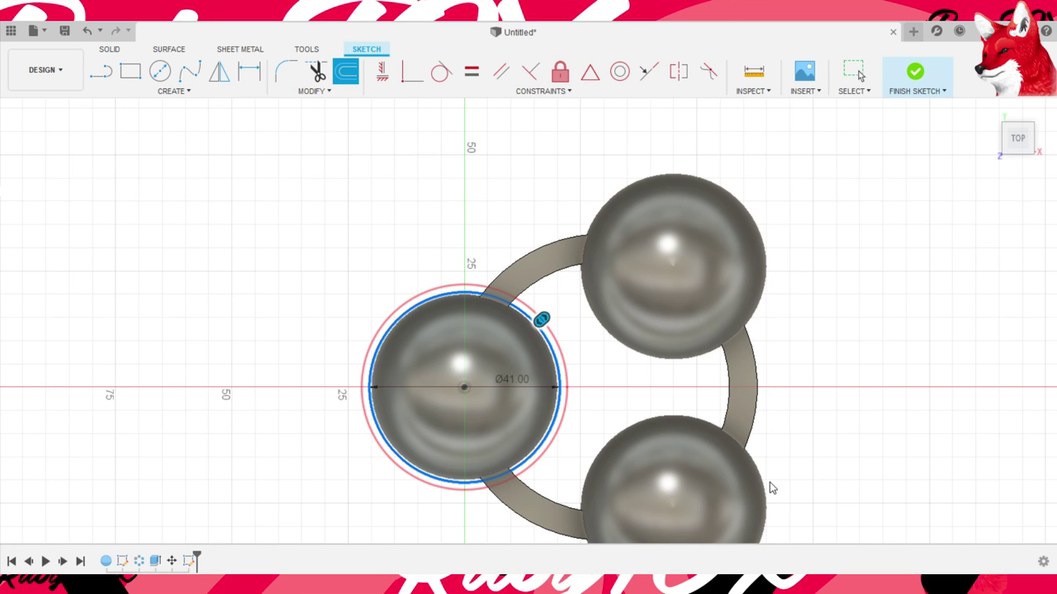
{"action": "key", "text": "Return"}
{"action": "mouse_move", "coordinate": [769, 482]}
{"action": "middle_mouse_down", "text": "shift"}
{"action": "mouse_move", "coordinate": [776, 462]}
{"action": "mouse_move", "coordinate": [693, 518]}
{"action": "middle_mouse_up", "text": "shift"}
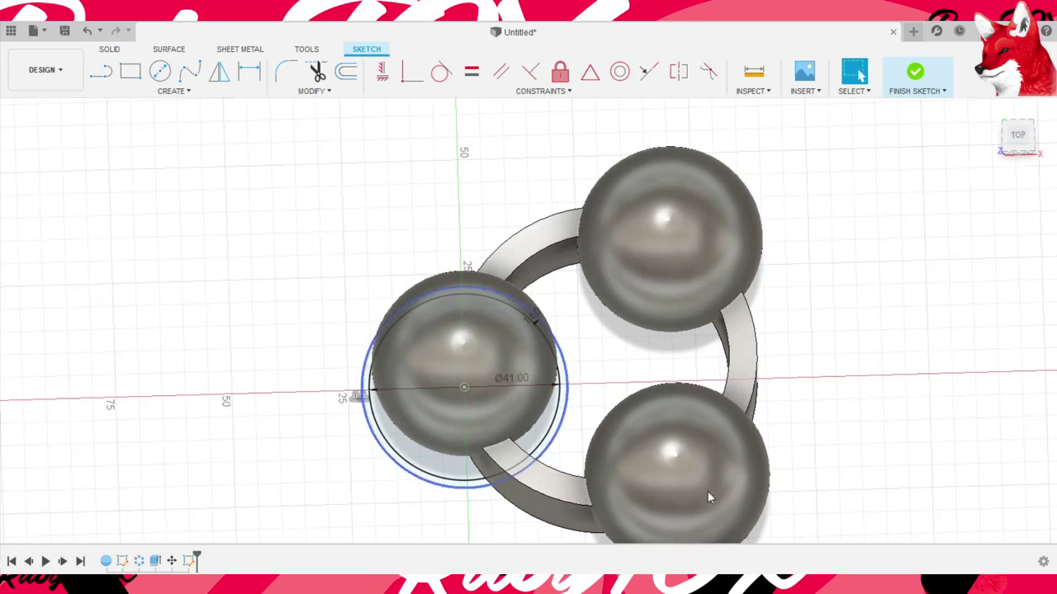
{"action": "scroll", "coordinate": [693, 518], "scroll_direction": "up", "scroll_amount": 3}
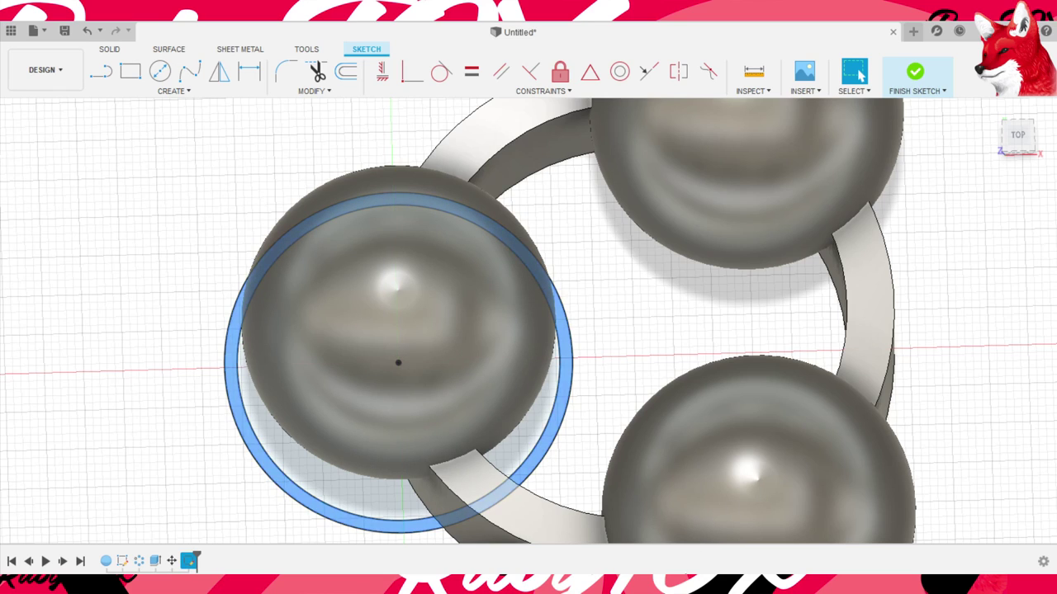
- Extrude the offset ring 20 upward into a cylindrical column
{"action": "key", "text": "e"}
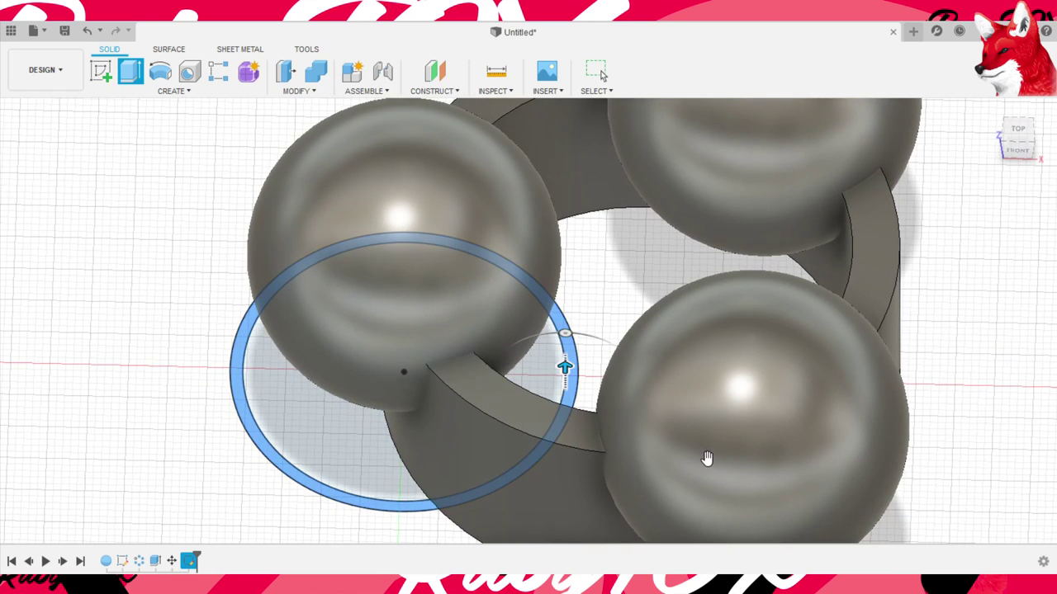
{"action": "type", "text": "20"}
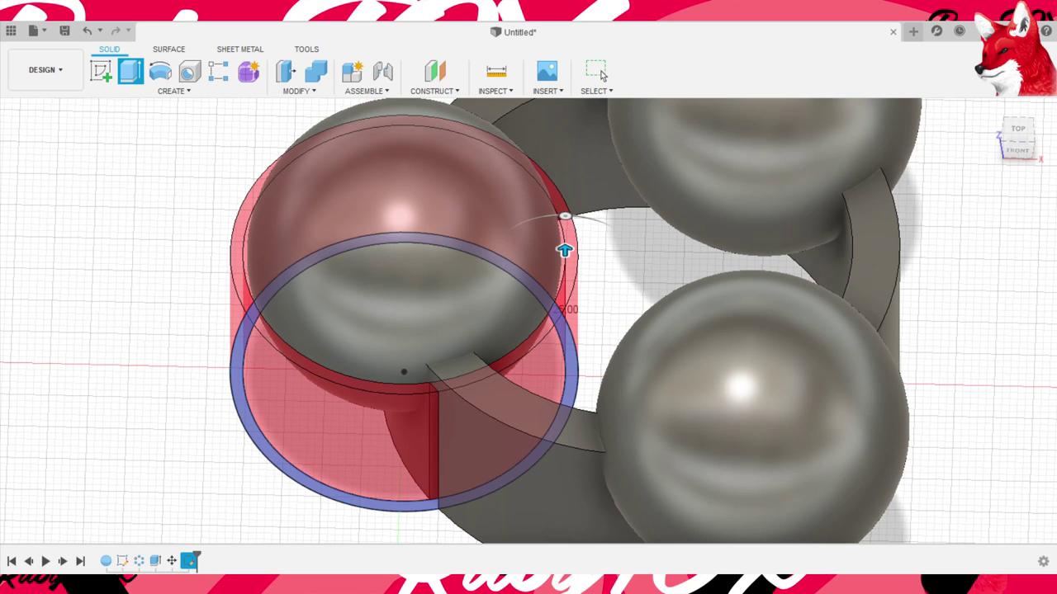
{"action": "key", "text": "Return"}
{"action": "mouse_move", "coordinate": [768, 397]}
{"action": "middle_mouse_down", "text": "shift"}
{"action": "mouse_move", "coordinate": [833, 309]}
{"action": "mouse_move", "coordinate": [770, 439]}
{"action": "mouse_move", "coordinate": [809, 223]}
{"action": "mouse_move", "coordinate": [757, 318]}
{"action": "mouse_move", "coordinate": [797, 272]}
{"action": "mouse_move", "coordinate": [778, 405]}
{"action": "mouse_move", "coordinate": [719, 344]}
{"action": "mouse_move", "coordinate": [675, 331]}
{"action": "middle_mouse_up", "text": "shift"}
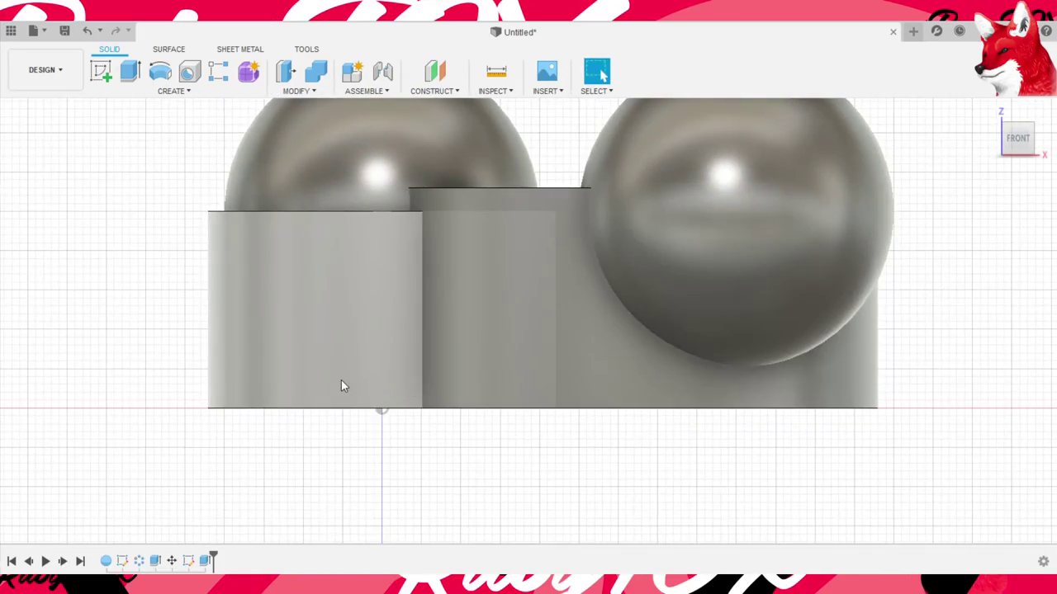
- Delete the new column body, keeping the ring band and spheres after undo/redo
{"action": "left_click", "coordinate": [366, 356]}
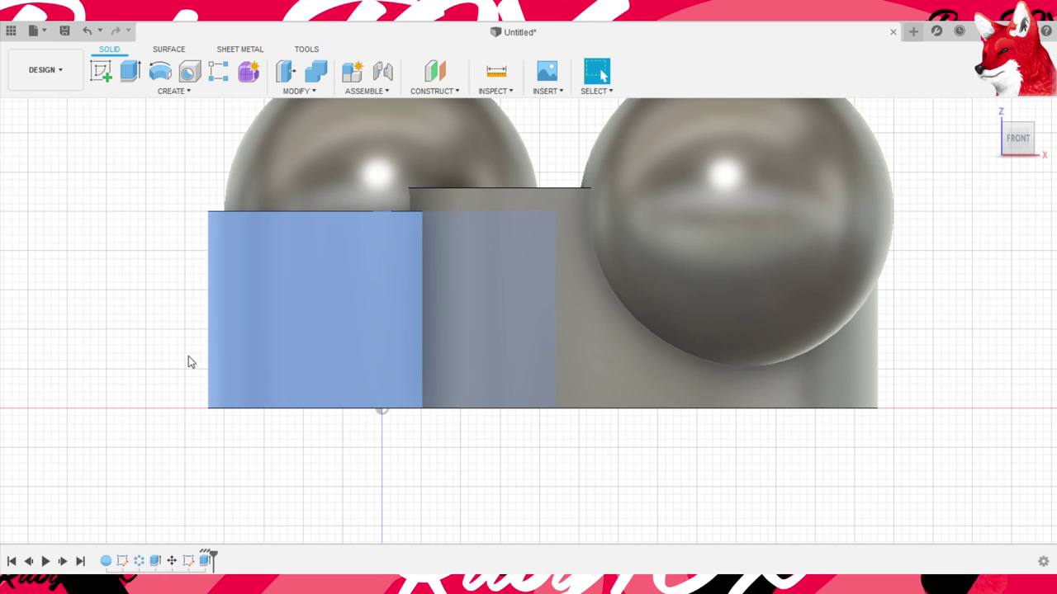
{"action": "key", "text": "Delete"}
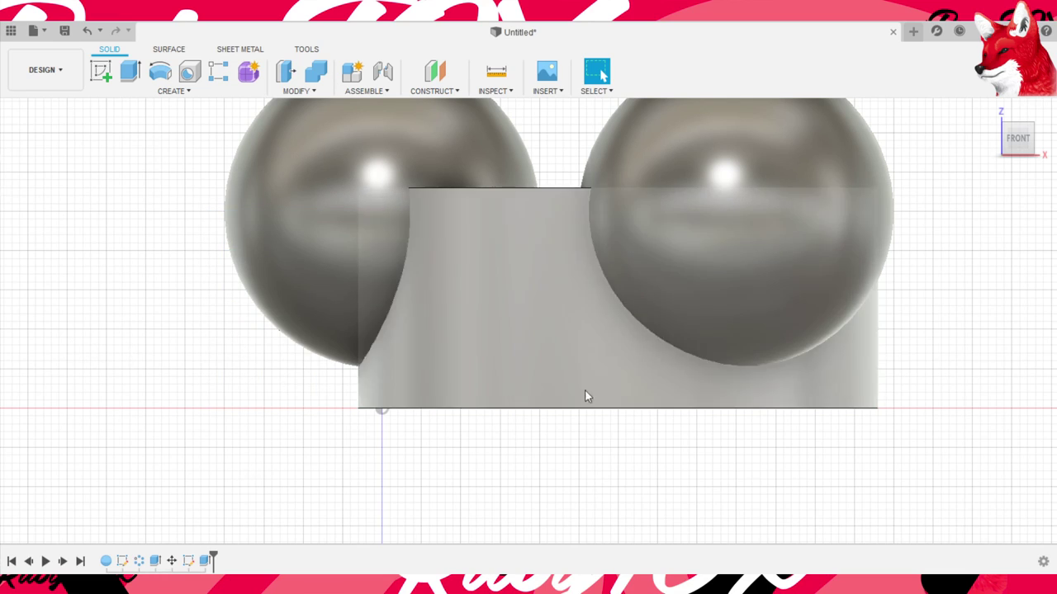
{"action": "key", "text": "Delete"}
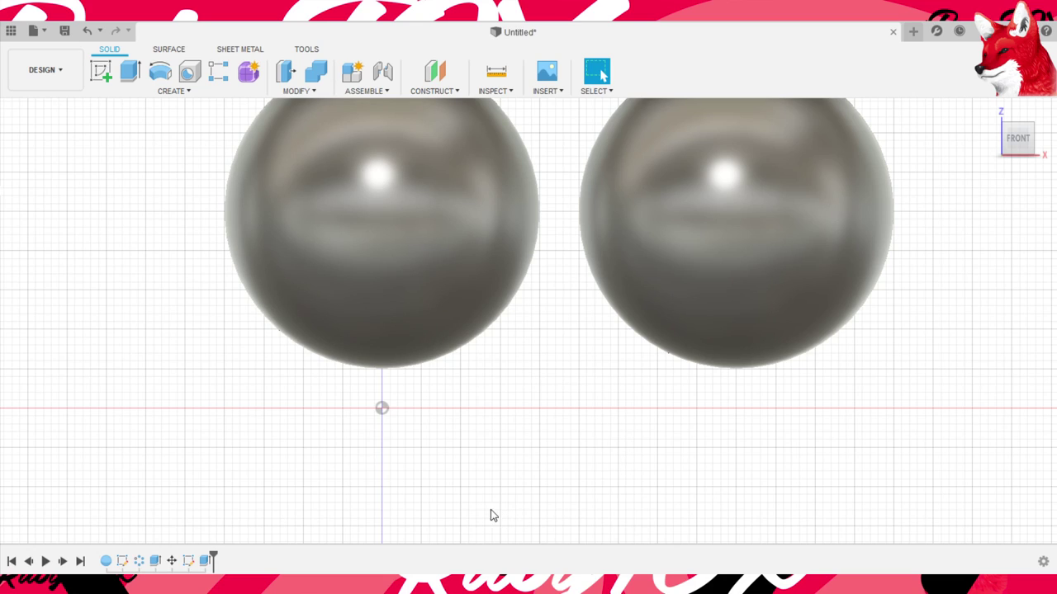
{"action": "key", "text": "ctrl+z"}
{"action": "key", "text": "ctrl+y"}
{"action": "key", "text": "ctrl+z"}
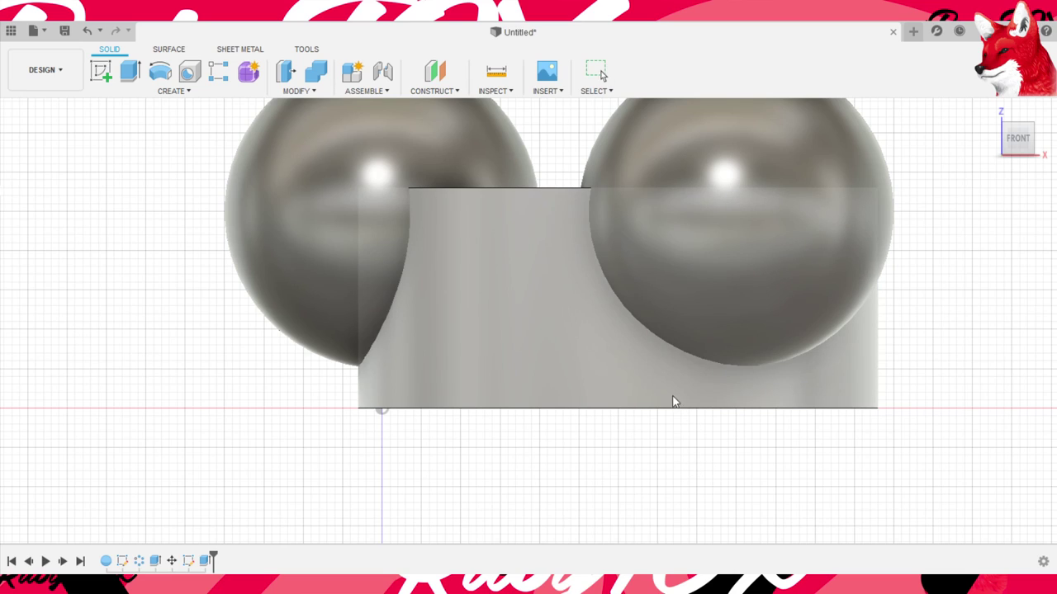
- Move the flat-topped central body upward twice so its base clears the ground axis
{"action": "left_click", "coordinate": [682, 410]}
{"action": "left_click_drag", "start_coordinate": [766, 452], "coordinate": [768, 416]}
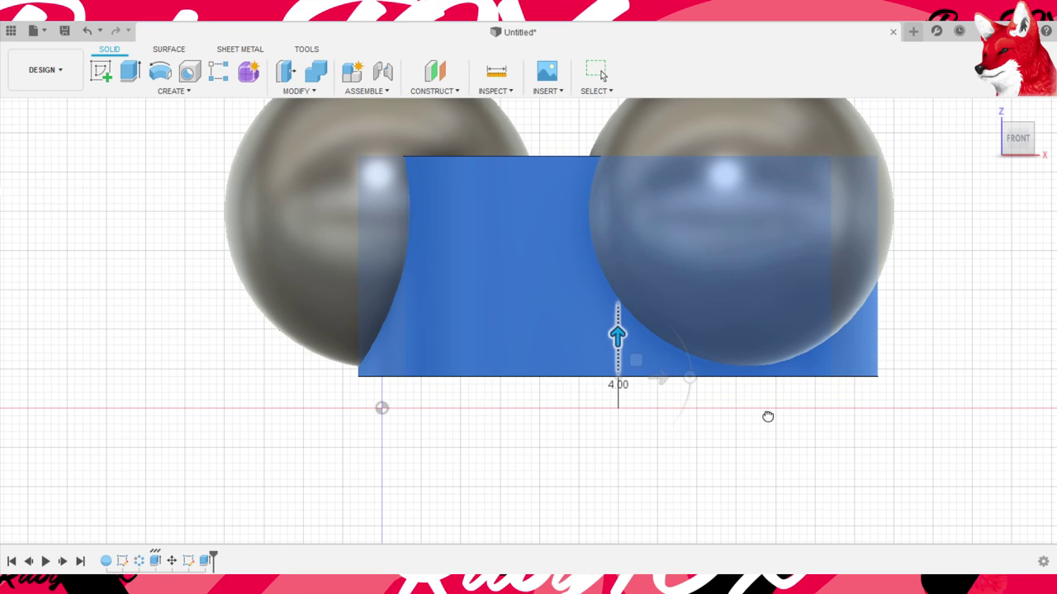
{"action": "key", "text": "Return"}
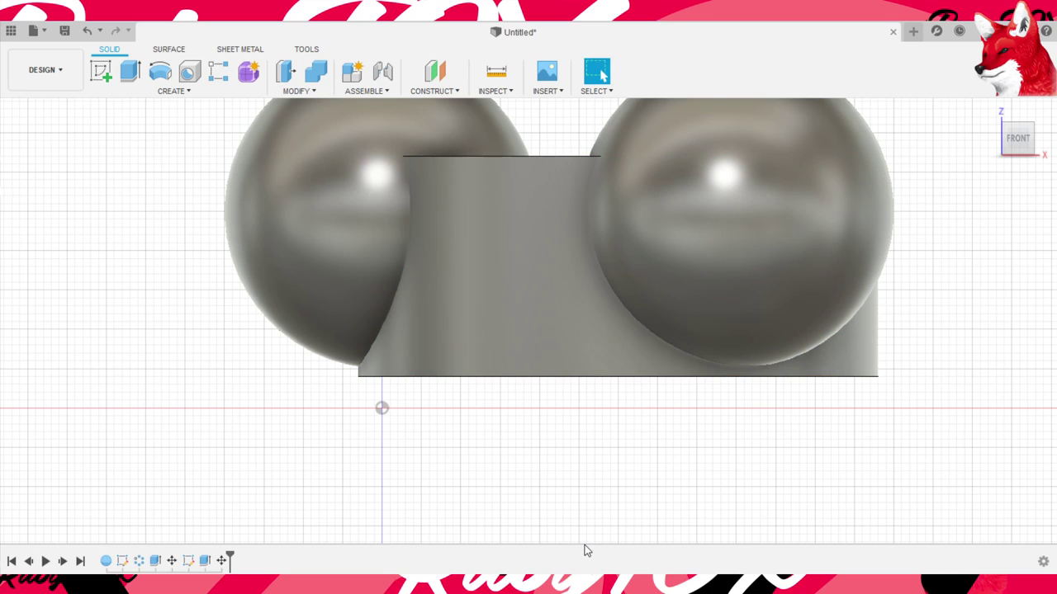
{"action": "key", "text": "m"}
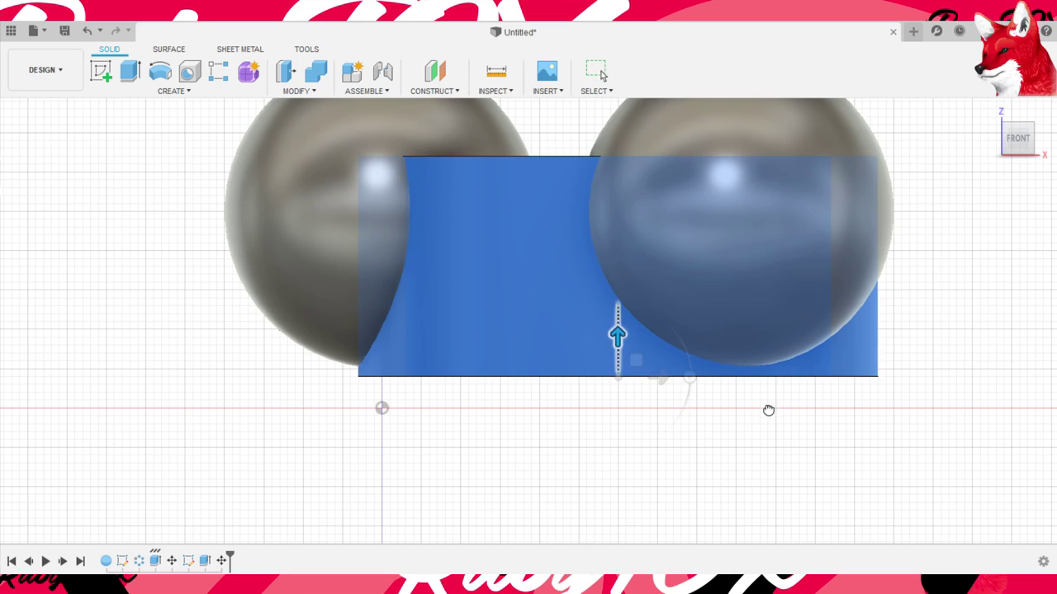
{"action": "mouse_move", "coordinate": [768, 411]}
{"action": "left_mouse_down"}
{"action": "mouse_move", "coordinate": [754, 236]}
{"action": "mouse_move", "coordinate": [715, 401]}
{"action": "mouse_move", "coordinate": [731, 424]}
{"action": "left_mouse_up"}
{"action": "key", "text": "Return"}
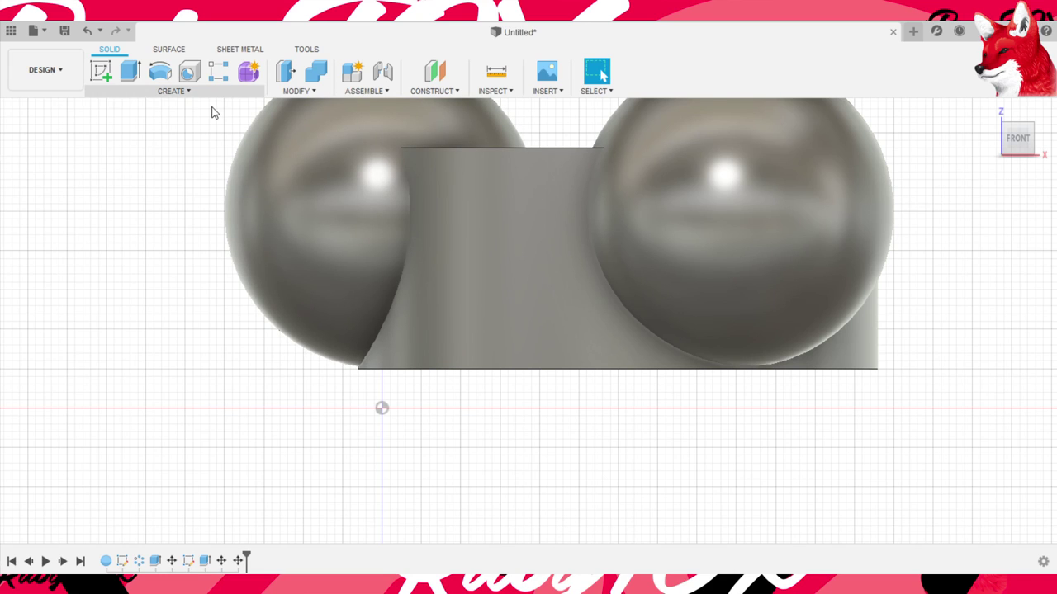
- Start a front-plane sketch and draw the profile's first lines down to the origin
{"action": "left_click", "coordinate": [100, 72]}
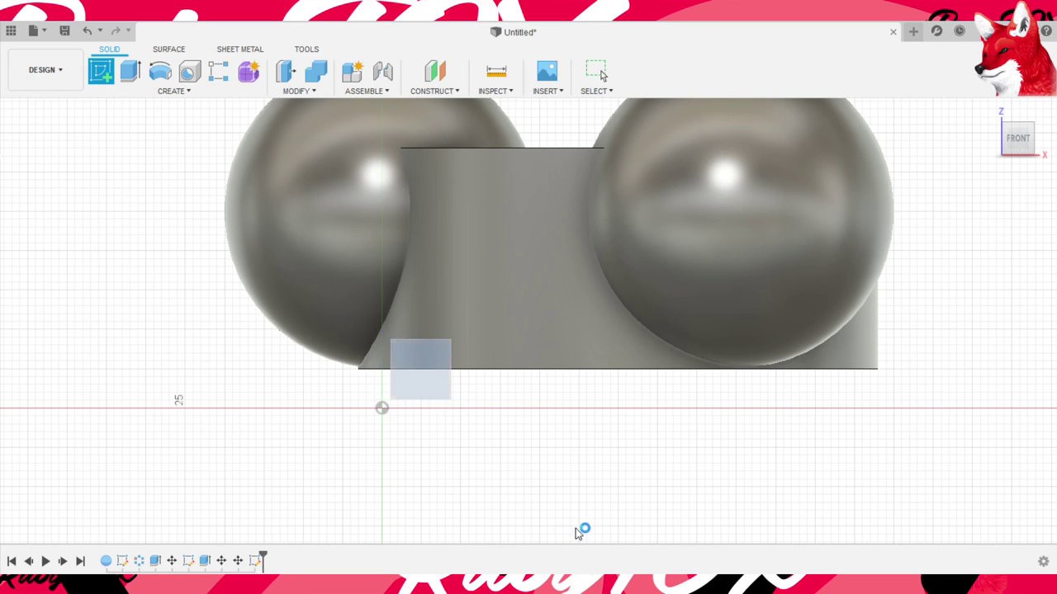
{"action": "left_click", "coordinate": [773, 472]}
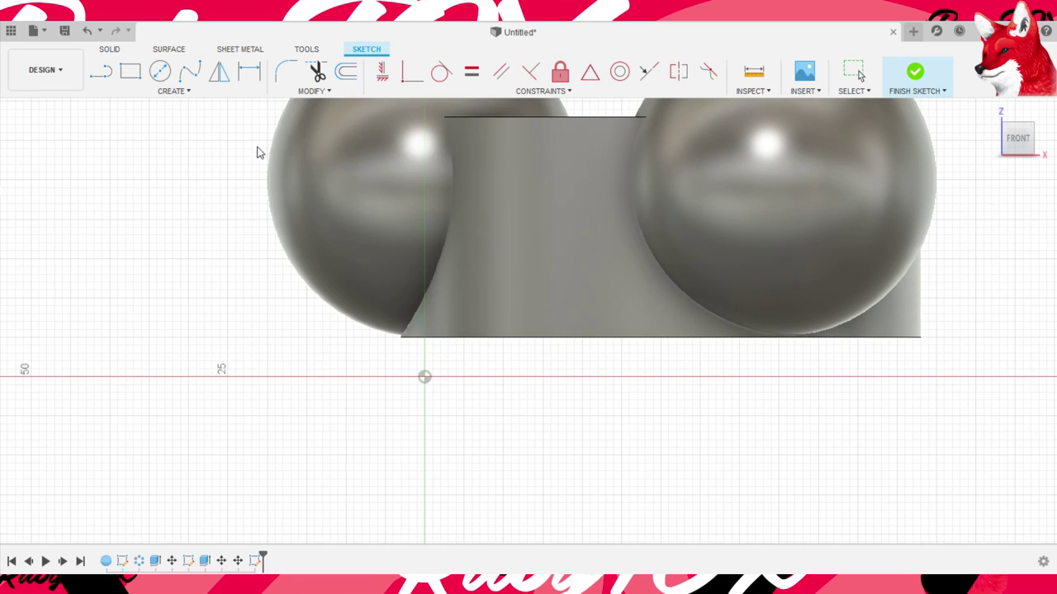
{"action": "key", "text": "l"}
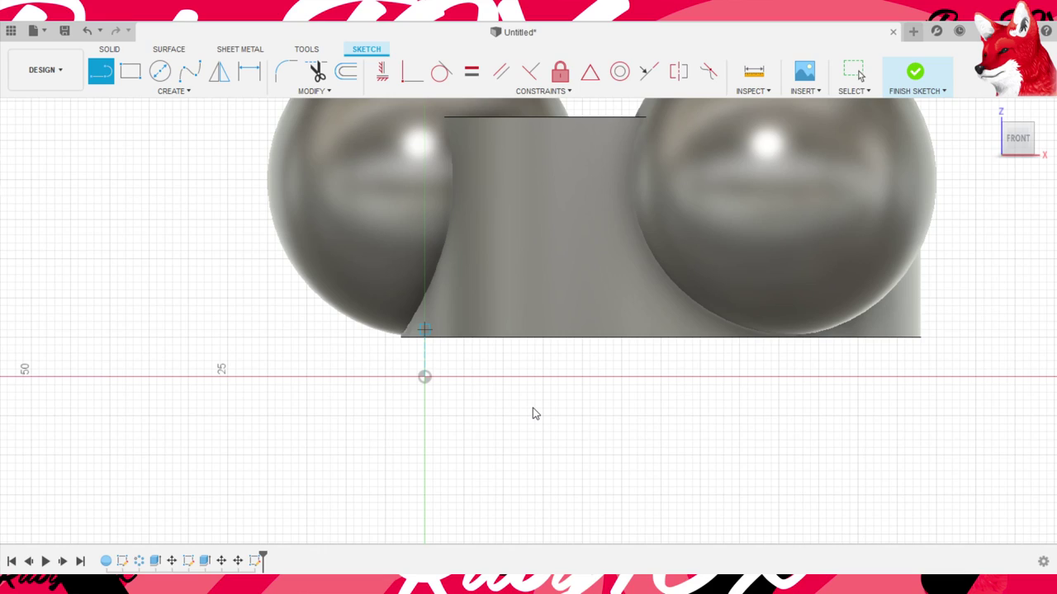
{"action": "left_click", "coordinate": [423, 337]}
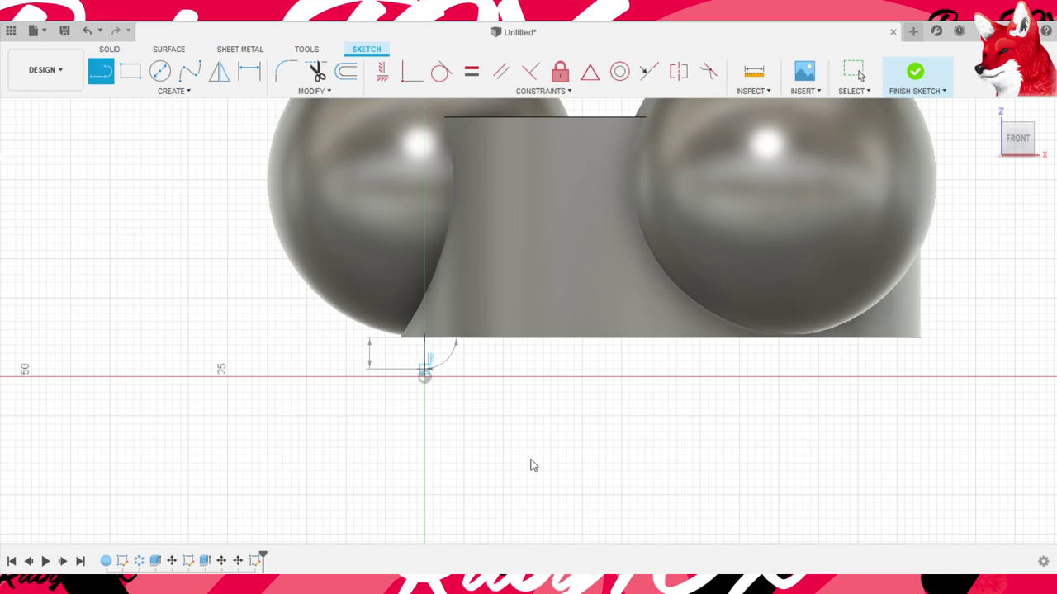
{"action": "left_click", "coordinate": [532, 468]}
{"action": "left_click_drag", "start_coordinate": [532, 468], "coordinate": [638, 471]}
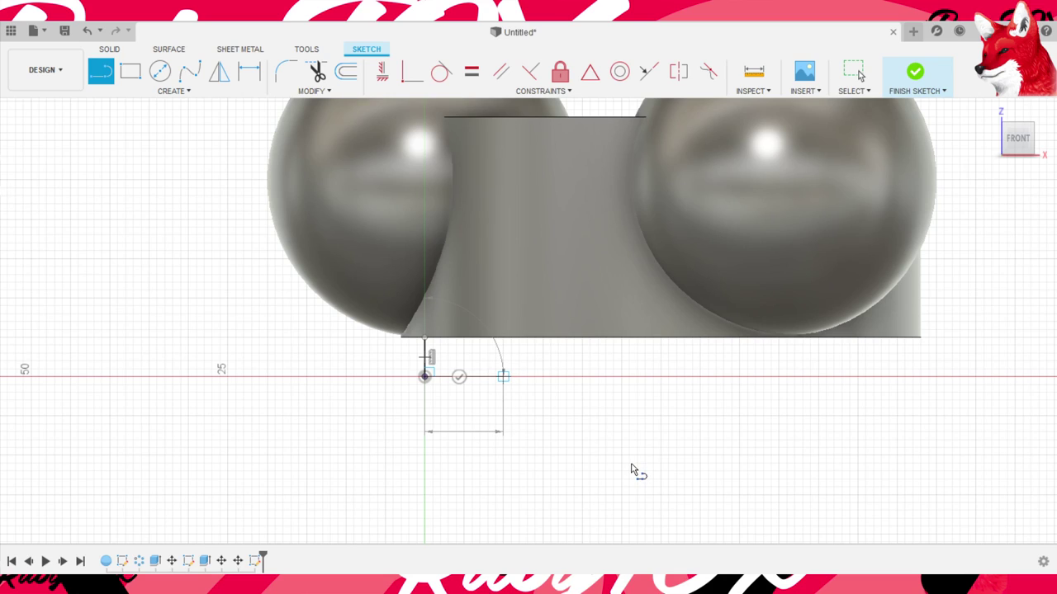
{"action": "left_click_drag", "start_coordinate": [631, 471], "coordinate": [76, 322]}
{"action": "key", "text": "Escape"}
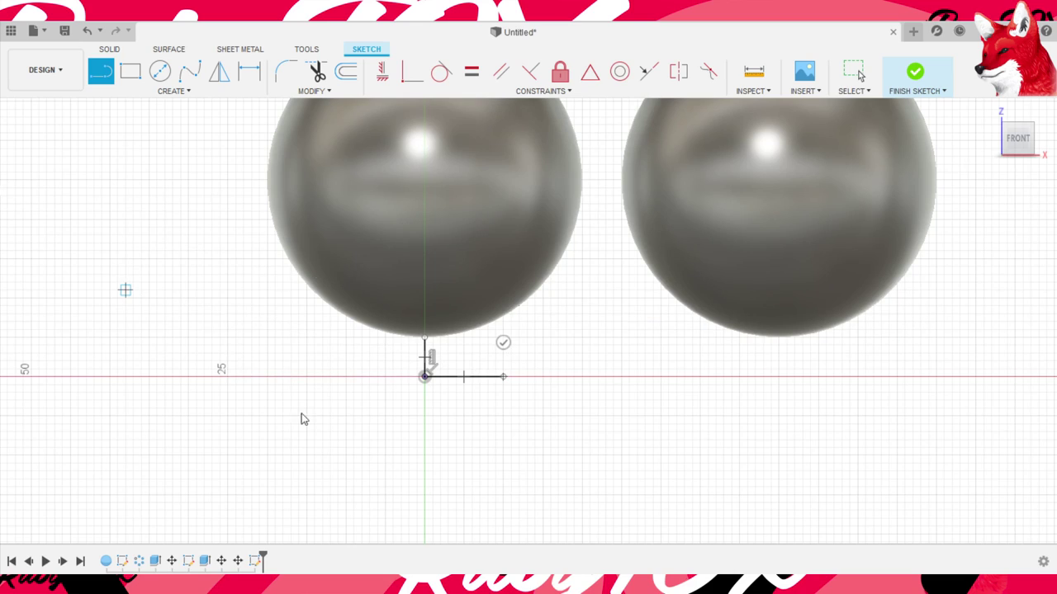
- Complete the stepped profile with right, outer vertical and top edges back to the axis
{"action": "mouse_move", "coordinate": [502, 376]}
{"action": "left_mouse_down"}
{"action": "mouse_move", "coordinate": [633, 425]}
{"action": "mouse_move", "coordinate": [636, 399]}
{"action": "left_mouse_up"}
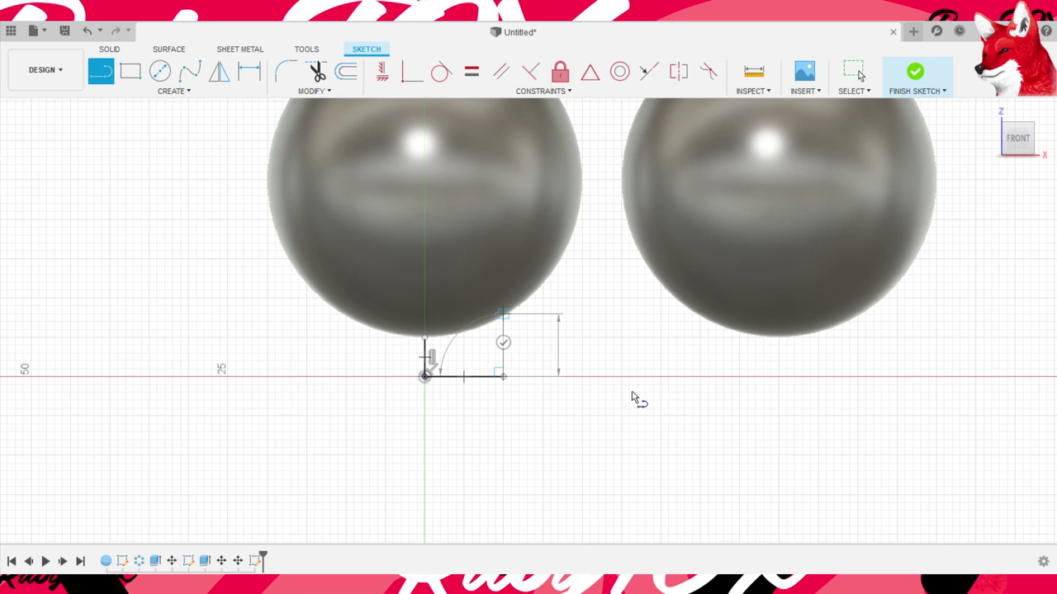
{"action": "mouse_move", "coordinate": [632, 395]}
{"action": "left_mouse_down"}
{"action": "mouse_move", "coordinate": [626, 289]}
{"action": "mouse_move", "coordinate": [628, 330]}
{"action": "mouse_move", "coordinate": [724, 325]}
{"action": "left_mouse_up"}
{"action": "left_click", "coordinate": [735, 330]}
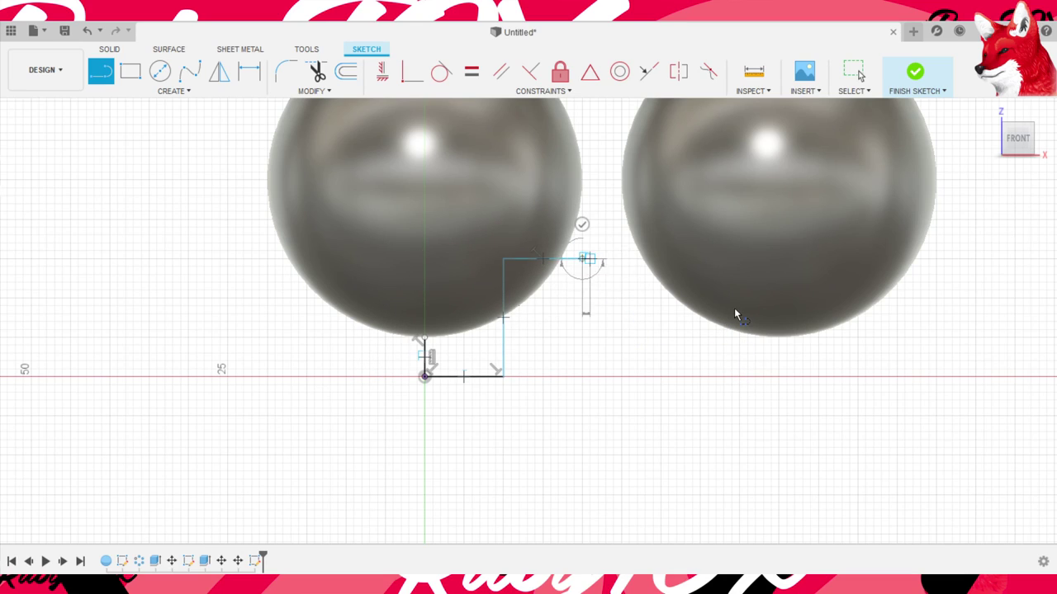
{"action": "left_click", "coordinate": [725, 229]}
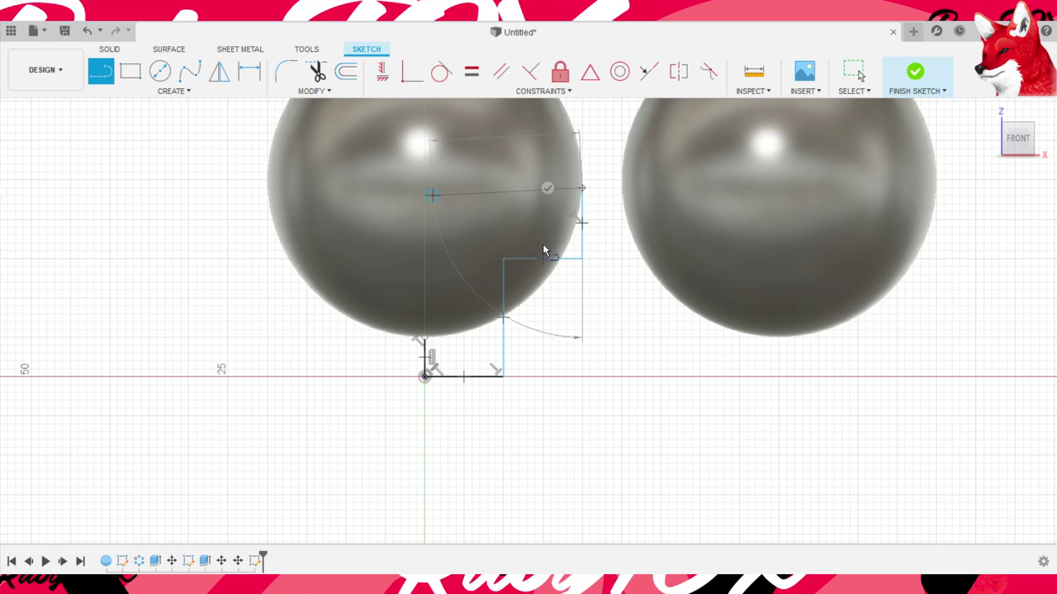
{"action": "left_click", "coordinate": [424, 188]}
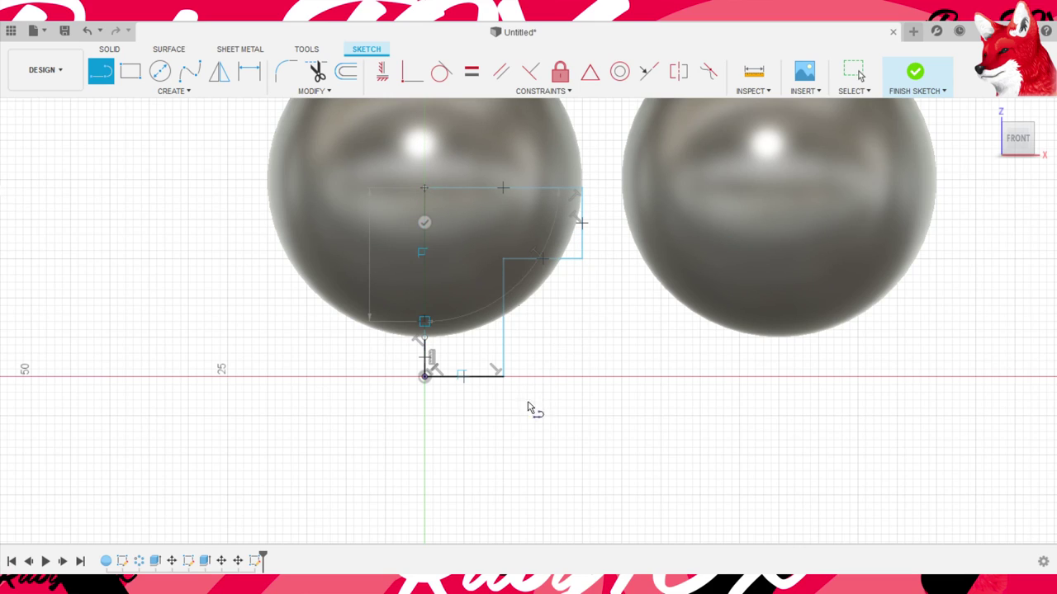
{"action": "key", "text": "Escape"}
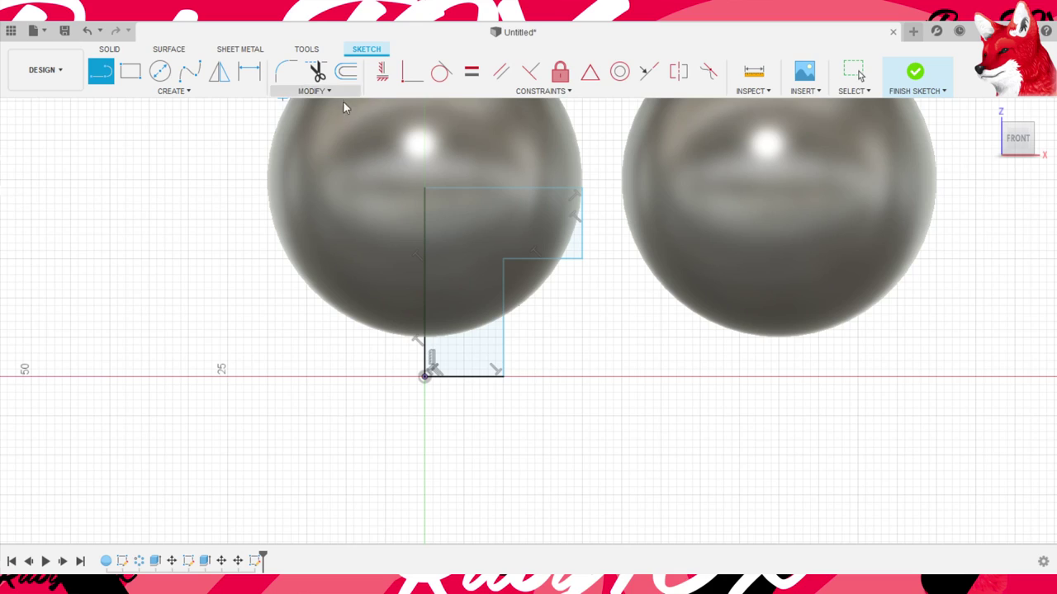
- Round the profile's inner step corner with an R15.00 sketch fillet
{"action": "left_click", "coordinate": [285, 71]}
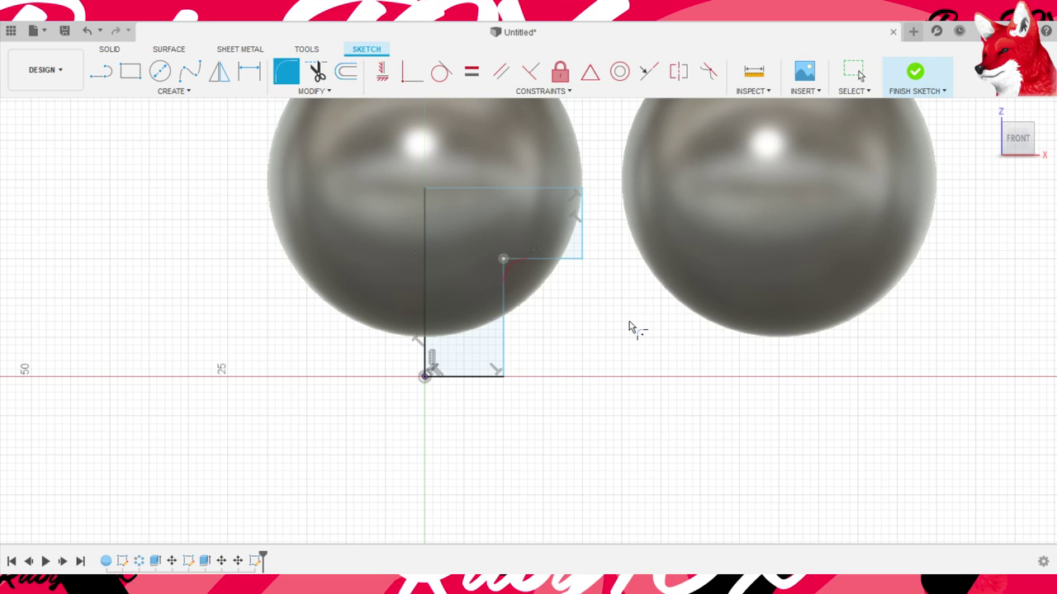
{"action": "left_click_drag", "start_coordinate": [640, 330], "coordinate": [652, 365]}
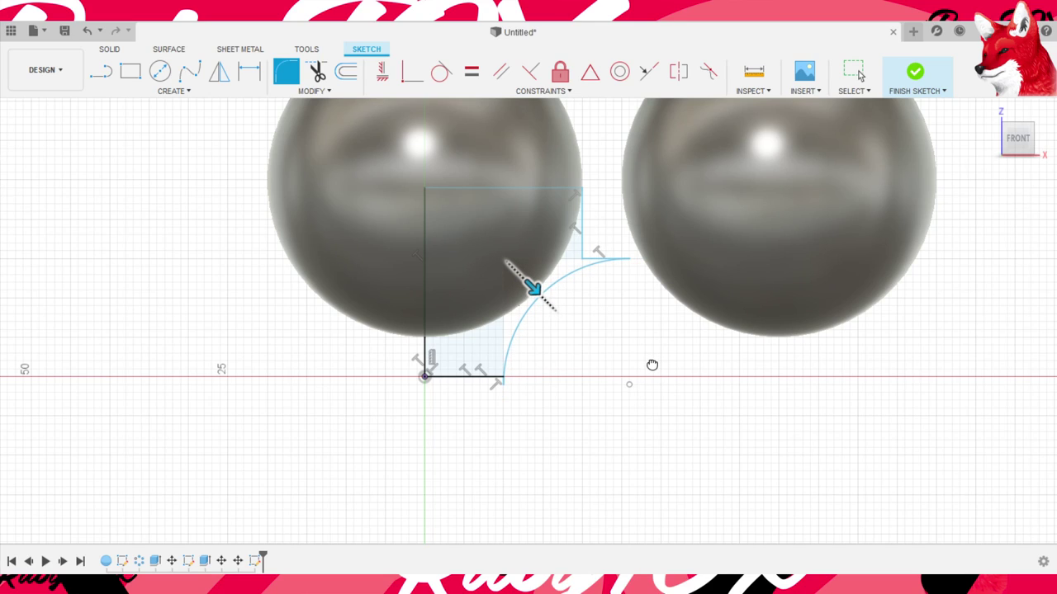
{"action": "left_click_drag", "start_coordinate": [652, 365], "coordinate": [653, 375]}
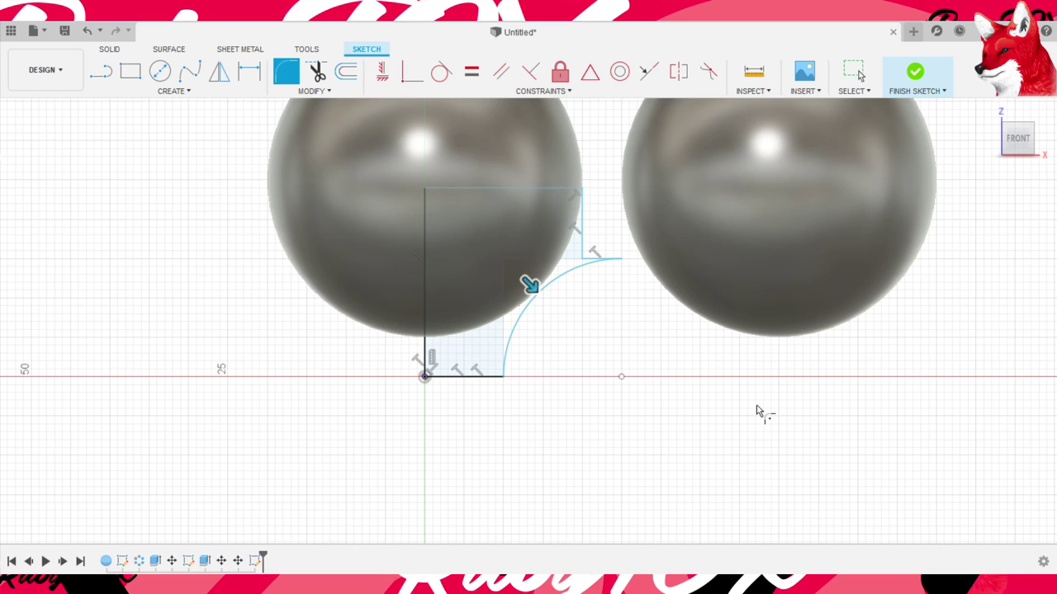
{"action": "key", "text": "Return"}
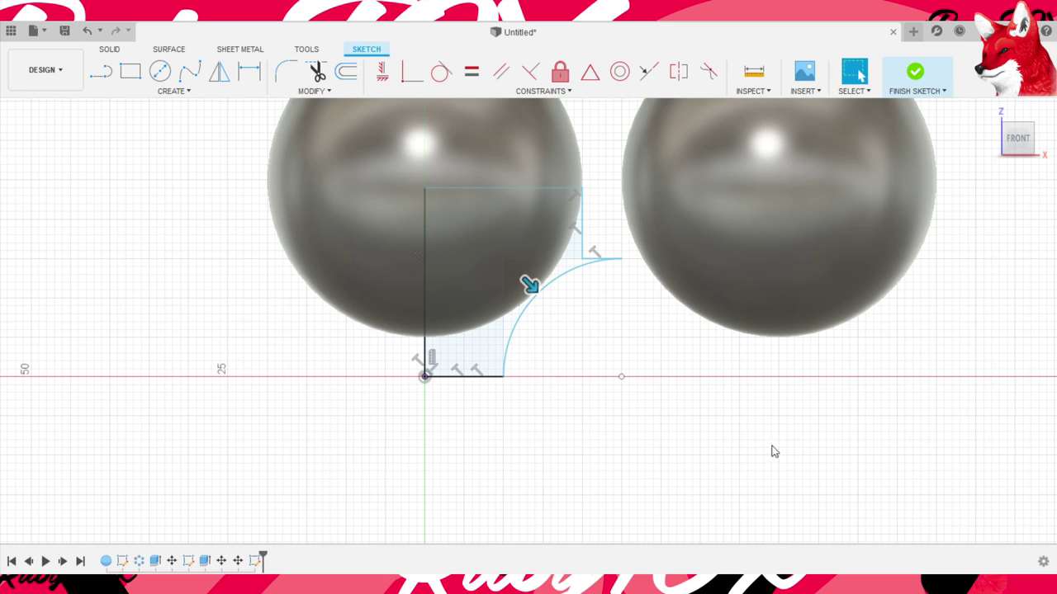
{"action": "scroll", "coordinate": [725, 357], "scroll_direction": "up", "scroll_amount": 2}
- Trim away the overhanging end of the fillet arc
{"action": "key", "text": "l"}
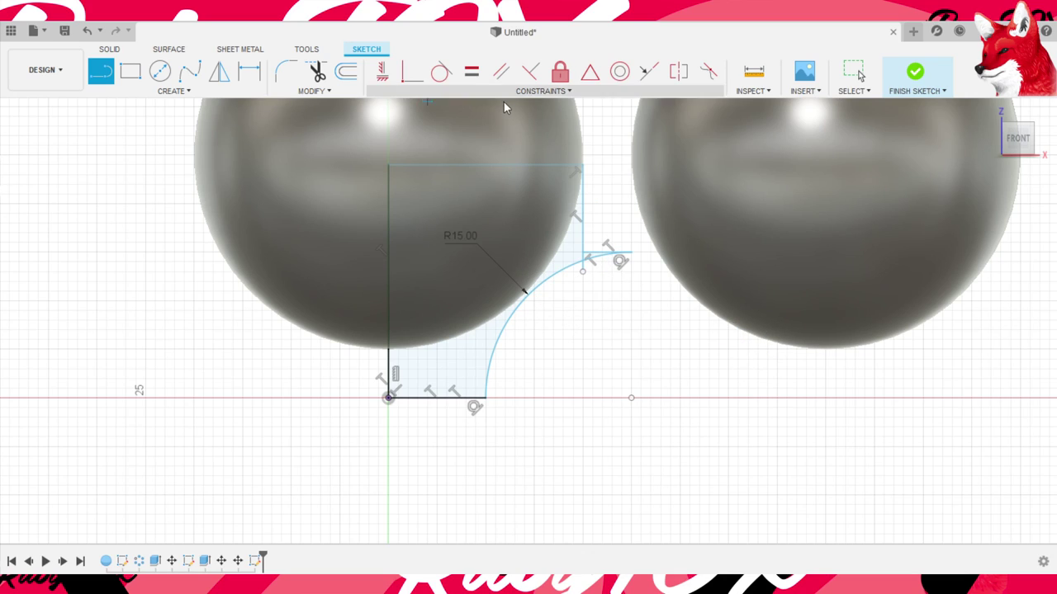
{"action": "key", "text": "t"}
{"action": "scroll", "coordinate": [743, 299], "scroll_direction": "up", "scroll_amount": 2}
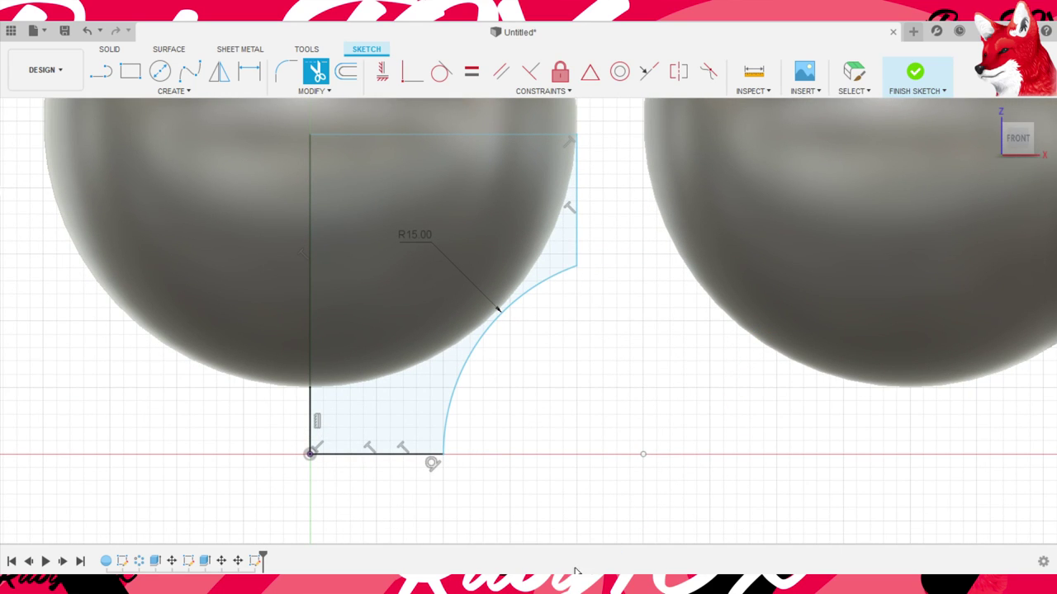
{"action": "scroll", "coordinate": [576, 545], "scroll_direction": "up", "scroll_amount": 3}
{"action": "scroll", "coordinate": [575, 521], "scroll_direction": "up", "scroll_amount": 2}
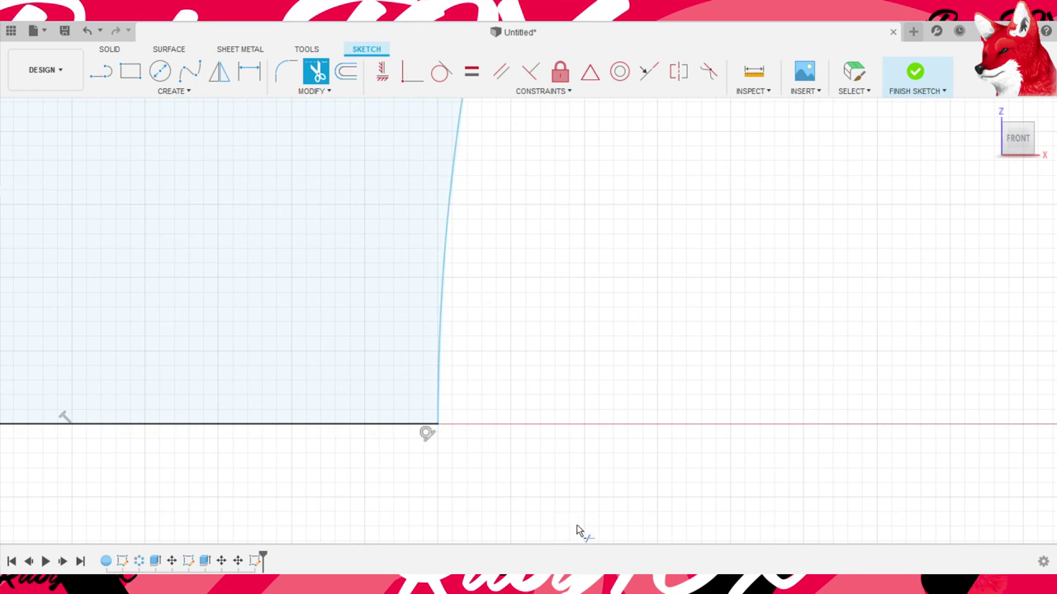
{"action": "scroll", "coordinate": [620, 498], "scroll_direction": "down", "scroll_amount": 2}
{"action": "scroll", "coordinate": [620, 498], "scroll_direction": "down", "scroll_amount": 2}
{"action": "scroll", "coordinate": [698, 471], "scroll_direction": "down", "scroll_amount": 1}
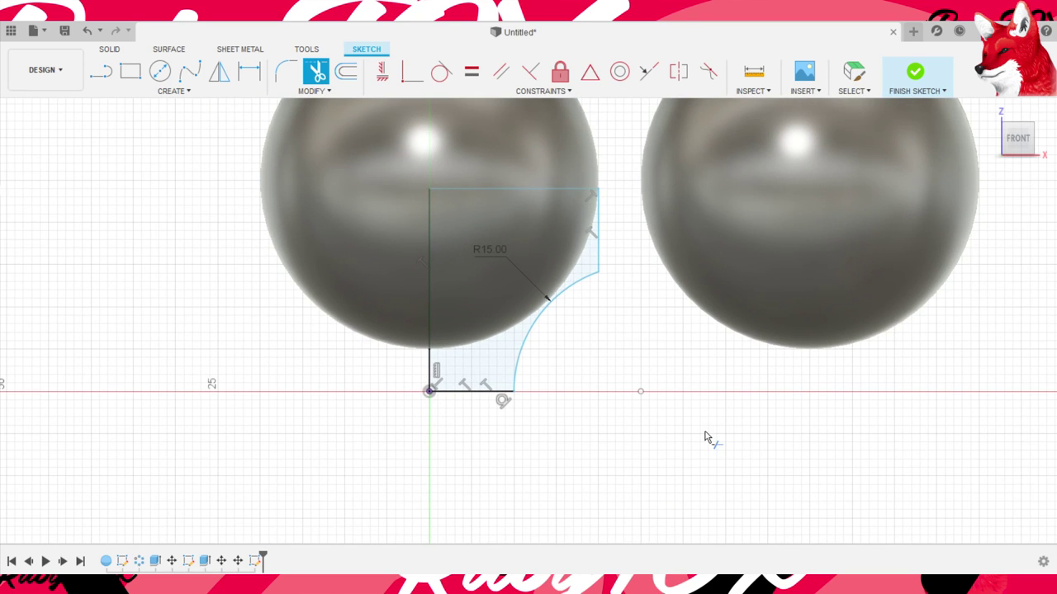
{"action": "middle_click_drag", "start_coordinate": [776, 389], "coordinate": [753, 424]}
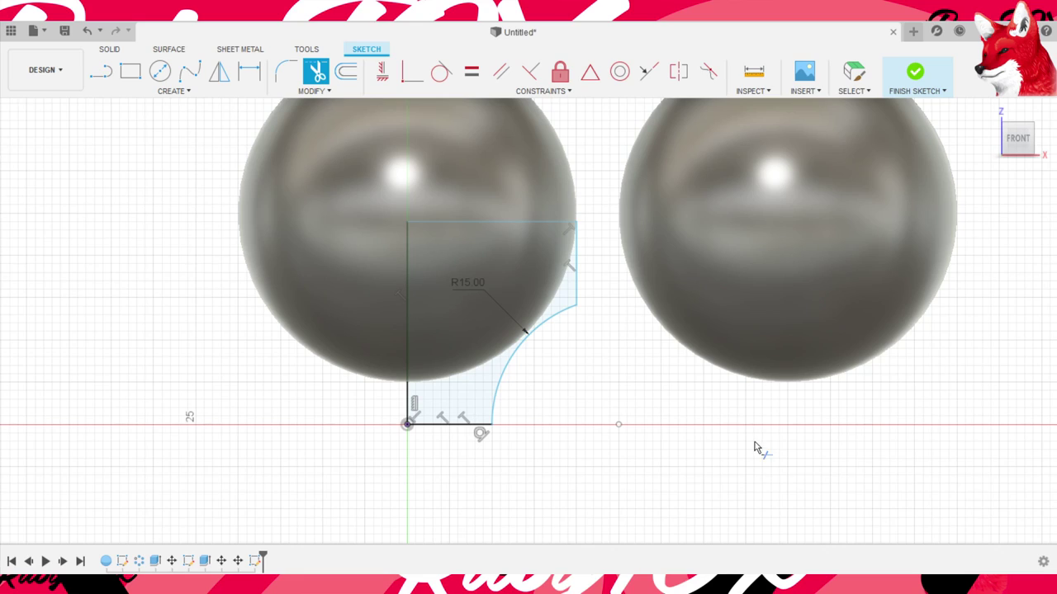
{"action": "key", "text": "Escape"}
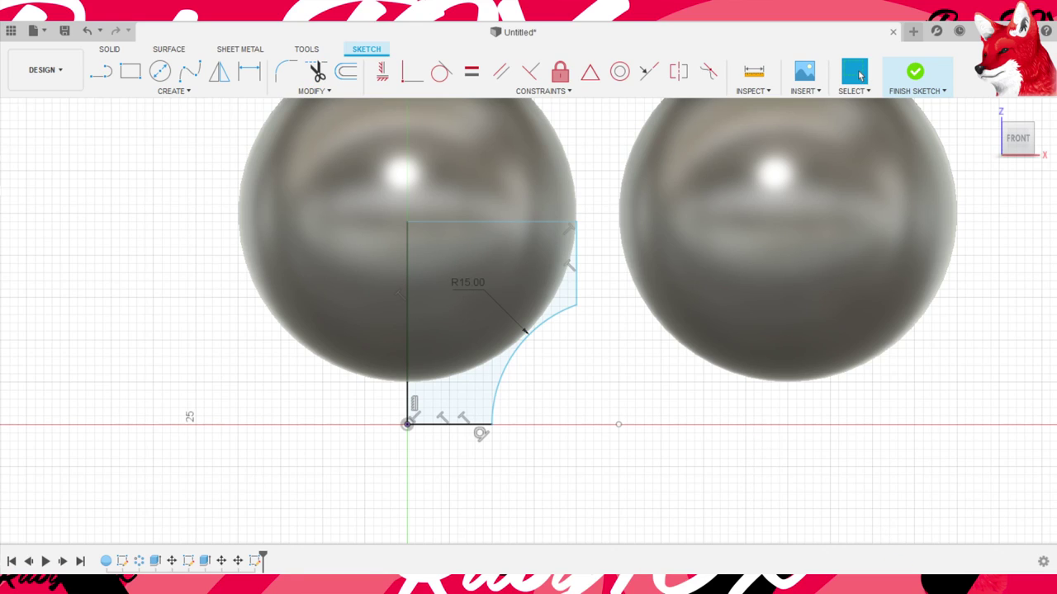
- Revolve the stepped profile around its centre line into a flared pedestal under the left sphere
{"action": "left_click", "coordinate": [915, 73]}
{"action": "mouse_move", "coordinate": [741, 463]}
{"action": "middle_mouse_down", "text": "shift"}
{"action": "mouse_move", "coordinate": [698, 490]}
{"action": "mouse_move", "coordinate": [735, 462]}
{"action": "middle_mouse_up", "text": "shift"}
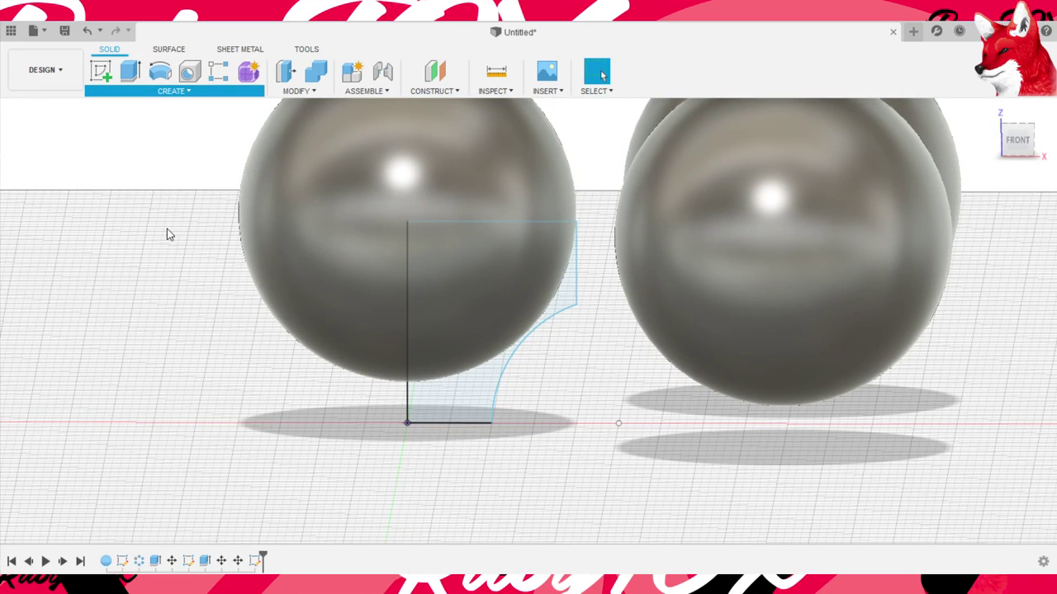
{"action": "key", "text": "r"}
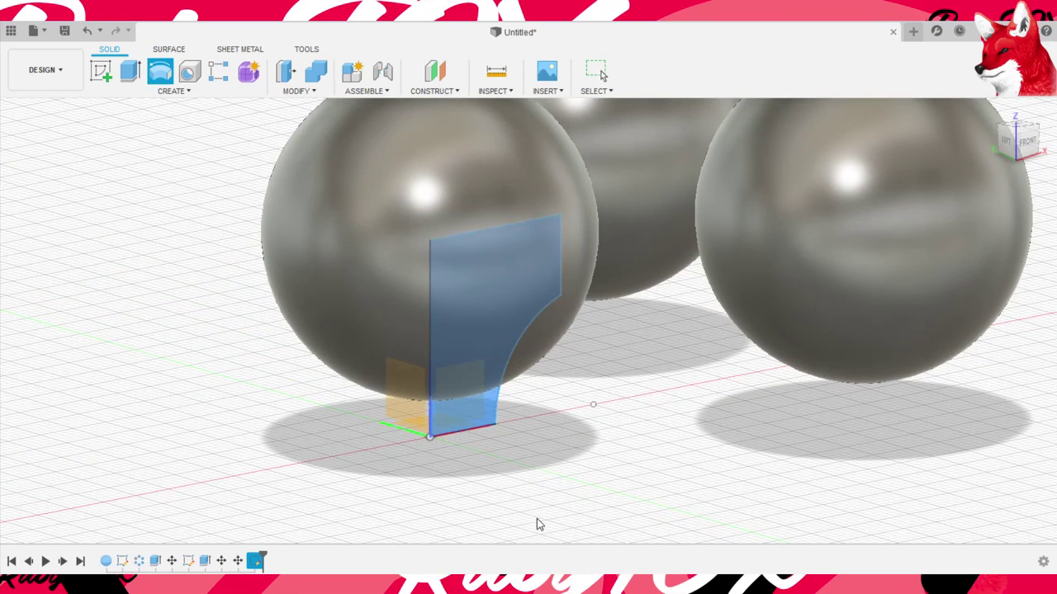
{"action": "left_click", "coordinate": [538, 529]}
{"action": "key", "text": "Return"}
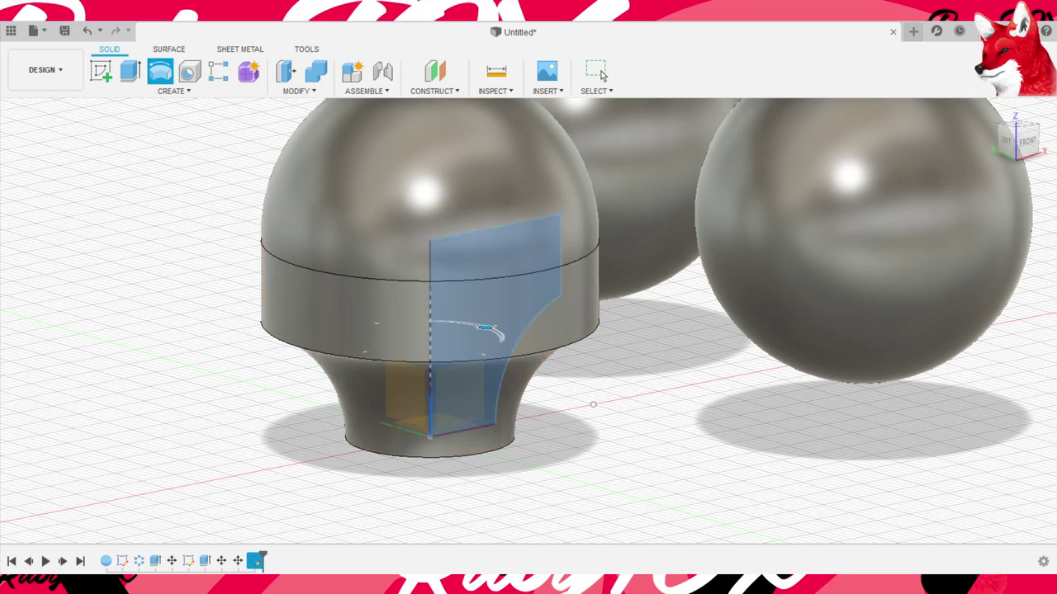
{"action": "mouse_move", "coordinate": [820, 481]}
{"action": "middle_mouse_down", "text": "shift"}
{"action": "mouse_move", "coordinate": [749, 442]}
{"action": "mouse_move", "coordinate": [785, 460]}
{"action": "mouse_move", "coordinate": [774, 472]}
{"action": "mouse_move", "coordinate": [784, 454]}
{"action": "mouse_move", "coordinate": [763, 477]}
{"action": "mouse_move", "coordinate": [767, 459]}
{"action": "mouse_move", "coordinate": [785, 514]}
{"action": "mouse_move", "coordinate": [781, 503]}
{"action": "middle_mouse_up", "text": "shift"}
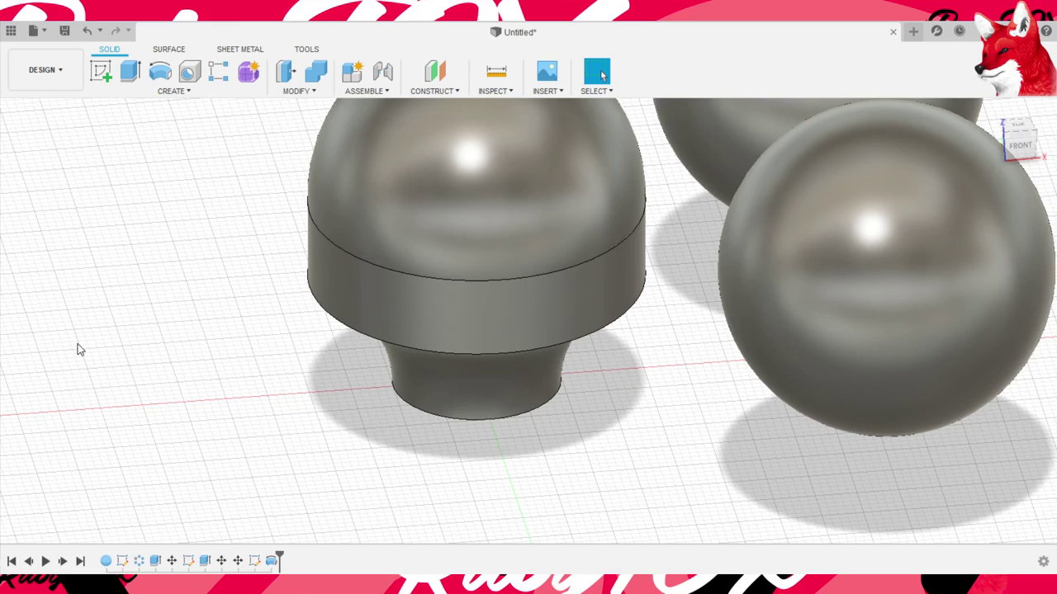
- Press-pull the cup's middle band face outward by 2.00
{"action": "left_click", "coordinate": [565, 366]}
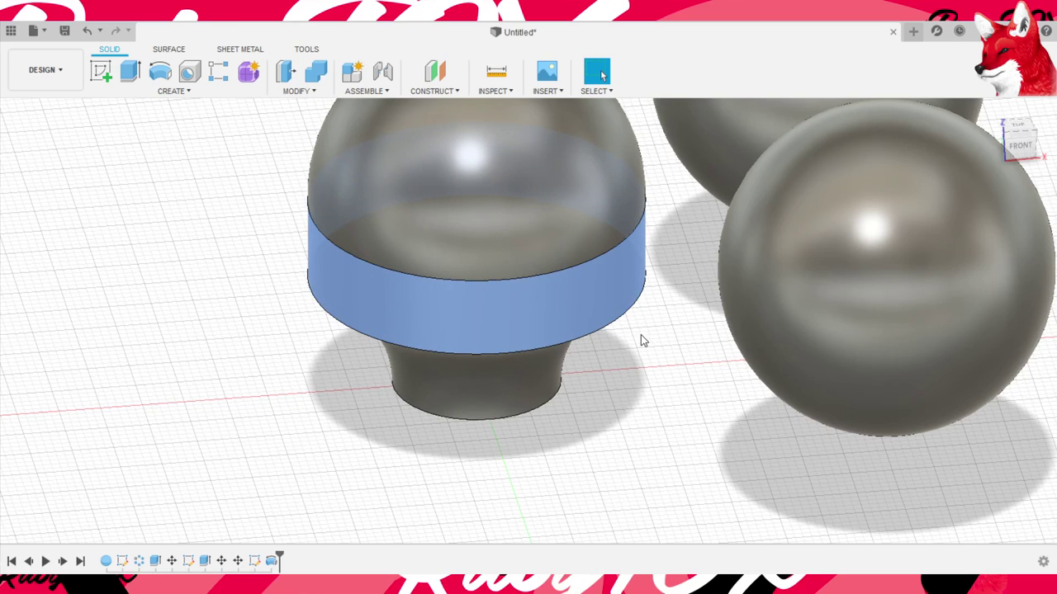
{"action": "key", "text": "q"}
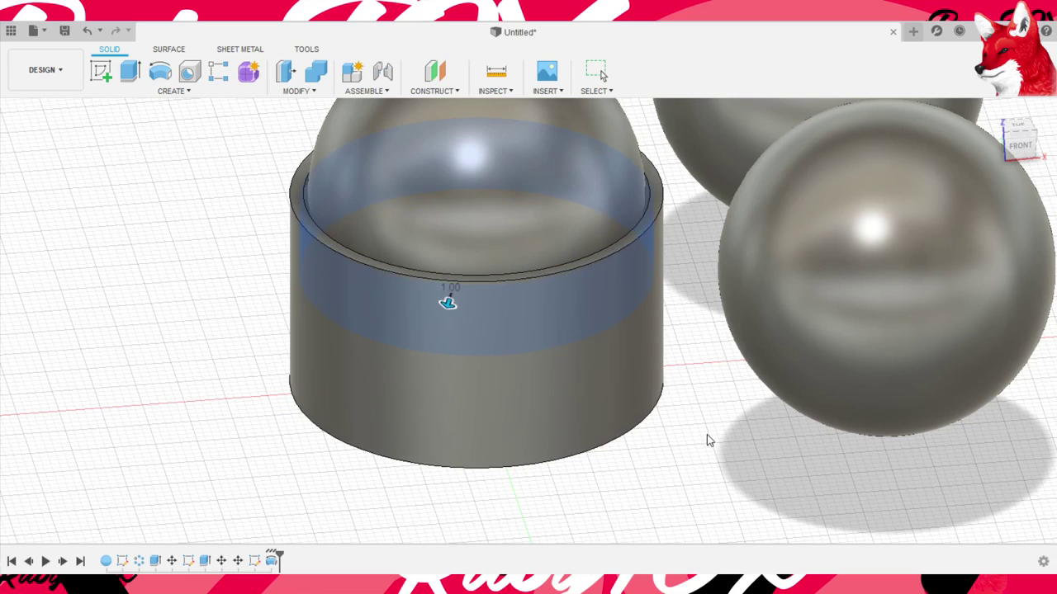
{"action": "type", "text": "2"}
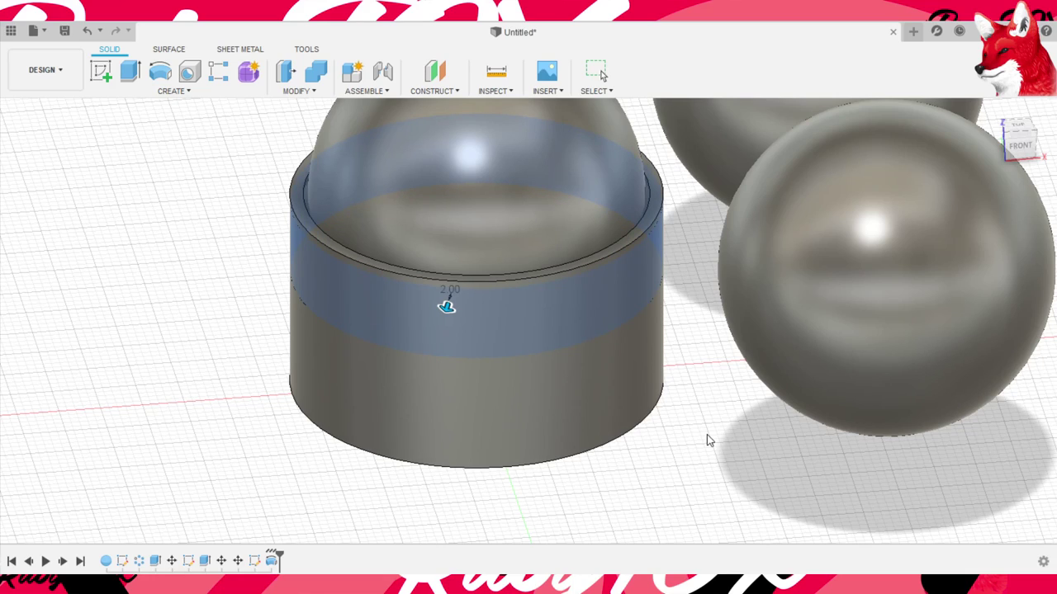
{"action": "key", "text": "Return"}
{"action": "mouse_move", "coordinate": [1014, 412]}
{"action": "middle_mouse_down", "text": "shift"}
{"action": "mouse_move", "coordinate": [929, 392]}
{"action": "mouse_move", "coordinate": [944, 431]}
{"action": "mouse_move", "coordinate": [935, 428]}
{"action": "middle_mouse_up", "text": "shift"}
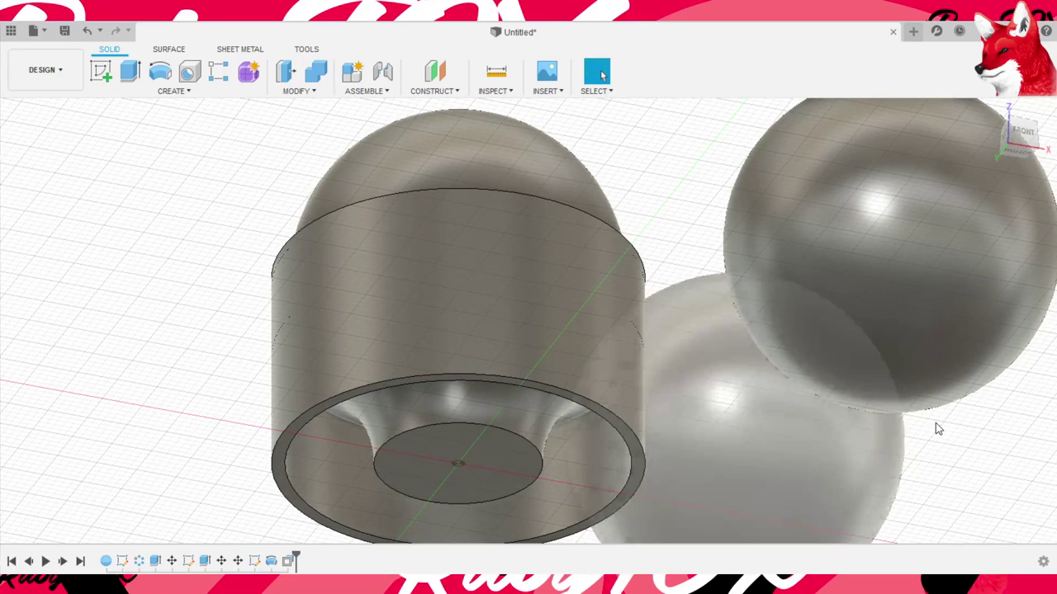
- Move the widened cylinder body upward along the stem
{"action": "key", "text": "m"}
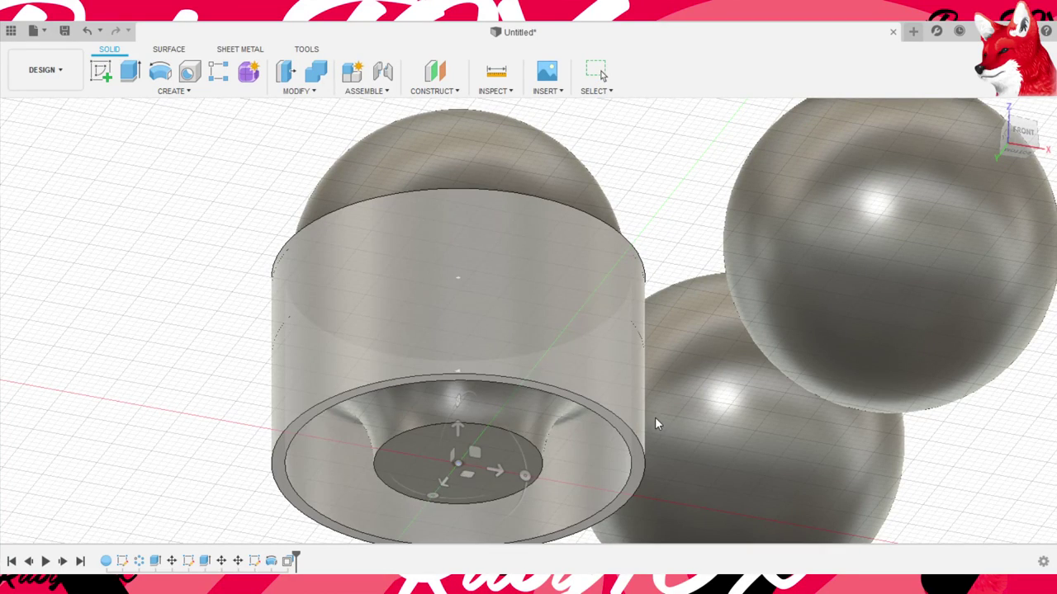
{"action": "left_click", "coordinate": [586, 488]}
{"action": "mouse_move", "coordinate": [585, 488]}
{"action": "left_mouse_down"}
{"action": "mouse_move", "coordinate": [574, 352]}
{"action": "mouse_move", "coordinate": [553, 399]}
{"action": "mouse_move", "coordinate": [550, 302]}
{"action": "mouse_move", "coordinate": [520, 413]}
{"action": "left_mouse_up"}
{"action": "key", "text": "Return"}
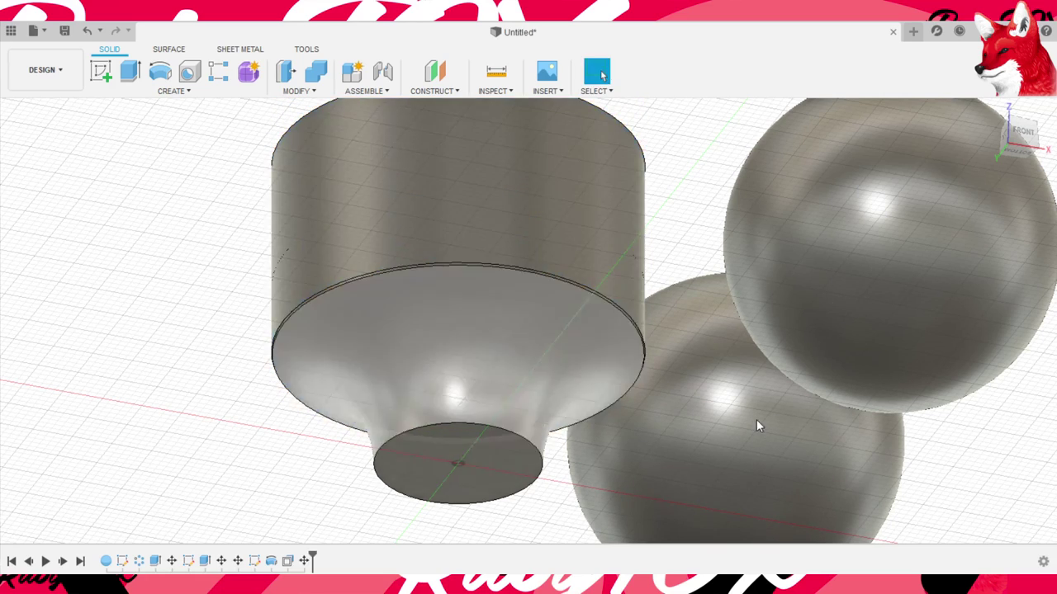
- Combine the cylinder with the cup into a single body
{"action": "mouse_move", "coordinate": [757, 426]}
{"action": "middle_mouse_down", "text": "shift"}
{"action": "mouse_move", "coordinate": [774, 454]}
{"action": "mouse_move", "coordinate": [750, 342]}
{"action": "mouse_move", "coordinate": [765, 289]}
{"action": "middle_mouse_up", "text": "shift"}
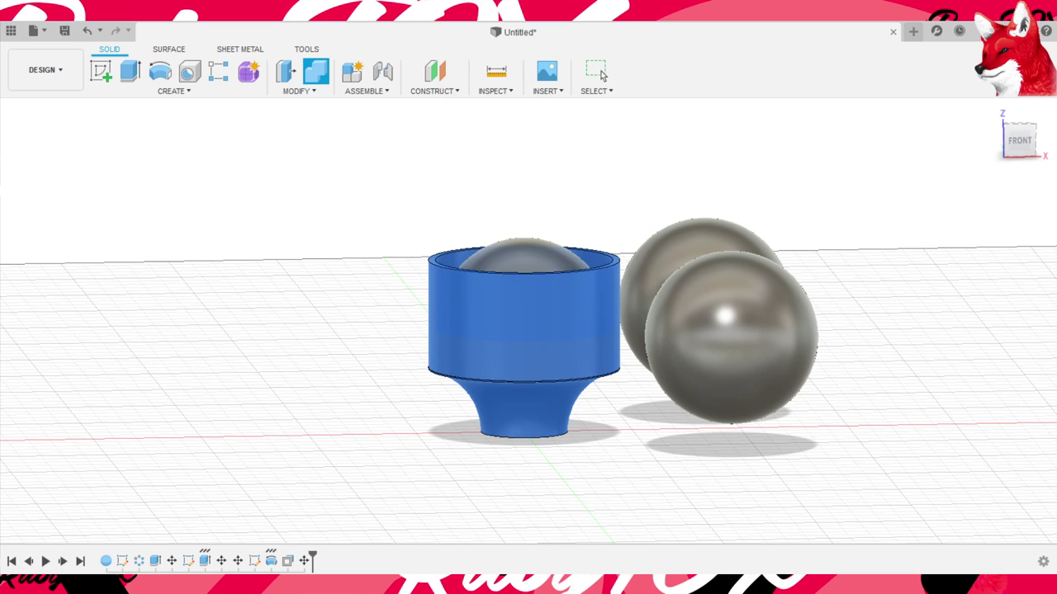
{"action": "key", "text": "Return"}
{"action": "middle_click_drag", "start_coordinate": [712, 251], "coordinate": [720, 209], "text": "shift"}
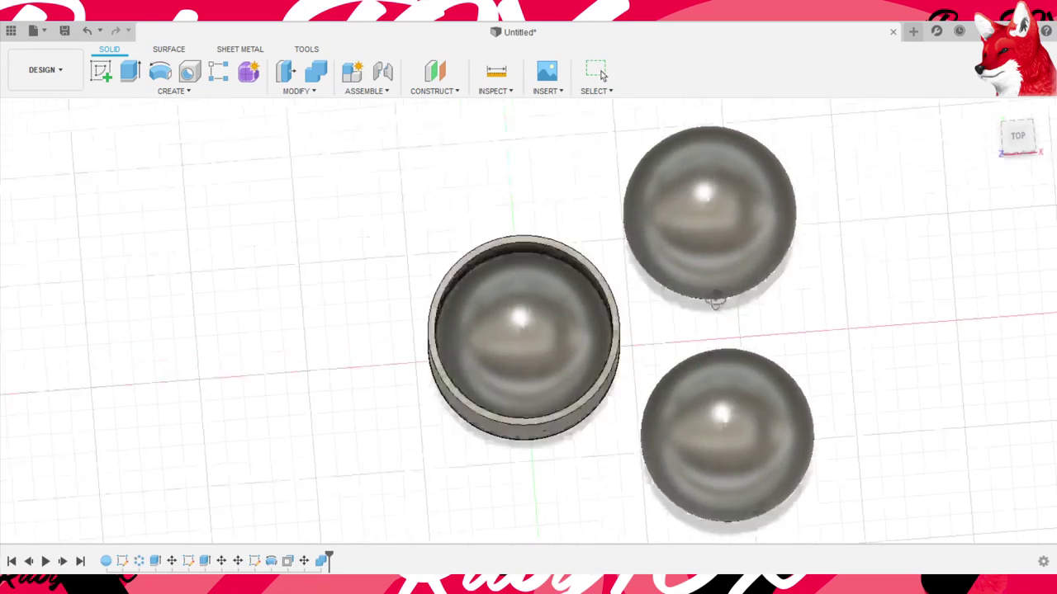
- Undo the most recent feature and orbit to the cylinder's lower rim
{"action": "scroll", "coordinate": [716, 397], "scroll_direction": "up", "scroll_amount": 5}
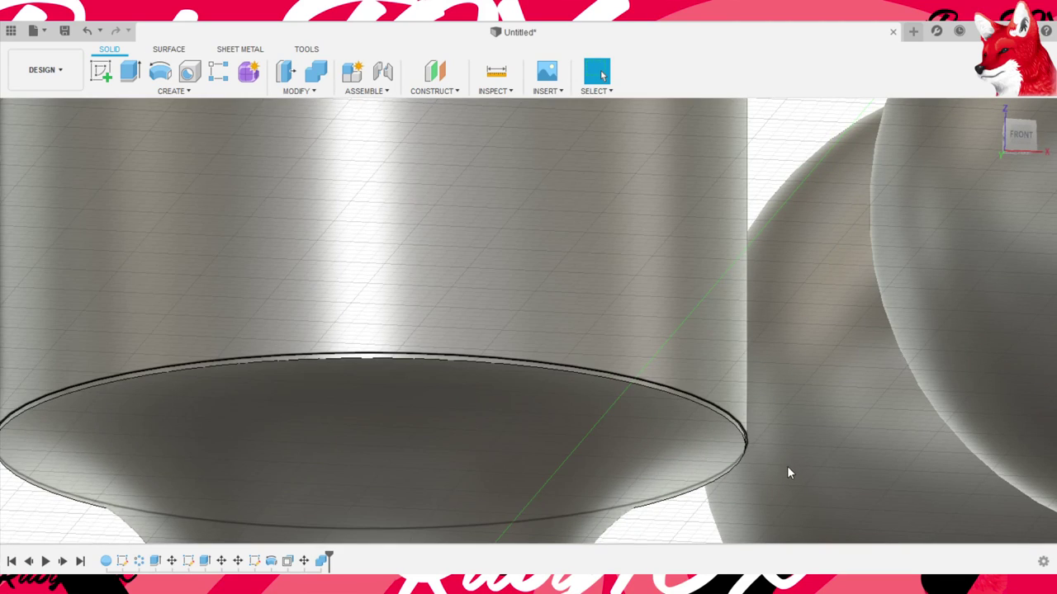
{"action": "mouse_move", "coordinate": [788, 472]}
{"action": "middle_mouse_down", "text": "shift"}
{"action": "mouse_move", "coordinate": [507, 414]}
{"action": "mouse_move", "coordinate": [700, 484]}
{"action": "mouse_move", "coordinate": [1039, 532]}
{"action": "middle_mouse_up", "text": "shift"}
{"action": "key", "text": "ctrl+z"}
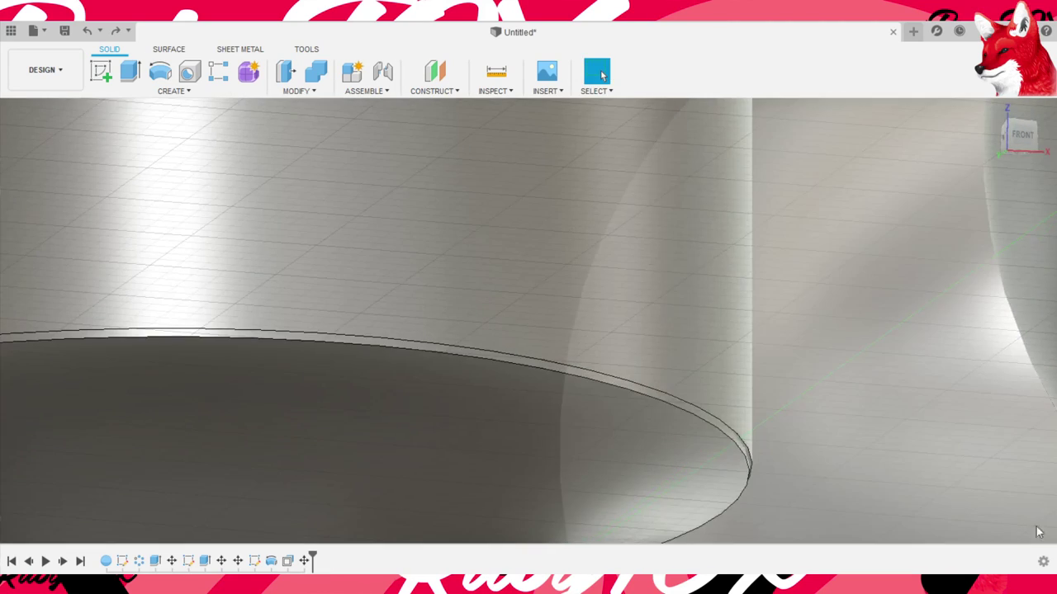
{"action": "middle_click_drag", "start_coordinate": [985, 430], "coordinate": [863, 435], "text": "shift"}
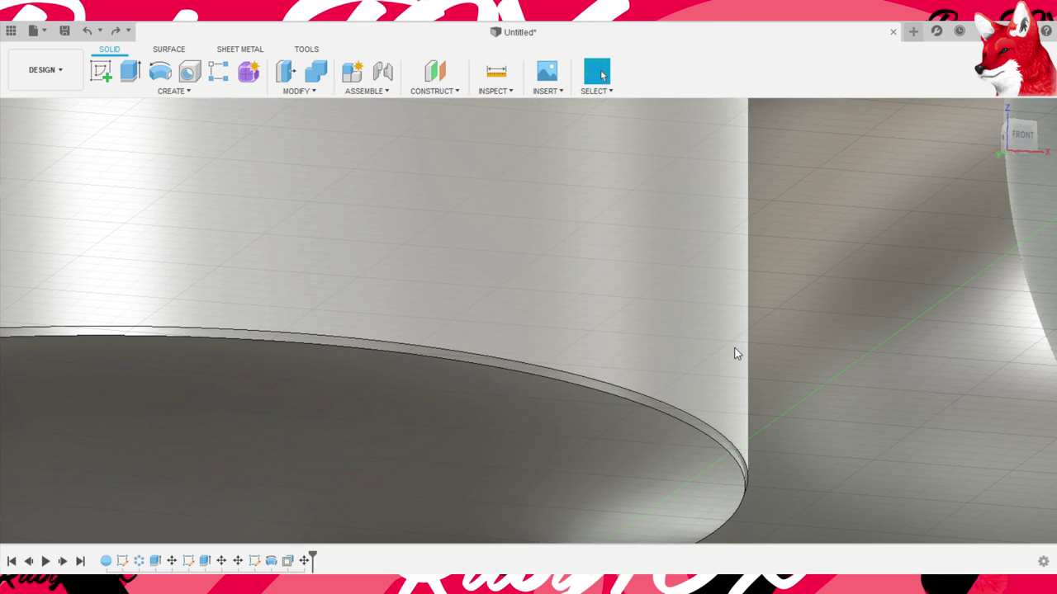
{"action": "mouse_move", "coordinate": [737, 354]}
{"action": "middle_mouse_down", "text": "shift"}
{"action": "mouse_move", "coordinate": [613, 389]}
{"action": "mouse_move", "coordinate": [552, 384]}
{"action": "mouse_move", "coordinate": [412, 415]}
{"action": "mouse_move", "coordinate": [653, 305]}
{"action": "mouse_move", "coordinate": [361, 454]}
{"action": "mouse_move", "coordinate": [333, 498]}
{"action": "mouse_move", "coordinate": [378, 393]}
{"action": "mouse_move", "coordinate": [401, 416]}
{"action": "middle_mouse_up", "text": "shift"}
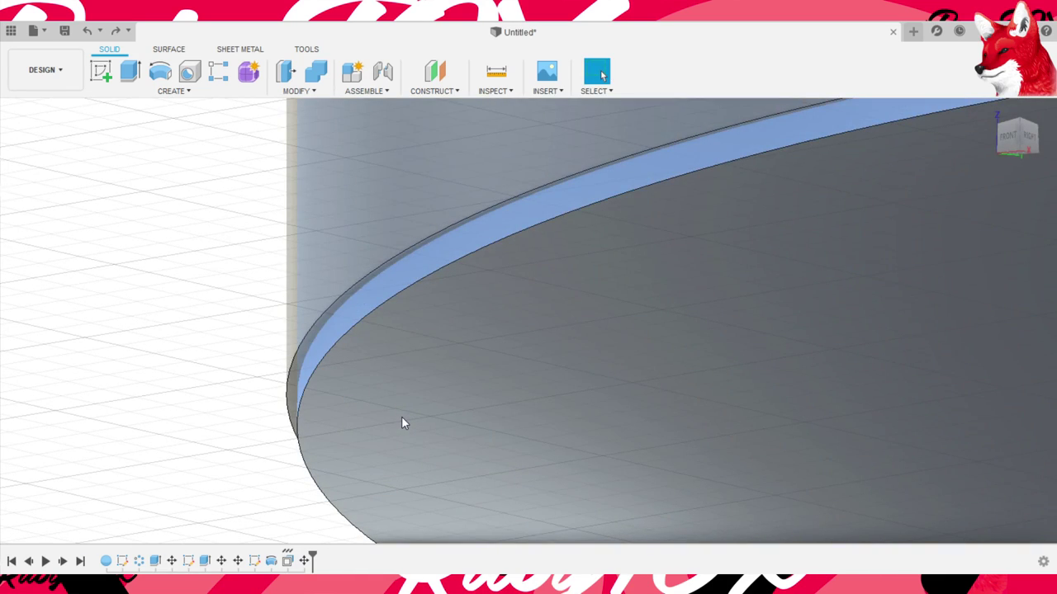
- Press-pull the thin lower rim face by 2.10, then clear the selection
{"action": "key", "text": "q"}
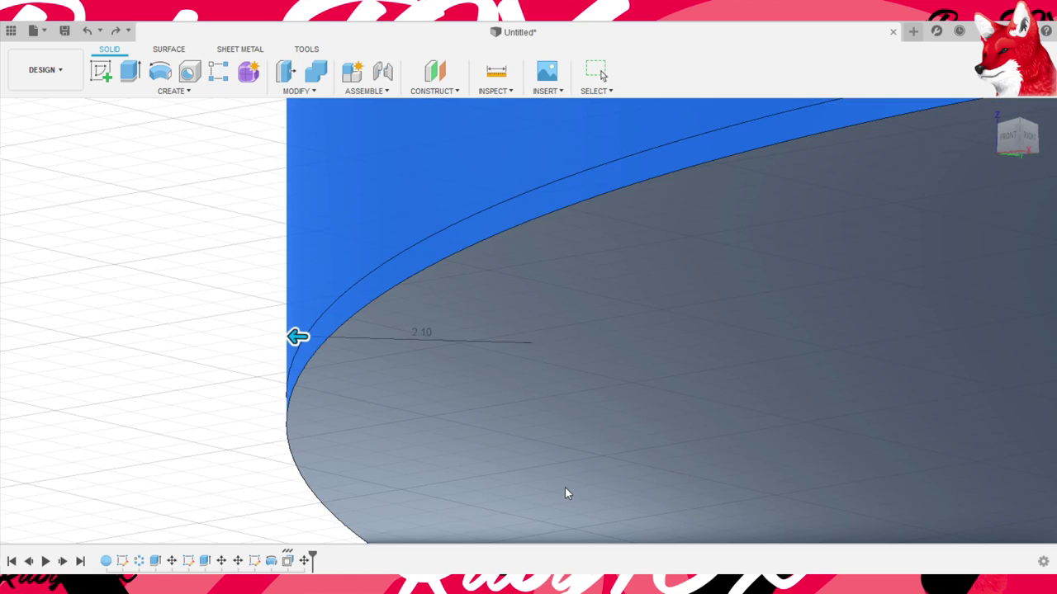
{"action": "key", "text": "Return"}
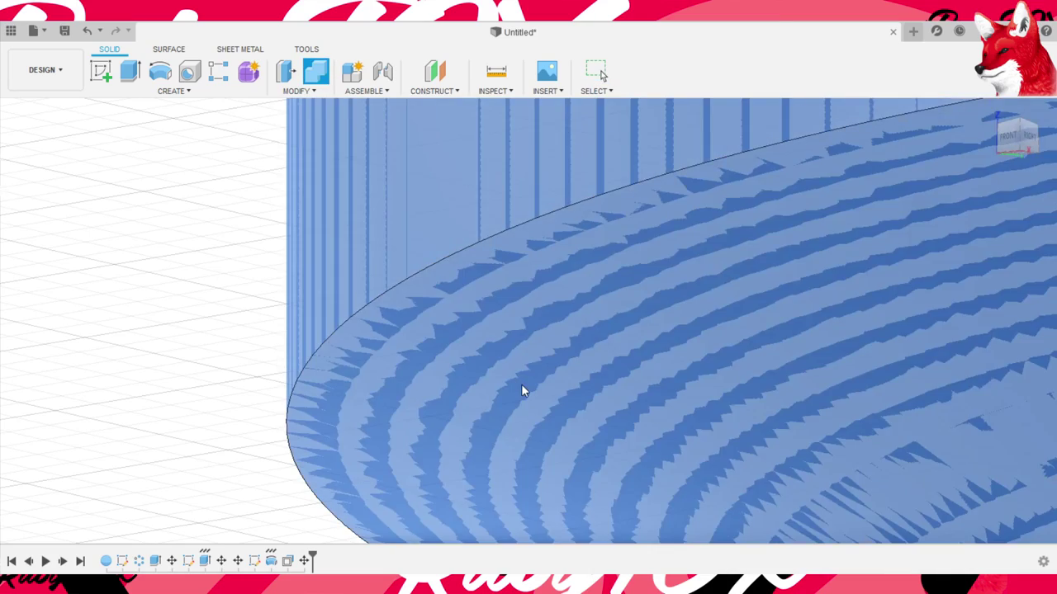
{"action": "left_click", "coordinate": [521, 384]}
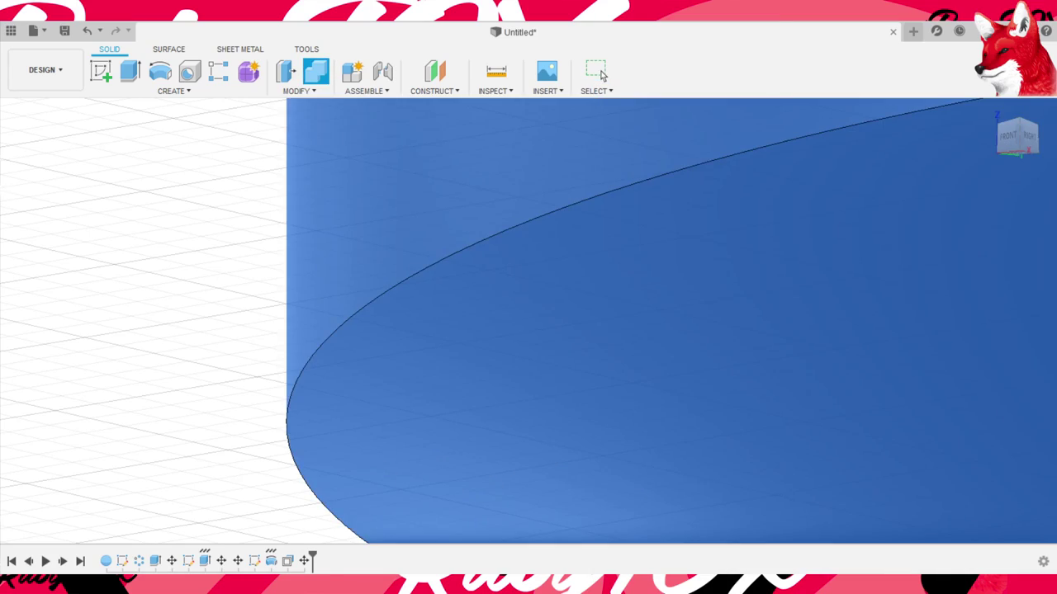
{"action": "left_click", "coordinate": [602, 75]}
{"action": "scroll", "coordinate": [726, 336], "scroll_direction": "down", "scroll_amount": 3}
{"action": "scroll", "coordinate": [726, 336], "scroll_direction": "down", "scroll_amount": 3}
{"action": "scroll", "coordinate": [726, 336], "scroll_direction": "down", "scroll_amount": 3}
- Fillet the joint edge between the cup's cylinder wall and the flared base
{"action": "scroll", "coordinate": [726, 336], "scroll_direction": "down", "scroll_amount": 3}
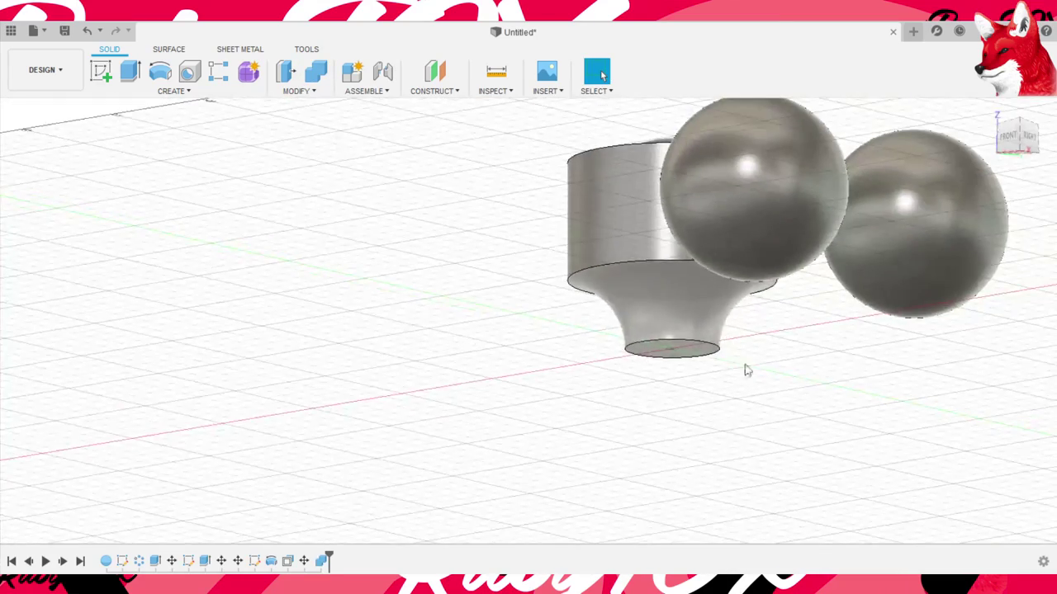
{"action": "mouse_move", "coordinate": [746, 371]}
{"action": "middle_mouse_down", "text": "shift"}
{"action": "mouse_move", "coordinate": [771, 424]}
{"action": "mouse_move", "coordinate": [772, 328]}
{"action": "mouse_move", "coordinate": [783, 356]}
{"action": "mouse_move", "coordinate": [763, 352]}
{"action": "mouse_move", "coordinate": [757, 278]}
{"action": "mouse_move", "coordinate": [769, 357]}
{"action": "mouse_move", "coordinate": [781, 358]}
{"action": "middle_mouse_up", "text": "shift"}
{"action": "scroll", "coordinate": [887, 417], "scroll_direction": "down", "scroll_amount": 3}
{"action": "mouse_move", "coordinate": [887, 418]}
{"action": "middle_mouse_down", "text": "shift"}
{"action": "mouse_move", "coordinate": [870, 446]}
{"action": "mouse_move", "coordinate": [873, 347]}
{"action": "mouse_move", "coordinate": [866, 382]}
{"action": "mouse_move", "coordinate": [882, 387]}
{"action": "mouse_move", "coordinate": [884, 401]}
{"action": "mouse_move", "coordinate": [870, 401]}
{"action": "mouse_move", "coordinate": [875, 391]}
{"action": "middle_mouse_up", "text": "shift"}
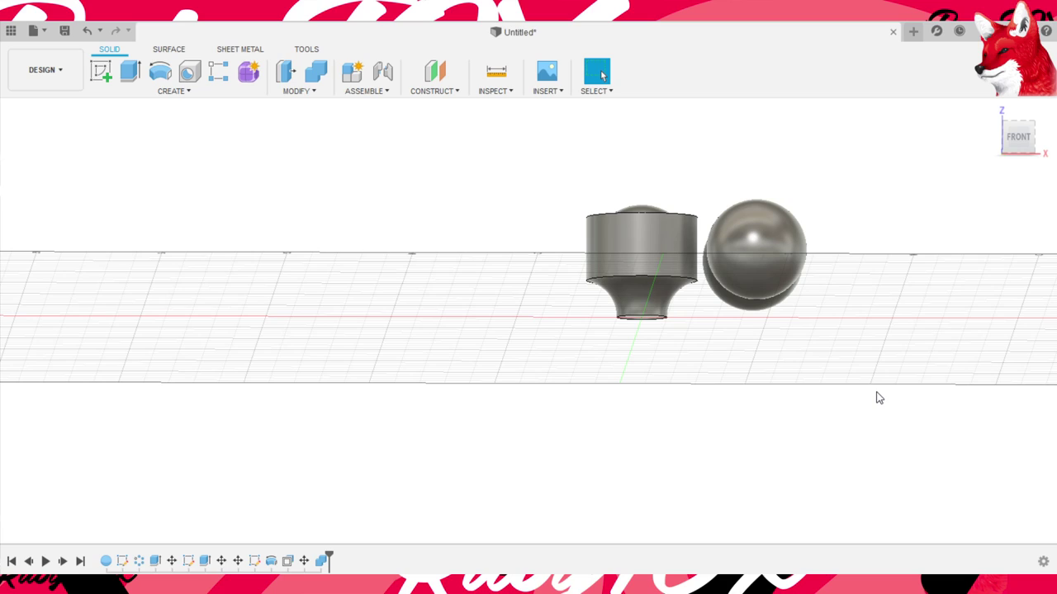
{"action": "scroll", "coordinate": [870, 401], "scroll_direction": "up", "scroll_amount": 3}
{"action": "scroll", "coordinate": [861, 403], "scroll_direction": "up", "scroll_amount": 3}
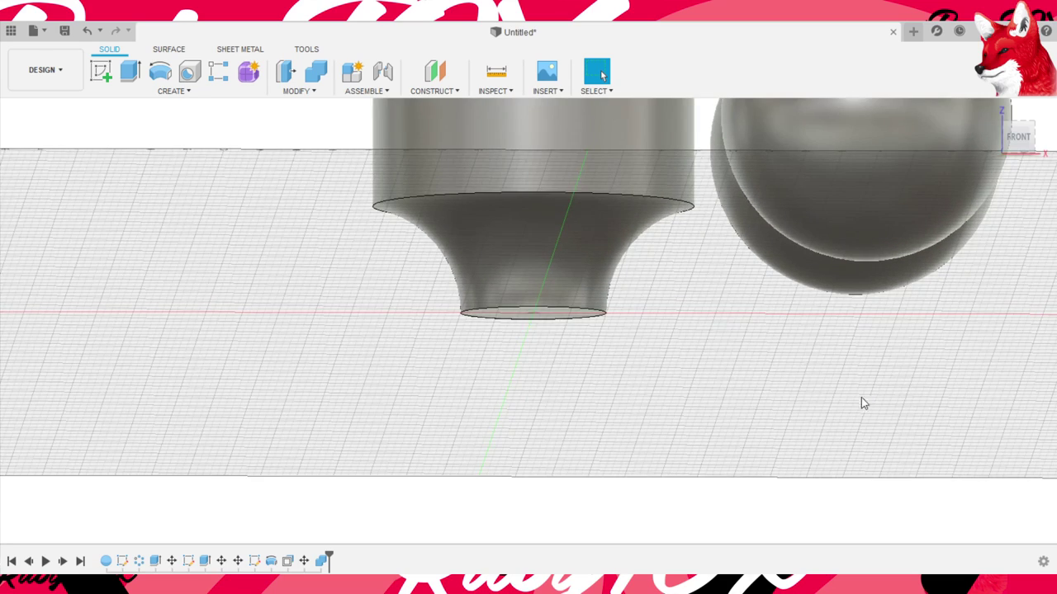
{"action": "mouse_move", "coordinate": [861, 403]}
{"action": "middle_mouse_down", "text": "shift"}
{"action": "mouse_move", "coordinate": [842, 382]}
{"action": "mouse_move", "coordinate": [850, 357]}
{"action": "mouse_move", "coordinate": [851, 368]}
{"action": "middle_mouse_up", "text": "shift"}
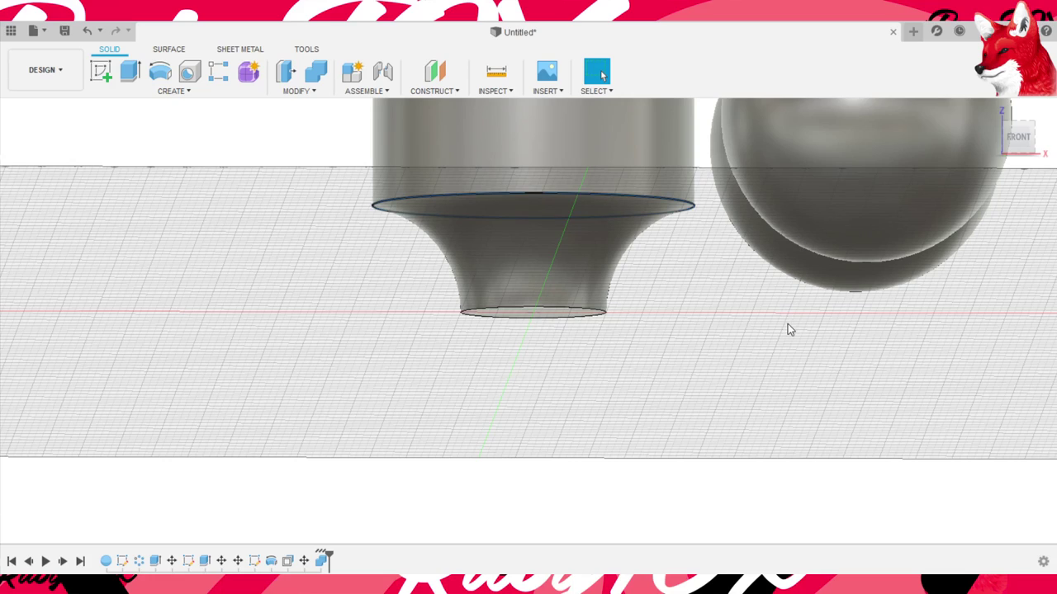
{"action": "key", "text": "f"}
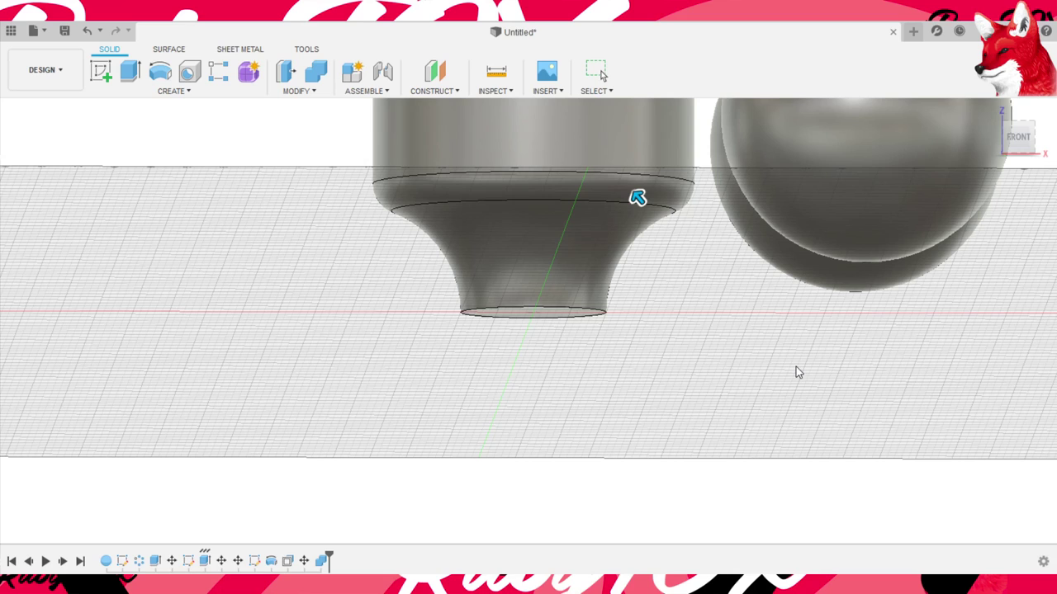
{"action": "key", "text": "Return"}
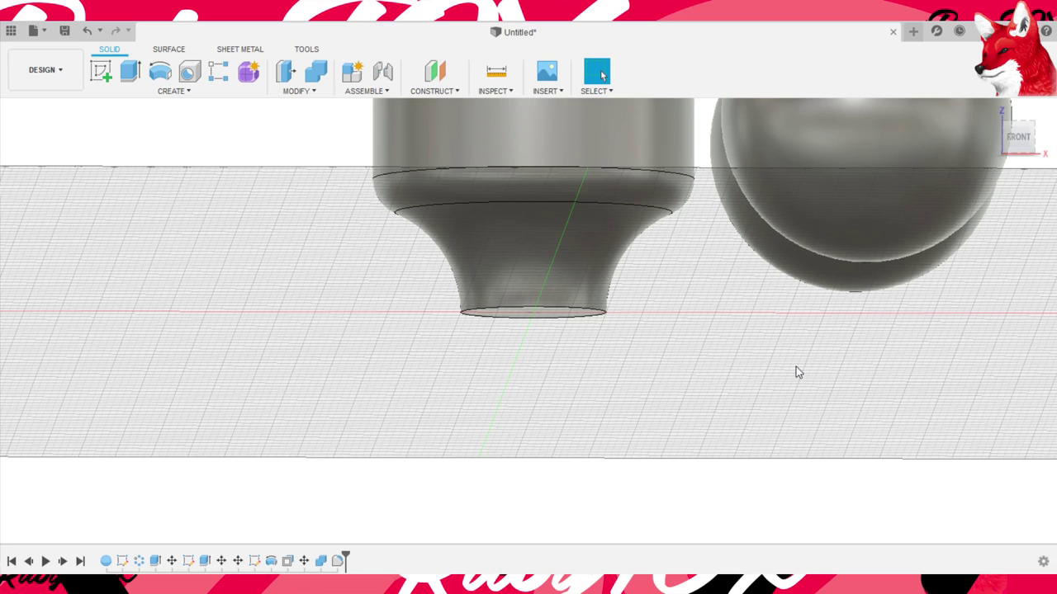
{"action": "mouse_move", "coordinate": [796, 372]}
{"action": "middle_mouse_down", "text": "shift"}
{"action": "mouse_move", "coordinate": [781, 363]}
{"action": "mouse_move", "coordinate": [764, 388]}
{"action": "mouse_move", "coordinate": [759, 431]}
{"action": "mouse_move", "coordinate": [764, 364]}
{"action": "middle_mouse_up", "text": "shift"}
{"action": "mouse_move", "coordinate": [634, 302]}
{"action": "middle_mouse_down", "text": "shift"}
{"action": "mouse_move", "coordinate": [577, 371]}
{"action": "mouse_move", "coordinate": [462, 272]}
{"action": "middle_mouse_up", "text": "shift"}
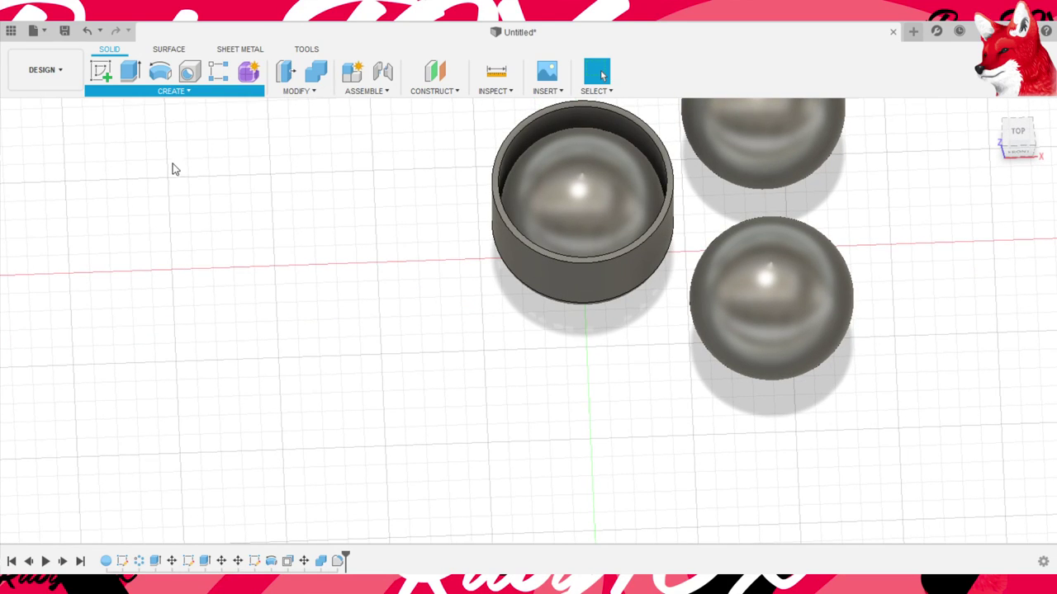
- Start a new sketch on the front plane
{"action": "key", "text": "s"}
{"action": "middle_click_drag", "start_coordinate": [797, 252], "coordinate": [767, 401], "text": "shift"}
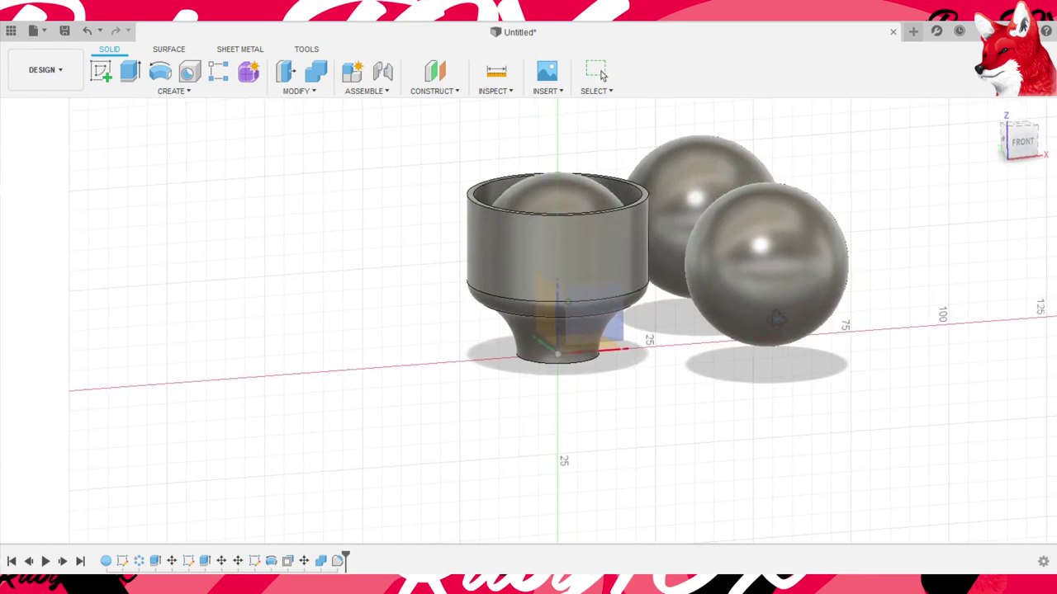
{"action": "left_click", "coordinate": [592, 312]}
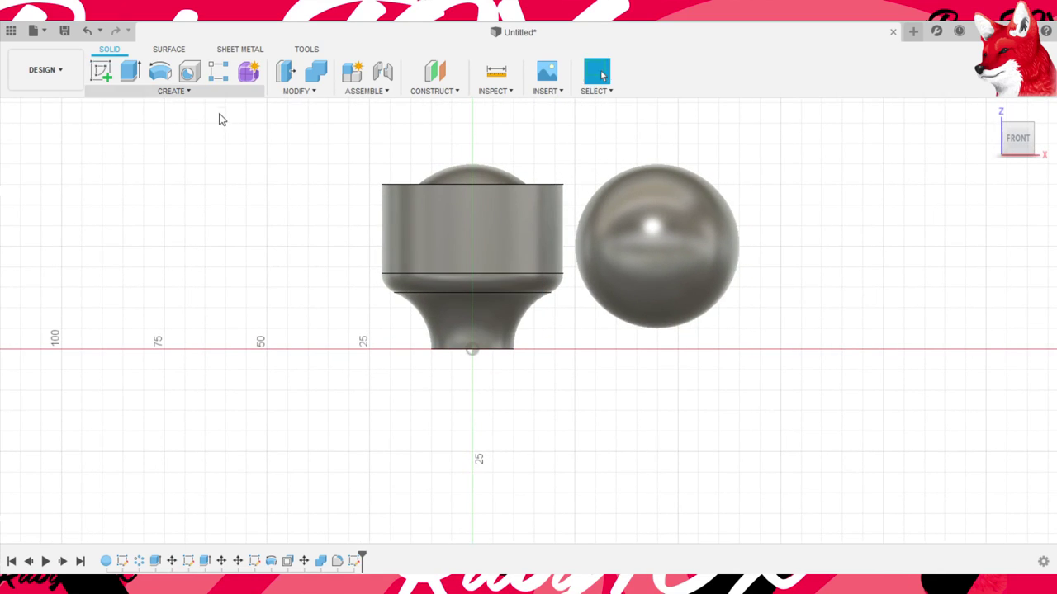
- Draw a tall 2-point rectangle from the ground axis enclosing the cup and sphere
{"action": "left_click", "coordinate": [130, 70]}
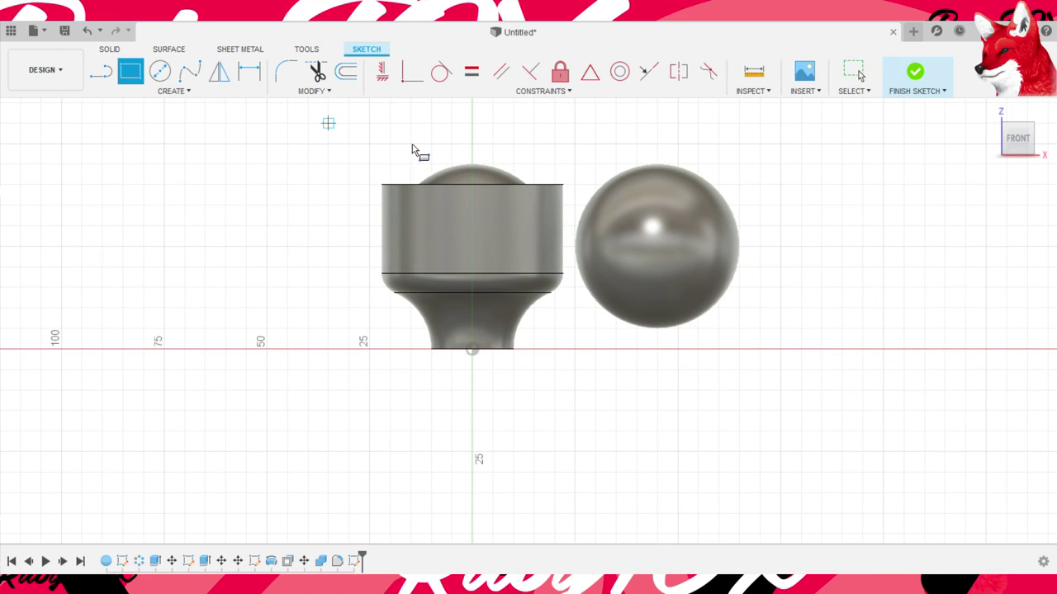
{"action": "scroll", "coordinate": [413, 149], "scroll_direction": "down", "scroll_amount": 3}
{"action": "scroll", "coordinate": [495, 276], "scroll_direction": "down", "scroll_amount": 3}
{"action": "scroll", "coordinate": [356, 262], "scroll_direction": "up", "scroll_amount": 1}
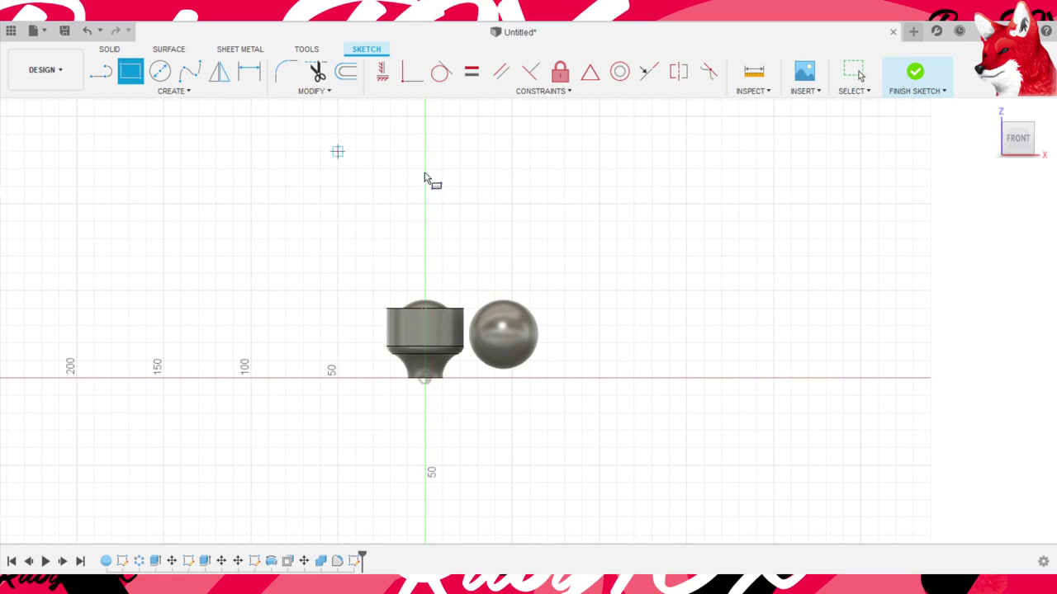
{"action": "left_click", "coordinate": [337, 116]}
{"action": "left_click", "coordinate": [512, 378]}
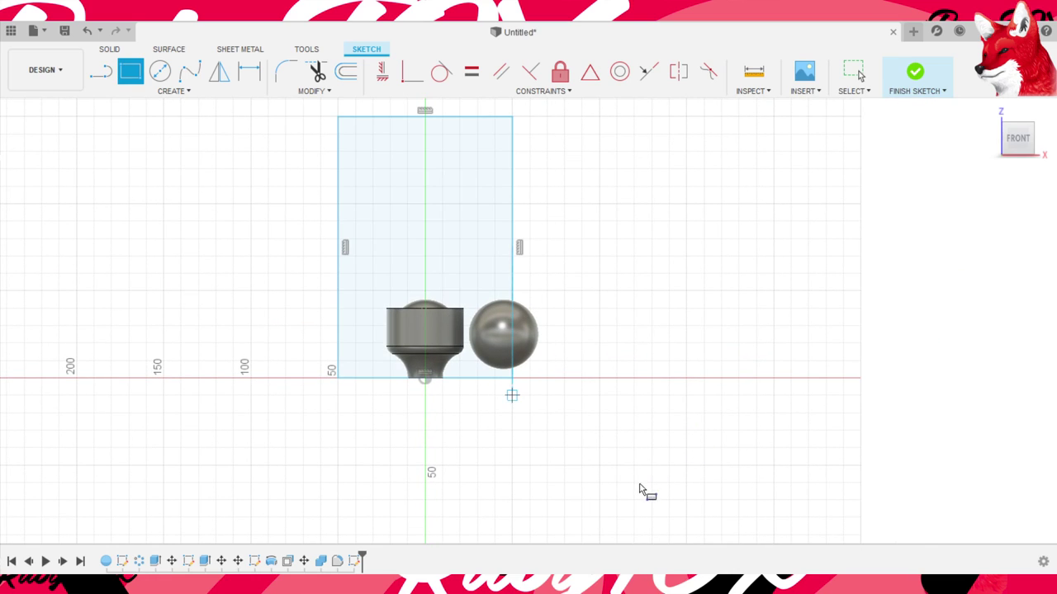
{"action": "key", "text": "Escape"}
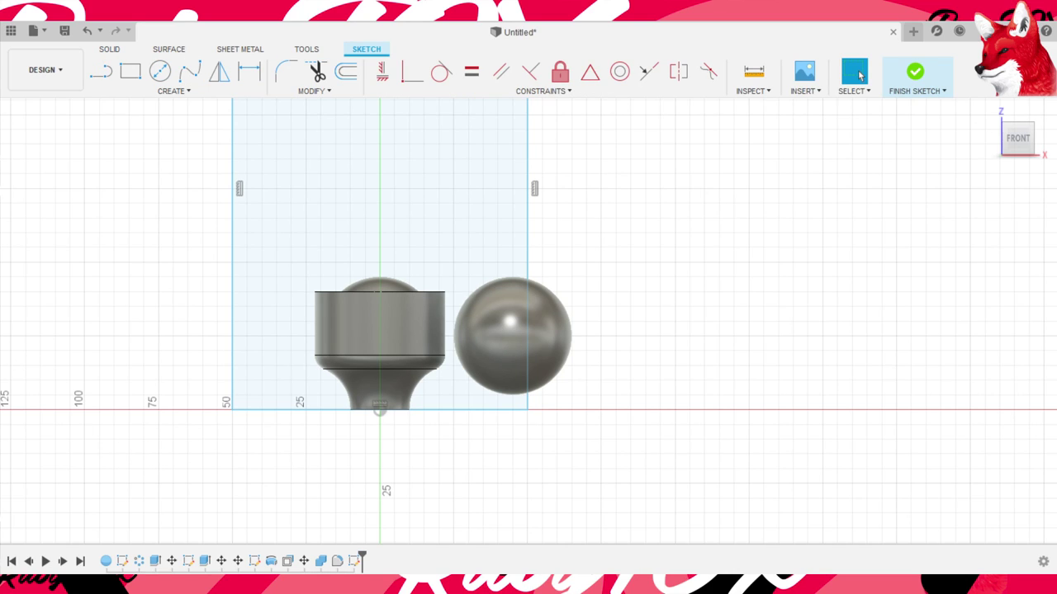
{"action": "key", "text": "Escape"}
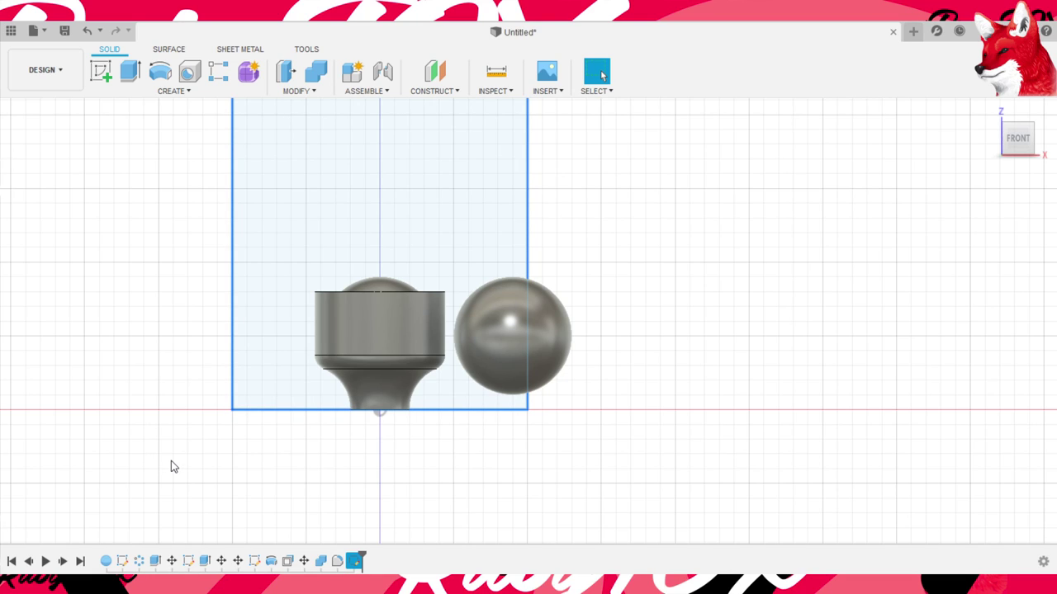
{"action": "left_click", "coordinate": [123, 450]}
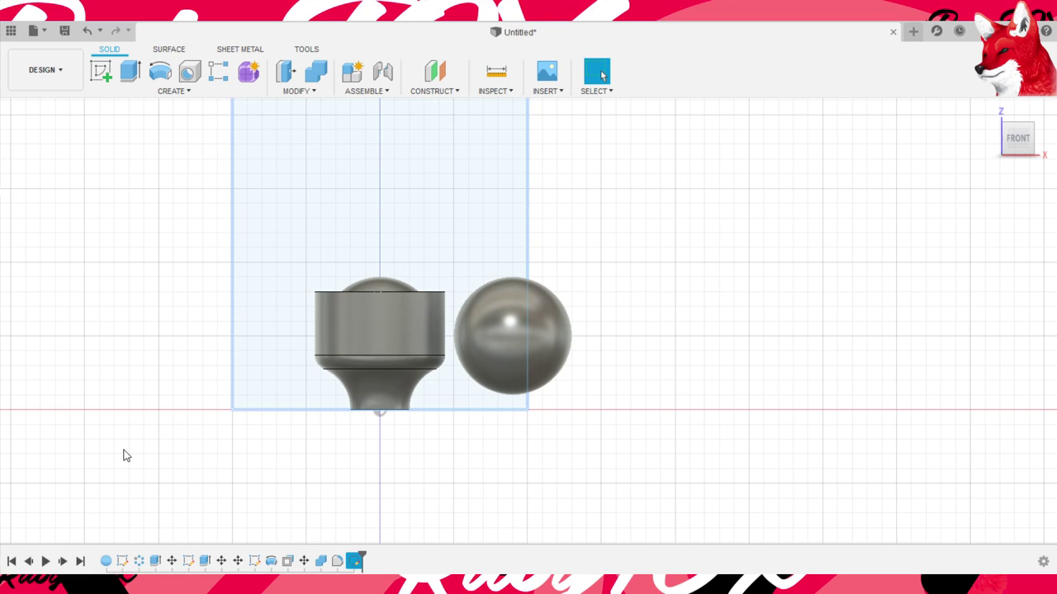
{"action": "left_click", "coordinate": [237, 311]}
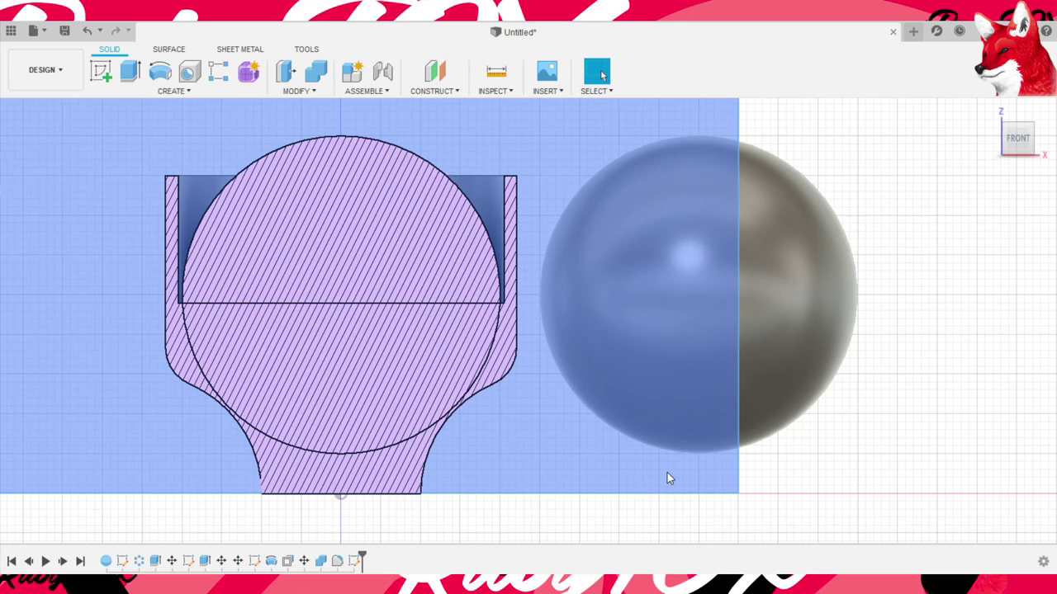
{"action": "middle_click_drag", "start_coordinate": [629, 467], "coordinate": [726, 465]}
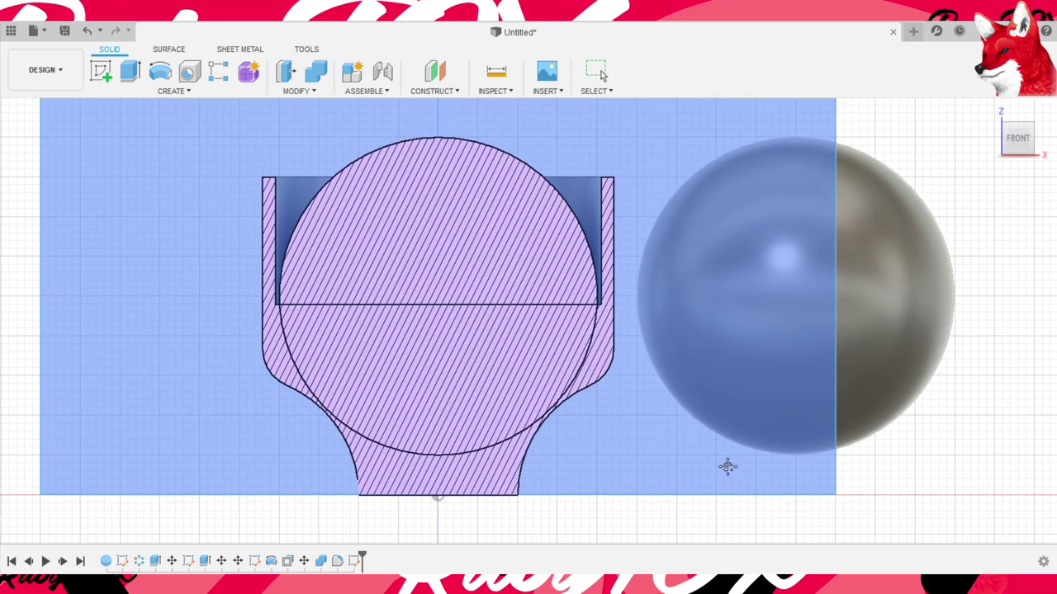
{"action": "key", "text": "Escape"}
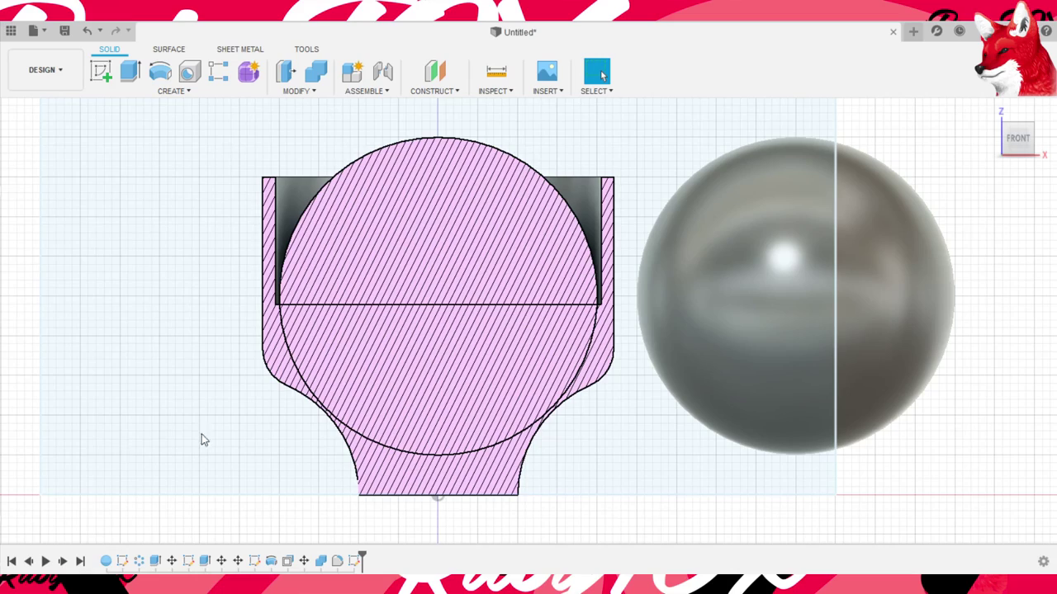
{"action": "scroll", "coordinate": [813, 258], "scroll_direction": "down", "scroll_amount": 4}
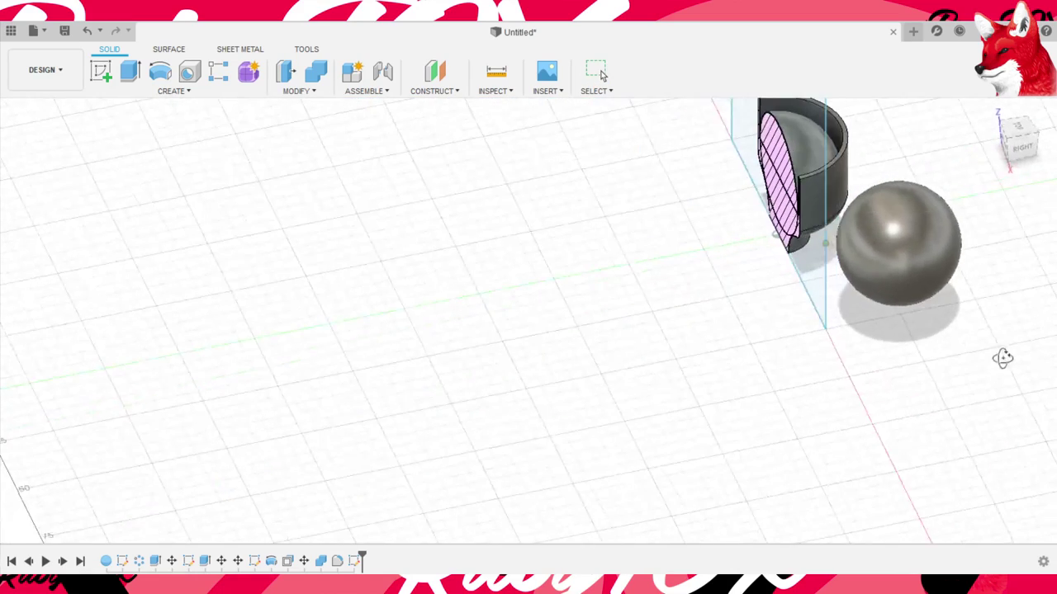
- Select both spheres and move them up 3.00 so the ball sits higher in the cup
{"action": "left_click", "coordinate": [602, 75]}
{"action": "left_click", "coordinate": [1022, 147]}
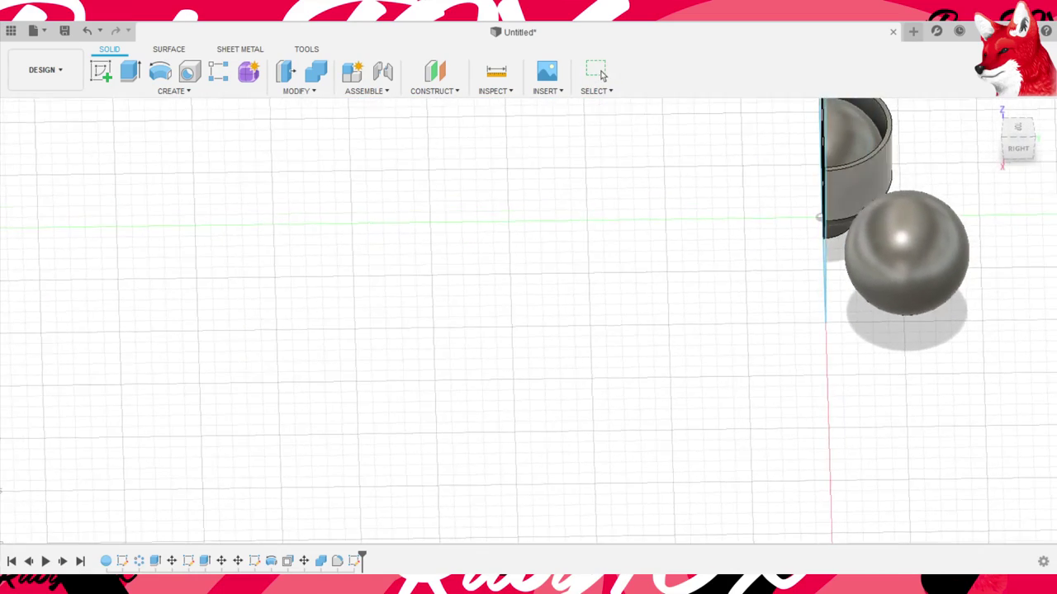
{"action": "key", "text": "ctrl+a"}
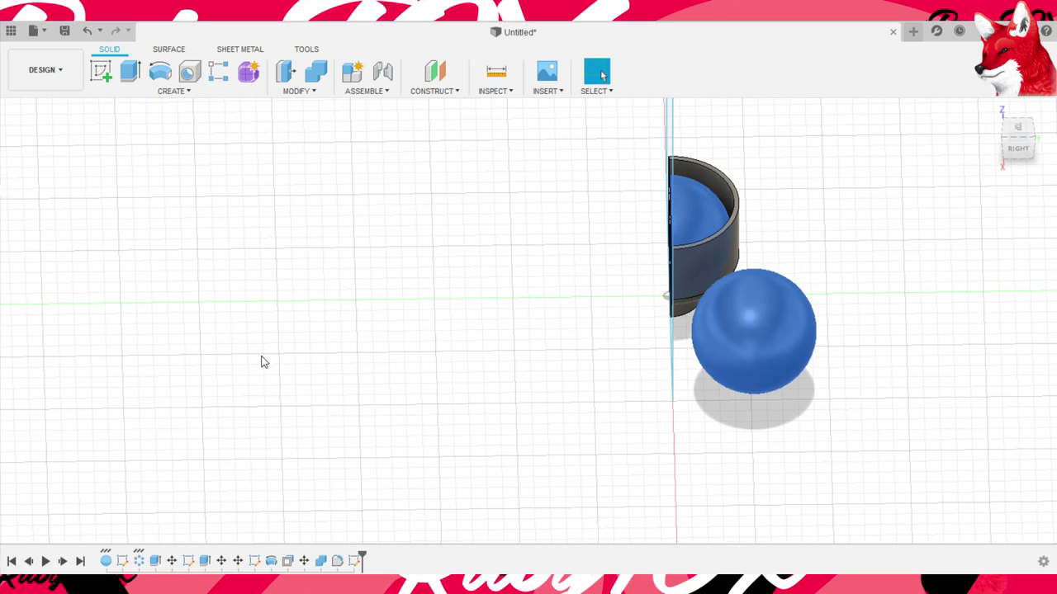
{"action": "middle_click_drag", "start_coordinate": [402, 366], "coordinate": [529, 328], "text": "shift"}
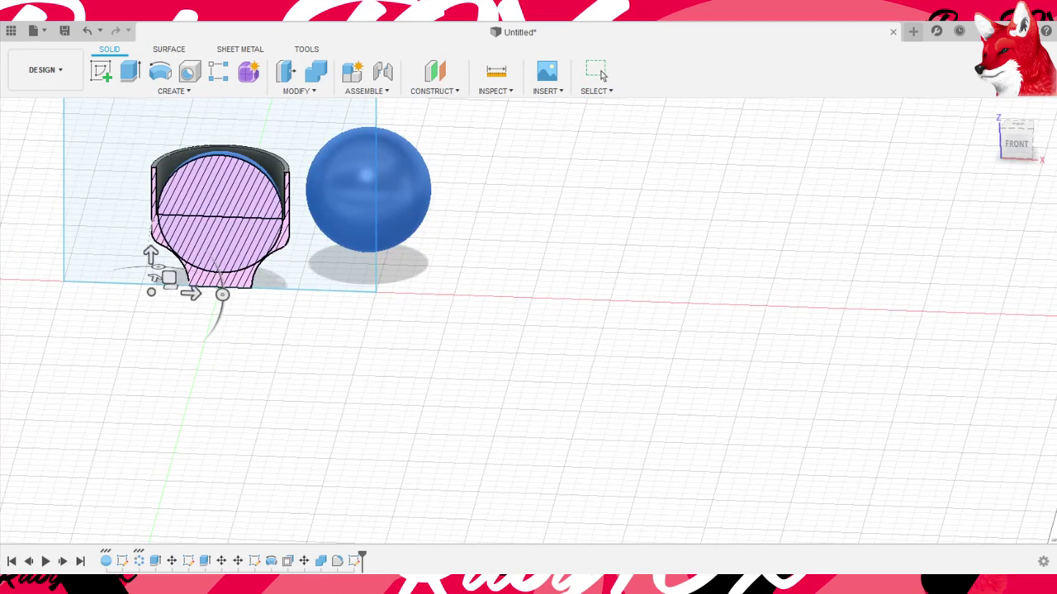
{"action": "left_click", "coordinate": [1017, 144]}
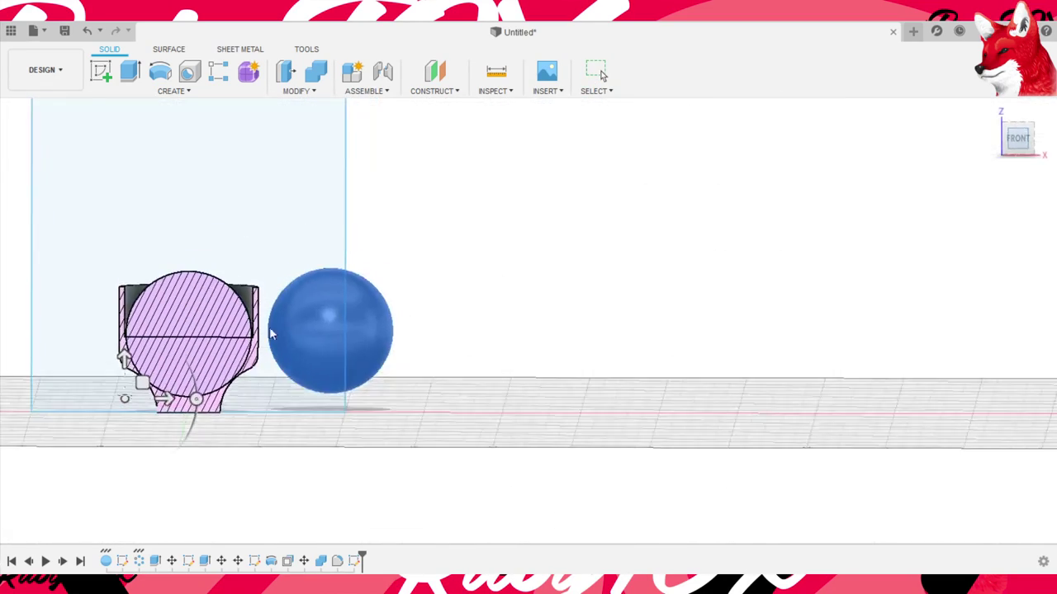
{"action": "scroll", "coordinate": [511, 392], "scroll_direction": "up", "scroll_amount": 5}
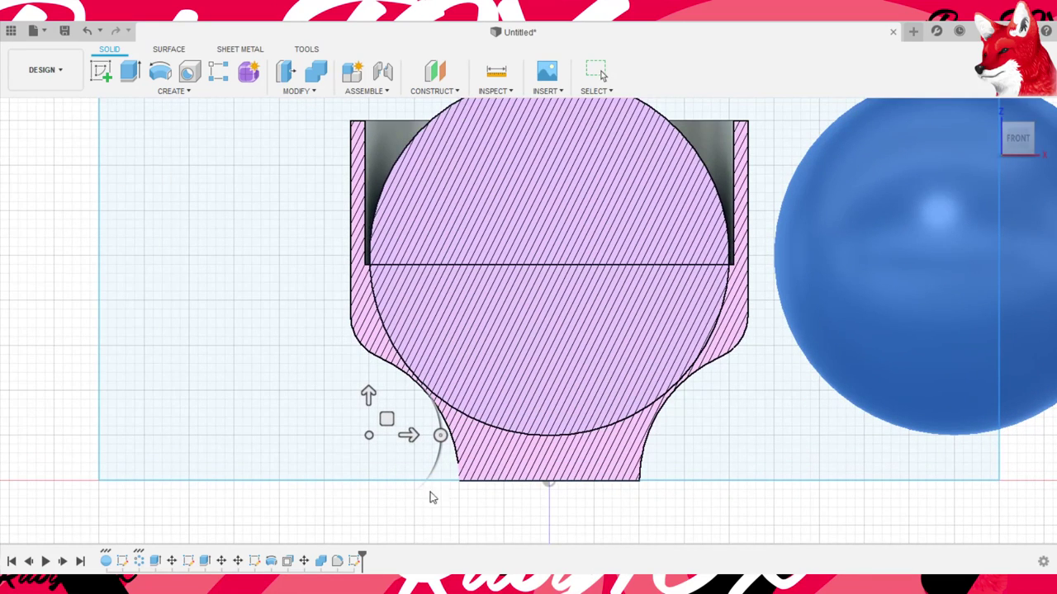
{"action": "left_click_drag", "start_coordinate": [459, 482], "coordinate": [459, 456]}
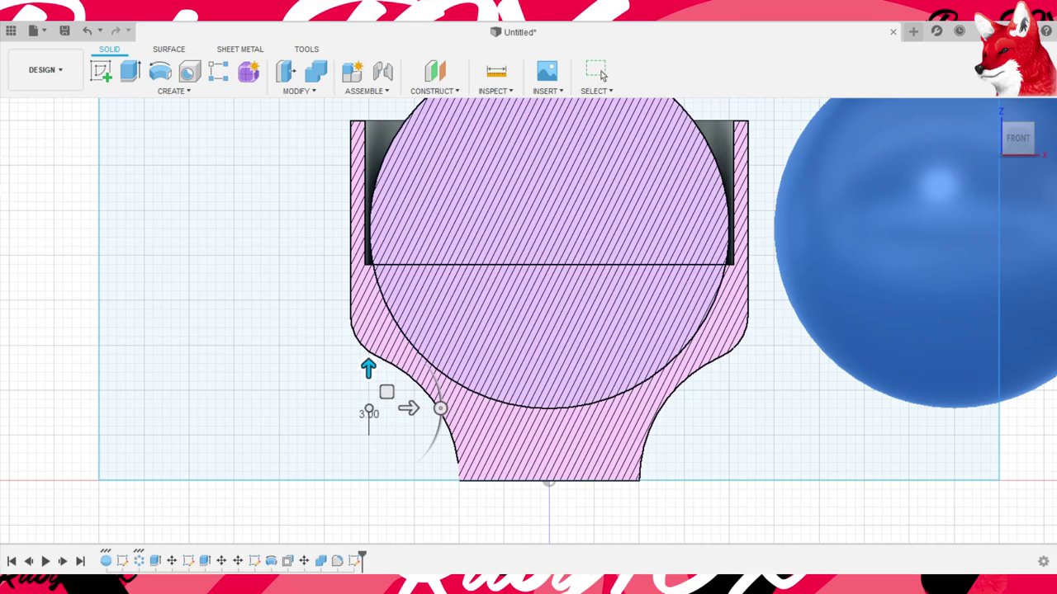
{"action": "left_click", "coordinate": [602, 74]}
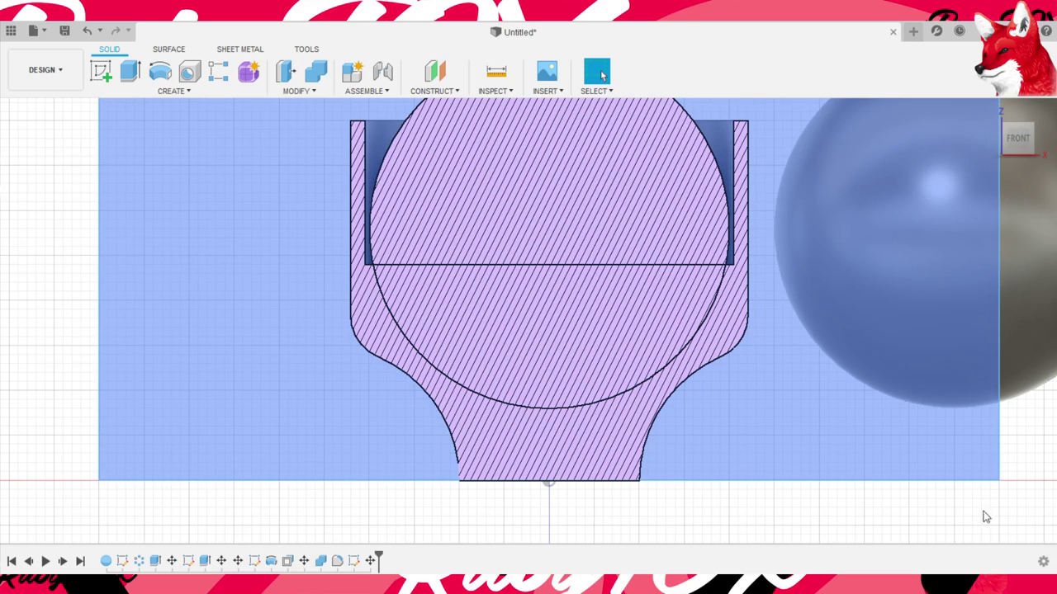
{"action": "middle_click_drag", "start_coordinate": [575, 442], "coordinate": [474, 440]}
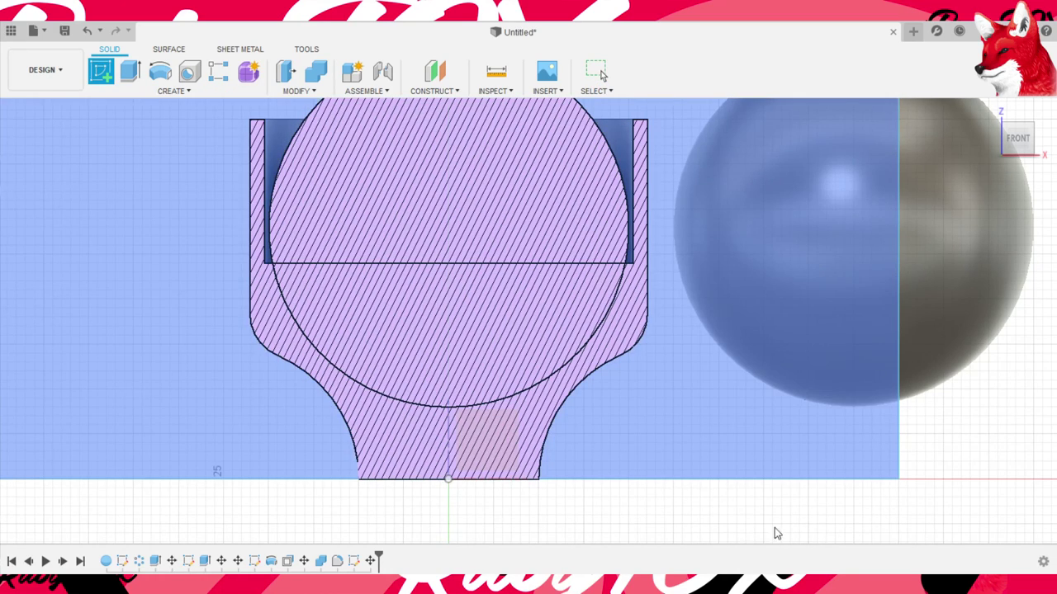
- Start a new sketch on the front plane through the cup, trying the Circle tool then cancelling it
{"action": "left_click", "coordinate": [774, 527]}
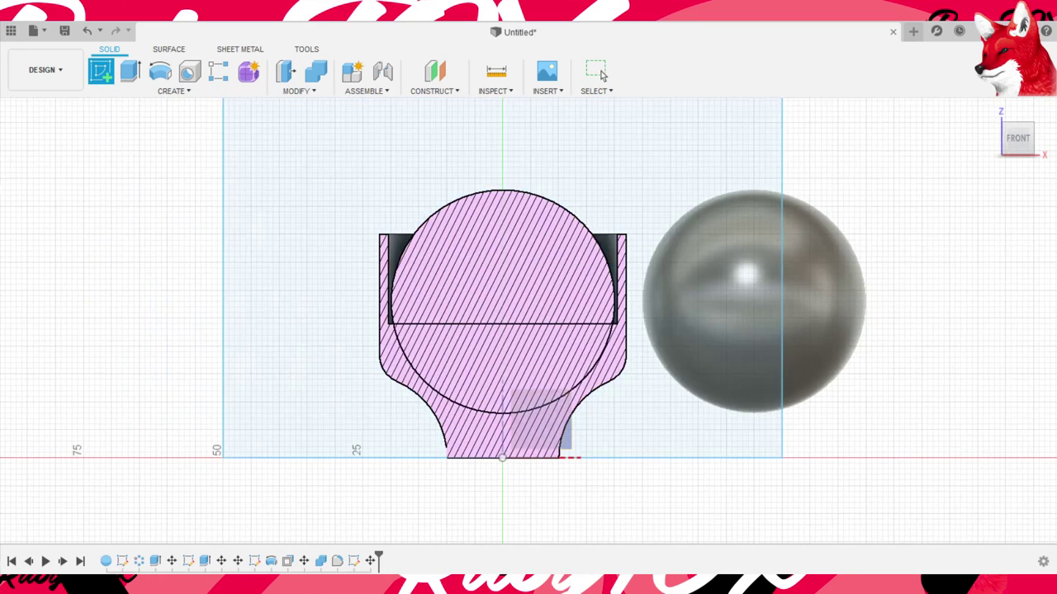
{"action": "left_click", "coordinate": [712, 243]}
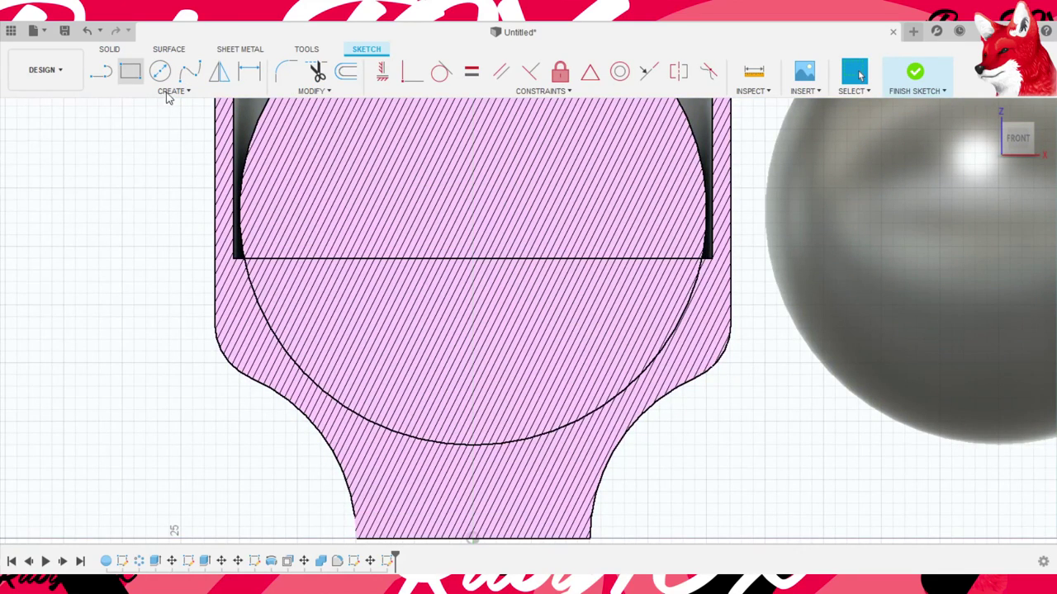
{"action": "key", "text": "c"}
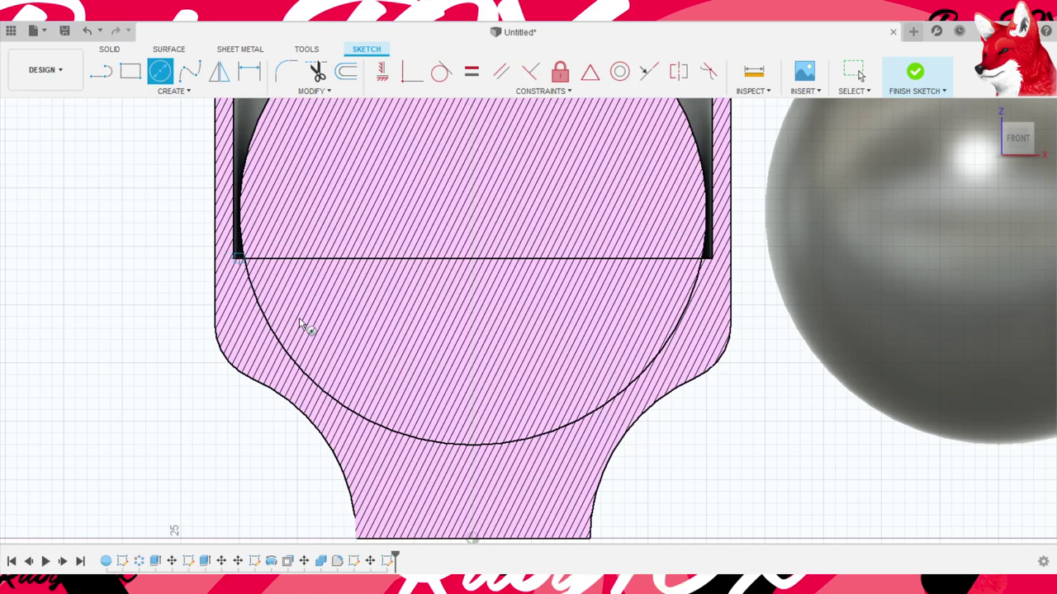
{"action": "scroll", "coordinate": [299, 324], "scroll_direction": "up", "scroll_amount": 3}
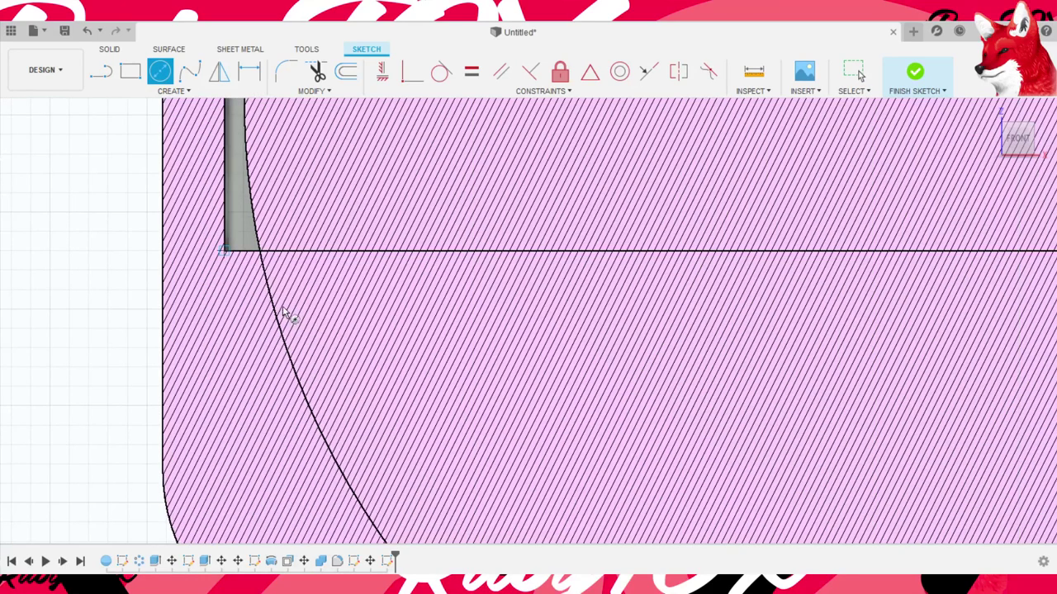
{"action": "scroll", "coordinate": [304, 324], "scroll_direction": "down", "scroll_amount": 1}
{"action": "scroll", "coordinate": [302, 321], "scroll_direction": "down", "scroll_amount": 2}
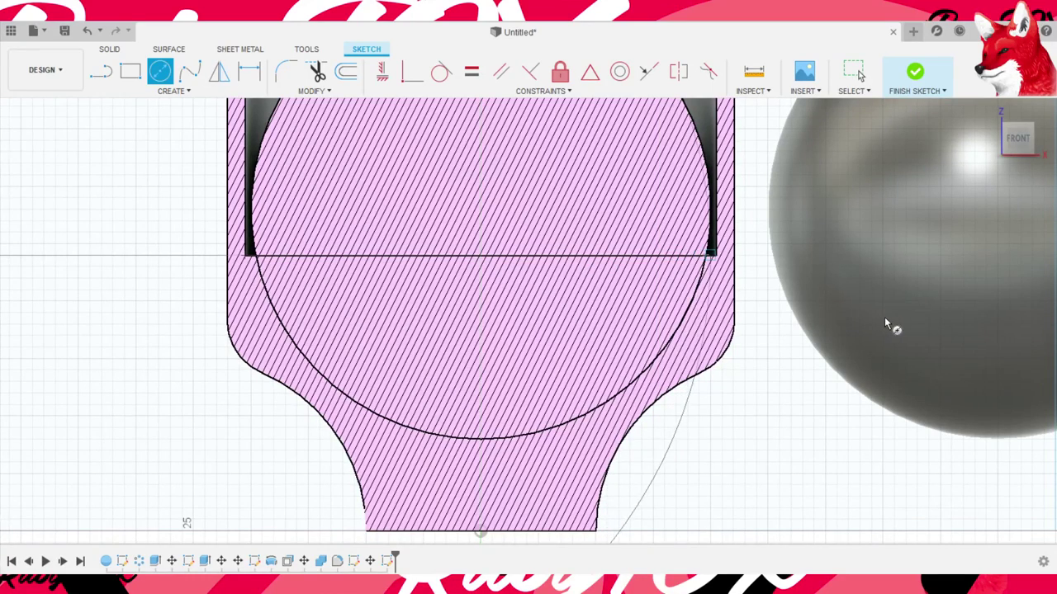
{"action": "key", "text": "Escape"}
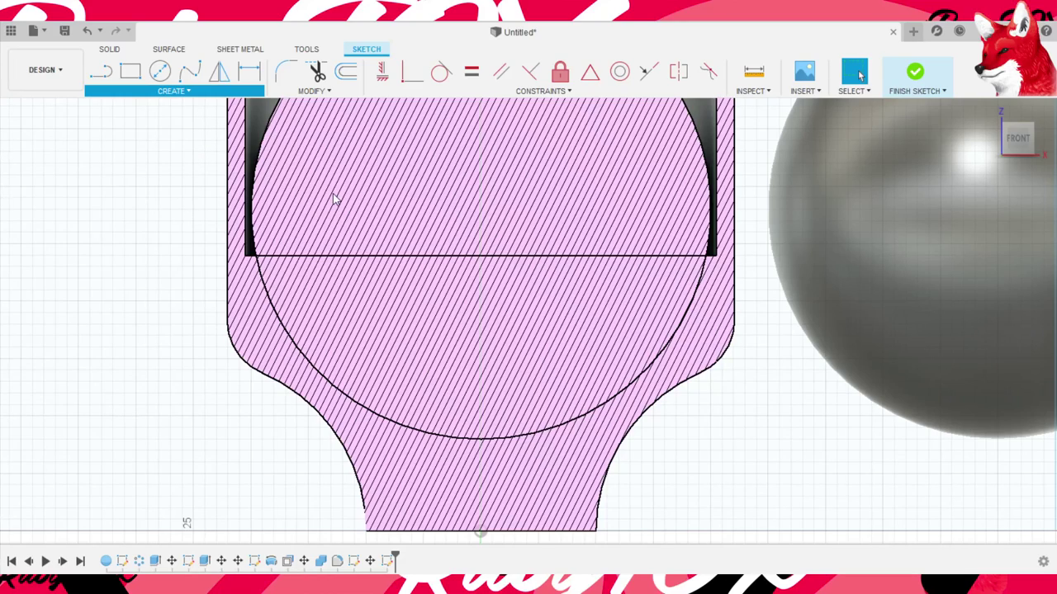
- Zoom in and out to inspect the front-plane sketch, then finish it
{"action": "scroll", "coordinate": [312, 320], "scroll_direction": "up", "scroll_amount": 3}
{"action": "scroll", "coordinate": [301, 313], "scroll_direction": "up", "scroll_amount": 2}
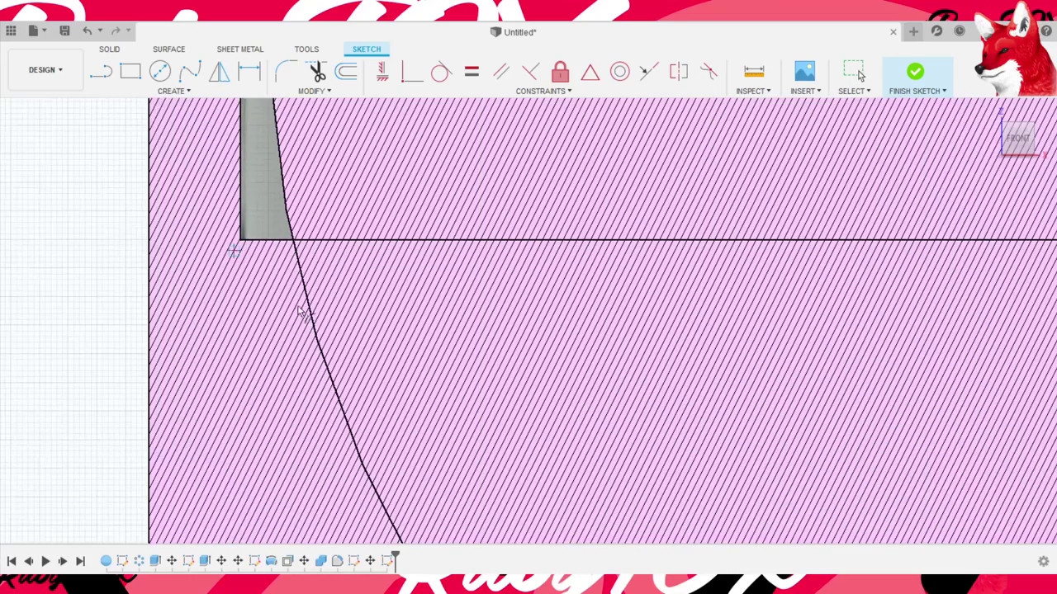
{"action": "scroll", "coordinate": [312, 303], "scroll_direction": "down", "scroll_amount": 2}
{"action": "scroll", "coordinate": [314, 302], "scroll_direction": "down", "scroll_amount": 2}
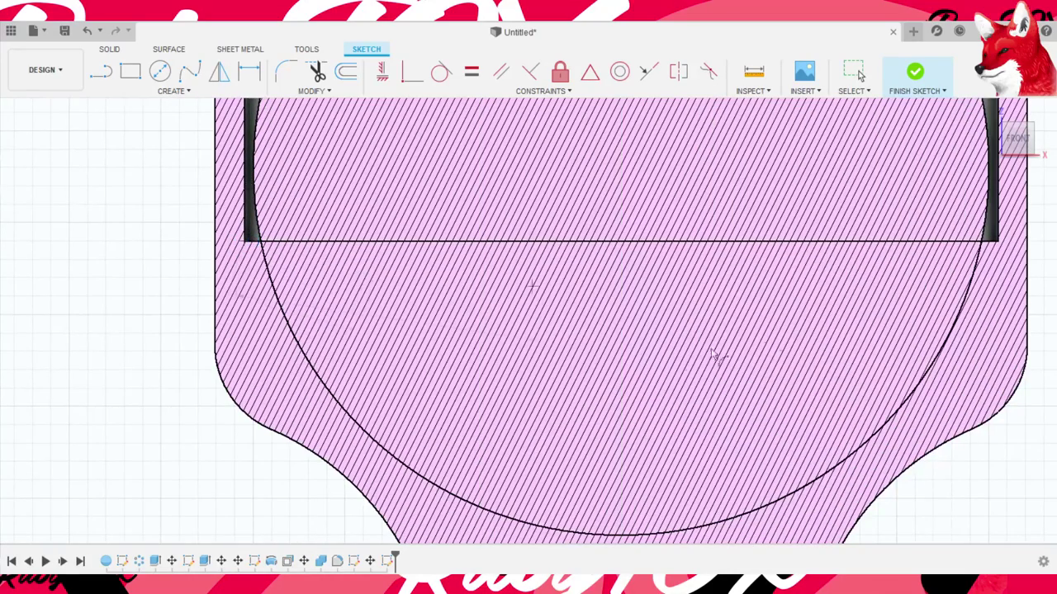
{"action": "scroll", "coordinate": [825, 314], "scroll_direction": "up", "scroll_amount": 2}
{"action": "scroll", "coordinate": [898, 344], "scroll_direction": "up", "scroll_amount": 2}
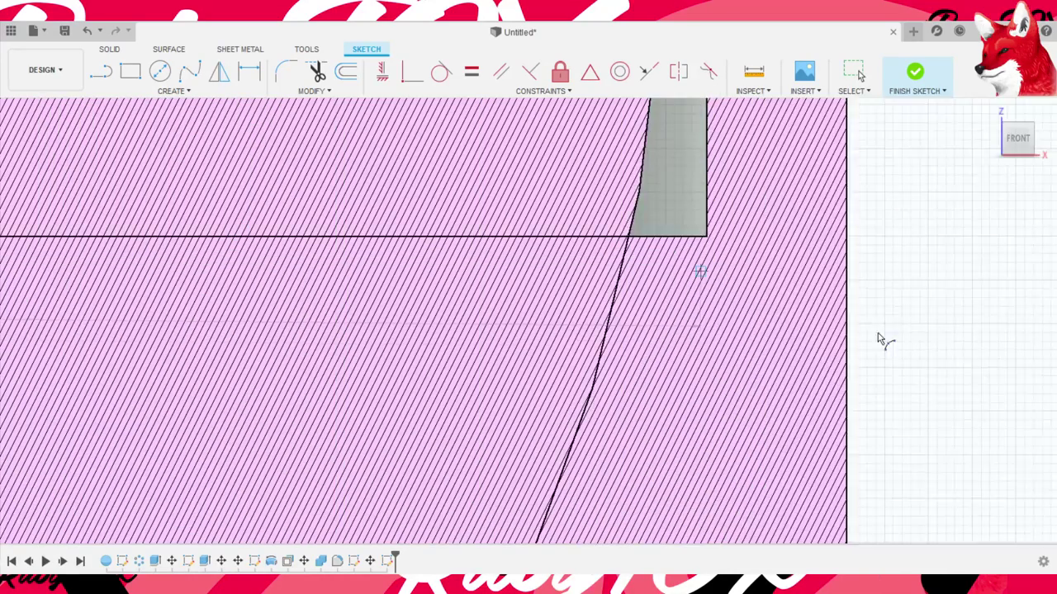
{"action": "scroll", "coordinate": [882, 341], "scroll_direction": "up", "scroll_amount": 2}
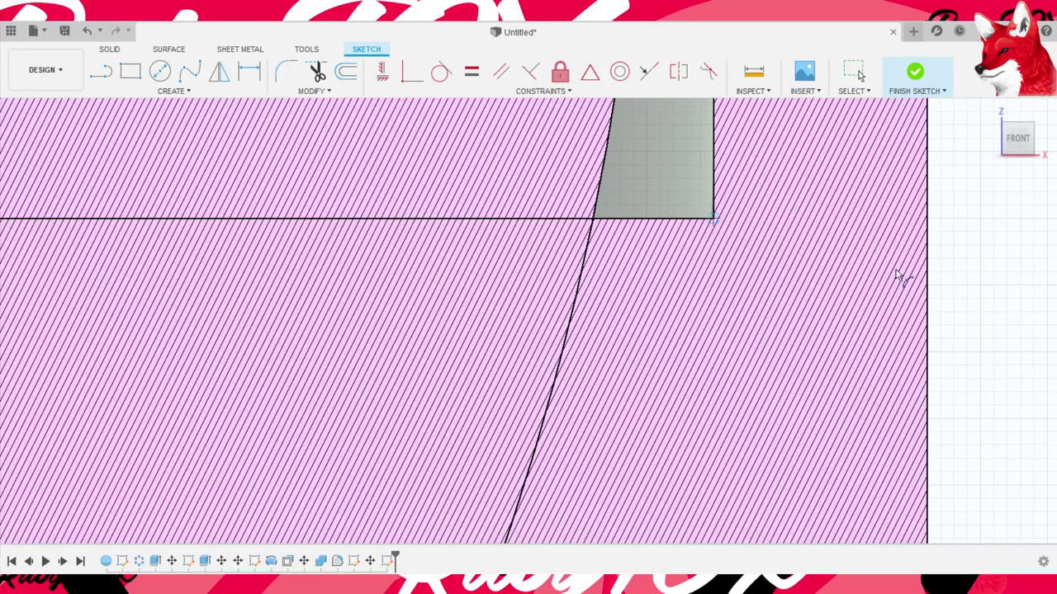
{"action": "scroll", "coordinate": [826, 314], "scroll_direction": "down", "scroll_amount": 1}
{"action": "scroll", "coordinate": [644, 404], "scroll_direction": "down", "scroll_amount": 1}
{"action": "scroll", "coordinate": [561, 437], "scroll_direction": "down", "scroll_amount": 2}
{"action": "scroll", "coordinate": [446, 446], "scroll_direction": "down", "scroll_amount": 1}
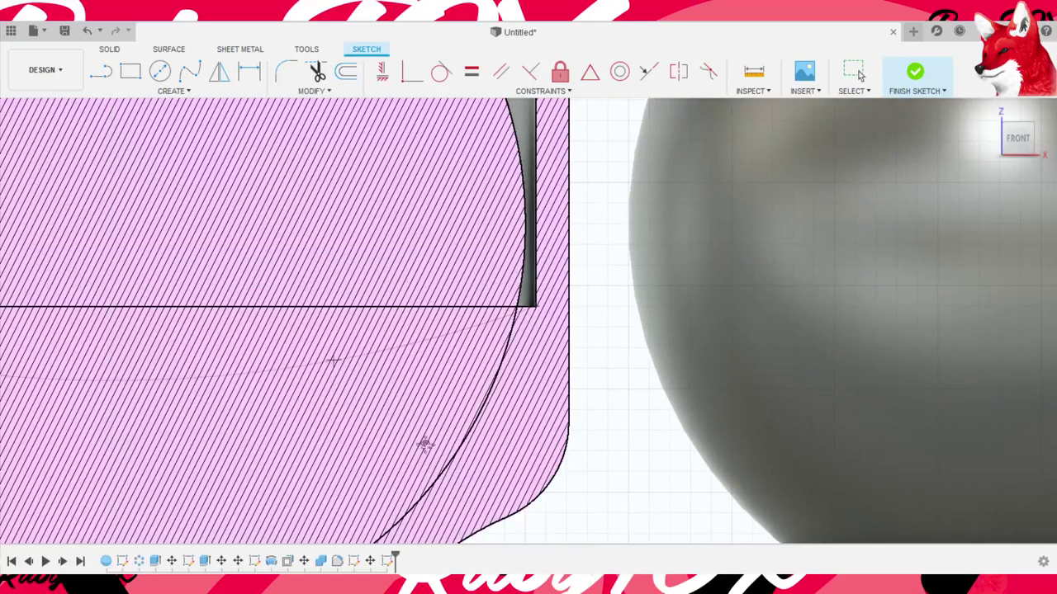
{"action": "scroll", "coordinate": [425, 445], "scroll_direction": "down", "scroll_amount": 2}
{"action": "scroll", "coordinate": [481, 382], "scroll_direction": "down", "scroll_amount": 1}
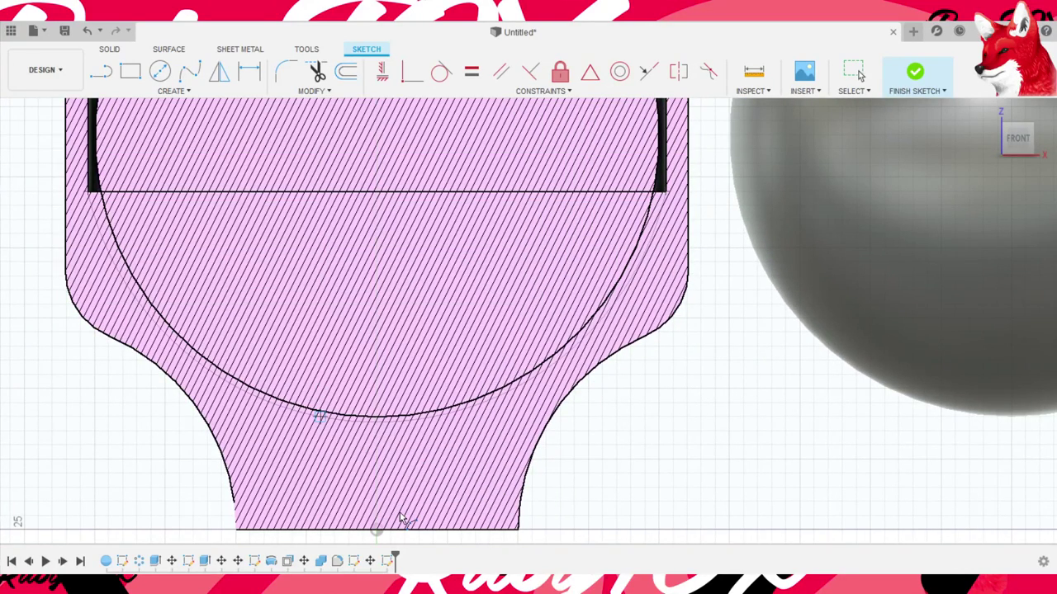
{"action": "scroll", "coordinate": [511, 430], "scroll_direction": "down", "scroll_amount": 3}
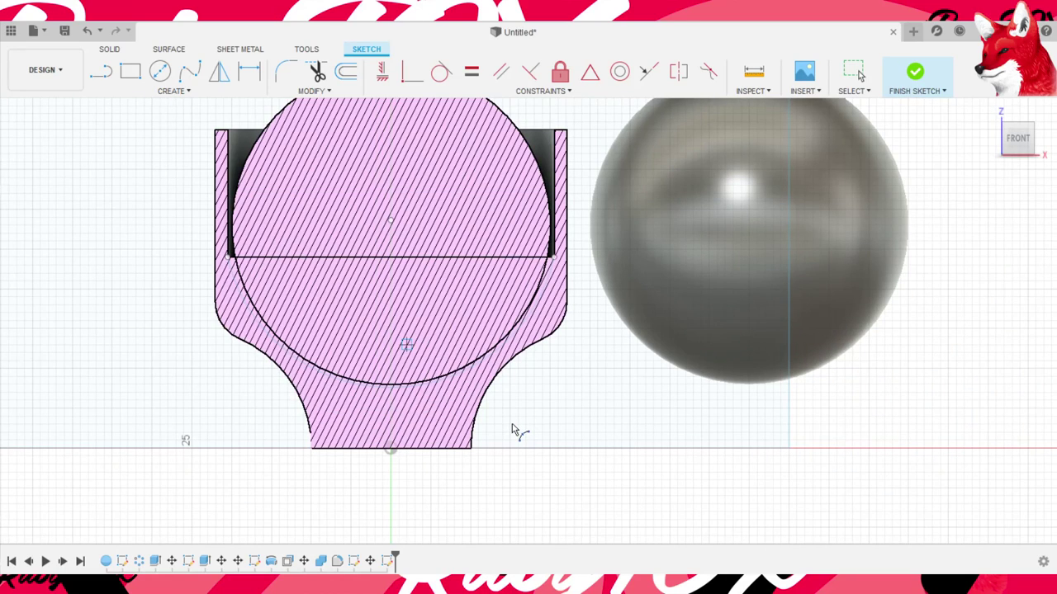
{"action": "scroll", "coordinate": [583, 458], "scroll_direction": "up", "scroll_amount": 1}
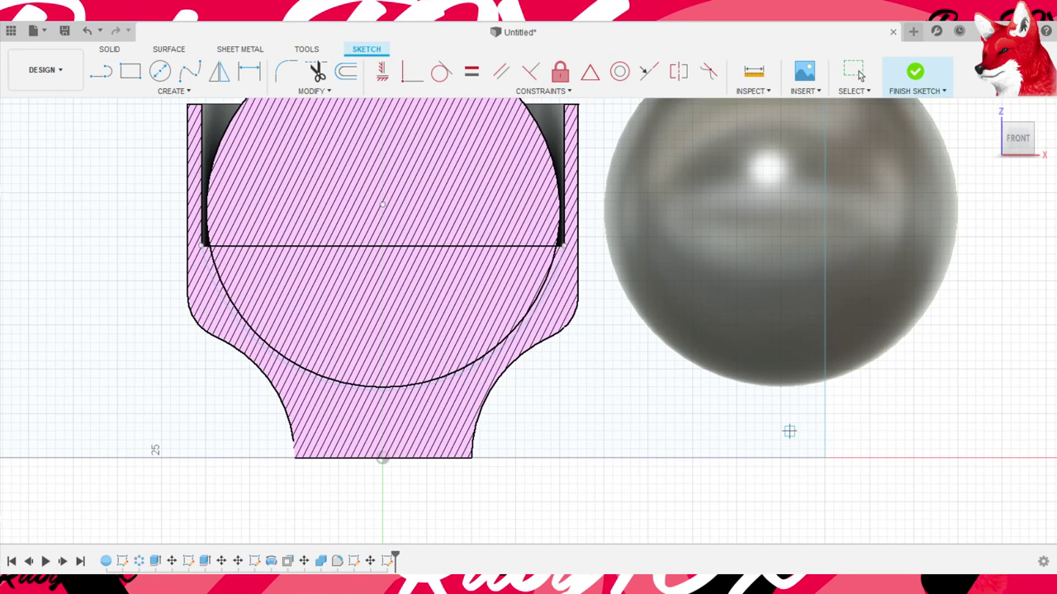
{"action": "left_click", "coordinate": [915, 72]}
- Undo back to the arc sketch and close the half-disc with a top line
{"action": "scroll", "coordinate": [607, 405], "scroll_direction": "down", "scroll_amount": 1}
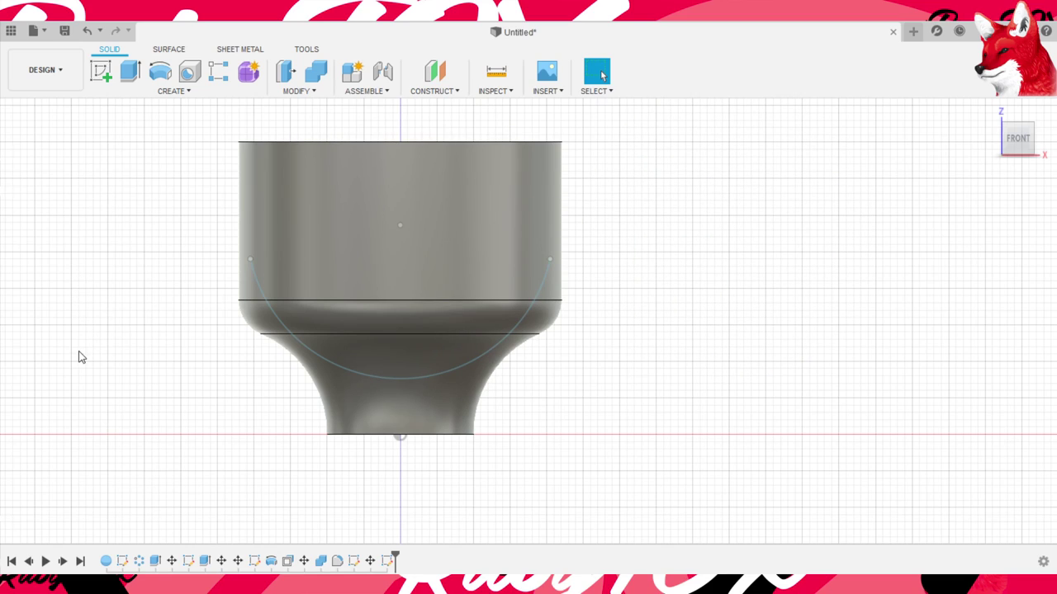
{"action": "key", "text": "ctrl+z"}
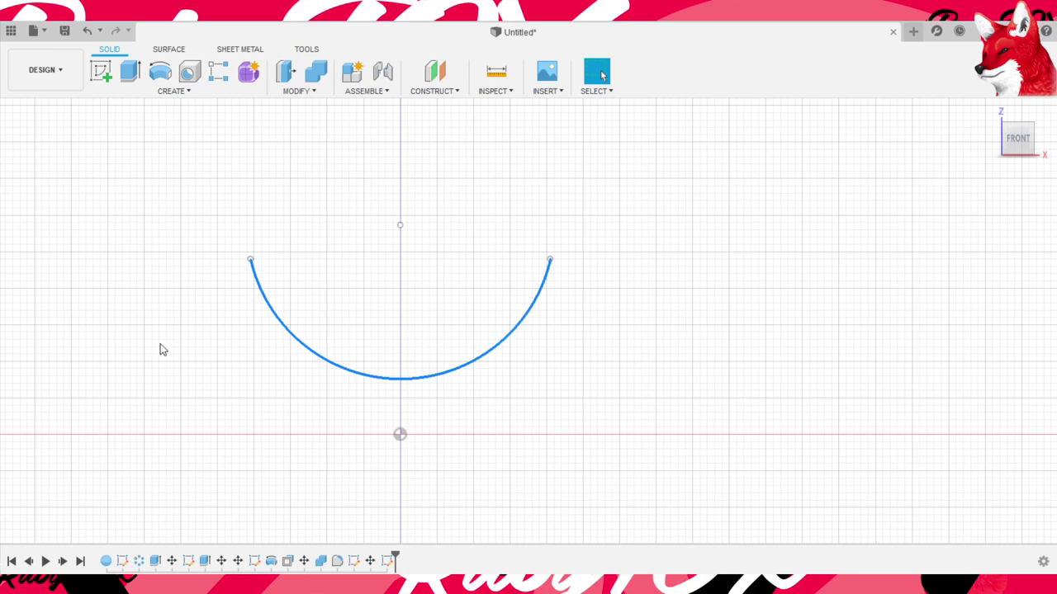
{"action": "key", "text": "ctrl+z"}
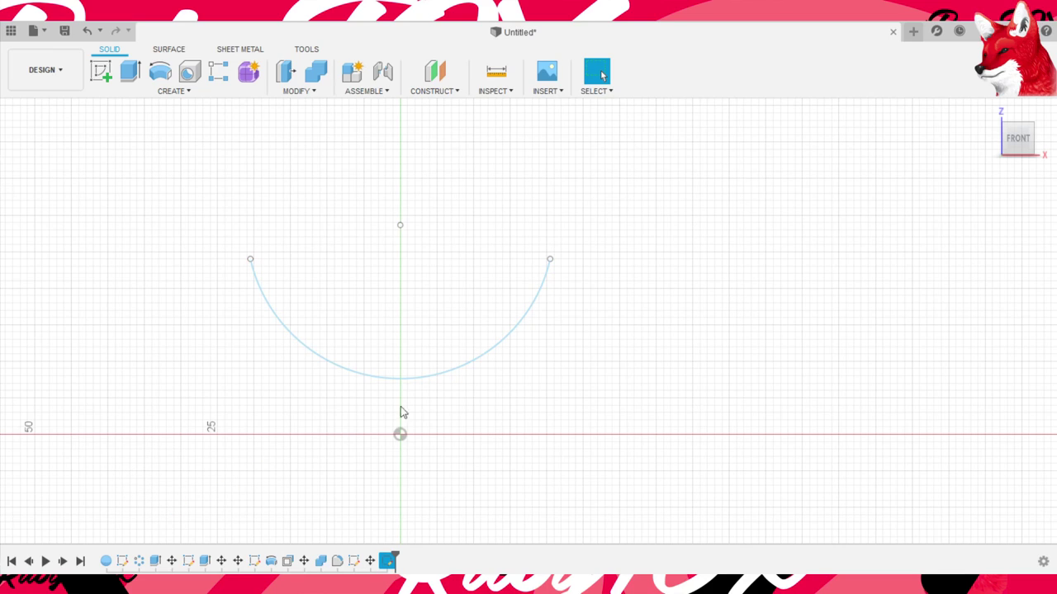
{"action": "key", "text": "l"}
{"action": "left_click", "coordinate": [549, 259]}
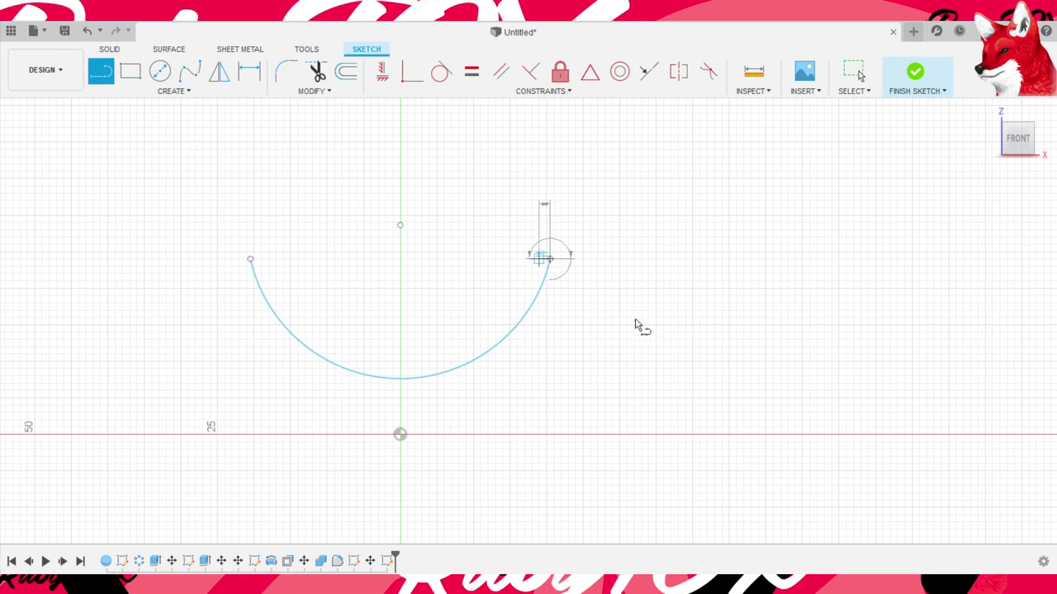
{"action": "left_click", "coordinate": [250, 259]}
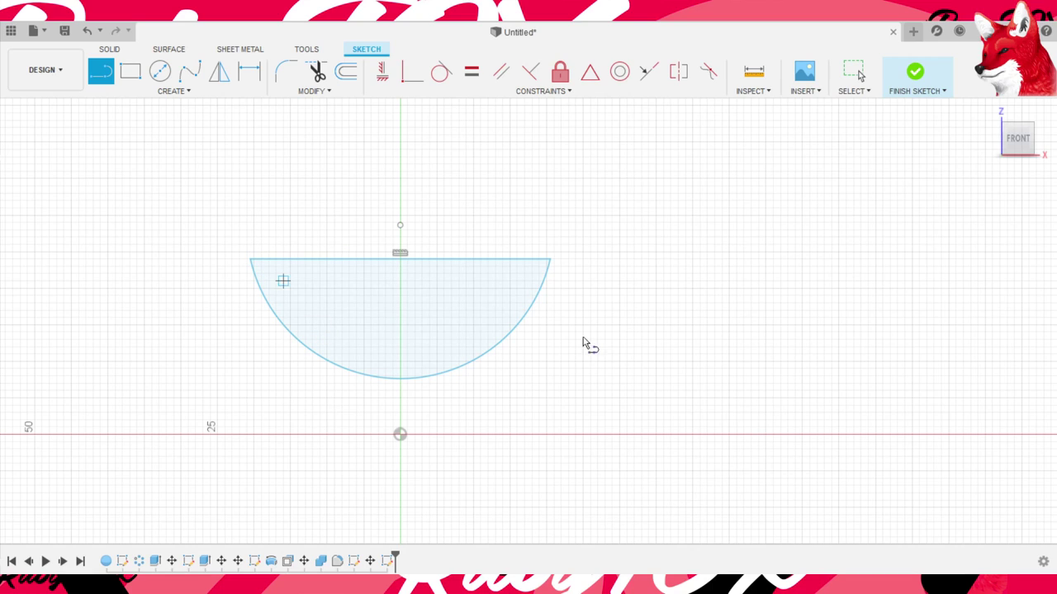
- Draw the vertical centre axis, then trim away the left half and leftover line stubs
{"action": "left_click", "coordinate": [400, 201]}
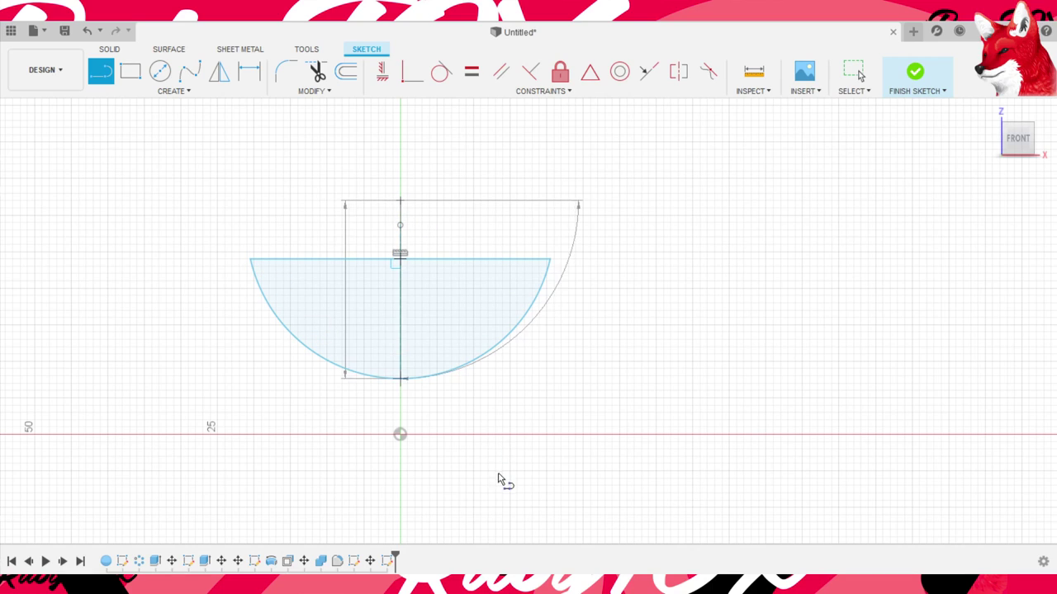
{"action": "key", "text": "Escape"}
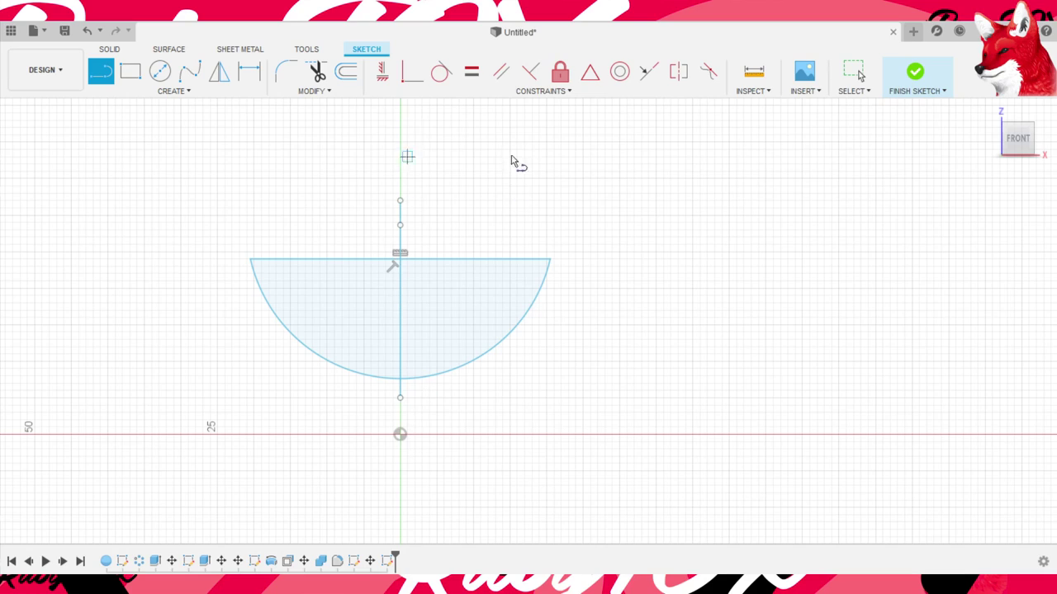
{"action": "key", "text": "t"}
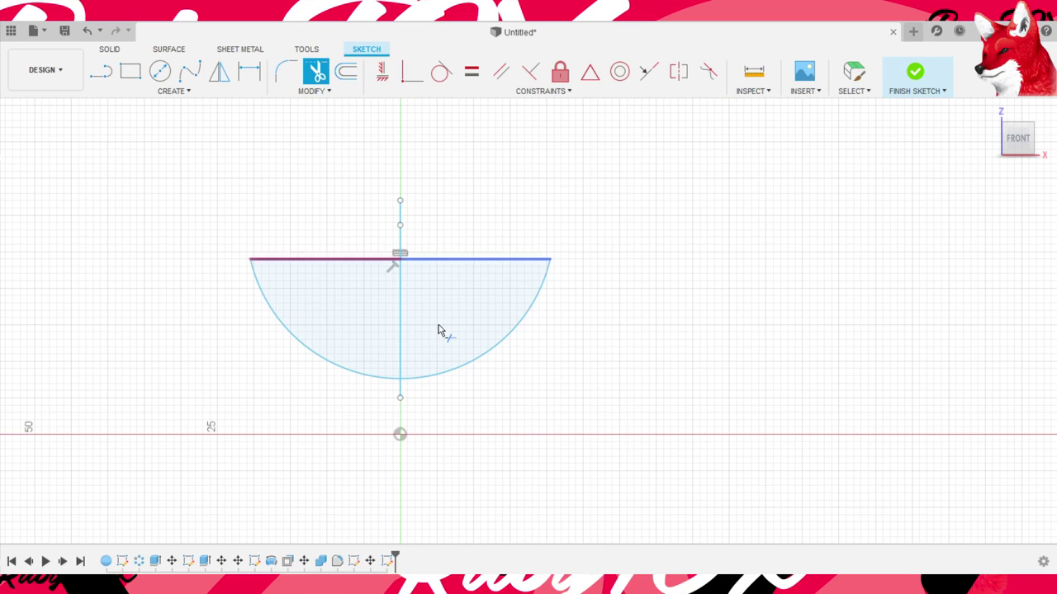
{"action": "left_click", "coordinate": [387, 347]}
{"action": "left_click", "coordinate": [346, 371]}
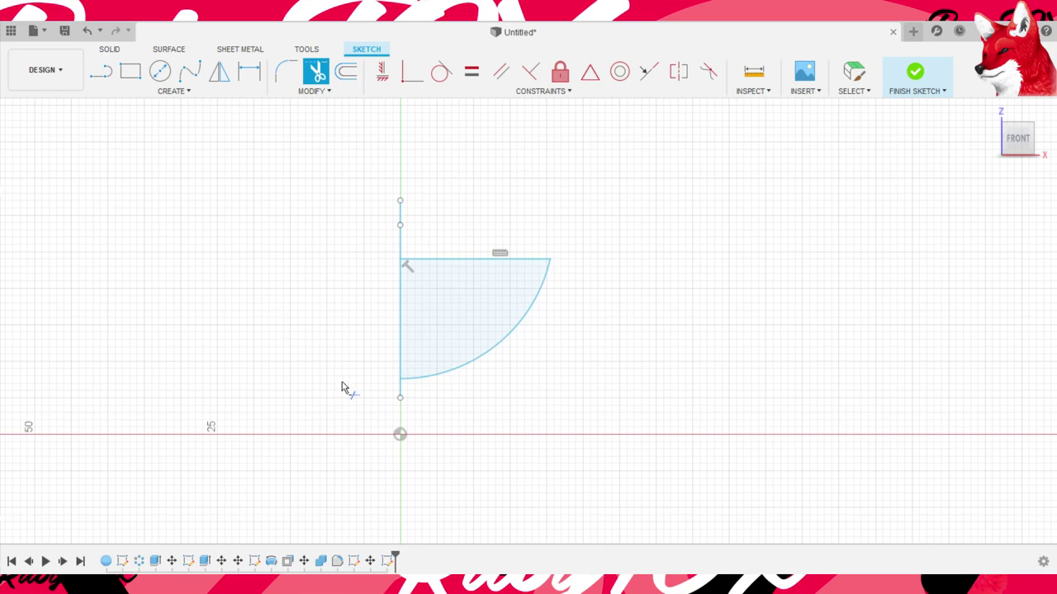
{"action": "left_click", "coordinate": [505, 487]}
{"action": "left_click", "coordinate": [502, 304]}
{"action": "key", "text": "Escape"}
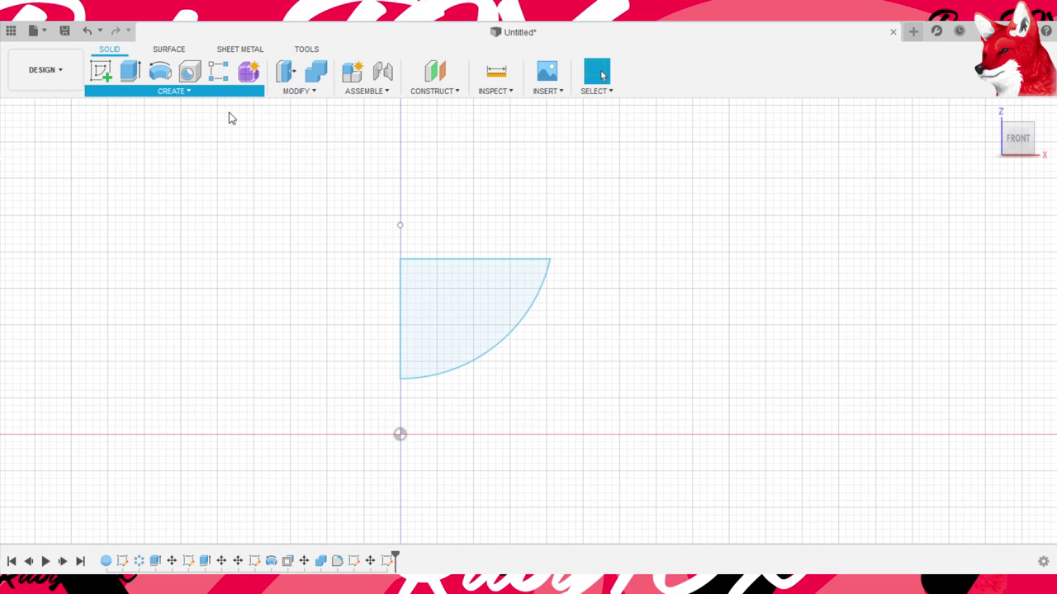
- Revolve the quarter-disc about the vertical axis into a bowl and extrude its top face up 4
{"action": "left_click", "coordinate": [438, 342]}
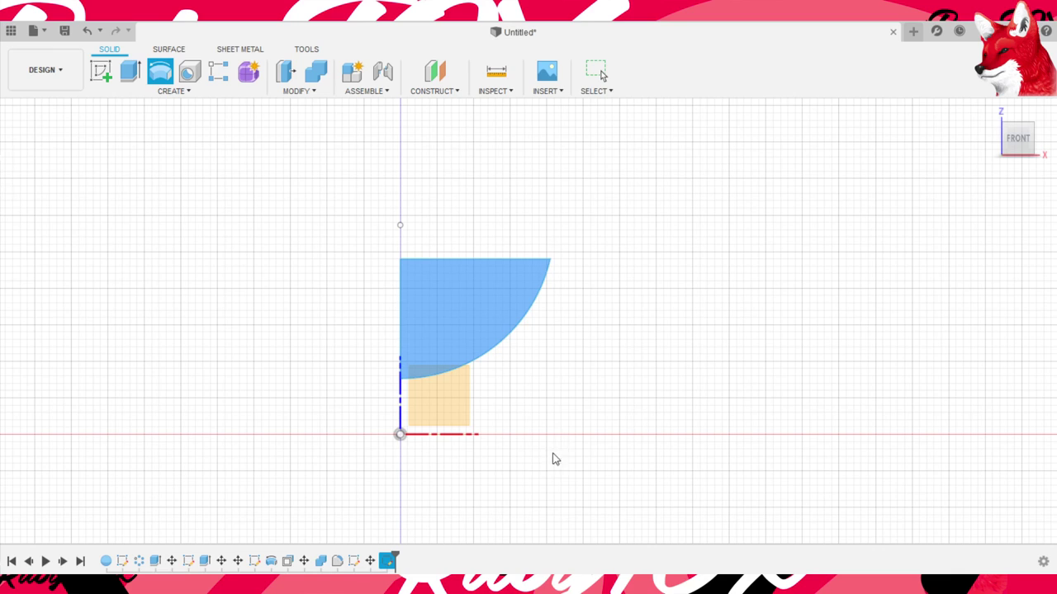
{"action": "left_click", "coordinate": [401, 378]}
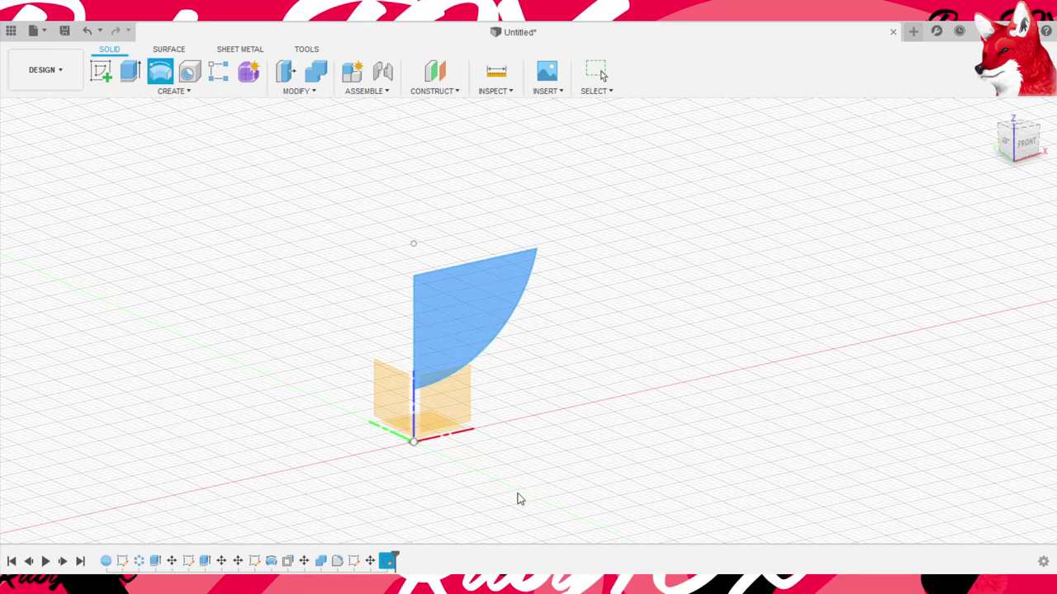
{"action": "left_click", "coordinate": [600, 72]}
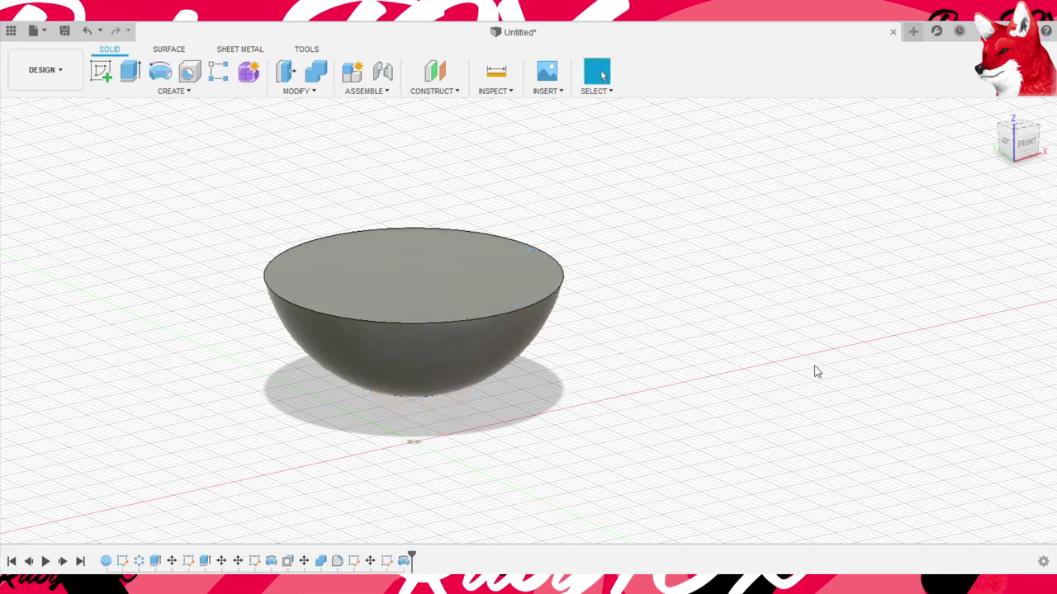
{"action": "type", "text": "e"}
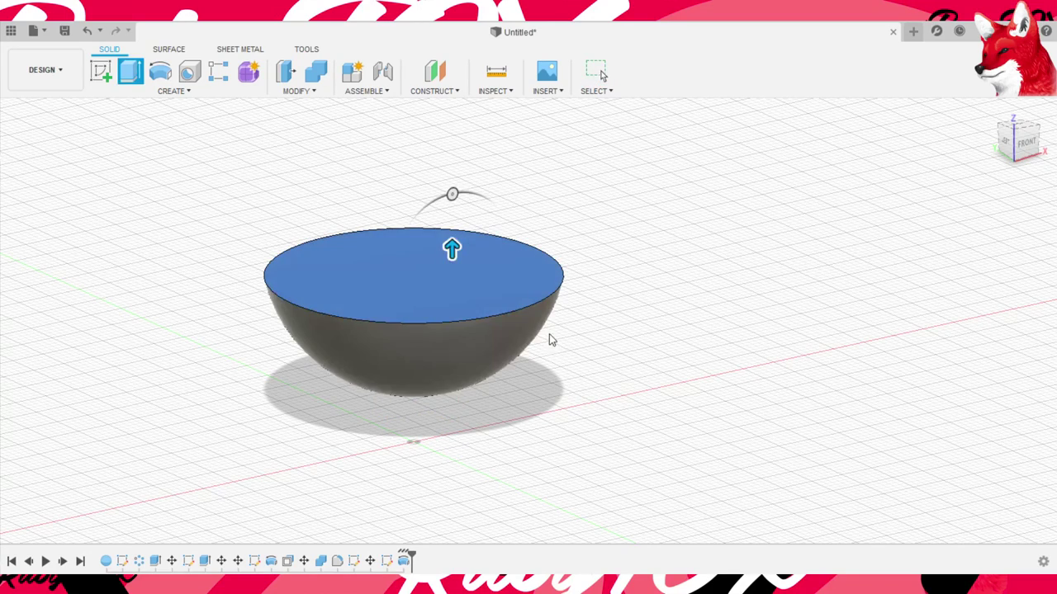
{"action": "type", "text": "4"}
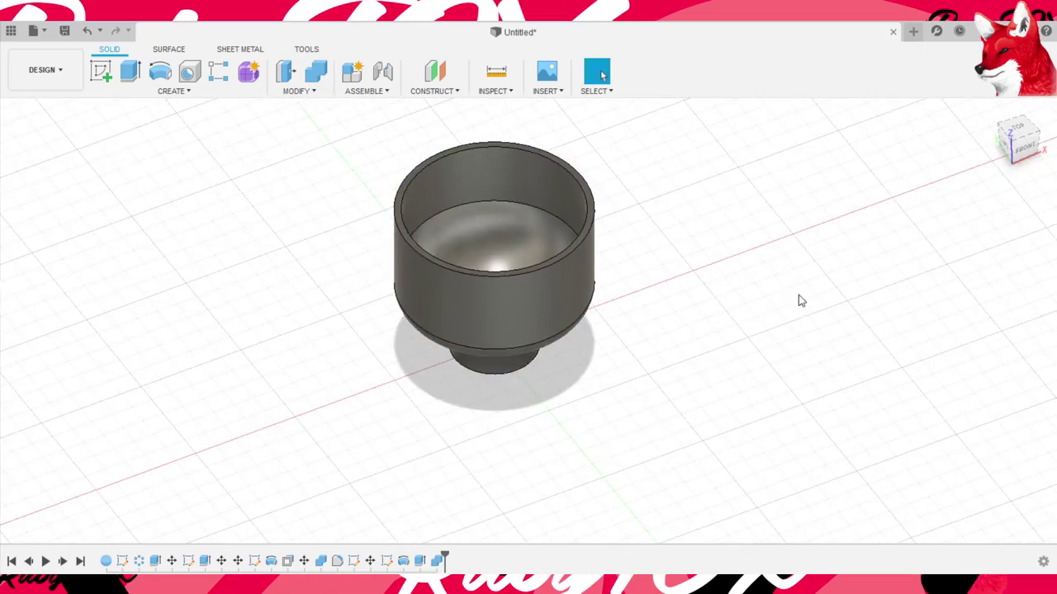
{"action": "mouse_move", "coordinate": [798, 301]}
{"action": "middle_mouse_down", "text": "shift"}
{"action": "mouse_move", "coordinate": [785, 352]}
{"action": "mouse_move", "coordinate": [762, 259]}
{"action": "mouse_move", "coordinate": [762, 201]}
{"action": "mouse_move", "coordinate": [751, 251]}
{"action": "mouse_move", "coordinate": [780, 313]}
{"action": "mouse_move", "coordinate": [785, 302]}
{"action": "mouse_move", "coordinate": [767, 300]}
{"action": "mouse_move", "coordinate": [768, 282]}
{"action": "mouse_move", "coordinate": [779, 292]}
{"action": "mouse_move", "coordinate": [762, 283]}
{"action": "mouse_move", "coordinate": [757, 222]}
{"action": "mouse_move", "coordinate": [748, 318]}
{"action": "mouse_move", "coordinate": [729, 262]}
{"action": "mouse_move", "coordinate": [750, 273]}
{"action": "middle_mouse_up", "text": "shift"}
{"action": "scroll", "coordinate": [716, 274], "scroll_direction": "down", "scroll_amount": 2}
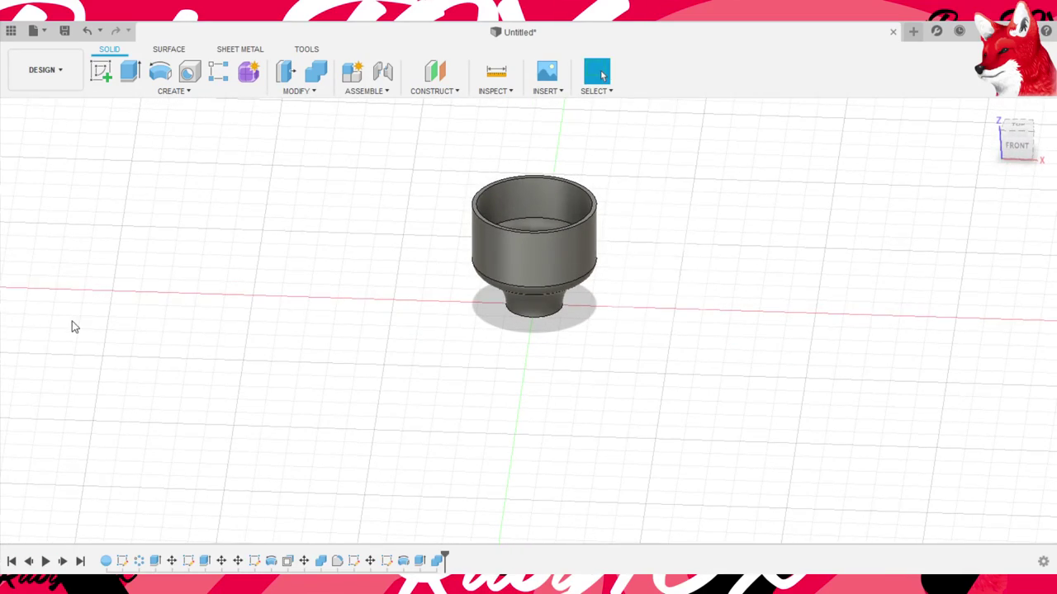
- Orbit to a low front view and zoom to inspect the sphere in the sectioned cup
{"action": "mouse_move", "coordinate": [767, 344]}
{"action": "middle_mouse_down", "text": "shift"}
{"action": "mouse_move", "coordinate": [774, 292]}
{"action": "mouse_move", "coordinate": [768, 301]}
{"action": "middle_mouse_up", "text": "shift"}
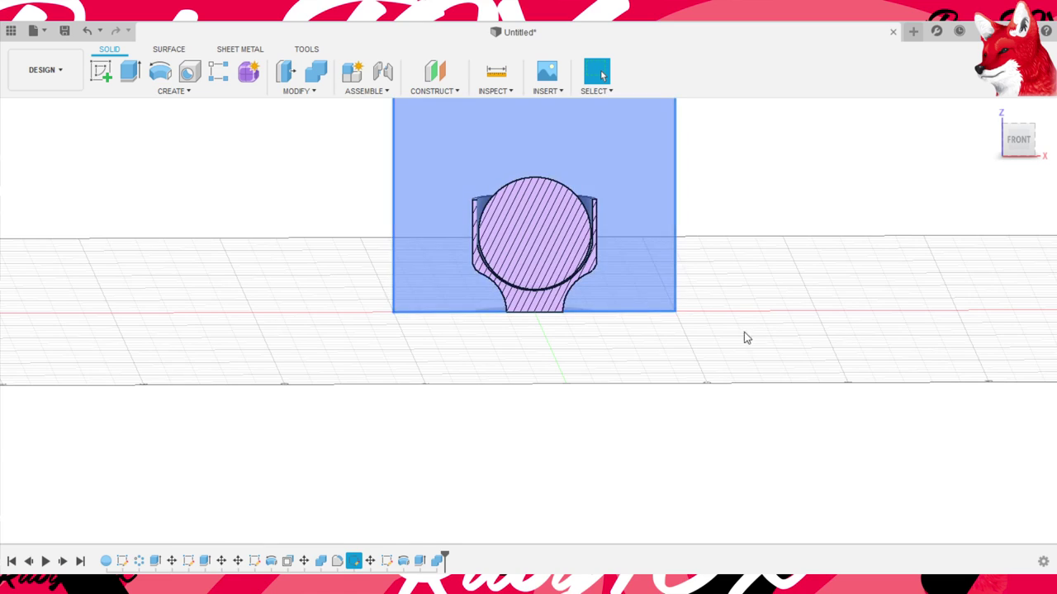
{"action": "scroll", "coordinate": [695, 370], "scroll_direction": "up", "scroll_amount": 3}
{"action": "scroll", "coordinate": [685, 371], "scroll_direction": "up", "scroll_amount": 2}
{"action": "scroll", "coordinate": [679, 371], "scroll_direction": "down", "scroll_amount": 2}
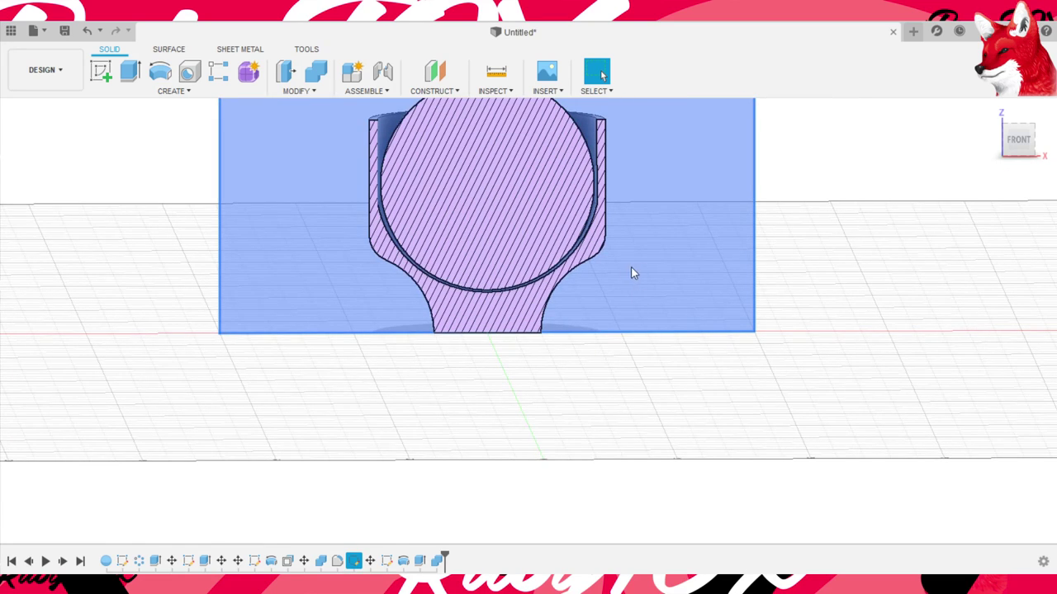
{"action": "scroll", "coordinate": [403, 250], "scroll_direction": "up", "scroll_amount": 2}
{"action": "scroll", "coordinate": [479, 392], "scroll_direction": "up", "scroll_amount": 2}
{"action": "scroll", "coordinate": [472, 292], "scroll_direction": "up", "scroll_amount": 2}
{"action": "scroll", "coordinate": [470, 301], "scroll_direction": "up", "scroll_amount": 2}
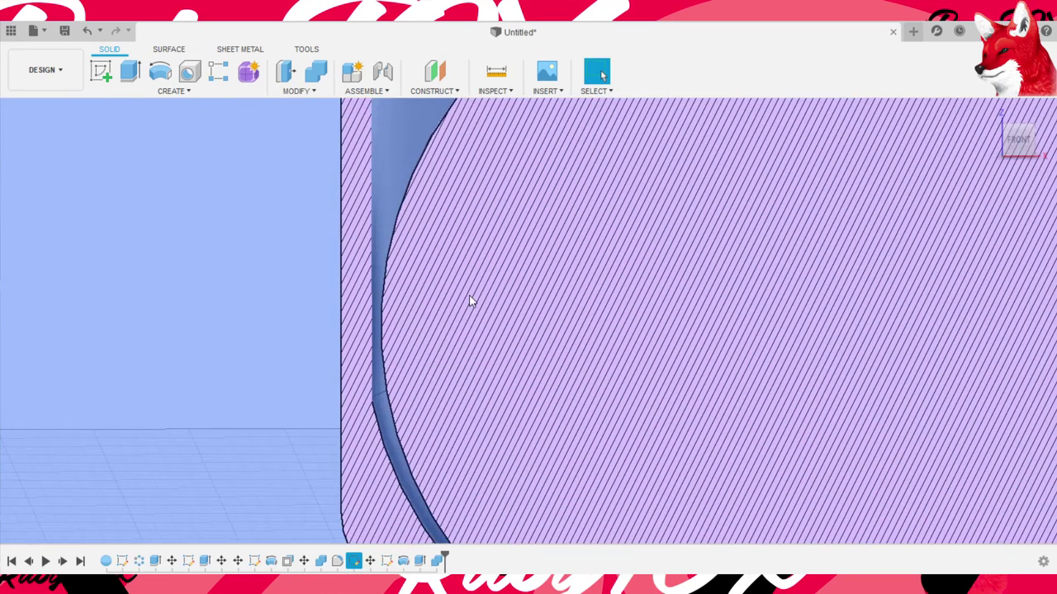
{"action": "key", "text": "F6"}
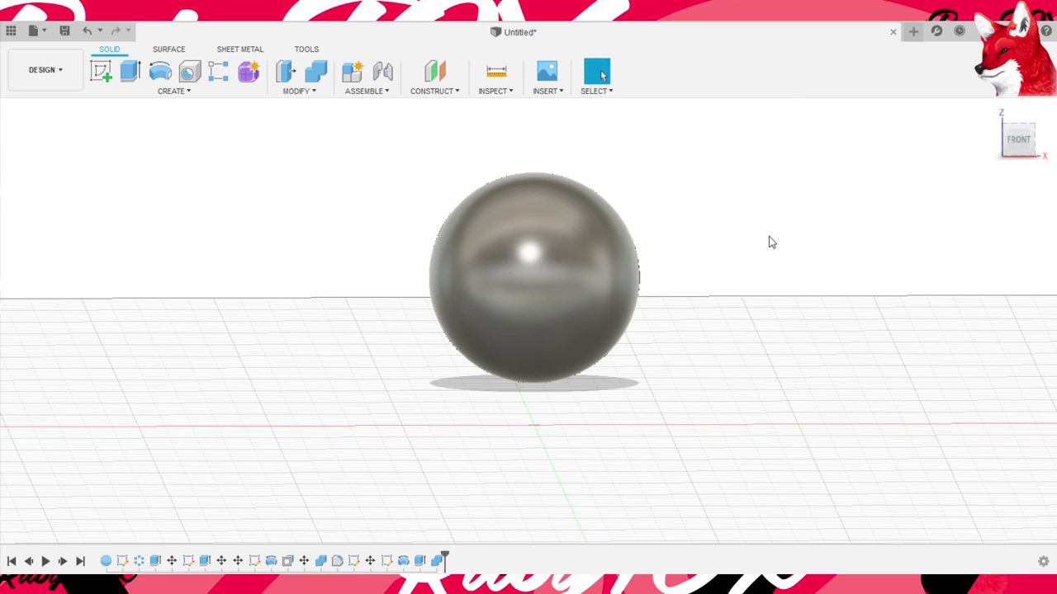
- From the front view, move a copy of the sphere straight up along Z
{"action": "left_click", "coordinate": [1018, 139]}
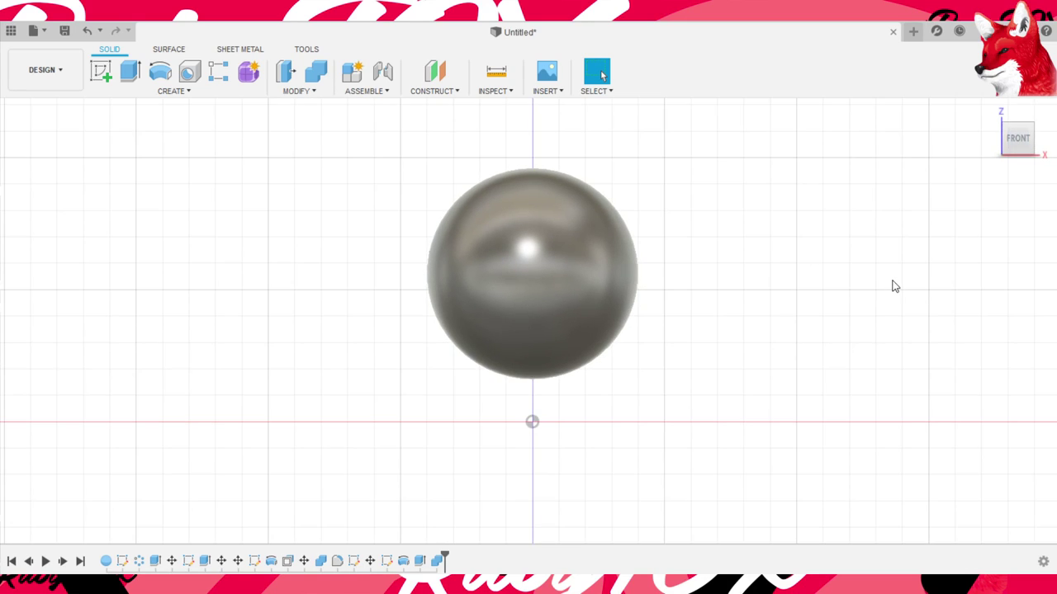
{"action": "key", "text": "m"}
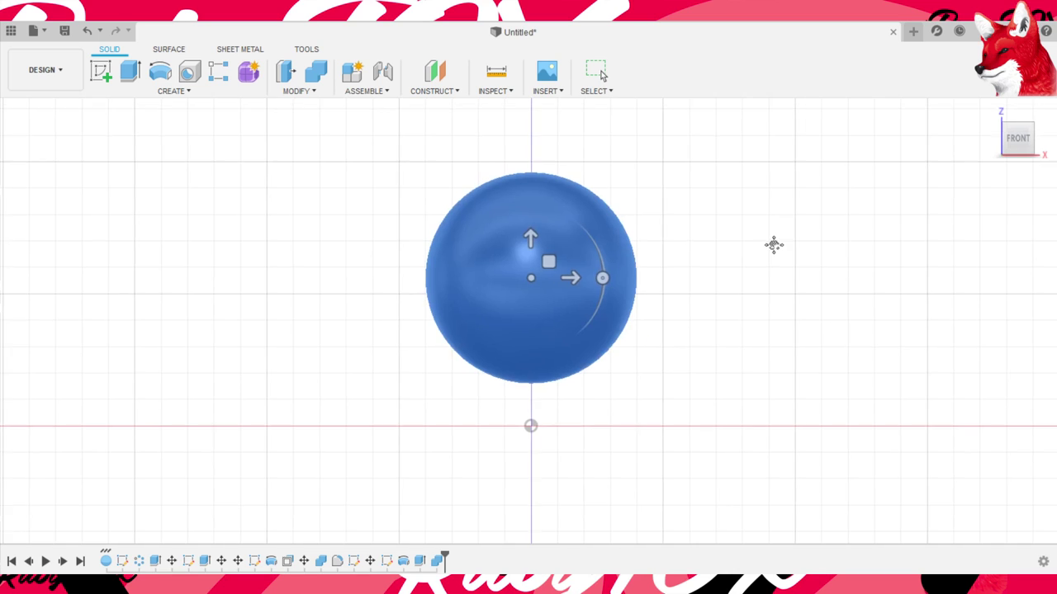
{"action": "scroll", "coordinate": [939, 393], "scroll_direction": "down", "scroll_amount": 1}
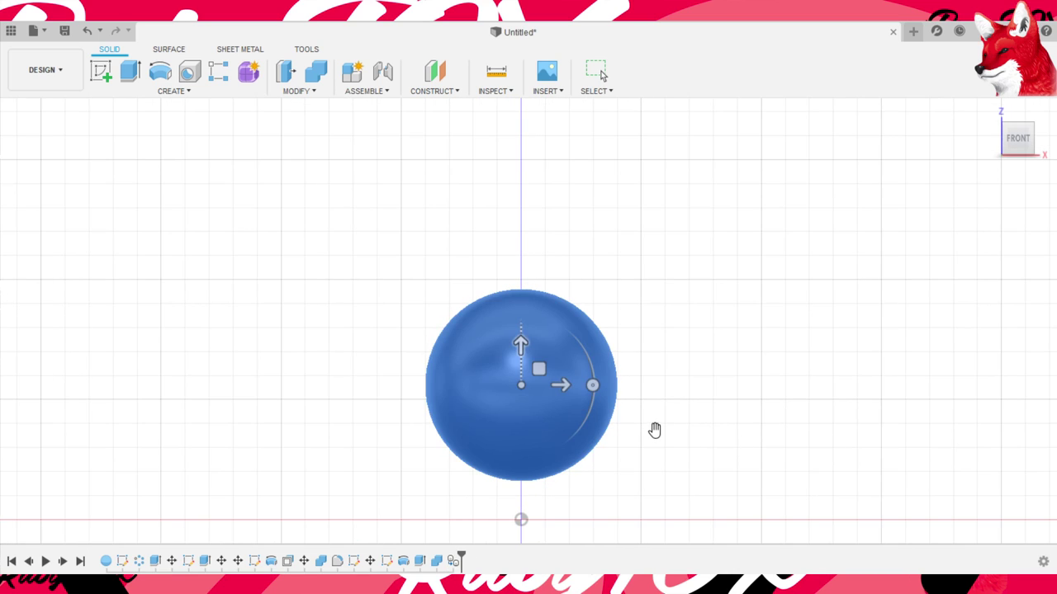
{"action": "mouse_move", "coordinate": [656, 429]}
{"action": "left_mouse_down"}
{"action": "mouse_move", "coordinate": [657, 247]}
{"action": "mouse_move", "coordinate": [677, 210]}
{"action": "left_mouse_up"}
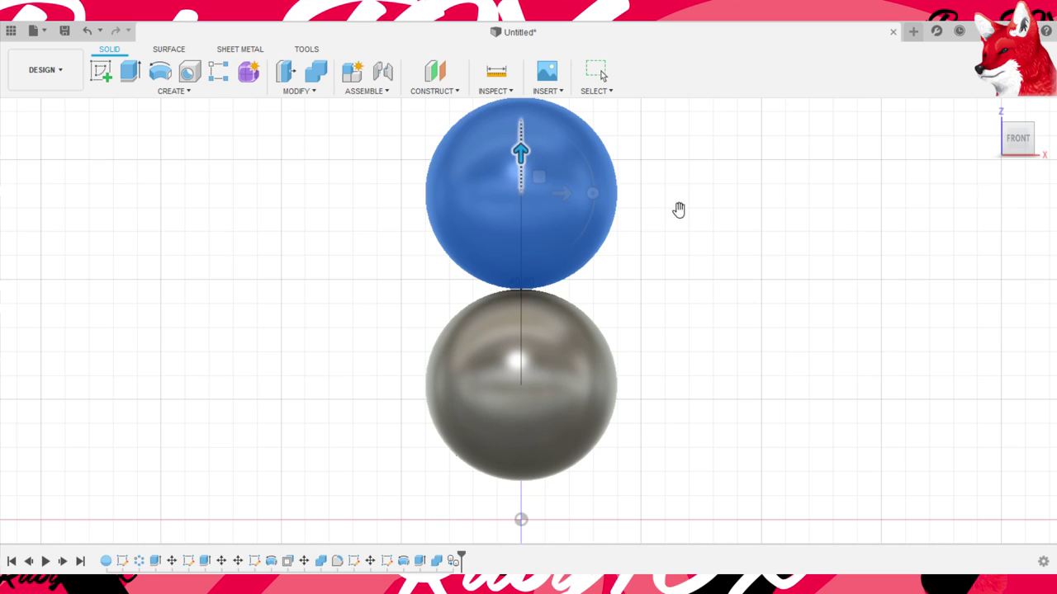
{"action": "key", "text": "Return"}
{"action": "middle_click_drag", "start_coordinate": [840, 221], "coordinate": [856, 293]}
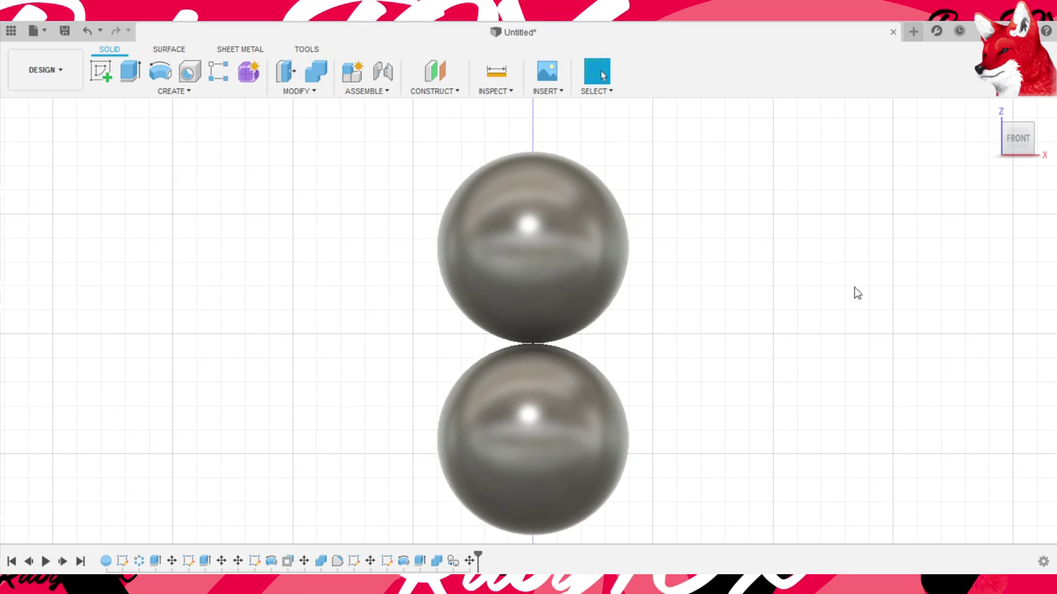
- Add a second sphere copy lifted along Z above the top sphere
{"action": "key", "text": "m"}
{"action": "middle_click_drag", "start_coordinate": [685, 268], "coordinate": [672, 353]}
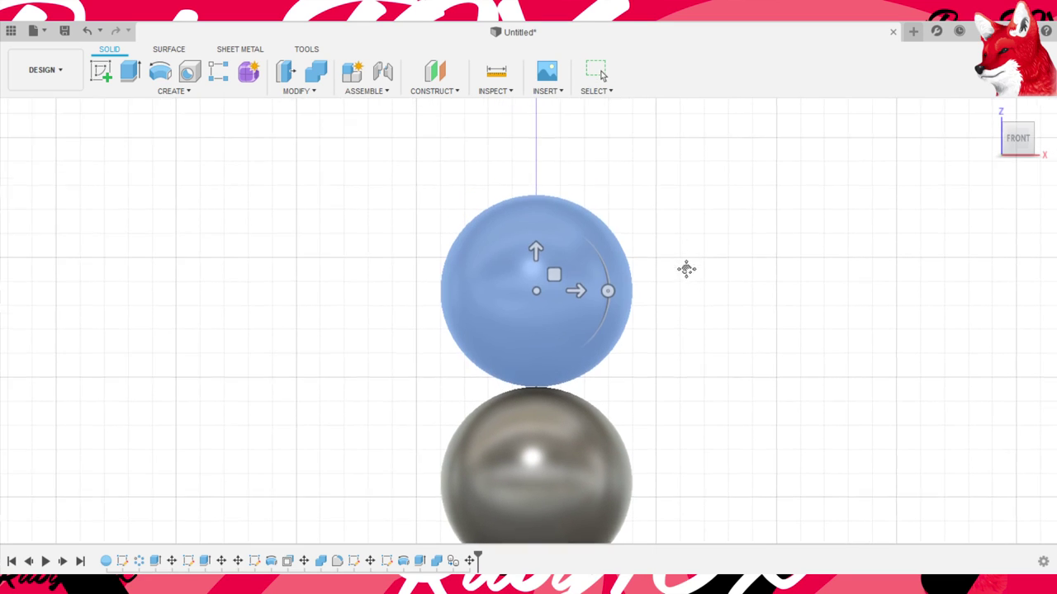
{"action": "left_click_drag", "start_coordinate": [666, 264], "coordinate": [652, 128]}
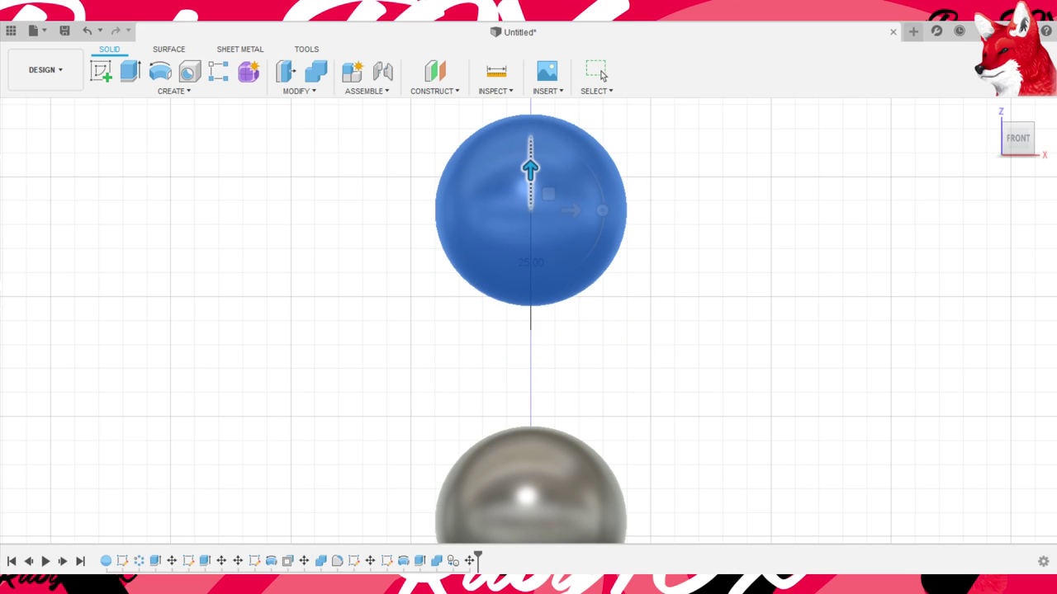
{"action": "key", "text": "Escape"}
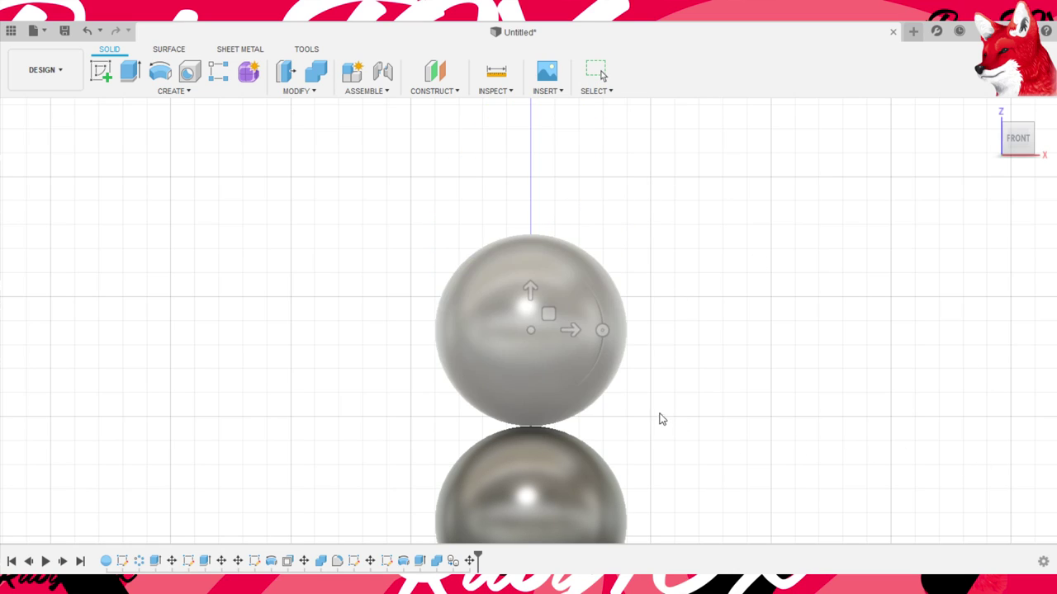
{"action": "key", "text": "m"}
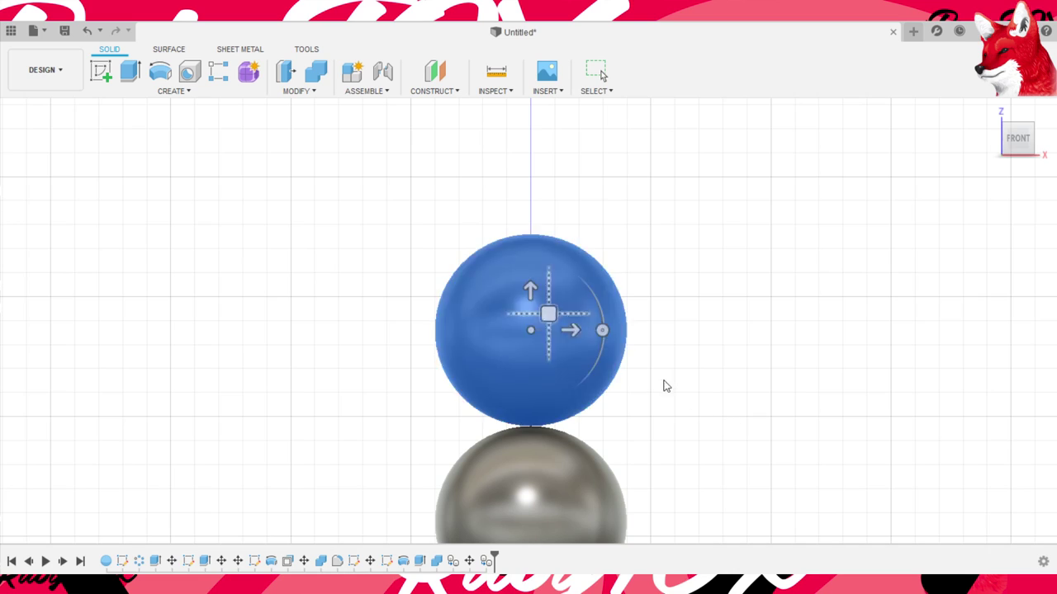
{"action": "left_click_drag", "start_coordinate": [664, 385], "coordinate": [679, 129]}
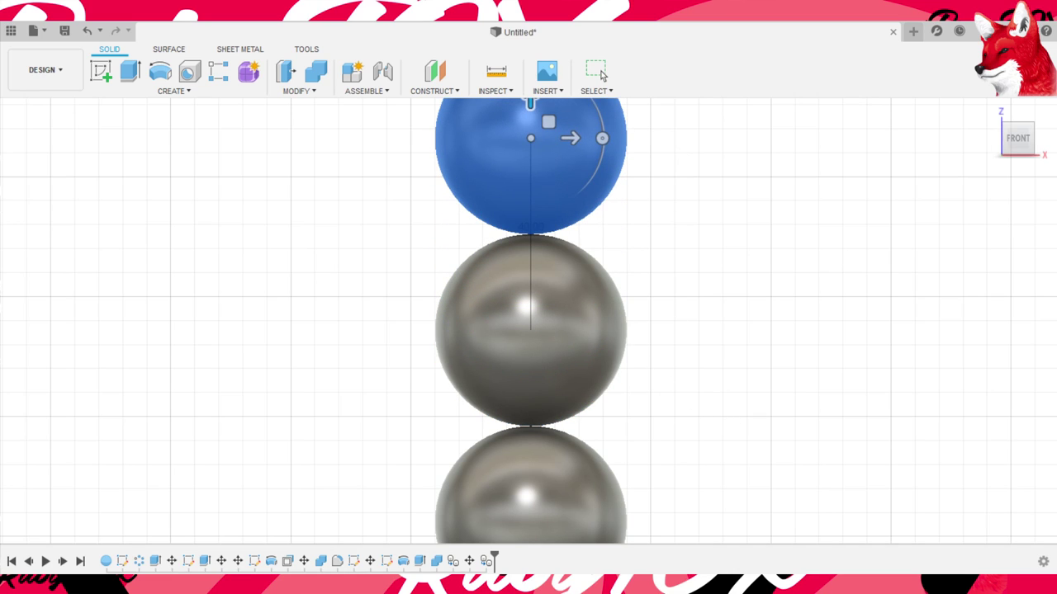
{"action": "key", "text": "Return"}
{"action": "key", "text": "F6"}
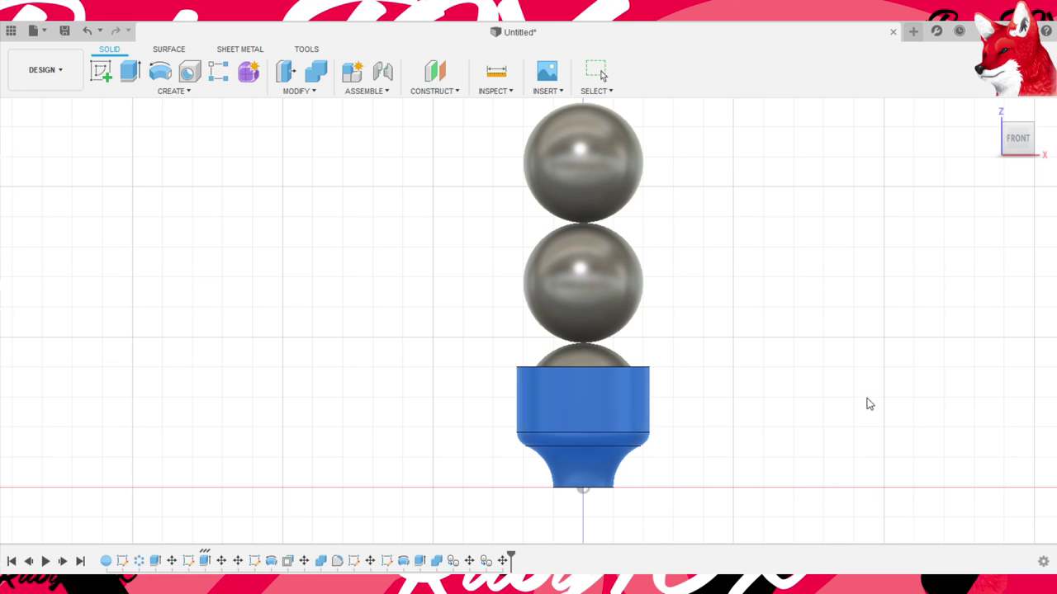
- Tilt to an elevated view and zoom to inspect the three-sphere stack in section
{"action": "middle_click_drag", "start_coordinate": [950, 325], "coordinate": [967, 349], "text": "shift"}
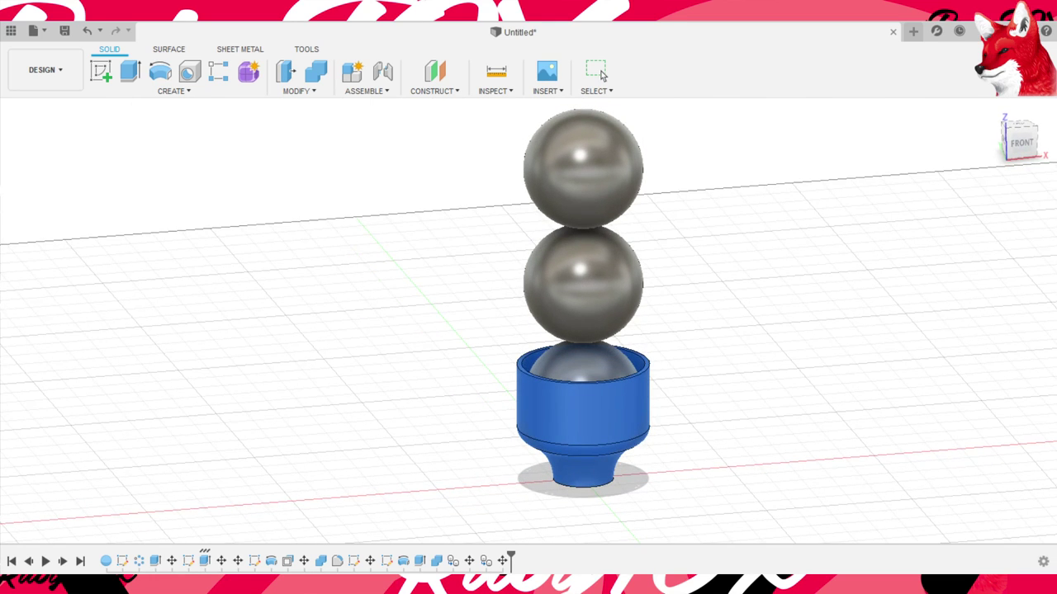
{"action": "scroll", "coordinate": [825, 425], "scroll_direction": "up", "scroll_amount": 2}
{"action": "scroll", "coordinate": [839, 425], "scroll_direction": "up", "scroll_amount": 4}
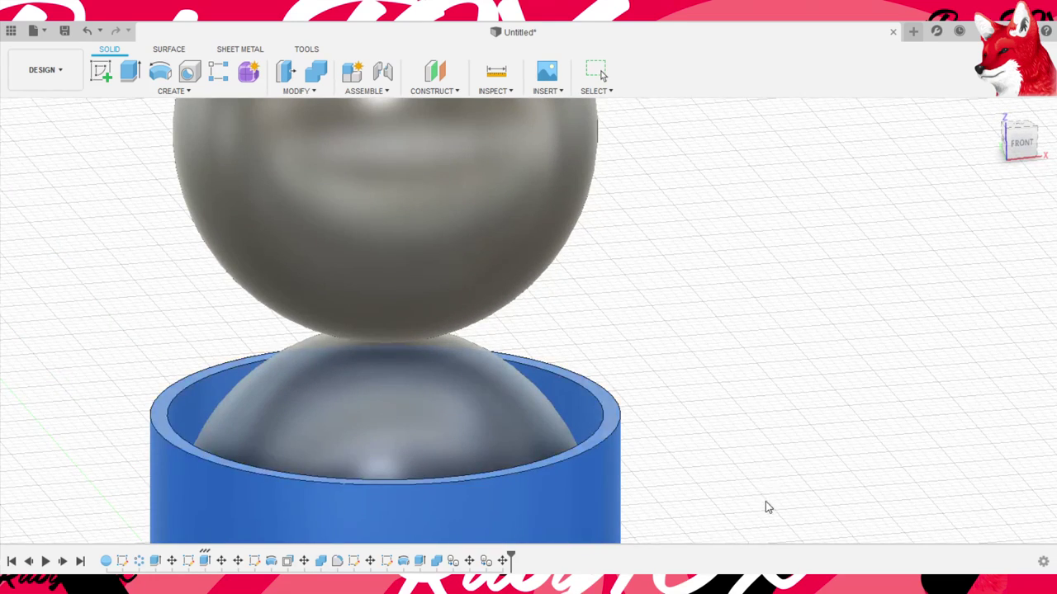
{"action": "key", "text": "Escape"}
{"action": "scroll", "coordinate": [963, 371], "scroll_direction": "down", "scroll_amount": 3}
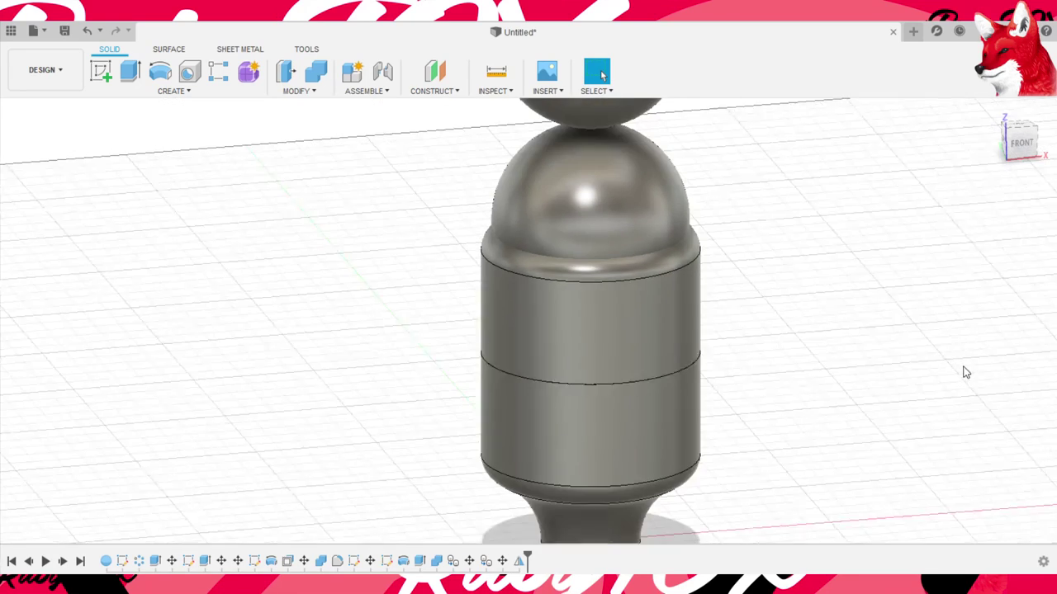
{"action": "scroll", "coordinate": [966, 396], "scroll_direction": "down", "scroll_amount": 2}
{"action": "scroll", "coordinate": [966, 429], "scroll_direction": "down", "scroll_amount": 1}
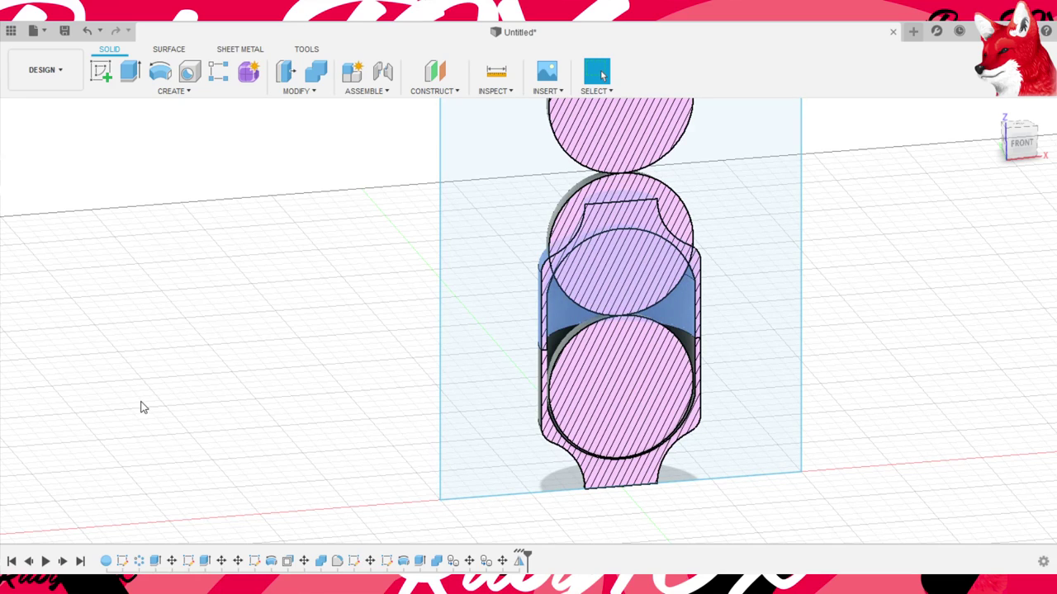
- Drag the section plane up to about 60 mm and zoom in on the sphere inside the cup
{"action": "left_click", "coordinate": [784, 446]}
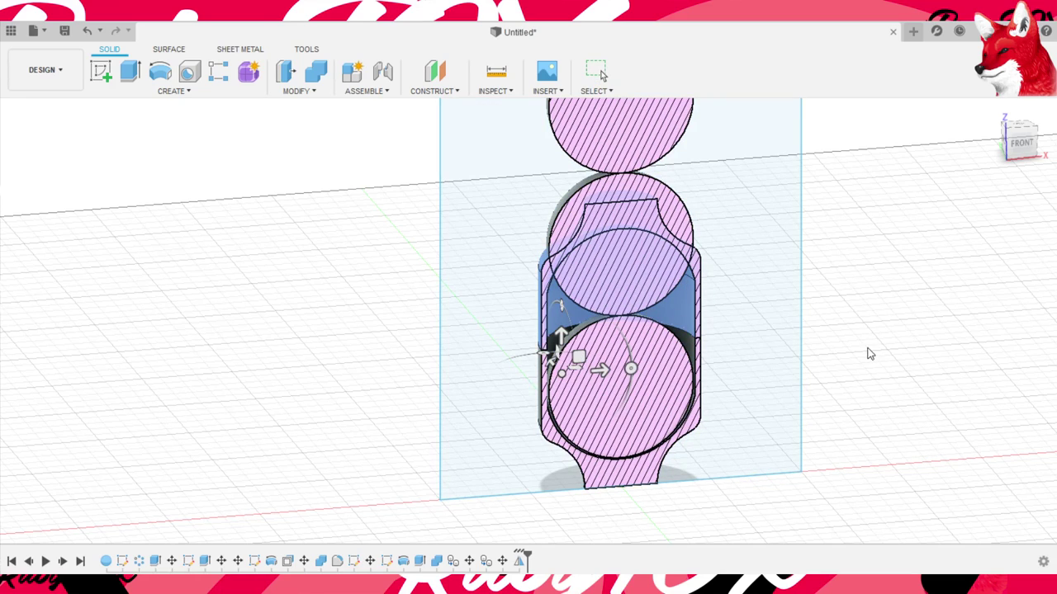
{"action": "left_click_drag", "start_coordinate": [561, 336], "coordinate": [561, 246]}
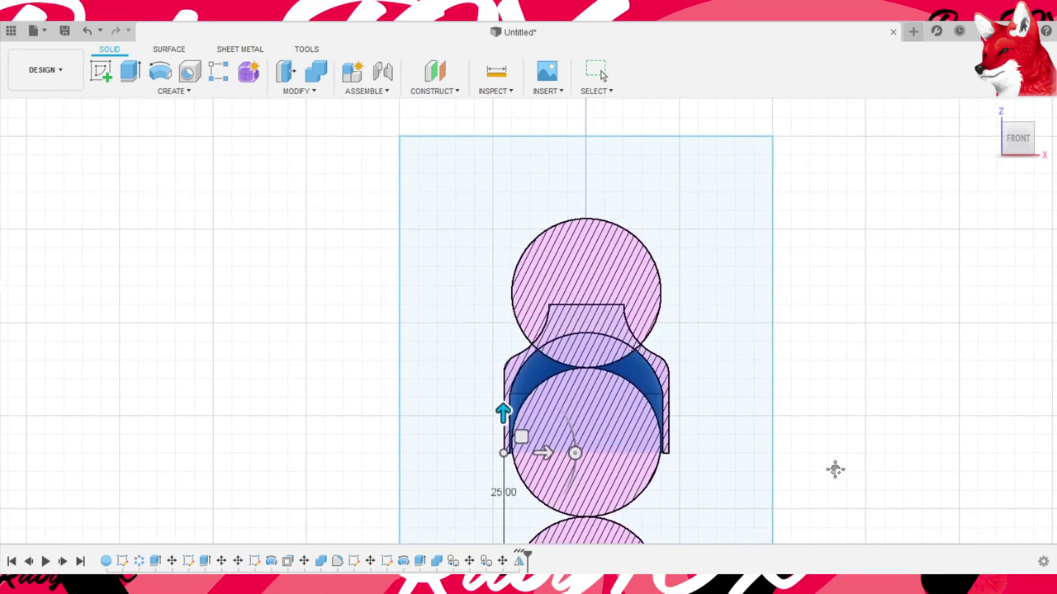
{"action": "left_click_drag", "start_coordinate": [632, 463], "coordinate": [628, 299]}
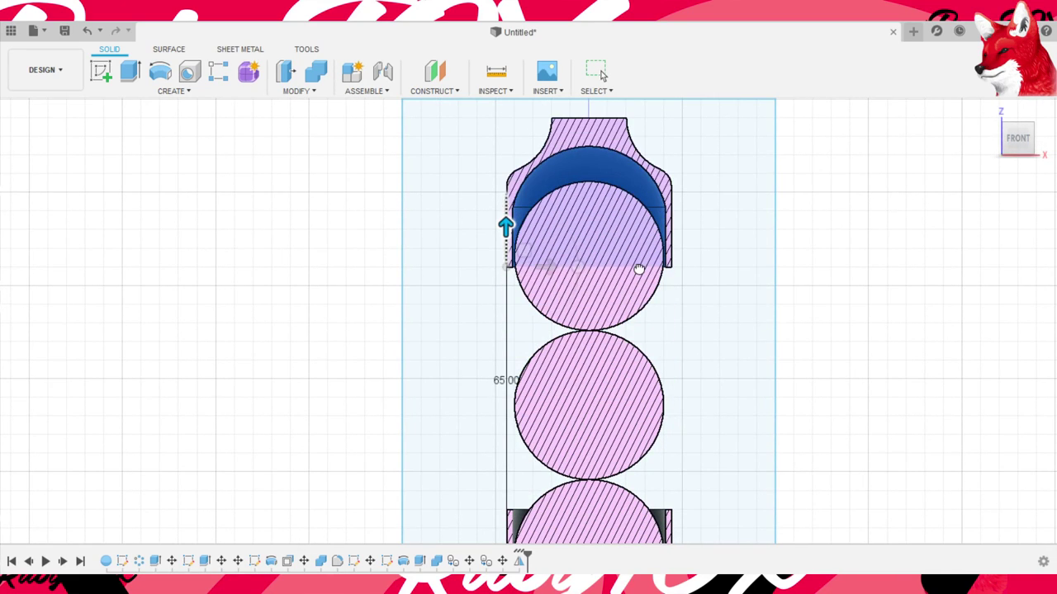
{"action": "scroll", "coordinate": [664, 252], "scroll_direction": "up", "scroll_amount": 3}
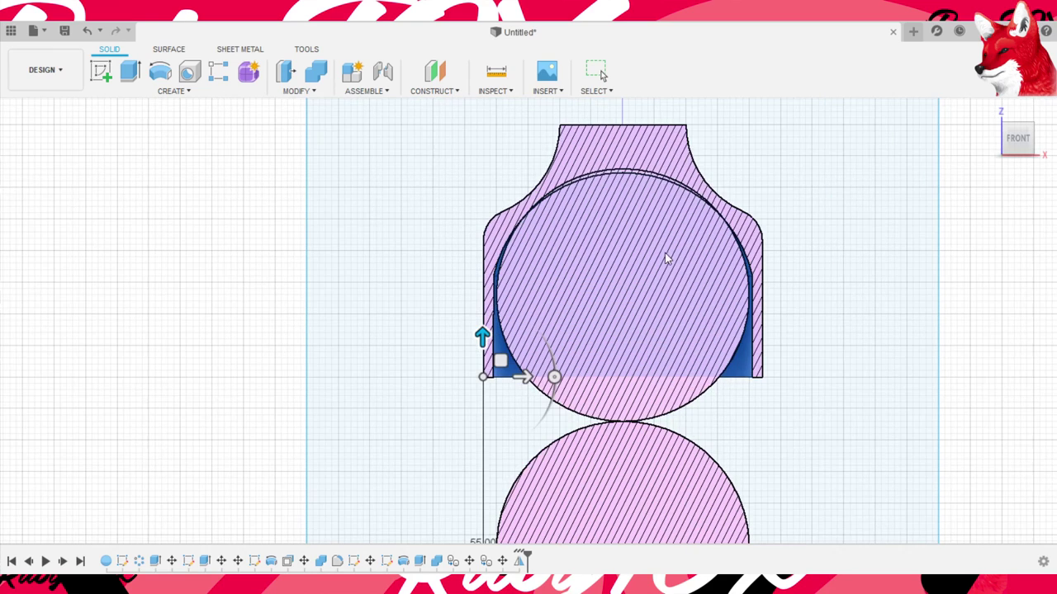
{"action": "scroll", "coordinate": [660, 270], "scroll_direction": "up", "scroll_amount": 2}
{"action": "scroll", "coordinate": [660, 270], "scroll_direction": "up", "scroll_amount": 1}
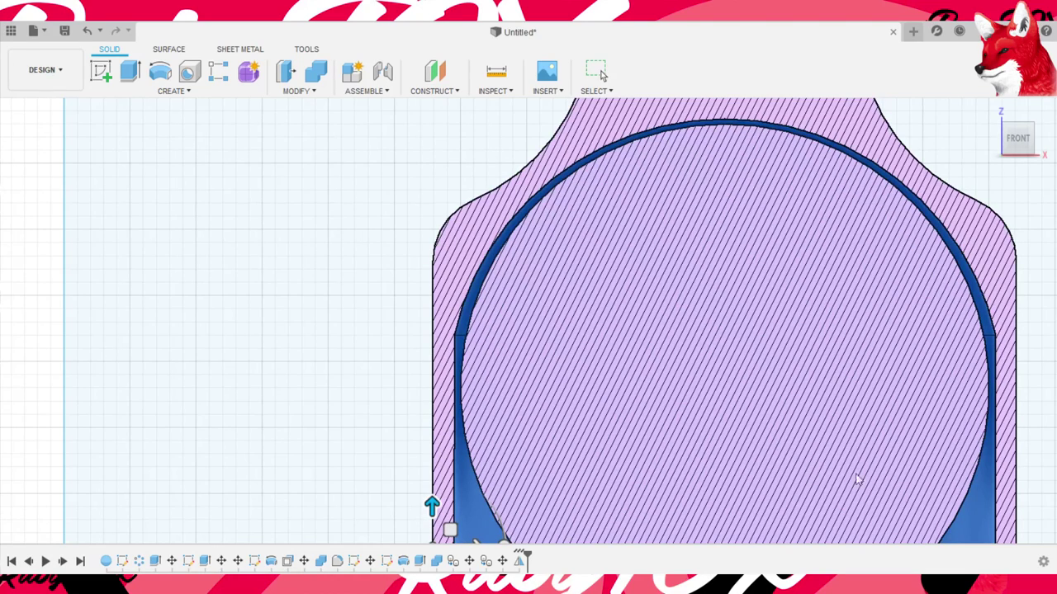
{"action": "scroll", "coordinate": [929, 504], "scroll_direction": "down", "scroll_amount": 5}
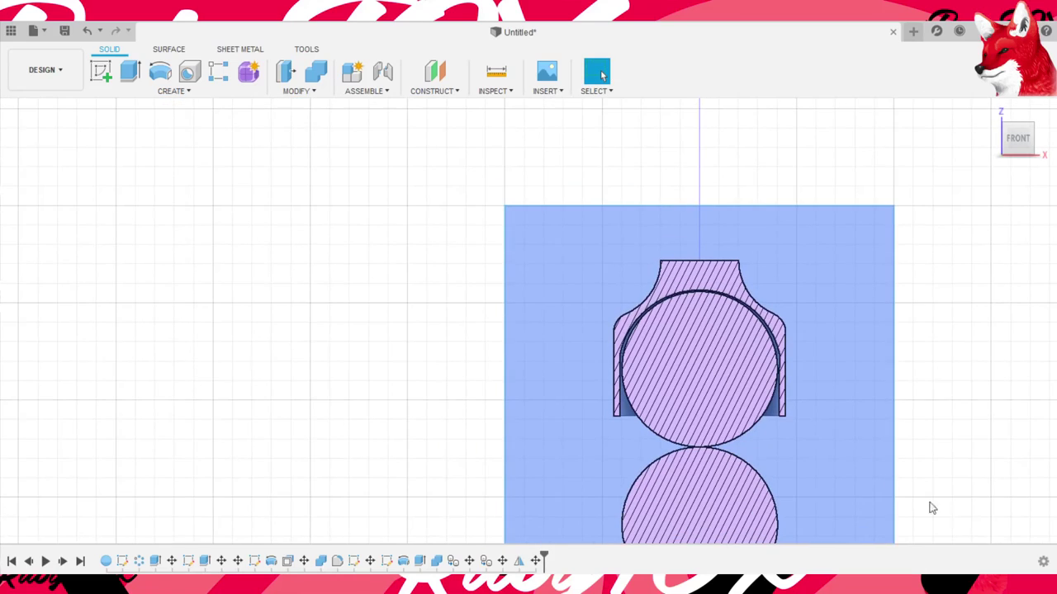
- Orbit into a 3D perspective and hide the section analysis to show full solids
{"action": "scroll", "coordinate": [936, 350], "scroll_direction": "up", "scroll_amount": 2}
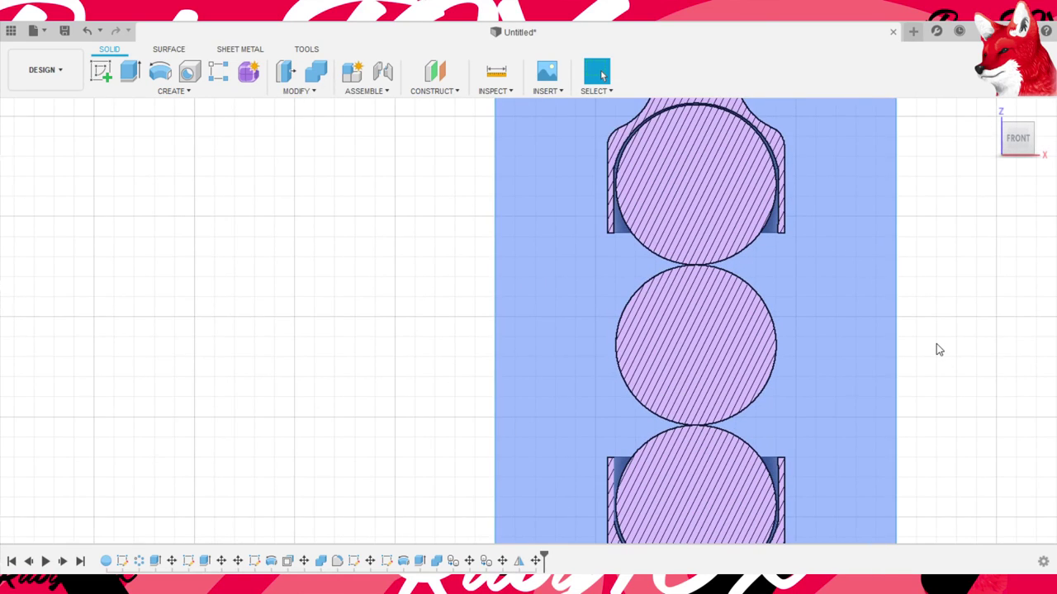
{"action": "middle_click_drag", "start_coordinate": [835, 354], "coordinate": [117, 493], "text": "shift"}
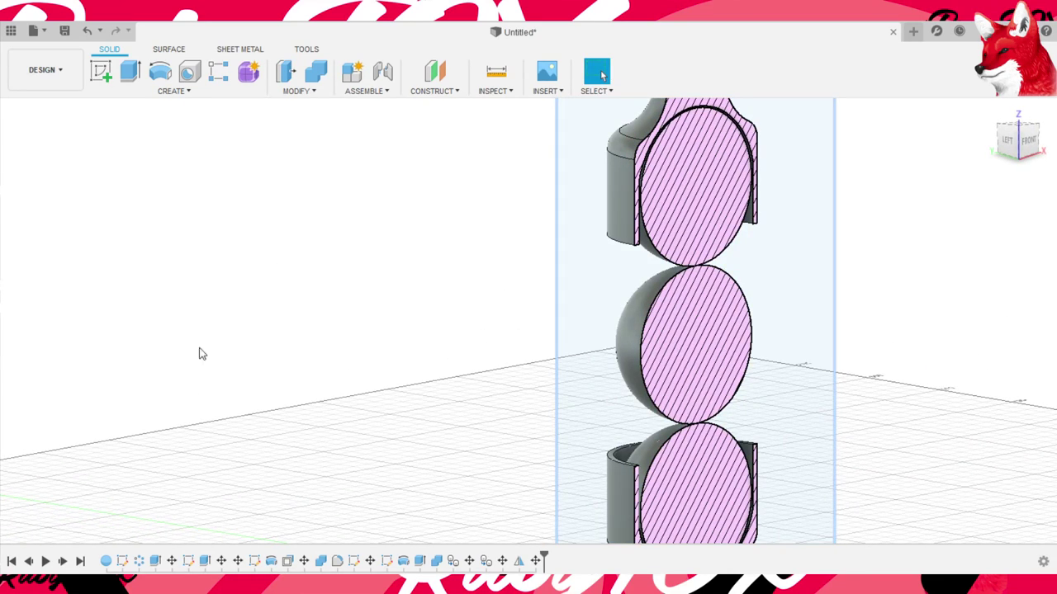
{"action": "key", "text": "Escape"}
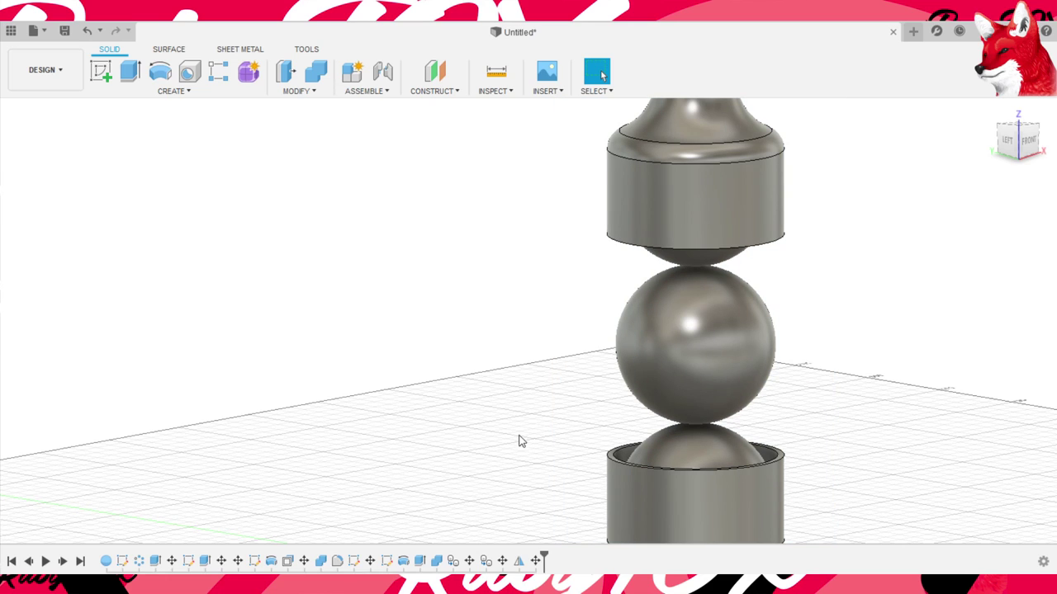
{"action": "middle_click_drag", "start_coordinate": [929, 559], "coordinate": [920, 567], "text": "shift"}
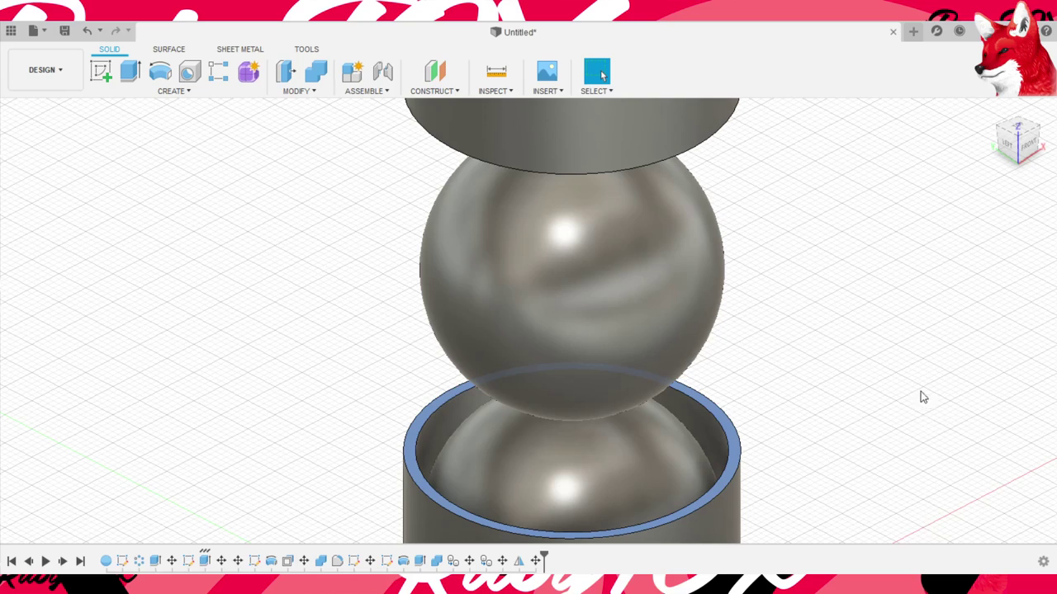
- Extrude the cup's rim ring up 58 mm into a tall cylinder enclosing the sphere
{"action": "type", "text": "e"}
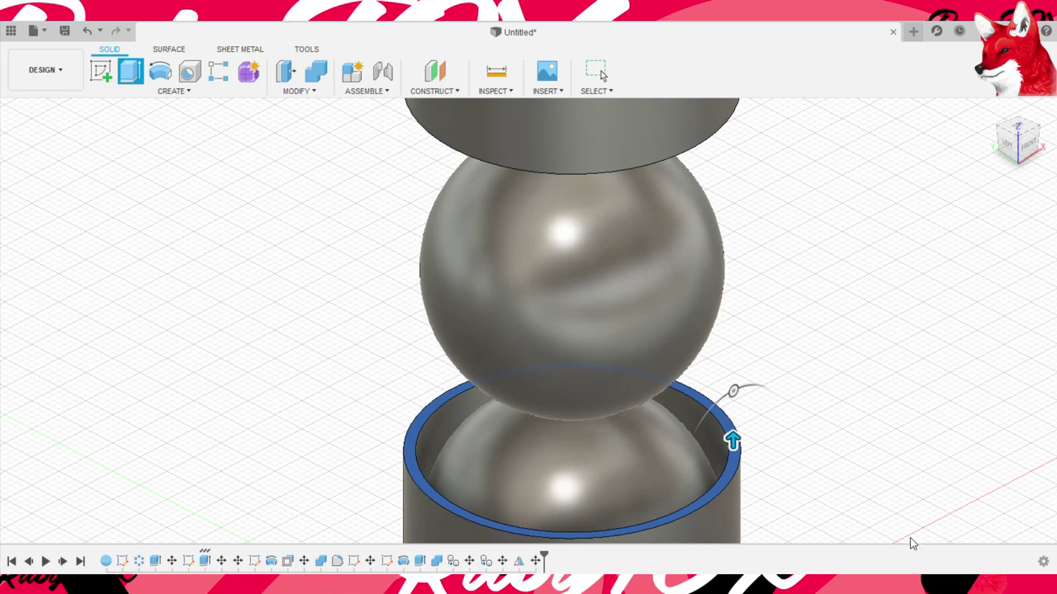
{"action": "type", "text": "52"}
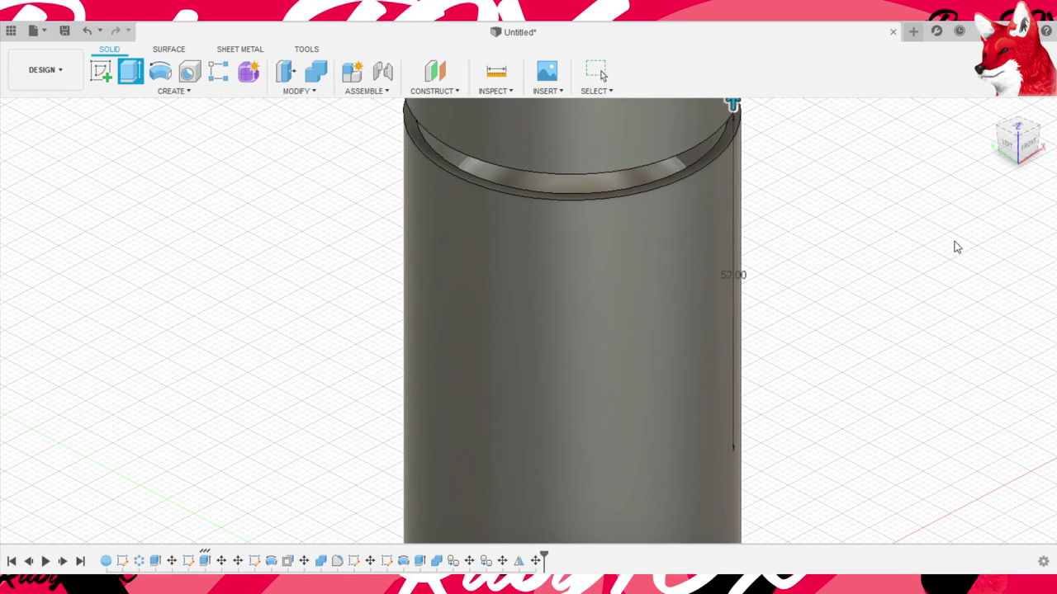
{"action": "mouse_move", "coordinate": [955, 246]}
{"action": "middle_mouse_down"}
{"action": "mouse_move", "coordinate": [937, 423]}
{"action": "mouse_move", "coordinate": [894, 318]}
{"action": "middle_mouse_up"}
{"action": "key", "text": "BackSpace"}
{"action": "type", "text": "8"}
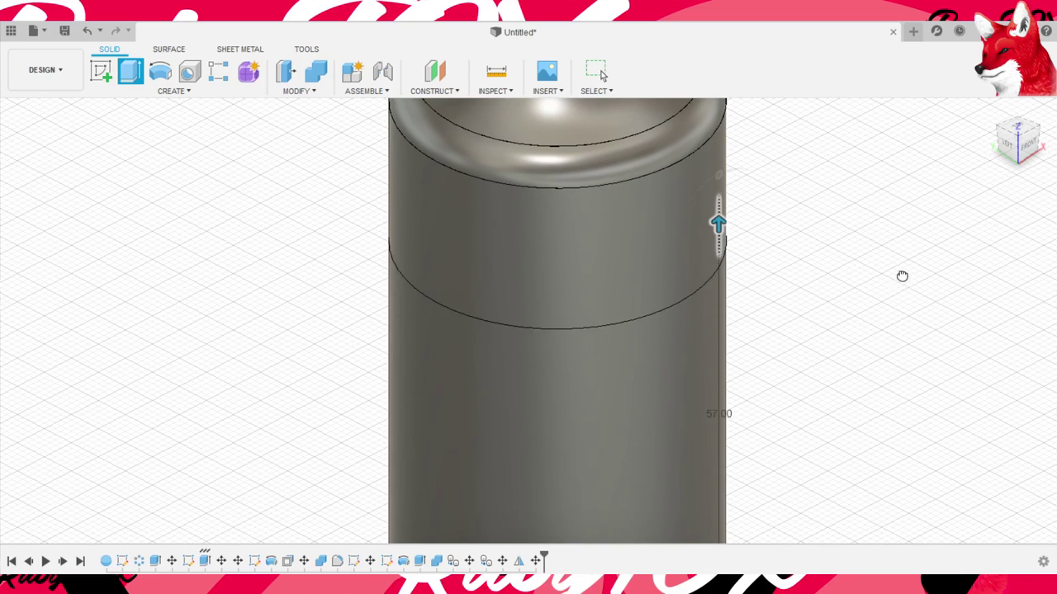
{"action": "key", "text": "Return"}
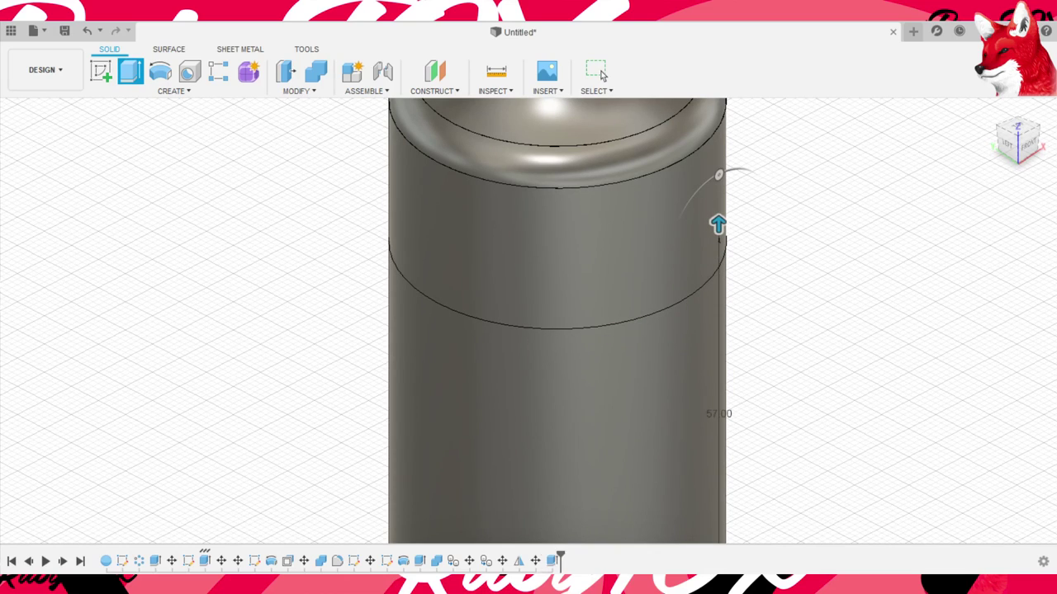
{"action": "middle_click_drag", "start_coordinate": [900, 280], "coordinate": [1043, 462], "text": "shift"}
{"action": "left_click", "coordinate": [1023, 137]}
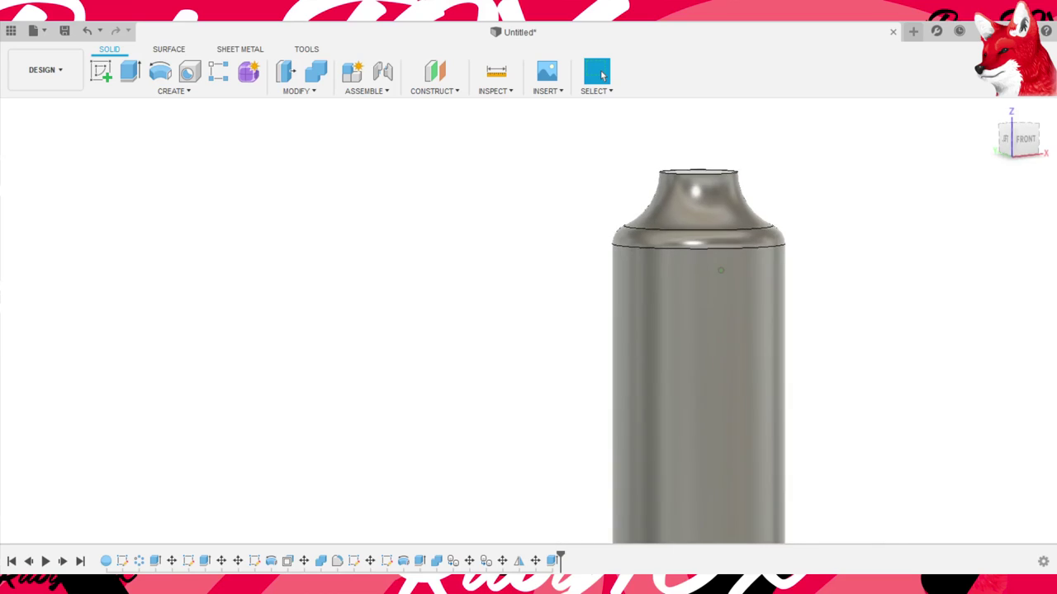
- Pan and zoom to bring the tall cylinder back into view from the front
{"action": "middle_click_drag", "start_coordinate": [1030, 465], "coordinate": [953, 314]}
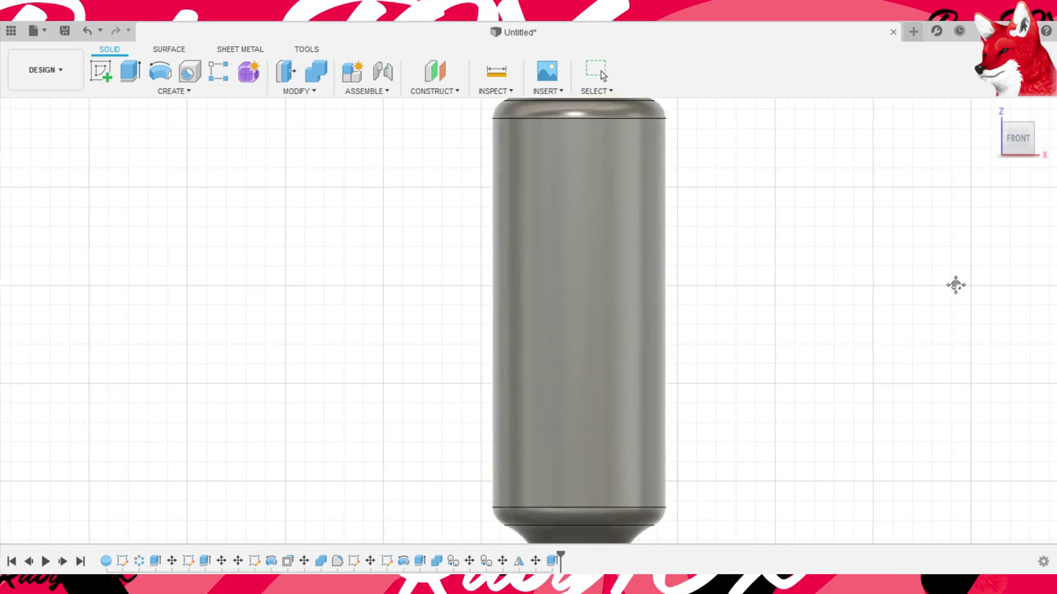
{"action": "scroll", "coordinate": [954, 317], "scroll_direction": "down", "scroll_amount": 1}
{"action": "scroll", "coordinate": [956, 319], "scroll_direction": "down", "scroll_amount": 1}
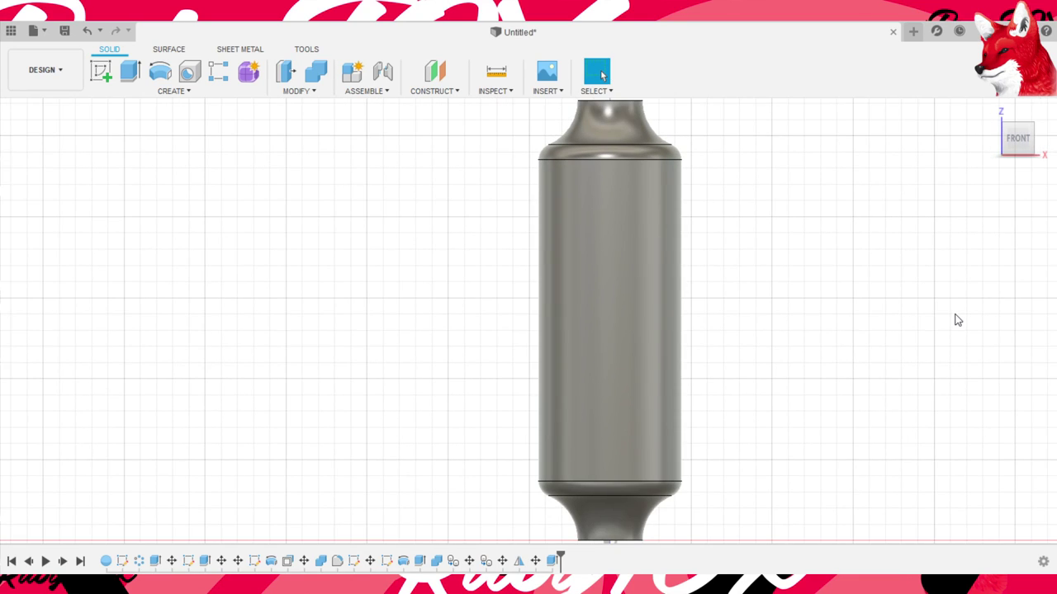
{"action": "scroll", "coordinate": [956, 320], "scroll_direction": "up", "scroll_amount": 1}
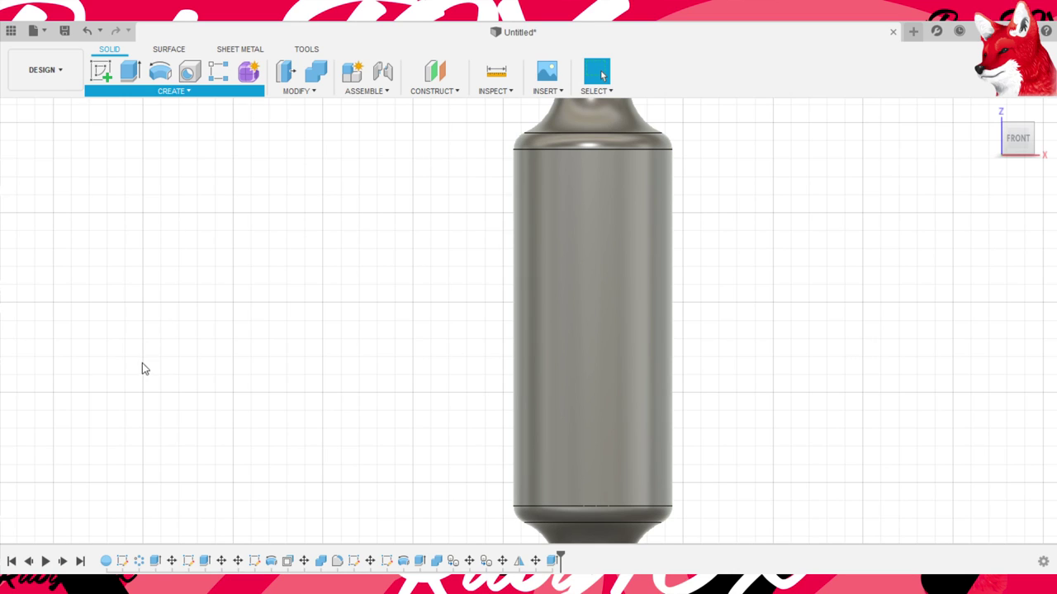
{"action": "scroll", "coordinate": [355, 379], "scroll_direction": "down", "scroll_amount": 2}
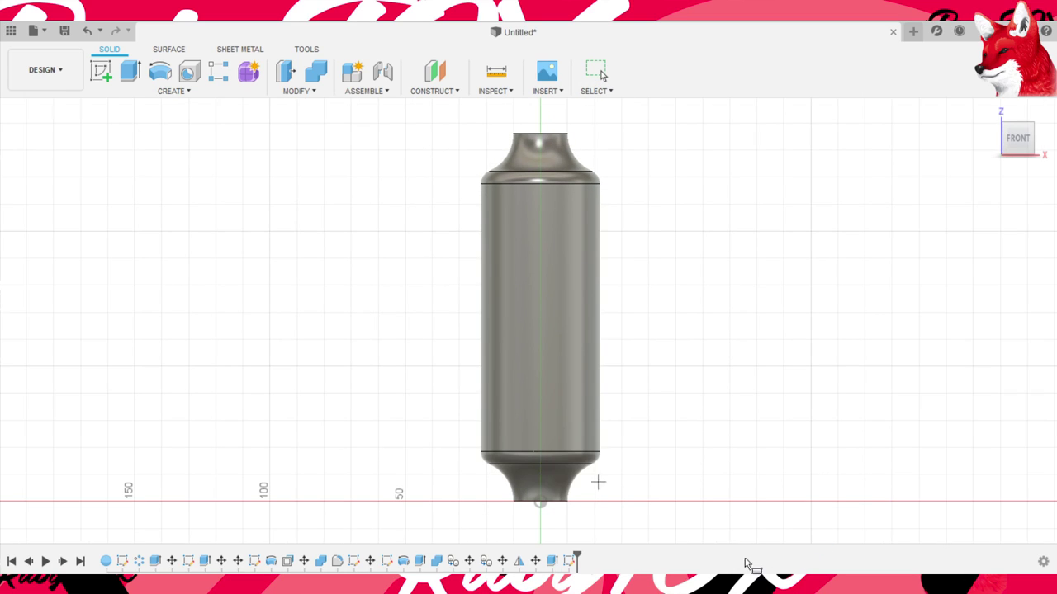
{"action": "scroll", "coordinate": [656, 277], "scroll_direction": "up", "scroll_amount": 1}
{"action": "scroll", "coordinate": [653, 260], "scroll_direction": "up", "scroll_amount": 1}
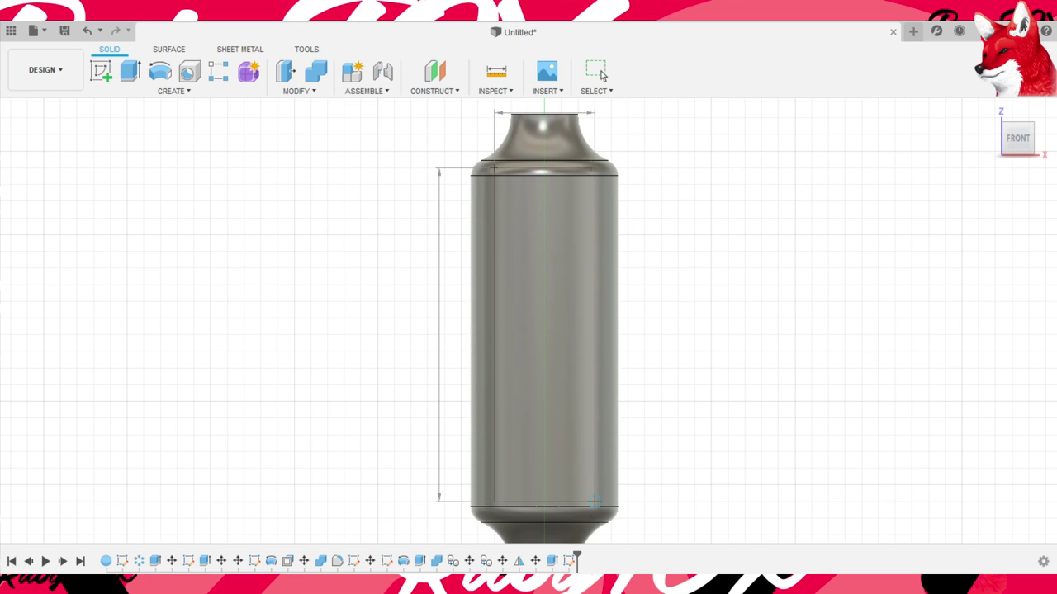
- Place the tall rectangle and extrude it 20 mm into a box column
{"action": "middle_click_drag", "start_coordinate": [594, 485], "coordinate": [592, 464]}
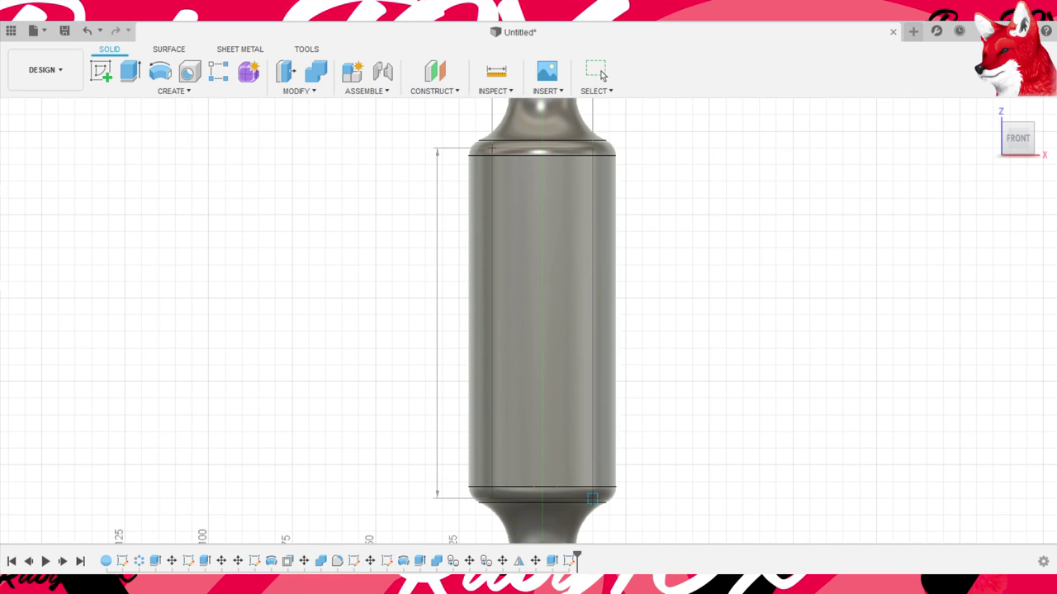
{"action": "left_click", "coordinate": [593, 498]}
{"action": "key", "text": "e"}
{"action": "scroll", "coordinate": [616, 468], "scroll_direction": "down", "scroll_amount": 2}
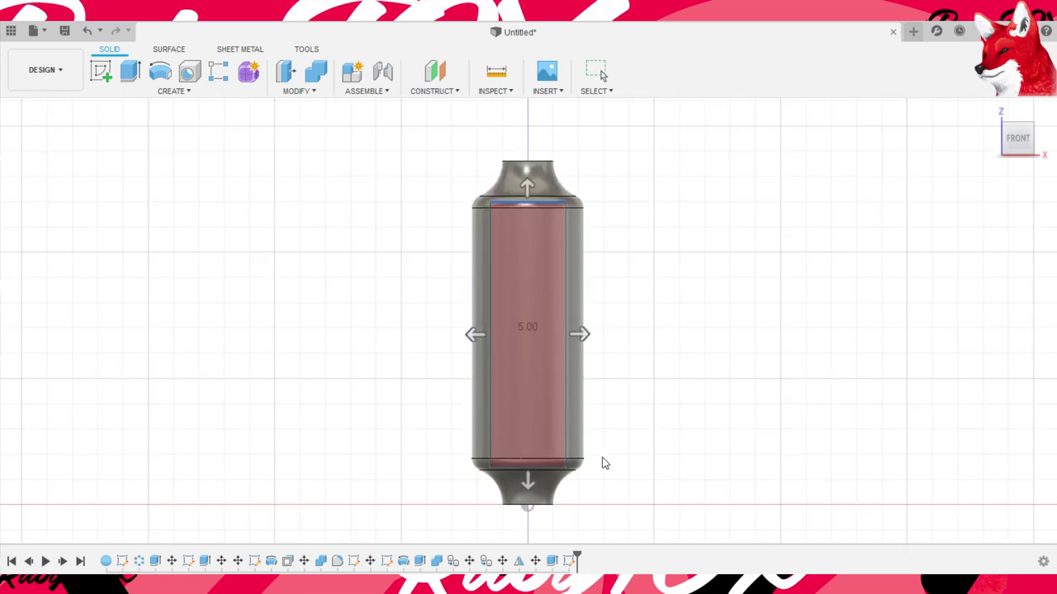
{"action": "mouse_move", "coordinate": [604, 462]}
{"action": "middle_mouse_down", "text": "shift"}
{"action": "mouse_move", "coordinate": [622, 439]}
{"action": "mouse_move", "coordinate": [611, 438]}
{"action": "mouse_move", "coordinate": [625, 441]}
{"action": "middle_mouse_up", "text": "shift"}
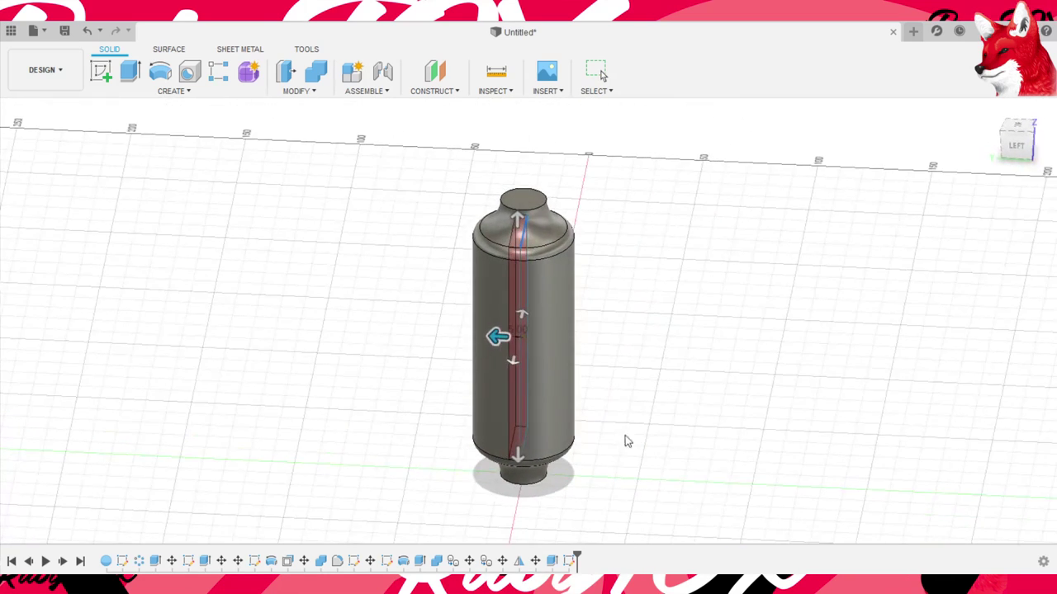
{"action": "left_click_drag", "start_coordinate": [617, 413], "coordinate": [557, 408]}
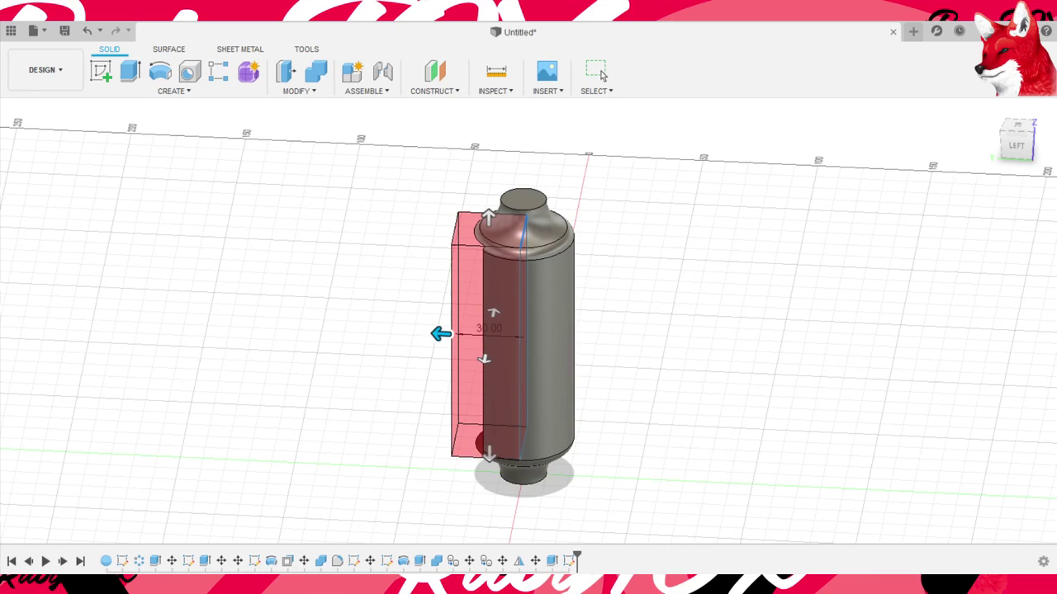
{"action": "key", "text": "Return"}
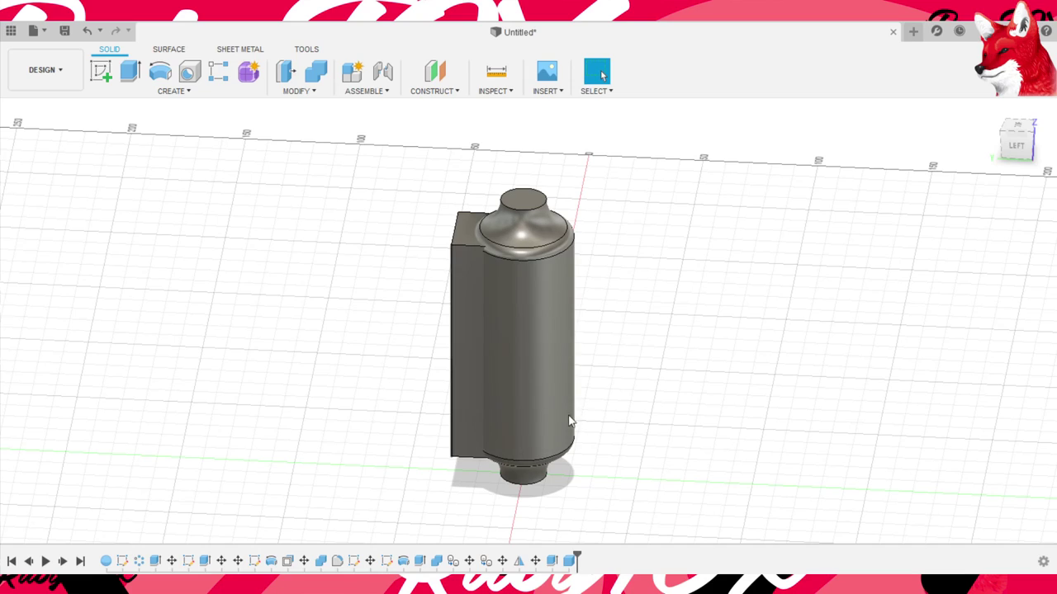
- Slide the box body along the X axis beside the cylinder
{"action": "key", "text": "m"}
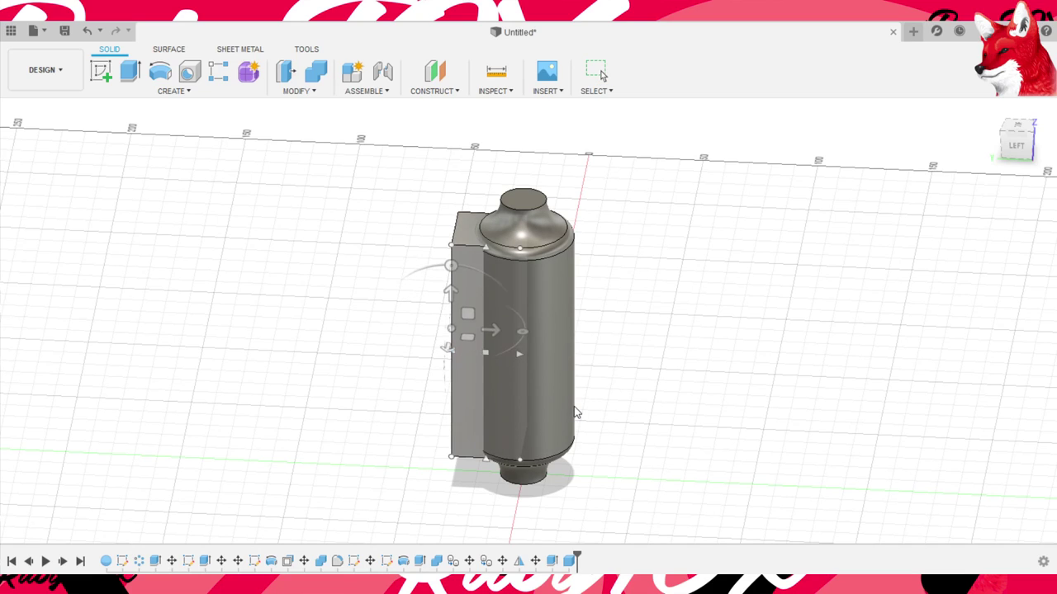
{"action": "left_click_drag", "start_coordinate": [610, 409], "coordinate": [574, 406]}
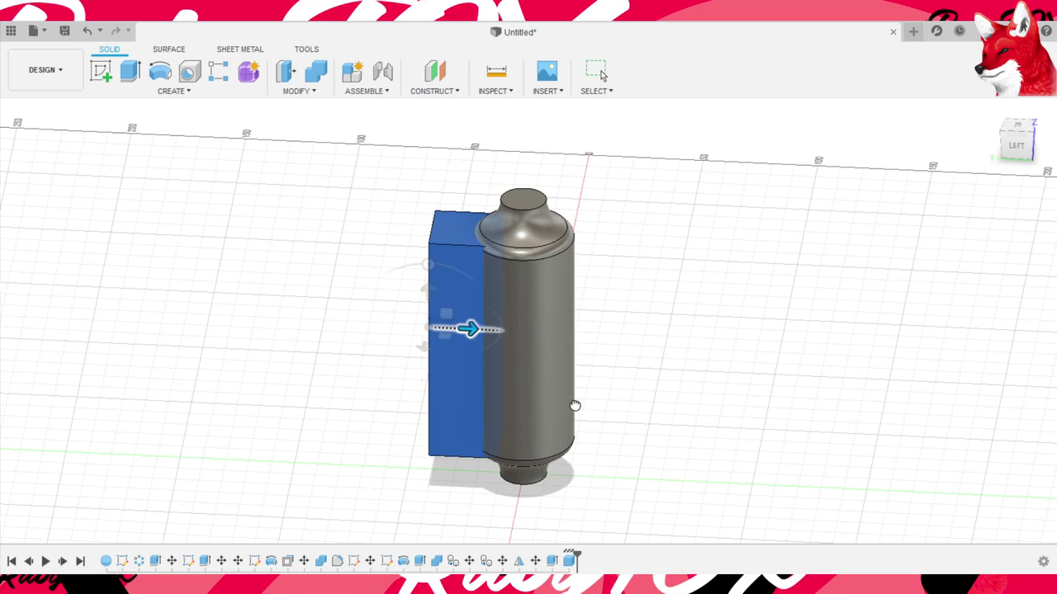
{"action": "scroll", "coordinate": [594, 402], "scroll_direction": "up", "scroll_amount": 3}
{"action": "left_click_drag", "start_coordinate": [596, 405], "coordinate": [564, 407]}
{"action": "mouse_move", "coordinate": [566, 408]}
{"action": "middle_mouse_down", "text": "shift"}
{"action": "mouse_move", "coordinate": [529, 496]}
{"action": "mouse_move", "coordinate": [665, 392]}
{"action": "middle_mouse_up", "text": "shift"}
- Confirm the box's new position and orbit around to inspect the whole model
{"action": "left_click", "coordinate": [600, 72]}
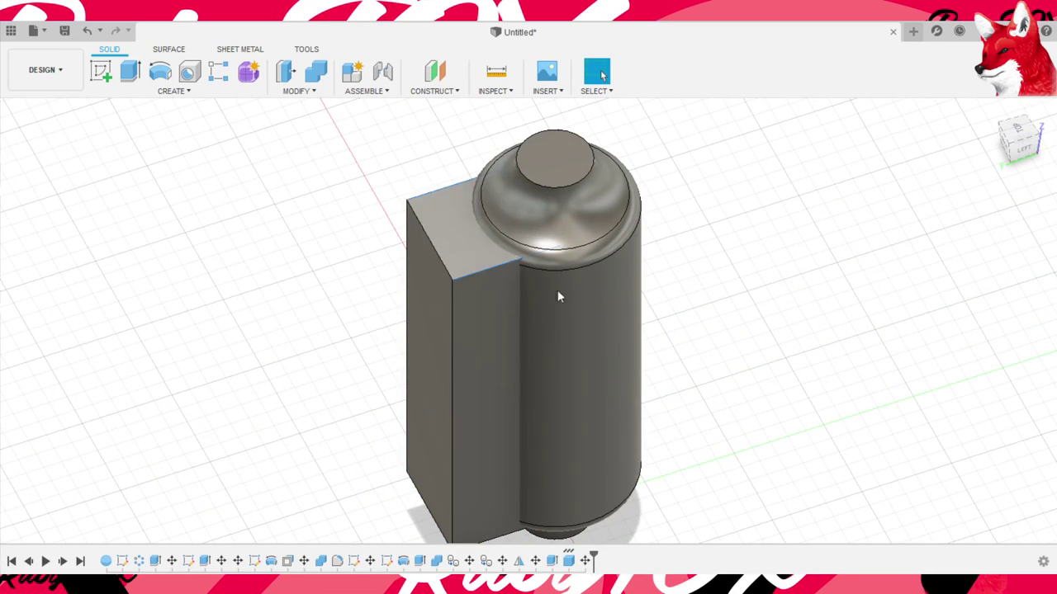
{"action": "mouse_move", "coordinate": [559, 294]}
{"action": "middle_mouse_down", "text": "shift"}
{"action": "mouse_move", "coordinate": [673, 388]}
{"action": "mouse_move", "coordinate": [653, 314]}
{"action": "middle_mouse_up", "text": "shift"}
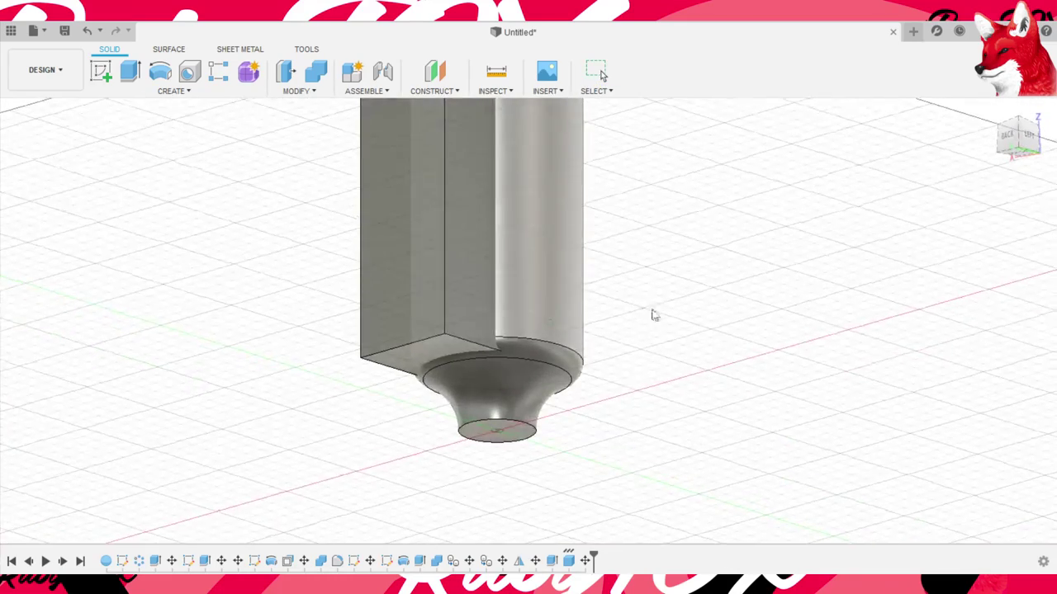
{"action": "mouse_move", "coordinate": [471, 448]}
{"action": "middle_mouse_down", "text": "shift"}
{"action": "mouse_move", "coordinate": [561, 410]}
{"action": "mouse_move", "coordinate": [558, 319]}
{"action": "mouse_move", "coordinate": [553, 352]}
{"action": "mouse_move", "coordinate": [566, 373]}
{"action": "middle_mouse_up", "text": "shift"}
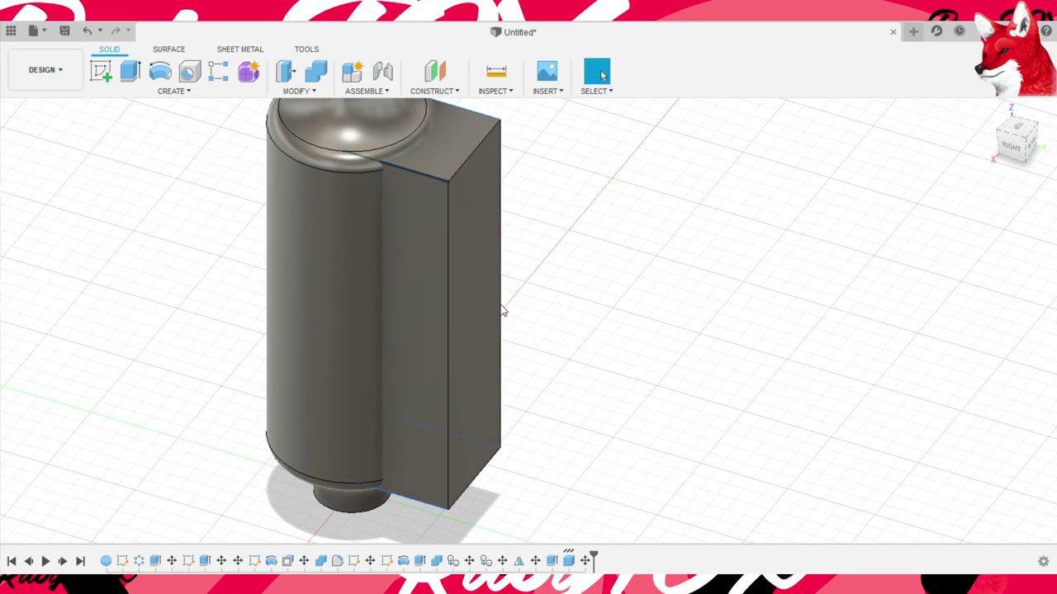
{"action": "mouse_move", "coordinate": [606, 243]}
{"action": "middle_mouse_down", "text": "shift"}
{"action": "mouse_move", "coordinate": [737, 319]}
{"action": "mouse_move", "coordinate": [707, 322]}
{"action": "mouse_move", "coordinate": [627, 295]}
{"action": "mouse_move", "coordinate": [665, 441]}
{"action": "mouse_move", "coordinate": [677, 335]}
{"action": "mouse_move", "coordinate": [708, 365]}
{"action": "mouse_move", "coordinate": [707, 264]}
{"action": "middle_mouse_up", "text": "shift"}
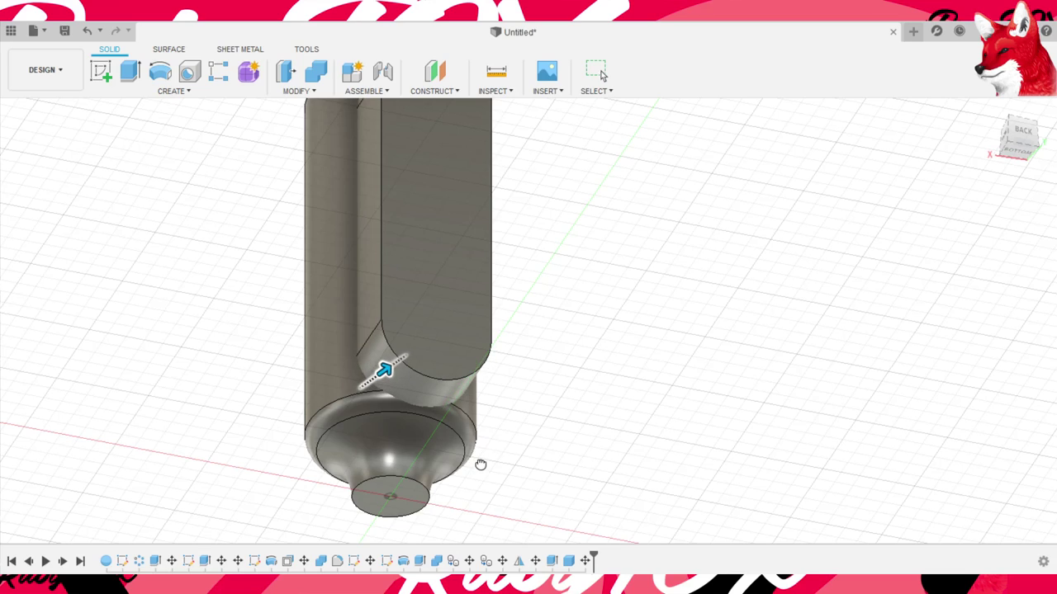
{"action": "mouse_move", "coordinate": [806, 379]}
{"action": "middle_mouse_down", "text": "shift"}
{"action": "mouse_move", "coordinate": [754, 339]}
{"action": "mouse_move", "coordinate": [771, 302]}
{"action": "mouse_move", "coordinate": [764, 316]}
{"action": "mouse_move", "coordinate": [783, 332]}
{"action": "mouse_move", "coordinate": [820, 306]}
{"action": "mouse_move", "coordinate": [790, 293]}
{"action": "mouse_move", "coordinate": [746, 310]}
{"action": "mouse_move", "coordinate": [734, 262]}
{"action": "mouse_move", "coordinate": [742, 311]}
{"action": "mouse_move", "coordinate": [686, 366]}
{"action": "mouse_move", "coordinate": [547, 313]}
{"action": "mouse_move", "coordinate": [732, 361]}
{"action": "mouse_move", "coordinate": [676, 414]}
{"action": "mouse_move", "coordinate": [670, 377]}
{"action": "mouse_move", "coordinate": [658, 394]}
{"action": "mouse_move", "coordinate": [667, 445]}
{"action": "mouse_move", "coordinate": [665, 415]}
{"action": "middle_mouse_up", "text": "shift"}
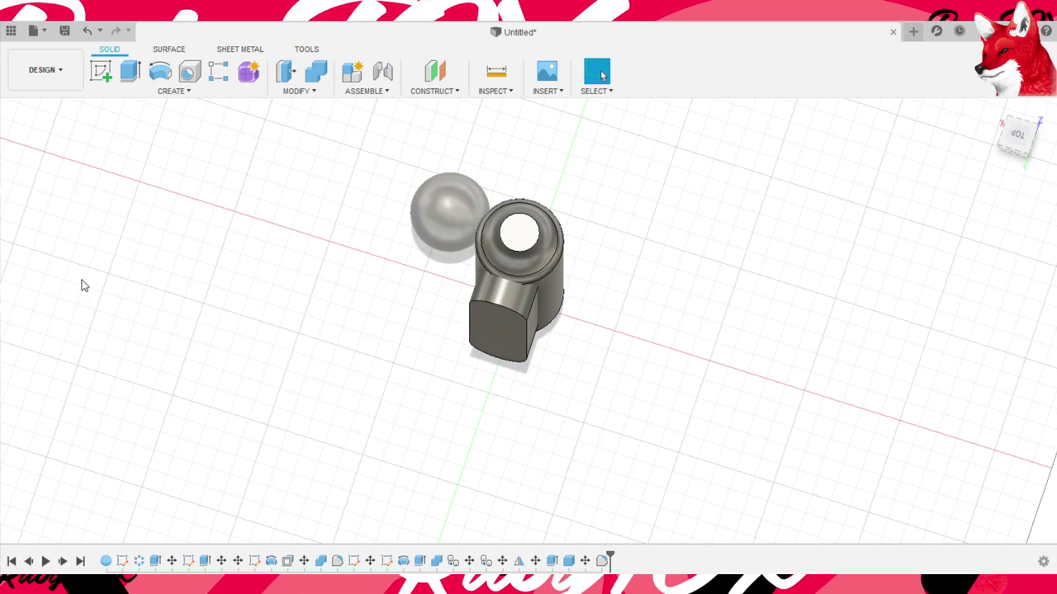
- Move the block around the cylinder's axis so it points into the band, then view from Top
{"action": "mouse_move", "coordinate": [710, 322]}
{"action": "middle_mouse_down", "text": "shift"}
{"action": "mouse_move", "coordinate": [782, 326]}
{"action": "mouse_move", "coordinate": [765, 322]}
{"action": "middle_mouse_up", "text": "shift"}
{"action": "key", "text": "m"}
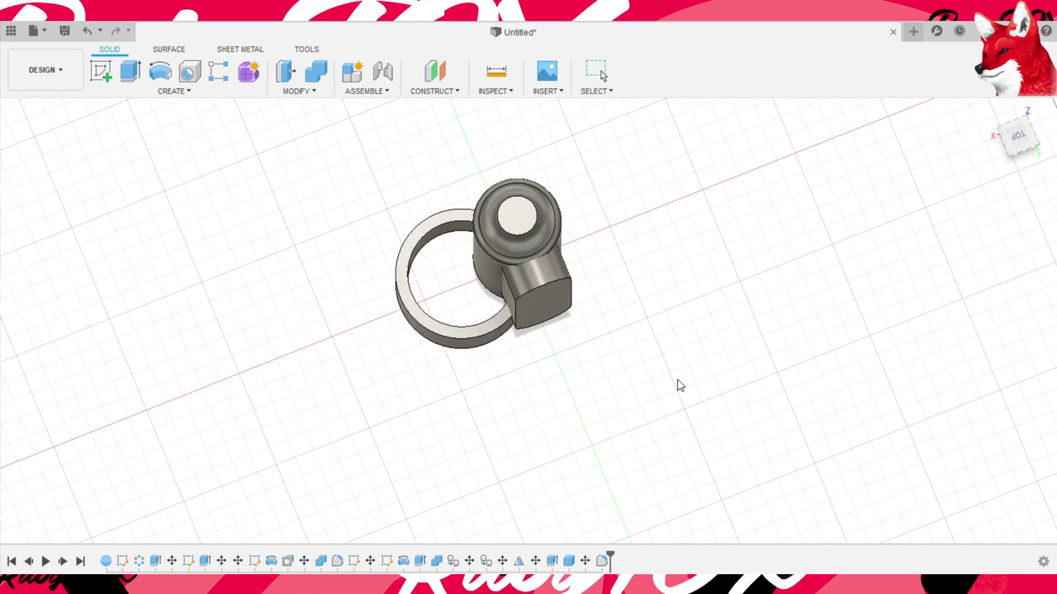
{"action": "key", "text": "Escape"}
{"action": "middle_click_drag", "start_coordinate": [735, 316], "coordinate": [771, 311], "text": "shift"}
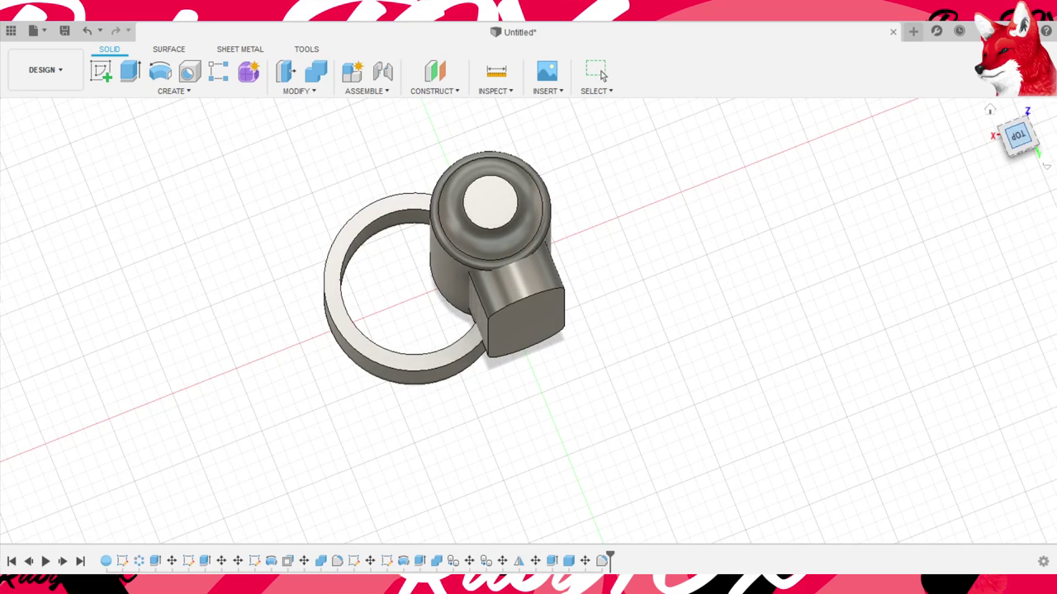
{"action": "key", "text": "m"}
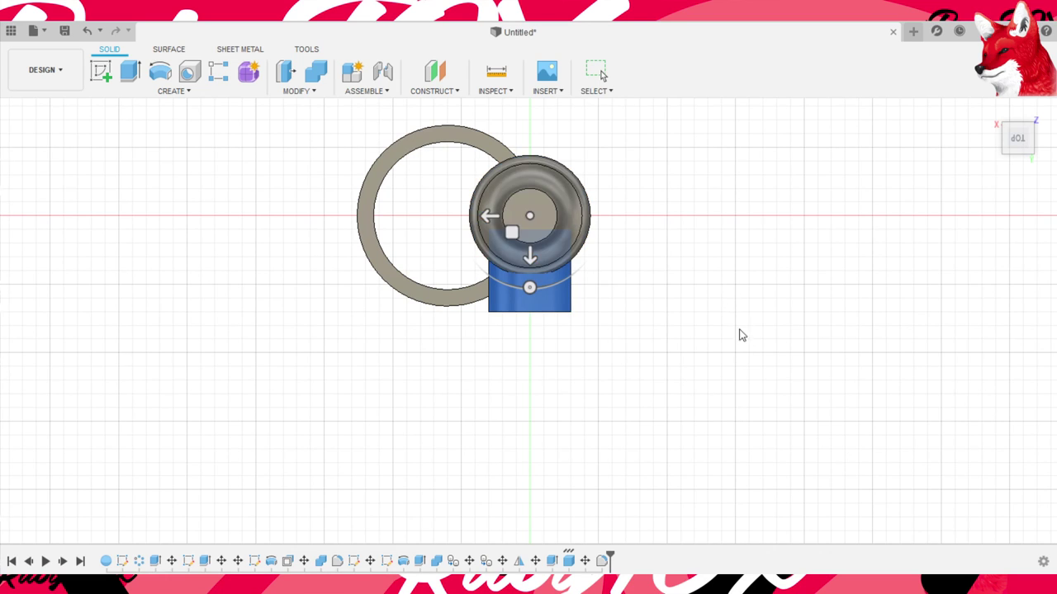
{"action": "mouse_move", "coordinate": [738, 332]}
{"action": "middle_mouse_down", "text": "shift"}
{"action": "mouse_move", "coordinate": [805, 422]}
{"action": "mouse_move", "coordinate": [868, 371]}
{"action": "mouse_move", "coordinate": [844, 412]}
{"action": "middle_mouse_up", "text": "shift"}
{"action": "mouse_move", "coordinate": [703, 226]}
{"action": "left_mouse_down"}
{"action": "mouse_move", "coordinate": [616, 248]}
{"action": "mouse_move", "coordinate": [569, 230]}
{"action": "left_mouse_up"}
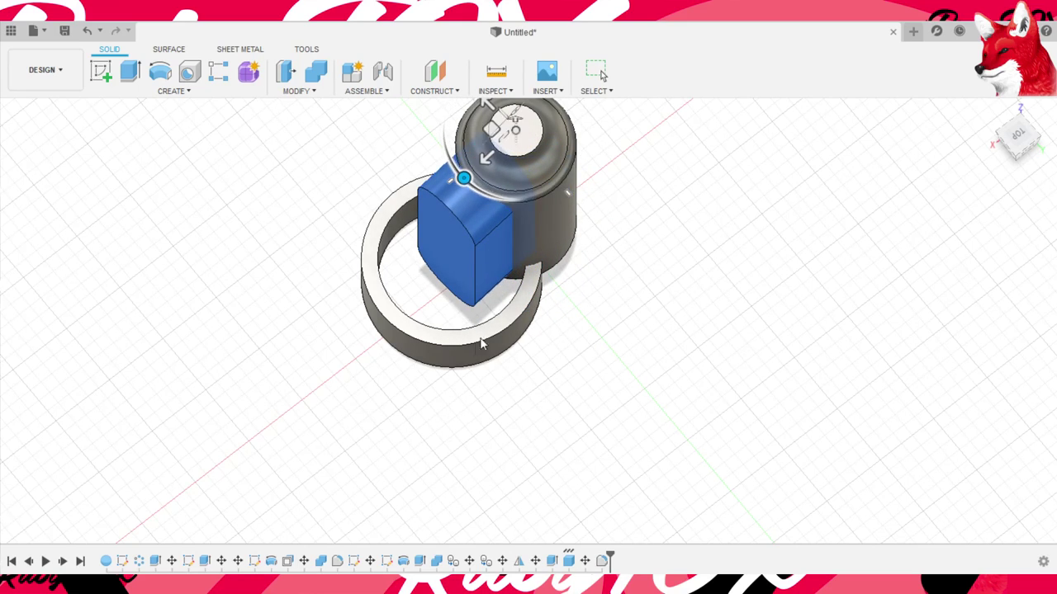
{"action": "mouse_move", "coordinate": [545, 381]}
{"action": "middle_mouse_down", "text": "shift"}
{"action": "mouse_move", "coordinate": [564, 387]}
{"action": "mouse_move", "coordinate": [616, 264]}
{"action": "middle_mouse_up", "text": "shift"}
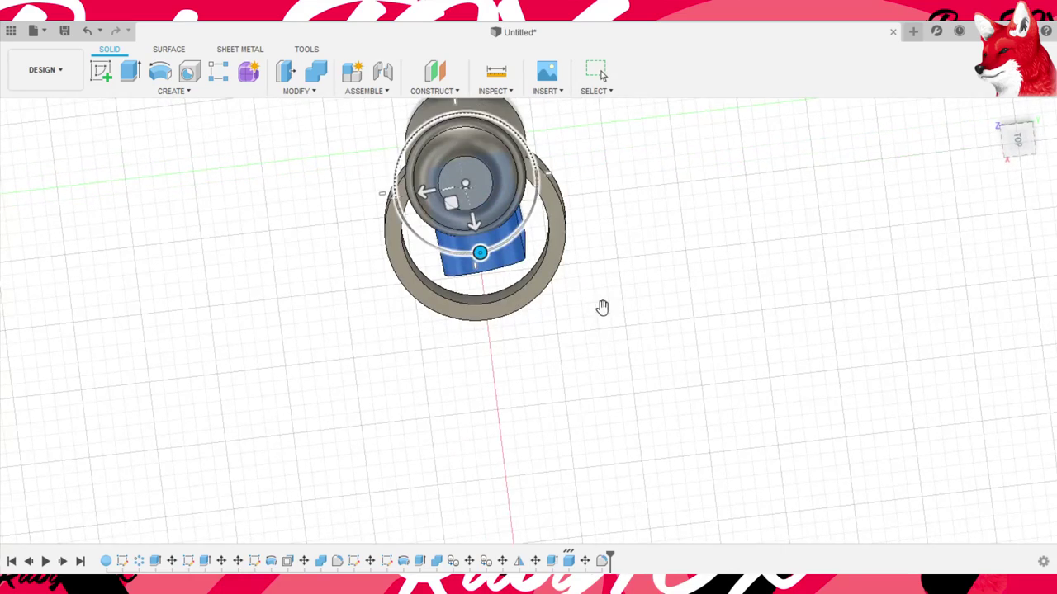
{"action": "mouse_move", "coordinate": [594, 311]}
{"action": "middle_mouse_down", "text": "shift"}
{"action": "mouse_move", "coordinate": [663, 392]}
{"action": "mouse_move", "coordinate": [672, 377]}
{"action": "mouse_move", "coordinate": [767, 370]}
{"action": "mouse_move", "coordinate": [734, 424]}
{"action": "mouse_move", "coordinate": [718, 403]}
{"action": "mouse_move", "coordinate": [655, 379]}
{"action": "mouse_move", "coordinate": [544, 370]}
{"action": "mouse_move", "coordinate": [553, 382]}
{"action": "middle_mouse_up", "text": "shift"}
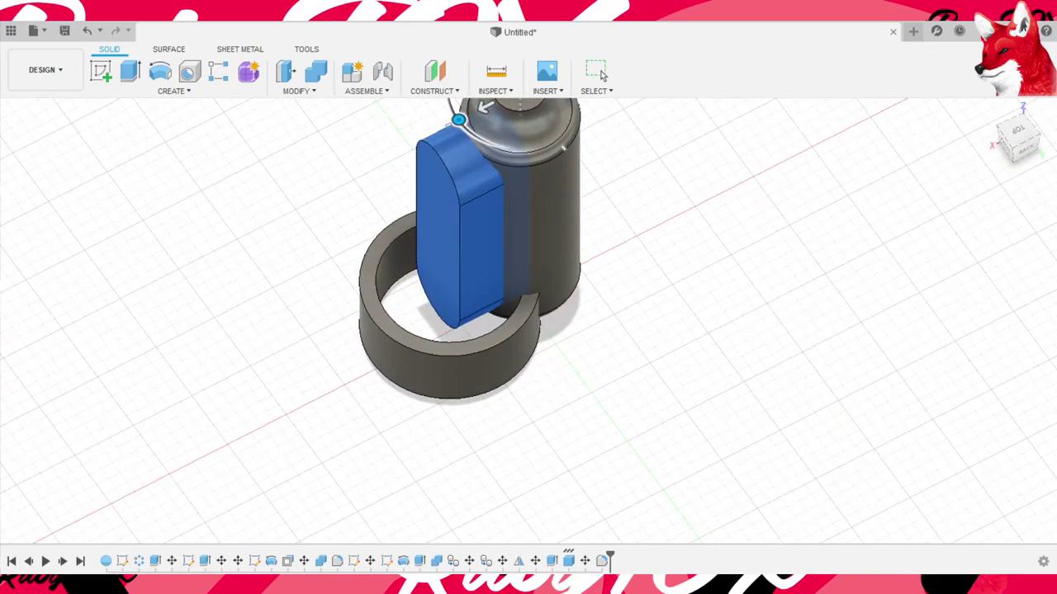
{"action": "mouse_move", "coordinate": [790, 356]}
{"action": "middle_mouse_down", "text": "shift"}
{"action": "mouse_move", "coordinate": [771, 396]}
{"action": "mouse_move", "coordinate": [778, 369]}
{"action": "mouse_move", "coordinate": [752, 396]}
{"action": "mouse_move", "coordinate": [752, 383]}
{"action": "mouse_move", "coordinate": [718, 390]}
{"action": "mouse_move", "coordinate": [726, 392]}
{"action": "middle_mouse_up", "text": "shift"}
{"action": "middle_click_drag", "start_coordinate": [724, 346], "coordinate": [723, 345], "text": "shift"}
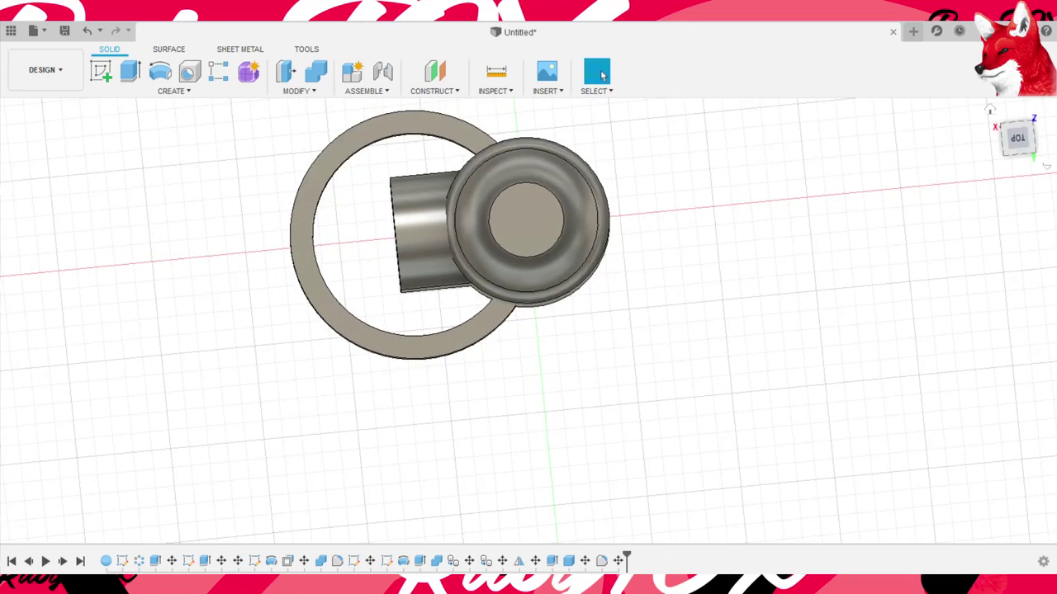
{"action": "left_click", "coordinate": [1017, 138]}
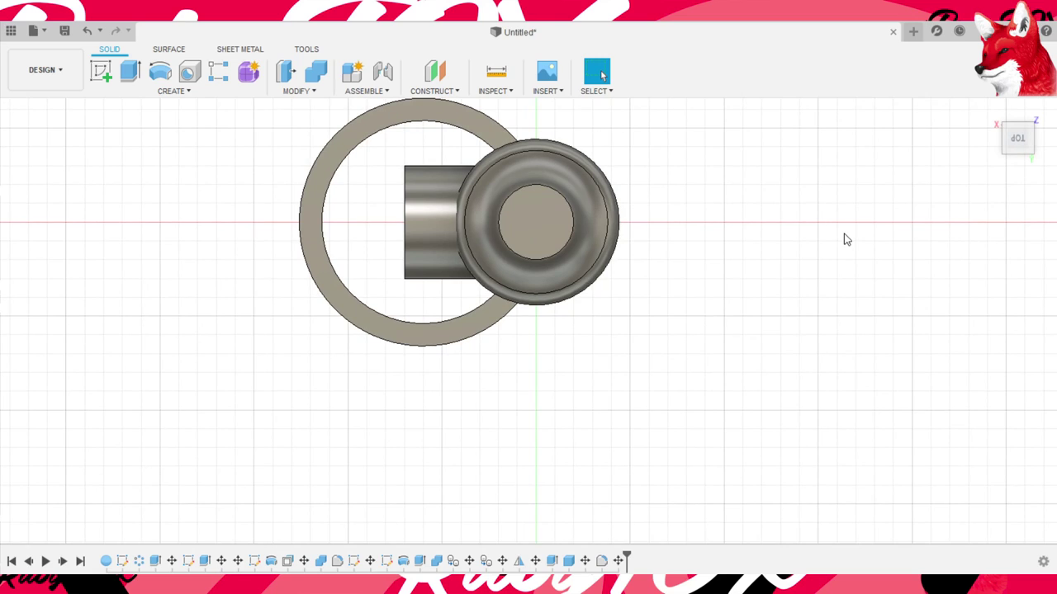
- Pick the setting's circular centre face as the axis and select the block body to copy
{"action": "left_click", "coordinate": [536, 222]}
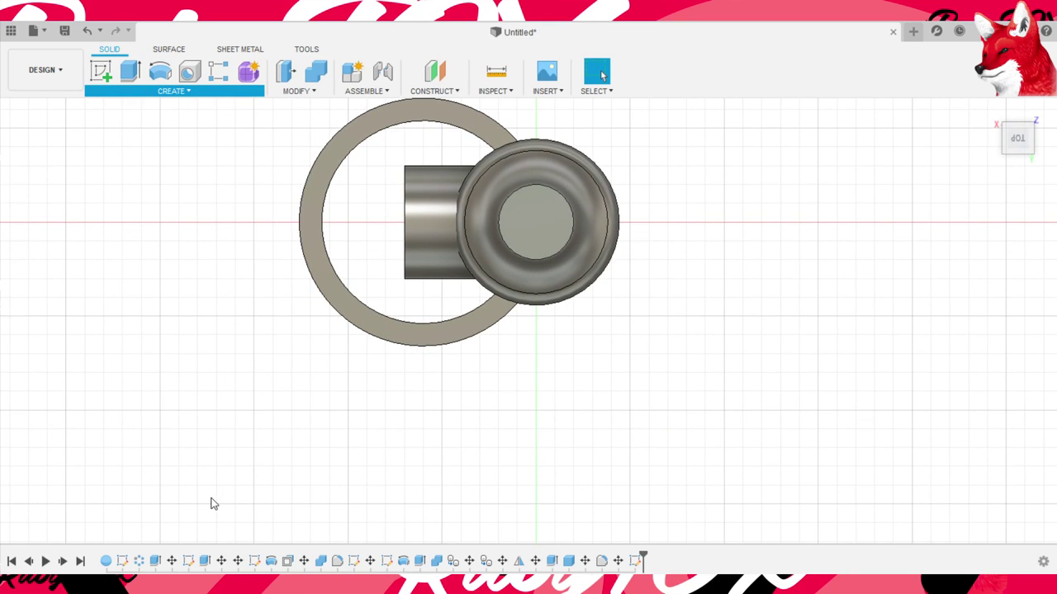
{"action": "left_click", "coordinate": [525, 272]}
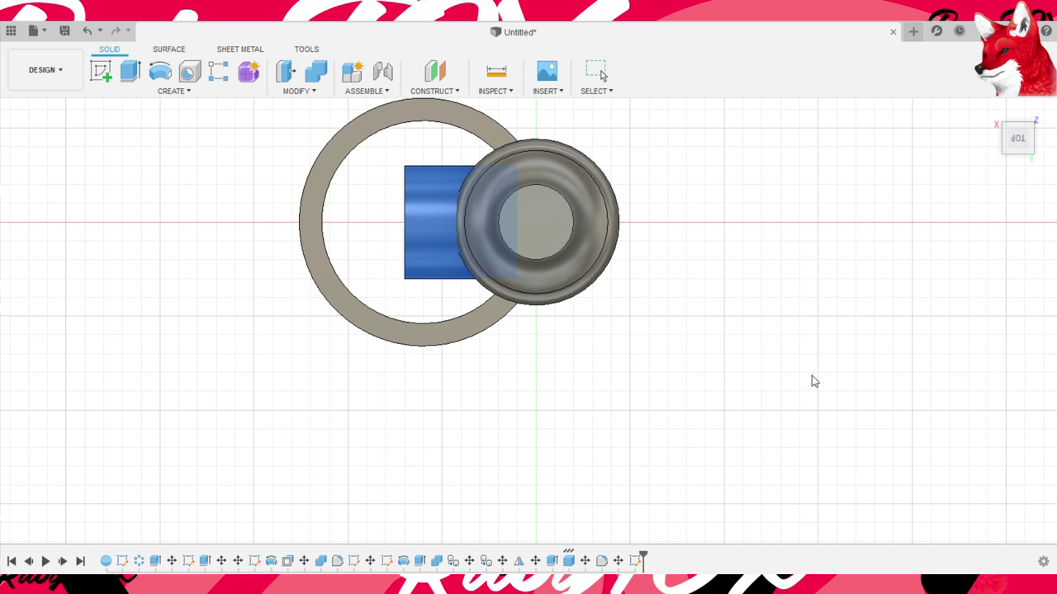
{"action": "middle_click_drag", "start_coordinate": [811, 381], "coordinate": [844, 420], "text": "shift"}
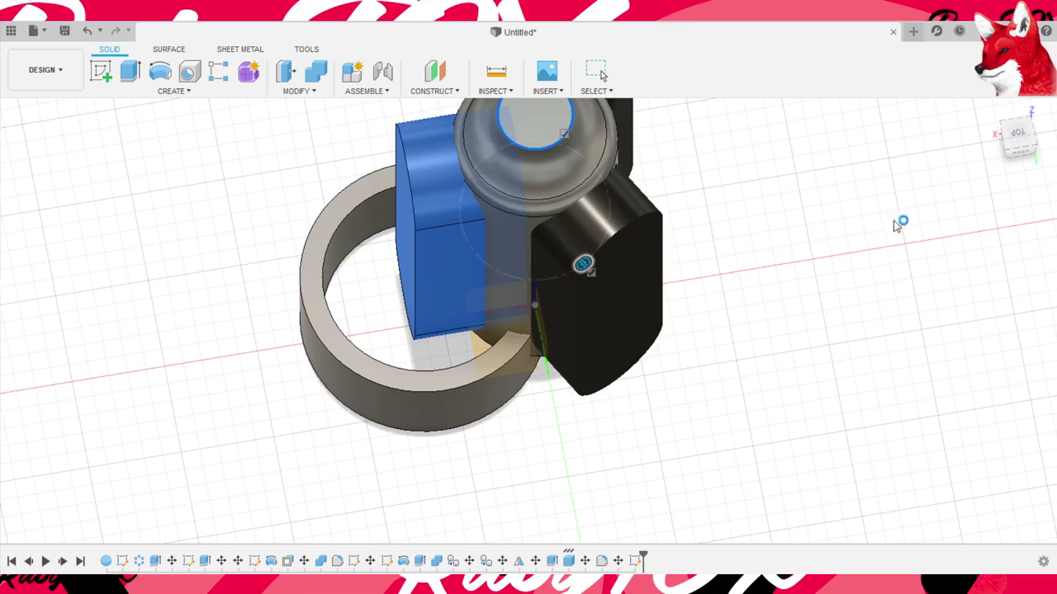
{"action": "mouse_move", "coordinate": [898, 222]}
{"action": "middle_mouse_down", "text": "shift"}
{"action": "mouse_move", "coordinate": [898, 240]}
{"action": "mouse_move", "coordinate": [897, 219]}
{"action": "mouse_move", "coordinate": [726, 169]}
{"action": "mouse_move", "coordinate": [820, 191]}
{"action": "mouse_move", "coordinate": [861, 184]}
{"action": "mouse_move", "coordinate": [880, 148]}
{"action": "mouse_move", "coordinate": [873, 217]}
{"action": "mouse_move", "coordinate": [883, 288]}
{"action": "mouse_move", "coordinate": [929, 295]}
{"action": "mouse_move", "coordinate": [974, 242]}
{"action": "mouse_move", "coordinate": [1026, 231]}
{"action": "mouse_move", "coordinate": [982, 236]}
{"action": "mouse_move", "coordinate": [934, 289]}
{"action": "mouse_move", "coordinate": [915, 281]}
{"action": "mouse_move", "coordinate": [911, 330]}
{"action": "mouse_move", "coordinate": [903, 292]}
{"action": "mouse_move", "coordinate": [856, 339]}
{"action": "mouse_move", "coordinate": [727, 297]}
{"action": "mouse_move", "coordinate": [891, 284]}
{"action": "mouse_move", "coordinate": [870, 349]}
{"action": "mouse_move", "coordinate": [920, 297]}
{"action": "mouse_move", "coordinate": [812, 347]}
{"action": "mouse_move", "coordinate": [825, 349]}
{"action": "mouse_move", "coordinate": [837, 240]}
{"action": "mouse_move", "coordinate": [833, 255]}
{"action": "mouse_move", "coordinate": [866, 297]}
{"action": "mouse_move", "coordinate": [858, 389]}
{"action": "mouse_move", "coordinate": [851, 353]}
{"action": "middle_mouse_up", "text": "shift"}
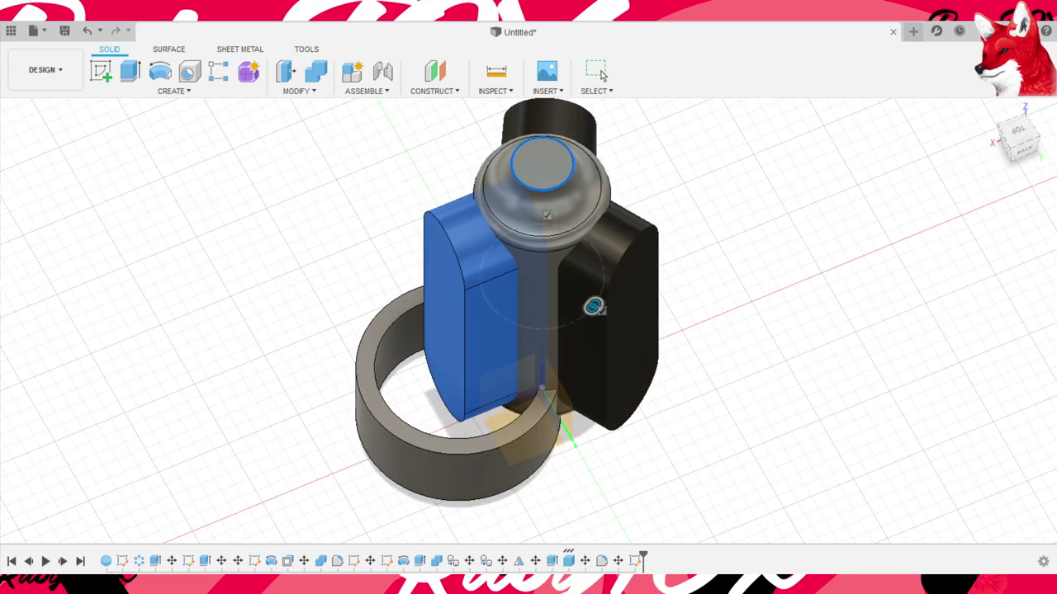
- Finish placing the block copies and start moving the band, viewed from the back
{"action": "left_click", "coordinate": [601, 74]}
{"action": "mouse_move", "coordinate": [956, 431]}
{"action": "middle_mouse_down", "text": "shift"}
{"action": "mouse_move", "coordinate": [958, 396]}
{"action": "mouse_move", "coordinate": [962, 404]}
{"action": "middle_mouse_up", "text": "shift"}
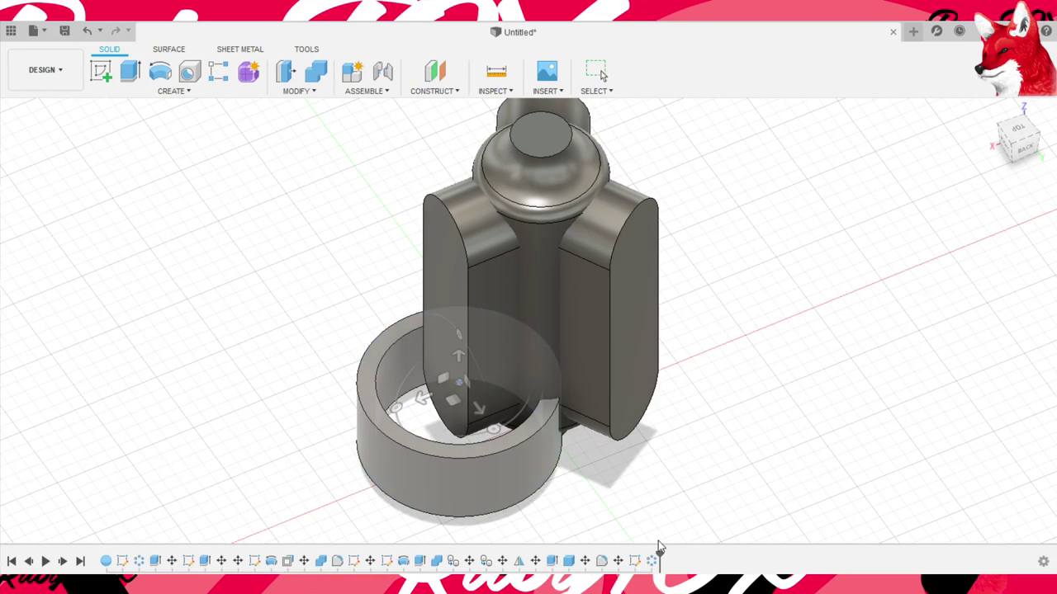
{"action": "mouse_move", "coordinate": [564, 429]}
{"action": "left_mouse_down"}
{"action": "mouse_move", "coordinate": [582, 397]}
{"action": "mouse_move", "coordinate": [583, 346]}
{"action": "left_mouse_up"}
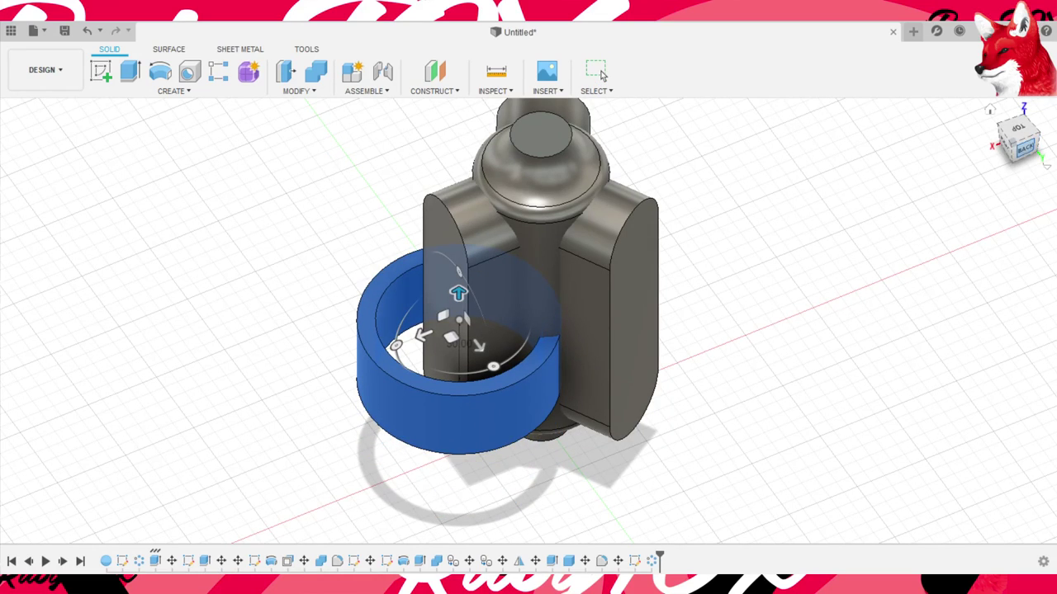
{"action": "left_click", "coordinate": [1026, 149]}
{"action": "middle_click_drag", "start_coordinate": [803, 494], "coordinate": [774, 373]}
{"action": "scroll", "coordinate": [707, 380], "scroll_direction": "up", "scroll_amount": 2}
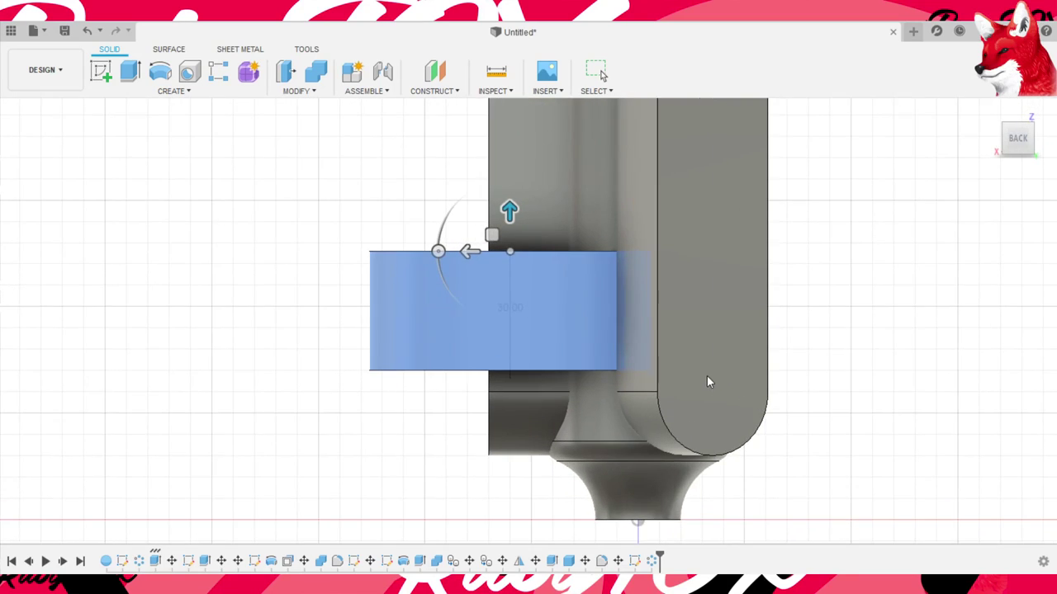
{"action": "scroll", "coordinate": [647, 257], "scroll_direction": "up", "scroll_amount": 2}
- Drag the band's vertical offset up to about 13.40
{"action": "left_click_drag", "start_coordinate": [624, 253], "coordinate": [618, 364]}
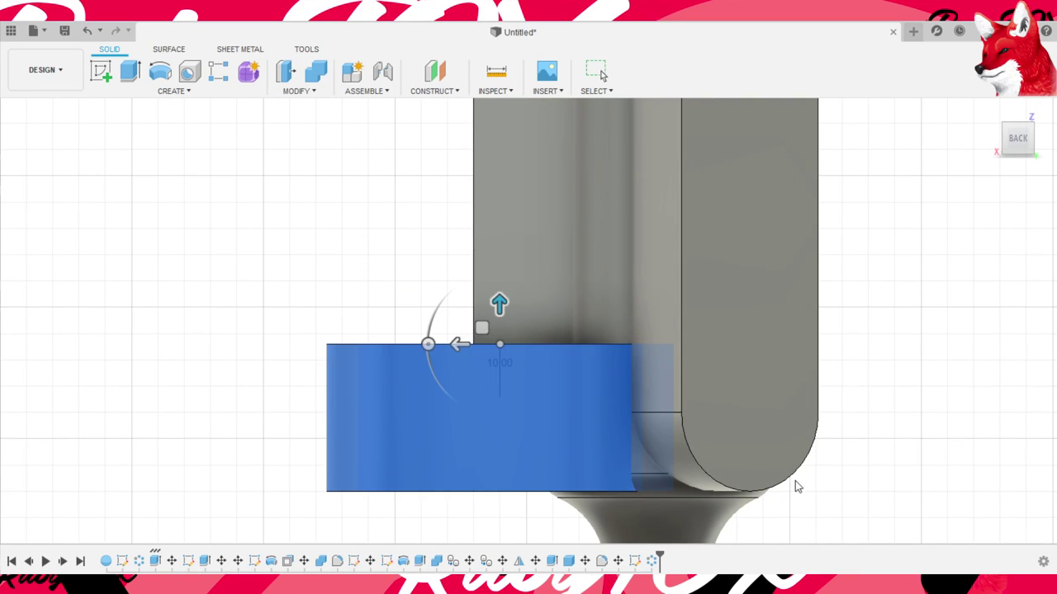
{"action": "middle_click_drag", "start_coordinate": [793, 483], "coordinate": [765, 309]}
{"action": "scroll", "coordinate": [598, 317], "scroll_direction": "down", "scroll_amount": 1}
{"action": "scroll", "coordinate": [599, 322], "scroll_direction": "up", "scroll_amount": 2}
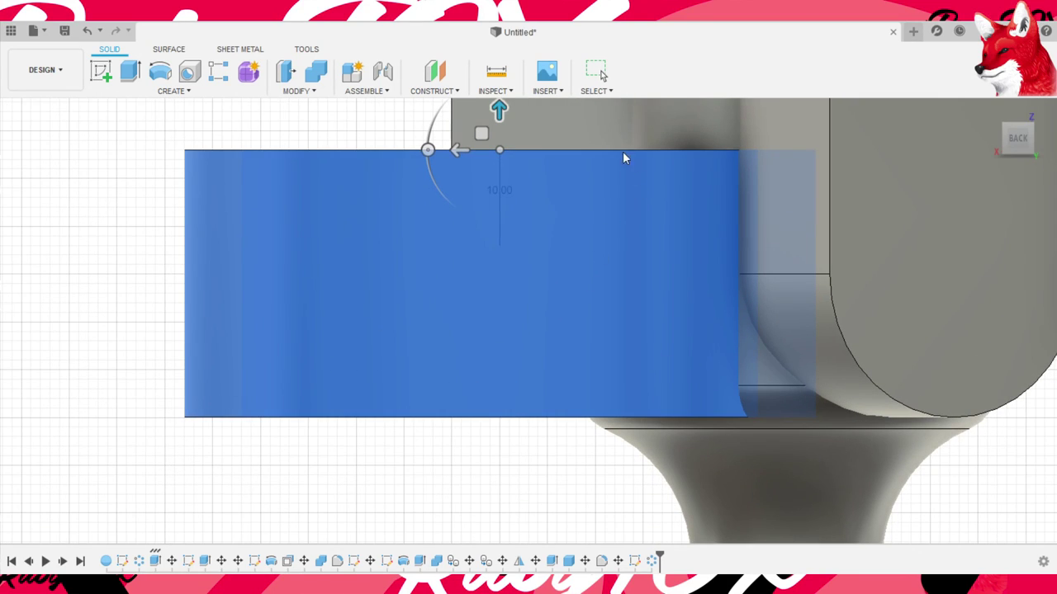
{"action": "left_click_drag", "start_coordinate": [625, 134], "coordinate": [630, 119]}
{"action": "middle_click_drag", "start_coordinate": [617, 225], "coordinate": [584, 276]}
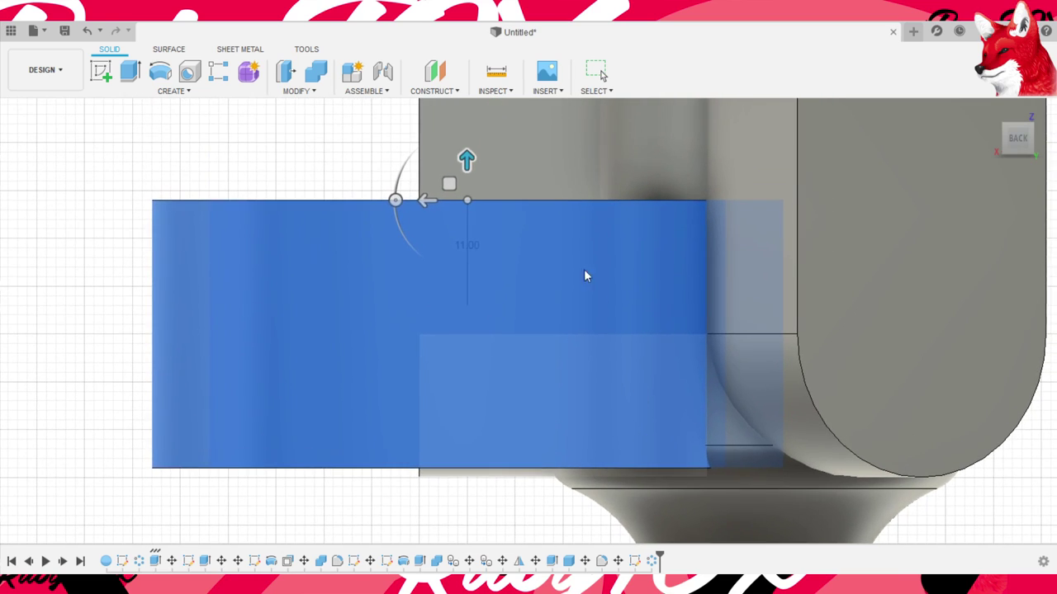
{"action": "mouse_move", "coordinate": [584, 200]}
{"action": "left_mouse_down"}
{"action": "mouse_move", "coordinate": [595, 169]}
{"action": "mouse_move", "coordinate": [584, 223]}
{"action": "left_mouse_up"}
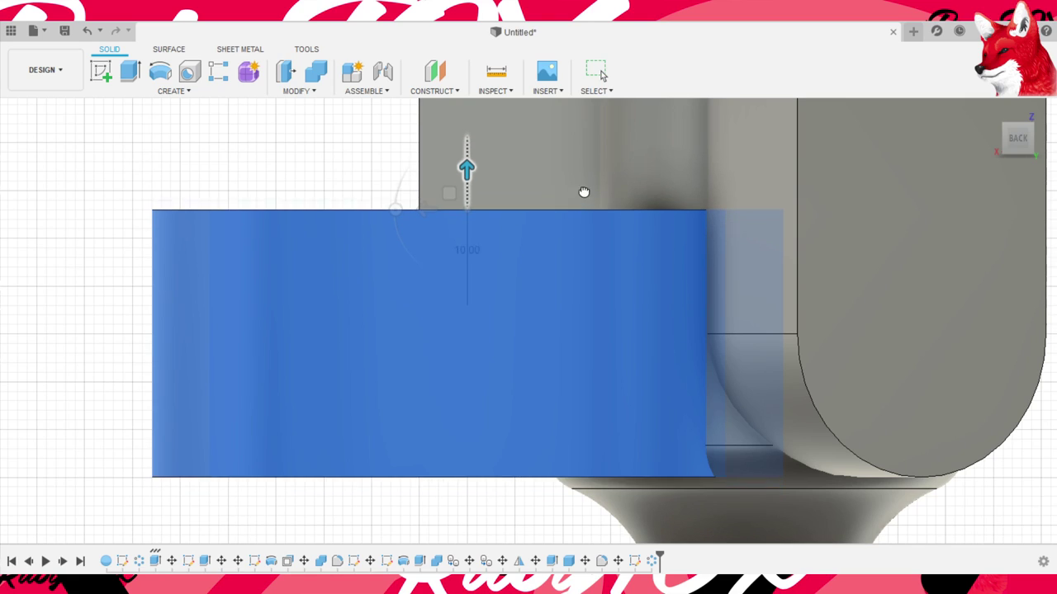
{"action": "left_click_drag", "start_coordinate": [585, 226], "coordinate": [587, 179]}
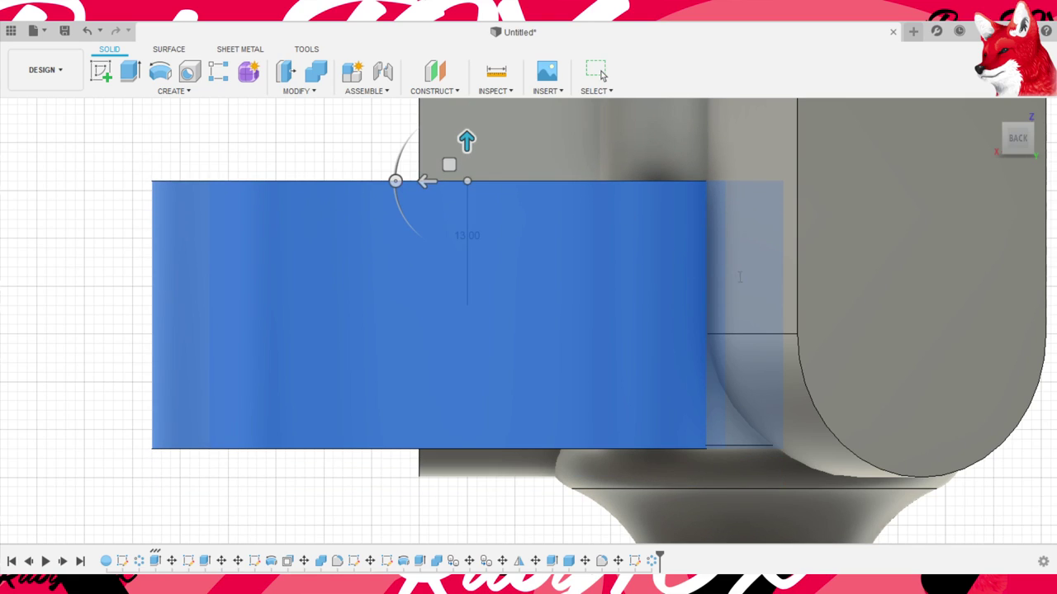
- Confirm the band's raised position and zoom back out
{"action": "right_click", "coordinate": [758, 317]}
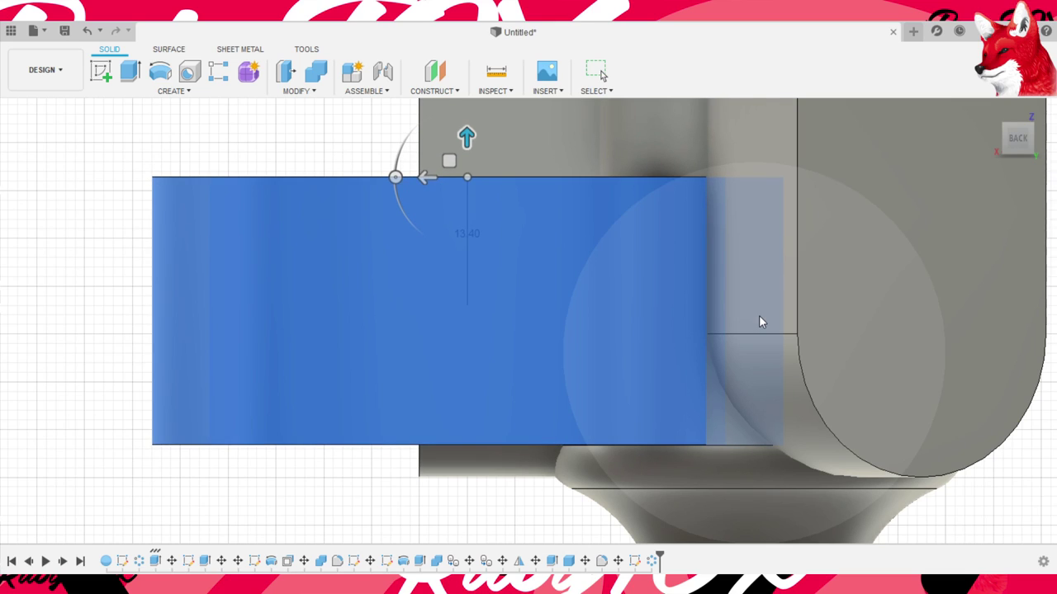
{"action": "scroll", "coordinate": [759, 316], "scroll_direction": "up", "scroll_amount": 5}
{"action": "scroll", "coordinate": [786, 414], "scroll_direction": "up", "scroll_amount": 2}
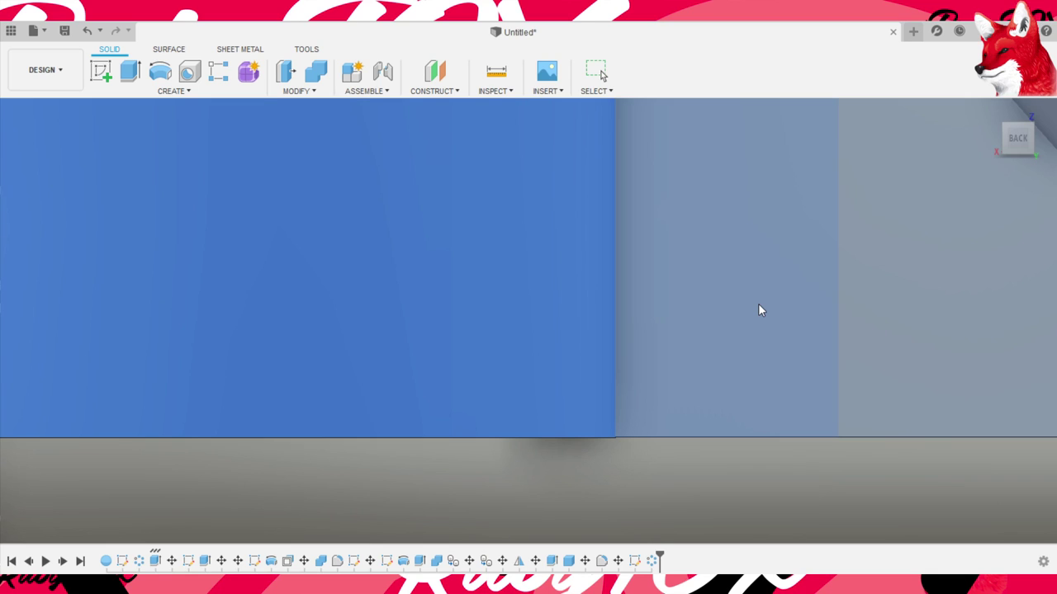
{"action": "key", "text": "Escape"}
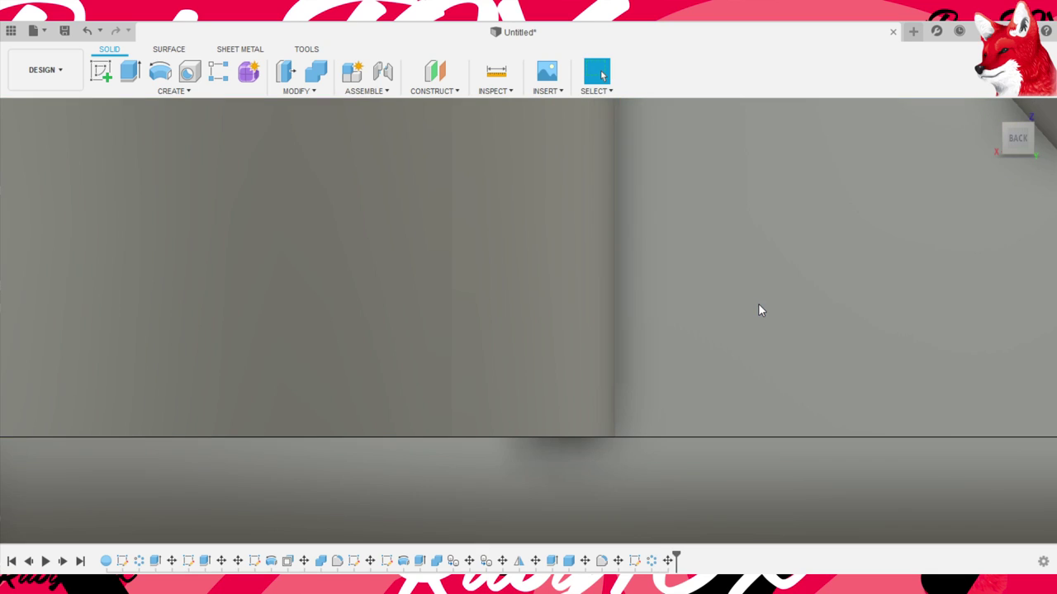
{"action": "scroll", "coordinate": [757, 303], "scroll_direction": "down", "scroll_amount": 3}
{"action": "scroll", "coordinate": [758, 303], "scroll_direction": "down", "scroll_amount": 3}
{"action": "scroll", "coordinate": [757, 303], "scroll_direction": "down", "scroll_amount": 3}
- Try sliding the band further, then cancel the move to restore its position
{"action": "scroll", "coordinate": [758, 316], "scroll_direction": "down", "scroll_amount": 2}
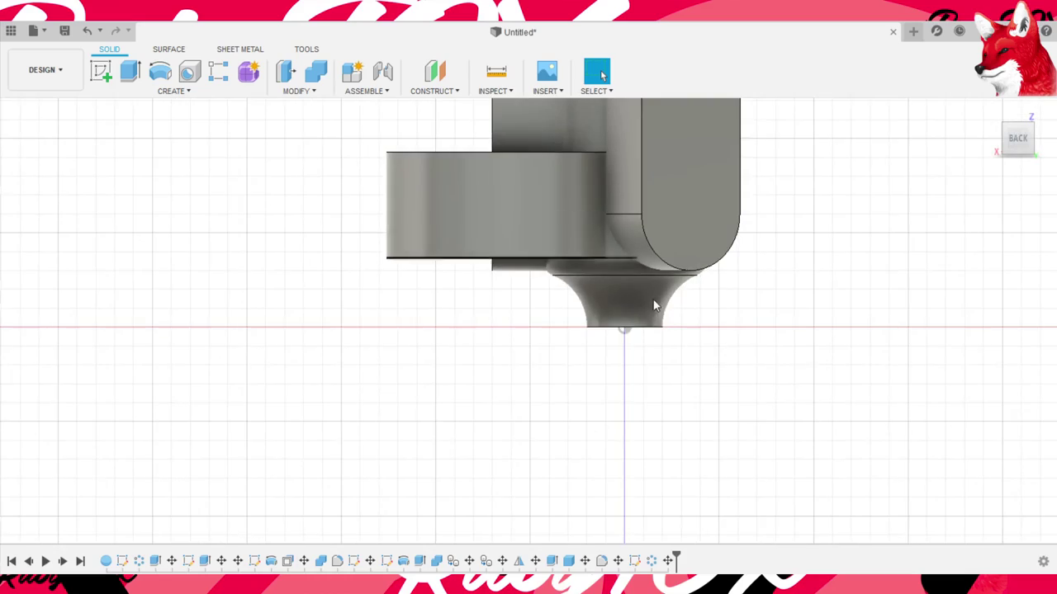
{"action": "mouse_move", "coordinate": [655, 302]}
{"action": "middle_mouse_down", "text": "shift"}
{"action": "mouse_move", "coordinate": [733, 360]}
{"action": "mouse_move", "coordinate": [781, 335]}
{"action": "mouse_move", "coordinate": [743, 363]}
{"action": "mouse_move", "coordinate": [734, 314]}
{"action": "mouse_move", "coordinate": [911, 283]}
{"action": "mouse_move", "coordinate": [892, 321]}
{"action": "mouse_move", "coordinate": [804, 372]}
{"action": "mouse_move", "coordinate": [814, 323]}
{"action": "mouse_move", "coordinate": [771, 316]}
{"action": "mouse_move", "coordinate": [628, 523]}
{"action": "mouse_move", "coordinate": [641, 533]}
{"action": "mouse_move", "coordinate": [774, 382]}
{"action": "mouse_move", "coordinate": [771, 322]}
{"action": "mouse_move", "coordinate": [848, 310]}
{"action": "mouse_move", "coordinate": [873, 342]}
{"action": "middle_mouse_up", "text": "shift"}
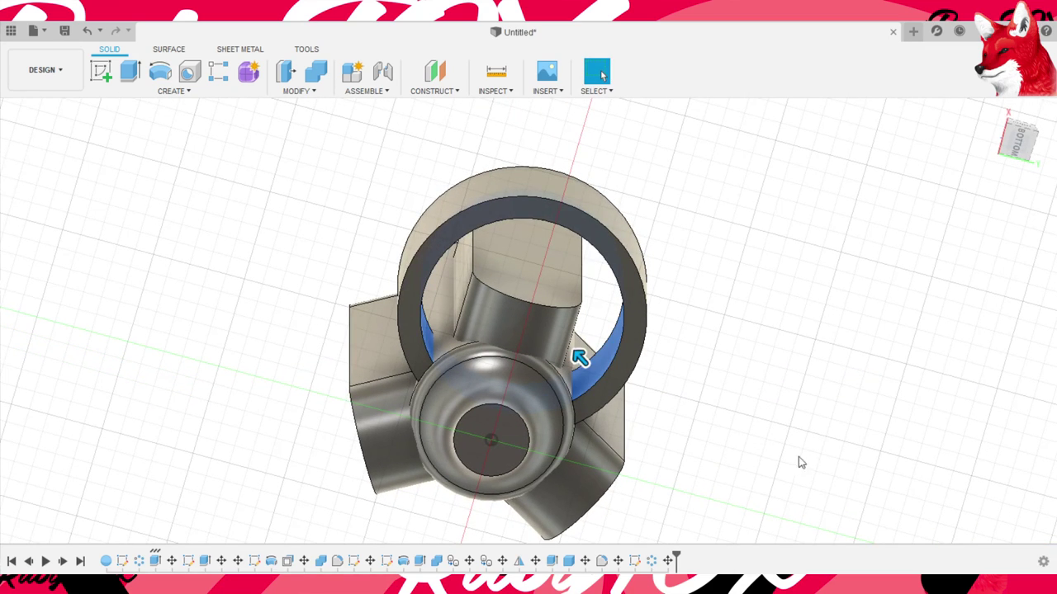
{"action": "middle_click_drag", "start_coordinate": [895, 387], "coordinate": [889, 319], "text": "shift"}
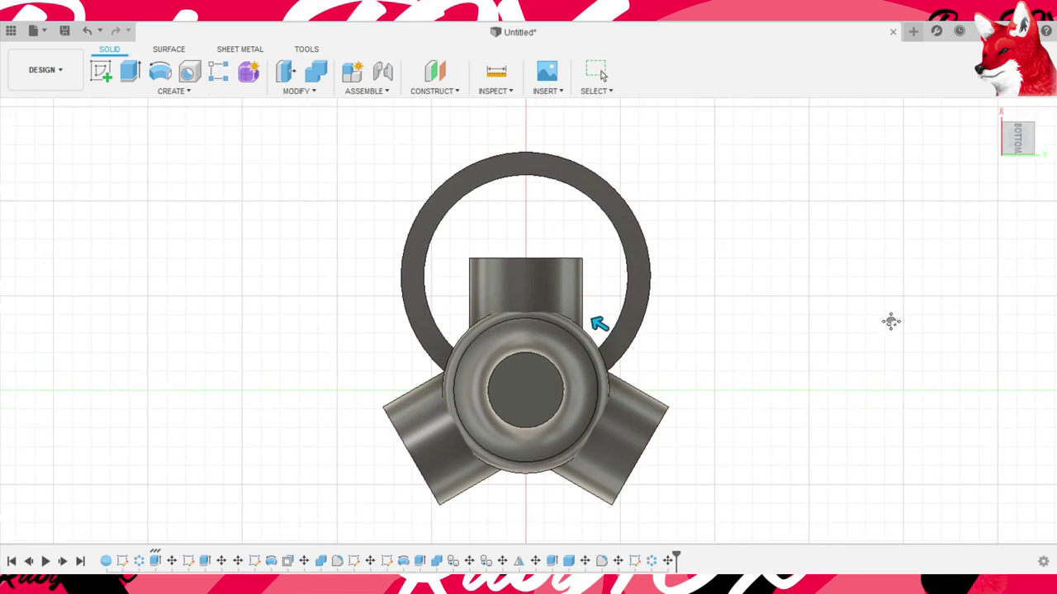
{"action": "scroll", "coordinate": [769, 328], "scroll_direction": "up", "scroll_amount": 3}
{"action": "mouse_move", "coordinate": [776, 373]}
{"action": "left_mouse_down"}
{"action": "mouse_move", "coordinate": [753, 345]}
{"action": "mouse_move", "coordinate": [851, 404]}
{"action": "left_mouse_up"}
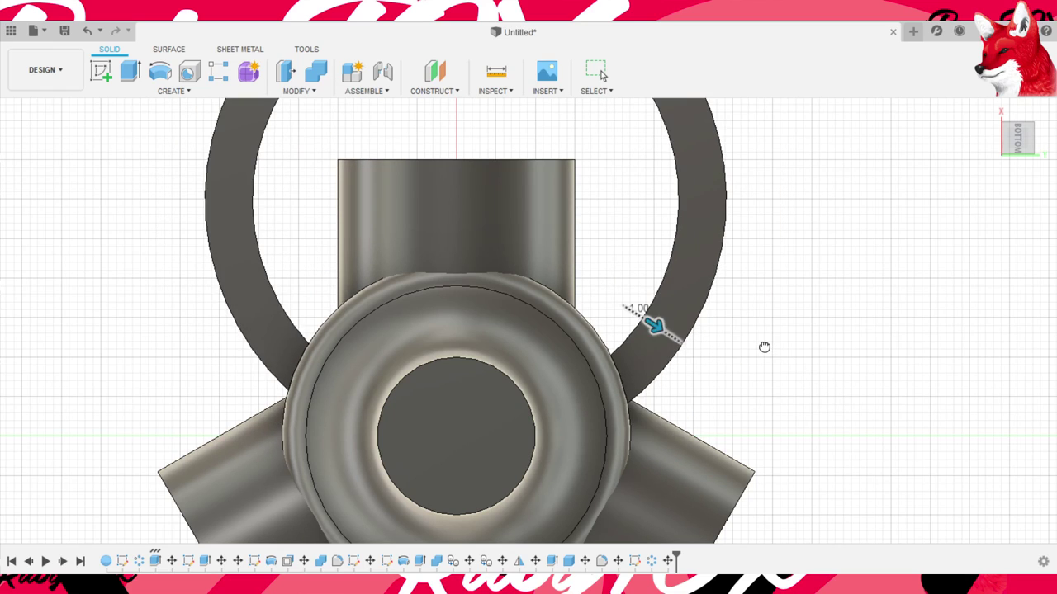
{"action": "mouse_move", "coordinate": [799, 370]}
{"action": "left_mouse_down"}
{"action": "mouse_move", "coordinate": [619, 255]}
{"action": "mouse_move", "coordinate": [565, 234]}
{"action": "left_mouse_up"}
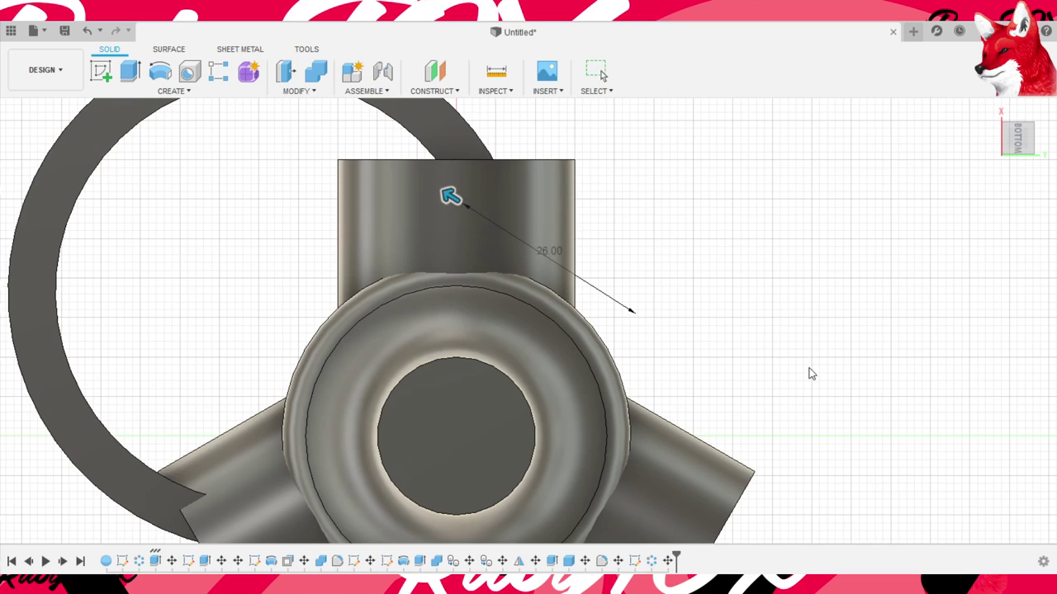
{"action": "key", "text": "Escape"}
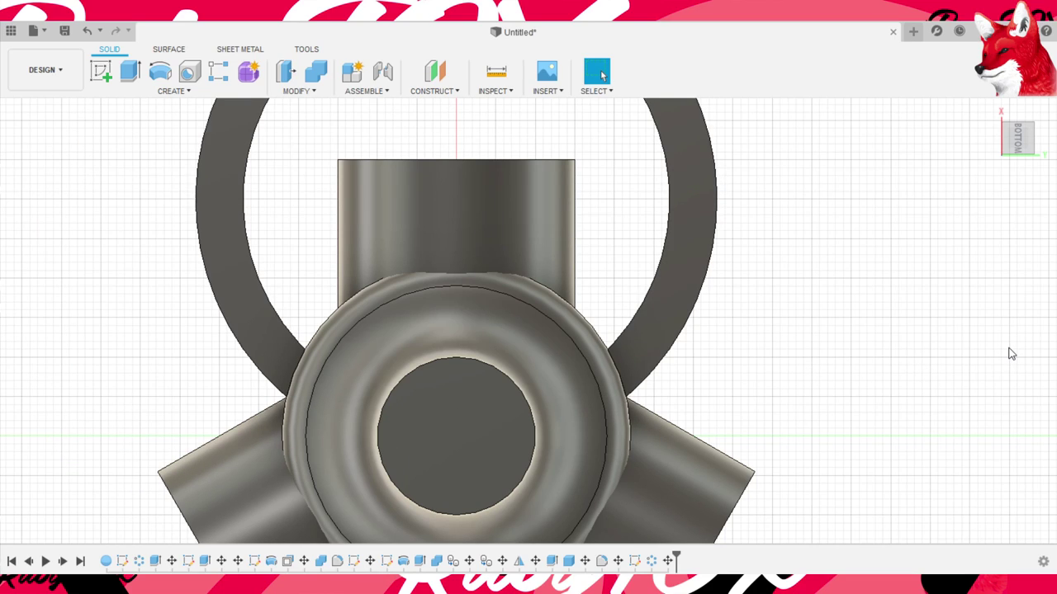
- Check the sphere bodies with two undos and redos, then delete the circular band
{"action": "scroll", "coordinate": [1012, 354], "scroll_direction": "down", "scroll_amount": 3}
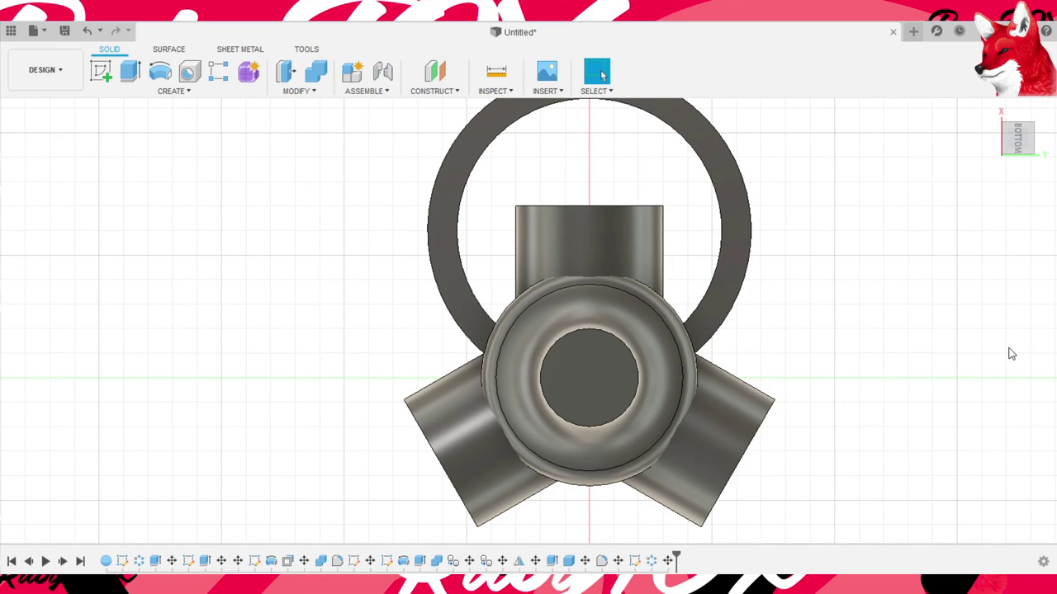
{"action": "key", "text": "ctrl+z"}
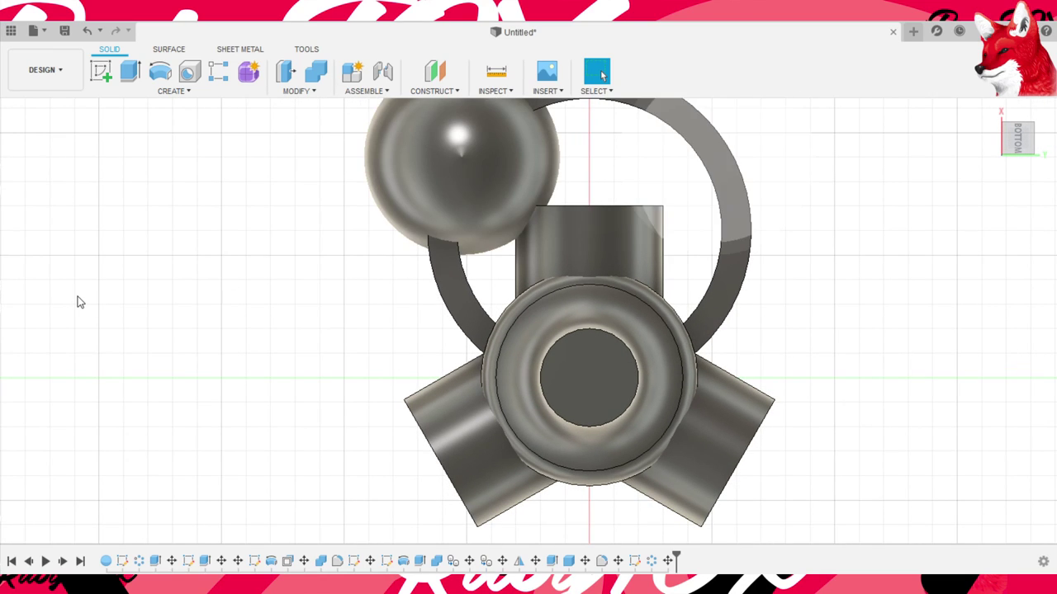
{"action": "key", "text": "ctrl+z"}
{"action": "key", "text": "ctrl+z"}
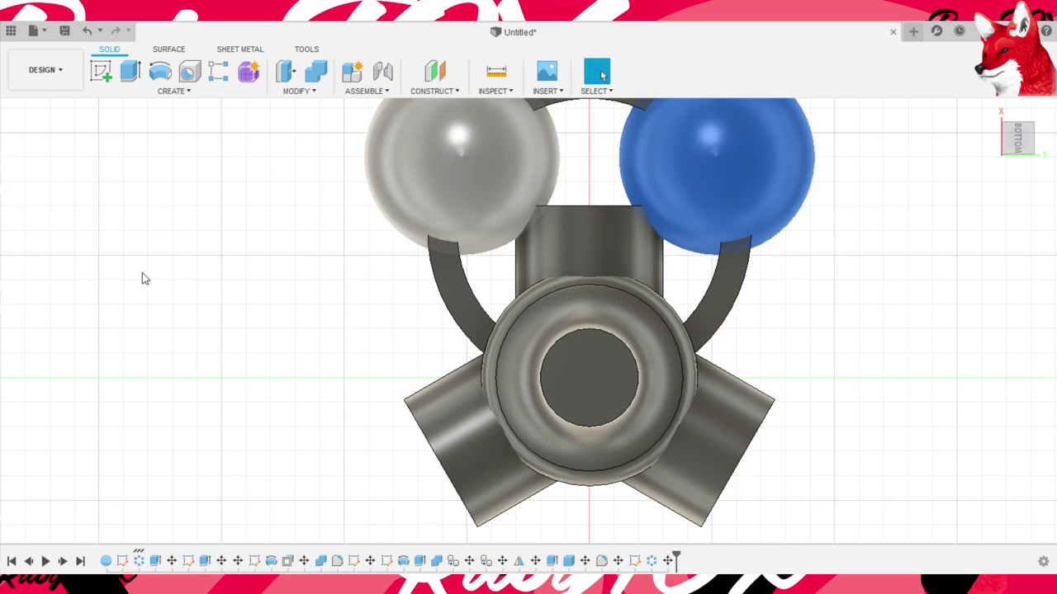
{"action": "key", "text": "ctrl+y"}
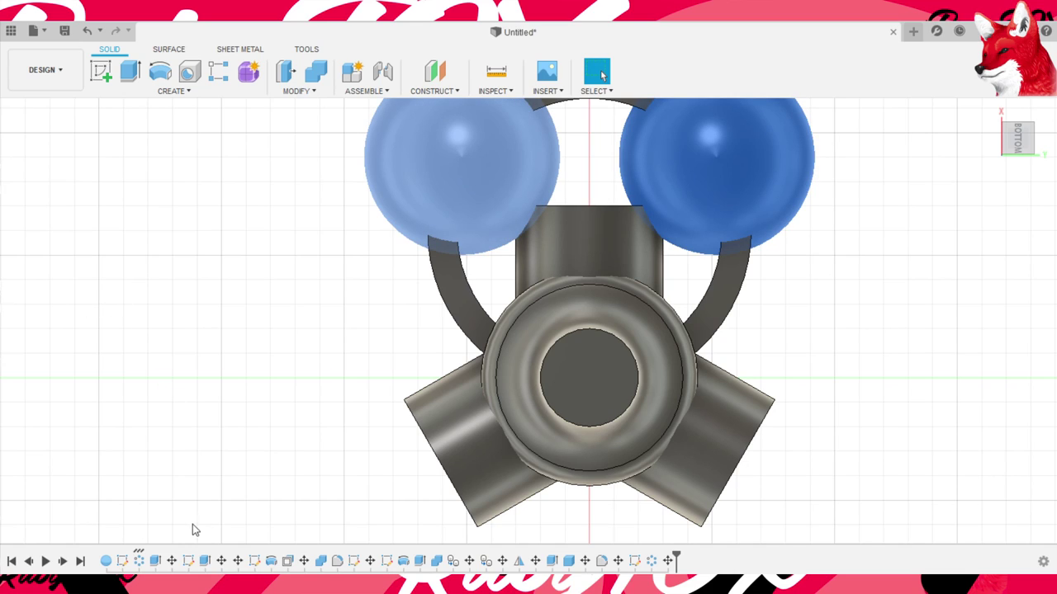
{"action": "key", "text": "ctrl+y"}
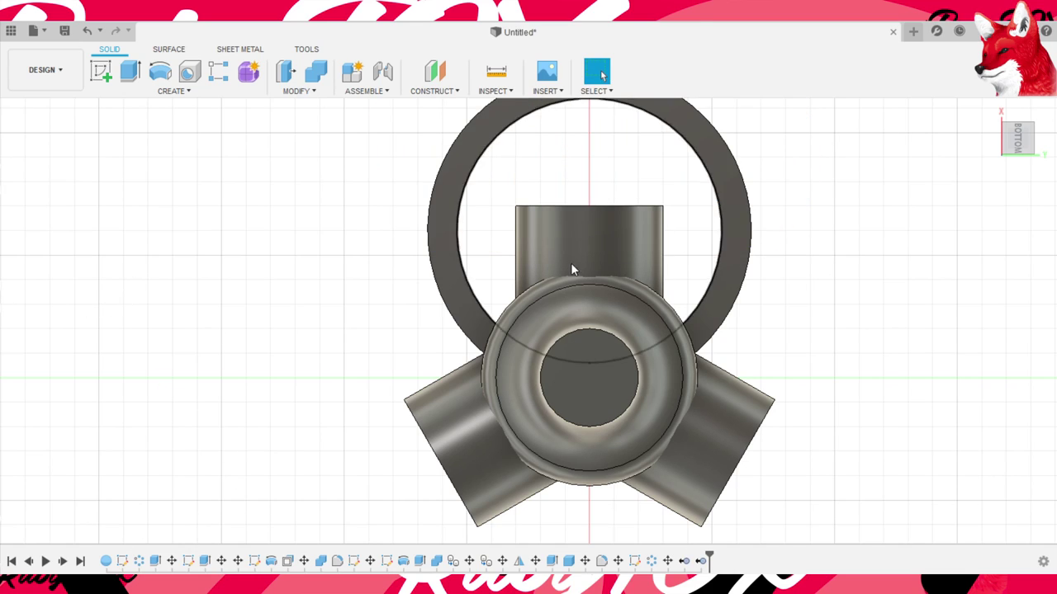
{"action": "left_click", "coordinate": [551, 272]}
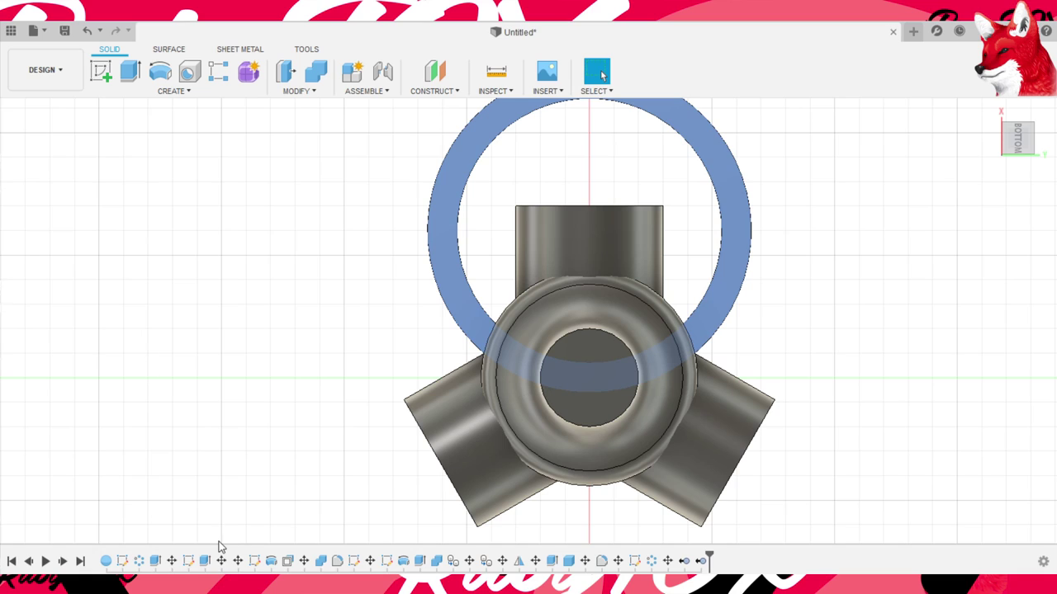
{"action": "key", "text": "Delete"}
{"action": "scroll", "coordinate": [974, 265], "scroll_direction": "down", "scroll_amount": 1}
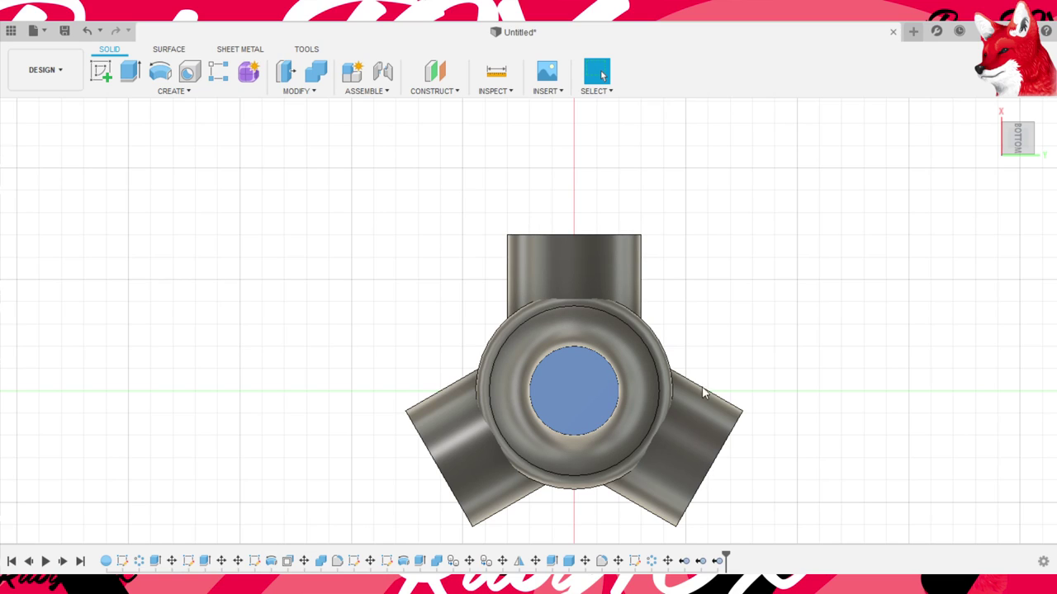
- Start a sketch on the bottom plane and draw a centre-point circle through the setting's centre
{"action": "left_click", "coordinate": [453, 259]}
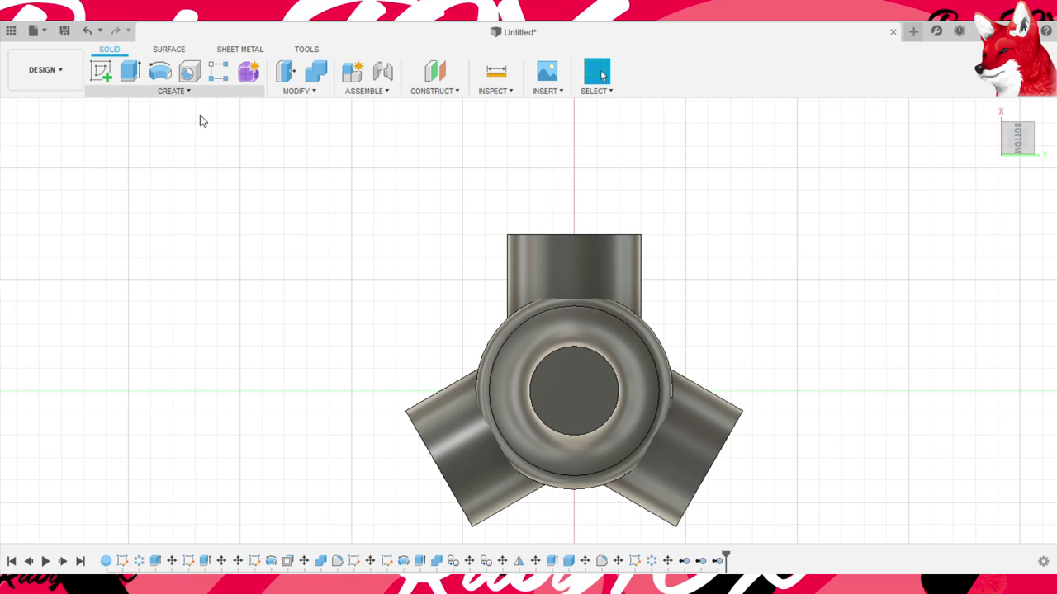
{"action": "left_click", "coordinate": [100, 72]}
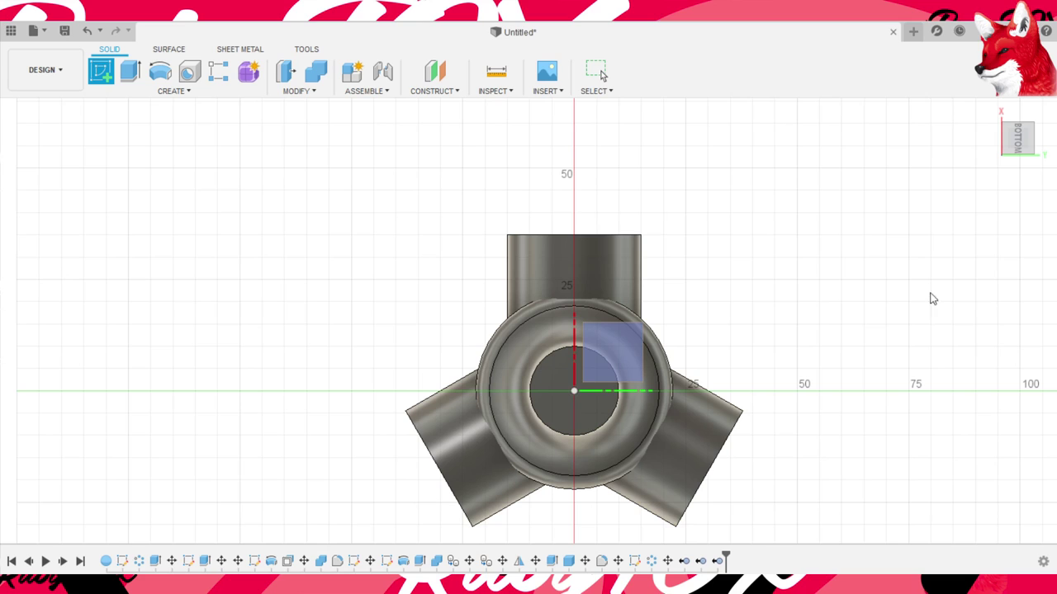
{"action": "left_click", "coordinate": [931, 372]}
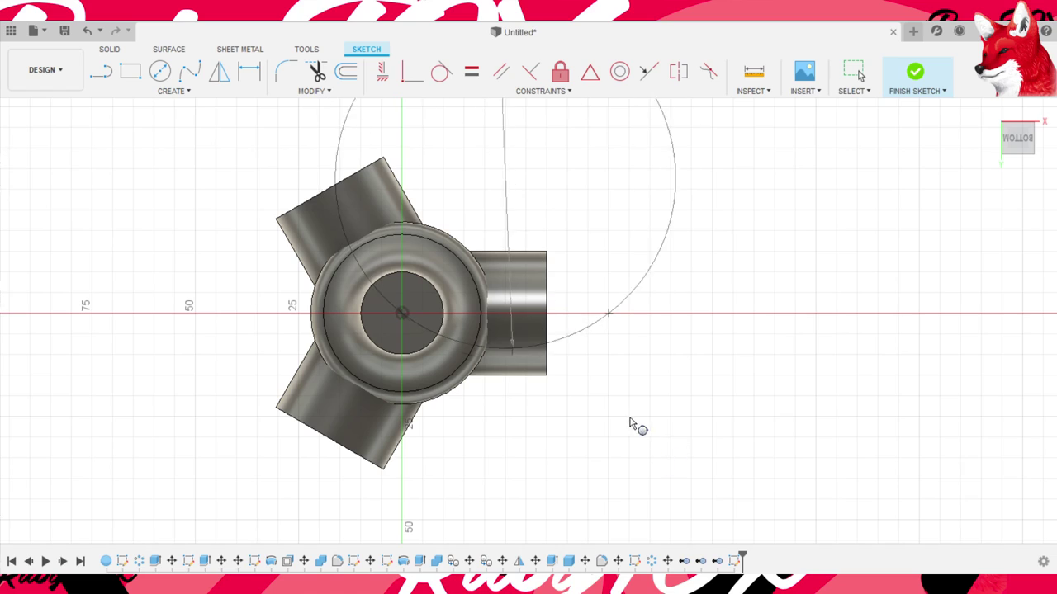
{"action": "key", "text": "Escape"}
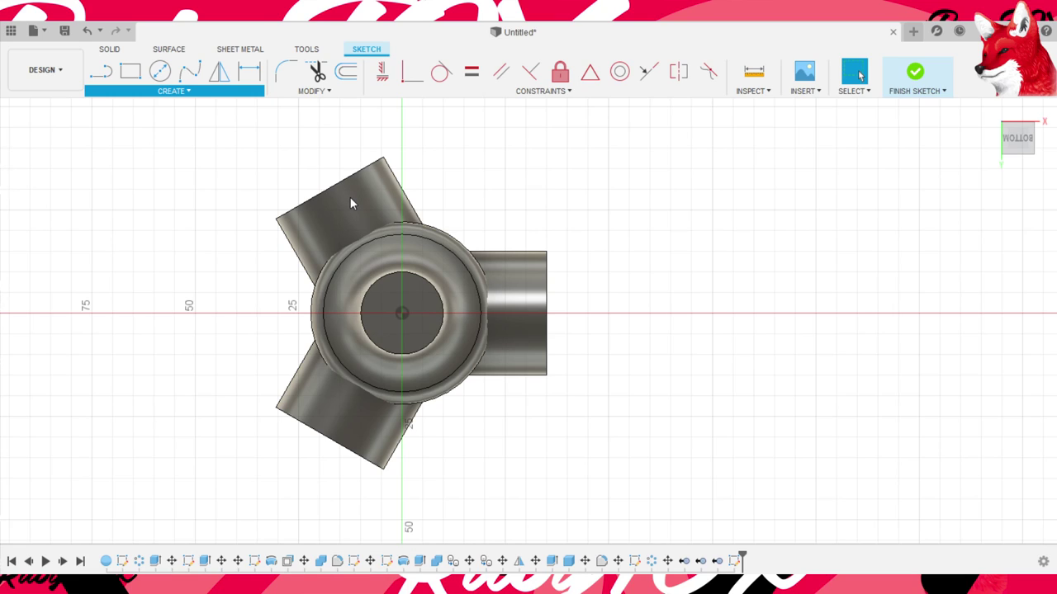
{"action": "key", "text": "c"}
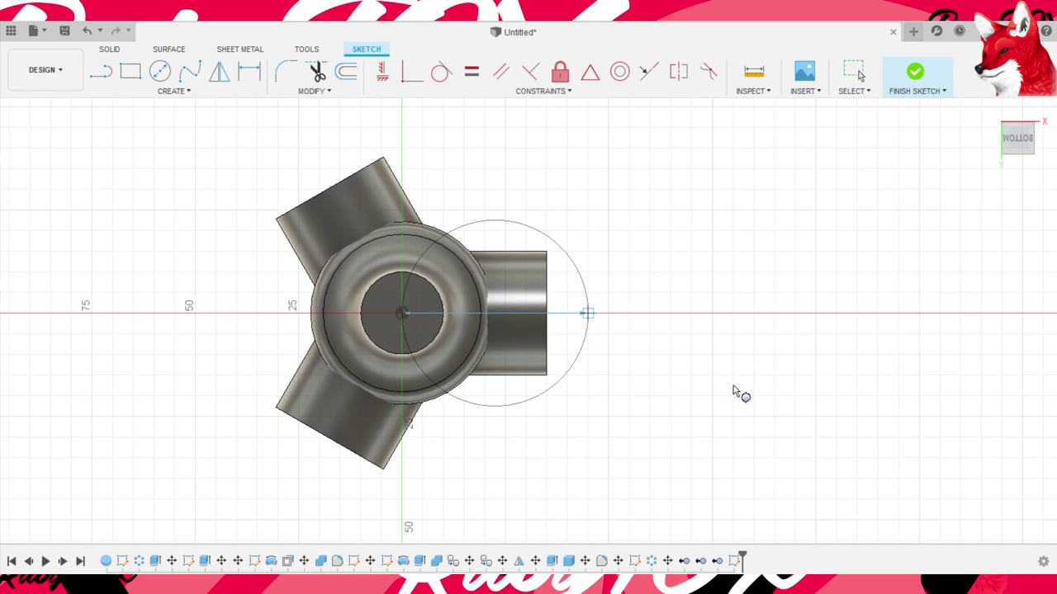
{"action": "left_click", "coordinate": [732, 390]}
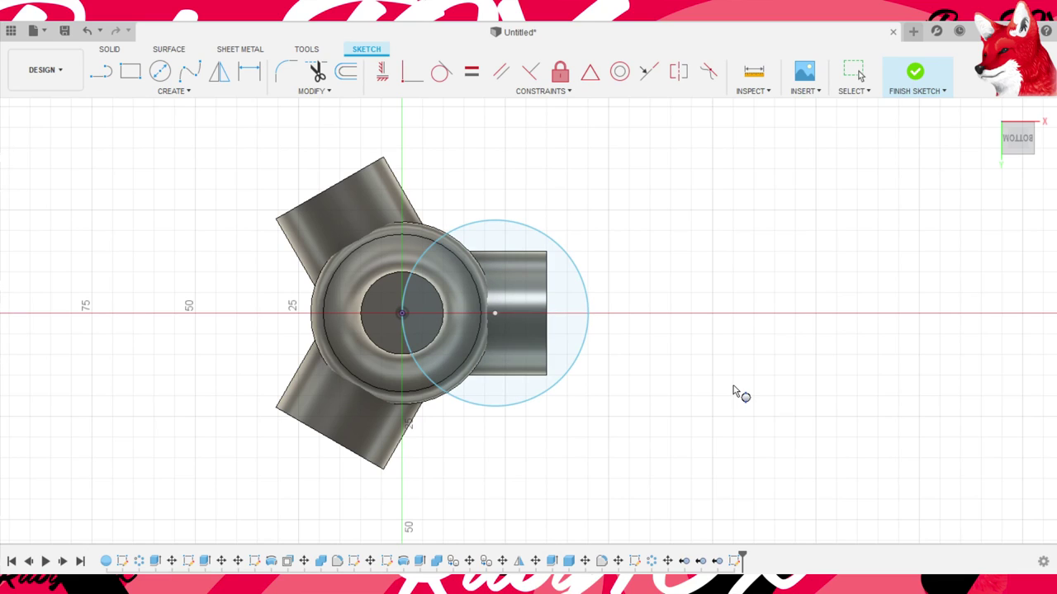
{"action": "key", "text": "Escape"}
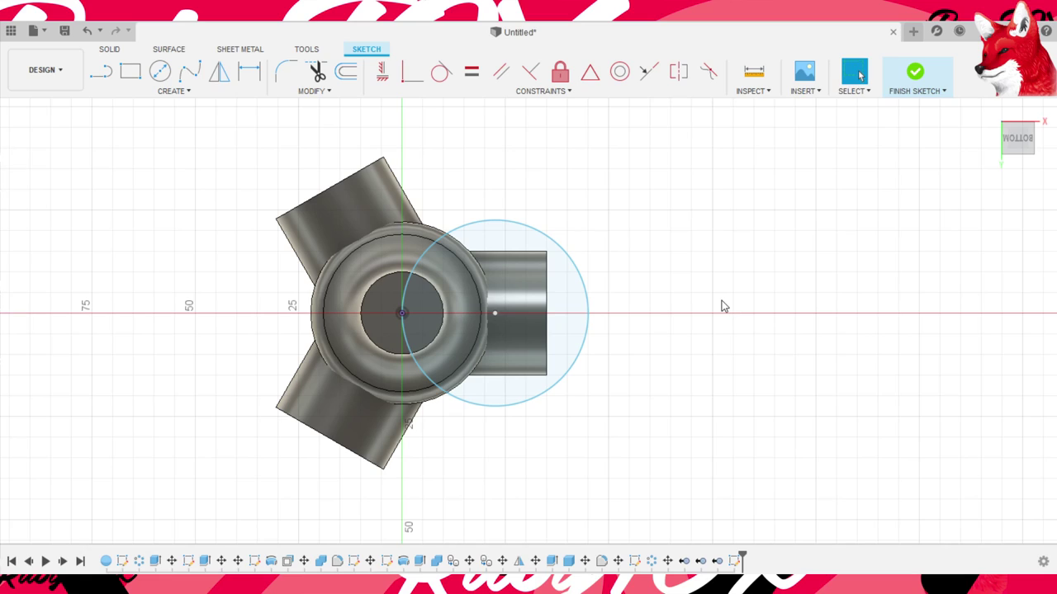
- Offset the circle twice by 3.00, inside and outside
{"action": "key", "text": "o"}
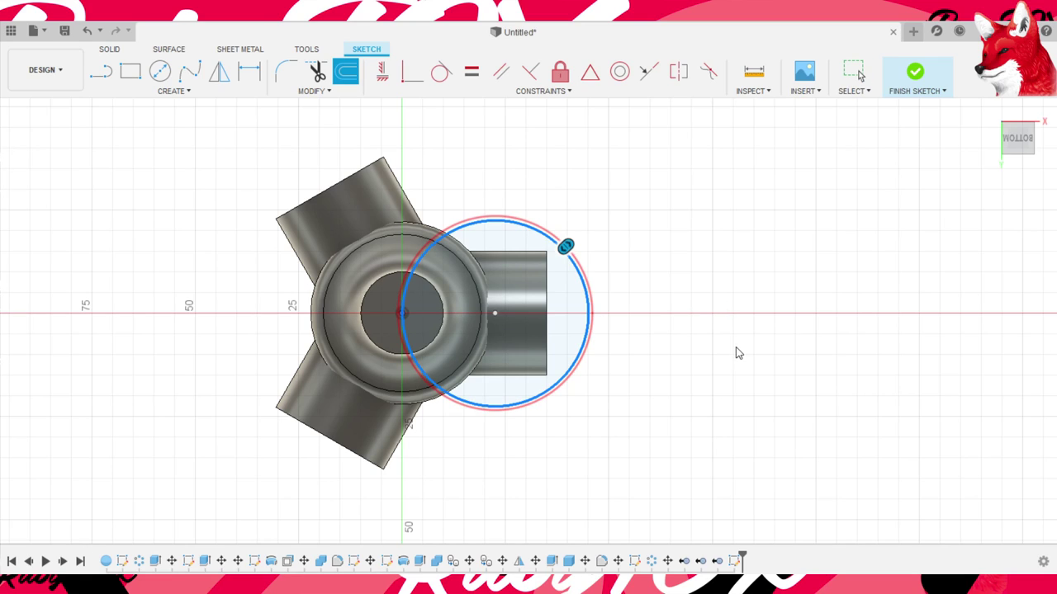
{"action": "type", "text": "3"}
{"action": "key", "text": "Return"}
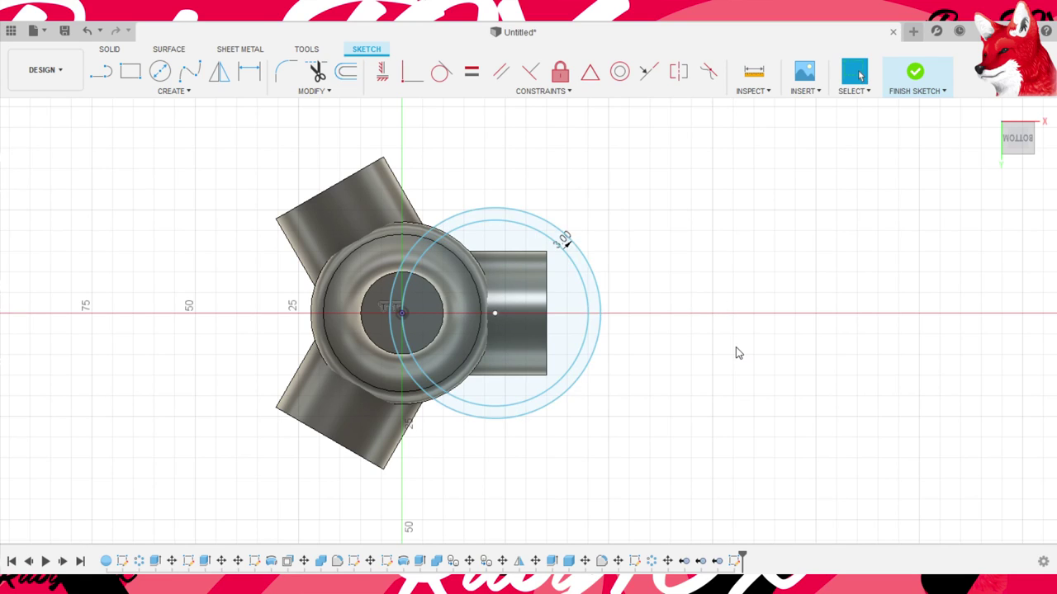
{"action": "scroll", "coordinate": [738, 353], "scroll_direction": "down", "scroll_amount": 1}
{"action": "scroll", "coordinate": [736, 350], "scroll_direction": "up", "scroll_amount": 2}
{"action": "key", "text": "o"}
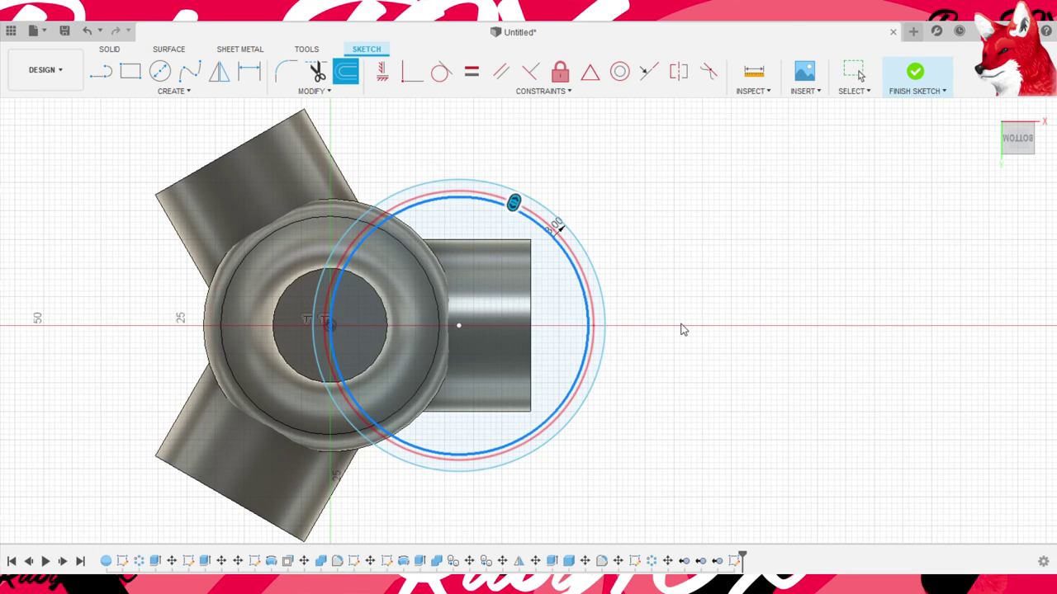
{"action": "key", "text": "Return"}
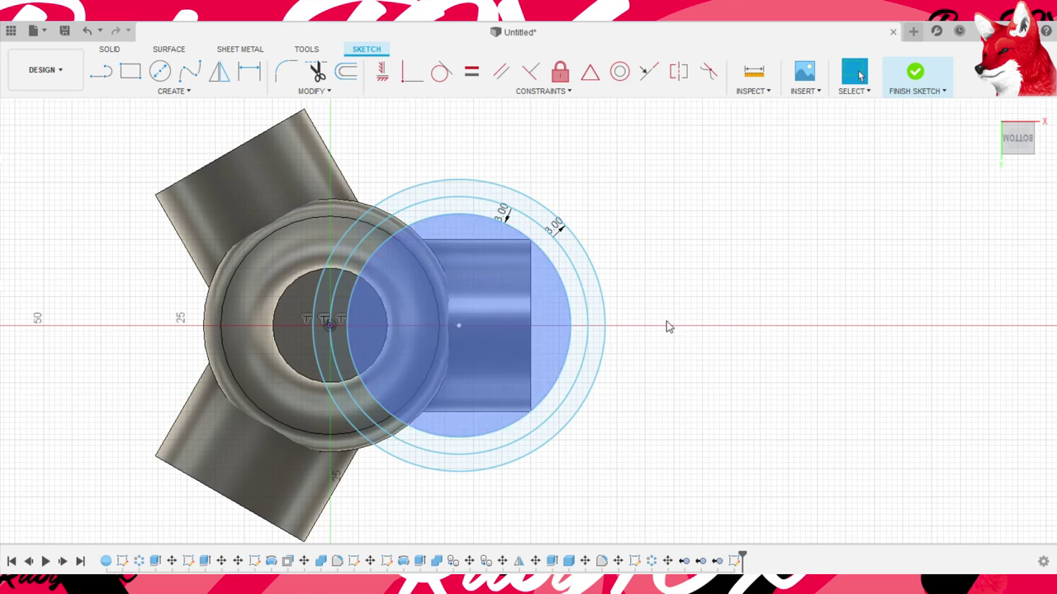
{"action": "scroll", "coordinate": [666, 321], "scroll_direction": "up", "scroll_amount": 1}
- Finish the sketch and orbit to a tilted side view of the setting
{"action": "left_click", "coordinate": [915, 72]}
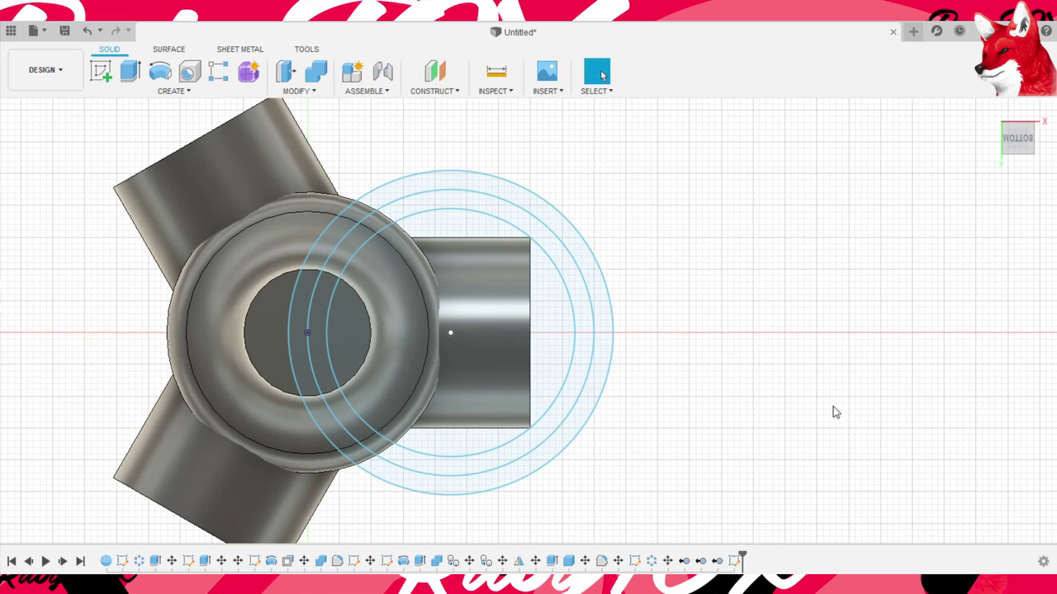
{"action": "scroll", "coordinate": [866, 405], "scroll_direction": "down", "scroll_amount": 2}
{"action": "mouse_move", "coordinate": [849, 338]}
{"action": "middle_mouse_down", "text": "shift"}
{"action": "mouse_move", "coordinate": [852, 390]}
{"action": "mouse_move", "coordinate": [837, 331]}
{"action": "middle_mouse_up", "text": "shift"}
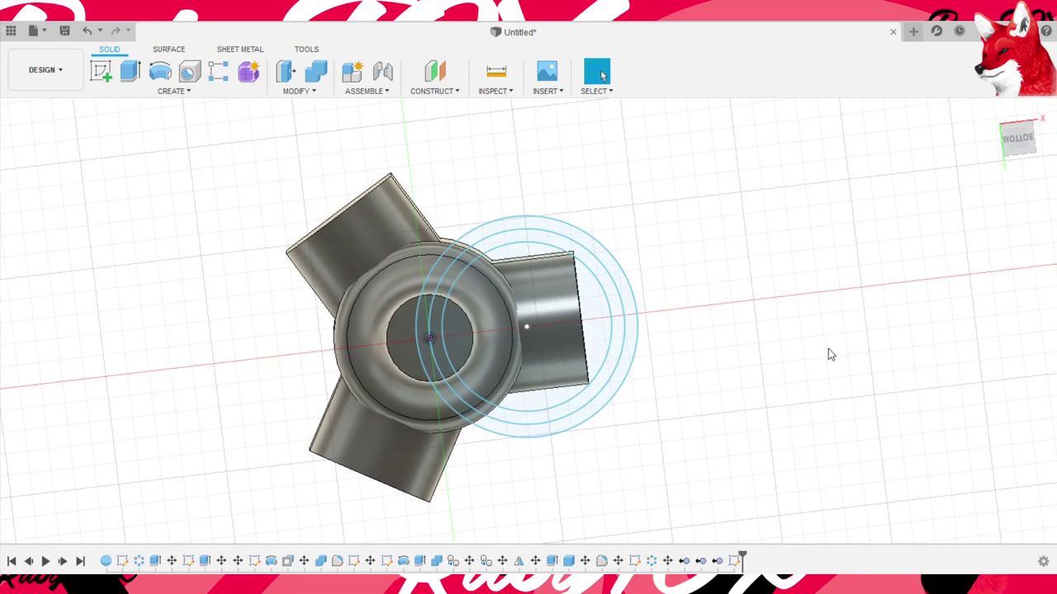
{"action": "mouse_move", "coordinate": [877, 323]}
{"action": "middle_mouse_down", "text": "shift"}
{"action": "mouse_move", "coordinate": [828, 368]}
{"action": "mouse_move", "coordinate": [917, 448]}
{"action": "mouse_move", "coordinate": [887, 465]}
{"action": "mouse_move", "coordinate": [820, 440]}
{"action": "mouse_move", "coordinate": [850, 419]}
{"action": "mouse_move", "coordinate": [792, 401]}
{"action": "mouse_move", "coordinate": [849, 444]}
{"action": "mouse_move", "coordinate": [828, 436]}
{"action": "mouse_move", "coordinate": [834, 422]}
{"action": "mouse_move", "coordinate": [842, 429]}
{"action": "middle_mouse_up", "text": "shift"}
{"action": "scroll", "coordinate": [849, 419], "scroll_direction": "down", "scroll_amount": 3}
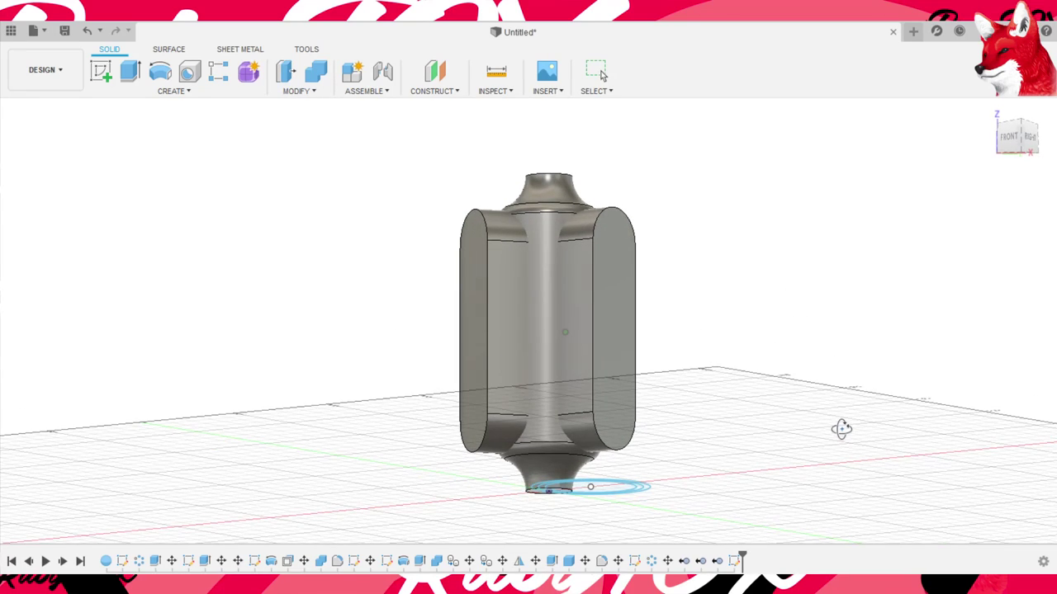
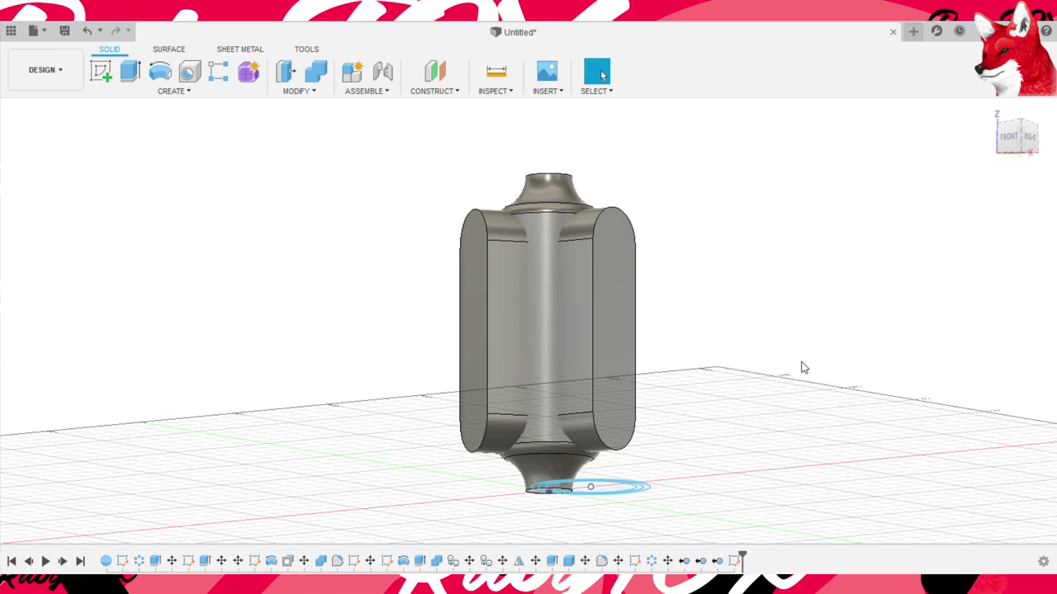
- Cut both side bodies from the central body with Combine, opening oval windows onto the balls
{"action": "mouse_move", "coordinate": [842, 349]}
{"action": "middle_mouse_down", "text": "shift"}
{"action": "mouse_move", "coordinate": [864, 372]}
{"action": "mouse_move", "coordinate": [816, 391]}
{"action": "mouse_move", "coordinate": [736, 358]}
{"action": "middle_mouse_up", "text": "shift"}
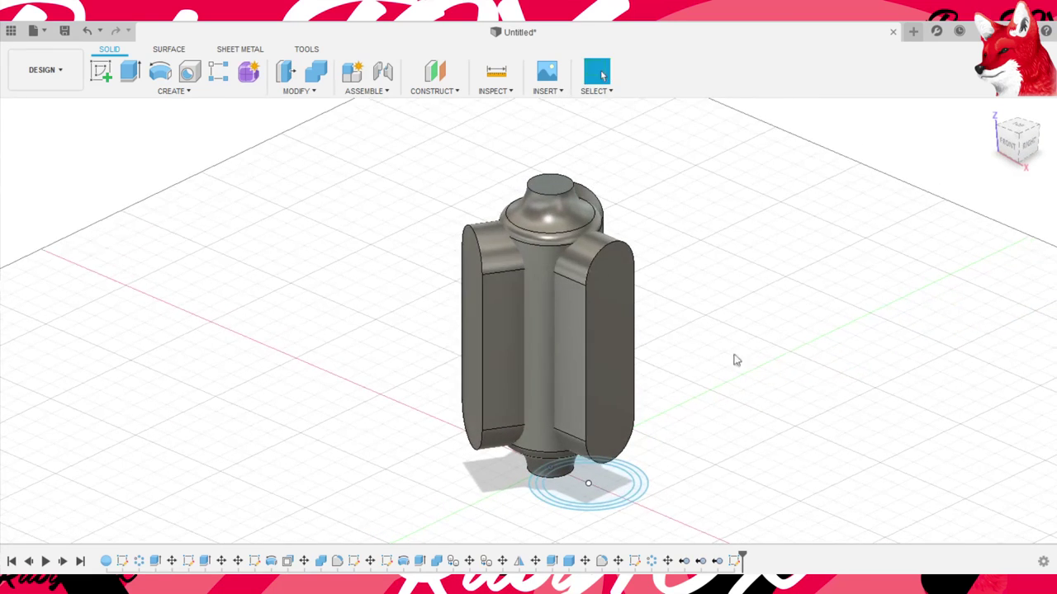
{"action": "key", "text": "Return"}
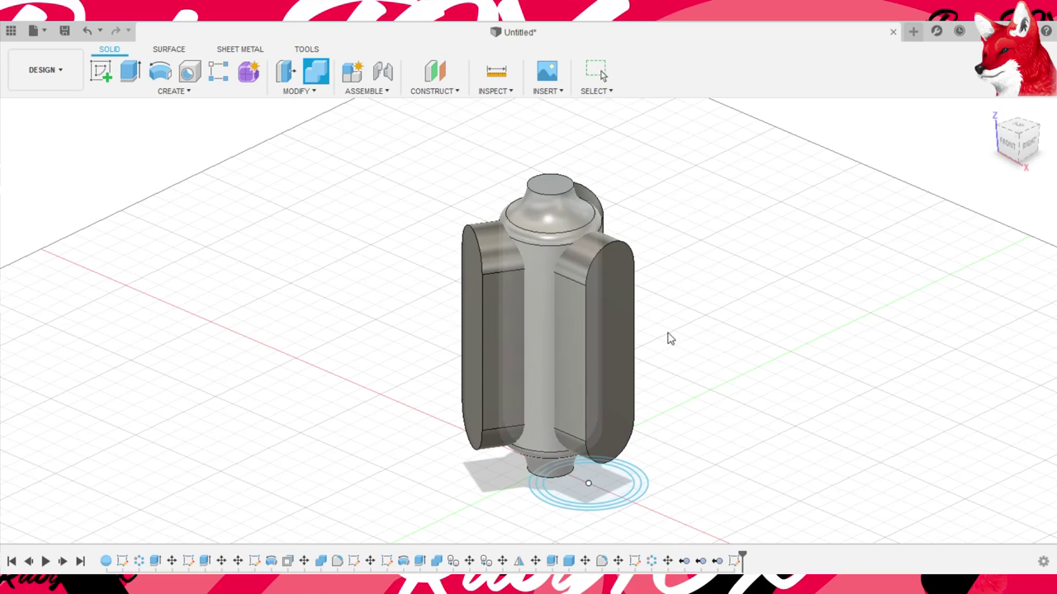
{"action": "left_click", "coordinate": [545, 337]}
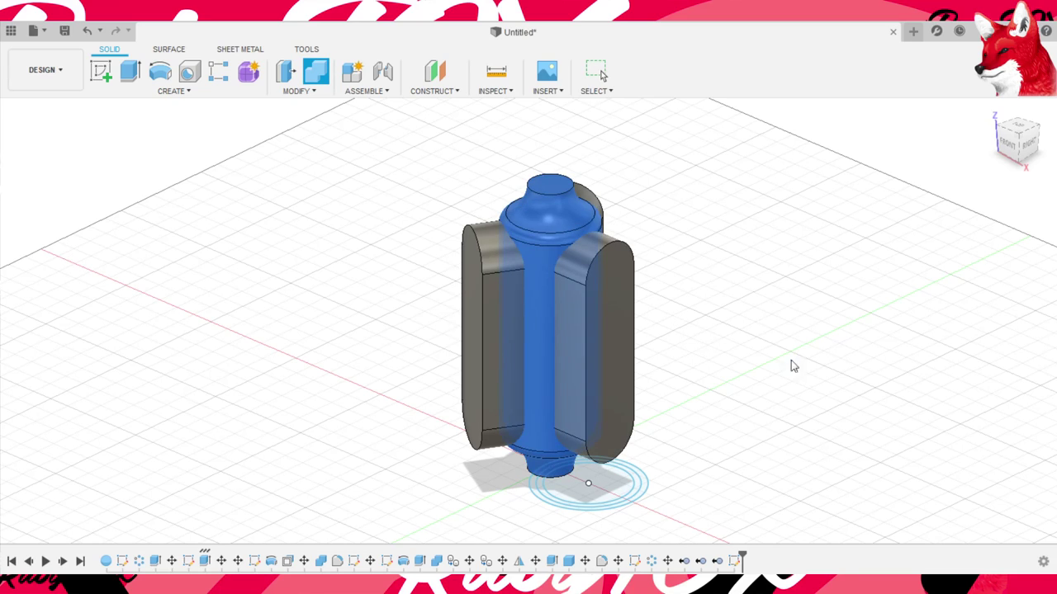
{"action": "left_click", "coordinate": [610, 346]}
{"action": "left_click", "coordinate": [483, 346]}
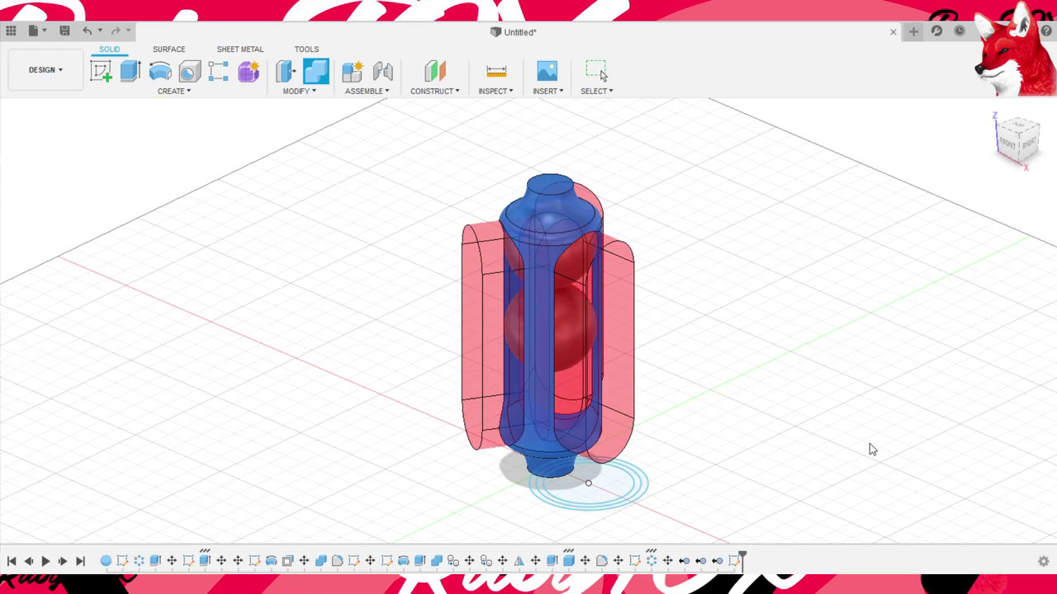
{"action": "mouse_move", "coordinate": [871, 450]}
{"action": "middle_mouse_down", "text": "shift"}
{"action": "mouse_move", "coordinate": [882, 404]}
{"action": "mouse_move", "coordinate": [932, 404]}
{"action": "middle_mouse_up", "text": "shift"}
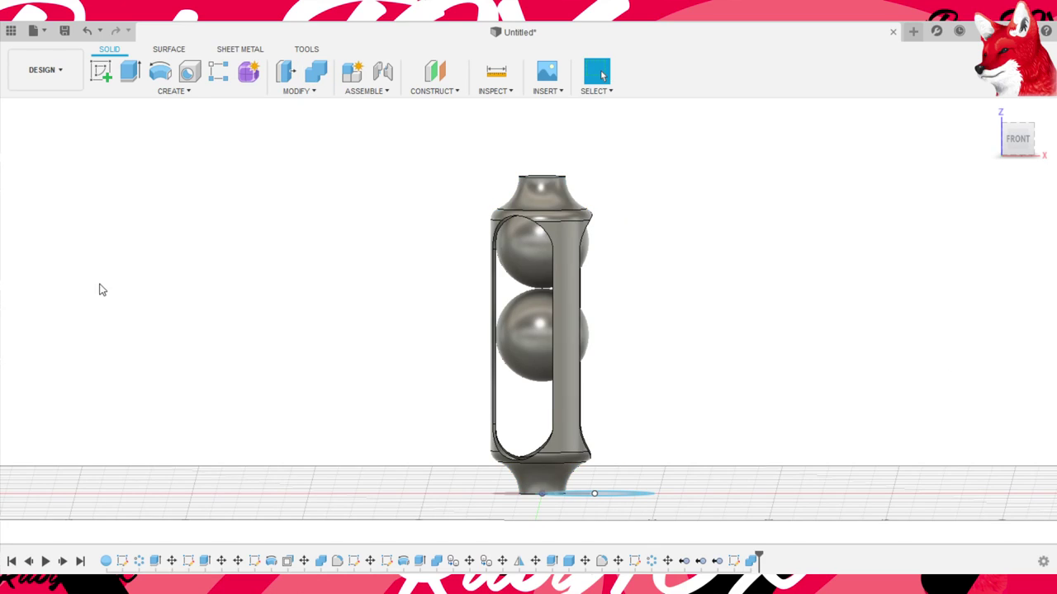
- Orbit around the finished cut case and exit the active tool
{"action": "mouse_move", "coordinate": [837, 396]}
{"action": "middle_mouse_down", "text": "shift"}
{"action": "mouse_move", "coordinate": [859, 453]}
{"action": "mouse_move", "coordinate": [774, 438]}
{"action": "mouse_move", "coordinate": [872, 420]}
{"action": "middle_mouse_up", "text": "shift"}
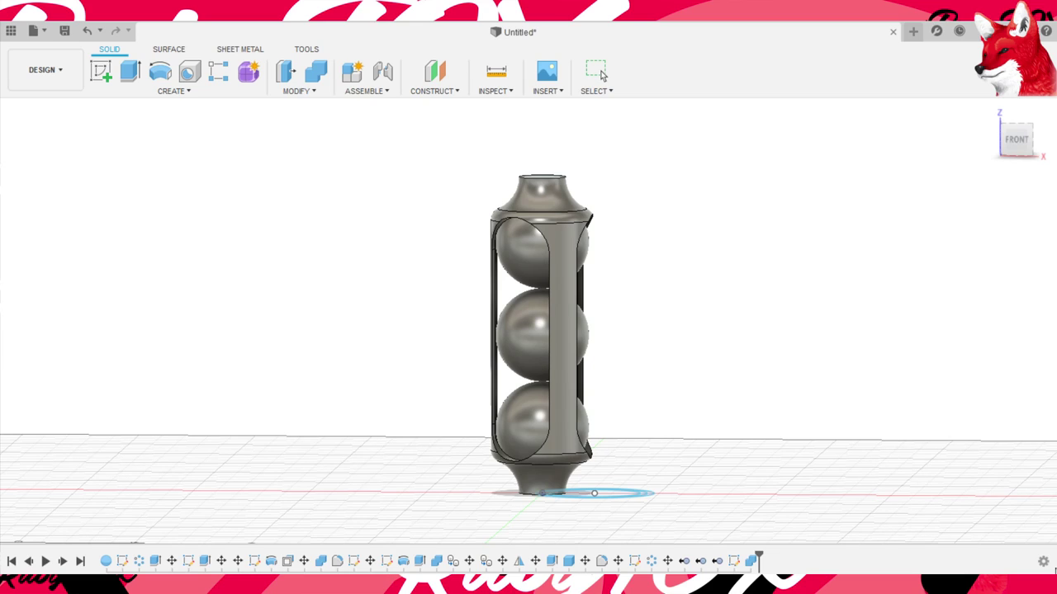
{"action": "left_click", "coordinate": [602, 74]}
- Apply a yellow plastic appearance to the three balls and inspect them from several angles
{"action": "mouse_move", "coordinate": [1031, 512]}
{"action": "left_mouse_down"}
{"action": "mouse_move", "coordinate": [803, 374]}
{"action": "mouse_move", "coordinate": [658, 478]}
{"action": "mouse_move", "coordinate": [541, 429]}
{"action": "left_mouse_up"}
{"action": "mouse_move", "coordinate": [790, 424]}
{"action": "middle_mouse_down", "text": "shift"}
{"action": "mouse_move", "coordinate": [825, 419]}
{"action": "mouse_move", "coordinate": [870, 384]}
{"action": "mouse_move", "coordinate": [752, 366]}
{"action": "mouse_move", "coordinate": [769, 401]}
{"action": "mouse_move", "coordinate": [804, 433]}
{"action": "middle_mouse_up", "text": "shift"}
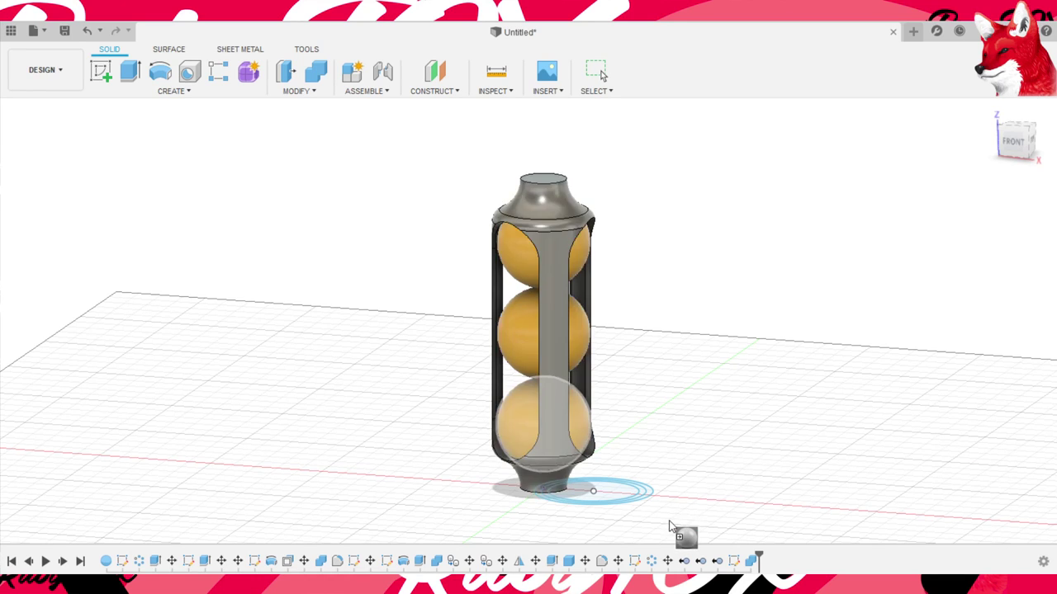
{"action": "mouse_move", "coordinate": [814, 366]}
{"action": "middle_mouse_down", "text": "shift"}
{"action": "mouse_move", "coordinate": [794, 429]}
{"action": "mouse_move", "coordinate": [767, 383]}
{"action": "mouse_move", "coordinate": [1002, 488]}
{"action": "middle_mouse_up", "text": "shift"}
{"action": "mouse_move", "coordinate": [896, 388]}
{"action": "middle_mouse_down", "text": "shift"}
{"action": "mouse_move", "coordinate": [818, 405]}
{"action": "mouse_move", "coordinate": [755, 323]}
{"action": "mouse_move", "coordinate": [809, 370]}
{"action": "mouse_move", "coordinate": [767, 312]}
{"action": "mouse_move", "coordinate": [669, 338]}
{"action": "mouse_move", "coordinate": [653, 273]}
{"action": "mouse_move", "coordinate": [779, 379]}
{"action": "mouse_move", "coordinate": [897, 316]}
{"action": "mouse_move", "coordinate": [936, 448]}
{"action": "mouse_move", "coordinate": [845, 441]}
{"action": "mouse_move", "coordinate": [881, 379]}
{"action": "mouse_move", "coordinate": [899, 408]}
{"action": "mouse_move", "coordinate": [859, 361]}
{"action": "mouse_move", "coordinate": [771, 382]}
{"action": "mouse_move", "coordinate": [809, 438]}
{"action": "mouse_move", "coordinate": [885, 461]}
{"action": "middle_mouse_up", "text": "shift"}
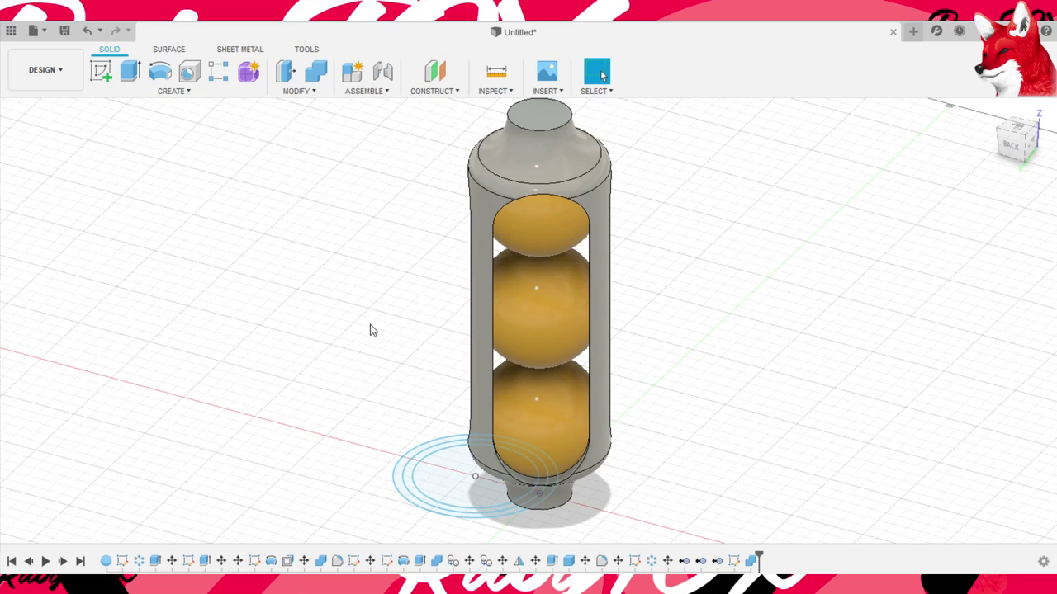
- Save the design as 'PingPong Balls Case' (v1) and view the case from a low angle
{"action": "key", "text": "1"}
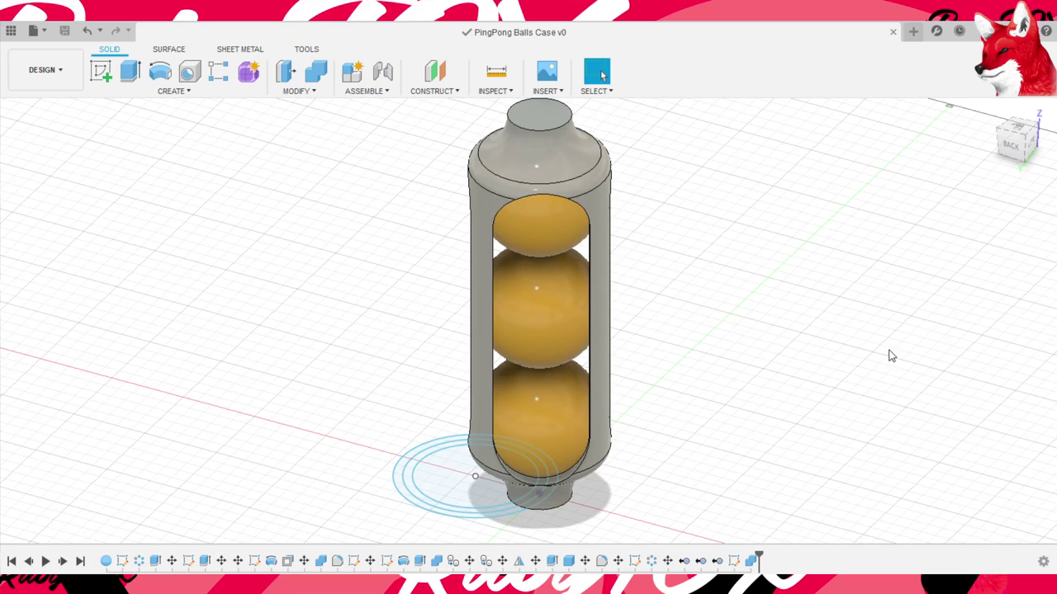
{"action": "mouse_move", "coordinate": [837, 327]}
{"action": "middle_mouse_down", "text": "shift"}
{"action": "mouse_move", "coordinate": [842, 261]}
{"action": "mouse_move", "coordinate": [861, 295]}
{"action": "middle_mouse_up", "text": "shift"}
{"action": "mouse_move", "coordinate": [884, 340]}
{"action": "middle_mouse_down", "text": "shift"}
{"action": "mouse_move", "coordinate": [874, 356]}
{"action": "mouse_move", "coordinate": [866, 323]}
{"action": "mouse_move", "coordinate": [865, 341]}
{"action": "mouse_move", "coordinate": [917, 389]}
{"action": "mouse_move", "coordinate": [931, 474]}
{"action": "mouse_move", "coordinate": [977, 458]}
{"action": "mouse_move", "coordinate": [925, 337]}
{"action": "mouse_move", "coordinate": [933, 349]}
{"action": "middle_mouse_up", "text": "shift"}
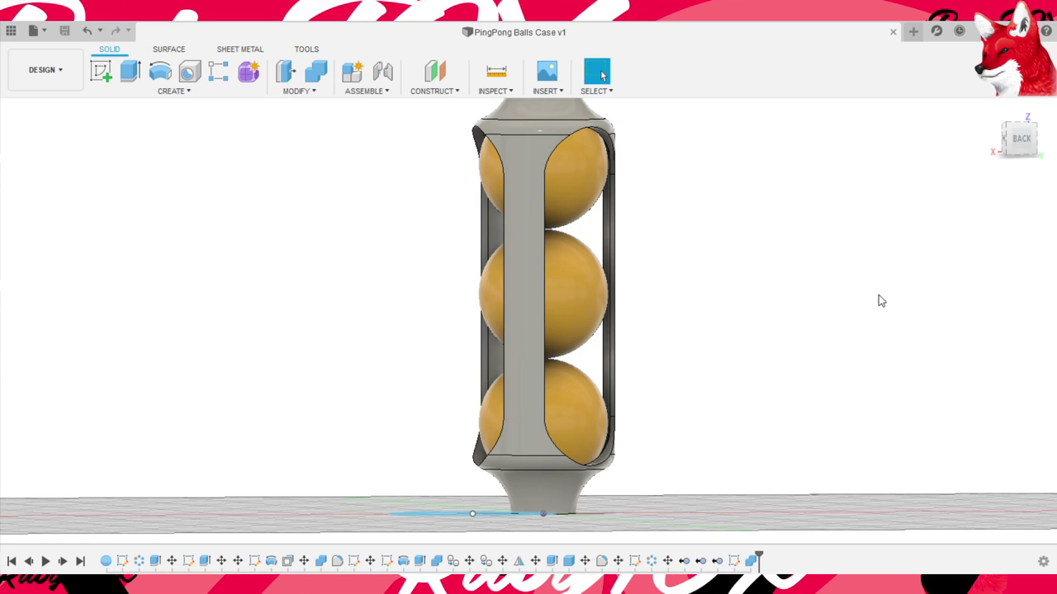
{"action": "mouse_move", "coordinate": [880, 300]}
{"action": "middle_mouse_down", "text": "shift"}
{"action": "mouse_move", "coordinate": [920, 328]}
{"action": "mouse_move", "coordinate": [960, 321]}
{"action": "mouse_move", "coordinate": [922, 310]}
{"action": "mouse_move", "coordinate": [1027, 325]}
{"action": "middle_mouse_up", "text": "shift"}
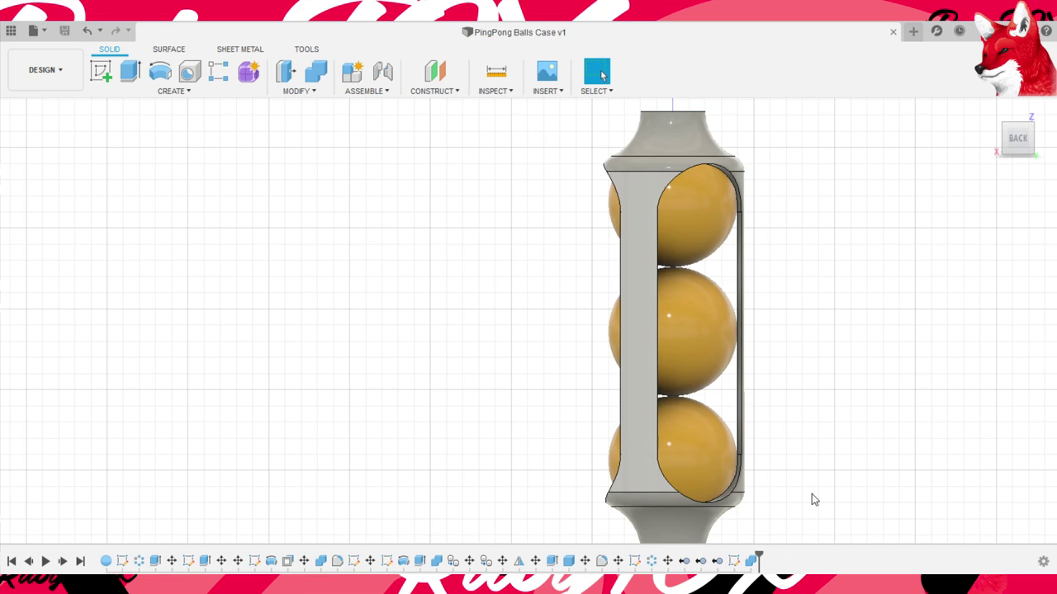
{"action": "mouse_move", "coordinate": [812, 494]}
{"action": "middle_mouse_down", "text": "shift"}
{"action": "mouse_move", "coordinate": [916, 413]}
{"action": "mouse_move", "coordinate": [913, 472]}
{"action": "mouse_move", "coordinate": [979, 398]}
{"action": "mouse_move", "coordinate": [982, 374]}
{"action": "mouse_move", "coordinate": [884, 389]}
{"action": "mouse_move", "coordinate": [918, 465]}
{"action": "mouse_move", "coordinate": [981, 455]}
{"action": "mouse_move", "coordinate": [981, 542]}
{"action": "mouse_move", "coordinate": [938, 504]}
{"action": "mouse_move", "coordinate": [915, 397]}
{"action": "mouse_move", "coordinate": [974, 413]}
{"action": "mouse_move", "coordinate": [999, 528]}
{"action": "mouse_move", "coordinate": [991, 479]}
{"action": "mouse_move", "coordinate": [1012, 357]}
{"action": "mouse_move", "coordinate": [851, 380]}
{"action": "mouse_move", "coordinate": [876, 399]}
{"action": "mouse_move", "coordinate": [943, 408]}
{"action": "mouse_move", "coordinate": [900, 412]}
{"action": "mouse_move", "coordinate": [933, 412]}
{"action": "mouse_move", "coordinate": [920, 416]}
{"action": "mouse_move", "coordinate": [849, 406]}
{"action": "mouse_move", "coordinate": [953, 441]}
{"action": "mouse_move", "coordinate": [943, 438]}
{"action": "mouse_move", "coordinate": [927, 514]}
{"action": "mouse_move", "coordinate": [948, 407]}
{"action": "mouse_move", "coordinate": [926, 401]}
{"action": "mouse_move", "coordinate": [991, 408]}
{"action": "mouse_move", "coordinate": [957, 389]}
{"action": "mouse_move", "coordinate": [970, 394]}
{"action": "mouse_move", "coordinate": [988, 441]}
{"action": "mouse_move", "coordinate": [944, 408]}
{"action": "mouse_move", "coordinate": [974, 426]}
{"action": "mouse_move", "coordinate": [1031, 430]}
{"action": "mouse_move", "coordinate": [1015, 457]}
{"action": "mouse_move", "coordinate": [982, 469]}
{"action": "middle_mouse_up", "text": "shift"}
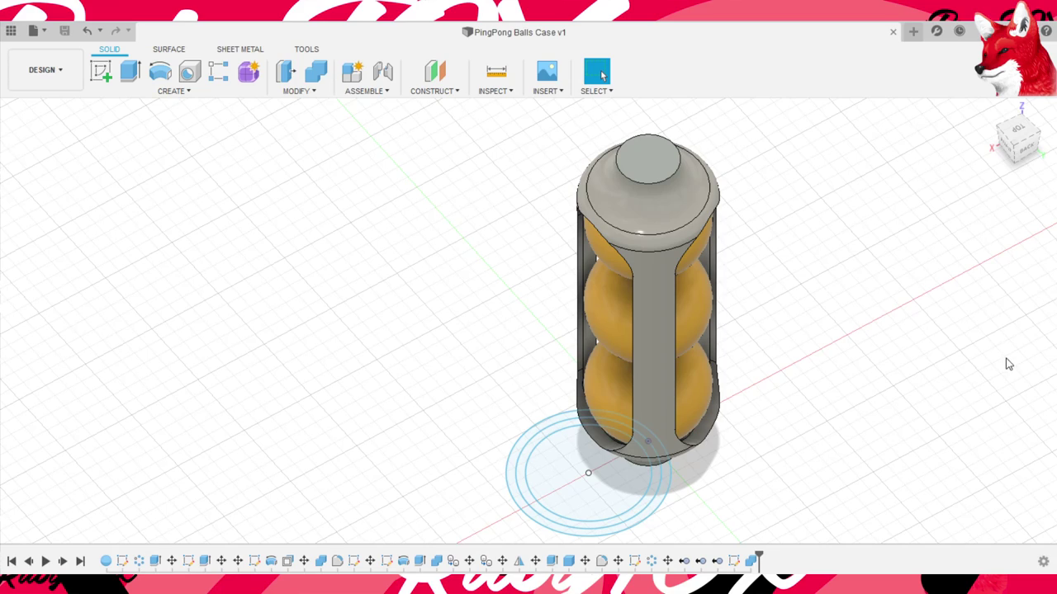
{"action": "mouse_move", "coordinate": [983, 383]}
{"action": "middle_mouse_down", "text": "shift"}
{"action": "mouse_move", "coordinate": [1037, 366]}
{"action": "mouse_move", "coordinate": [877, 450]}
{"action": "mouse_move", "coordinate": [1046, 392]}
{"action": "mouse_move", "coordinate": [966, 354]}
{"action": "mouse_move", "coordinate": [1021, 330]}
{"action": "mouse_move", "coordinate": [1007, 346]}
{"action": "mouse_move", "coordinate": [985, 278]}
{"action": "mouse_move", "coordinate": [1010, 292]}
{"action": "mouse_move", "coordinate": [1023, 340]}
{"action": "mouse_move", "coordinate": [1002, 354]}
{"action": "mouse_move", "coordinate": [1029, 371]}
{"action": "middle_mouse_up", "text": "shift"}
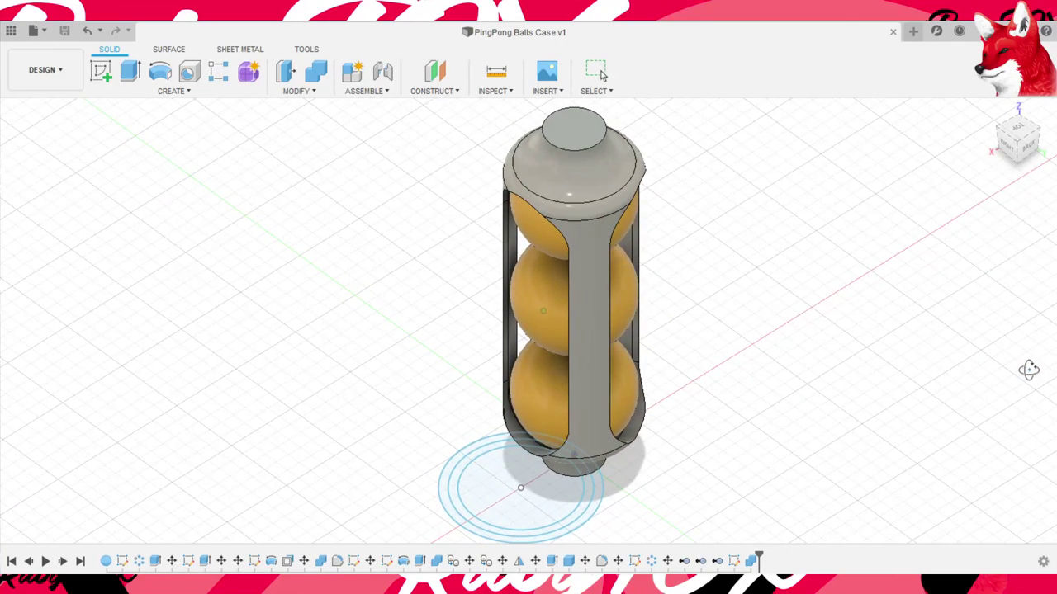
{"action": "middle_click_drag", "start_coordinate": [983, 418], "coordinate": [1004, 354]}
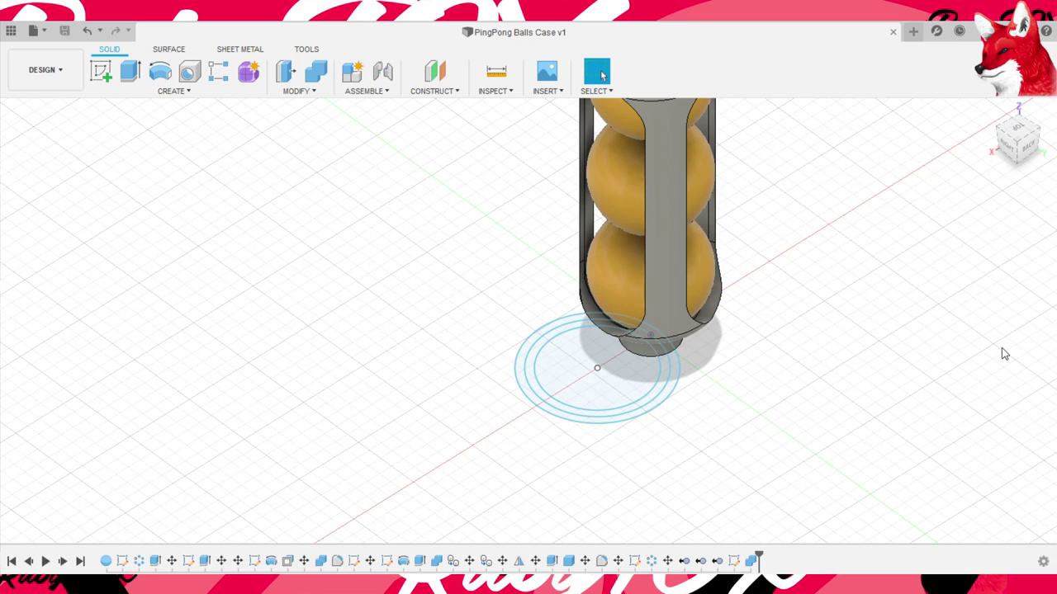
{"action": "middle_click_drag", "start_coordinate": [1002, 347], "coordinate": [923, 477]}
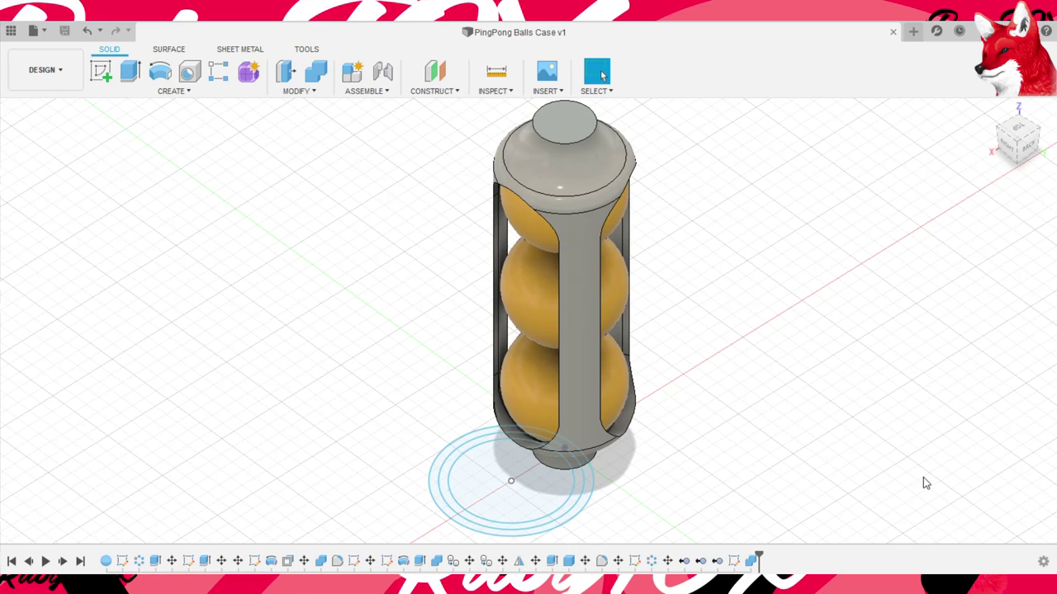
{"action": "left_click", "coordinate": [1027, 146]}
{"action": "mouse_move", "coordinate": [1017, 138]}
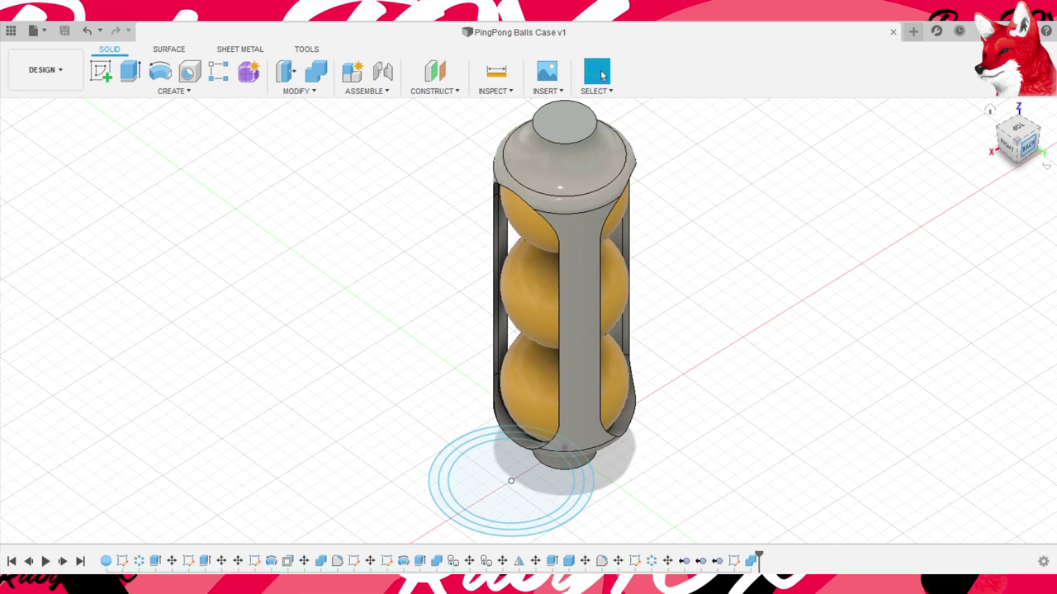
{"action": "middle_click_drag", "start_coordinate": [1022, 465], "coordinate": [946, 371]}
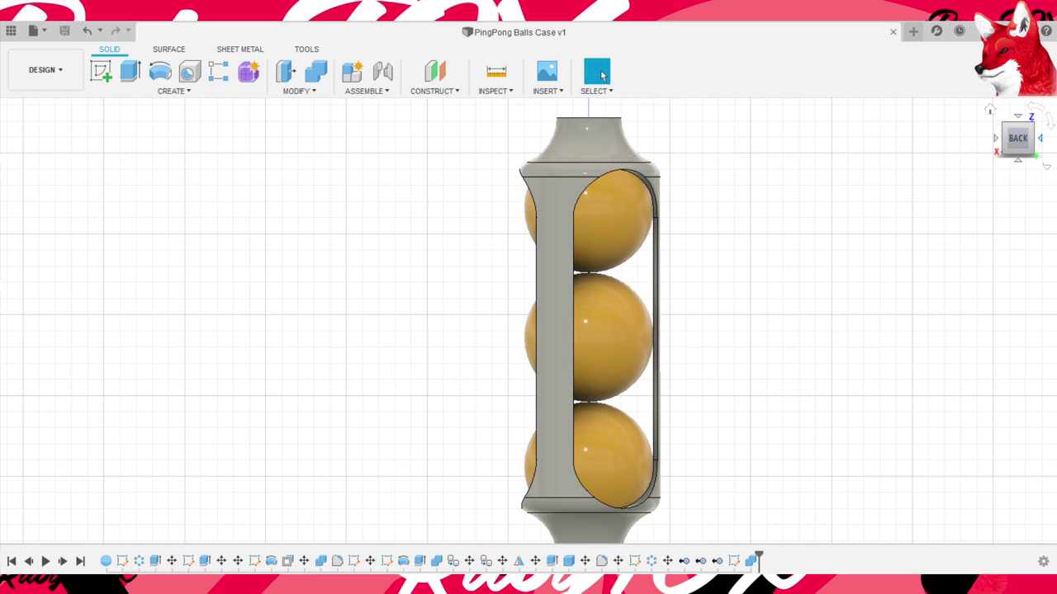
{"action": "middle_click_drag", "start_coordinate": [964, 369], "coordinate": [913, 370], "text": "shift"}
{"action": "left_click", "coordinate": [602, 74]}
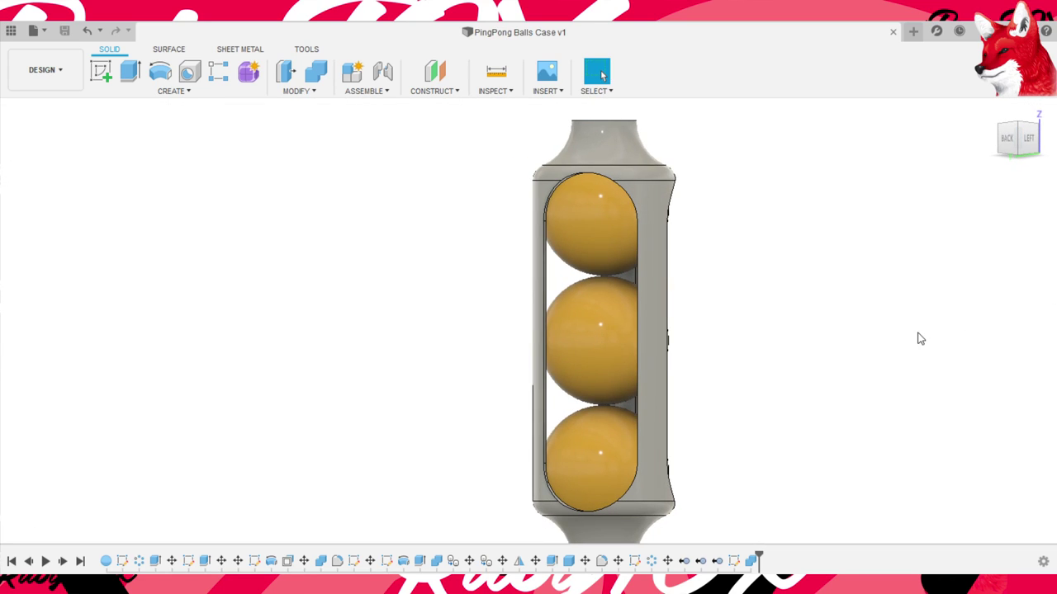
{"action": "mouse_move", "coordinate": [917, 337]}
{"action": "middle_mouse_down", "text": "shift"}
{"action": "mouse_move", "coordinate": [958, 367]}
{"action": "mouse_move", "coordinate": [960, 408]}
{"action": "middle_mouse_up", "text": "shift"}
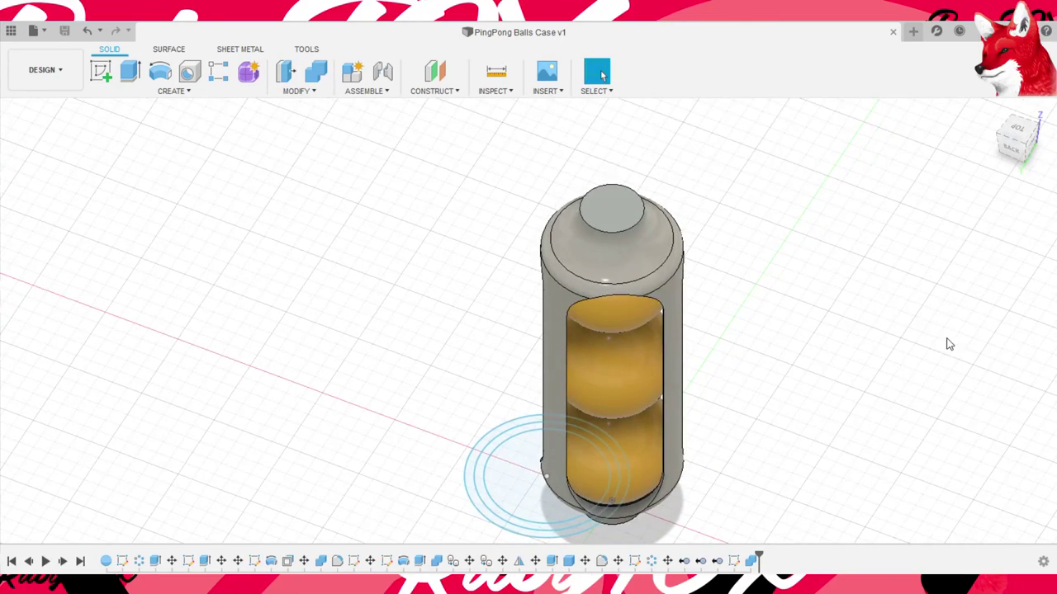
- Inspect the case from several angles, then view it from the Top to position the angled plane
{"action": "mouse_move", "coordinate": [948, 344]}
{"action": "middle_mouse_down", "text": "shift"}
{"action": "mouse_move", "coordinate": [965, 413]}
{"action": "mouse_move", "coordinate": [975, 400]}
{"action": "mouse_move", "coordinate": [974, 411]}
{"action": "mouse_move", "coordinate": [941, 345]}
{"action": "middle_mouse_up", "text": "shift"}
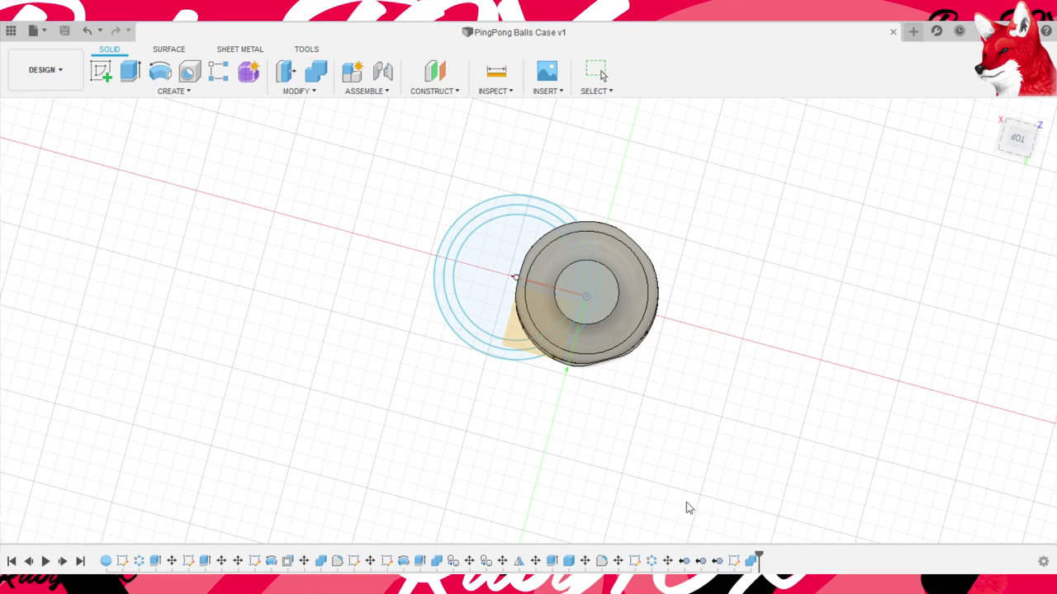
{"action": "mouse_move", "coordinate": [686, 504]}
{"action": "middle_mouse_down", "text": "shift"}
{"action": "mouse_move", "coordinate": [780, 487]}
{"action": "mouse_move", "coordinate": [698, 407]}
{"action": "middle_mouse_up", "text": "shift"}
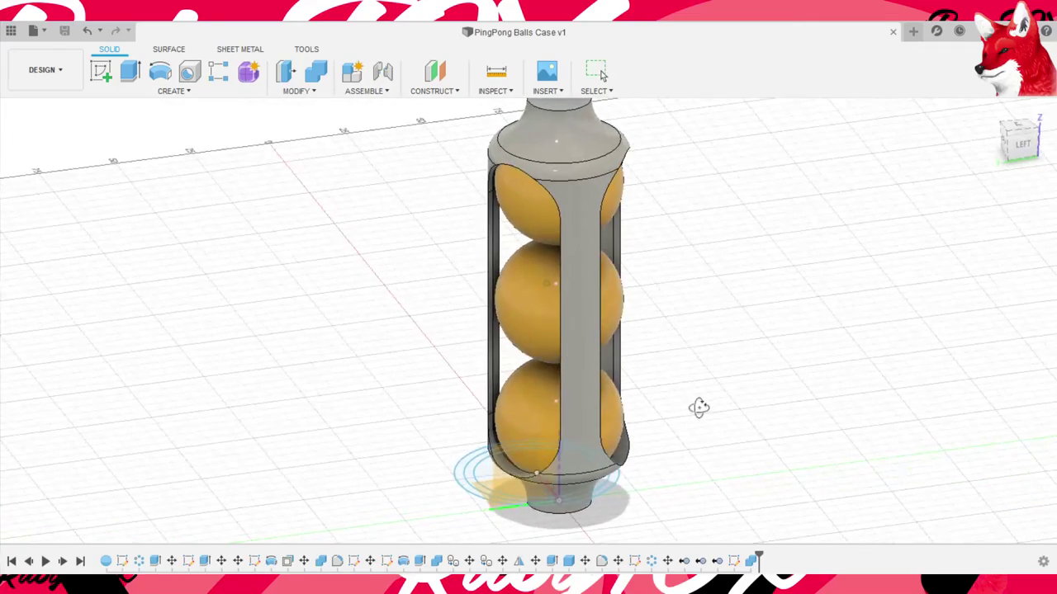
{"action": "mouse_move", "coordinate": [874, 416]}
{"action": "middle_mouse_down", "text": "shift"}
{"action": "mouse_move", "coordinate": [988, 333]}
{"action": "mouse_move", "coordinate": [999, 353]}
{"action": "middle_mouse_up", "text": "shift"}
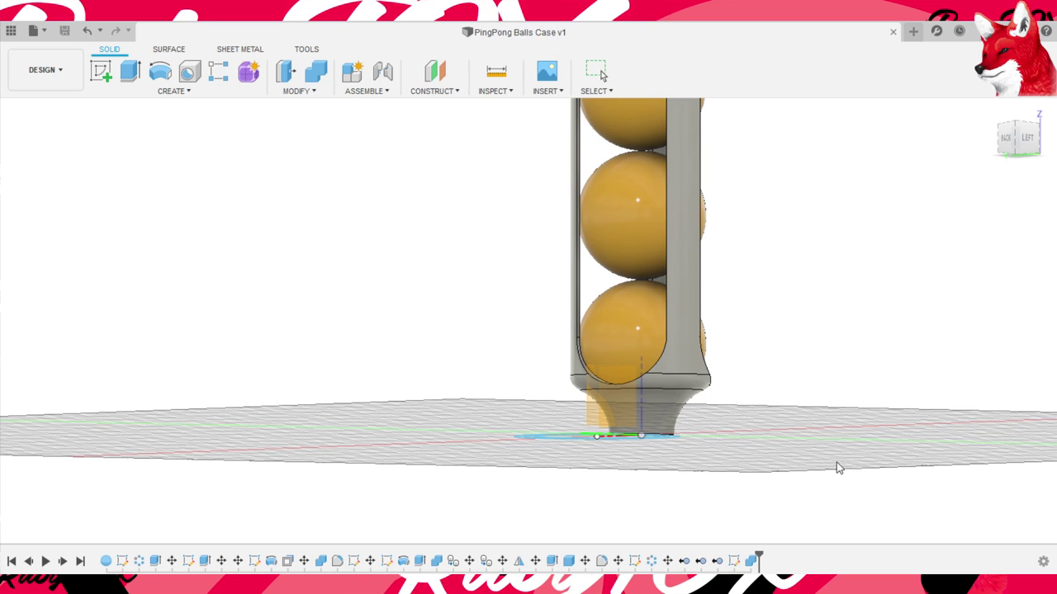
{"action": "mouse_move", "coordinate": [906, 281]}
{"action": "middle_mouse_down", "text": "shift"}
{"action": "mouse_move", "coordinate": [912, 304]}
{"action": "mouse_move", "coordinate": [944, 314]}
{"action": "middle_mouse_up", "text": "shift"}
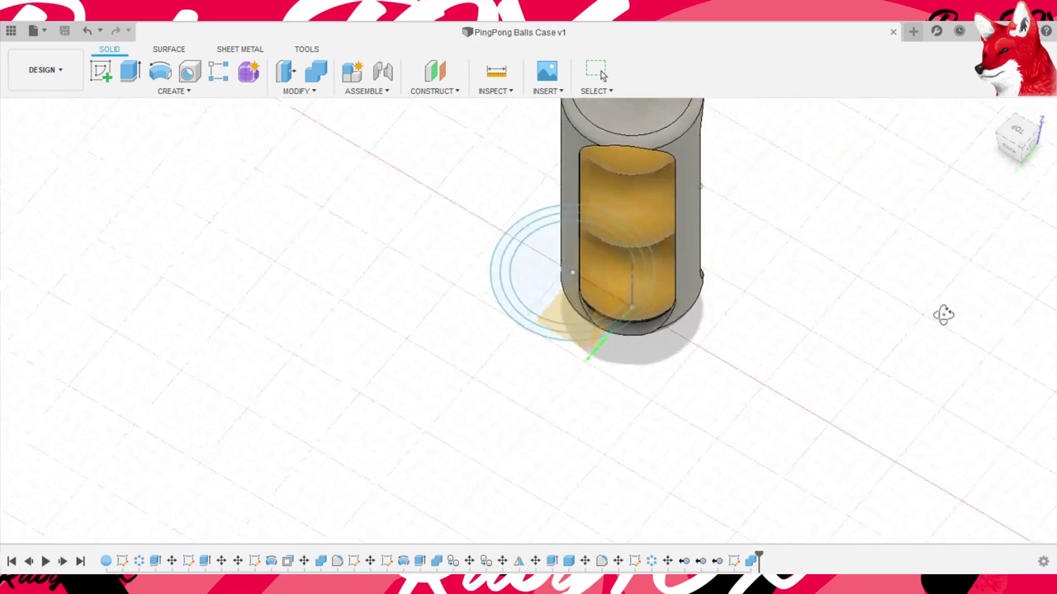
{"action": "middle_click_drag", "start_coordinate": [803, 110], "coordinate": [732, 192]}
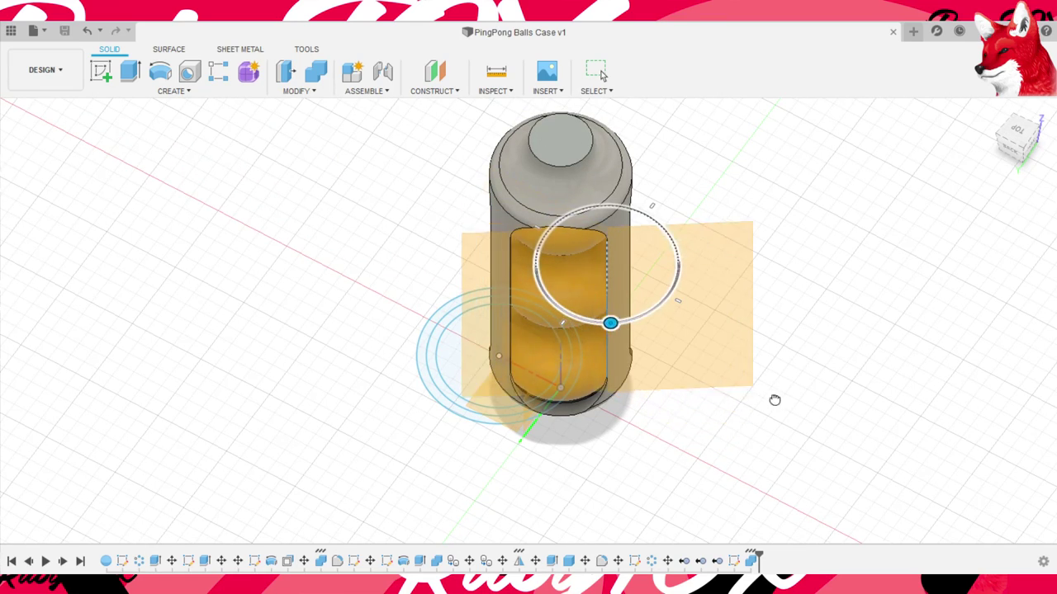
{"action": "middle_click_drag", "start_coordinate": [802, 372], "coordinate": [841, 292], "text": "shift"}
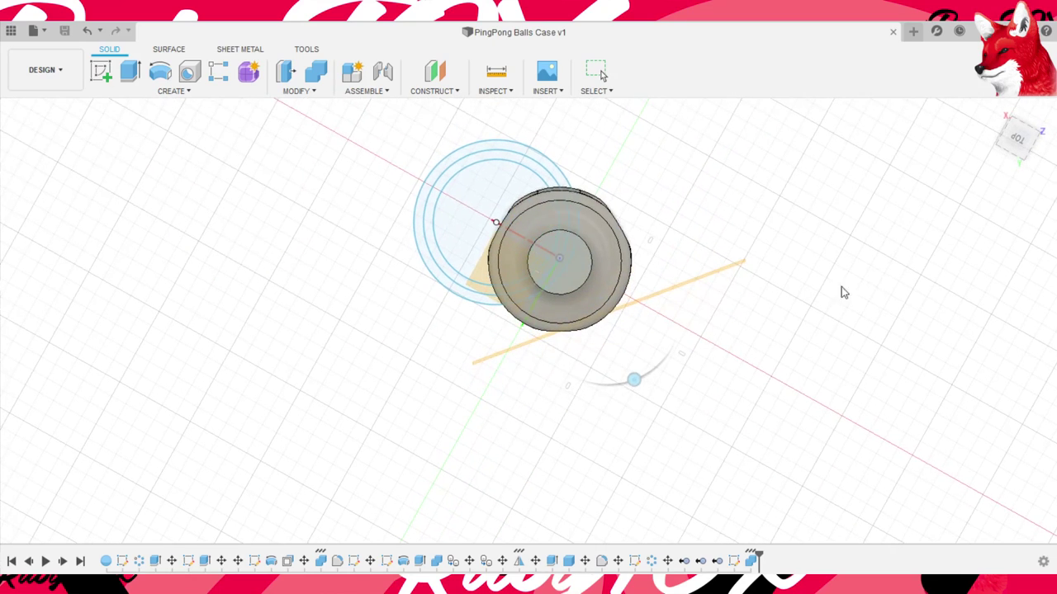
{"action": "left_click", "coordinate": [1017, 137]}
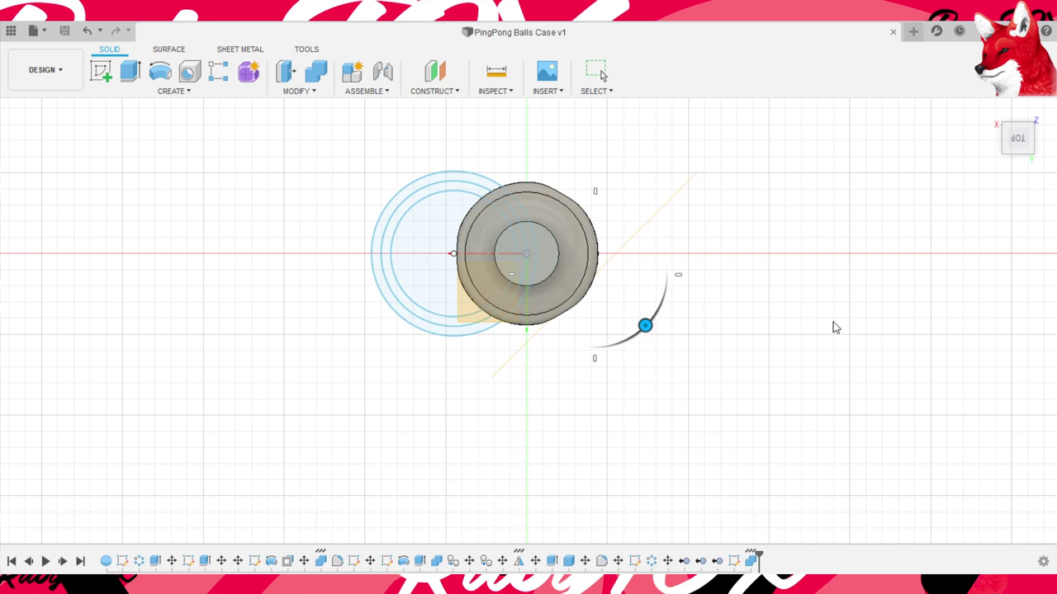
- Confirm the angled plane, add a 20 mm offset plane, and start a sketch on it
{"action": "key", "text": "Return"}
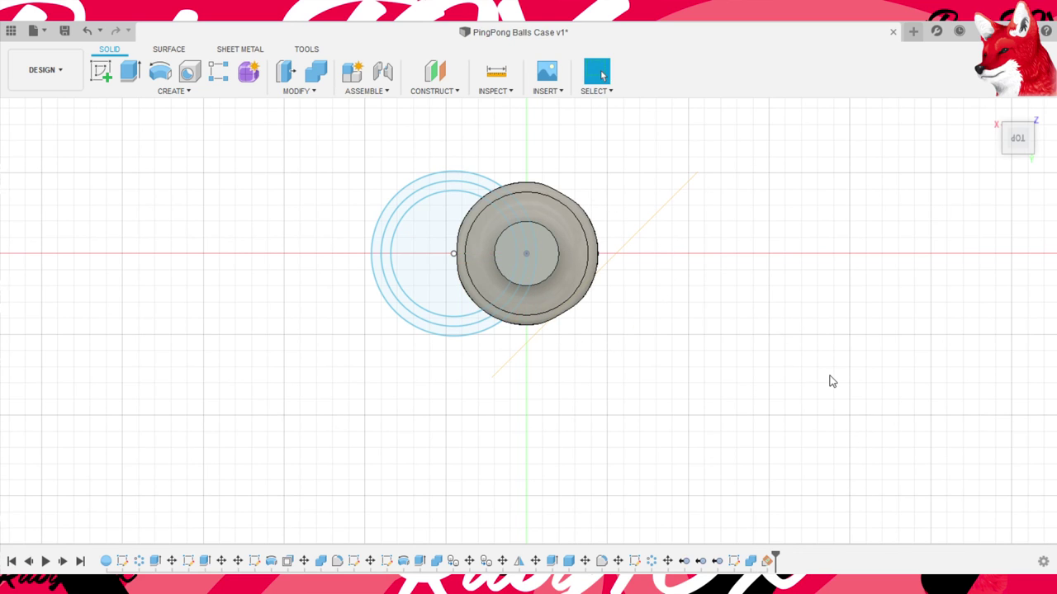
{"action": "mouse_move", "coordinate": [831, 380]}
{"action": "middle_mouse_down", "text": "shift"}
{"action": "mouse_move", "coordinate": [821, 413]}
{"action": "mouse_move", "coordinate": [825, 394]}
{"action": "middle_mouse_up", "text": "shift"}
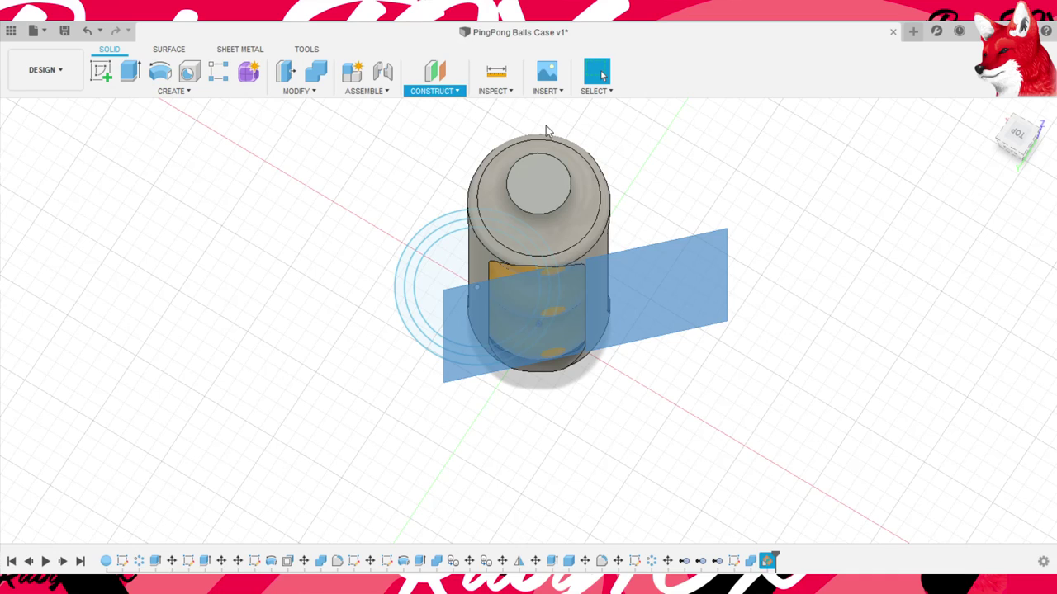
{"action": "mouse_move", "coordinate": [841, 363]}
{"action": "left_mouse_down"}
{"action": "mouse_move", "coordinate": [844, 455]}
{"action": "mouse_move", "coordinate": [844, 443]}
{"action": "left_mouse_up"}
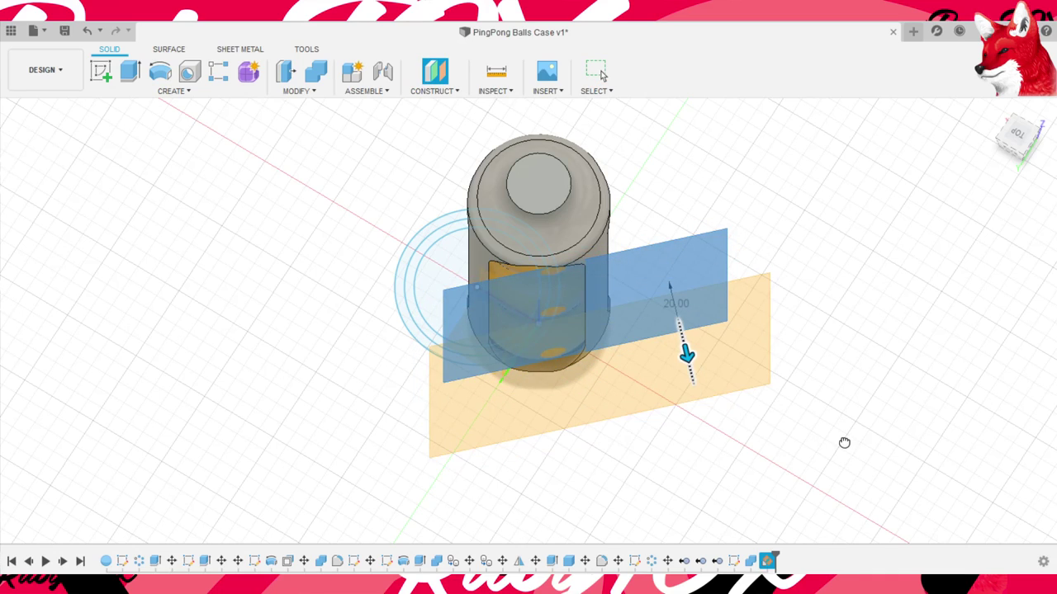
{"action": "key", "text": "Return"}
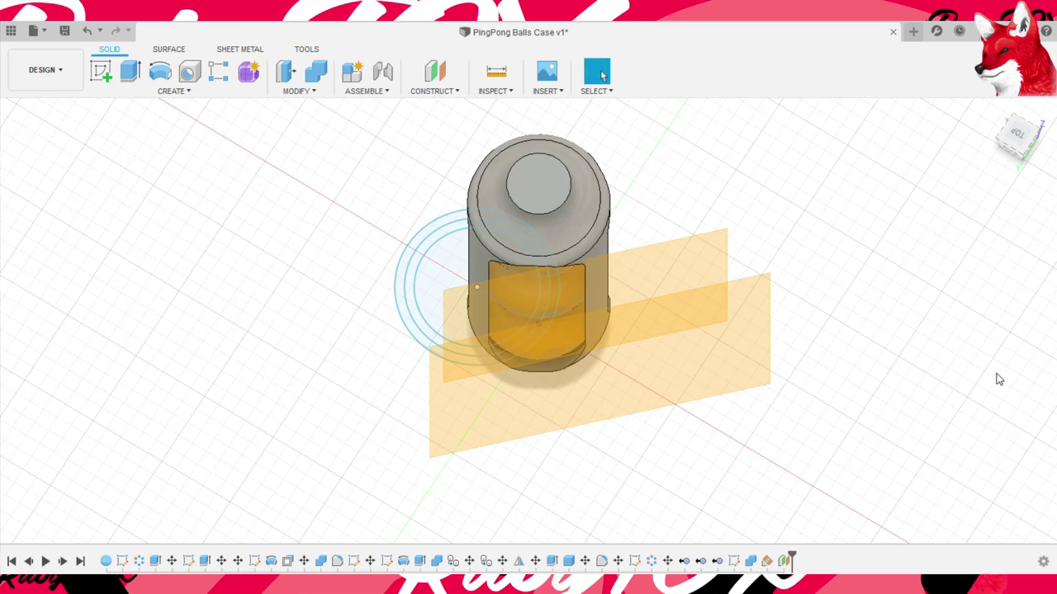
{"action": "left_click", "coordinate": [766, 560]}
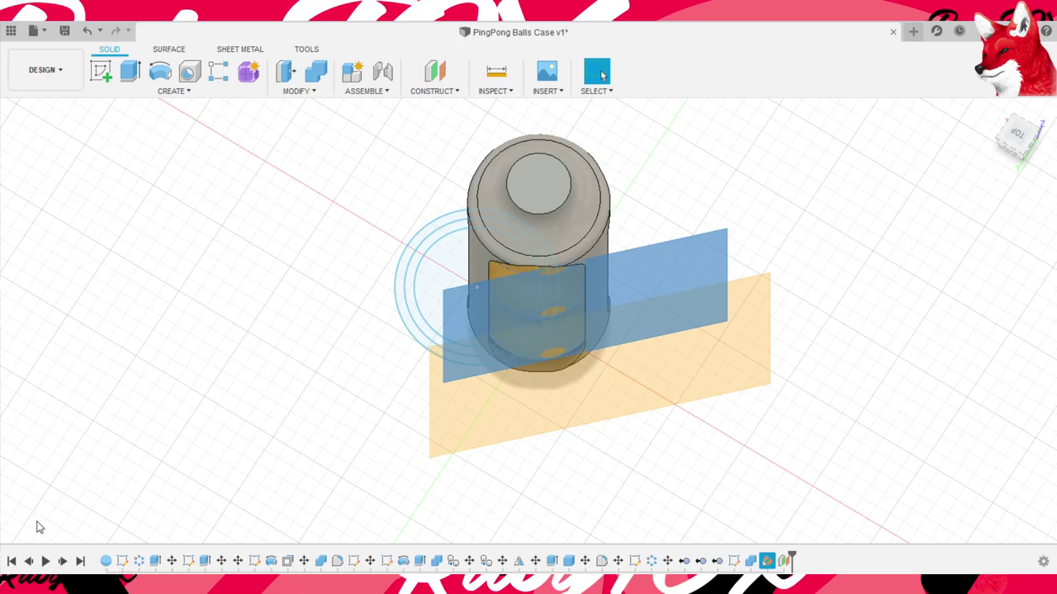
{"action": "key", "text": "Escape"}
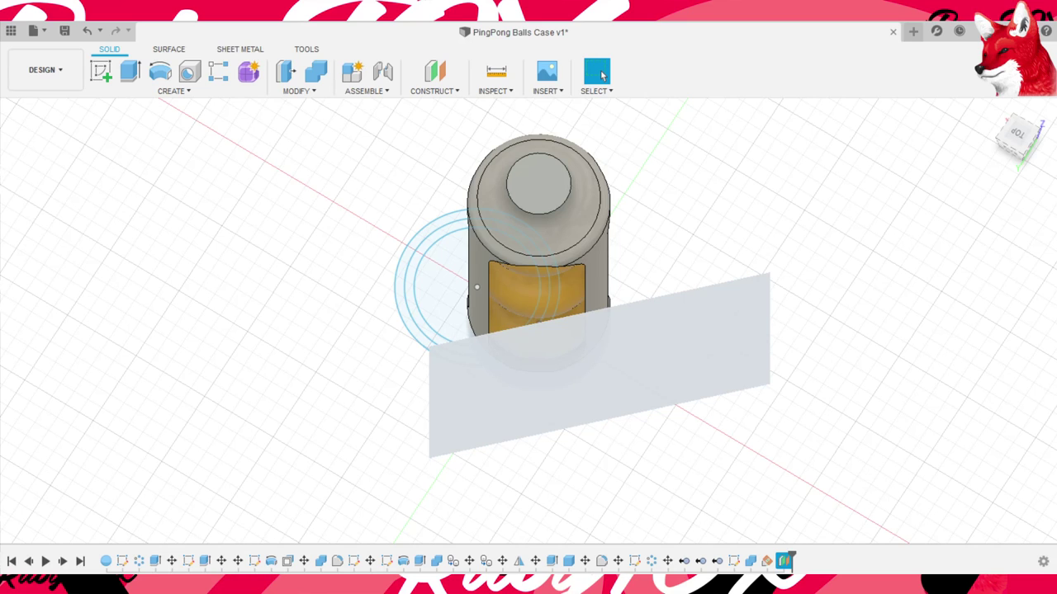
{"action": "left_click", "coordinate": [710, 347]}
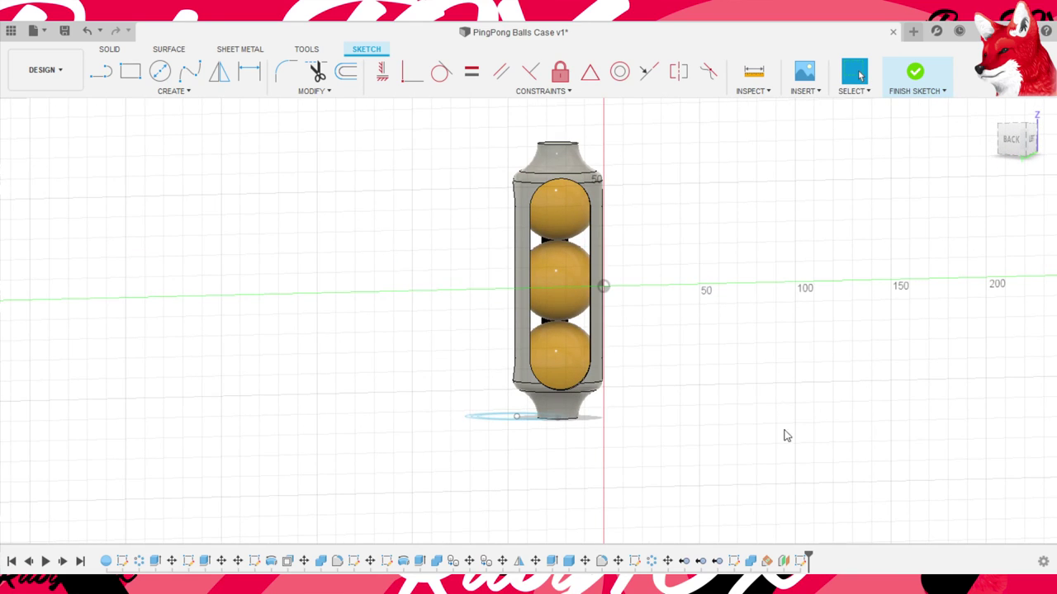
- Exit the sketch, undo the 20 mm offset plane, and re-rotate the angled plane from Top view
{"action": "left_click", "coordinate": [915, 74]}
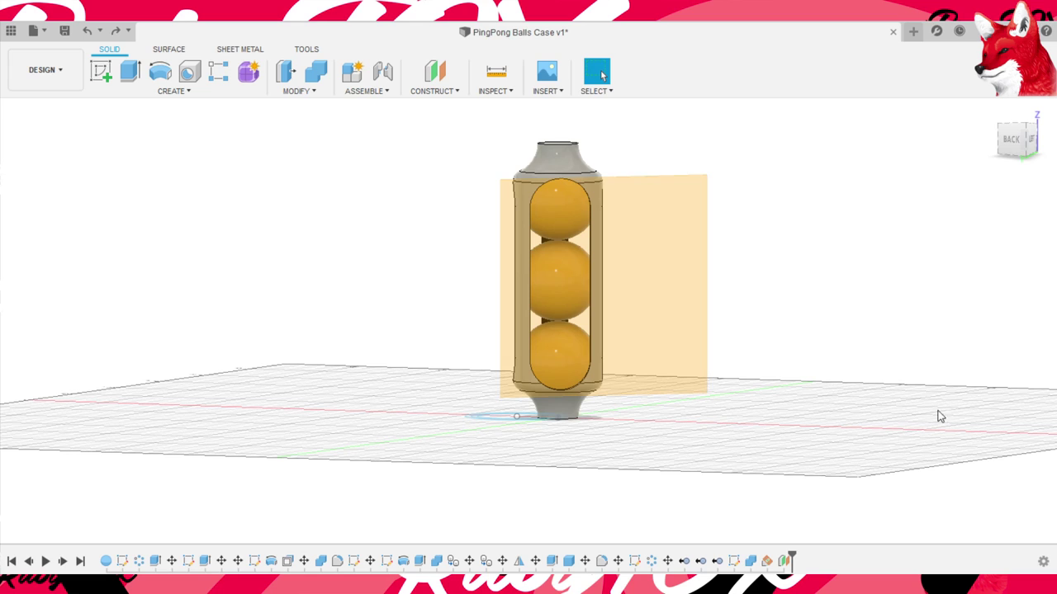
{"action": "mouse_move", "coordinate": [936, 415]}
{"action": "middle_mouse_down", "text": "shift"}
{"action": "mouse_move", "coordinate": [906, 448]}
{"action": "mouse_move", "coordinate": [917, 451]}
{"action": "mouse_move", "coordinate": [810, 463]}
{"action": "middle_mouse_up", "text": "shift"}
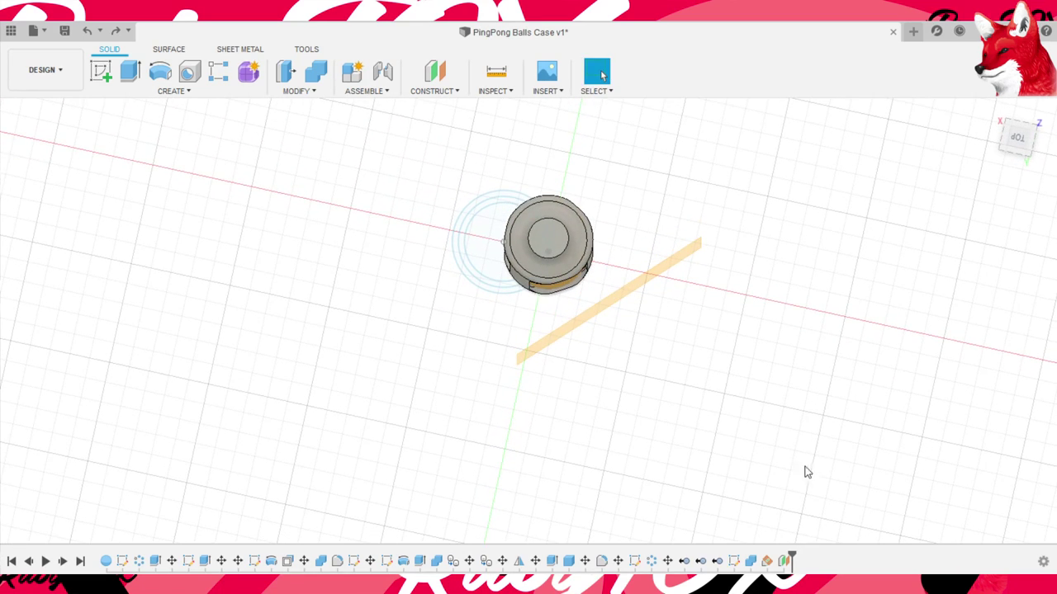
{"action": "key", "text": "ctrl+z"}
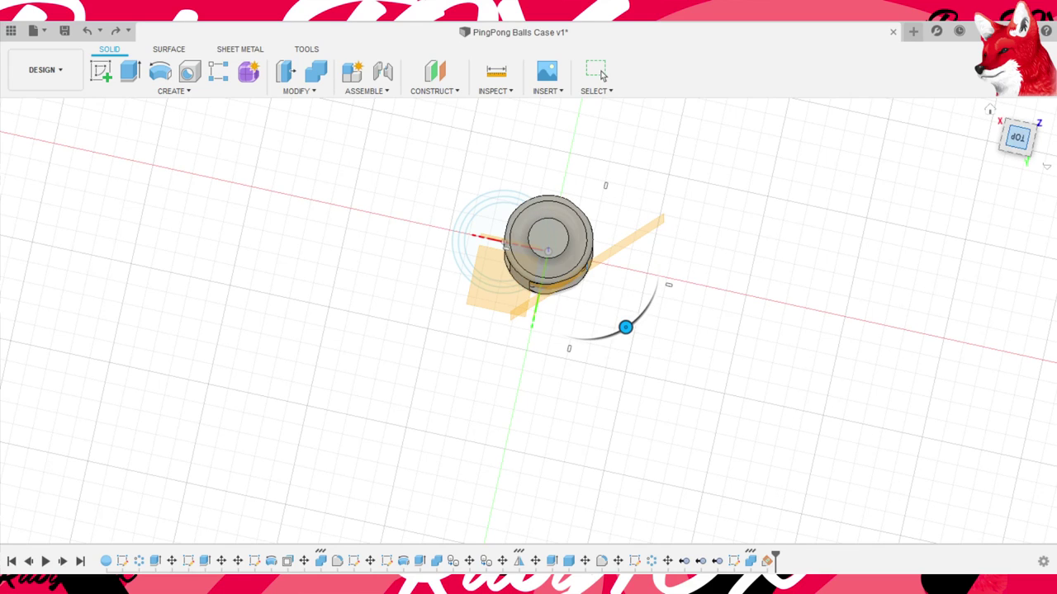
{"action": "left_click", "coordinate": [1017, 137]}
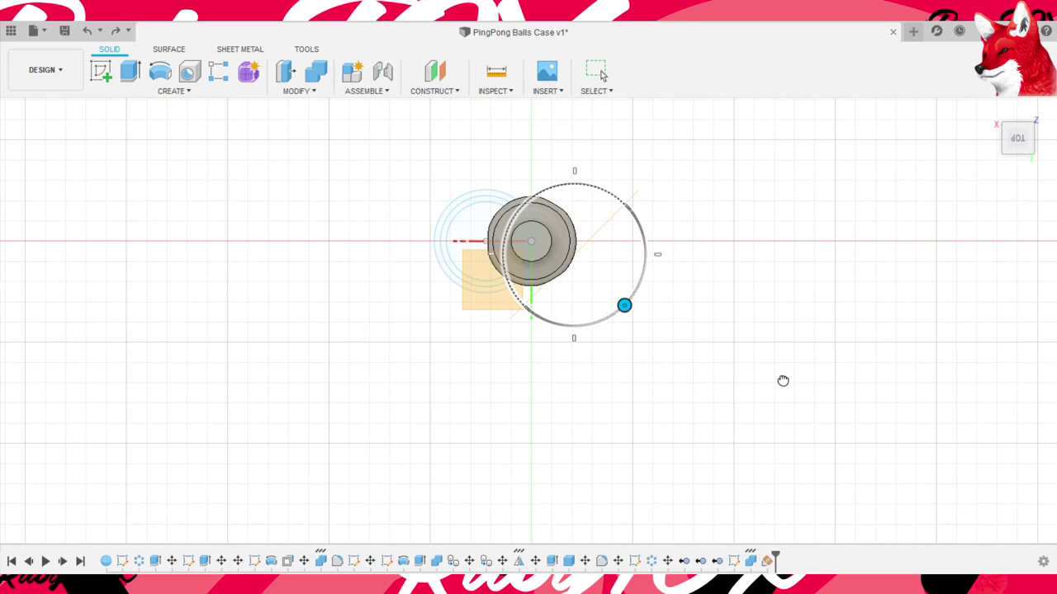
{"action": "left_click_drag", "start_coordinate": [783, 381], "coordinate": [769, 404]}
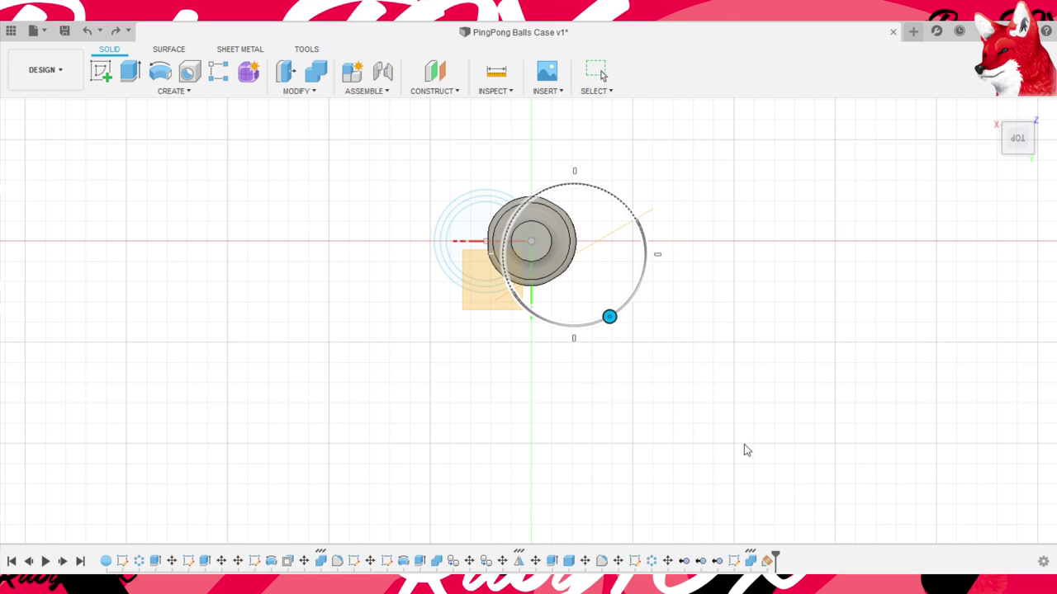
{"action": "mouse_move", "coordinate": [744, 445]}
{"action": "middle_mouse_down", "text": "shift"}
{"action": "mouse_move", "coordinate": [682, 445]}
{"action": "mouse_move", "coordinate": [738, 432]}
{"action": "mouse_move", "coordinate": [792, 370]}
{"action": "mouse_move", "coordinate": [859, 358]}
{"action": "mouse_move", "coordinate": [761, 313]}
{"action": "middle_mouse_up", "text": "shift"}
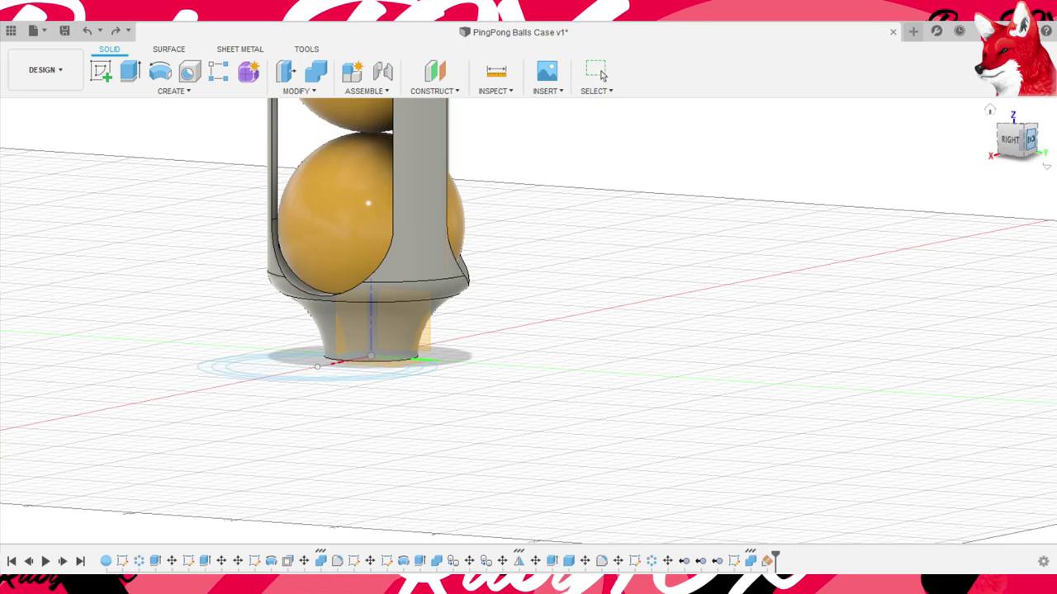
{"action": "mouse_move", "coordinate": [882, 276]}
{"action": "middle_mouse_down", "text": "shift"}
{"action": "mouse_move", "coordinate": [765, 304]}
{"action": "mouse_move", "coordinate": [652, 146]}
{"action": "middle_mouse_up", "text": "shift"}
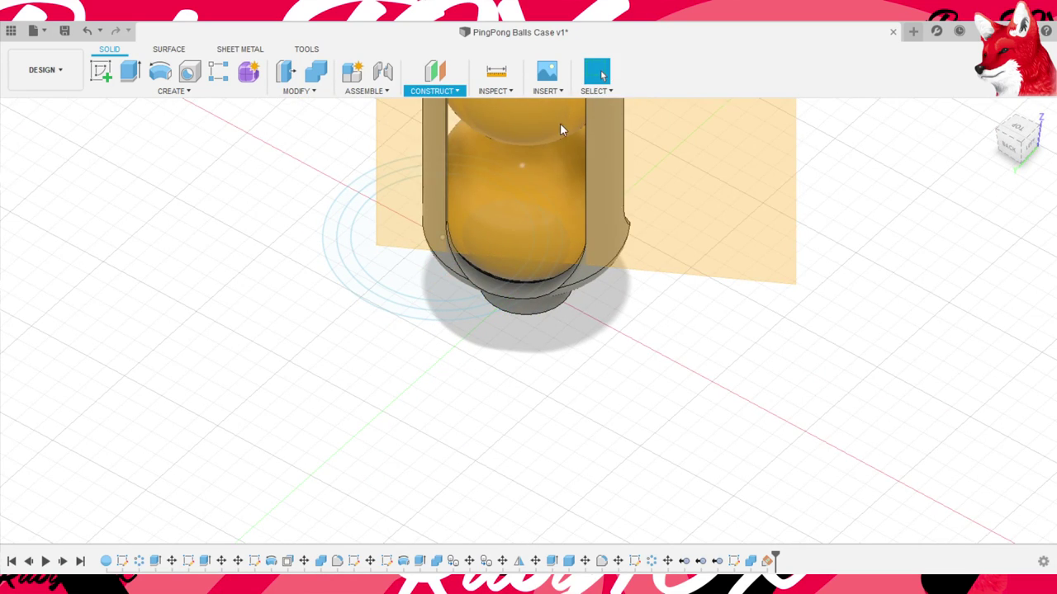
- Create a 25 mm offset plane and start a sketch on it
{"action": "left_click_drag", "start_coordinate": [860, 248], "coordinate": [665, 264]}
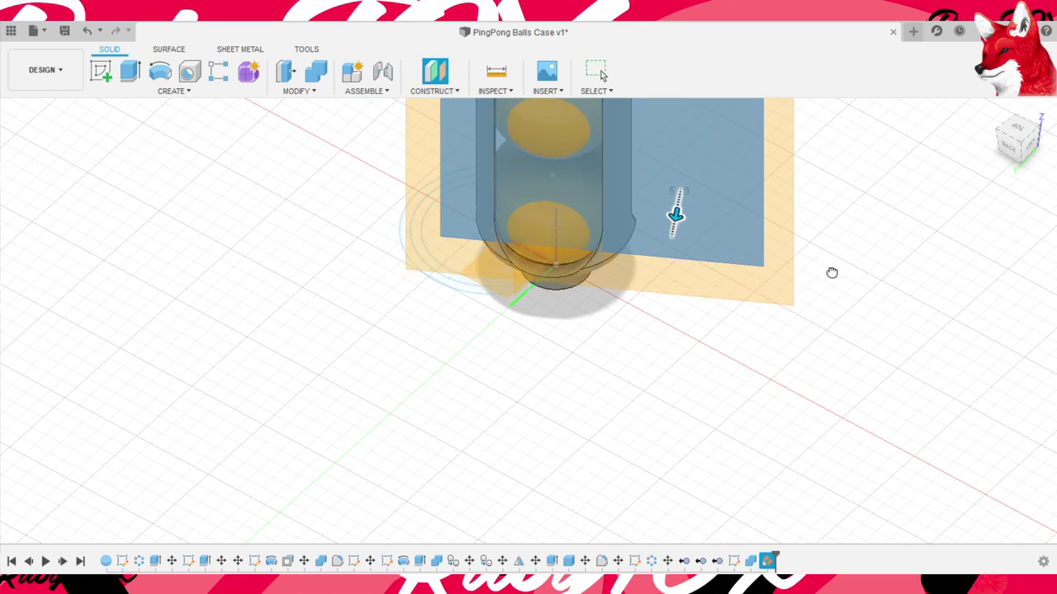
{"action": "key", "text": "Return"}
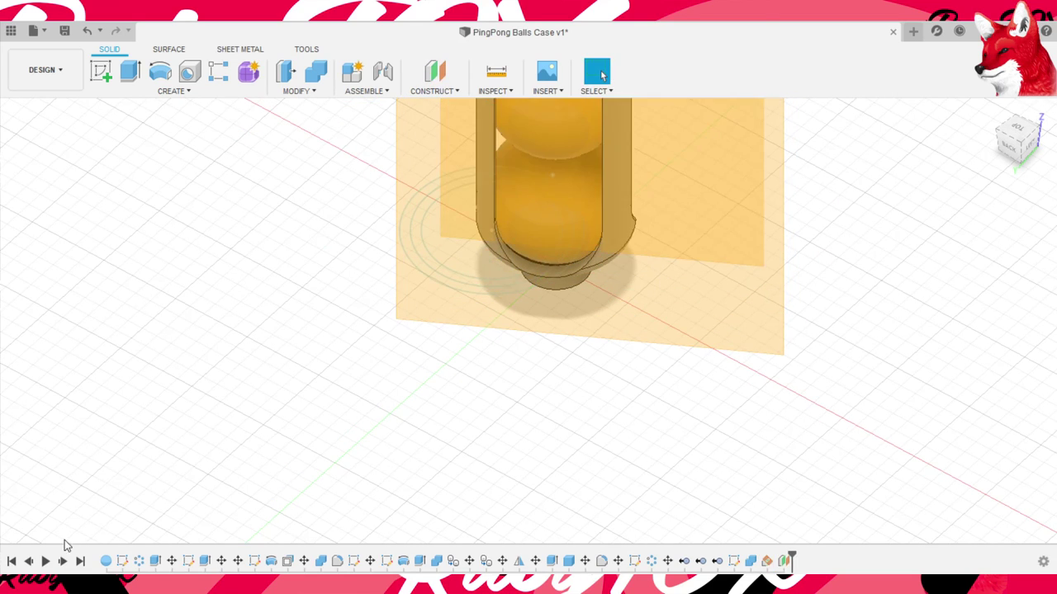
{"action": "left_click", "coordinate": [785, 287]}
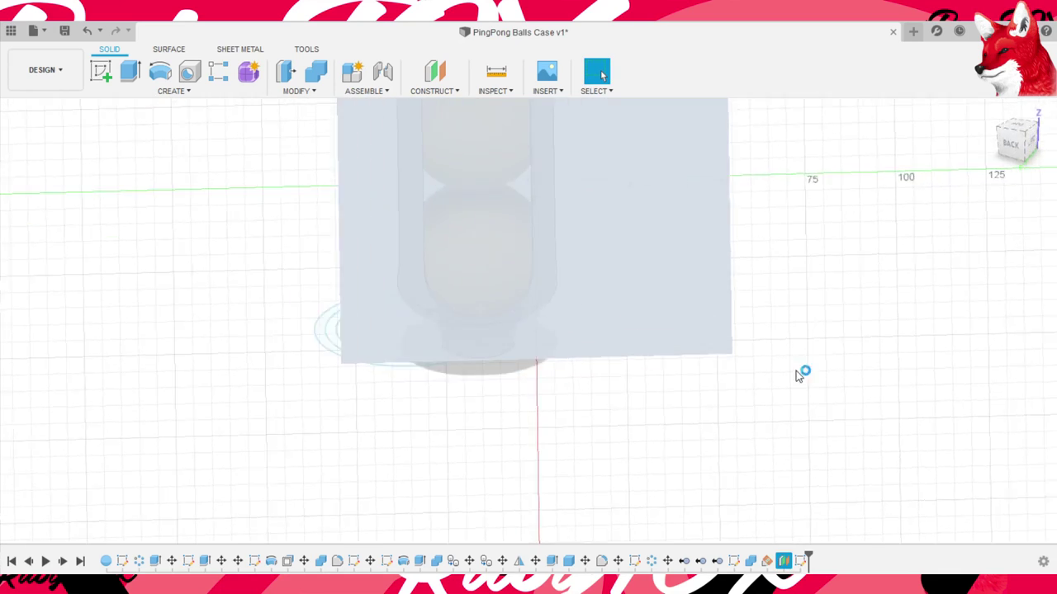
{"action": "middle_click_drag", "start_coordinate": [739, 414], "coordinate": [764, 452]}
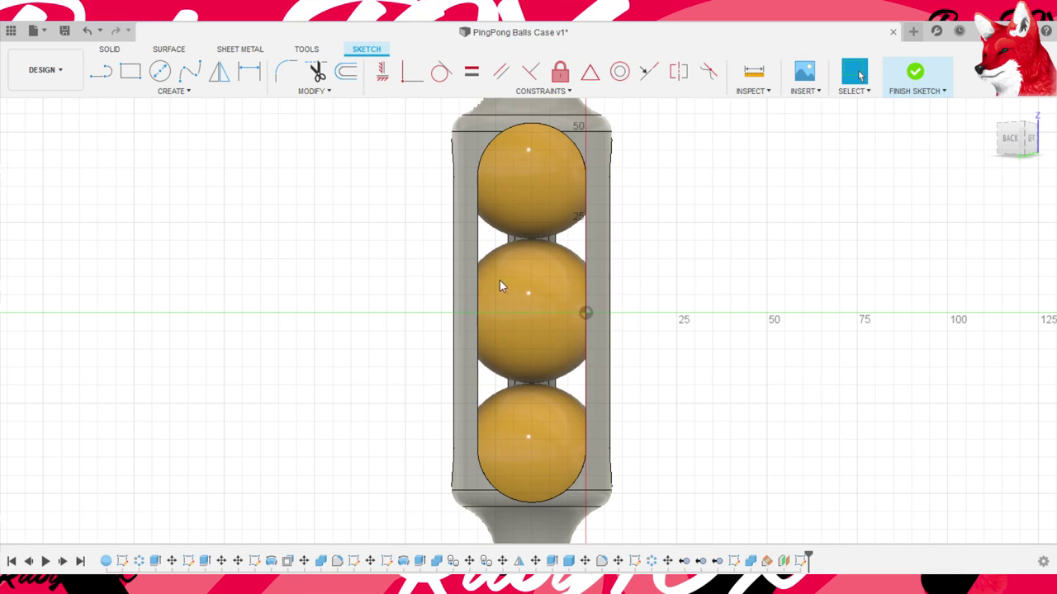
- Draw the stepped horizontal and vertical line segments of the tab outline
{"action": "key", "text": "l"}
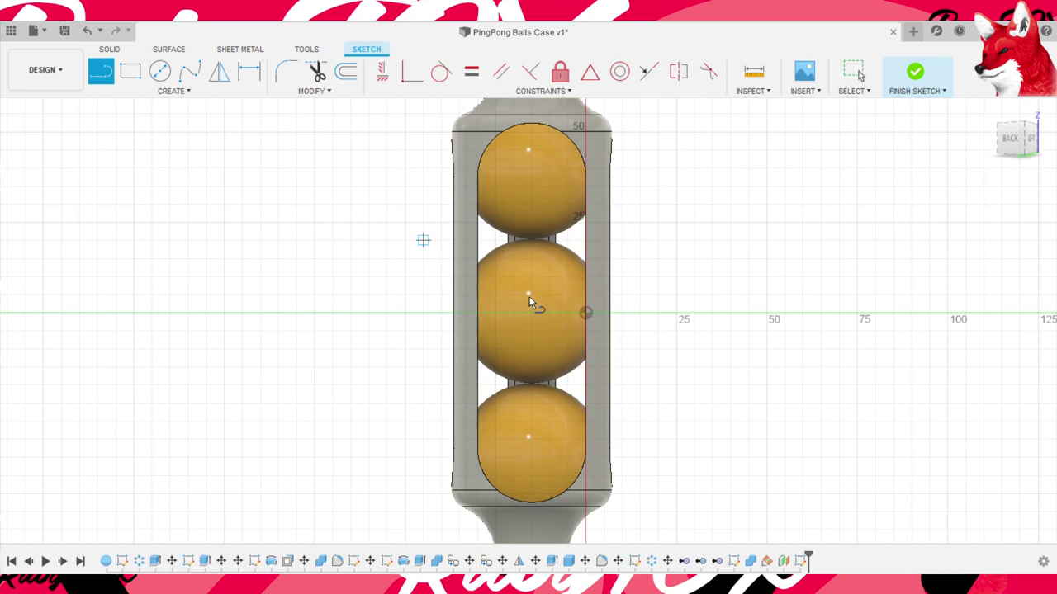
{"action": "key", "text": "Return"}
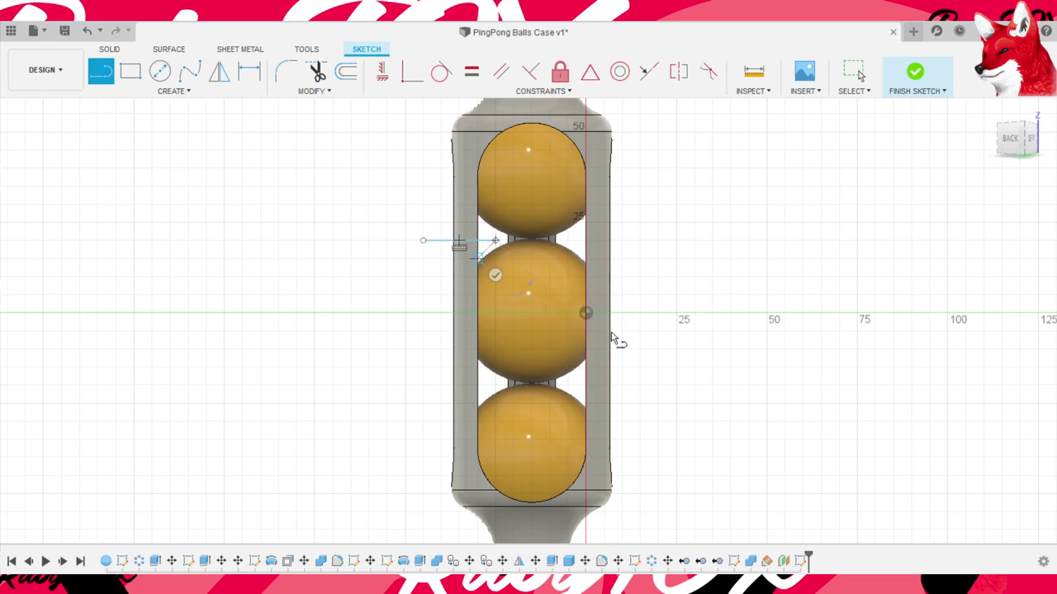
{"action": "key", "text": "Return"}
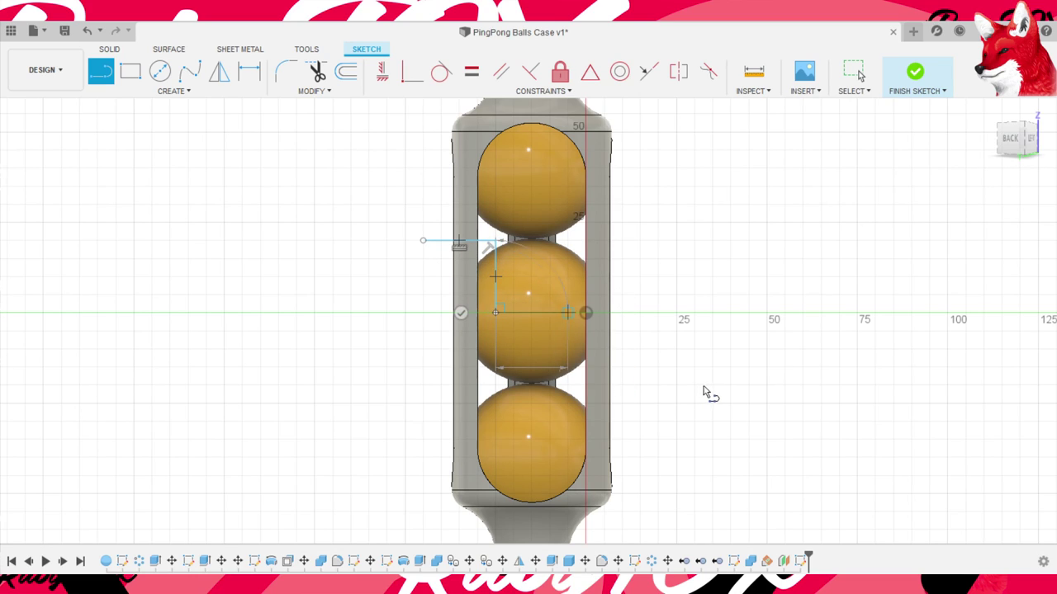
{"action": "key", "text": "Return"}
{"action": "key", "text": "Return"}
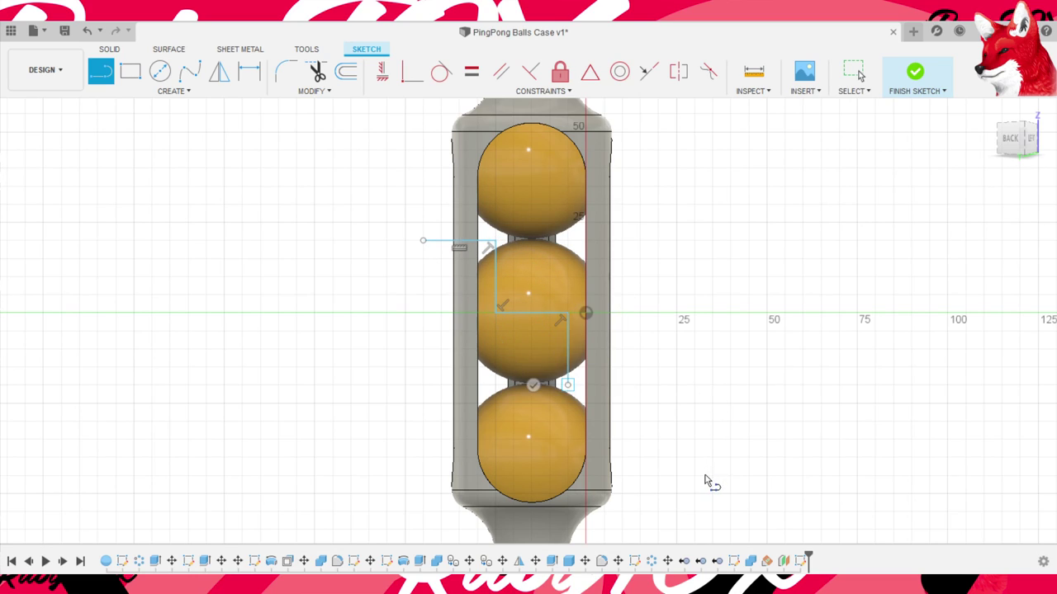
{"action": "key", "text": "Return"}
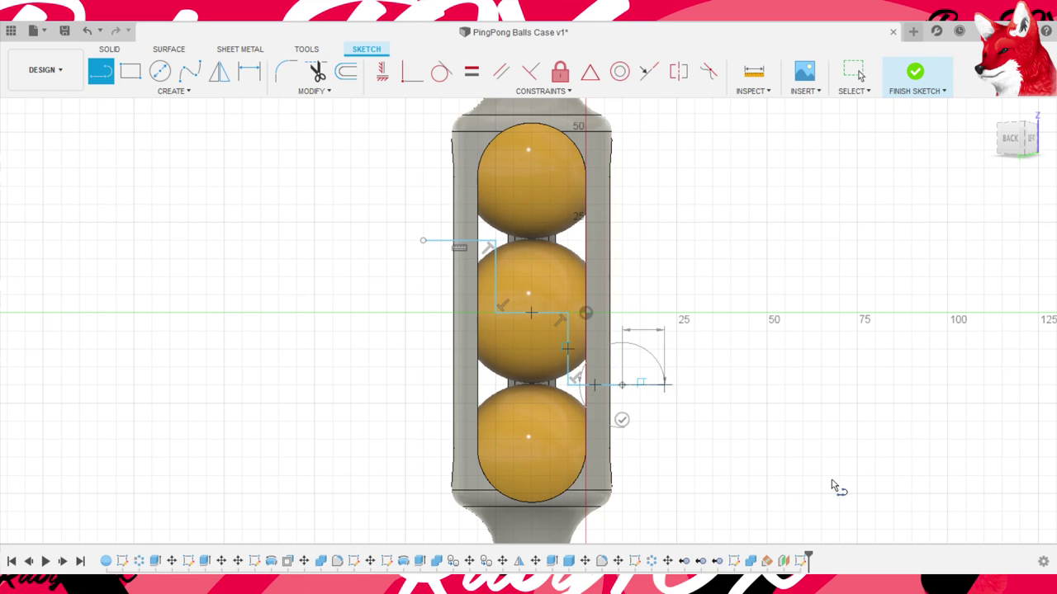
{"action": "scroll", "coordinate": [832, 487], "scroll_direction": "down", "scroll_amount": 2}
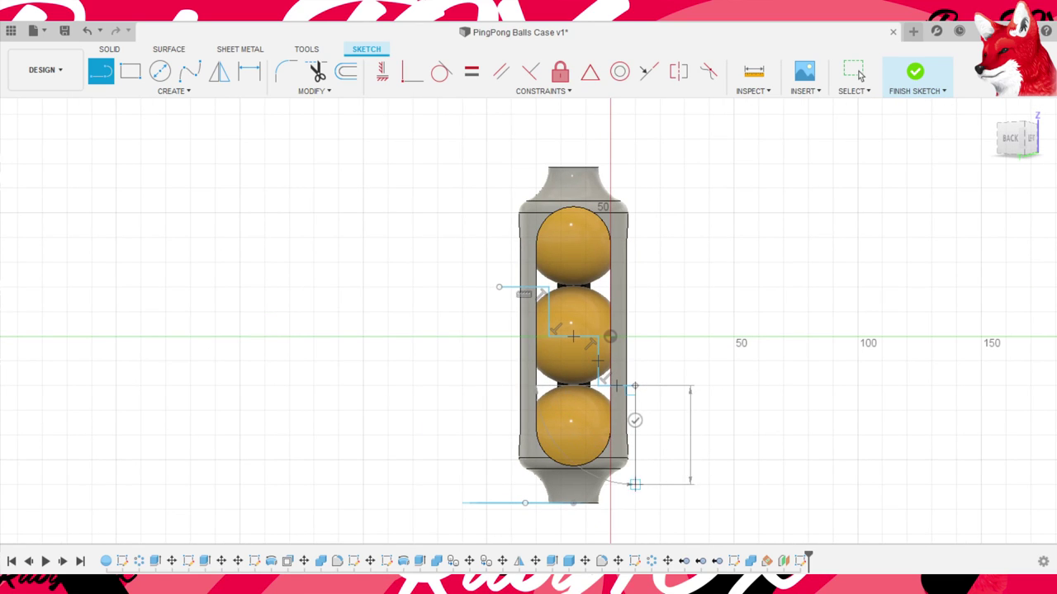
- Close the stepped profile with bottom, side and top edges, then finish the sketch
{"action": "left_click", "coordinate": [634, 509]}
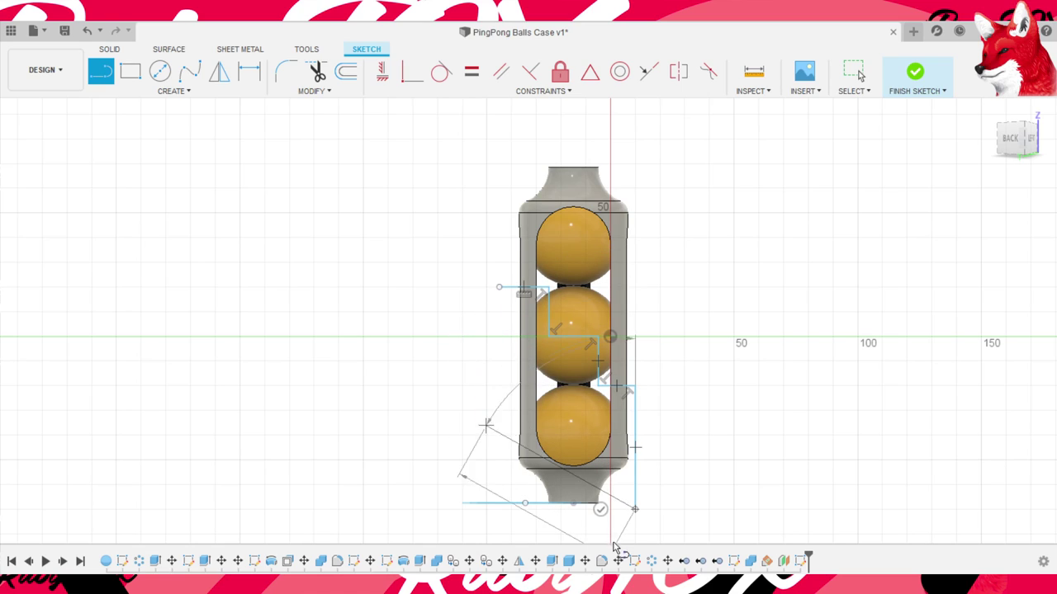
{"action": "left_click", "coordinate": [499, 509]}
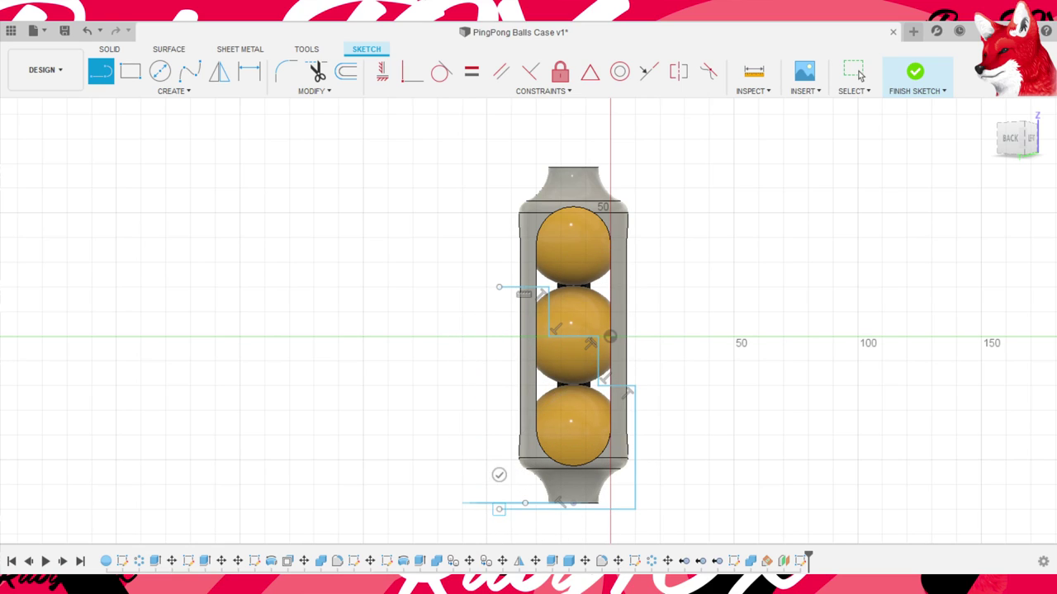
{"action": "left_click", "coordinate": [498, 288]}
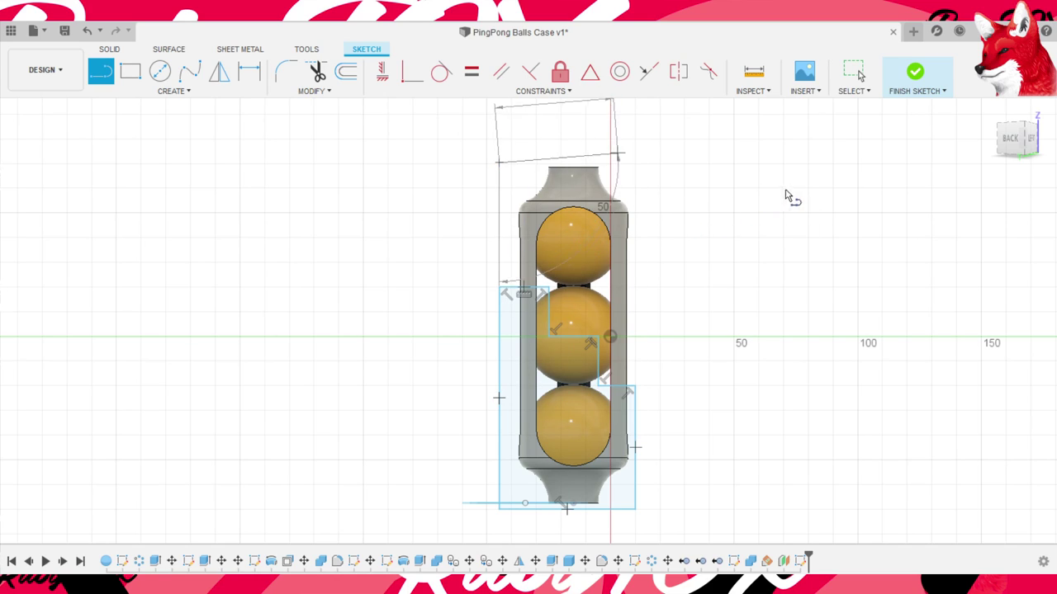
{"action": "left_click", "coordinate": [634, 386]}
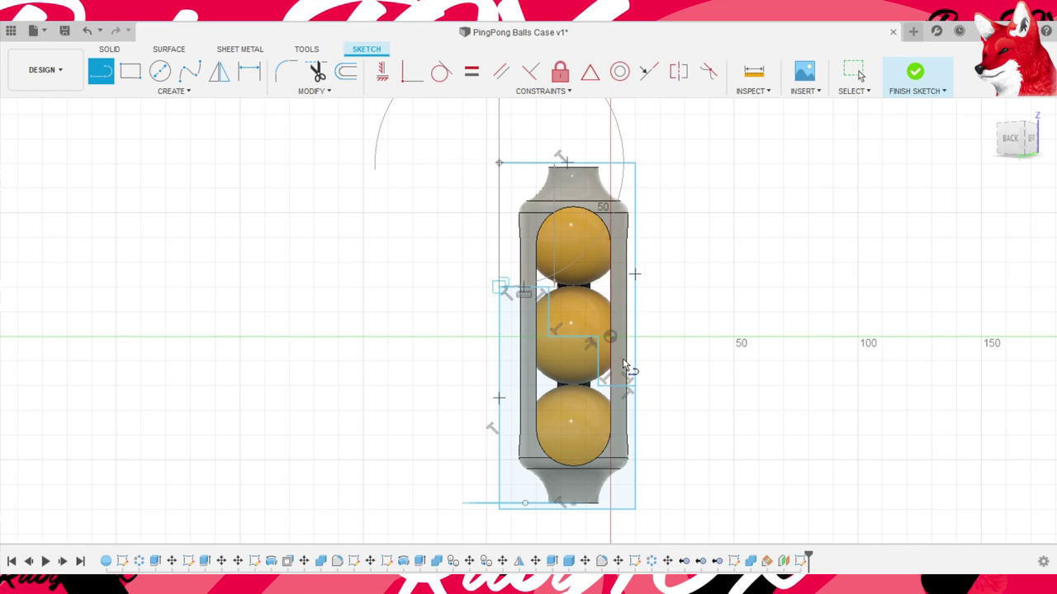
{"action": "left_click", "coordinate": [499, 288]}
{"action": "key", "text": "Escape"}
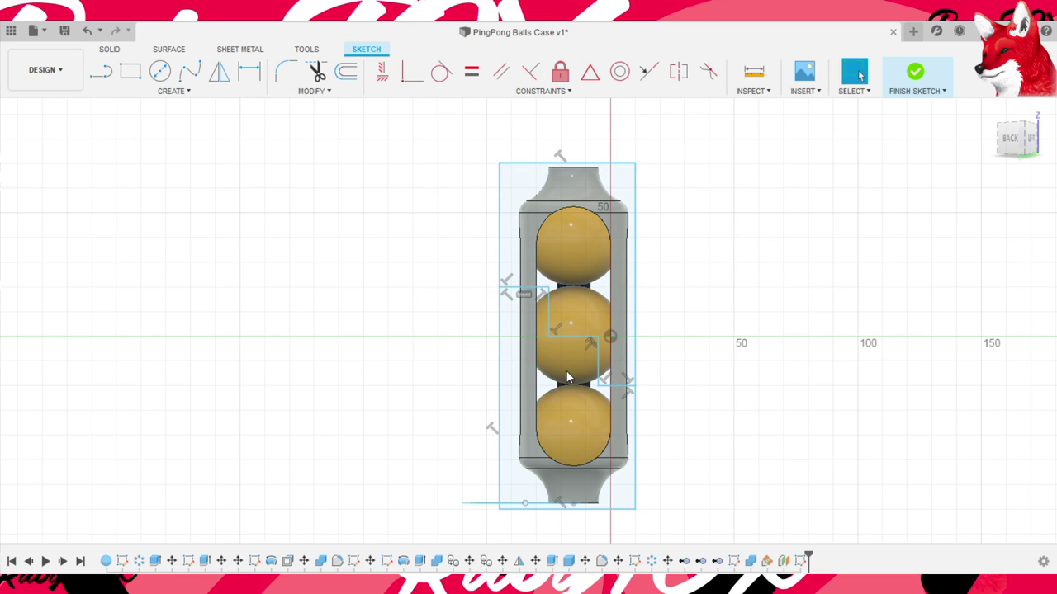
{"action": "right_click_drag", "start_coordinate": [889, 391], "coordinate": [854, 314]}
- Select the case body and start an extrude, then cancel that first attempt
{"action": "middle_click_drag", "start_coordinate": [854, 314], "coordinate": [890, 323], "text": "shift"}
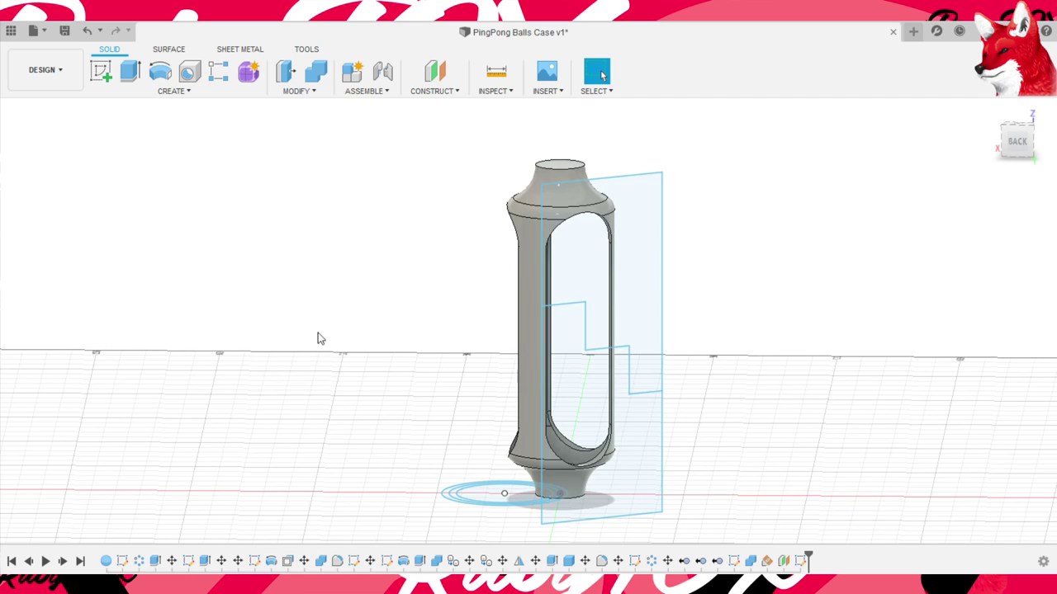
{"action": "mouse_move", "coordinate": [429, 330]}
{"action": "middle_mouse_down", "text": "shift"}
{"action": "mouse_move", "coordinate": [463, 347]}
{"action": "mouse_move", "coordinate": [450, 346]}
{"action": "middle_mouse_up", "text": "shift"}
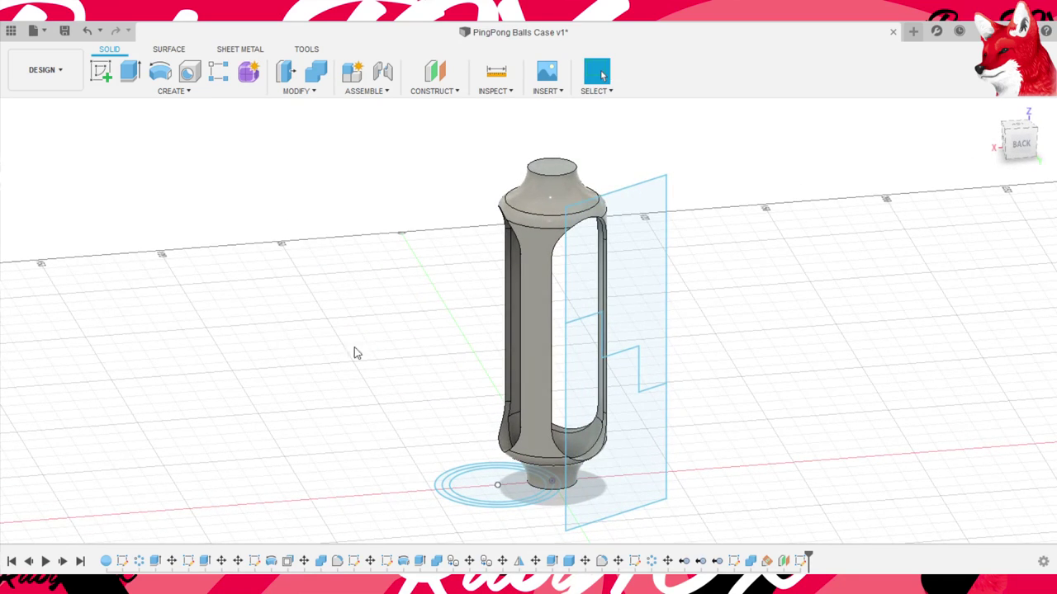
{"action": "left_click", "coordinate": [516, 322]}
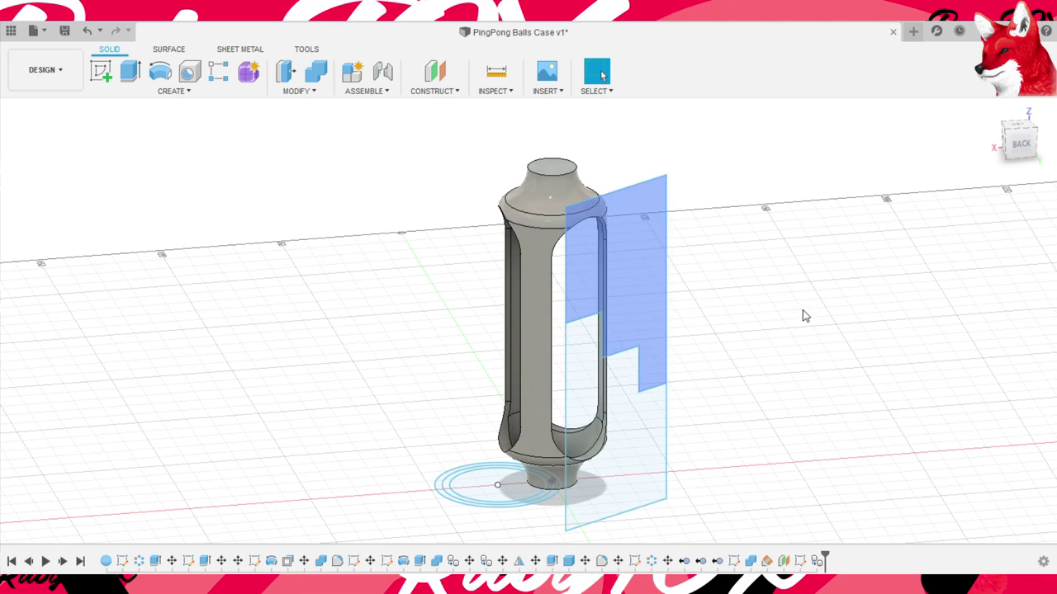
{"action": "key", "text": "e"}
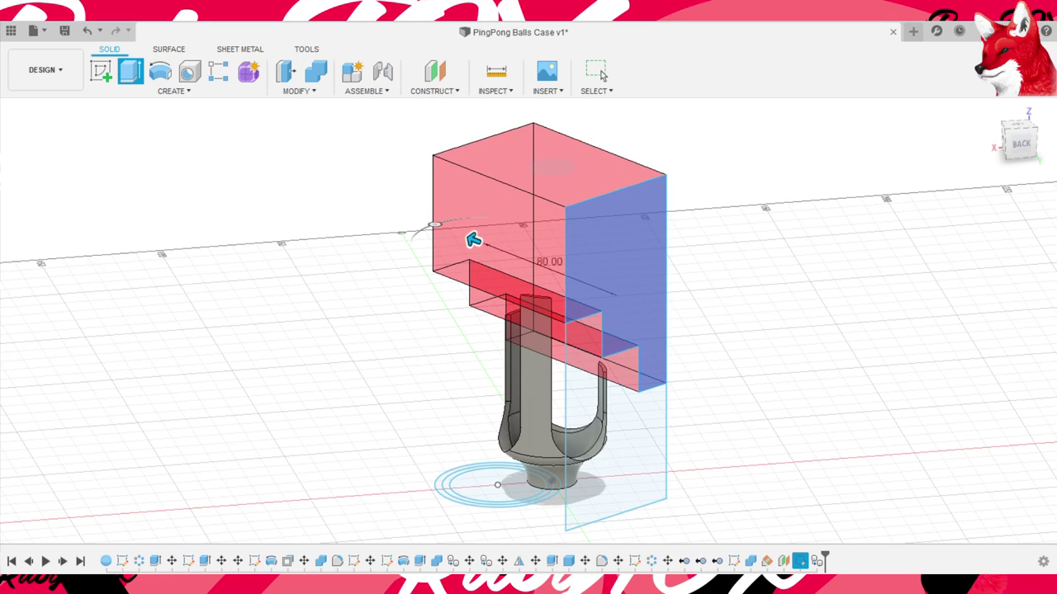
{"action": "left_click", "coordinate": [600, 74]}
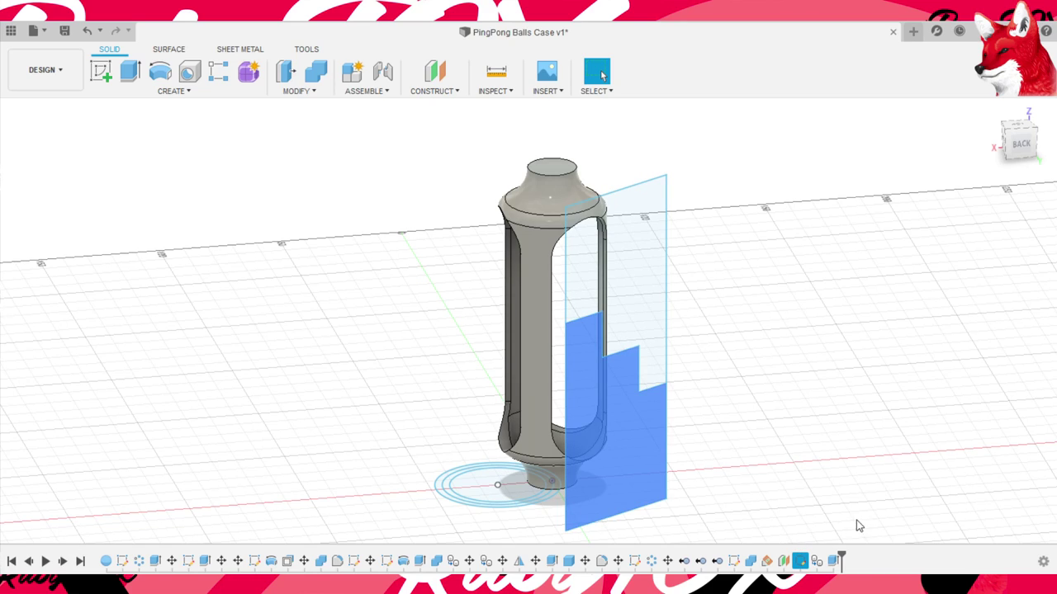
- Extrude the stepped profile to 90 and orbit around the split case
{"action": "key", "text": "e"}
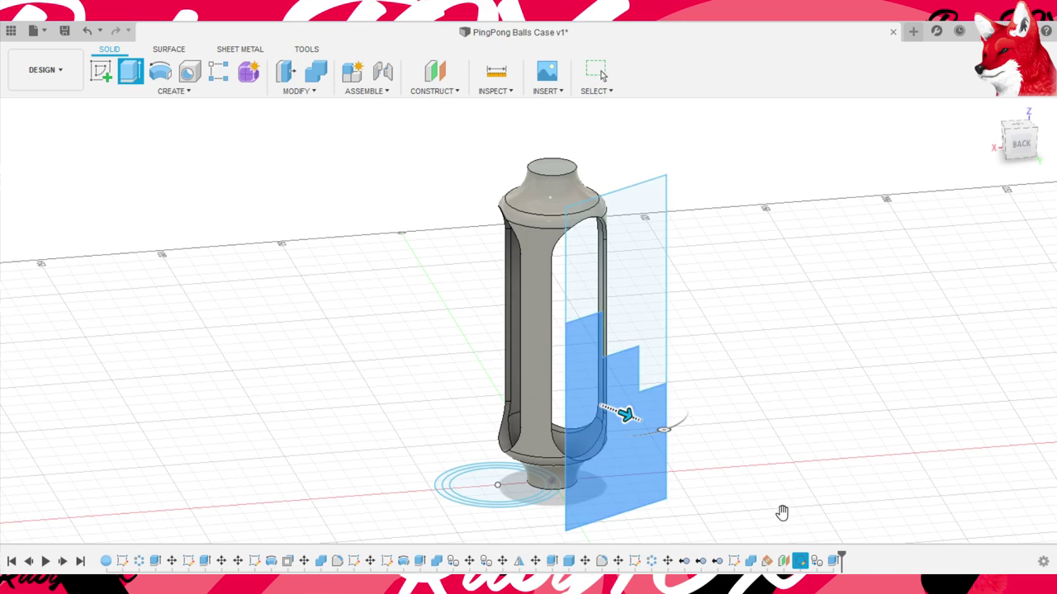
{"action": "left_click_drag", "start_coordinate": [473, 354], "coordinate": [457, 349]}
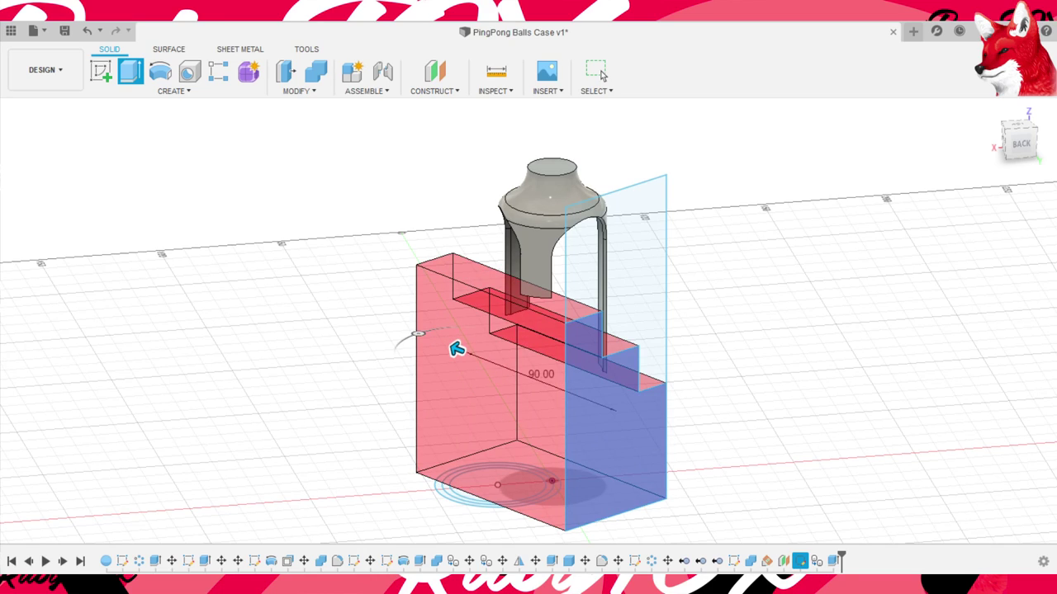
{"action": "key", "text": "Return"}
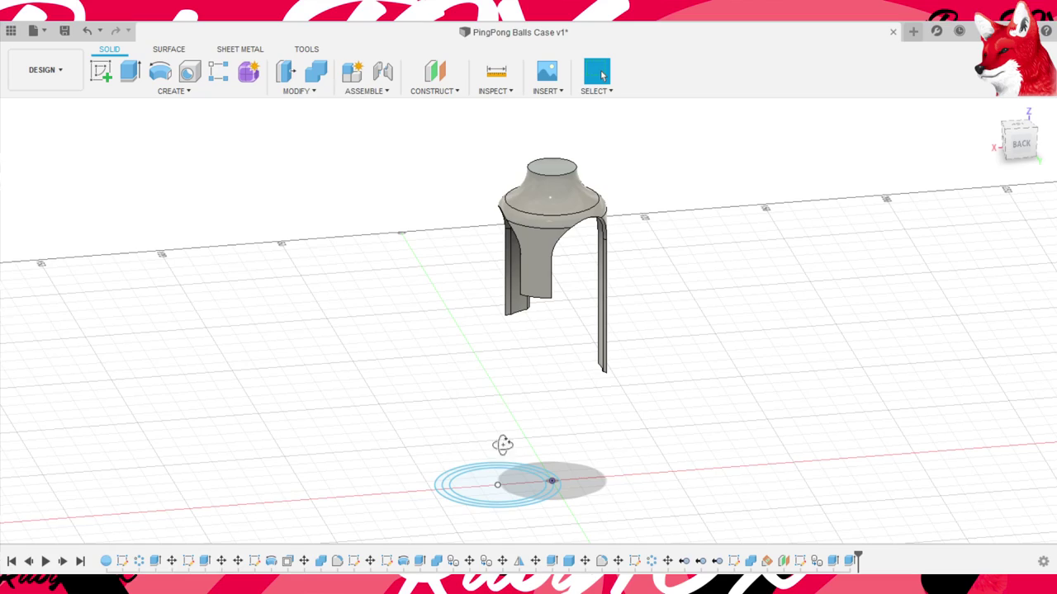
{"action": "mouse_move", "coordinate": [500, 443]}
{"action": "middle_mouse_down", "text": "shift"}
{"action": "mouse_move", "coordinate": [449, 438]}
{"action": "mouse_move", "coordinate": [457, 408]}
{"action": "middle_mouse_up", "text": "shift"}
{"action": "mouse_move", "coordinate": [37, 337]}
{"action": "middle_mouse_down", "text": "shift"}
{"action": "mouse_move", "coordinate": [734, 422]}
{"action": "mouse_move", "coordinate": [620, 409]}
{"action": "middle_mouse_up", "text": "shift"}
{"action": "middle_click_drag", "start_coordinate": [505, 376], "coordinate": [628, 464], "text": "shift"}
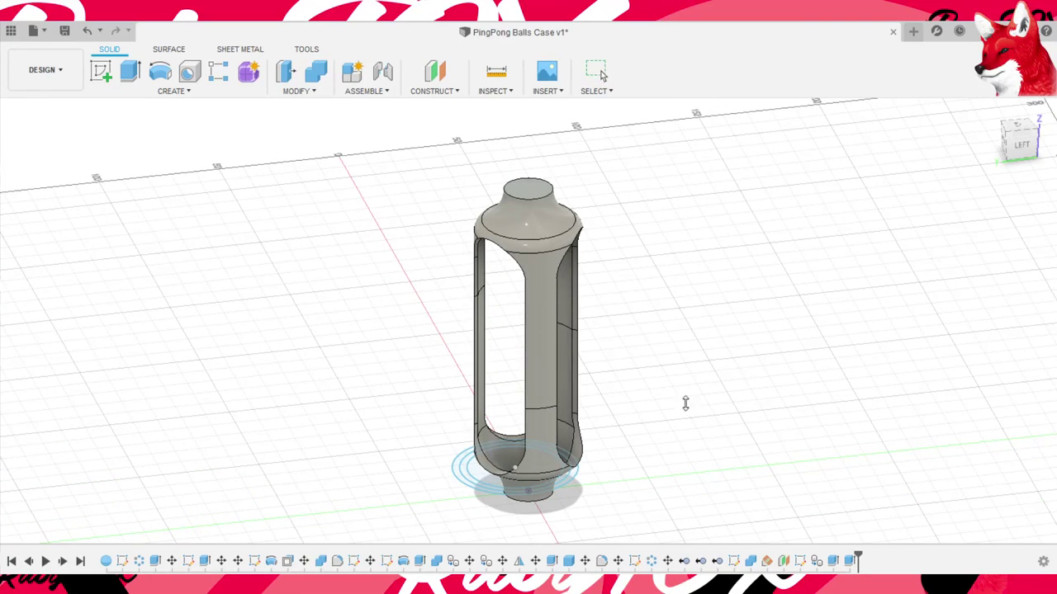
{"action": "mouse_move", "coordinate": [802, 401]}
{"action": "middle_mouse_down", "text": "shift"}
{"action": "mouse_move", "coordinate": [778, 376]}
{"action": "mouse_move", "coordinate": [846, 369]}
{"action": "mouse_move", "coordinate": [870, 380]}
{"action": "mouse_move", "coordinate": [801, 443]}
{"action": "mouse_move", "coordinate": [825, 427]}
{"action": "middle_mouse_up", "text": "shift"}
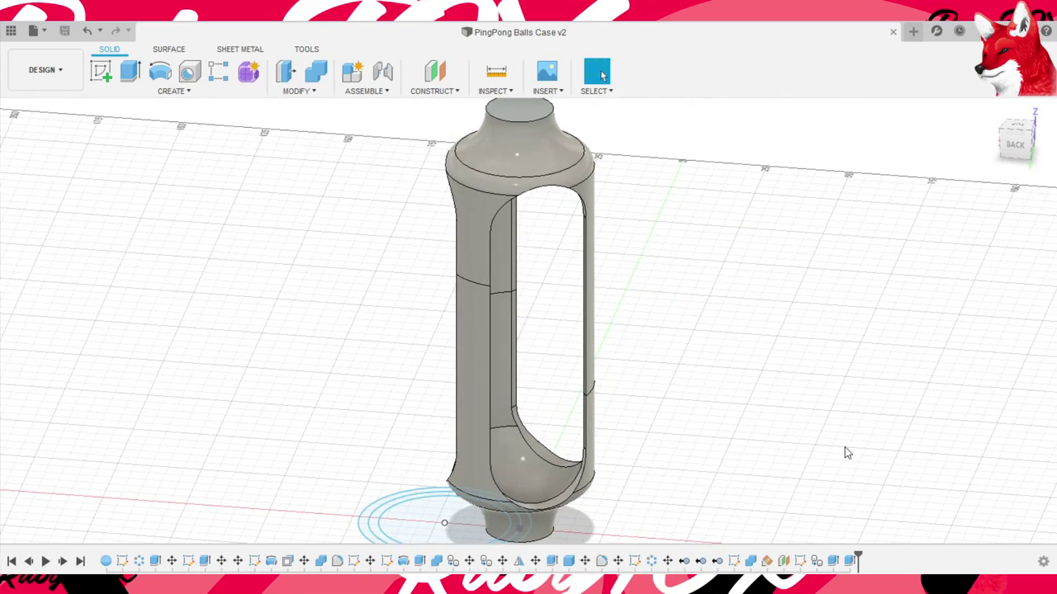
- Hide the upper case body and zoom in on the lower half from the top
{"action": "key", "text": "Delete"}
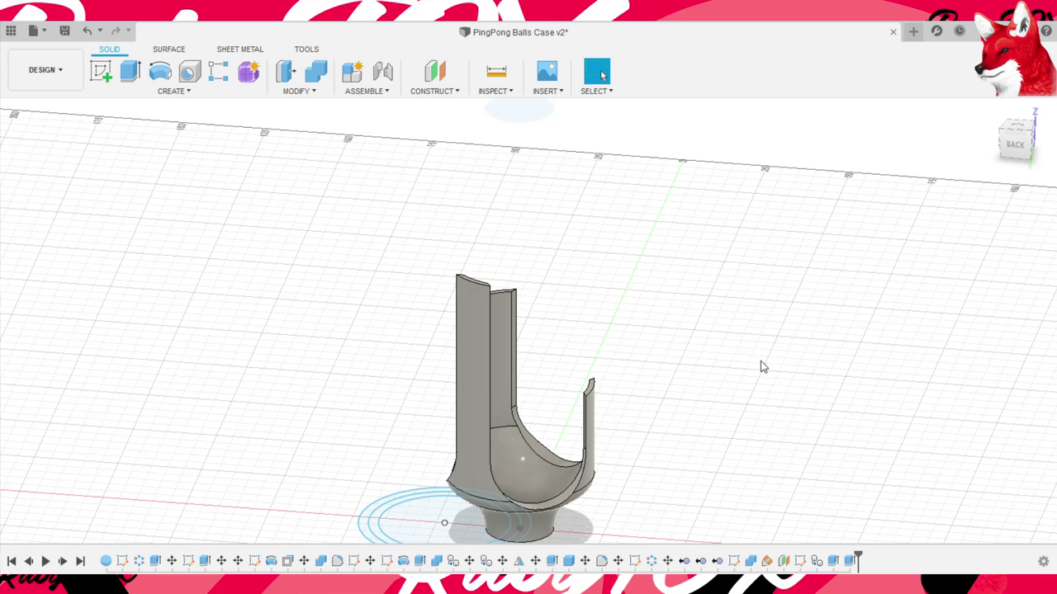
{"action": "mouse_move", "coordinate": [765, 349]}
{"action": "middle_mouse_down", "text": "shift"}
{"action": "mouse_move", "coordinate": [758, 403]}
{"action": "mouse_move", "coordinate": [738, 396]}
{"action": "mouse_move", "coordinate": [759, 404]}
{"action": "middle_mouse_up", "text": "shift"}
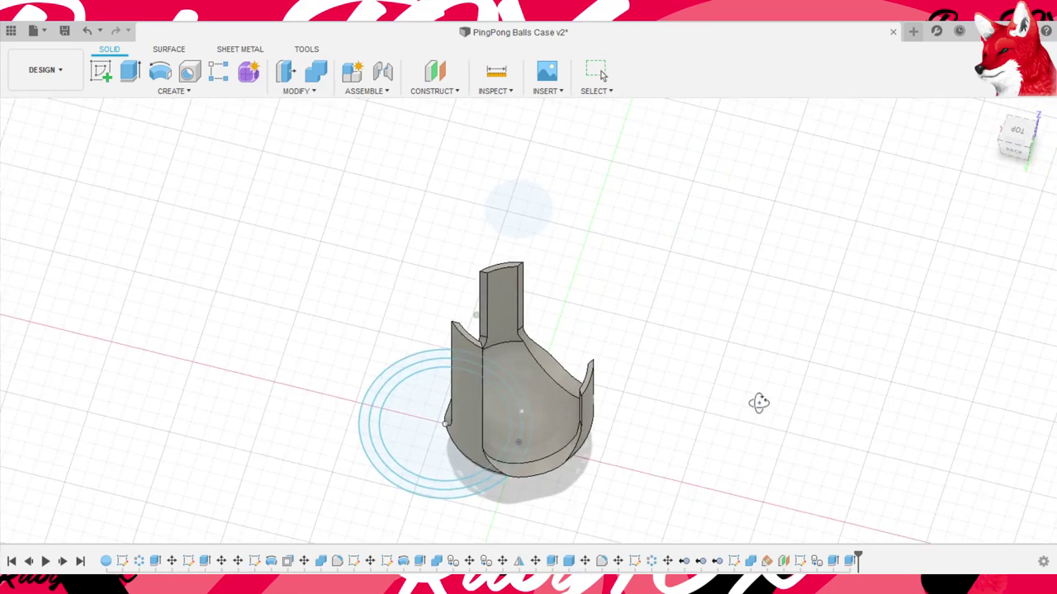
{"action": "mouse_move", "coordinate": [889, 340]}
{"action": "middle_mouse_down", "text": "shift"}
{"action": "mouse_move", "coordinate": [812, 347]}
{"action": "mouse_move", "coordinate": [837, 302]}
{"action": "middle_mouse_up", "text": "shift"}
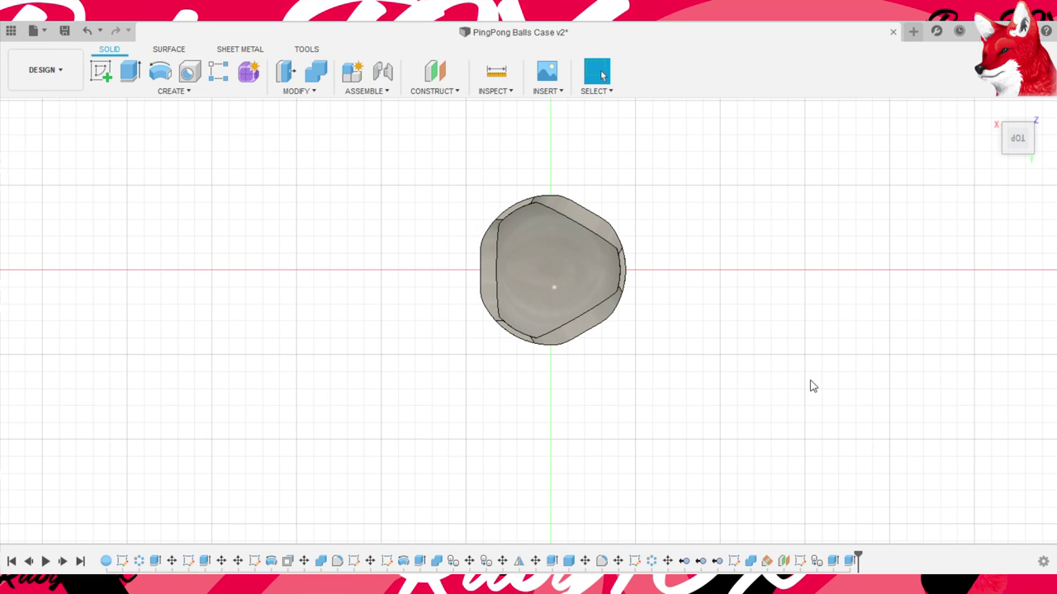
{"action": "scroll", "coordinate": [804, 371], "scroll_direction": "up", "scroll_amount": 3}
{"action": "scroll", "coordinate": [808, 360], "scroll_direction": "up", "scroll_amount": 2}
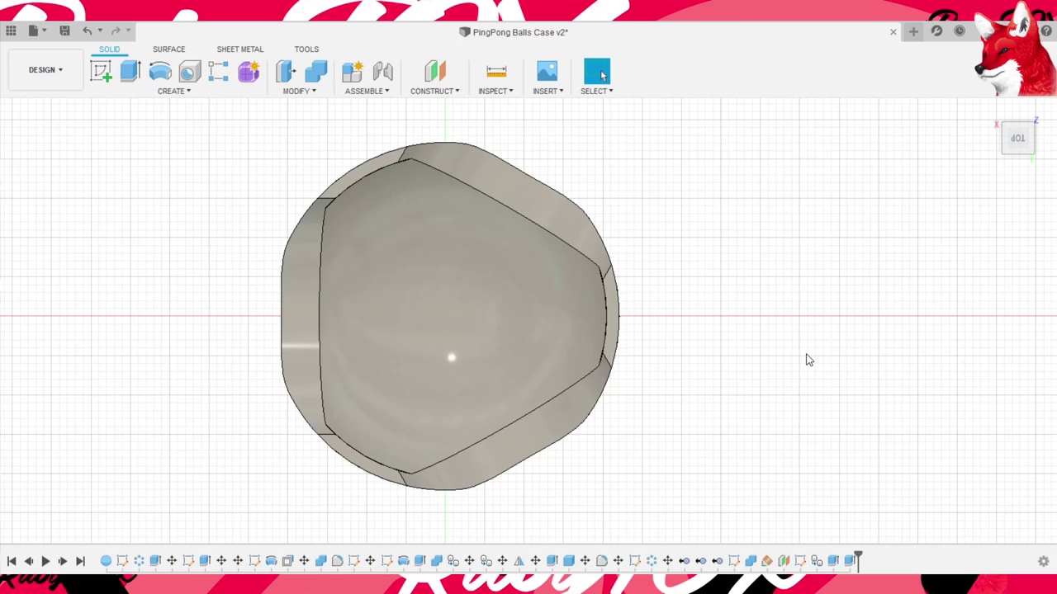
{"action": "scroll", "coordinate": [808, 360], "scroll_direction": "up", "scroll_amount": 2}
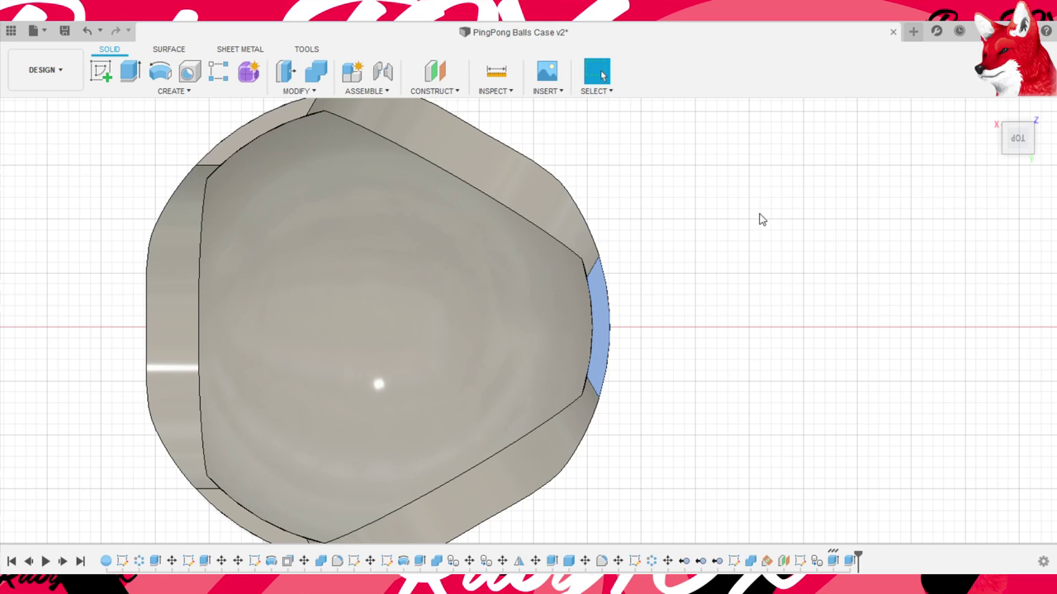
{"action": "middle_click_drag", "start_coordinate": [748, 160], "coordinate": [813, 428], "text": "shift"}
- Start a sketch on the rim end face and offset the left rim curves by 0.80
{"action": "left_click", "coordinate": [812, 422]}
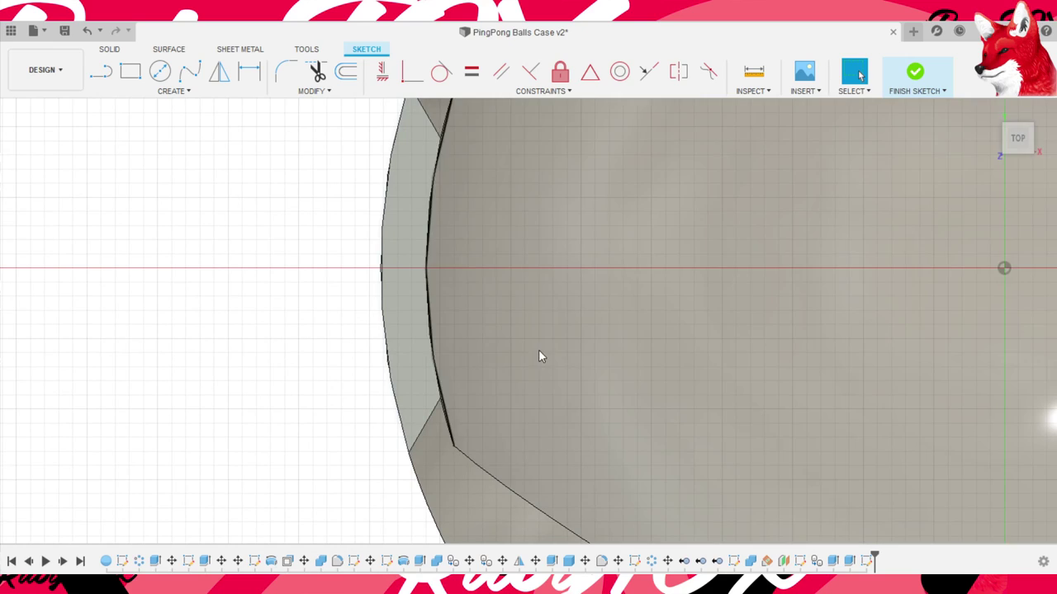
{"action": "key", "text": "o"}
{"action": "left_click", "coordinate": [413, 417]}
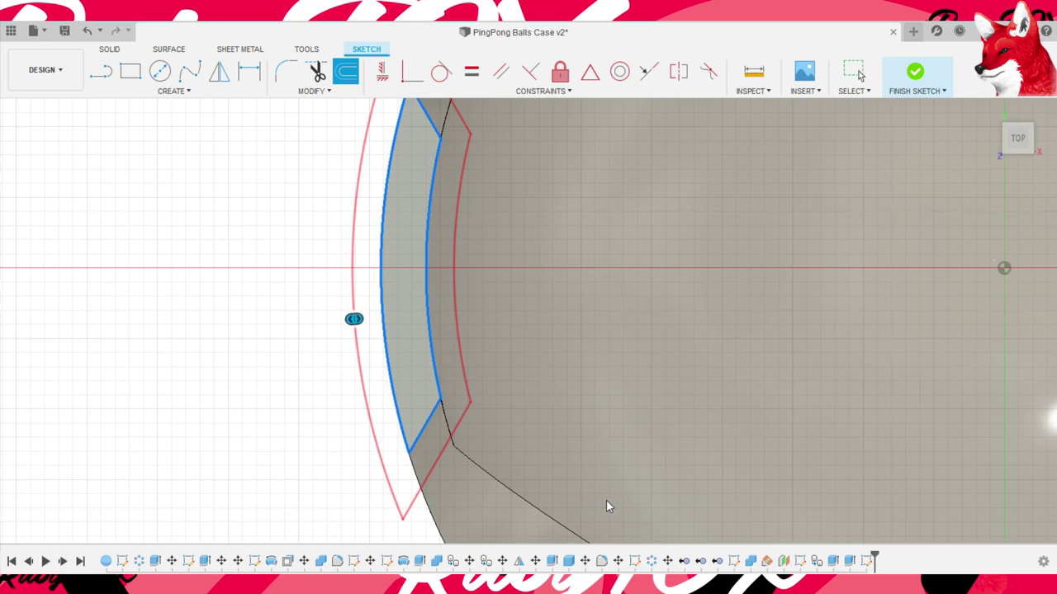
{"action": "key", "text": "BackSpace"}
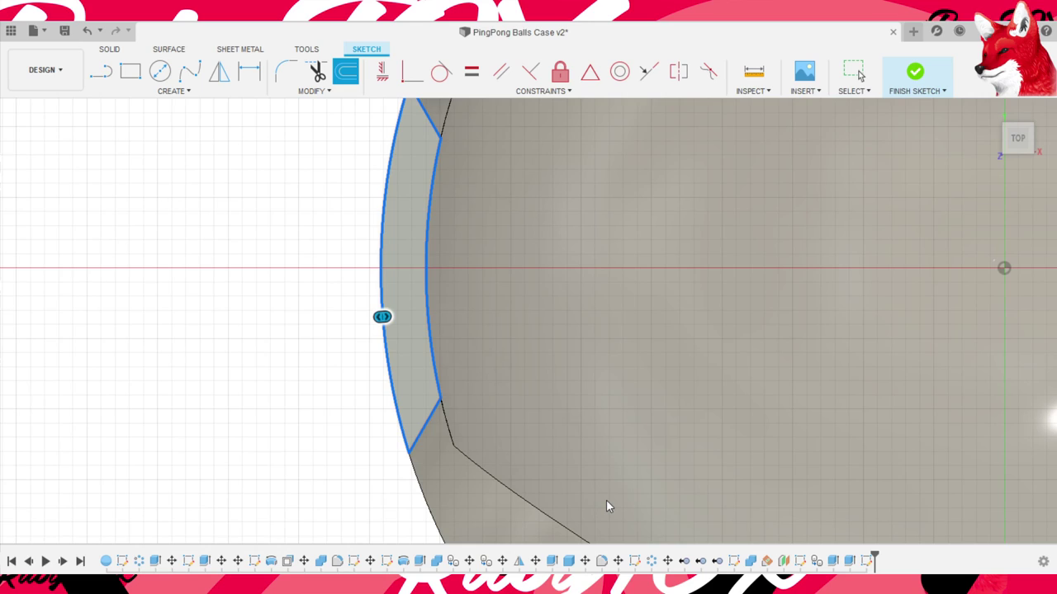
{"action": "type", "text": "1"}
{"action": "key", "text": "Return"}
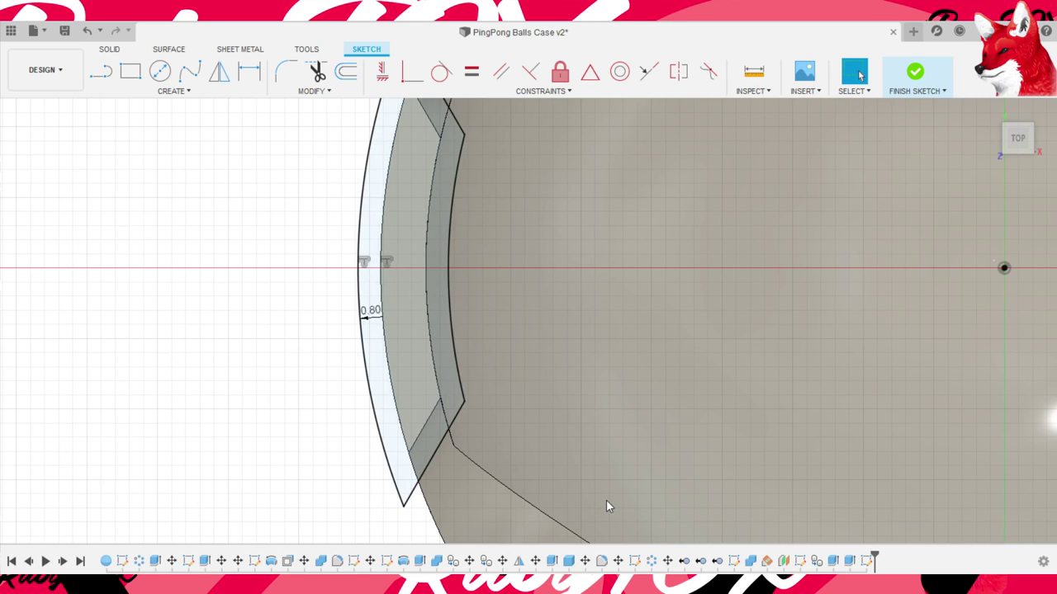
- Draw a horizontal centre line along the axis
{"action": "key", "text": "l"}
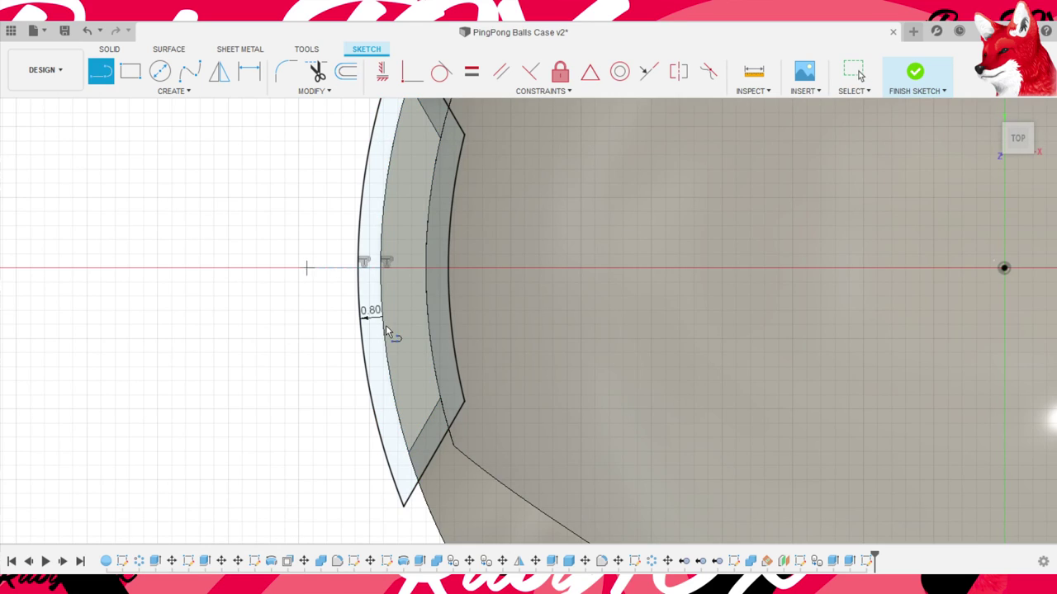
{"action": "left_click", "coordinate": [313, 269]}
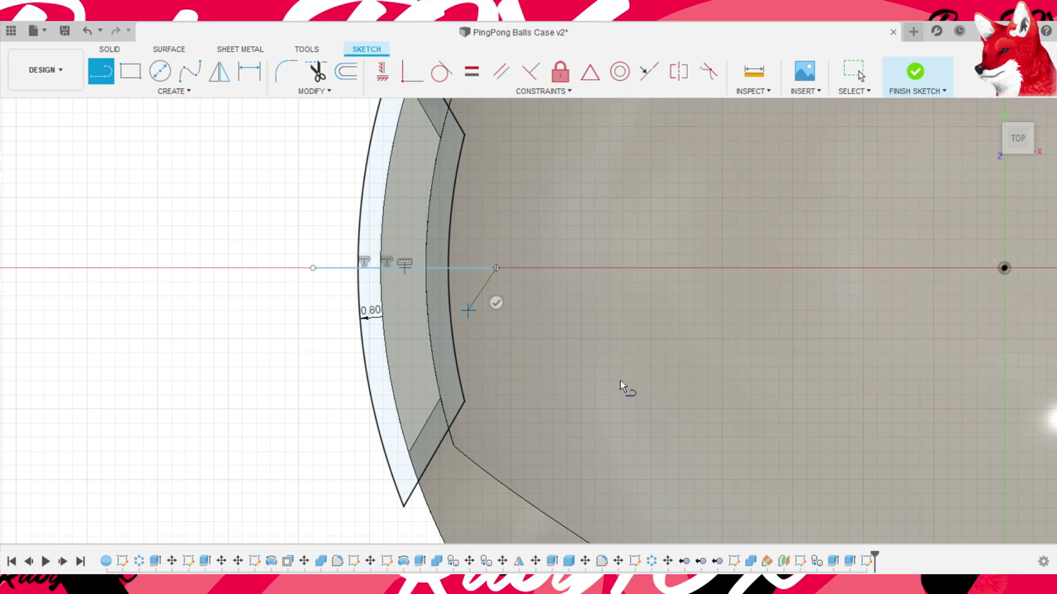
{"action": "key", "text": "Return"}
{"action": "key", "text": "Escape"}
- Draw angled tab lines across the upper rim toward the inner wall
{"action": "middle_click_drag", "start_coordinate": [547, 223], "coordinate": [548, 308]}
{"action": "key", "text": "l"}
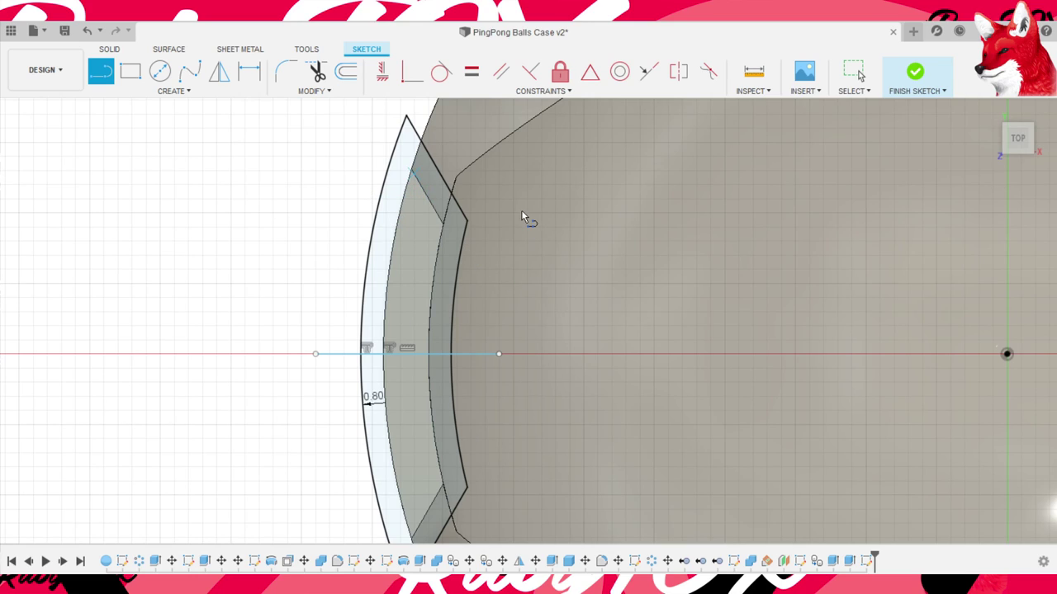
{"action": "left_click", "coordinate": [382, 122]}
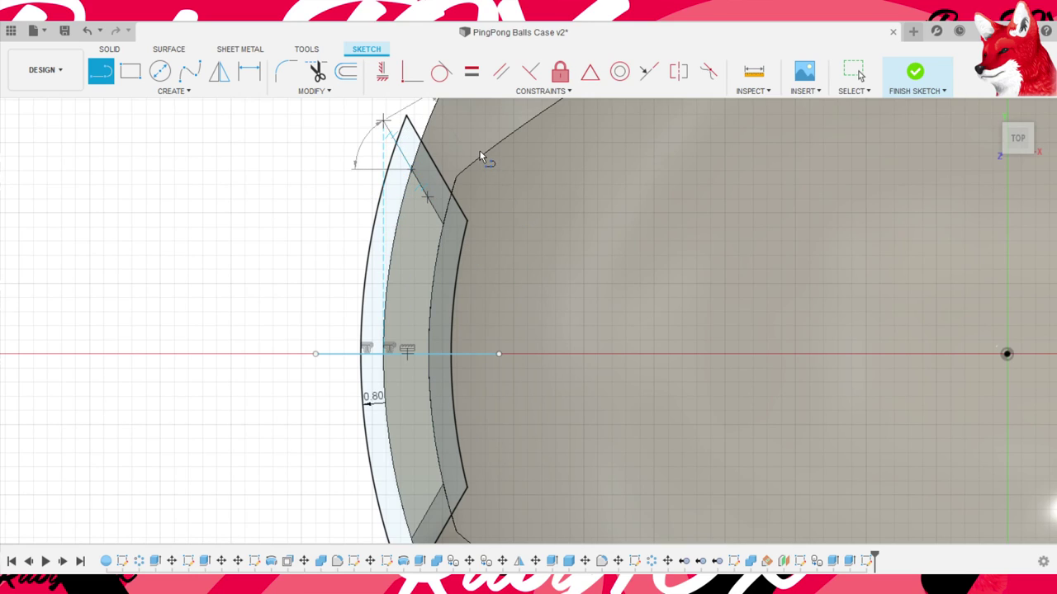
{"action": "left_click", "coordinate": [410, 168]}
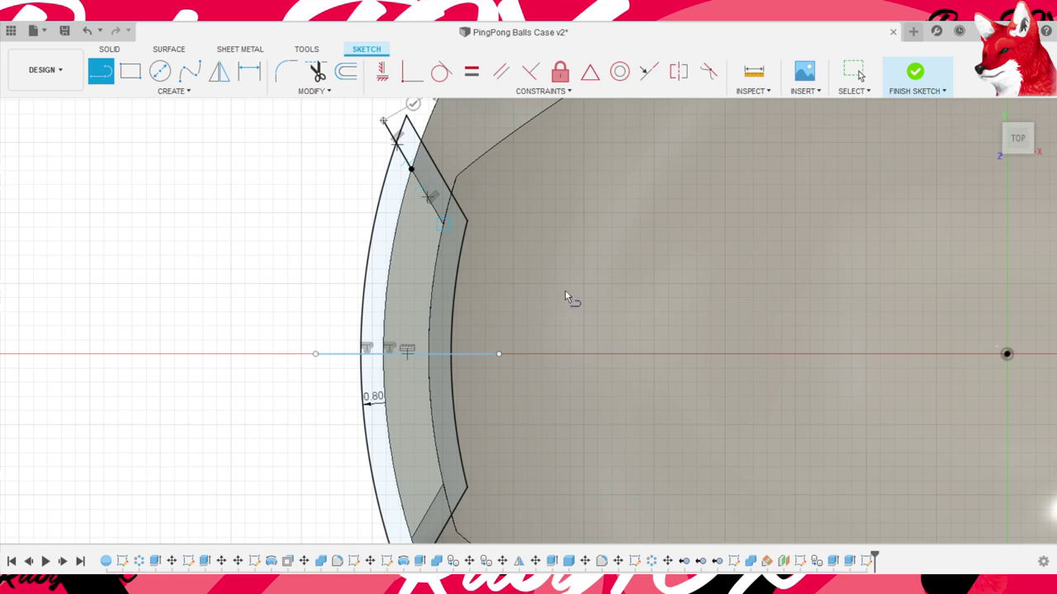
{"action": "middle_click_drag", "start_coordinate": [567, 441], "coordinate": [572, 424]}
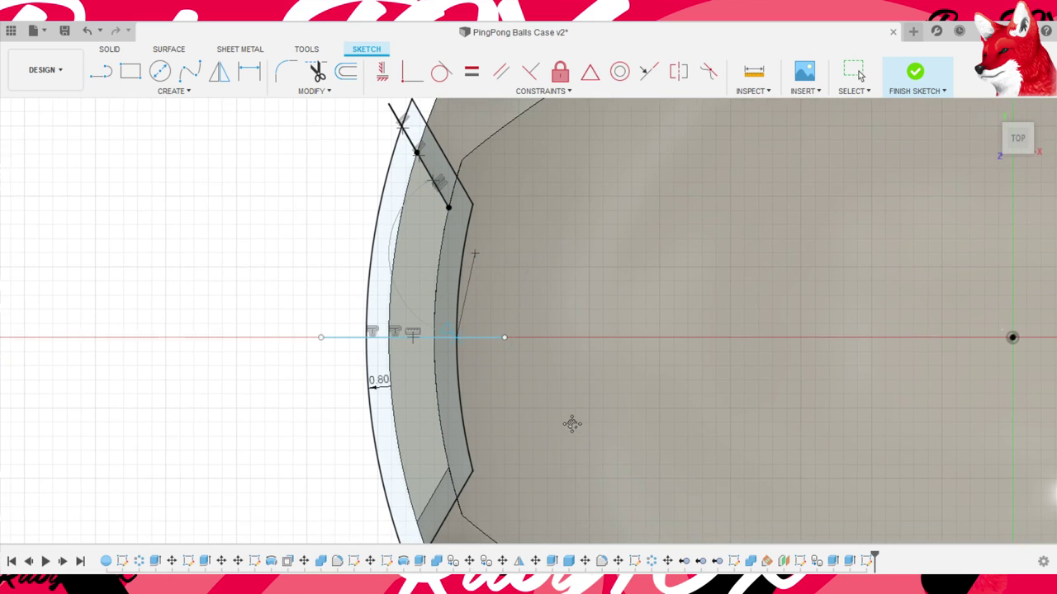
{"action": "left_click", "coordinate": [468, 273]}
{"action": "middle_click_drag", "start_coordinate": [602, 371], "coordinate": [635, 294]}
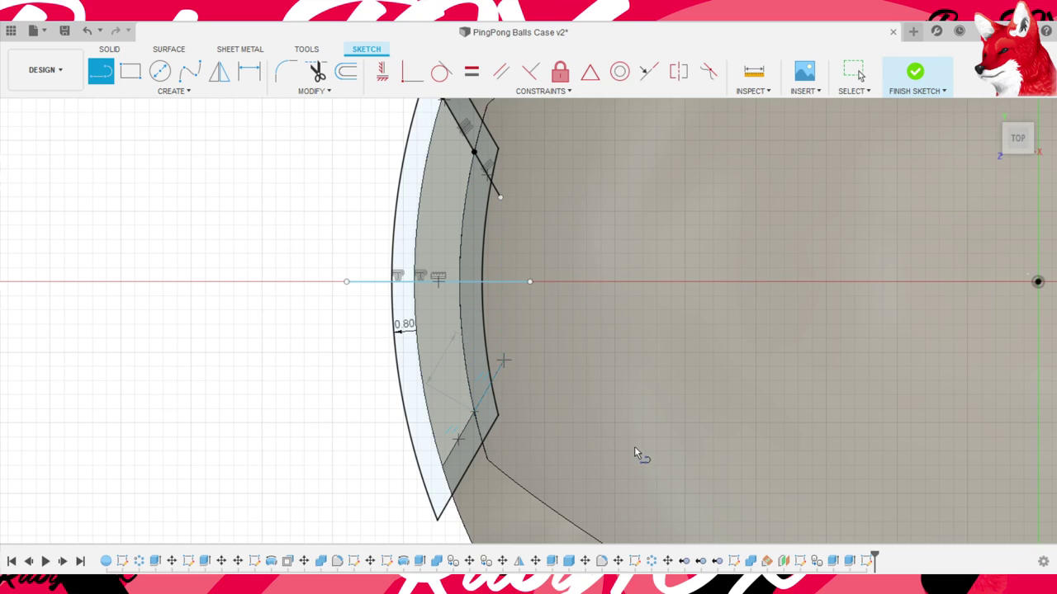
{"action": "key", "text": "Escape"}
- Draw an angled line across the lower rim corner and finish the tab sketch
{"action": "middle_click_drag", "start_coordinate": [672, 501], "coordinate": [668, 467]}
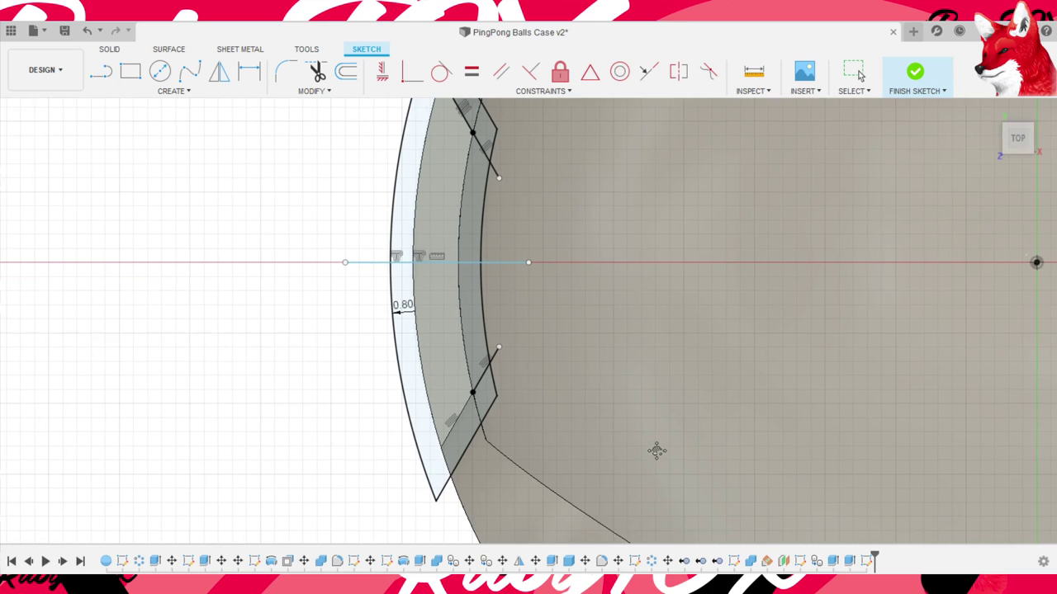
{"action": "left_click", "coordinate": [439, 431]}
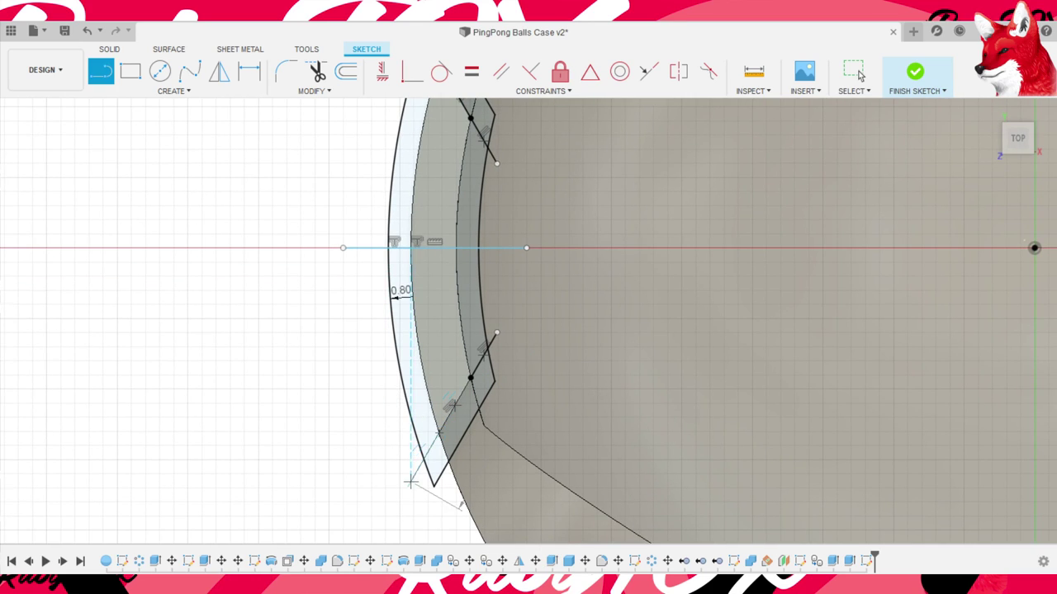
{"action": "left_click", "coordinate": [410, 481]}
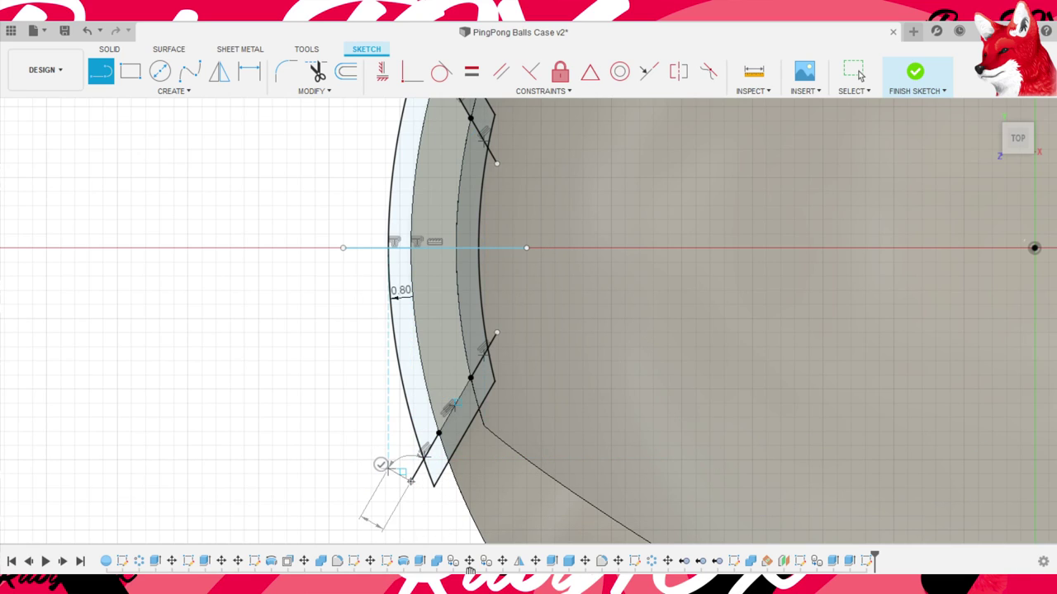
{"action": "key", "text": "Escape"}
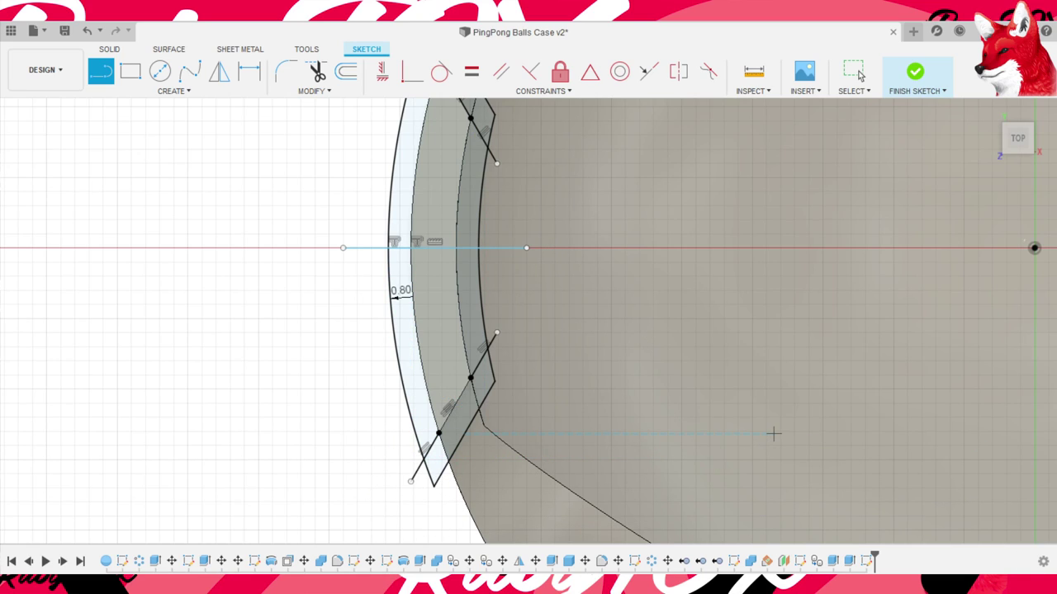
{"action": "key", "text": "Escape"}
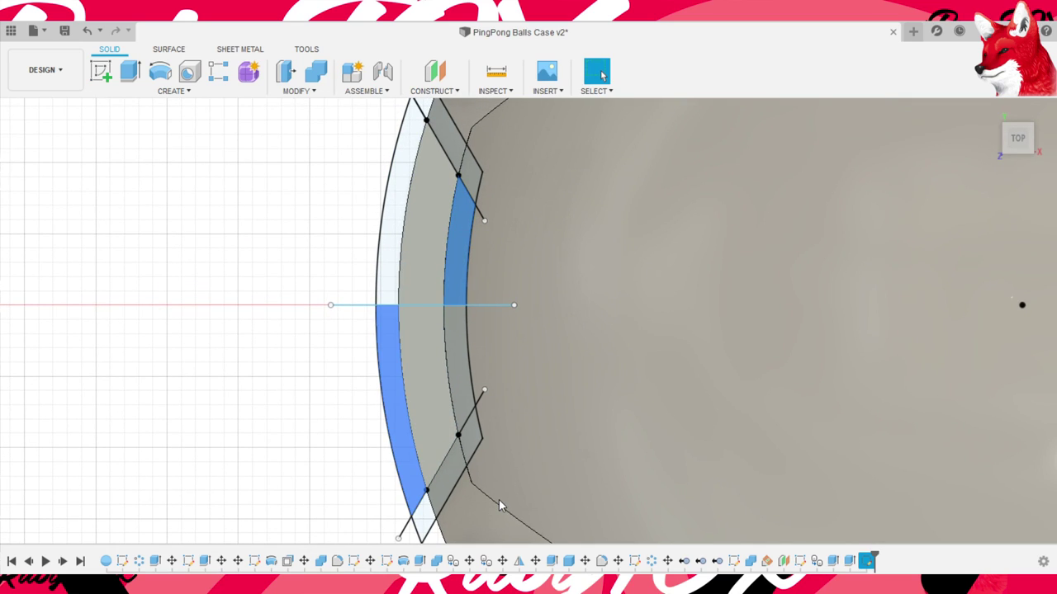
- Extrude the thin rim strip profile 4.00 upward into a curved tab
{"action": "mouse_move", "coordinate": [498, 501]}
{"action": "middle_mouse_down", "text": "shift"}
{"action": "mouse_move", "coordinate": [545, 405]}
{"action": "mouse_move", "coordinate": [496, 410]}
{"action": "middle_mouse_up", "text": "shift"}
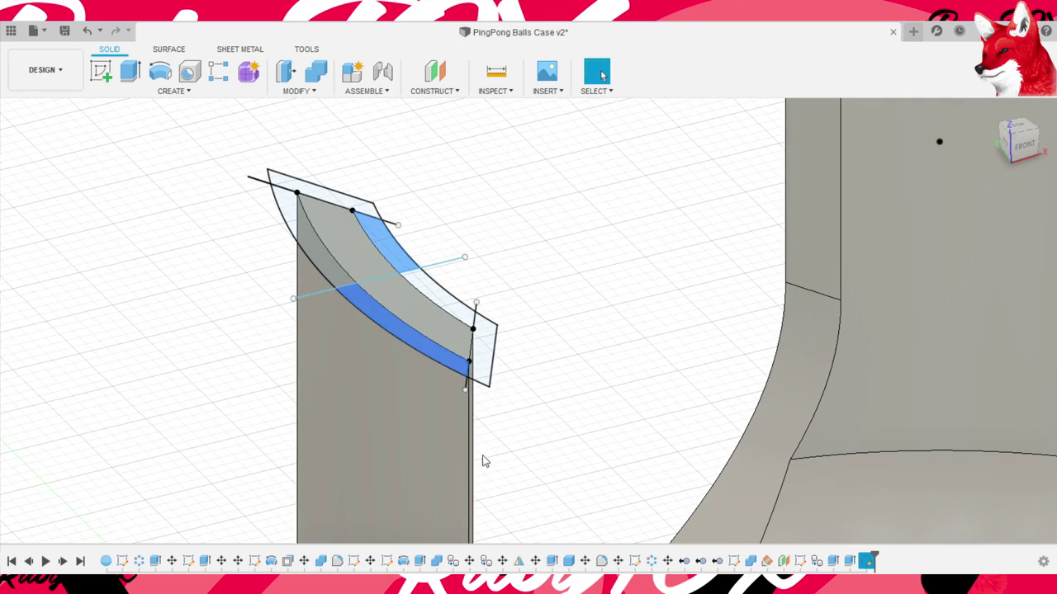
{"action": "type", "text": "e"}
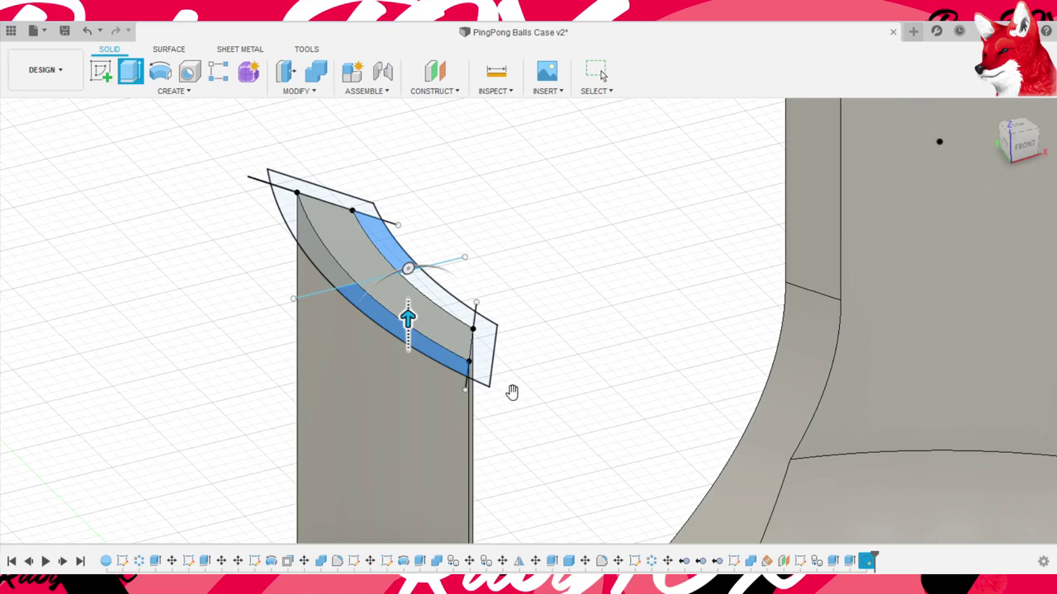
{"action": "type", "text": "2"}
{"action": "mouse_move", "coordinate": [515, 363]}
{"action": "left_mouse_down"}
{"action": "mouse_move", "coordinate": [512, 264]}
{"action": "mouse_move", "coordinate": [512, 274]}
{"action": "left_mouse_up"}
{"action": "mouse_move", "coordinate": [357, 376]}
{"action": "middle_mouse_down", "text": "shift"}
{"action": "mouse_move", "coordinate": [445, 341]}
{"action": "mouse_move", "coordinate": [380, 337]}
{"action": "mouse_move", "coordinate": [363, 371]}
{"action": "middle_mouse_up", "text": "shift"}
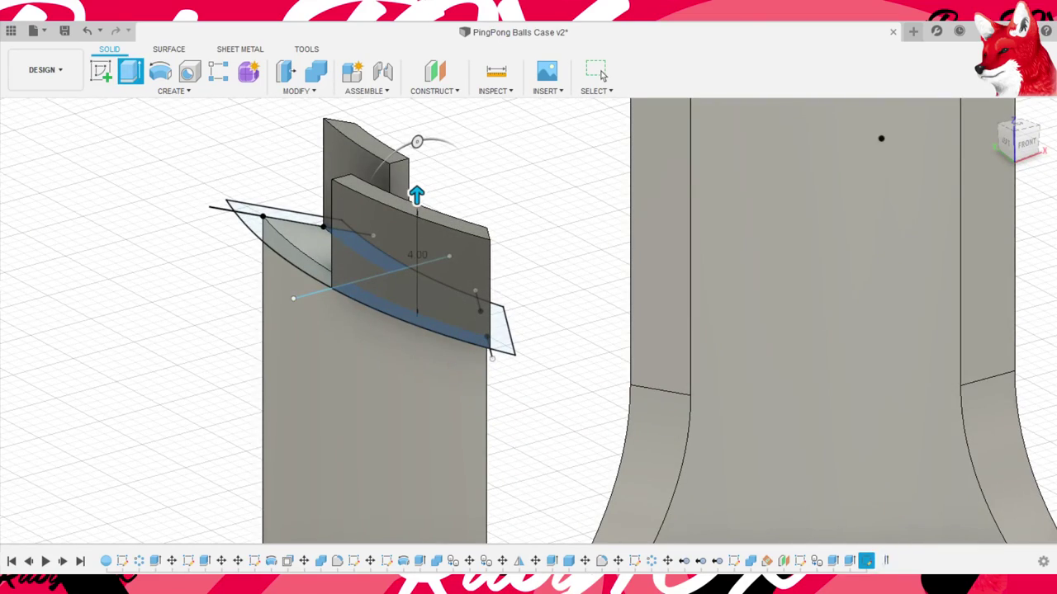
{"action": "key", "text": "Return"}
{"action": "mouse_move", "coordinate": [700, 351]}
{"action": "middle_mouse_down", "text": "shift"}
{"action": "mouse_move", "coordinate": [632, 332]}
{"action": "mouse_move", "coordinate": [721, 282]}
{"action": "mouse_move", "coordinate": [710, 268]}
{"action": "middle_mouse_up", "text": "shift"}
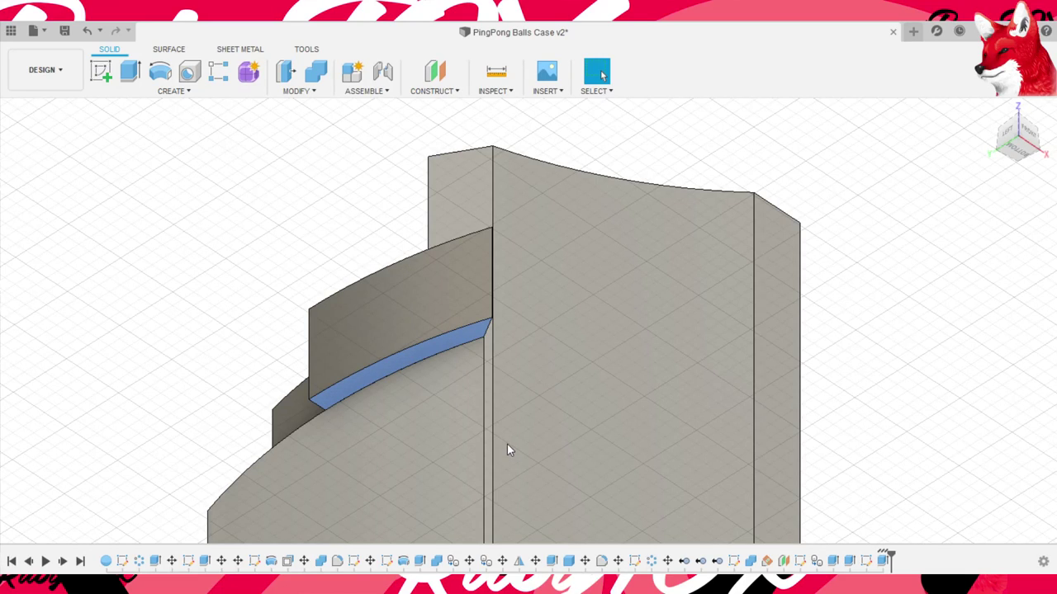
- Hide the main case body so only the curved pieces remain
{"action": "left_click", "coordinate": [77, 347]}
{"action": "key", "text": "ctrl+z"}
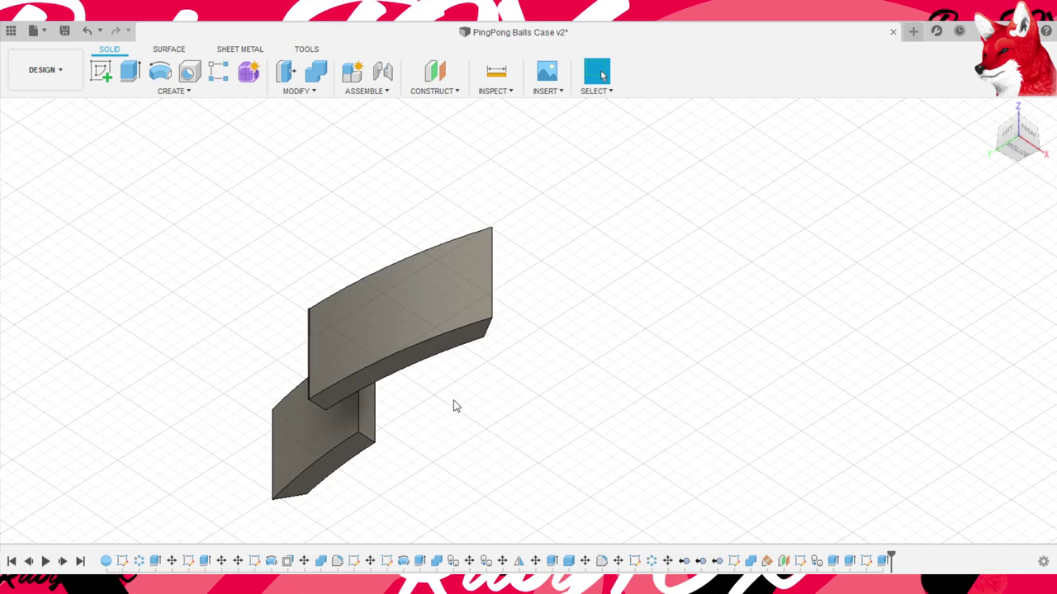
{"action": "key", "text": "ctrl+z"}
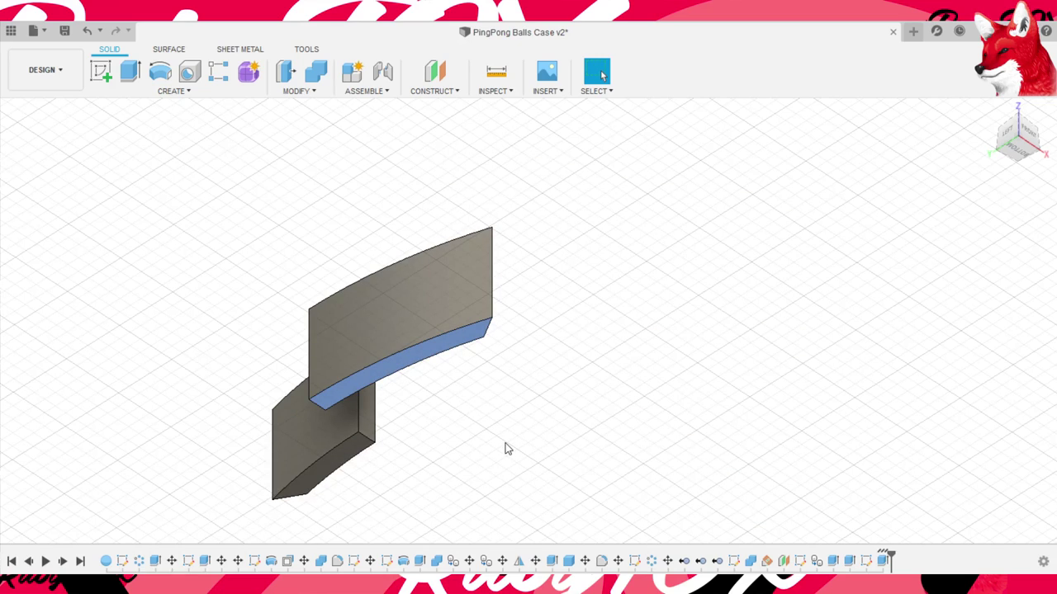
- Extrude the upper curved piece's bottom face further downward
{"action": "key", "text": "e"}
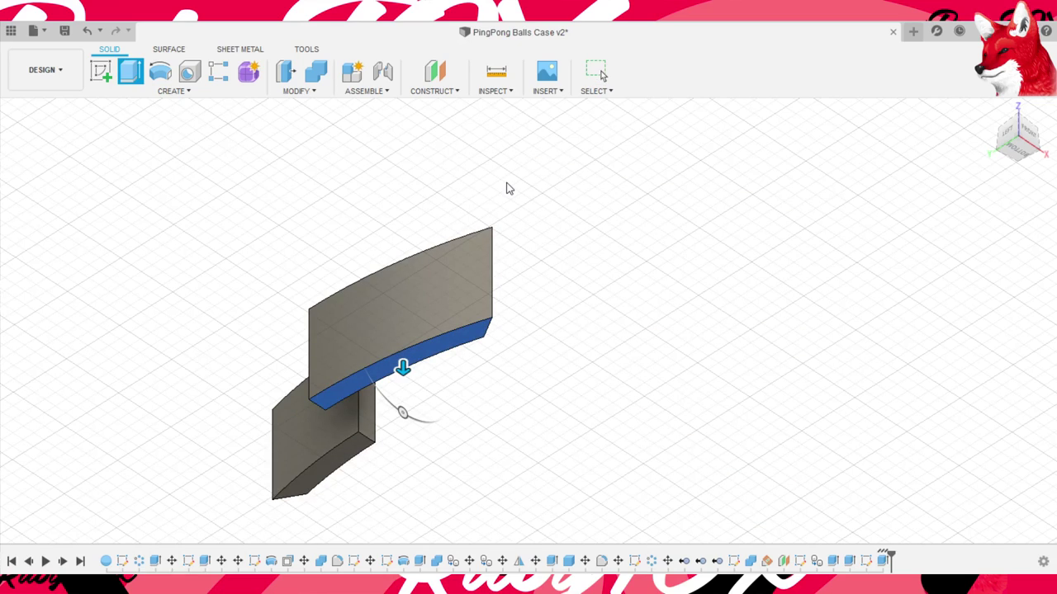
{"action": "key", "text": "Return"}
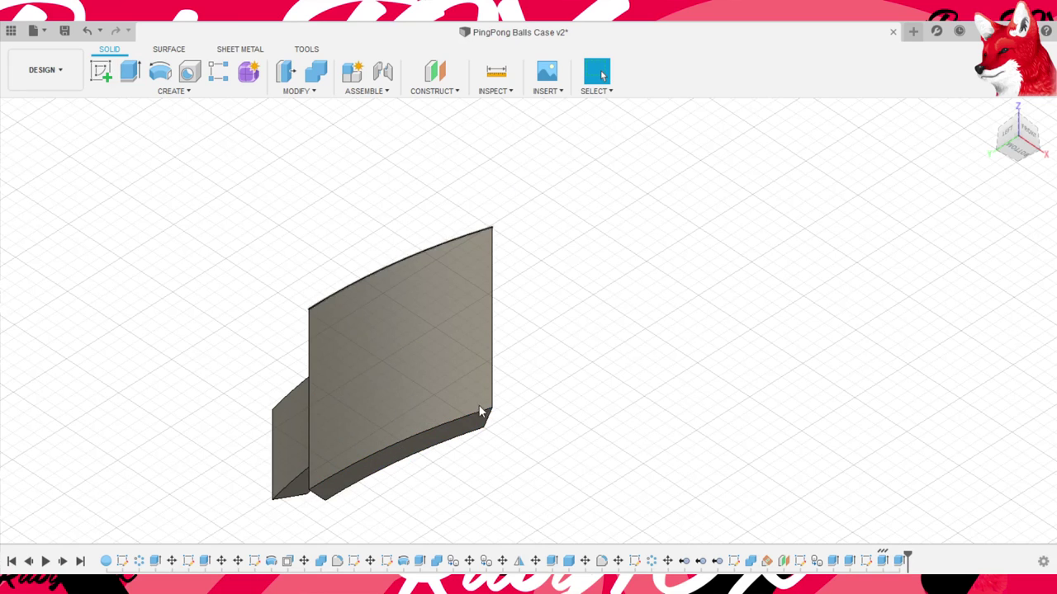
{"action": "mouse_move", "coordinate": [662, 483]}
{"action": "middle_mouse_down", "text": "shift"}
{"action": "mouse_move", "coordinate": [679, 470]}
{"action": "mouse_move", "coordinate": [609, 504]}
{"action": "mouse_move", "coordinate": [693, 352]}
{"action": "mouse_move", "coordinate": [580, 438]}
{"action": "middle_mouse_up", "text": "shift"}
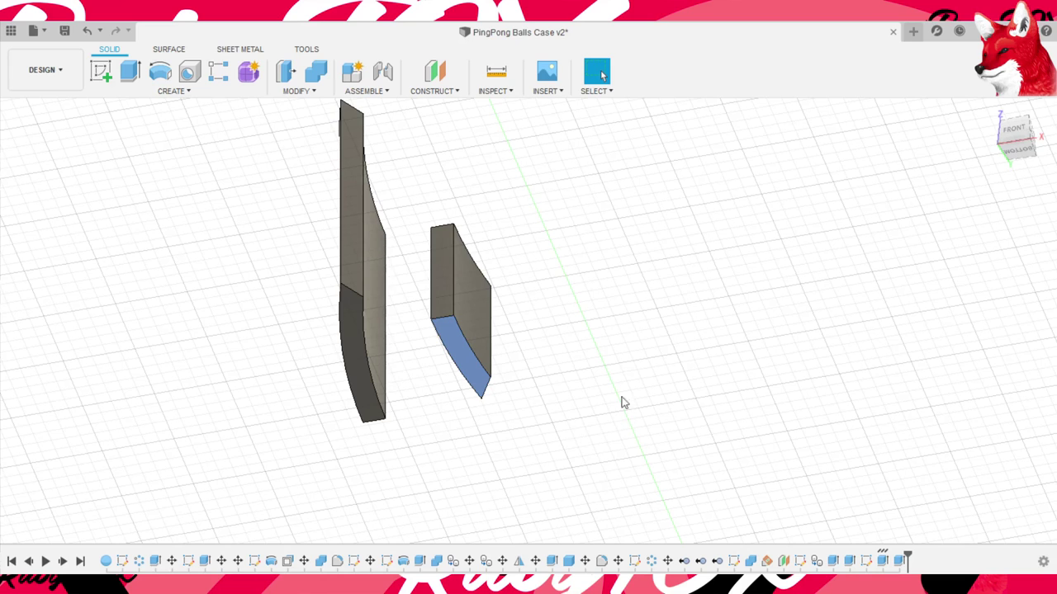
{"action": "middle_click_drag", "start_coordinate": [570, 174], "coordinate": [633, 286], "text": "shift"}
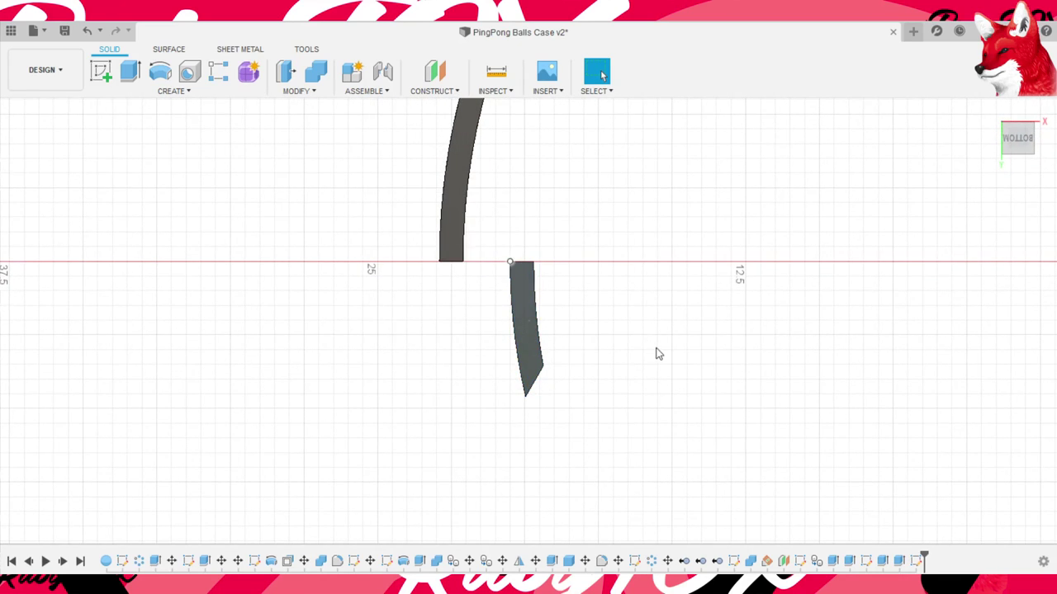
{"action": "middle_click_drag", "start_coordinate": [679, 357], "coordinate": [575, 442], "text": "shift"}
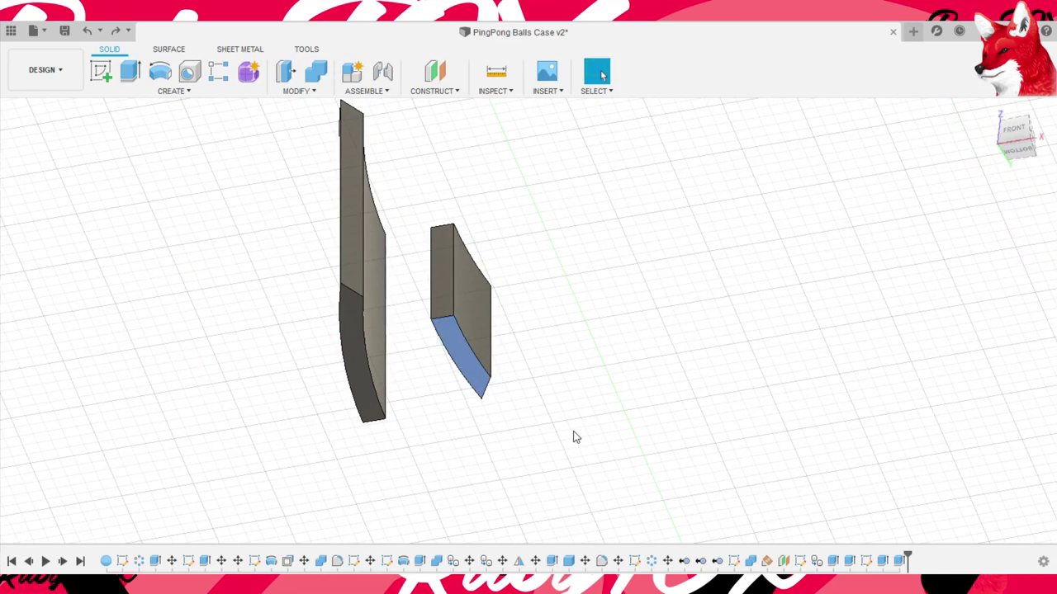
- Extrude the smaller piece's lower face 4.00 downward
{"action": "key", "text": "e"}
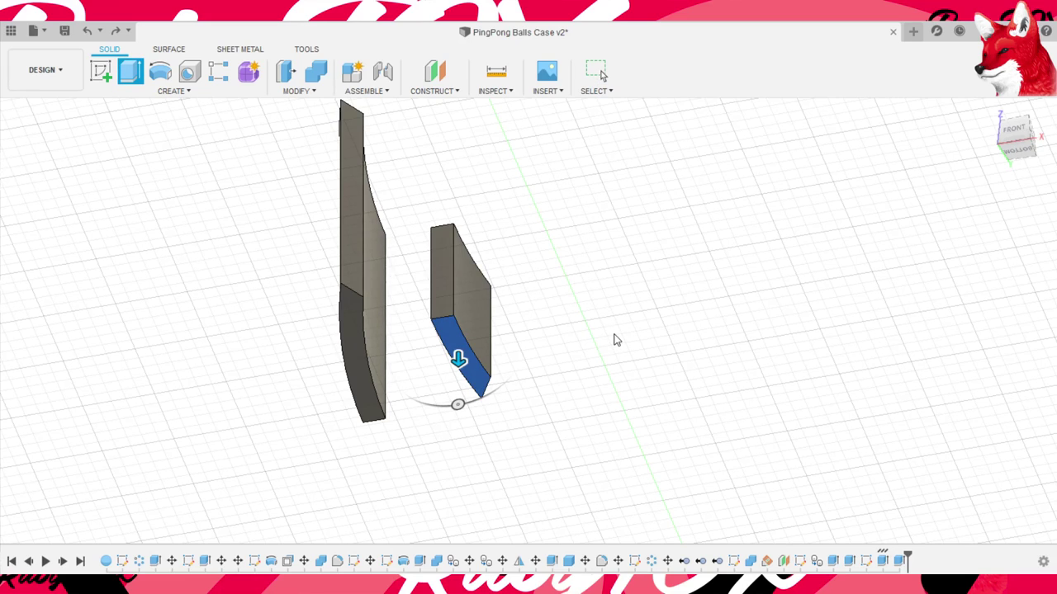
{"action": "type", "text": "4"}
{"action": "key", "text": "Return"}
{"action": "mouse_move", "coordinate": [632, 385]}
{"action": "middle_mouse_down", "text": "shift"}
{"action": "mouse_move", "coordinate": [658, 424]}
{"action": "mouse_move", "coordinate": [531, 302]}
{"action": "mouse_move", "coordinate": [510, 360]}
{"action": "middle_mouse_up", "text": "shift"}
{"action": "scroll", "coordinate": [581, 361], "scroll_direction": "up", "scroll_amount": 10}
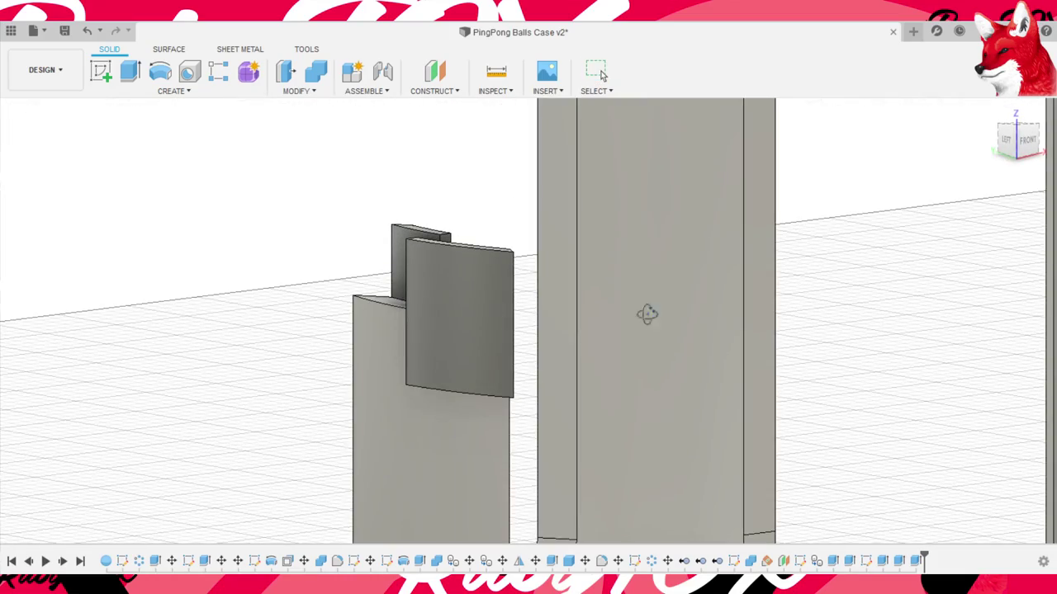
- Undo the tab extrusions and their sketch with three Ctrl+Z presses
{"action": "mouse_move", "coordinate": [644, 314]}
{"action": "middle_mouse_down", "text": "shift"}
{"action": "mouse_move", "coordinate": [539, 350]}
{"action": "mouse_move", "coordinate": [514, 326]}
{"action": "mouse_move", "coordinate": [582, 401]}
{"action": "mouse_move", "coordinate": [627, 372]}
{"action": "mouse_move", "coordinate": [738, 400]}
{"action": "mouse_move", "coordinate": [754, 434]}
{"action": "mouse_move", "coordinate": [746, 443]}
{"action": "mouse_move", "coordinate": [686, 408]}
{"action": "mouse_move", "coordinate": [562, 363]}
{"action": "mouse_move", "coordinate": [540, 338]}
{"action": "mouse_move", "coordinate": [597, 371]}
{"action": "mouse_move", "coordinate": [681, 448]}
{"action": "mouse_move", "coordinate": [680, 432]}
{"action": "mouse_move", "coordinate": [702, 446]}
{"action": "mouse_move", "coordinate": [691, 455]}
{"action": "mouse_move", "coordinate": [663, 422]}
{"action": "mouse_move", "coordinate": [581, 396]}
{"action": "mouse_move", "coordinate": [567, 376]}
{"action": "mouse_move", "coordinate": [672, 441]}
{"action": "middle_mouse_up", "text": "shift"}
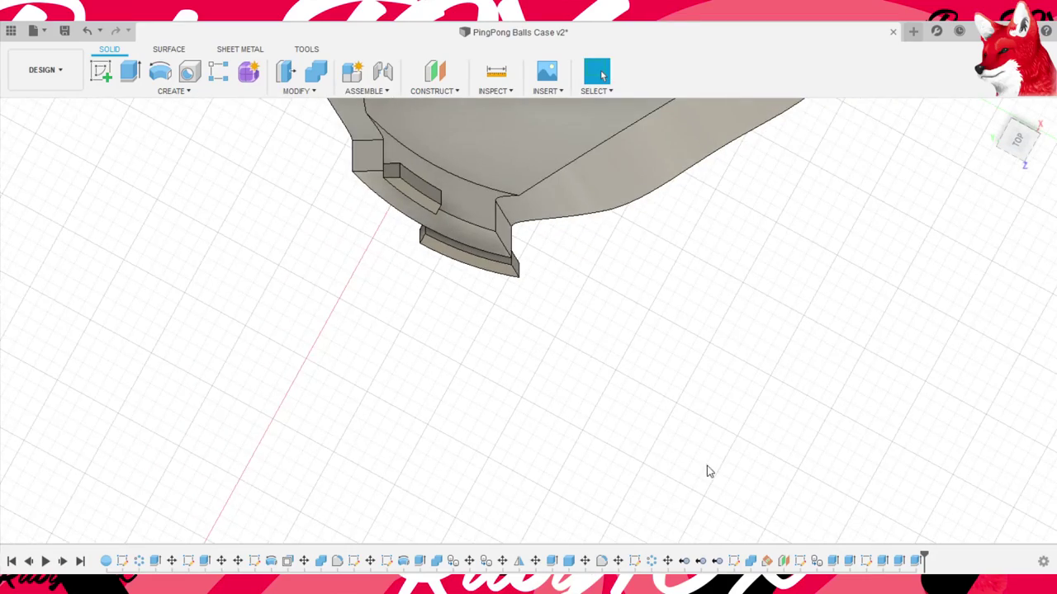
{"action": "mouse_move", "coordinate": [707, 471]}
{"action": "middle_mouse_down", "text": "shift"}
{"action": "mouse_move", "coordinate": [724, 434]}
{"action": "mouse_move", "coordinate": [734, 453]}
{"action": "mouse_move", "coordinate": [632, 429]}
{"action": "mouse_move", "coordinate": [644, 444]}
{"action": "middle_mouse_up", "text": "shift"}
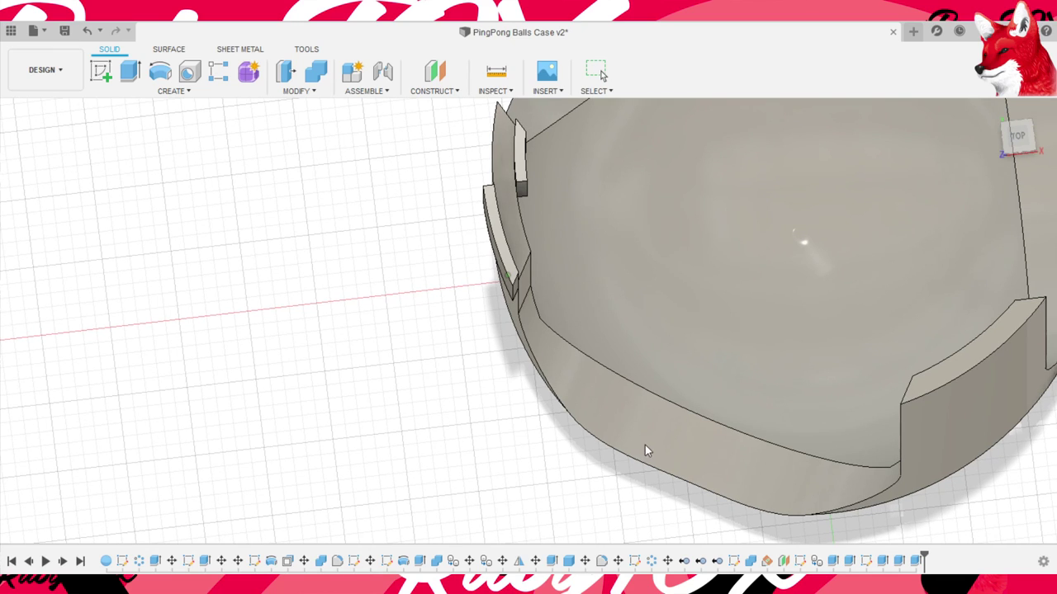
{"action": "key", "text": "ctrl+z"}
{"action": "key", "text": "ctrl+z"}
{"action": "key", "text": "ctrl+z"}
{"action": "key", "text": "ctrl+z"}
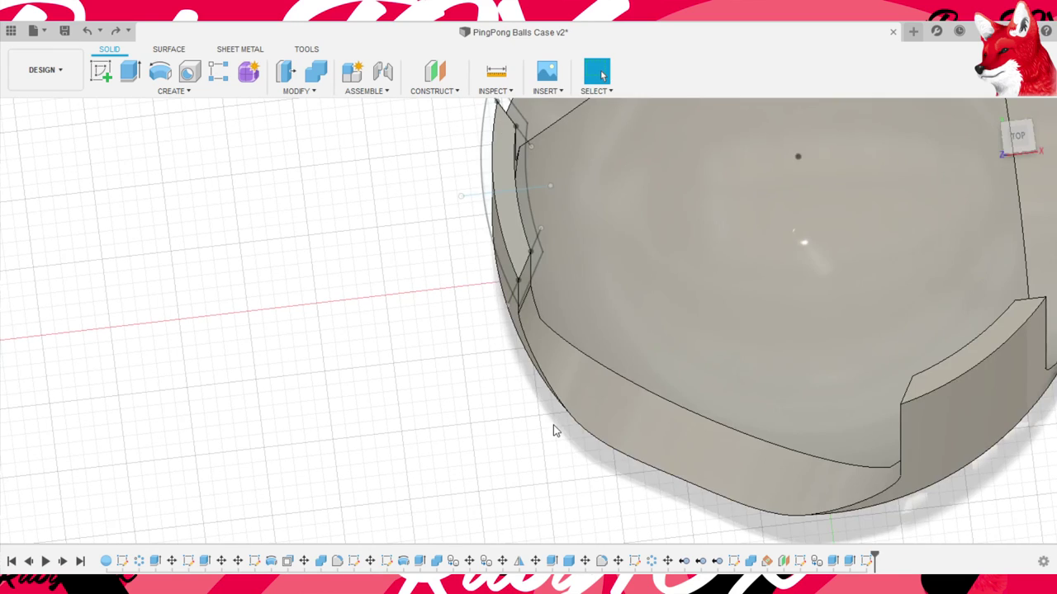
{"action": "key", "text": "ctrl+z"}
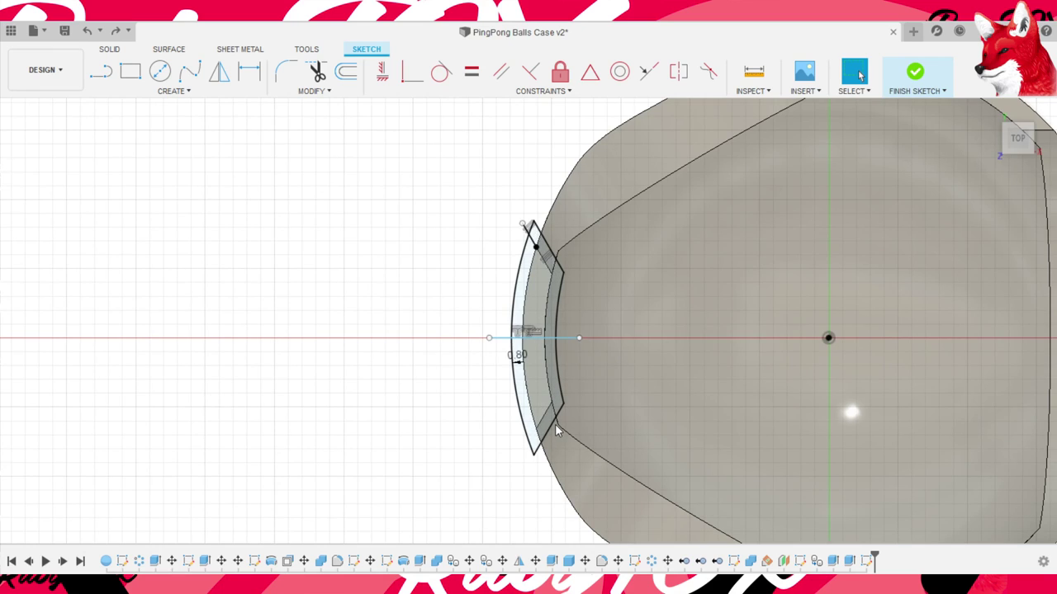
{"action": "key", "text": "ctrl+z"}
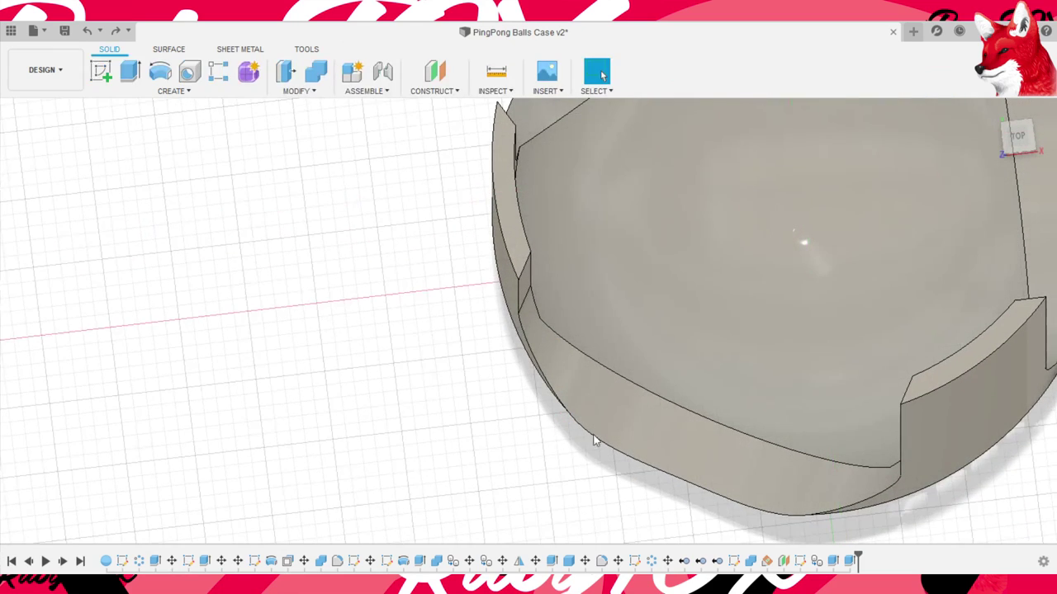
{"action": "middle_click_drag", "start_coordinate": [622, 389], "coordinate": [609, 397], "text": "shift"}
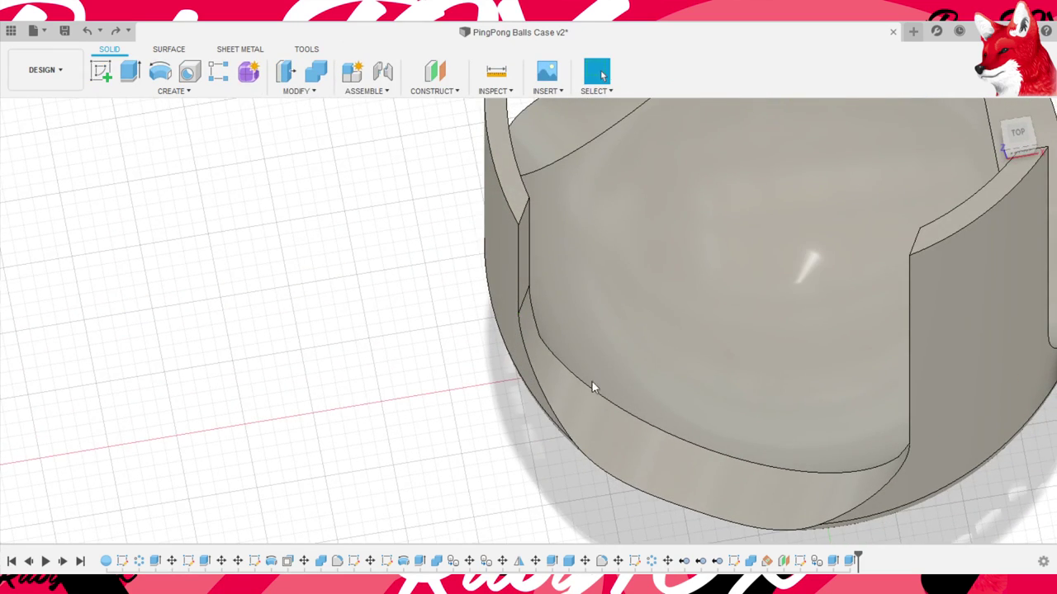
{"action": "mouse_move", "coordinate": [658, 439]}
{"action": "middle_mouse_down", "text": "shift"}
{"action": "mouse_move", "coordinate": [763, 533]}
{"action": "mouse_move", "coordinate": [809, 504]}
{"action": "mouse_move", "coordinate": [866, 440]}
{"action": "middle_mouse_up", "text": "shift"}
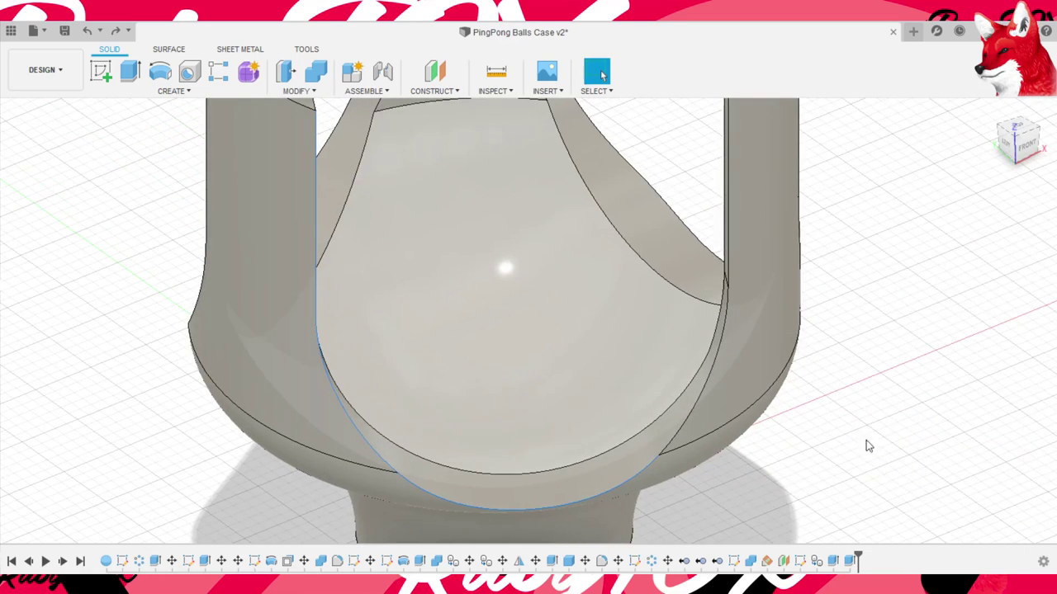
{"action": "mouse_move", "coordinate": [863, 299]}
{"action": "middle_mouse_down", "text": "shift"}
{"action": "mouse_move", "coordinate": [887, 324]}
{"action": "mouse_move", "coordinate": [864, 398]}
{"action": "mouse_move", "coordinate": [985, 389]}
{"action": "mouse_move", "coordinate": [602, 74]}
{"action": "mouse_move", "coordinate": [960, 332]}
{"action": "mouse_move", "coordinate": [898, 438]}
{"action": "mouse_move", "coordinate": [920, 525]}
{"action": "mouse_move", "coordinate": [809, 394]}
{"action": "mouse_move", "coordinate": [803, 420]}
{"action": "middle_mouse_up", "text": "shift"}
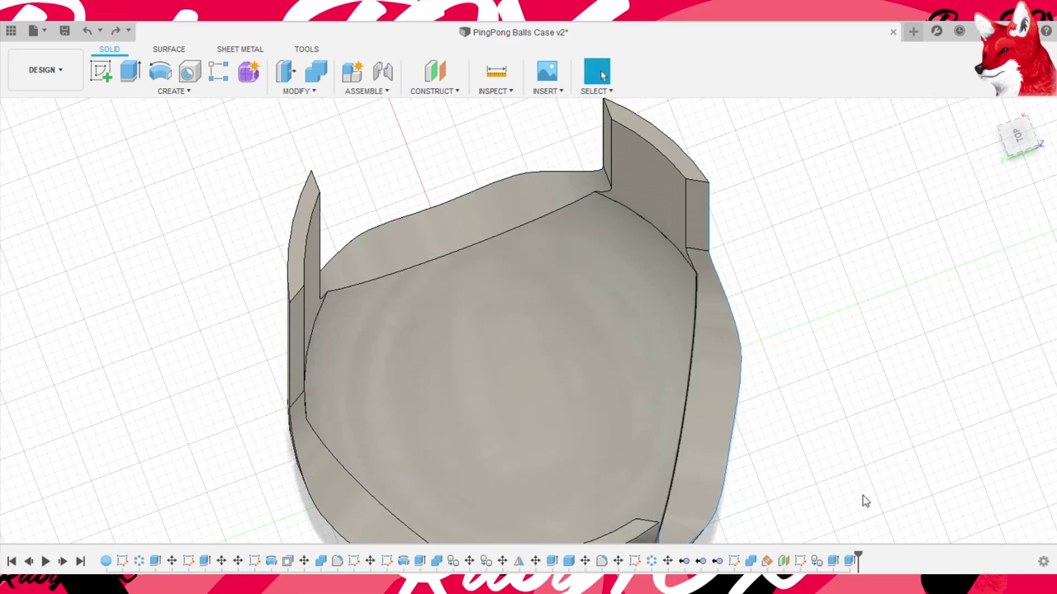
{"action": "middle_click_drag", "start_coordinate": [840, 366], "coordinate": [866, 326], "text": "shift"}
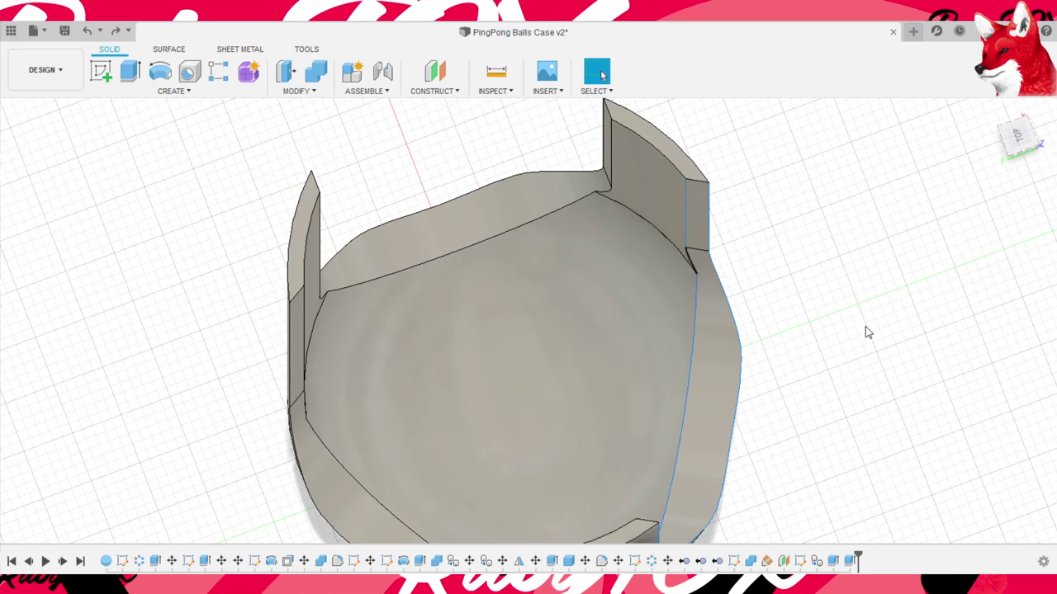
{"action": "scroll", "coordinate": [865, 327], "scroll_direction": "up", "scroll_amount": 5}
{"action": "mouse_move", "coordinate": [846, 443]}
{"action": "middle_mouse_down", "text": "shift"}
{"action": "mouse_move", "coordinate": [970, 438]}
{"action": "mouse_move", "coordinate": [752, 345]}
{"action": "mouse_move", "coordinate": [672, 342]}
{"action": "mouse_move", "coordinate": [691, 361]}
{"action": "mouse_move", "coordinate": [646, 291]}
{"action": "mouse_move", "coordinate": [703, 327]}
{"action": "middle_mouse_up", "text": "shift"}
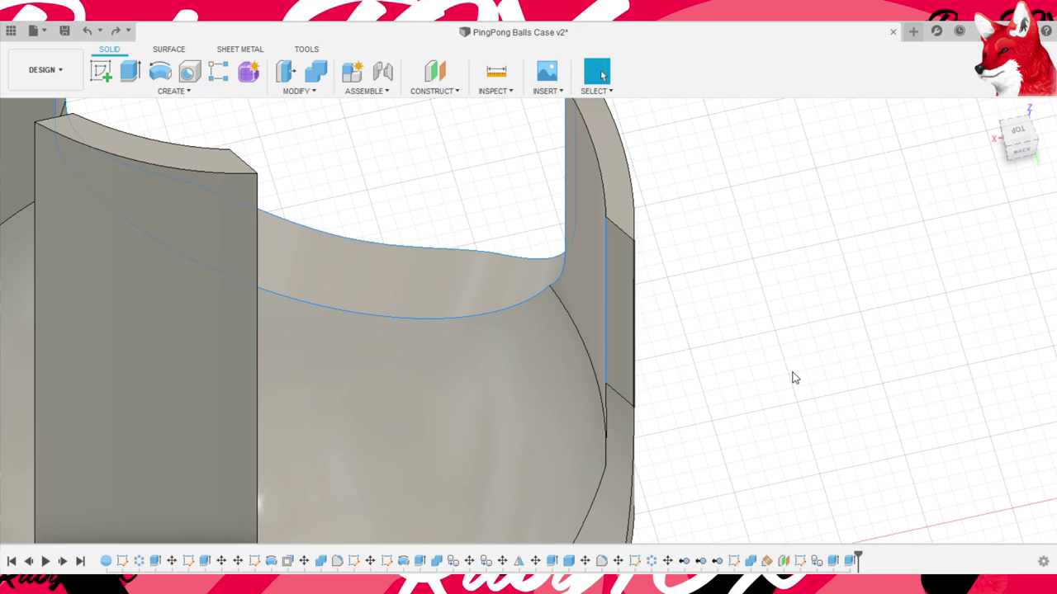
{"action": "mouse_move", "coordinate": [792, 375]}
{"action": "middle_mouse_down", "text": "shift"}
{"action": "mouse_move", "coordinate": [837, 427]}
{"action": "mouse_move", "coordinate": [821, 427]}
{"action": "middle_mouse_up", "text": "shift"}
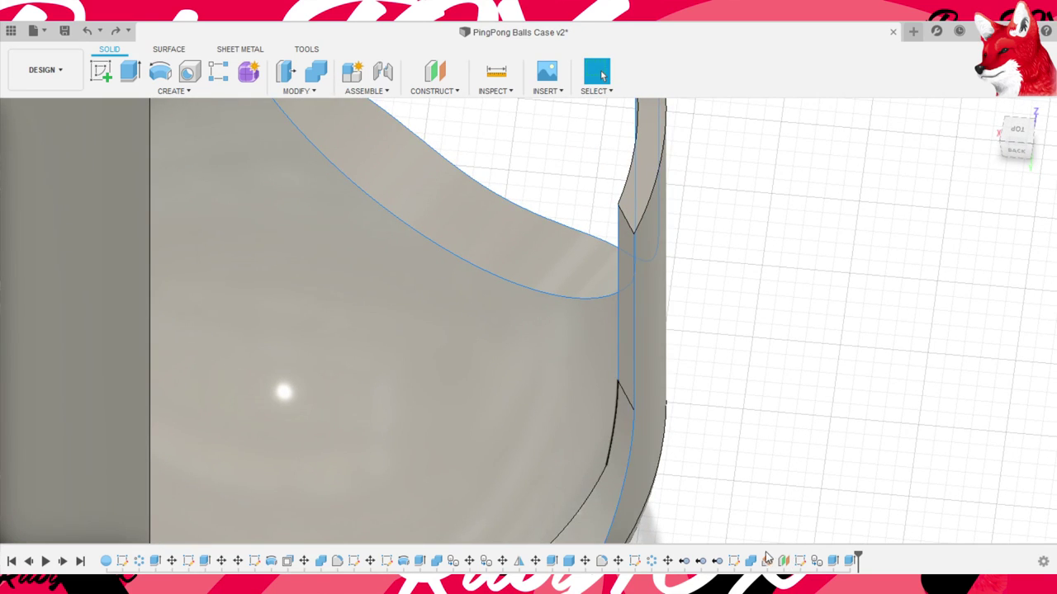
{"action": "mouse_move", "coordinate": [632, 436]}
{"action": "middle_mouse_down", "text": "shift"}
{"action": "mouse_move", "coordinate": [529, 469]}
{"action": "mouse_move", "coordinate": [370, 347]}
{"action": "mouse_move", "coordinate": [917, 419]}
{"action": "mouse_move", "coordinate": [729, 389]}
{"action": "mouse_move", "coordinate": [696, 418]}
{"action": "mouse_move", "coordinate": [569, 479]}
{"action": "middle_mouse_up", "text": "shift"}
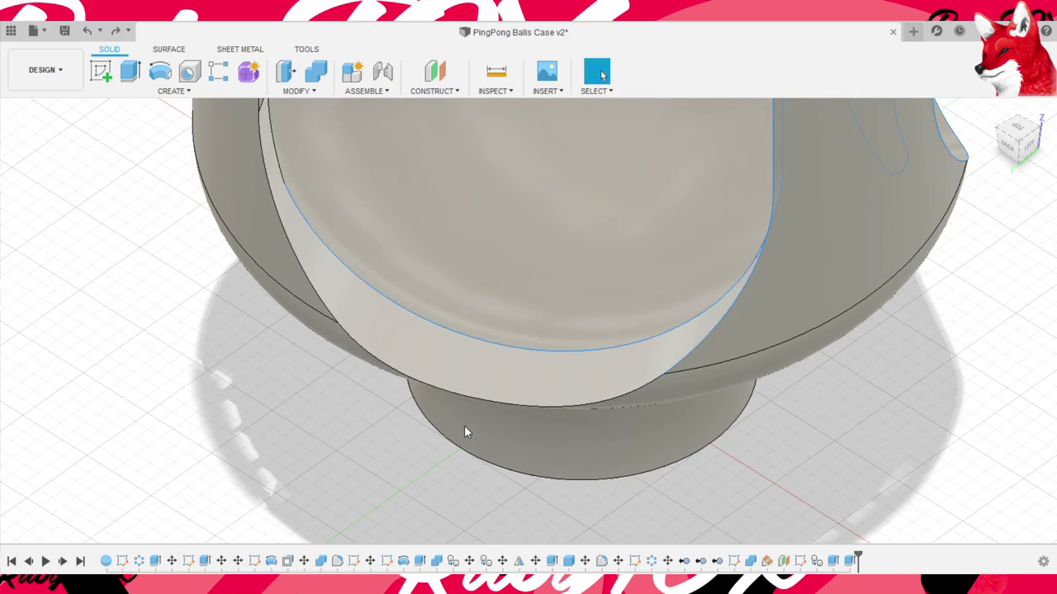
{"action": "mouse_move", "coordinate": [396, 336]}
{"action": "middle_mouse_down", "text": "shift"}
{"action": "mouse_move", "coordinate": [472, 385]}
{"action": "mouse_move", "coordinate": [379, 314]}
{"action": "middle_mouse_up", "text": "shift"}
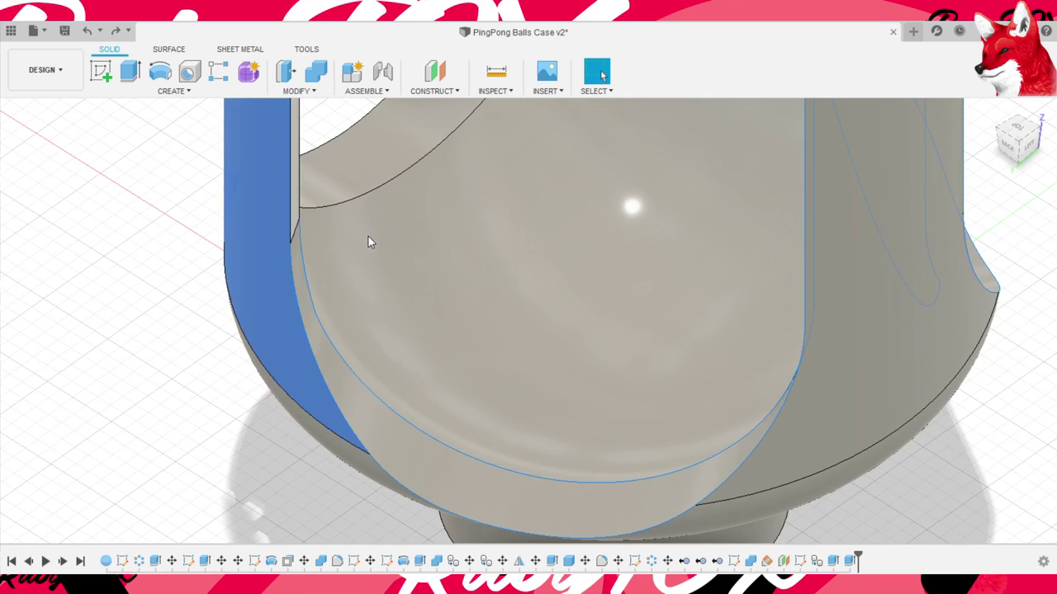
{"action": "mouse_move", "coordinate": [374, 234]}
{"action": "middle_mouse_down", "text": "shift"}
{"action": "mouse_move", "coordinate": [457, 272]}
{"action": "mouse_move", "coordinate": [454, 233]}
{"action": "mouse_move", "coordinate": [475, 240]}
{"action": "mouse_move", "coordinate": [507, 302]}
{"action": "mouse_move", "coordinate": [559, 265]}
{"action": "mouse_move", "coordinate": [525, 288]}
{"action": "middle_mouse_up", "text": "shift"}
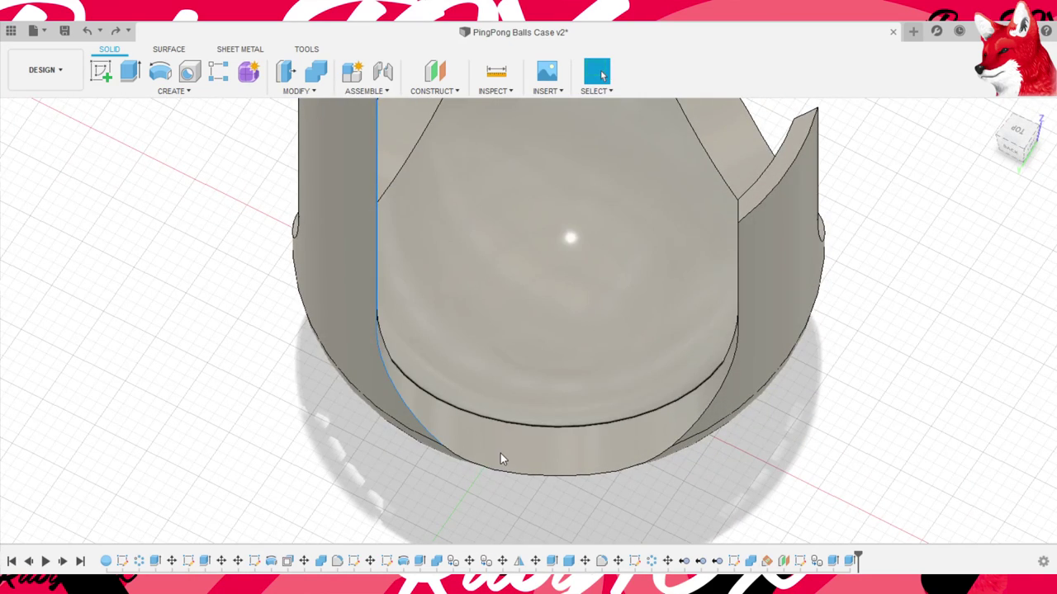
{"action": "left_click", "coordinate": [507, 467]}
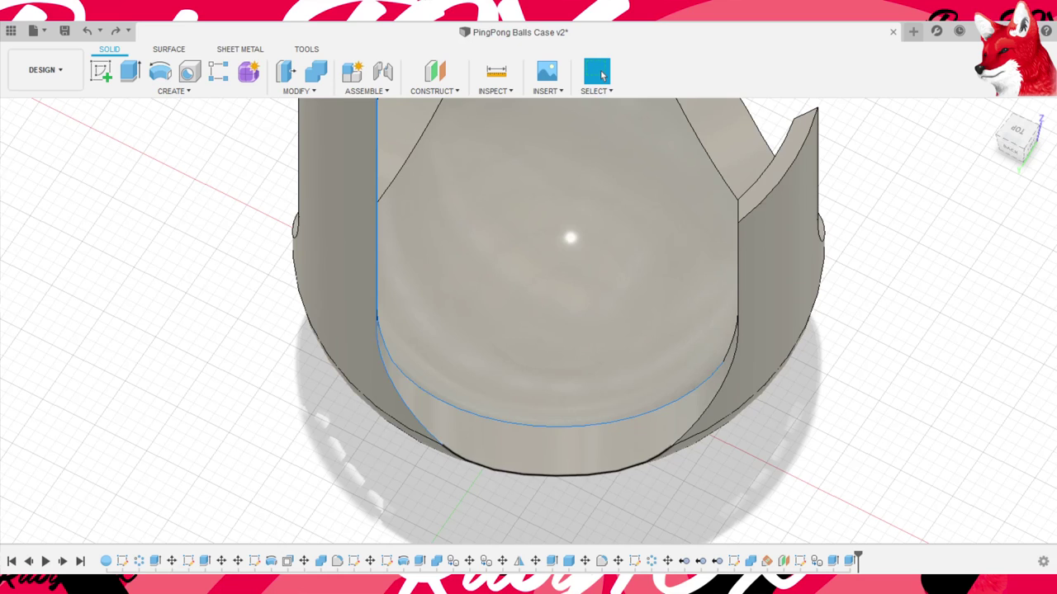
{"action": "mouse_move", "coordinate": [913, 438]}
{"action": "middle_mouse_down", "text": "shift"}
{"action": "mouse_move", "coordinate": [779, 424]}
{"action": "mouse_move", "coordinate": [901, 370]}
{"action": "mouse_move", "coordinate": [988, 237]}
{"action": "mouse_move", "coordinate": [842, 297]}
{"action": "mouse_move", "coordinate": [790, 306]}
{"action": "mouse_move", "coordinate": [623, 276]}
{"action": "mouse_move", "coordinate": [793, 258]}
{"action": "middle_mouse_up", "text": "shift"}
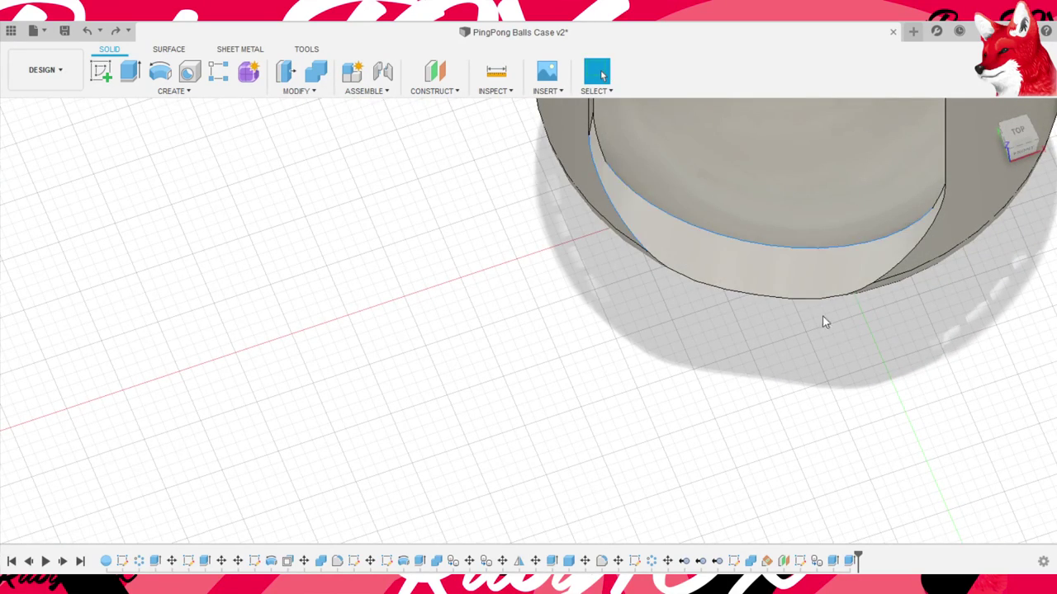
{"action": "mouse_move", "coordinate": [846, 331]}
{"action": "middle_mouse_down", "text": "shift"}
{"action": "mouse_move", "coordinate": [996, 276]}
{"action": "mouse_move", "coordinate": [834, 413]}
{"action": "mouse_move", "coordinate": [917, 377]}
{"action": "middle_mouse_up", "text": "shift"}
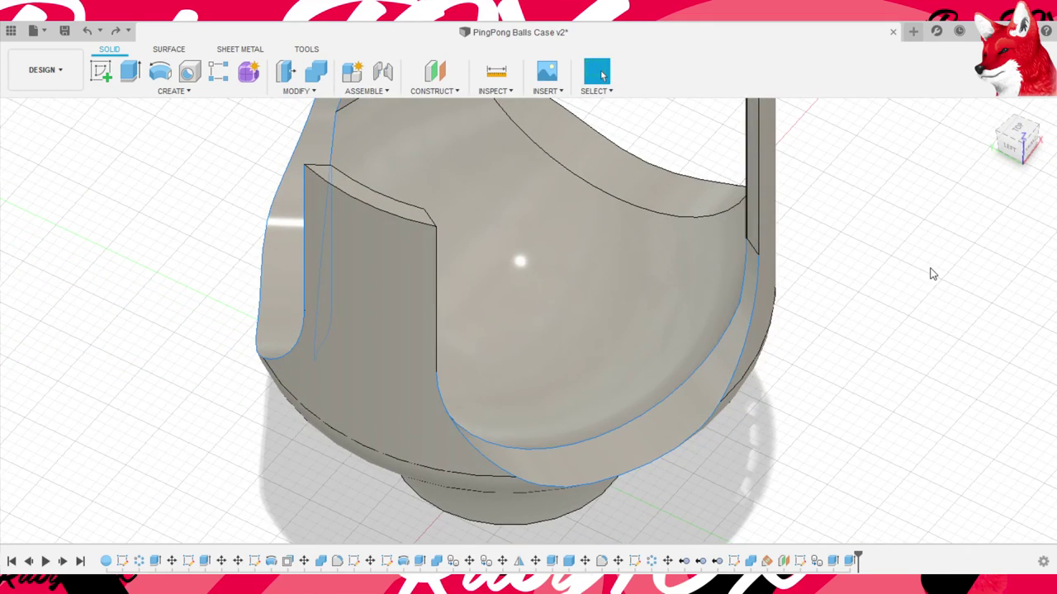
{"action": "mouse_move", "coordinate": [957, 290]}
{"action": "middle_mouse_down", "text": "shift"}
{"action": "mouse_move", "coordinate": [576, 385]}
{"action": "mouse_move", "coordinate": [299, 239]}
{"action": "mouse_move", "coordinate": [298, 252]}
{"action": "mouse_move", "coordinate": [432, 388]}
{"action": "mouse_move", "coordinate": [372, 378]}
{"action": "middle_mouse_up", "text": "shift"}
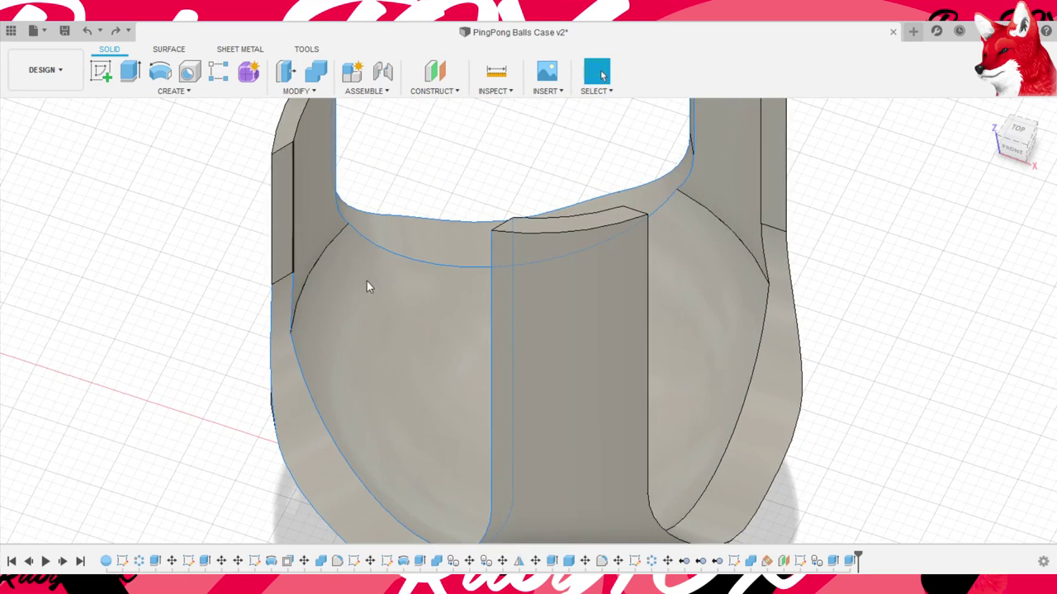
{"action": "mouse_move", "coordinate": [375, 337]}
{"action": "middle_mouse_down", "text": "shift"}
{"action": "mouse_move", "coordinate": [496, 417]}
{"action": "mouse_move", "coordinate": [762, 401]}
{"action": "mouse_move", "coordinate": [547, 410]}
{"action": "mouse_move", "coordinate": [491, 392]}
{"action": "mouse_move", "coordinate": [462, 420]}
{"action": "mouse_move", "coordinate": [699, 379]}
{"action": "mouse_move", "coordinate": [488, 361]}
{"action": "mouse_move", "coordinate": [538, 365]}
{"action": "mouse_move", "coordinate": [493, 378]}
{"action": "middle_mouse_up", "text": "shift"}
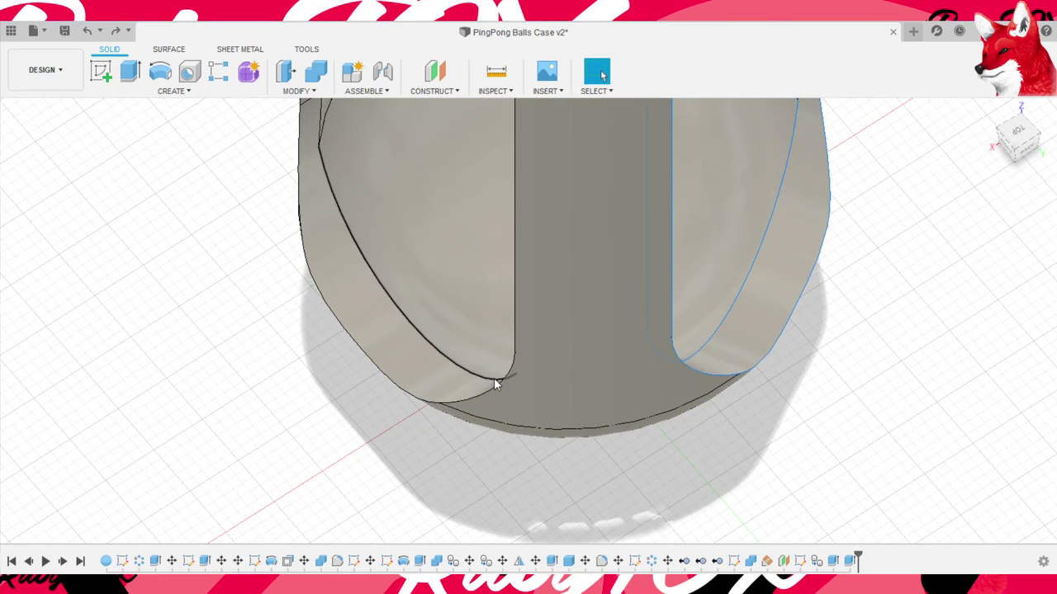
{"action": "mouse_move", "coordinate": [335, 379]}
{"action": "middle_mouse_down", "text": "shift"}
{"action": "mouse_move", "coordinate": [400, 361]}
{"action": "mouse_move", "coordinate": [517, 199]}
{"action": "mouse_move", "coordinate": [417, 356]}
{"action": "mouse_move", "coordinate": [388, 367]}
{"action": "middle_mouse_up", "text": "shift"}
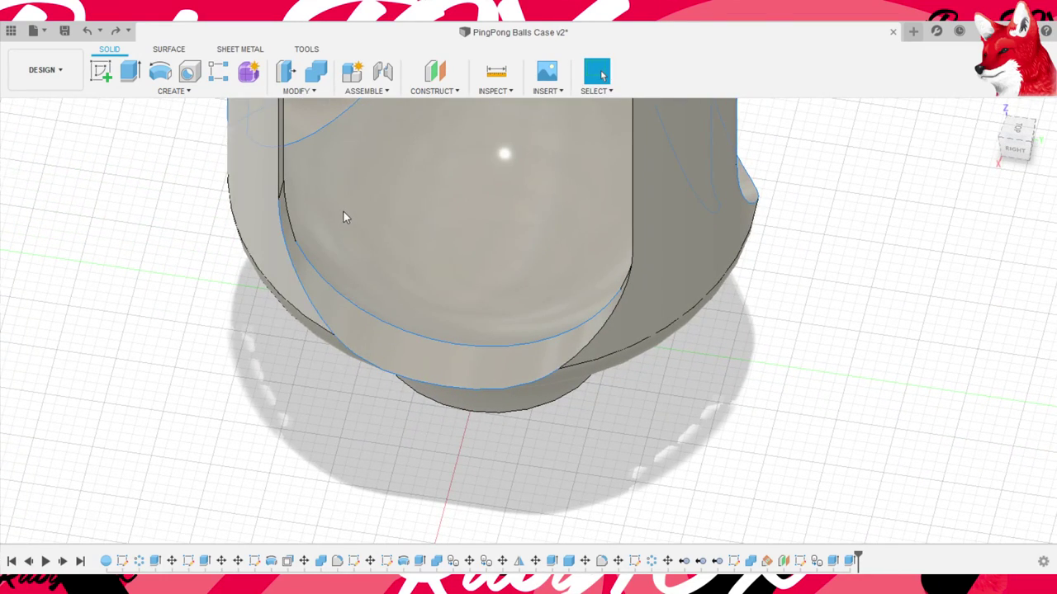
{"action": "mouse_move", "coordinate": [362, 266]}
{"action": "middle_mouse_down", "text": "shift"}
{"action": "mouse_move", "coordinate": [515, 323]}
{"action": "mouse_move", "coordinate": [573, 309]}
{"action": "mouse_move", "coordinate": [545, 401]}
{"action": "mouse_move", "coordinate": [581, 368]}
{"action": "mouse_move", "coordinate": [694, 364]}
{"action": "middle_mouse_up", "text": "shift"}
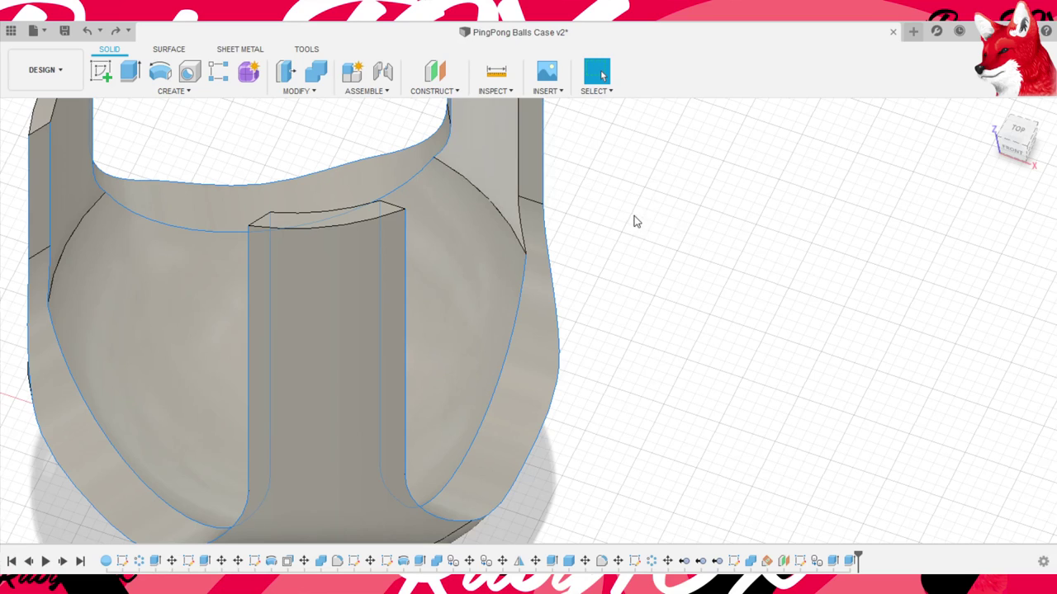
{"action": "mouse_move", "coordinate": [649, 266]}
{"action": "middle_mouse_down", "text": "shift"}
{"action": "mouse_move", "coordinate": [724, 304]}
{"action": "mouse_move", "coordinate": [788, 160]}
{"action": "mouse_move", "coordinate": [743, 474]}
{"action": "mouse_move", "coordinate": [763, 550]}
{"action": "mouse_move", "coordinate": [771, 460]}
{"action": "mouse_move", "coordinate": [613, 462]}
{"action": "mouse_move", "coordinate": [622, 372]}
{"action": "mouse_move", "coordinate": [750, 391]}
{"action": "mouse_move", "coordinate": [861, 483]}
{"action": "mouse_move", "coordinate": [896, 481]}
{"action": "mouse_move", "coordinate": [831, 415]}
{"action": "mouse_move", "coordinate": [807, 434]}
{"action": "mouse_move", "coordinate": [914, 437]}
{"action": "mouse_move", "coordinate": [886, 391]}
{"action": "mouse_move", "coordinate": [625, 416]}
{"action": "middle_mouse_up", "text": "shift"}
- Orbit into the cup and fillet the wall and tab edges
{"action": "scroll", "coordinate": [633, 417], "scroll_direction": "up", "scroll_amount": 3}
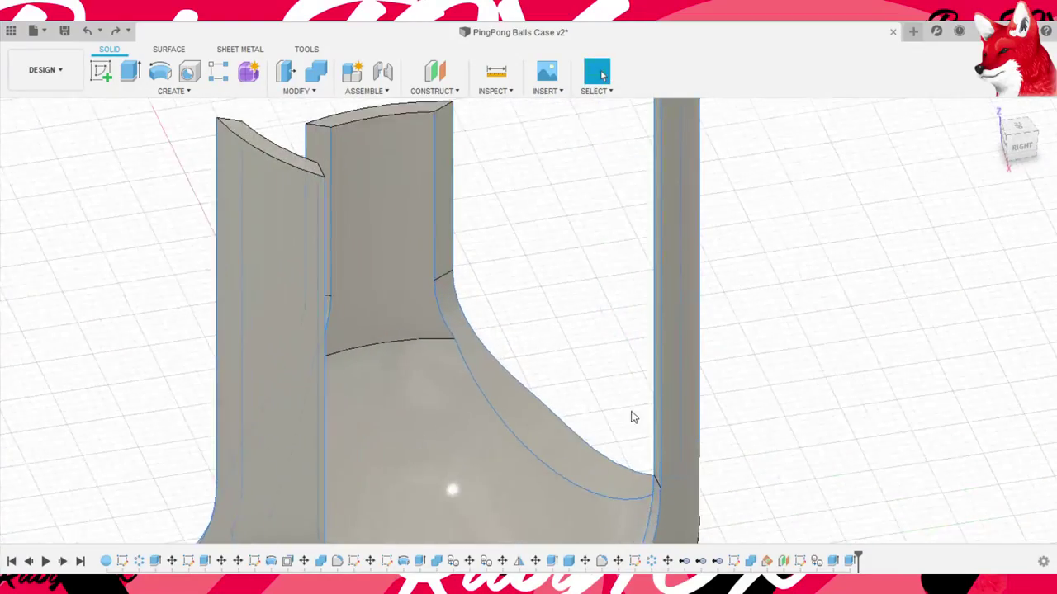
{"action": "scroll", "coordinate": [484, 350], "scroll_direction": "up", "scroll_amount": 2}
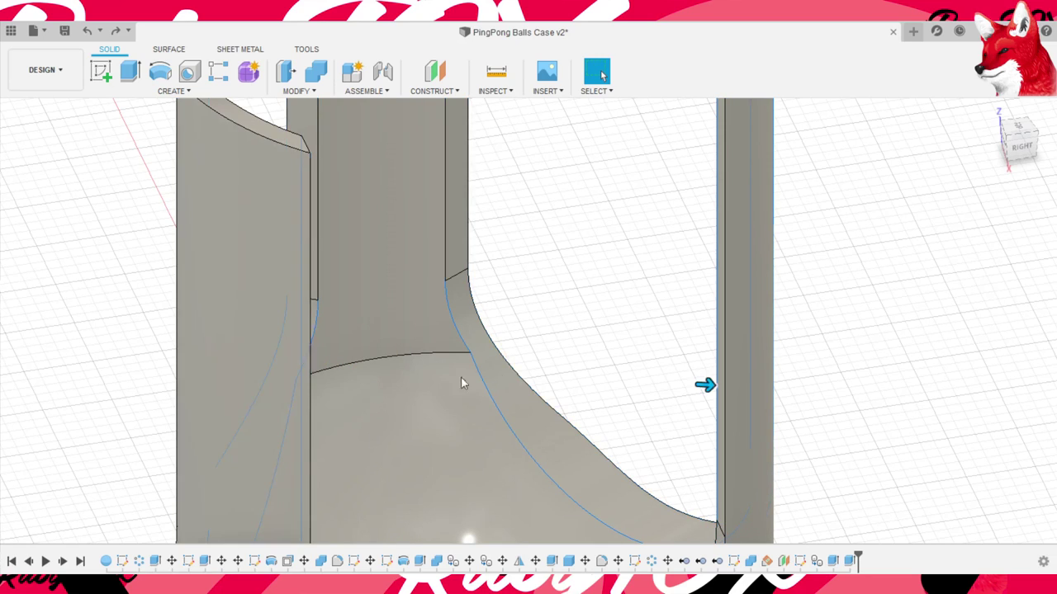
{"action": "scroll", "coordinate": [520, 367], "scroll_direction": "down", "scroll_amount": 2}
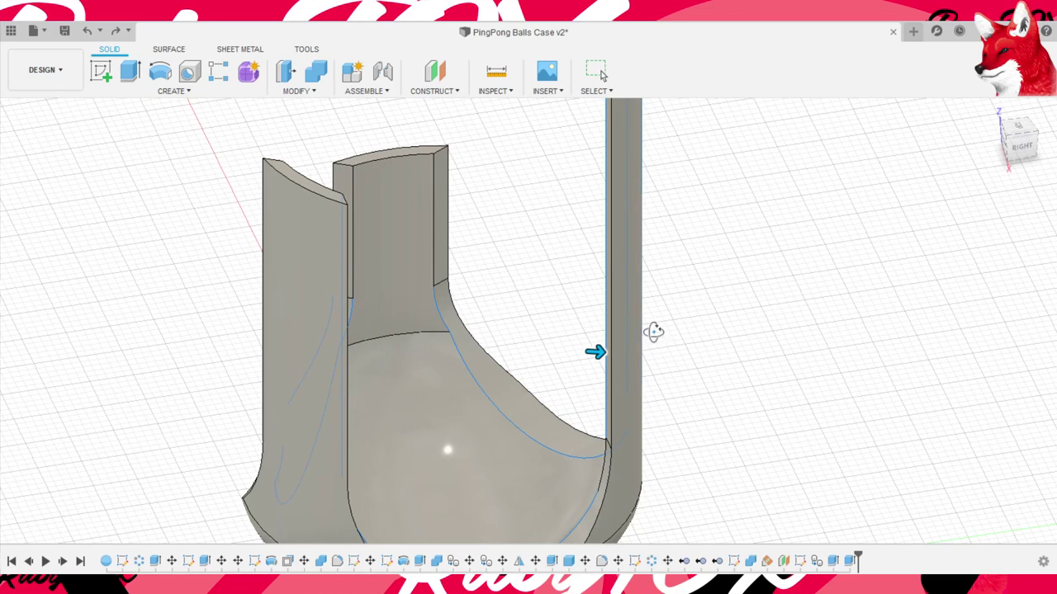
{"action": "mouse_move", "coordinate": [653, 332]}
{"action": "middle_mouse_down", "text": "shift"}
{"action": "mouse_move", "coordinate": [625, 358]}
{"action": "mouse_move", "coordinate": [644, 365]}
{"action": "middle_mouse_up", "text": "shift"}
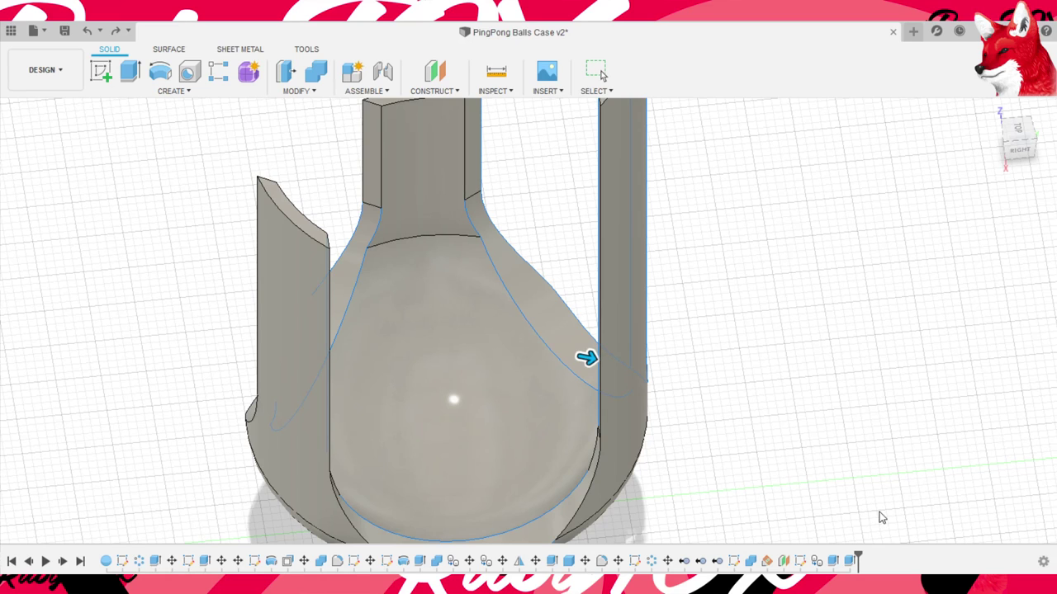
{"action": "mouse_move", "coordinate": [608, 365]}
{"action": "middle_mouse_down", "text": "shift"}
{"action": "mouse_move", "coordinate": [550, 365]}
{"action": "mouse_move", "coordinate": [557, 429]}
{"action": "mouse_move", "coordinate": [448, 333]}
{"action": "mouse_move", "coordinate": [412, 245]}
{"action": "mouse_move", "coordinate": [475, 289]}
{"action": "mouse_move", "coordinate": [573, 330]}
{"action": "mouse_move", "coordinate": [677, 354]}
{"action": "mouse_move", "coordinate": [708, 406]}
{"action": "mouse_move", "coordinate": [593, 357]}
{"action": "mouse_move", "coordinate": [616, 423]}
{"action": "mouse_move", "coordinate": [556, 439]}
{"action": "mouse_move", "coordinate": [528, 394]}
{"action": "middle_mouse_up", "text": "shift"}
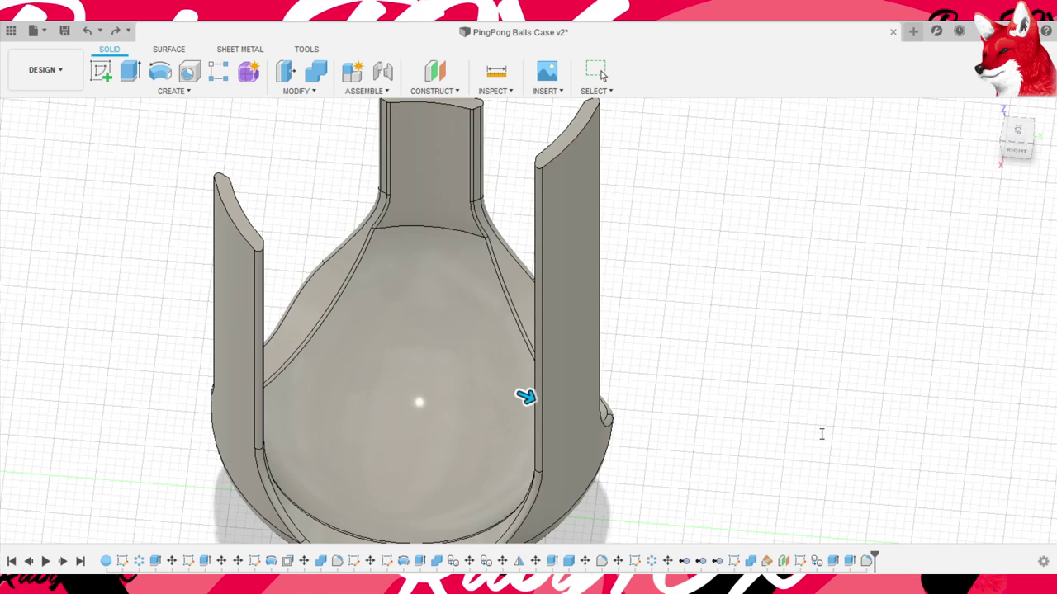
{"action": "mouse_move", "coordinate": [836, 415]}
{"action": "middle_mouse_down", "text": "shift"}
{"action": "mouse_move", "coordinate": [566, 385]}
{"action": "mouse_move", "coordinate": [655, 406]}
{"action": "mouse_move", "coordinate": [694, 361]}
{"action": "middle_mouse_up", "text": "shift"}
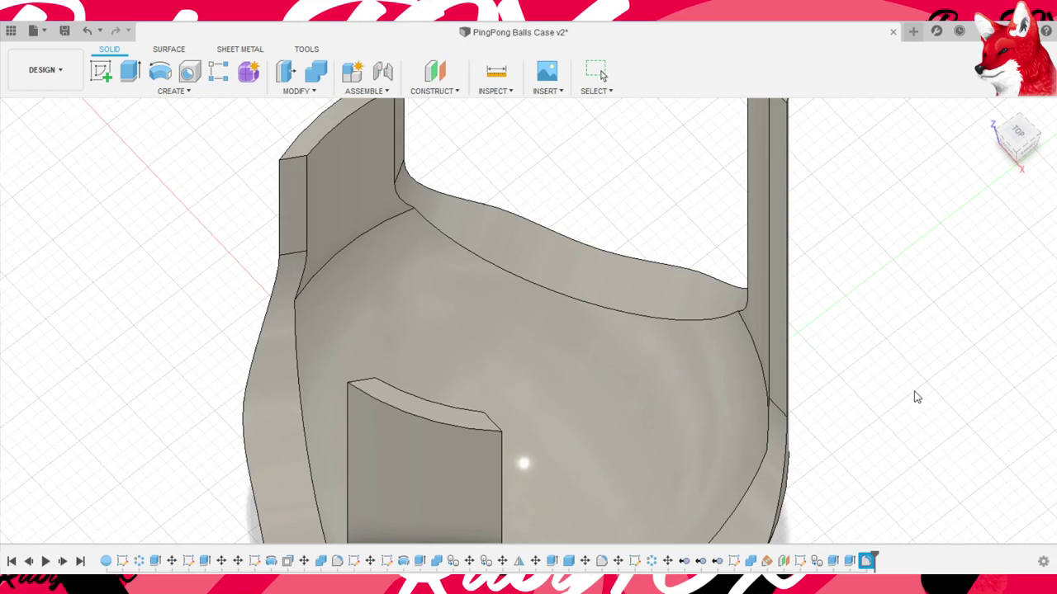
{"action": "left_click", "coordinate": [750, 394]}
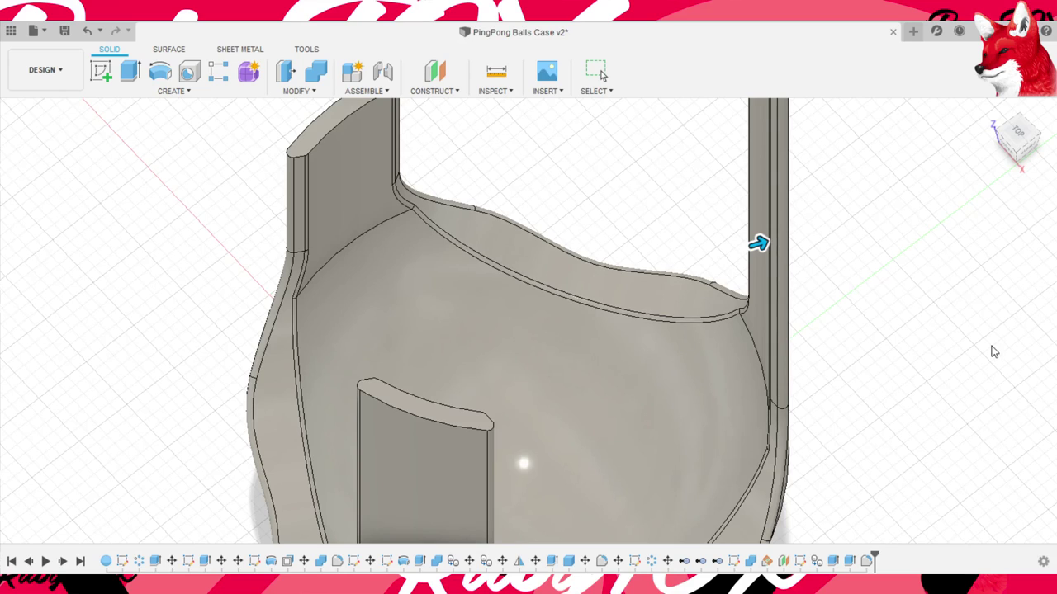
{"action": "key", "text": "Return"}
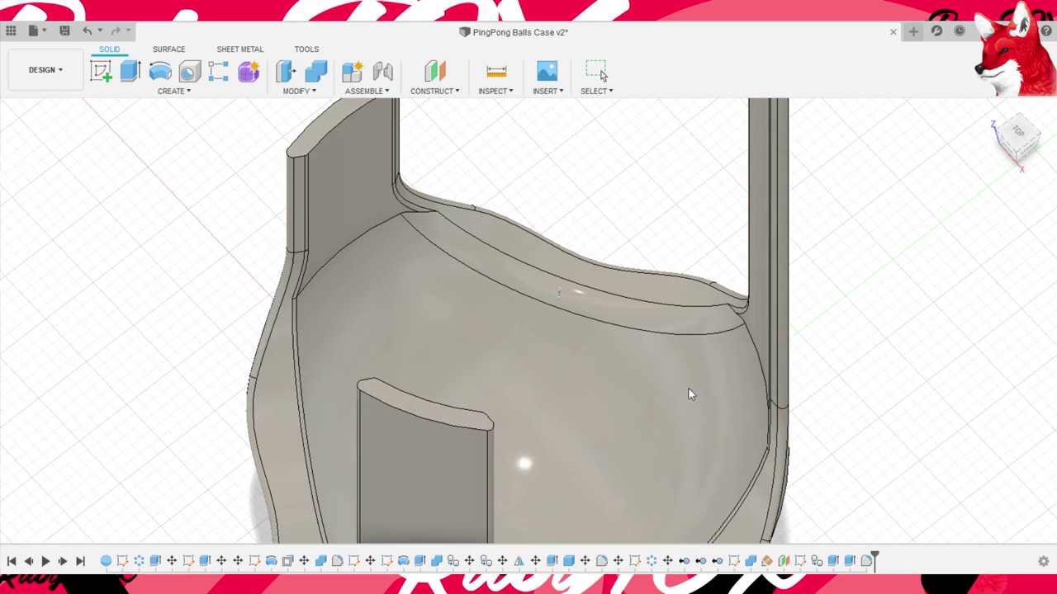
{"action": "mouse_move", "coordinate": [687, 387]}
{"action": "middle_mouse_down", "text": "shift"}
{"action": "mouse_move", "coordinate": [558, 299]}
{"action": "mouse_move", "coordinate": [738, 327]}
{"action": "middle_mouse_up", "text": "shift"}
{"action": "scroll", "coordinate": [938, 457], "scroll_direction": "down", "scroll_amount": 5}
{"action": "mouse_move", "coordinate": [939, 457]}
{"action": "middle_mouse_down", "text": "shift"}
{"action": "mouse_move", "coordinate": [811, 443]}
{"action": "mouse_move", "coordinate": [746, 373]}
{"action": "mouse_move", "coordinate": [726, 325]}
{"action": "mouse_move", "coordinate": [660, 342]}
{"action": "mouse_move", "coordinate": [589, 385]}
{"action": "mouse_move", "coordinate": [650, 417]}
{"action": "mouse_move", "coordinate": [823, 441]}
{"action": "mouse_move", "coordinate": [974, 443]}
{"action": "mouse_move", "coordinate": [711, 316]}
{"action": "middle_mouse_up", "text": "shift"}
{"action": "scroll", "coordinate": [712, 316], "scroll_direction": "up", "scroll_amount": 3}
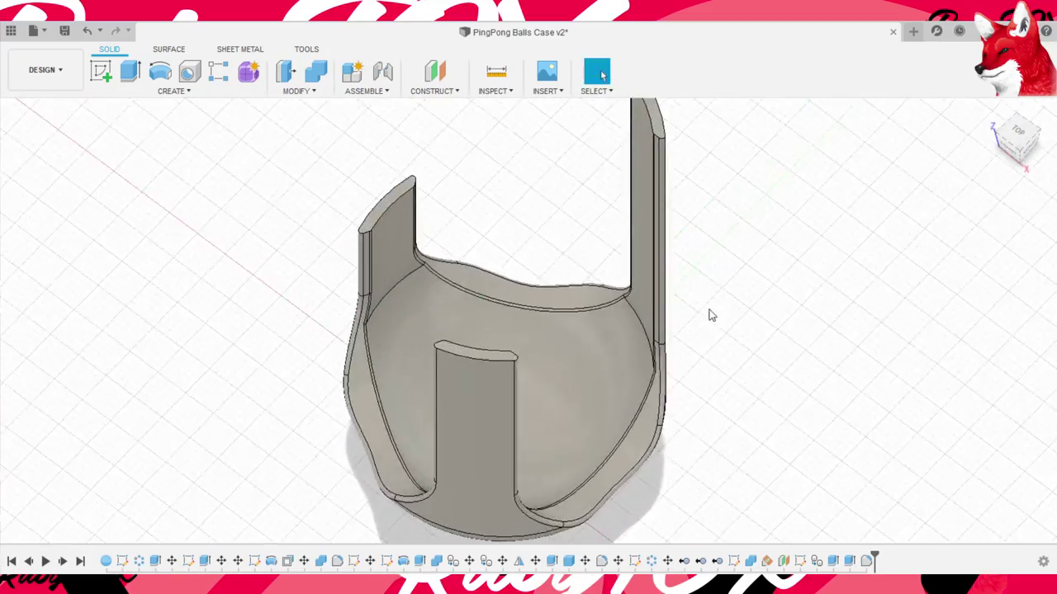
{"action": "scroll", "coordinate": [712, 315], "scroll_direction": "up", "scroll_amount": 2}
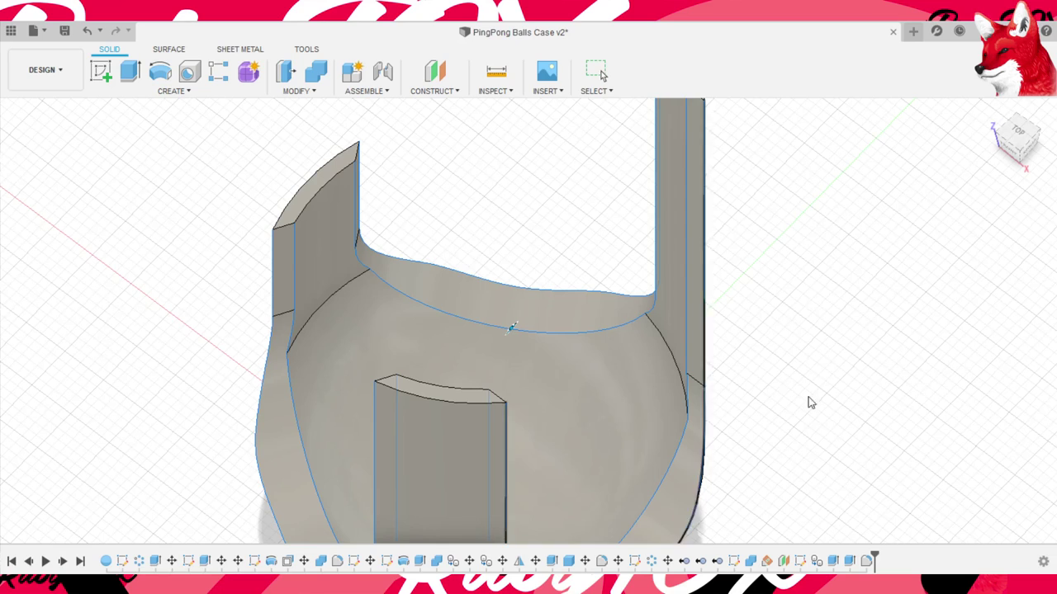
- Fillet the curved inner rim edge, dragging its radius wider
{"action": "scroll", "coordinate": [672, 426], "scroll_direction": "up", "scroll_amount": 2}
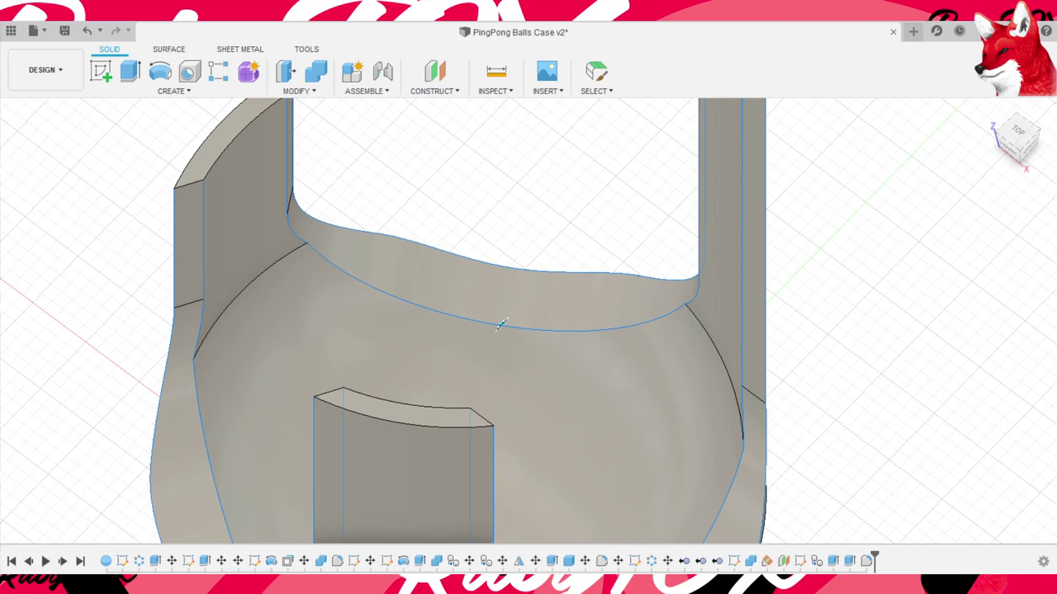
{"action": "middle_click_drag", "start_coordinate": [713, 401], "coordinate": [675, 438], "text": "shift"}
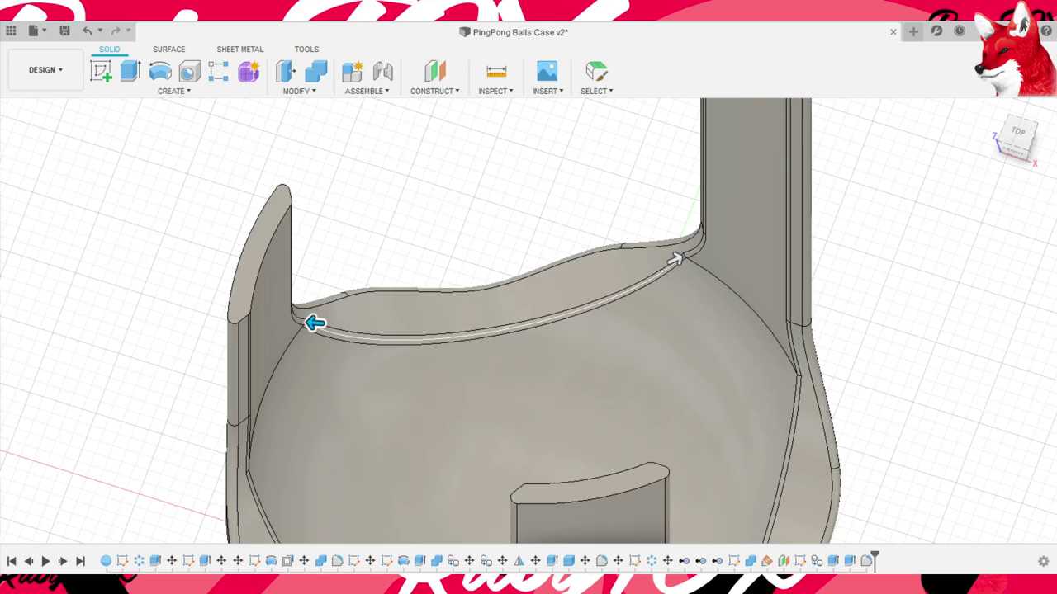
{"action": "left_click_drag", "start_coordinate": [313, 322], "coordinate": [312, 322]}
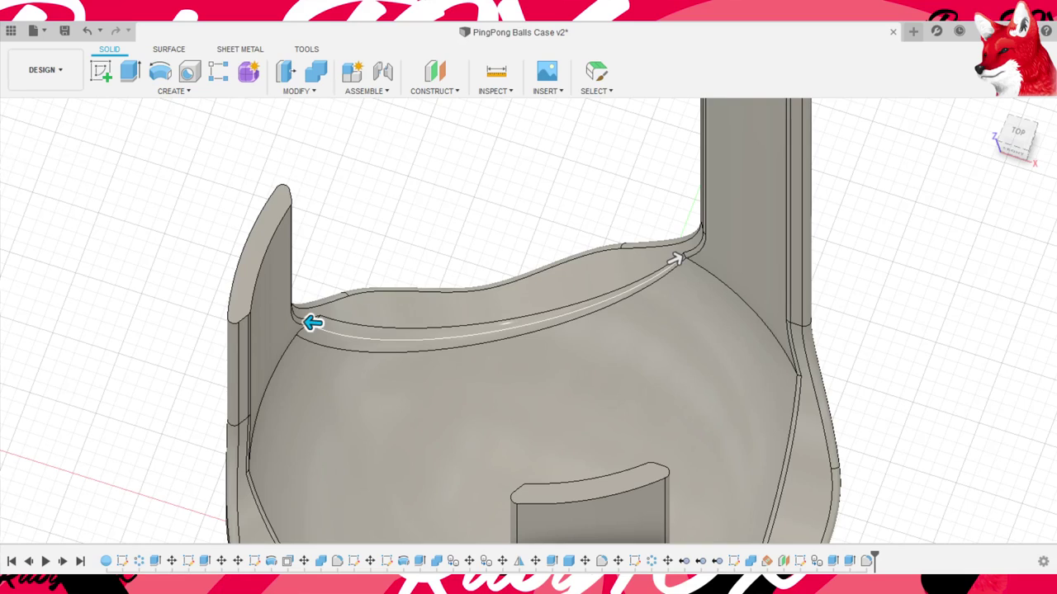
{"action": "key", "text": "Return"}
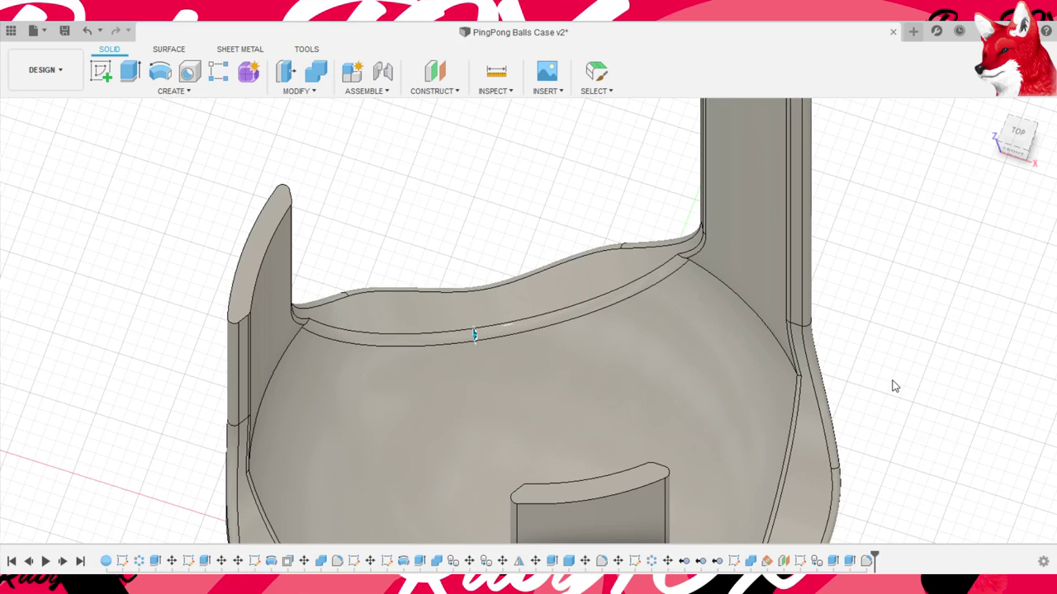
{"action": "scroll", "coordinate": [731, 381], "scroll_direction": "down", "scroll_amount": 3}
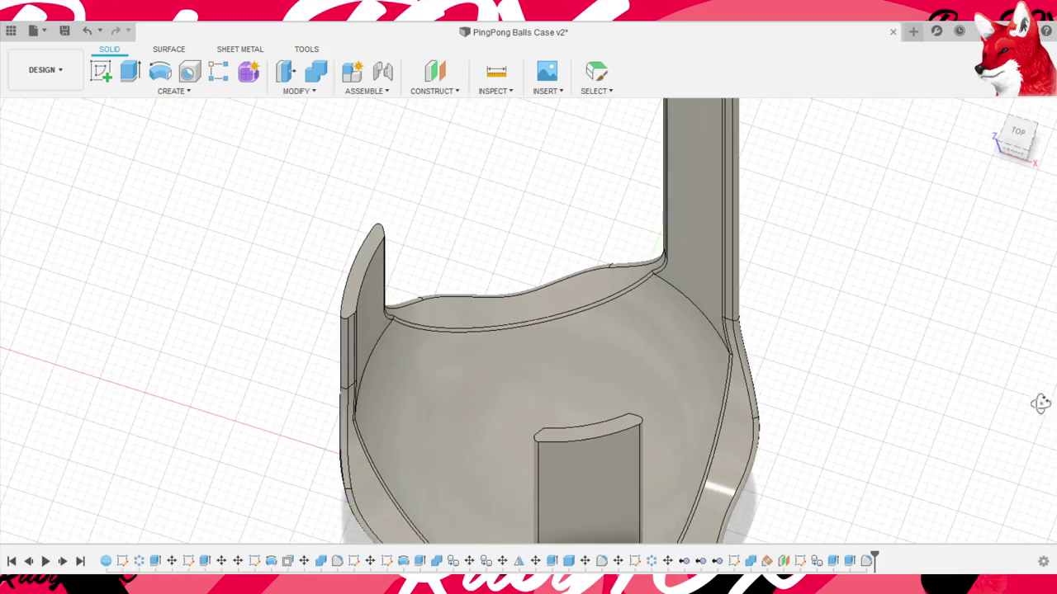
- Start a new sketch on a finger tab's top face, viewed from the front
{"action": "mouse_move", "coordinate": [1039, 404]}
{"action": "middle_mouse_down", "text": "shift"}
{"action": "mouse_move", "coordinate": [925, 377]}
{"action": "mouse_move", "coordinate": [925, 408]}
{"action": "mouse_move", "coordinate": [801, 358]}
{"action": "mouse_move", "coordinate": [816, 443]}
{"action": "mouse_move", "coordinate": [802, 368]}
{"action": "mouse_move", "coordinate": [891, 293]}
{"action": "mouse_move", "coordinate": [933, 283]}
{"action": "mouse_move", "coordinate": [1026, 316]}
{"action": "mouse_move", "coordinate": [990, 330]}
{"action": "mouse_move", "coordinate": [955, 295]}
{"action": "mouse_move", "coordinate": [964, 398]}
{"action": "mouse_move", "coordinate": [899, 377]}
{"action": "mouse_move", "coordinate": [955, 385]}
{"action": "mouse_move", "coordinate": [880, 323]}
{"action": "mouse_move", "coordinate": [737, 413]}
{"action": "mouse_move", "coordinate": [684, 394]}
{"action": "mouse_move", "coordinate": [603, 325]}
{"action": "mouse_move", "coordinate": [651, 319]}
{"action": "mouse_move", "coordinate": [548, 335]}
{"action": "mouse_move", "coordinate": [573, 382]}
{"action": "mouse_move", "coordinate": [616, 384]}
{"action": "mouse_move", "coordinate": [598, 418]}
{"action": "middle_mouse_up", "text": "shift"}
{"action": "scroll", "coordinate": [495, 433], "scroll_direction": "up", "scroll_amount": 3}
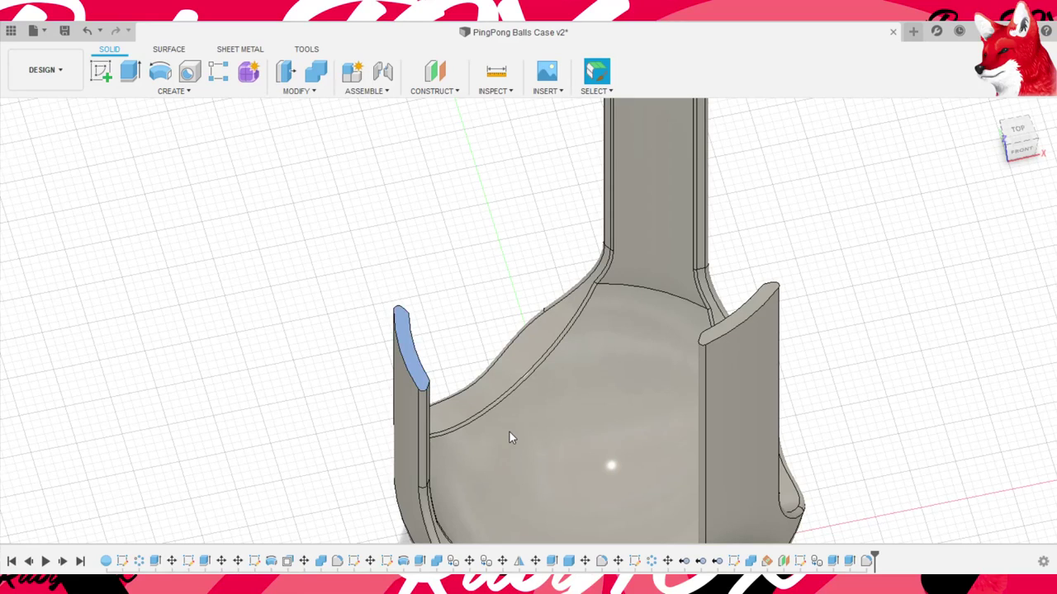
{"action": "key", "text": "s"}
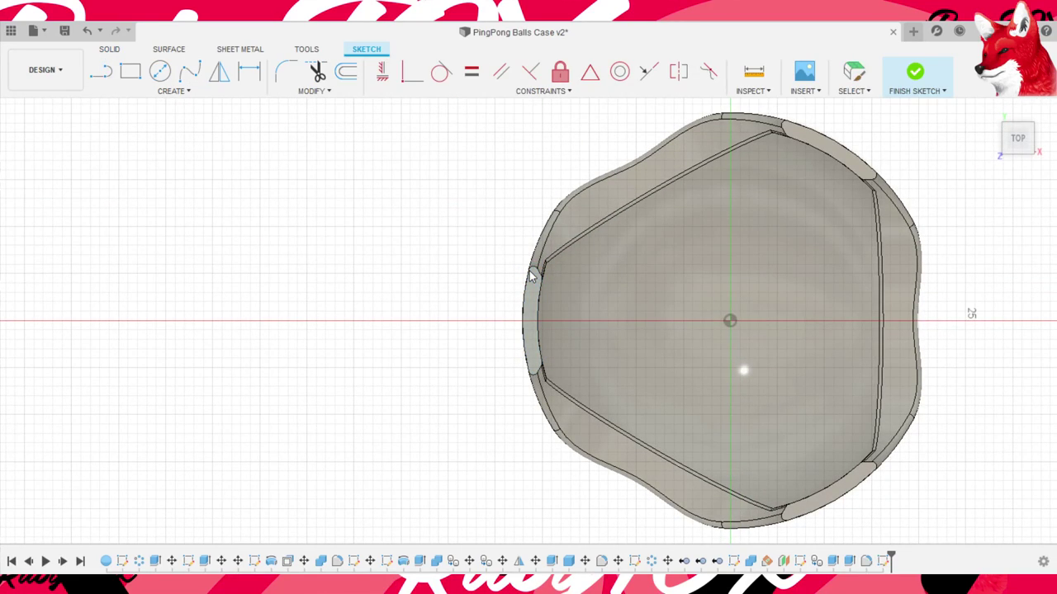
{"action": "middle_click_drag", "start_coordinate": [556, 333], "coordinate": [511, 326]}
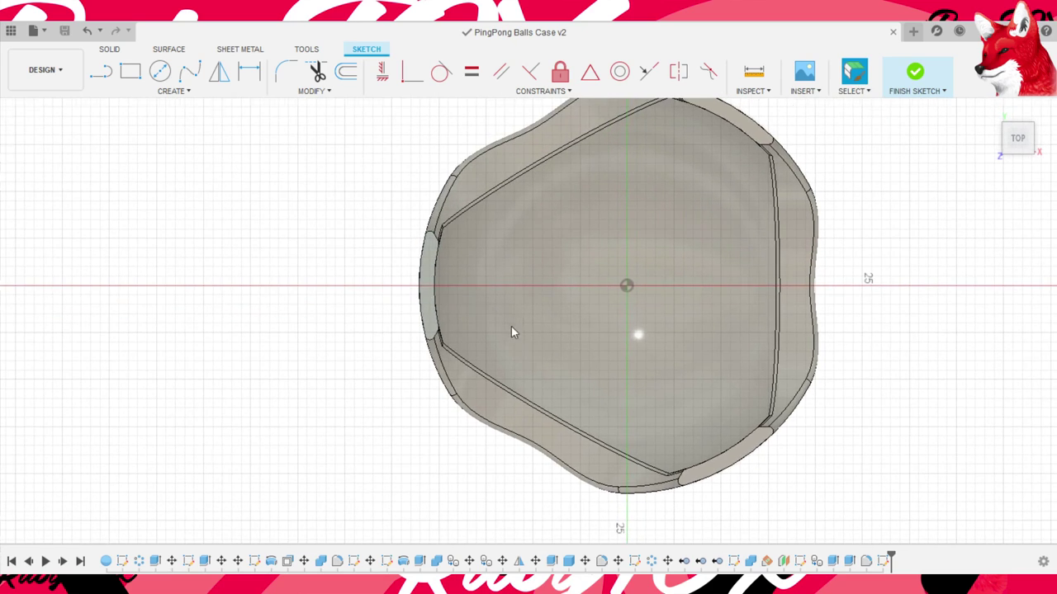
- Offset the tab outline by 0.8 around the tab face
{"action": "scroll", "coordinate": [499, 328], "scroll_direction": "up", "scroll_amount": 5}
{"action": "key", "text": "o"}
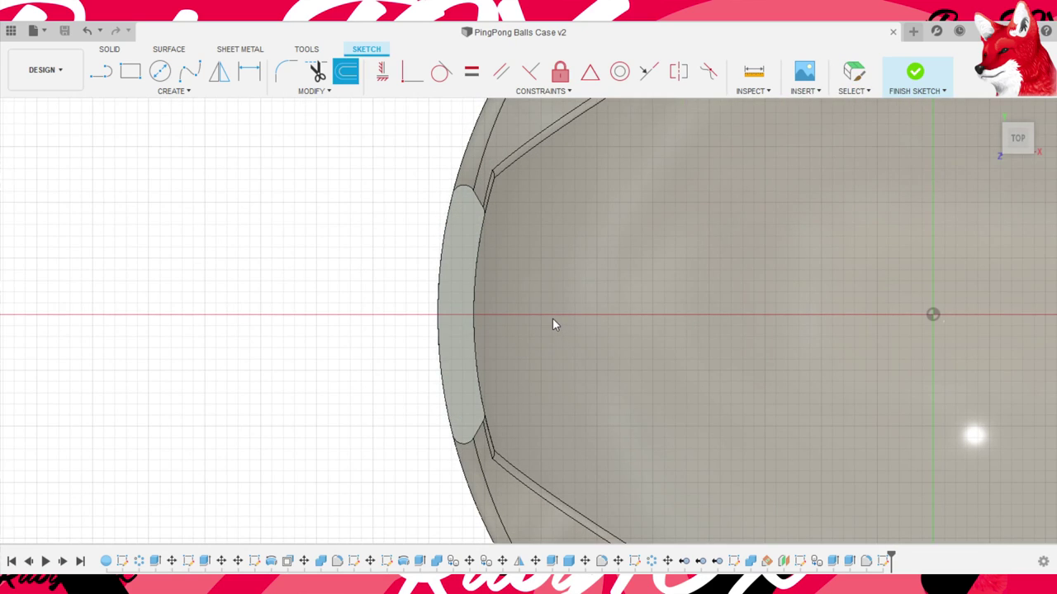
{"action": "left_click", "coordinate": [483, 362]}
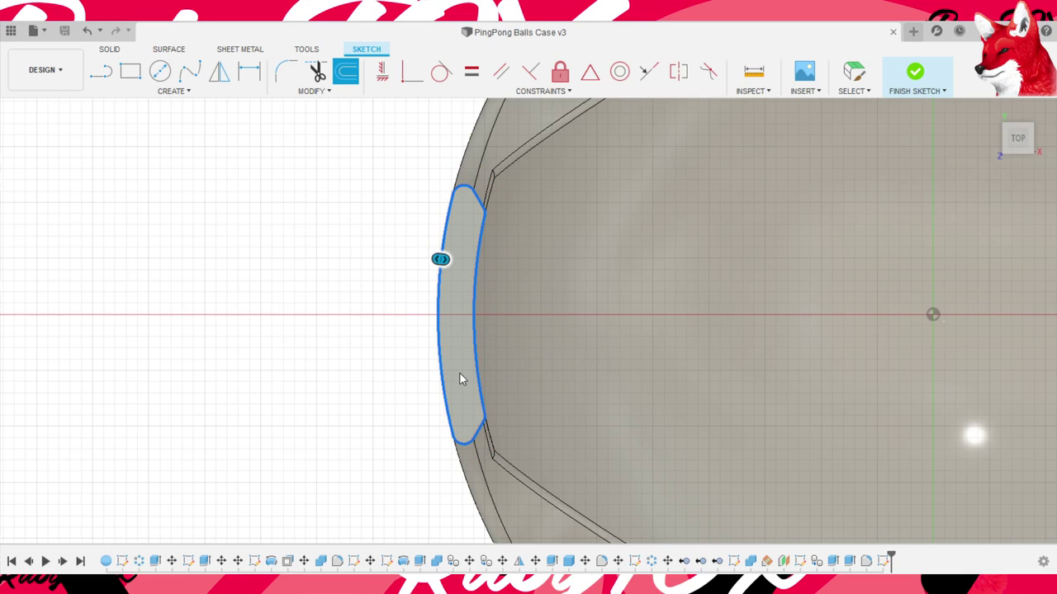
{"action": "type", "text": "0.8"}
{"action": "key", "text": "Return"}
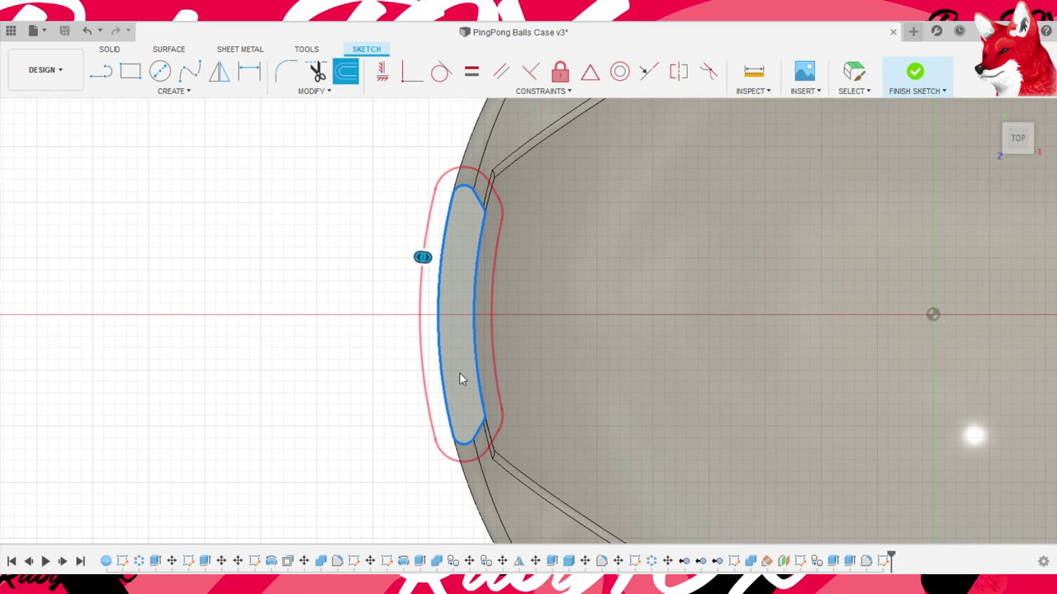
{"action": "scroll", "coordinate": [488, 312], "scroll_direction": "up", "scroll_amount": 1}
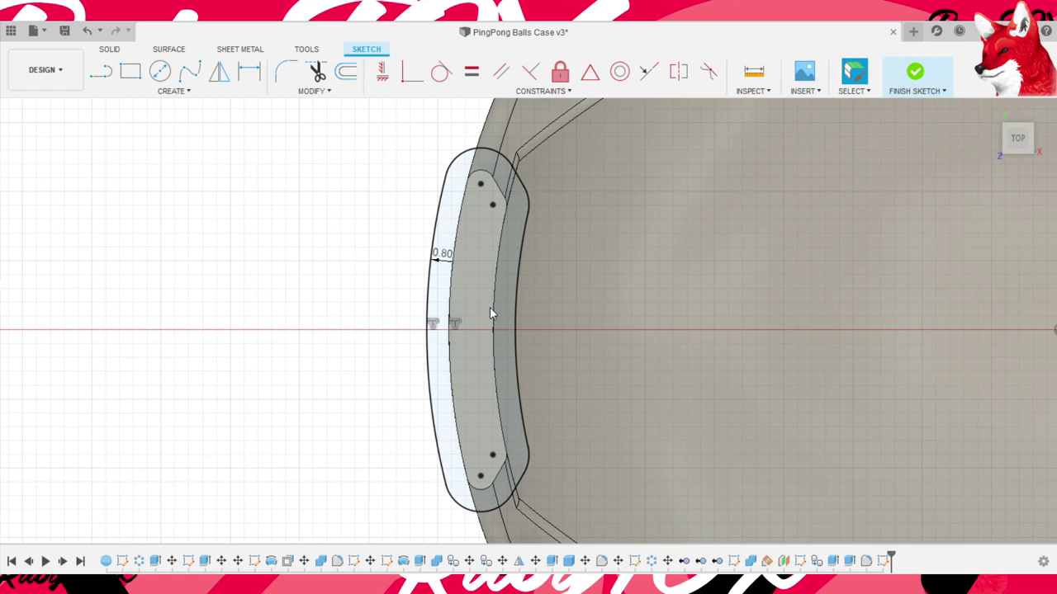
- Draw a 5.4-long horizontal line along the axis
{"action": "type", "text": "l"}
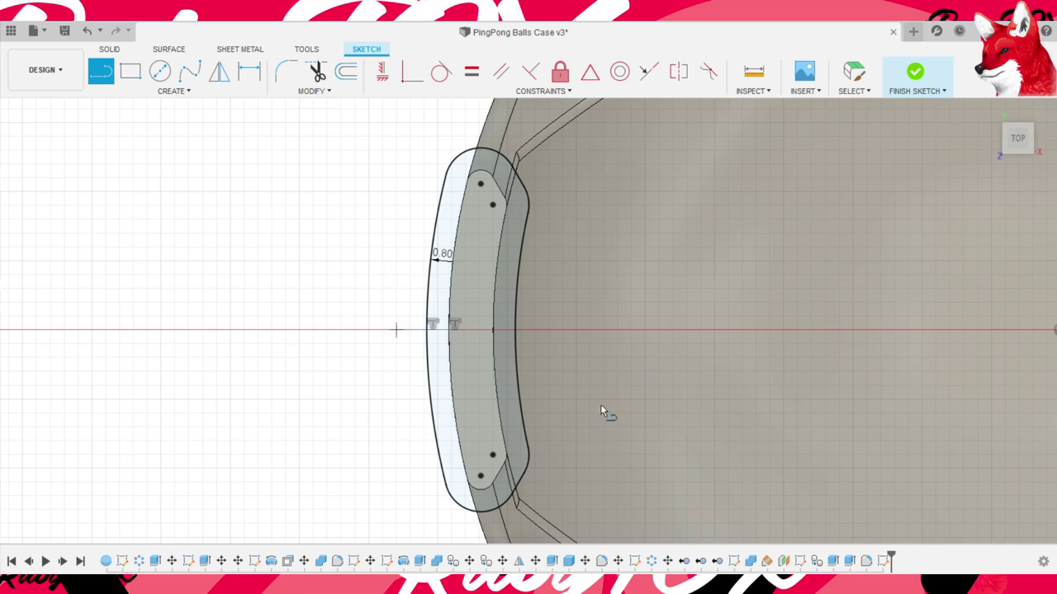
{"action": "type", "text": "5.4"}
{"action": "key", "text": "Return"}
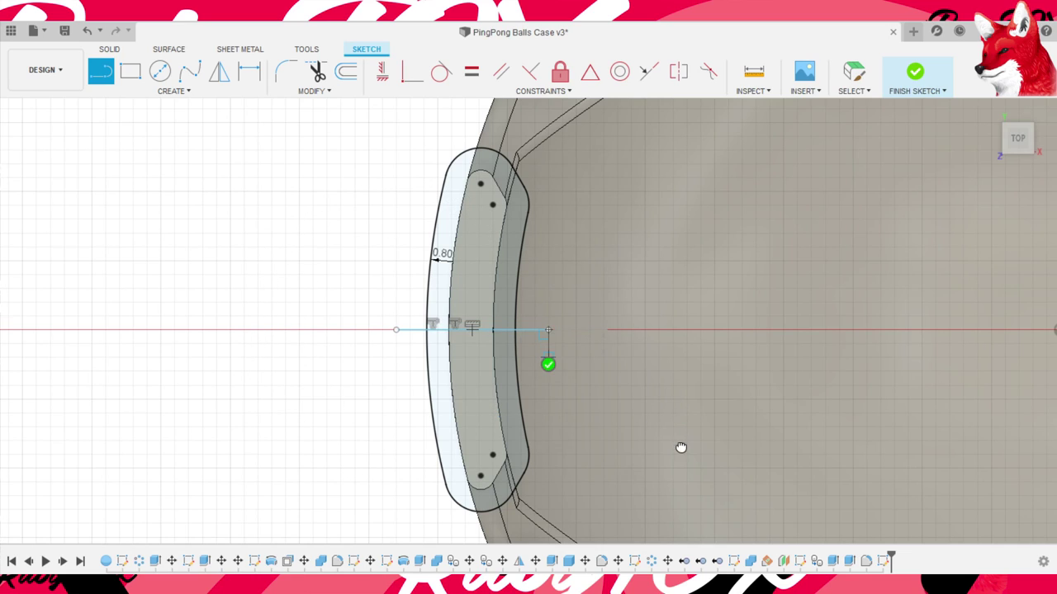
{"action": "scroll", "coordinate": [630, 250], "scroll_direction": "up", "scroll_amount": 2}
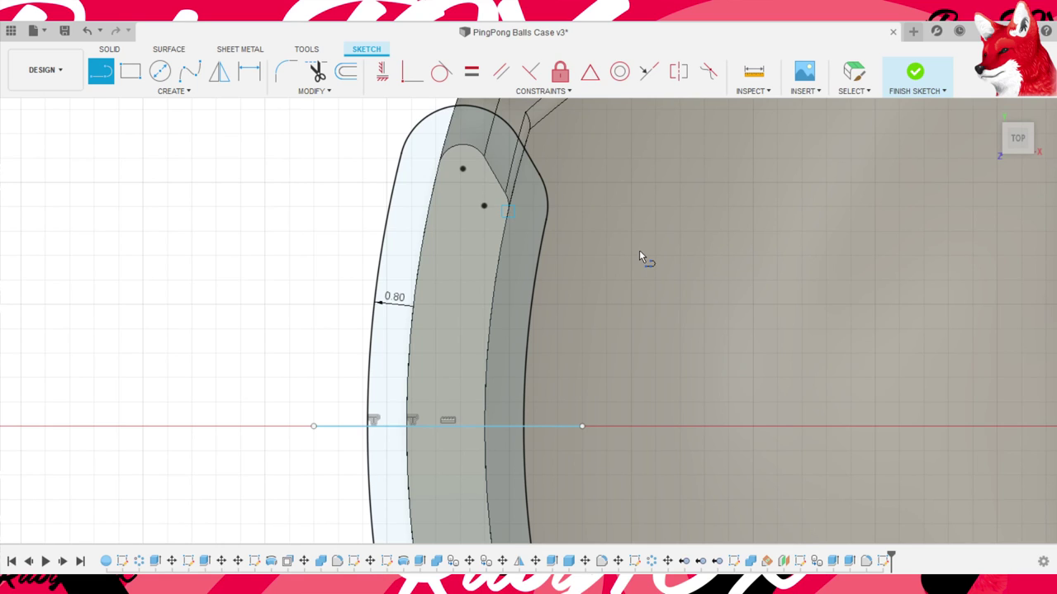
{"action": "scroll", "coordinate": [639, 255], "scroll_direction": "down", "scroll_amount": 2}
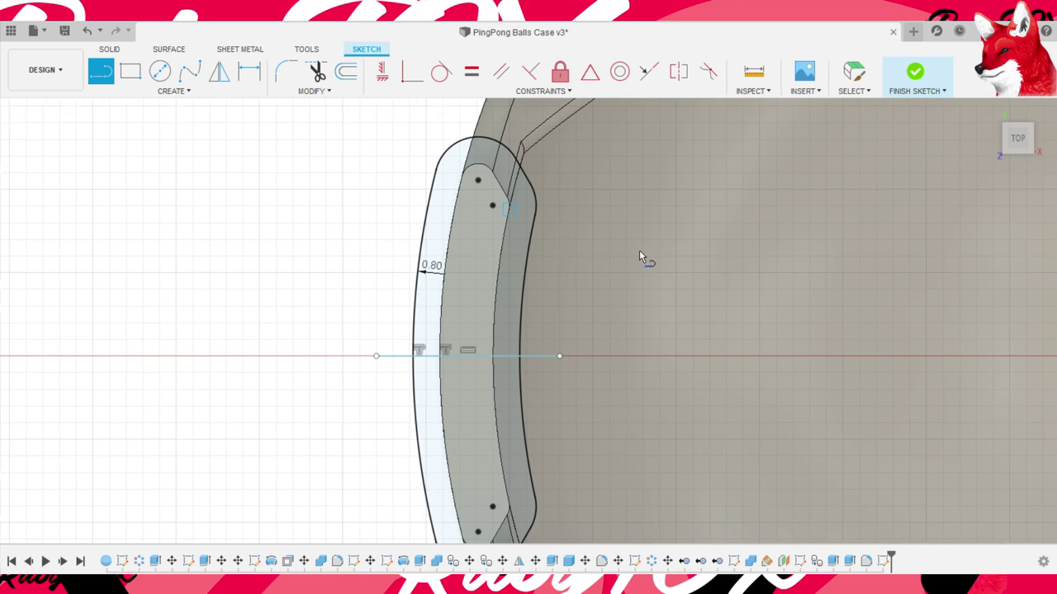
{"action": "scroll", "coordinate": [639, 255], "scroll_direction": "up", "scroll_amount": 2}
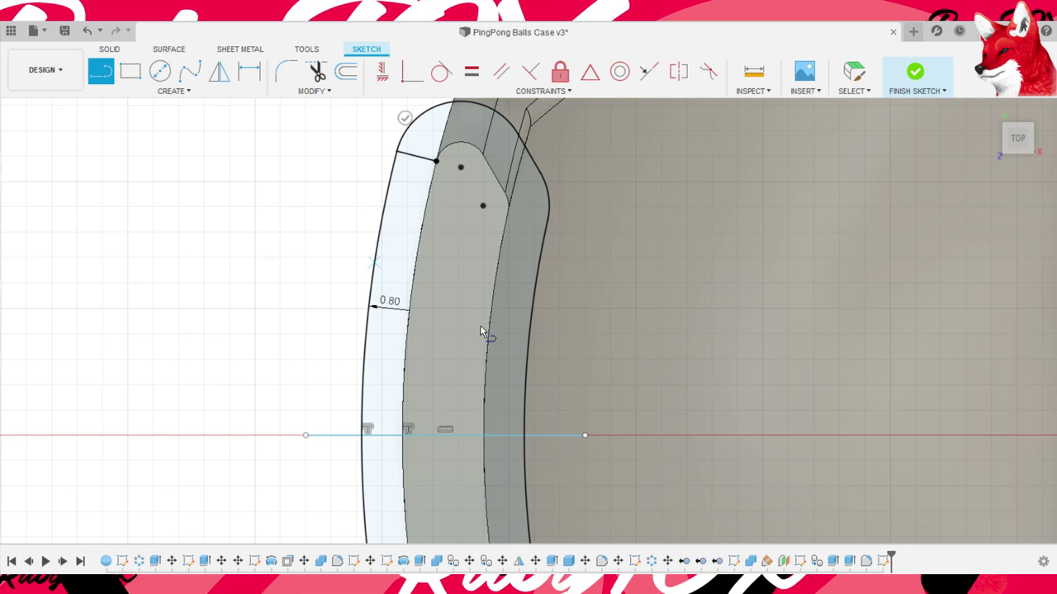
- Draw a line across the inner rim band near the lower finger tip
{"action": "mouse_move", "coordinate": [523, 392]}
{"action": "middle_mouse_down"}
{"action": "mouse_move", "coordinate": [526, 246]}
{"action": "mouse_move", "coordinate": [472, 415]}
{"action": "mouse_move", "coordinate": [479, 226]}
{"action": "middle_mouse_up"}
{"action": "key", "text": "l"}
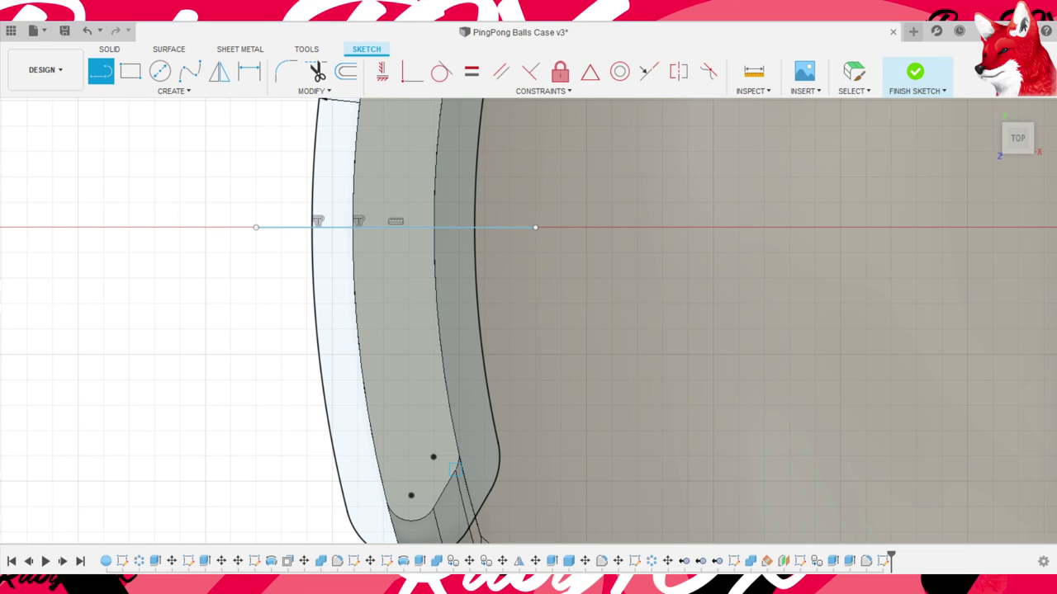
{"action": "left_click", "coordinate": [454, 469]}
- Finish the sketch and extrude the two rim end profiles 10 upward into curved blocks
{"action": "key", "text": "Escape"}
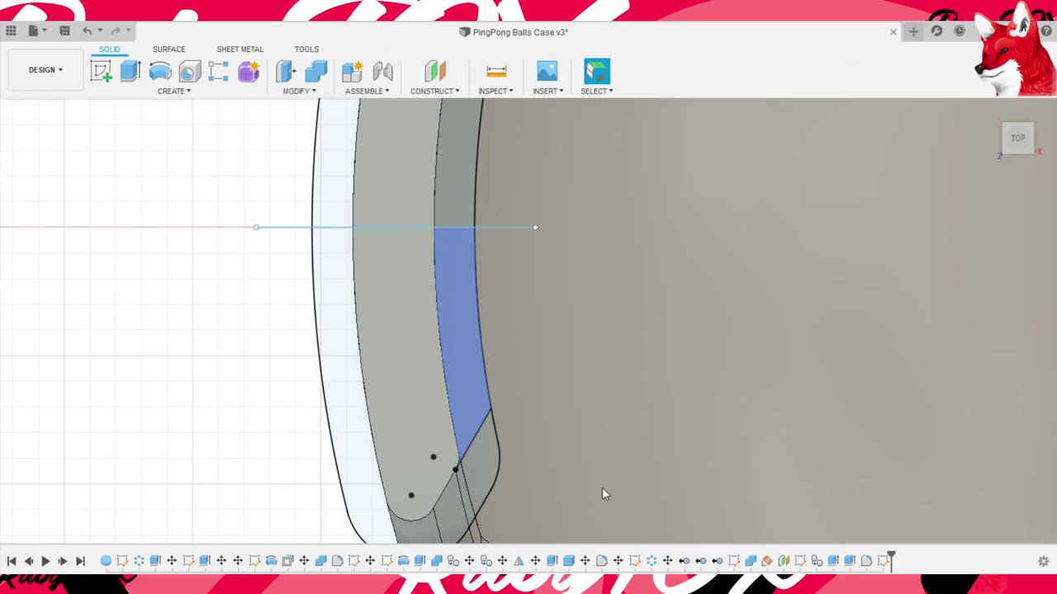
{"action": "scroll", "coordinate": [616, 330], "scroll_direction": "down", "scroll_amount": 3}
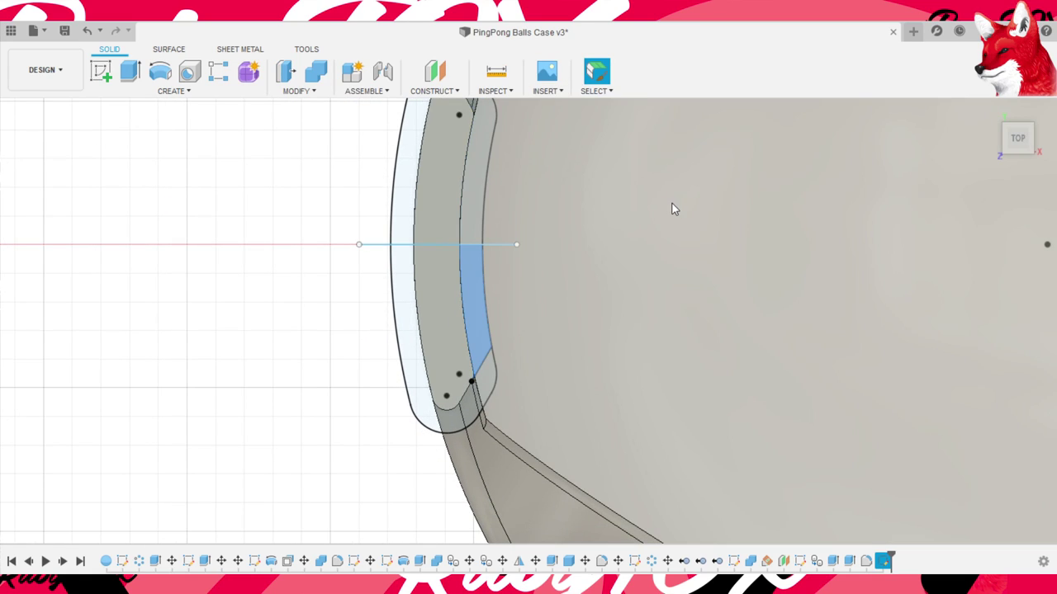
{"action": "middle_click_drag", "start_coordinate": [672, 207], "coordinate": [665, 245]}
{"action": "scroll", "coordinate": [509, 236], "scroll_direction": "down", "scroll_amount": 1}
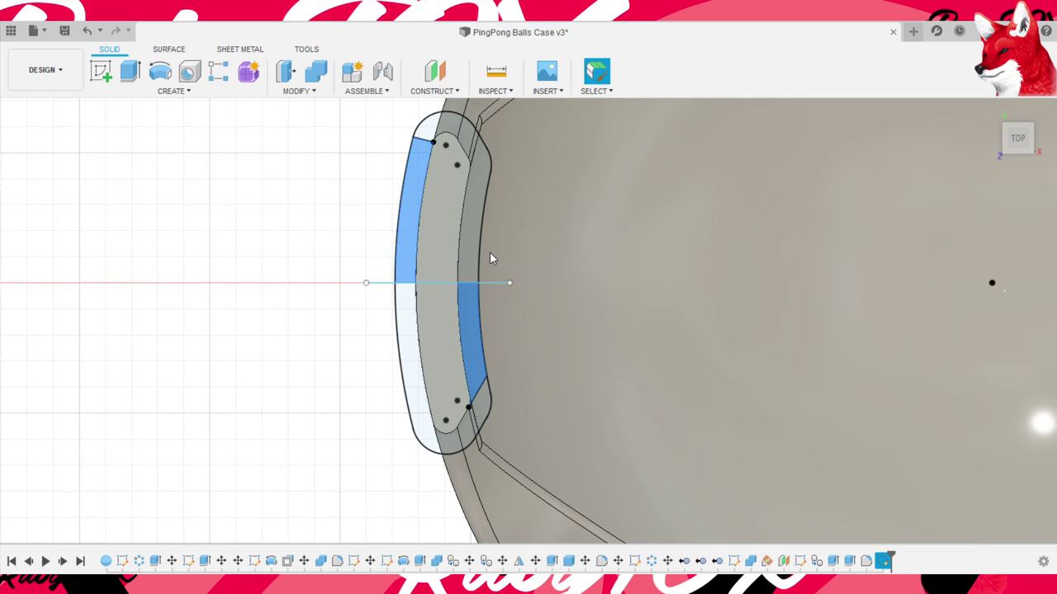
{"action": "middle_click_drag", "start_coordinate": [490, 254], "coordinate": [514, 253], "text": "shift"}
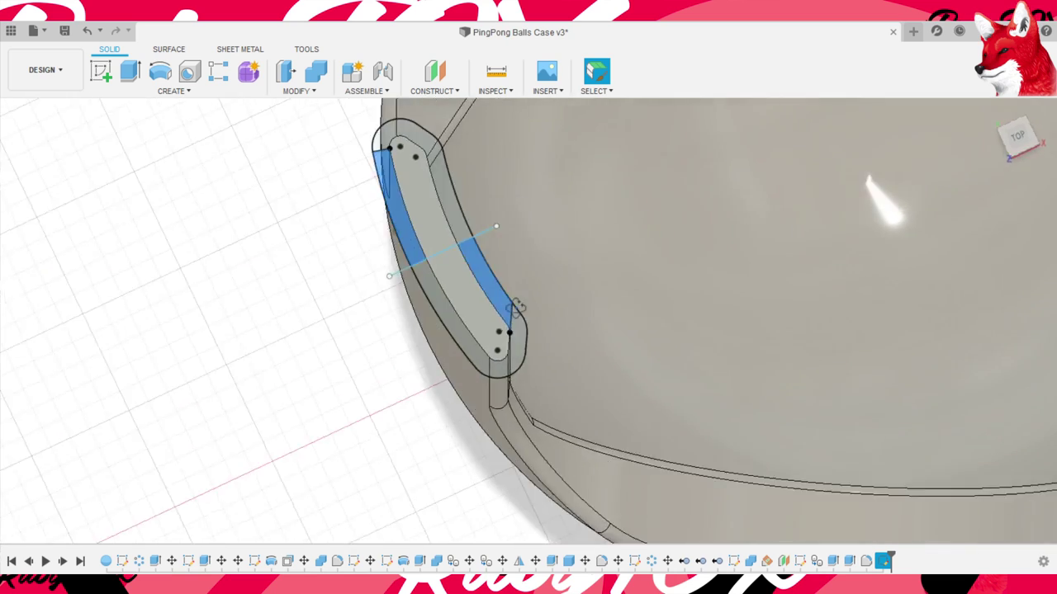
{"action": "scroll", "coordinate": [514, 253], "scroll_direction": "up", "scroll_amount": 2}
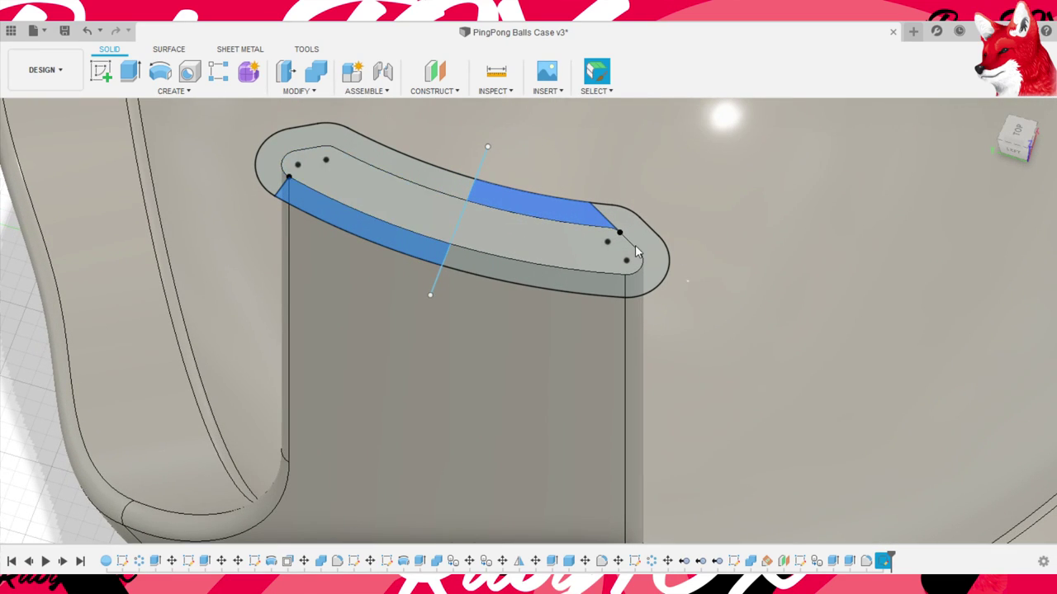
{"action": "key", "text": "e"}
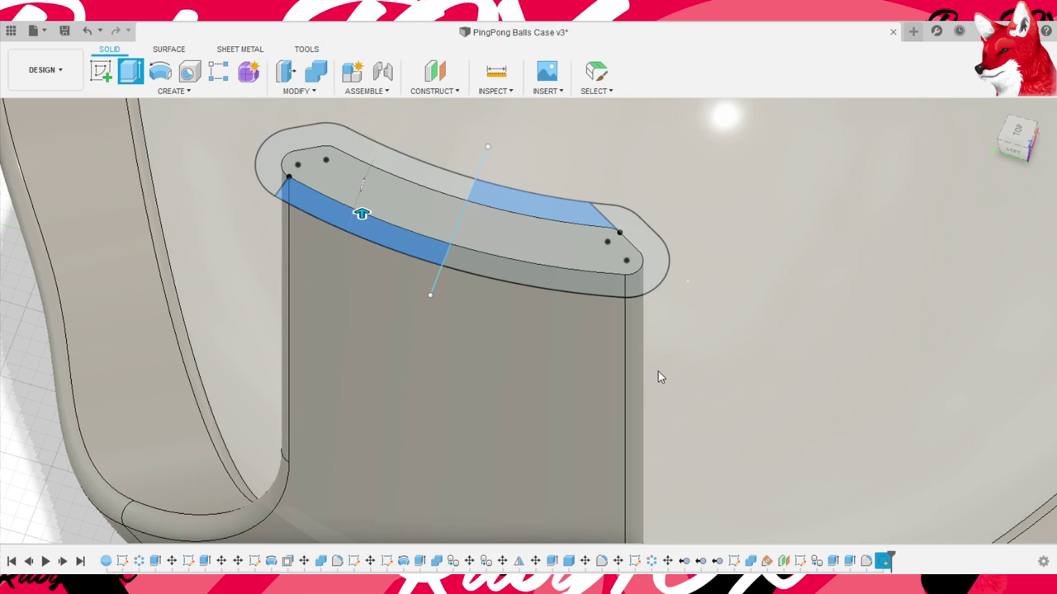
{"action": "type", "text": "10"}
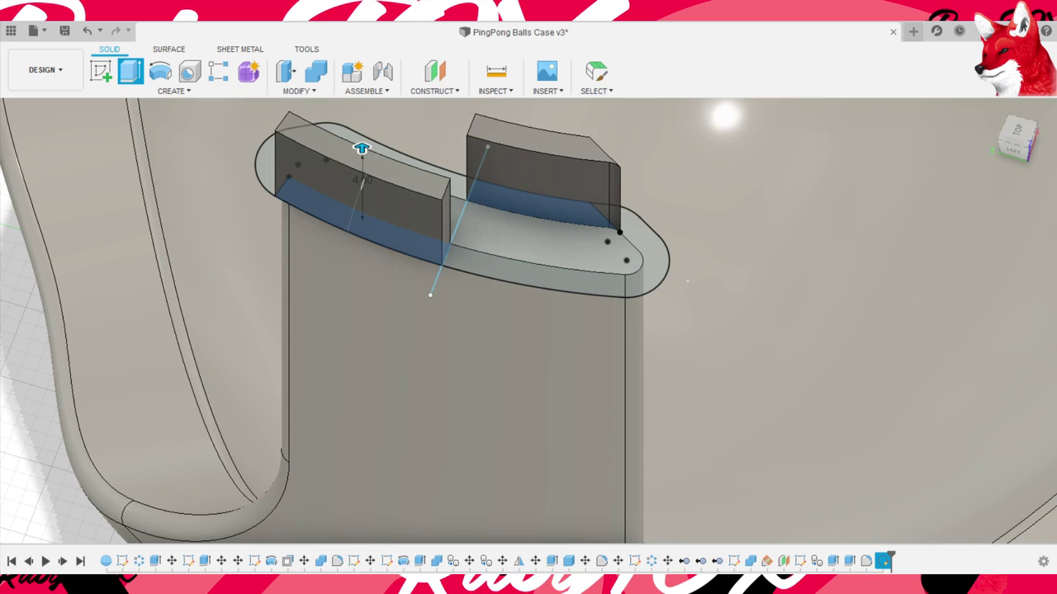
{"action": "key", "text": "Return"}
{"action": "scroll", "coordinate": [692, 311], "scroll_direction": "down", "scroll_amount": 3}
{"action": "middle_click_drag", "start_coordinate": [692, 311], "coordinate": [266, 341], "text": "shift"}
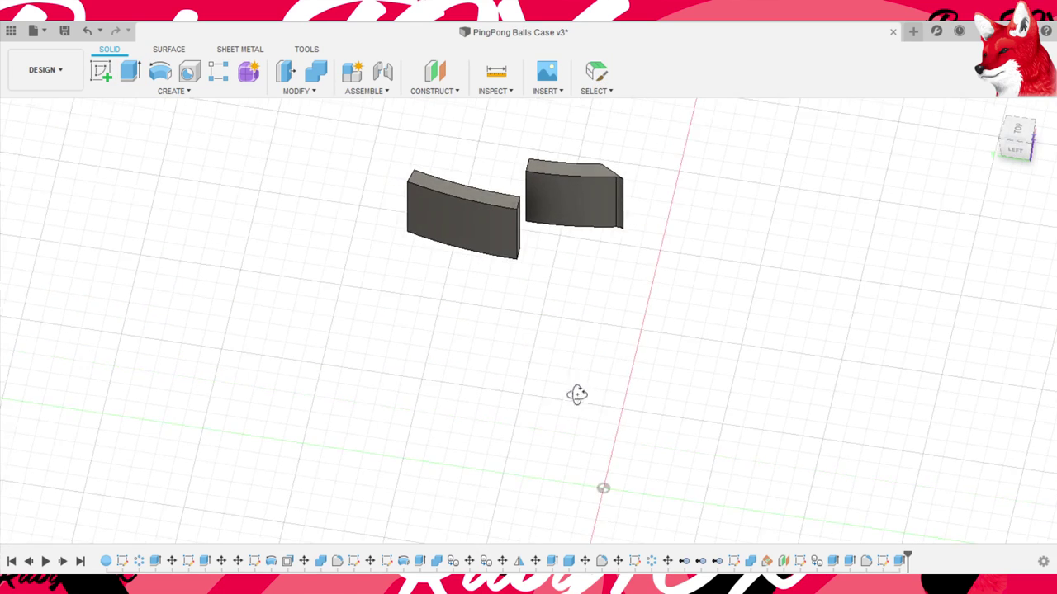
- Round a side edge of the tab blocks with a fillet
{"action": "mouse_move", "coordinate": [575, 394]}
{"action": "middle_mouse_down", "text": "shift"}
{"action": "mouse_move", "coordinate": [544, 285]}
{"action": "mouse_move", "coordinate": [599, 283]}
{"action": "mouse_move", "coordinate": [610, 260]}
{"action": "mouse_move", "coordinate": [663, 267]}
{"action": "mouse_move", "coordinate": [591, 205]}
{"action": "middle_mouse_up", "text": "shift"}
{"action": "scroll", "coordinate": [569, 203], "scroll_direction": "up", "scroll_amount": 2}
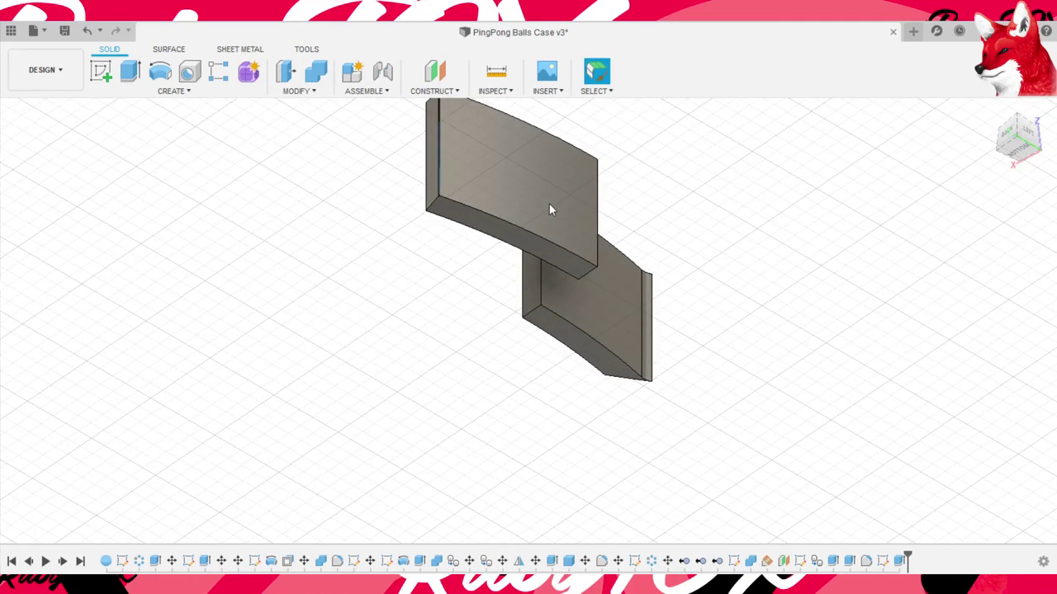
{"action": "key", "text": "3"}
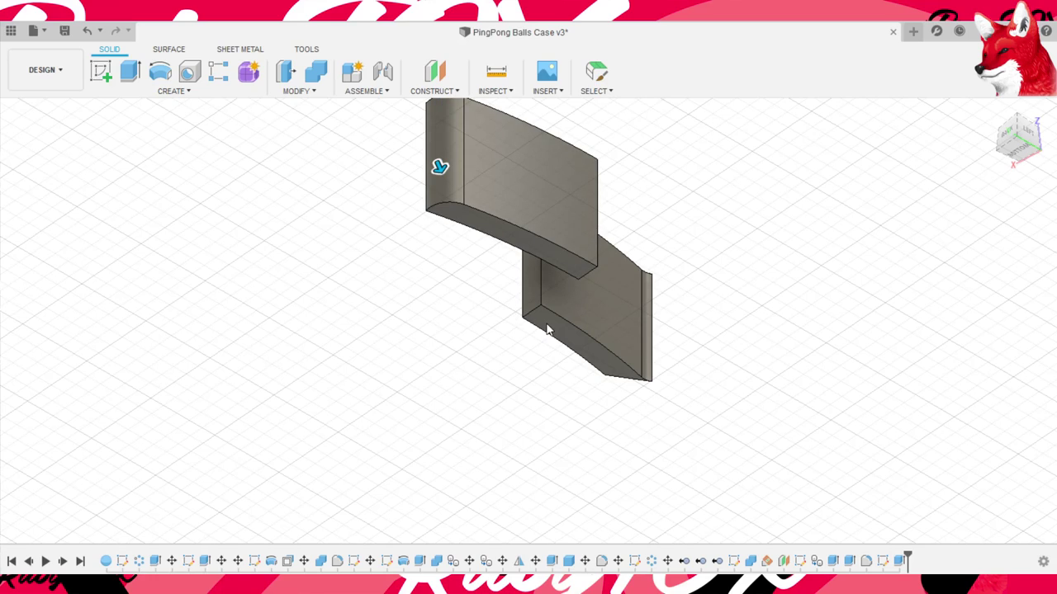
{"action": "key", "text": "Return"}
{"action": "mouse_move", "coordinate": [832, 276]}
{"action": "middle_mouse_down", "text": "shift"}
{"action": "mouse_move", "coordinate": [715, 244]}
{"action": "mouse_move", "coordinate": [715, 207]}
{"action": "mouse_move", "coordinate": [686, 278]}
{"action": "mouse_move", "coordinate": [582, 323]}
{"action": "mouse_move", "coordinate": [703, 348]}
{"action": "mouse_move", "coordinate": [688, 354]}
{"action": "mouse_move", "coordinate": [637, 323]}
{"action": "middle_mouse_up", "text": "shift"}
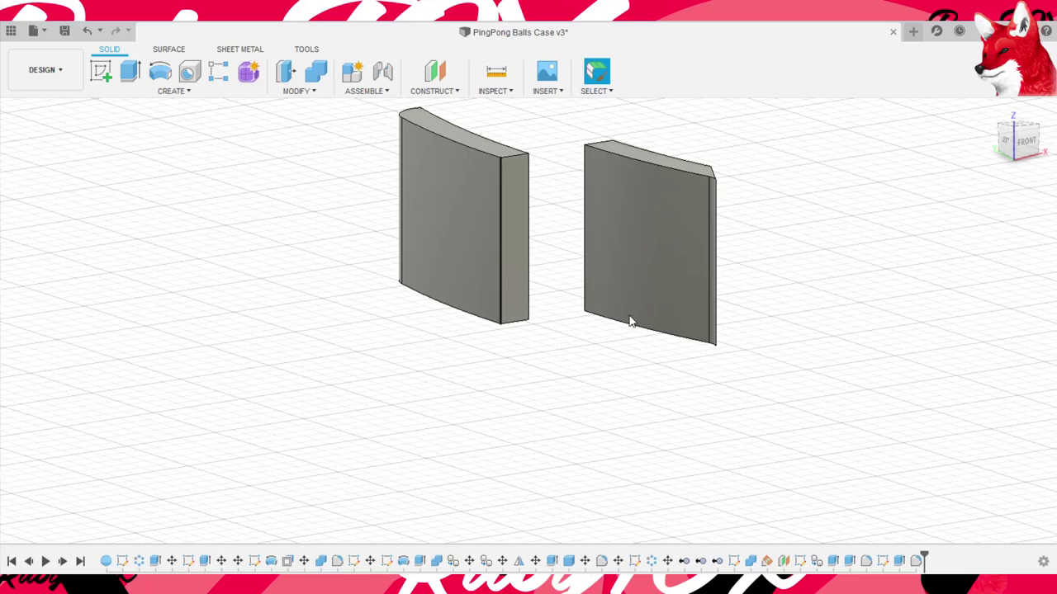
{"action": "key", "text": "3"}
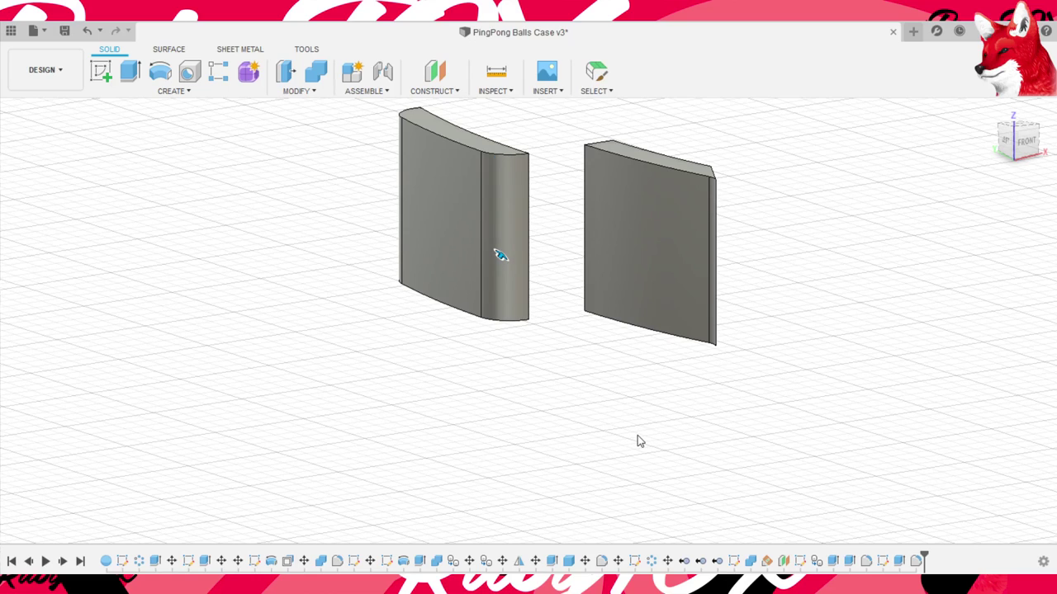
{"action": "mouse_move", "coordinate": [809, 456]}
{"action": "middle_mouse_down", "text": "shift"}
{"action": "mouse_move", "coordinate": [806, 336]}
{"action": "mouse_move", "coordinate": [651, 383]}
{"action": "mouse_move", "coordinate": [613, 366]}
{"action": "mouse_move", "coordinate": [707, 345]}
{"action": "mouse_move", "coordinate": [701, 358]}
{"action": "mouse_move", "coordinate": [731, 361]}
{"action": "mouse_move", "coordinate": [750, 346]}
{"action": "mouse_move", "coordinate": [681, 355]}
{"action": "mouse_move", "coordinate": [769, 354]}
{"action": "mouse_move", "coordinate": [635, 358]}
{"action": "mouse_move", "coordinate": [753, 352]}
{"action": "middle_mouse_up", "text": "shift"}
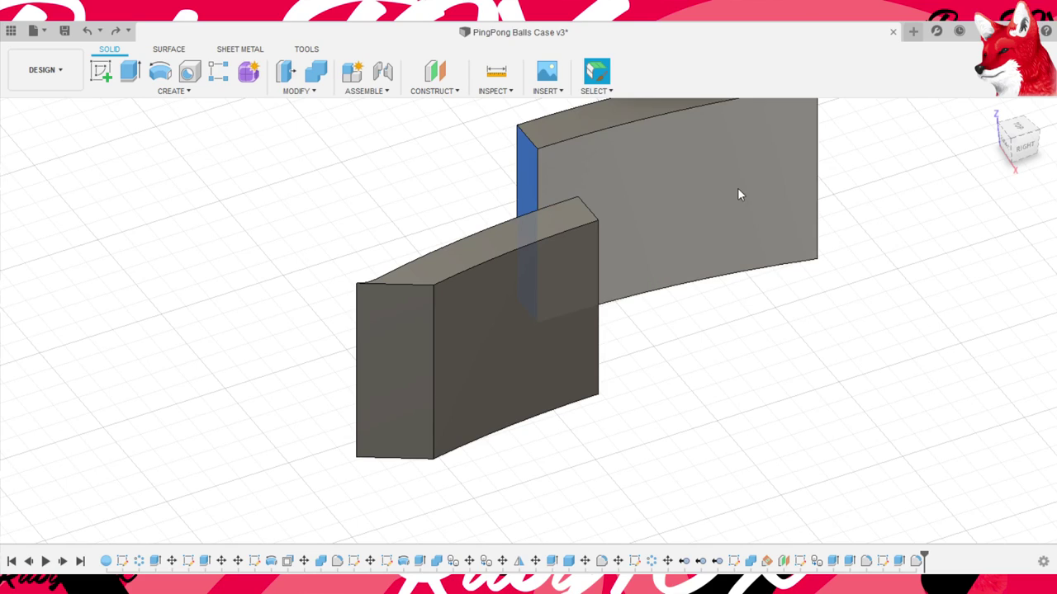
- Push the other tab's side face out by 1 with Press Pull
{"action": "key", "text": "q"}
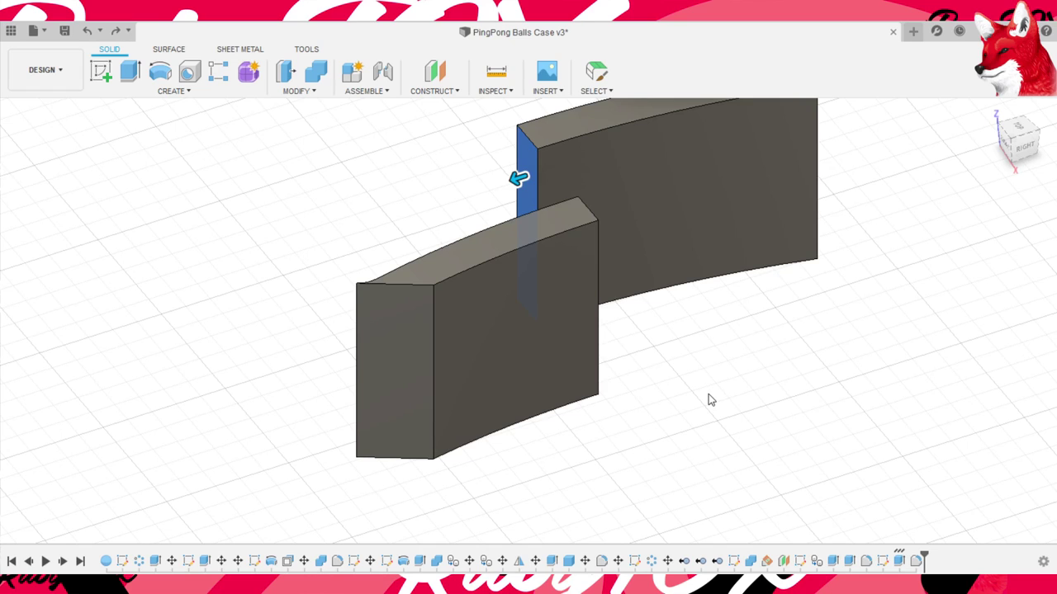
{"action": "type", "text": "1"}
{"action": "key", "text": "Return"}
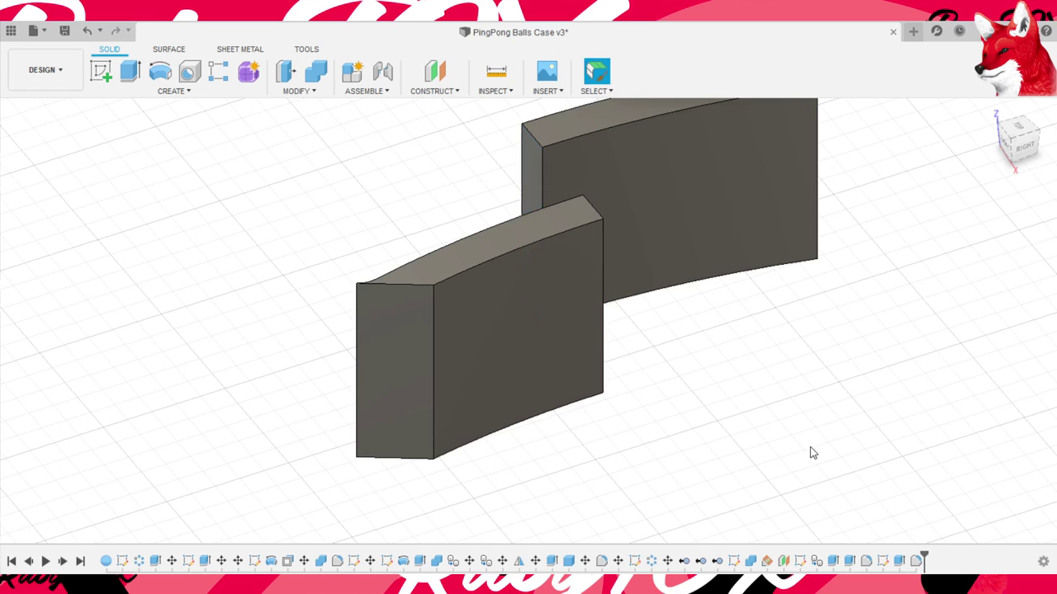
{"action": "mouse_move", "coordinate": [809, 451]}
{"action": "middle_mouse_down", "text": "shift"}
{"action": "mouse_move", "coordinate": [680, 391]}
{"action": "mouse_move", "coordinate": [672, 336]}
{"action": "middle_mouse_up", "text": "shift"}
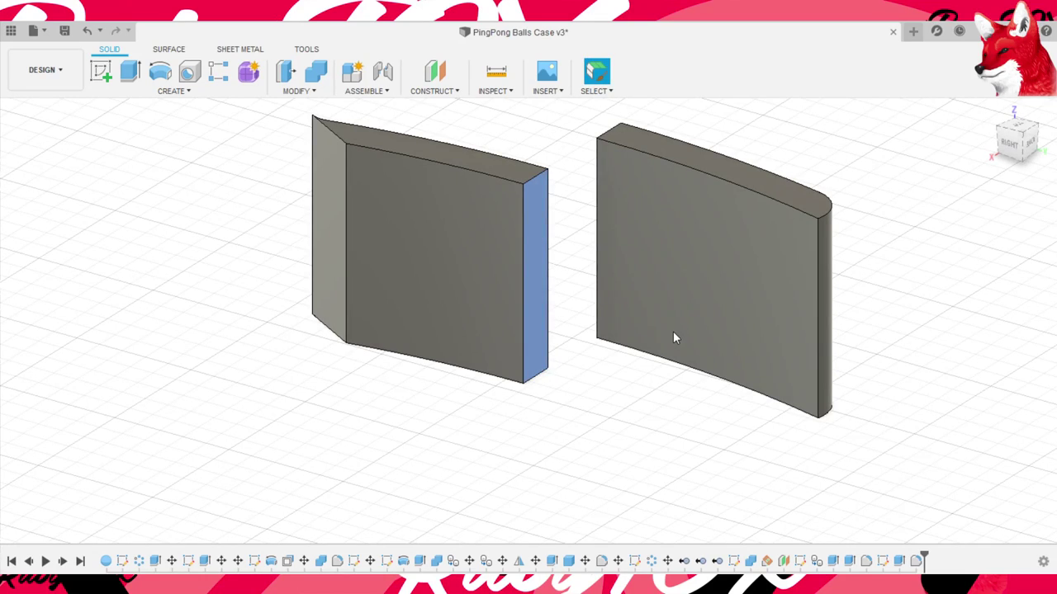
- Readjust the left tab's side face with Press Pull, then inspect both tabs on the case rim
{"action": "key", "text": "q"}
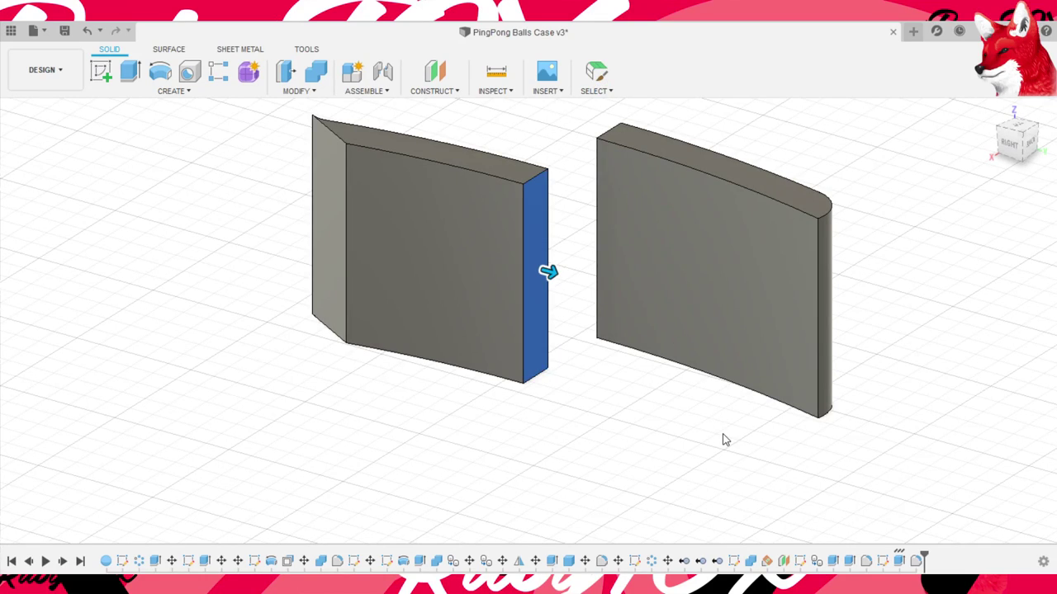
{"action": "key", "text": "Return"}
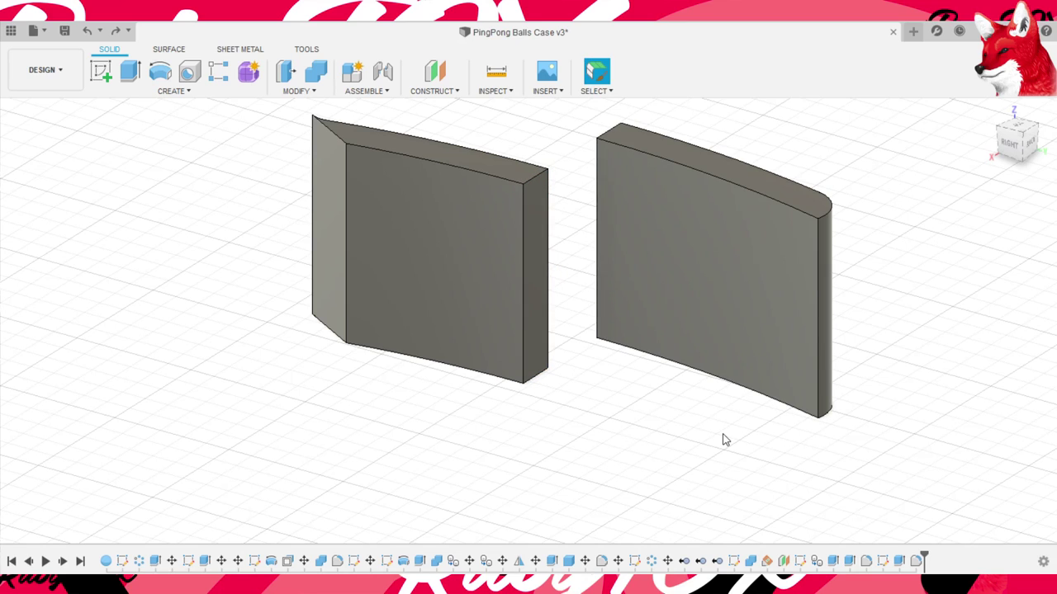
{"action": "mouse_move", "coordinate": [729, 457]}
{"action": "middle_mouse_down", "text": "shift"}
{"action": "mouse_move", "coordinate": [710, 392]}
{"action": "mouse_move", "coordinate": [797, 385]}
{"action": "mouse_move", "coordinate": [863, 404]}
{"action": "mouse_move", "coordinate": [686, 394]}
{"action": "middle_mouse_up", "text": "shift"}
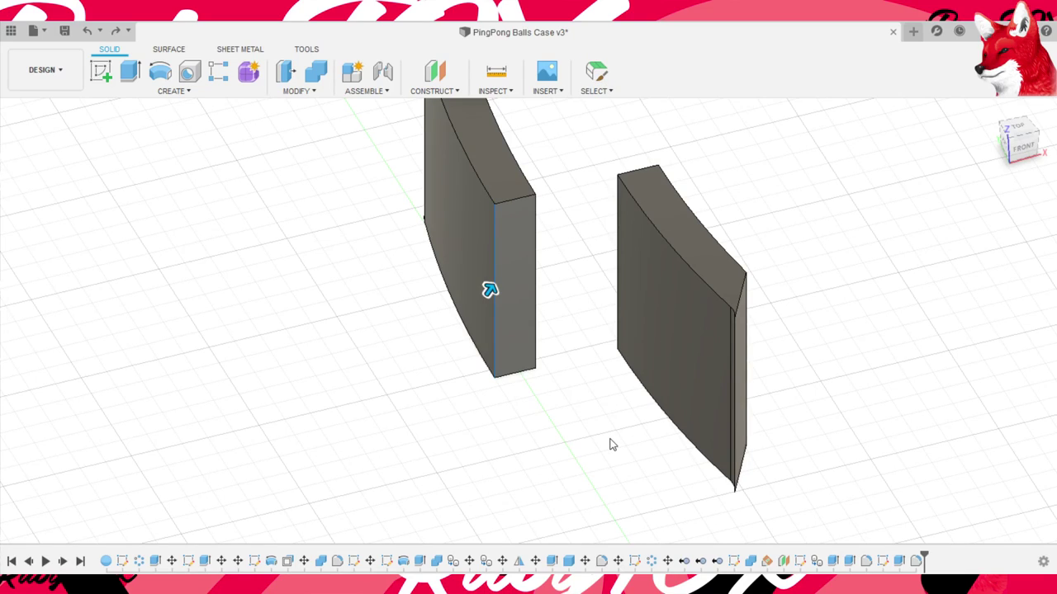
{"action": "mouse_move", "coordinate": [611, 441]}
{"action": "middle_mouse_down", "text": "shift"}
{"action": "mouse_move", "coordinate": [643, 345]}
{"action": "mouse_move", "coordinate": [660, 331]}
{"action": "mouse_move", "coordinate": [643, 355]}
{"action": "middle_mouse_up", "text": "shift"}
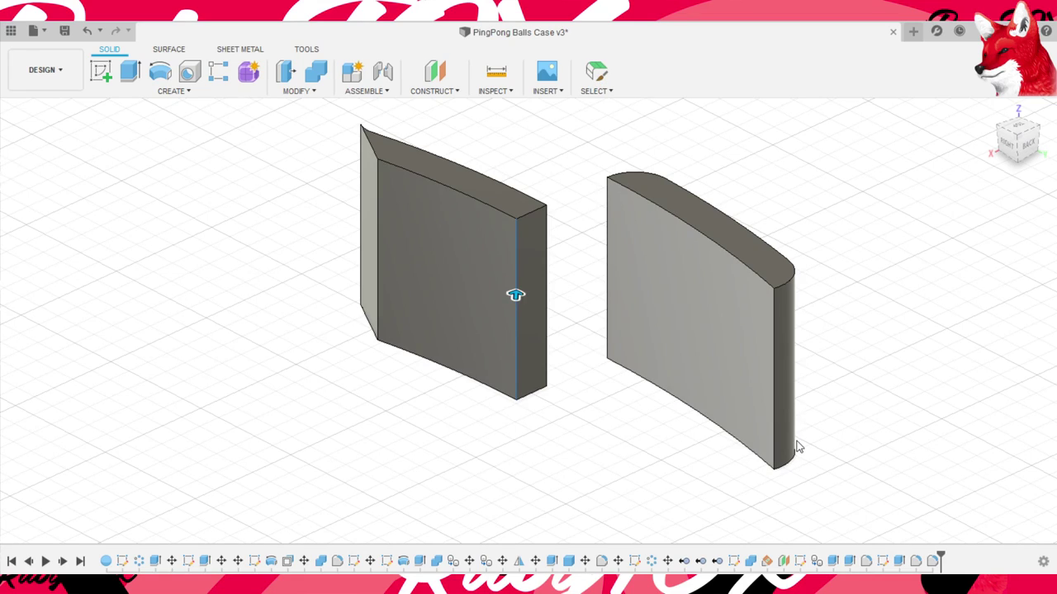
{"action": "scroll", "coordinate": [798, 446], "scroll_direction": "down", "scroll_amount": 3}
{"action": "mouse_move", "coordinate": [851, 455]}
{"action": "middle_mouse_down", "text": "shift"}
{"action": "mouse_move", "coordinate": [714, 388]}
{"action": "mouse_move", "coordinate": [929, 330]}
{"action": "mouse_move", "coordinate": [207, 412]}
{"action": "middle_mouse_up", "text": "shift"}
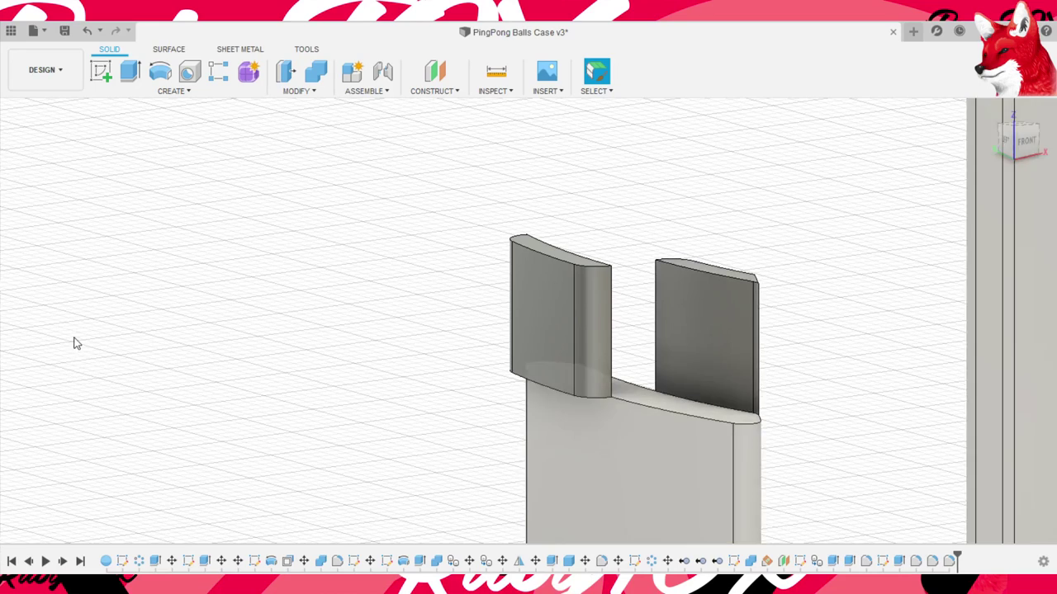
{"action": "middle_click_drag", "start_coordinate": [699, 401], "coordinate": [703, 372], "text": "shift"}
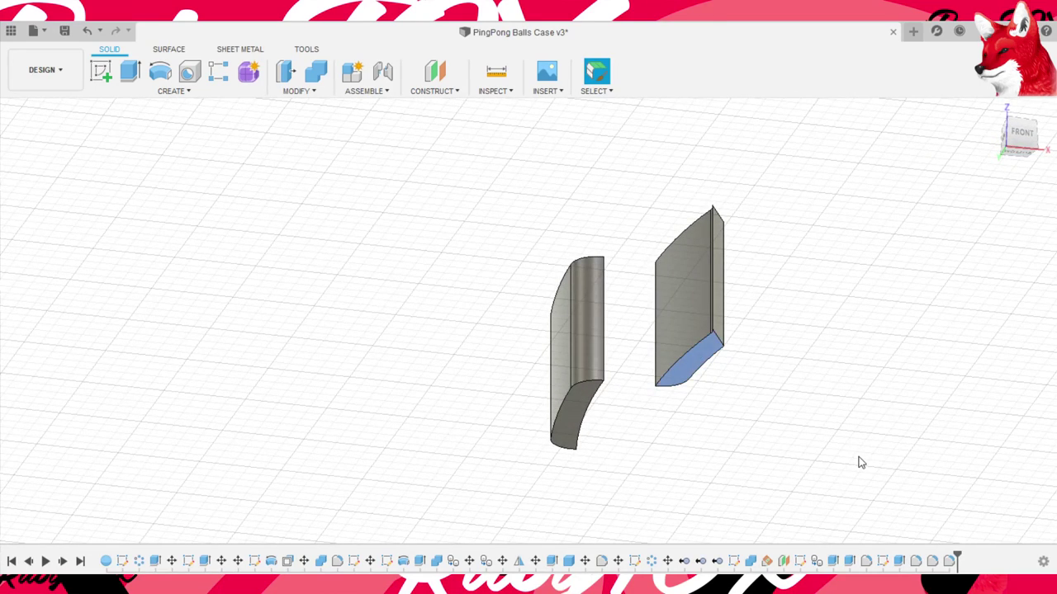
{"action": "key", "text": "e"}
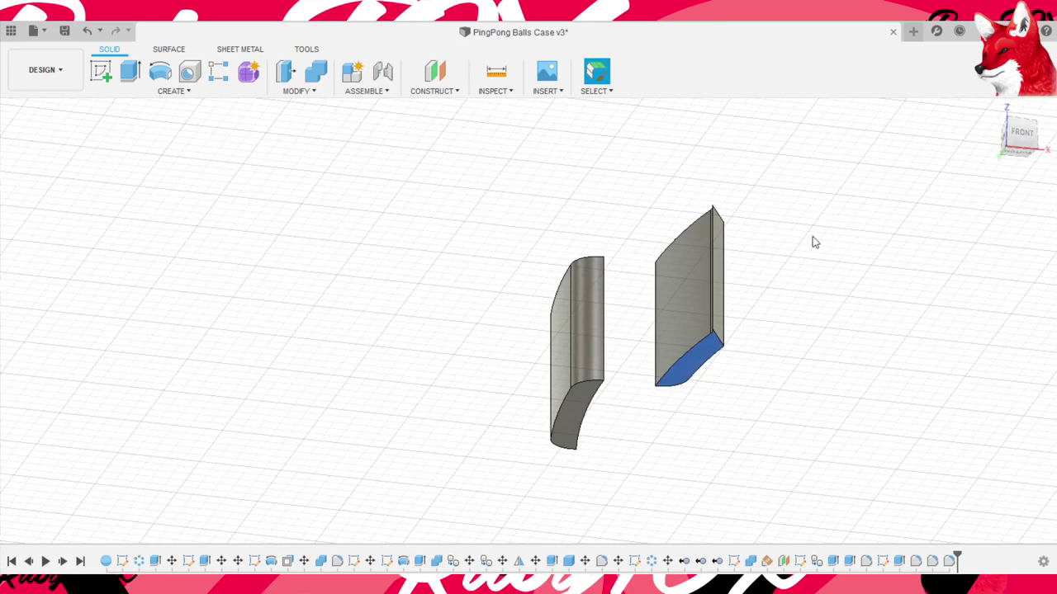
{"action": "key", "text": "Return"}
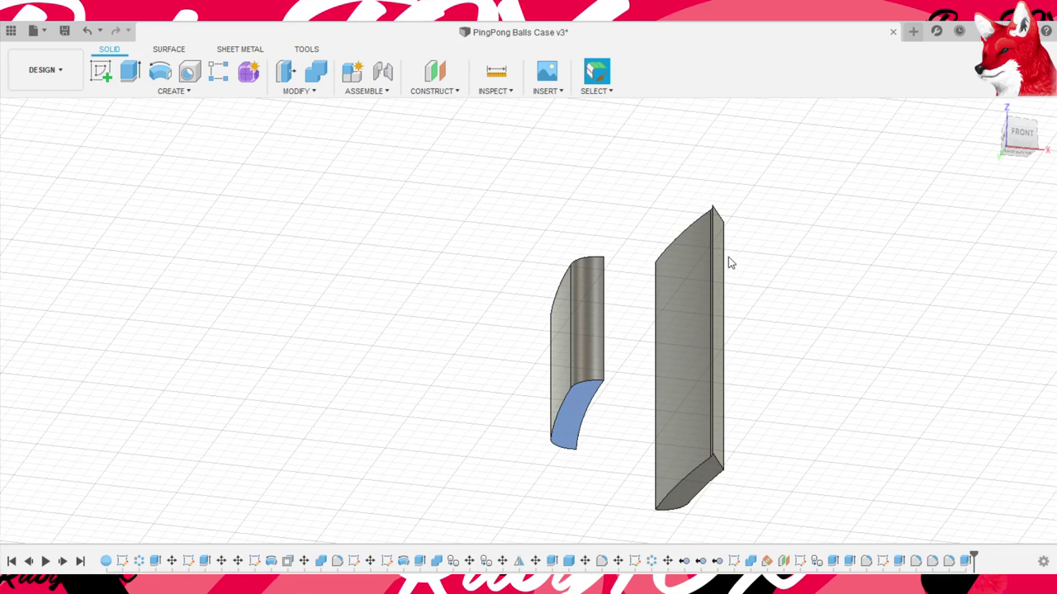
{"action": "key", "text": "e"}
{"action": "key", "text": "Return"}
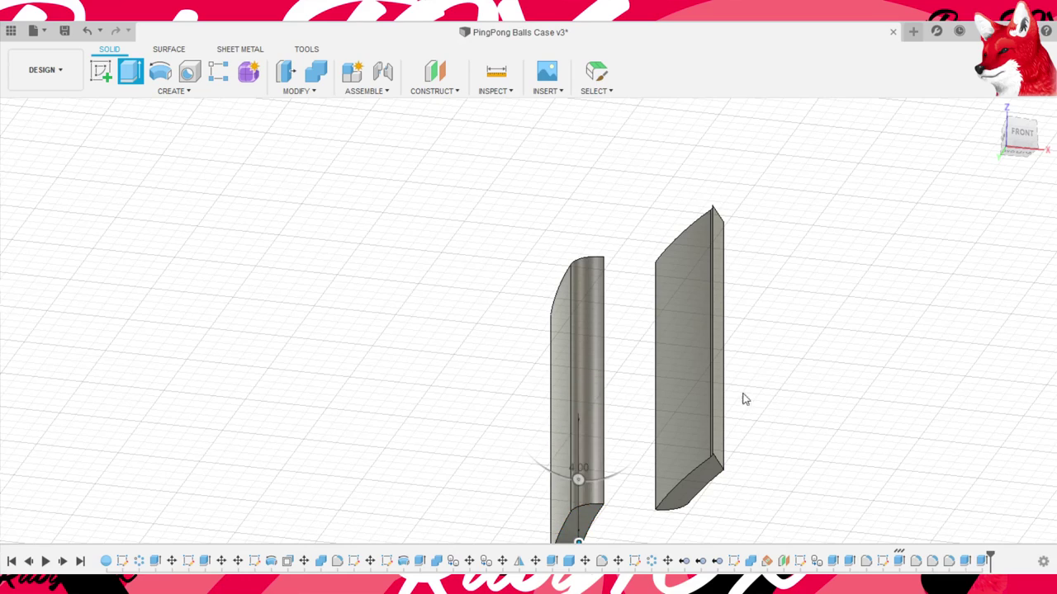
{"action": "mouse_move", "coordinate": [743, 399]}
{"action": "middle_mouse_down", "text": "shift"}
{"action": "mouse_move", "coordinate": [721, 428]}
{"action": "mouse_move", "coordinate": [842, 418]}
{"action": "mouse_move", "coordinate": [663, 419]}
{"action": "middle_mouse_up", "text": "shift"}
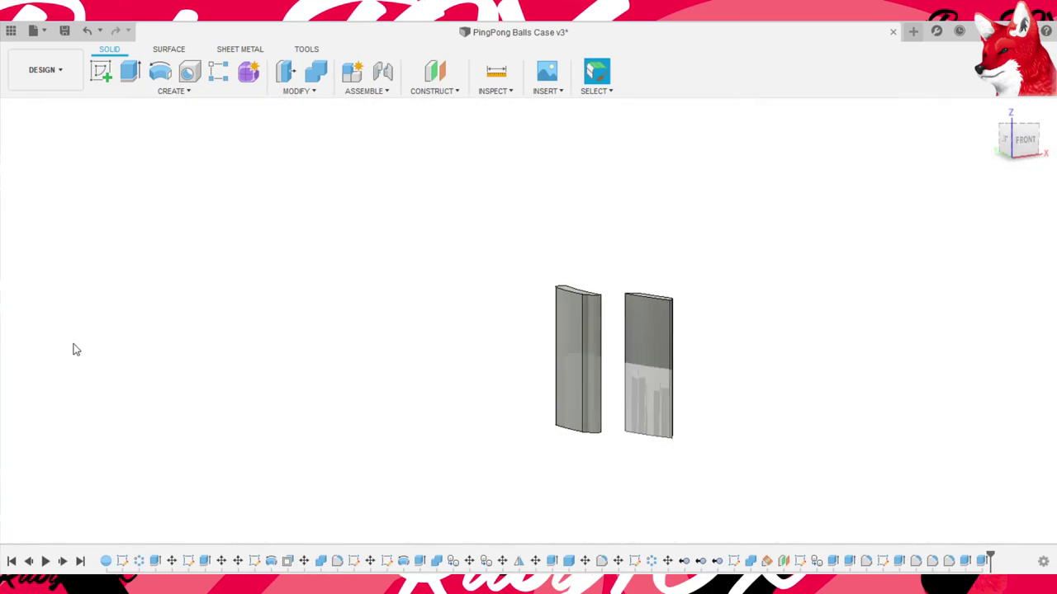
{"action": "scroll", "coordinate": [834, 358], "scroll_direction": "up", "scroll_amount": 5}
{"action": "mouse_move", "coordinate": [834, 359]}
{"action": "middle_mouse_down", "text": "shift"}
{"action": "mouse_move", "coordinate": [892, 333]}
{"action": "mouse_move", "coordinate": [850, 406]}
{"action": "mouse_move", "coordinate": [866, 382]}
{"action": "middle_mouse_up", "text": "shift"}
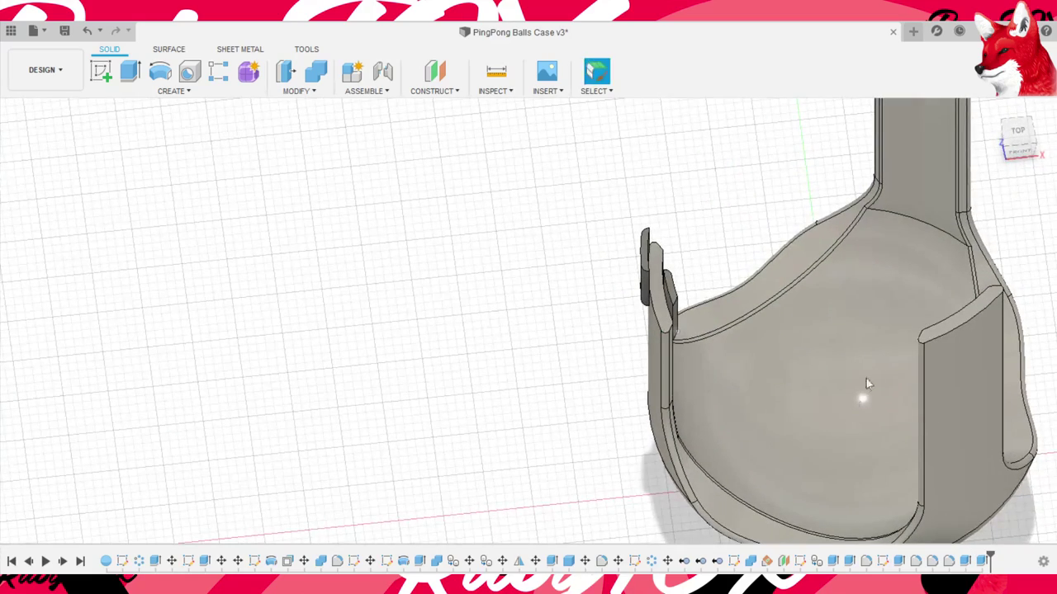
- Switch to the Top view and frame the tab pieces around the pattern centre
{"action": "left_click", "coordinate": [1018, 132]}
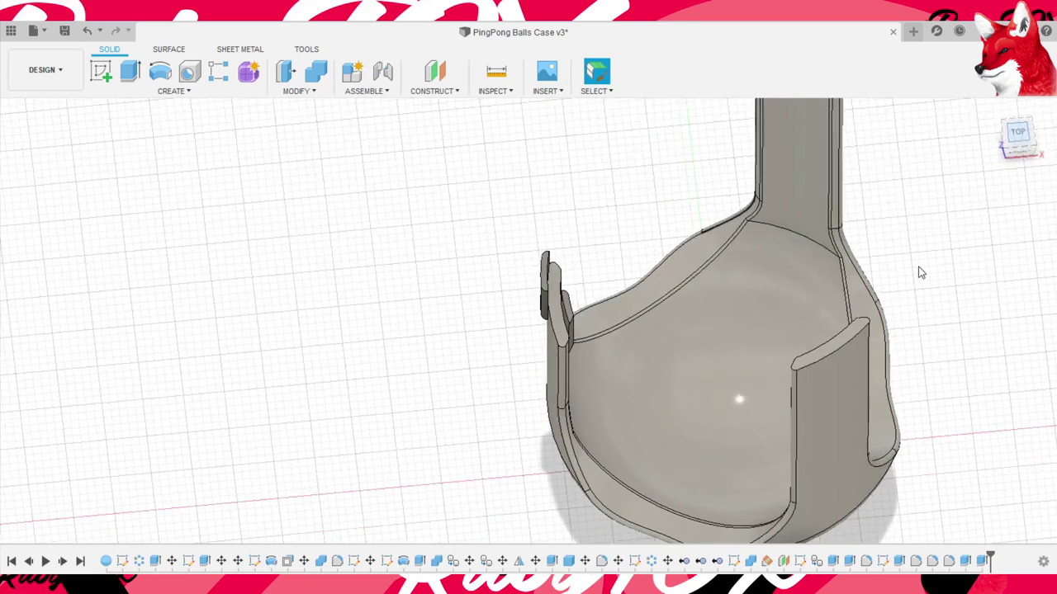
{"action": "middle_click_drag", "start_coordinate": [807, 319], "coordinate": [715, 323]}
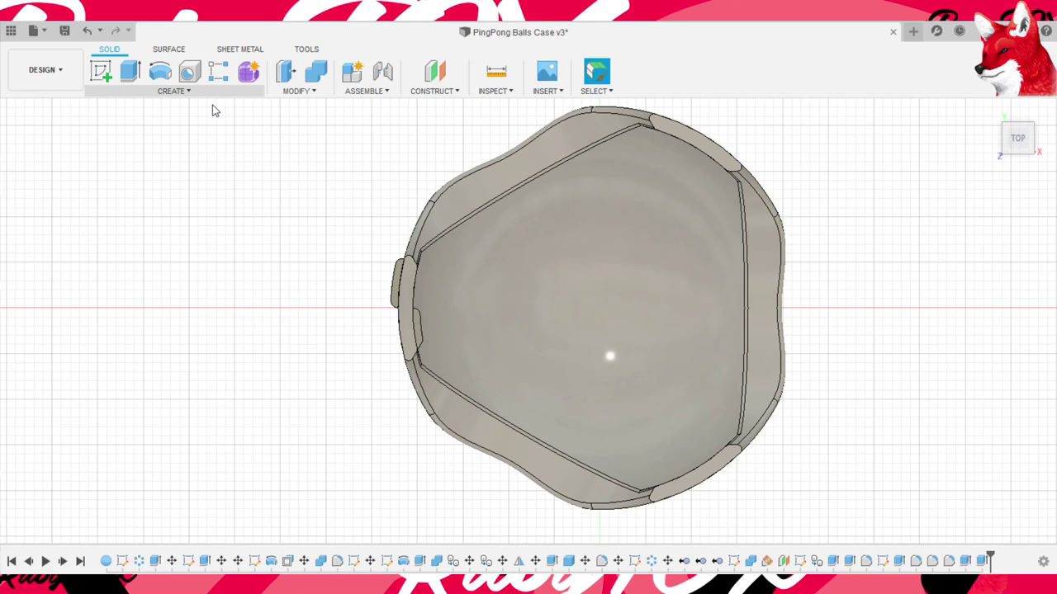
{"action": "scroll", "coordinate": [809, 471], "scroll_direction": "down", "scroll_amount": 3}
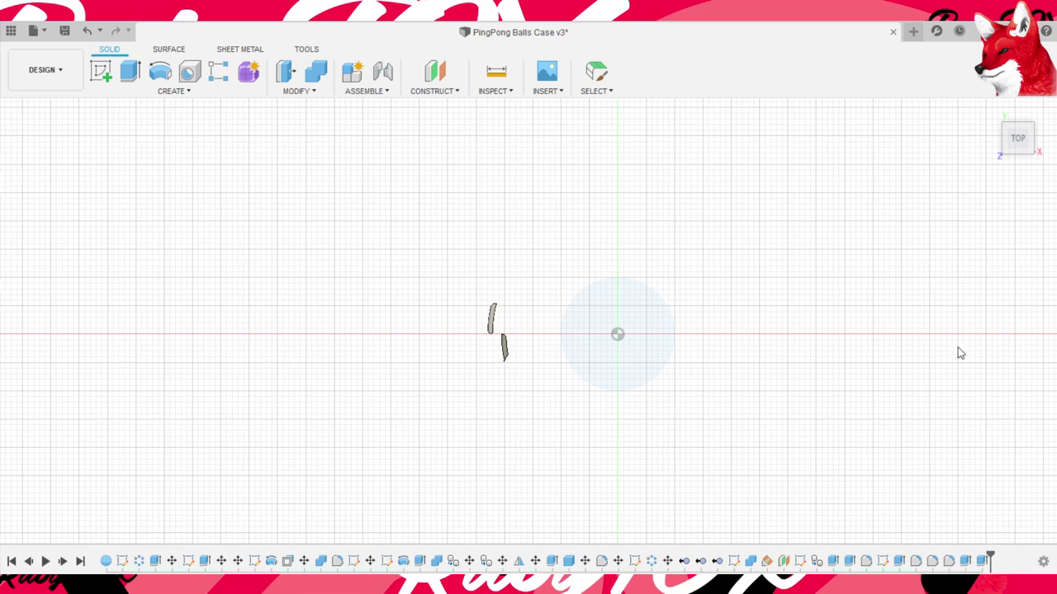
- Complete the circular pattern, giving three tab-pair sets around the centre
{"action": "scroll", "coordinate": [611, 377], "scroll_direction": "up", "scroll_amount": 3}
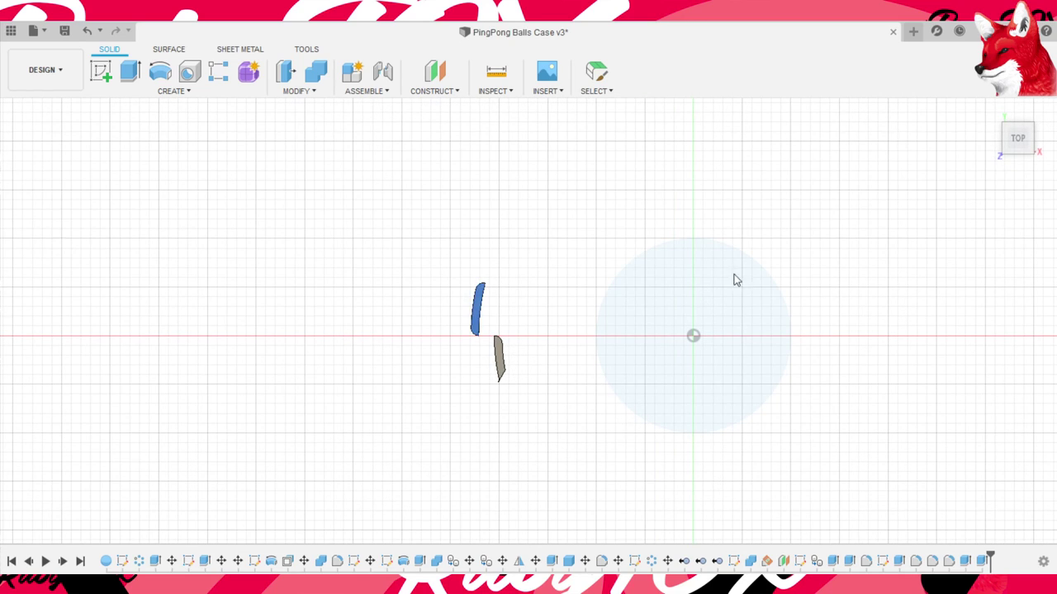
{"action": "middle_click_drag", "start_coordinate": [734, 274], "coordinate": [593, 270]}
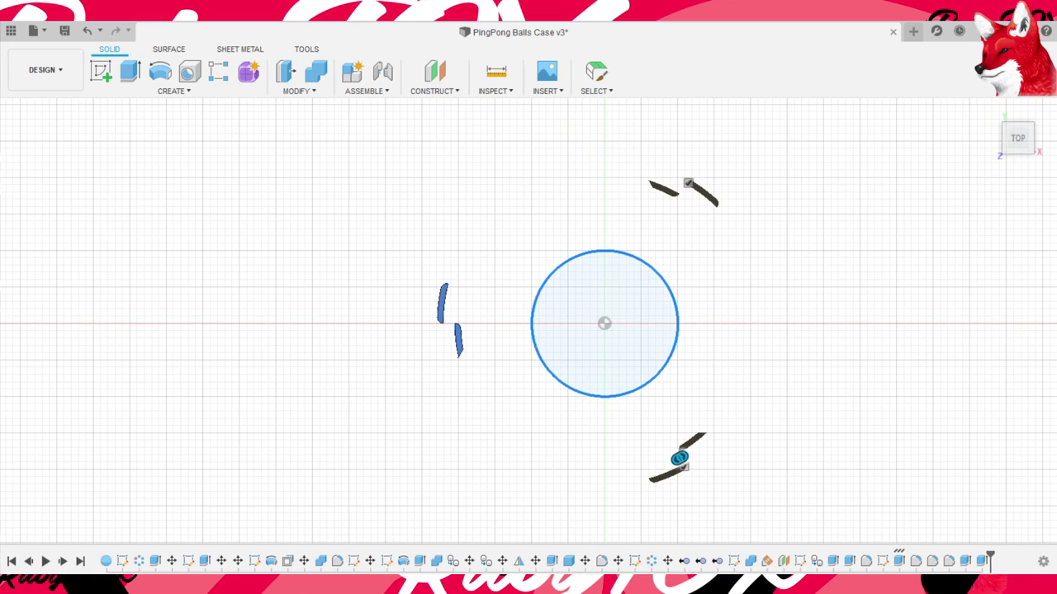
{"action": "key", "text": "Return"}
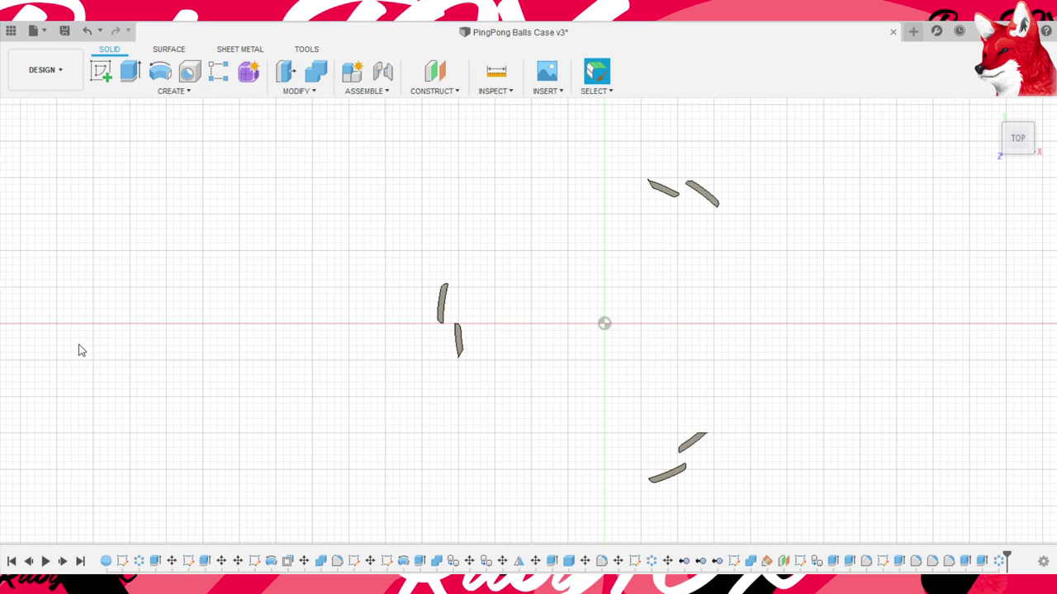
- Show the case body again and select one finger's tab pair for moving
{"action": "key", "text": "ctrl+z"}
{"action": "middle_click_drag", "start_coordinate": [1050, 365], "coordinate": [1024, 380], "text": "shift"}
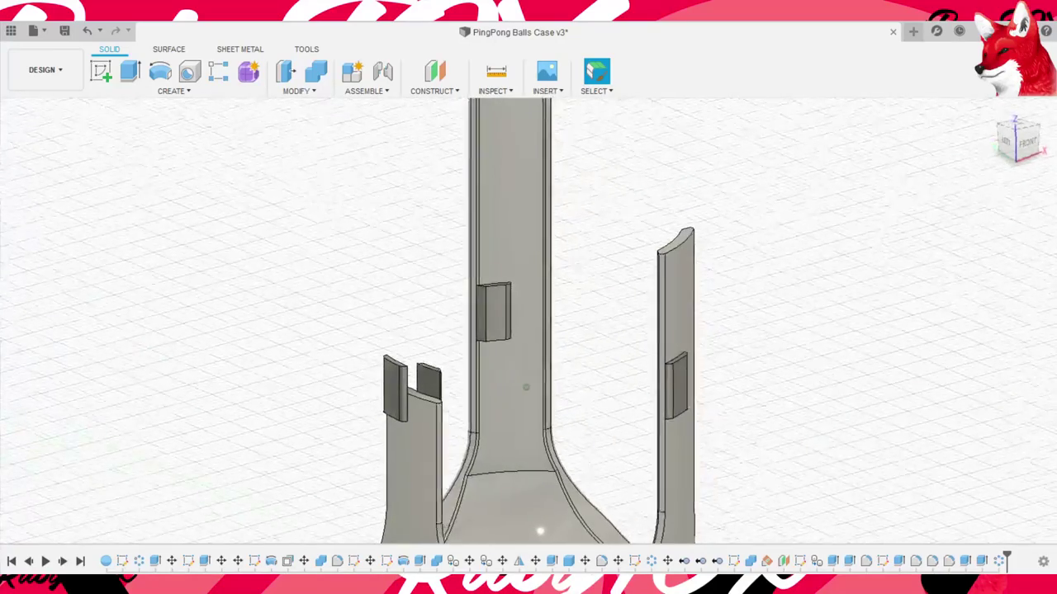
{"action": "key", "text": "m"}
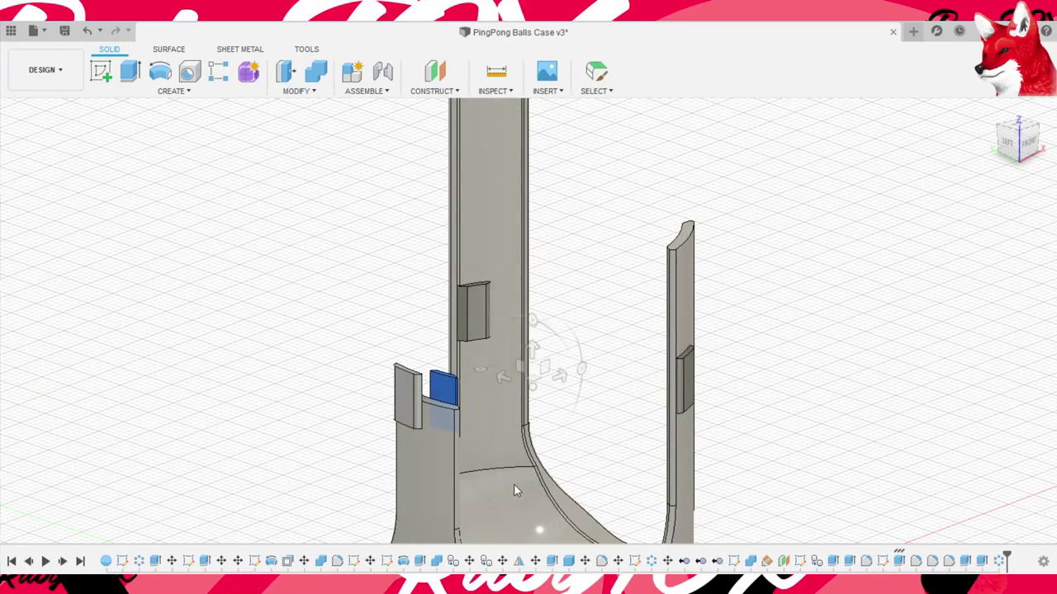
{"action": "left_click", "coordinate": [408, 397]}
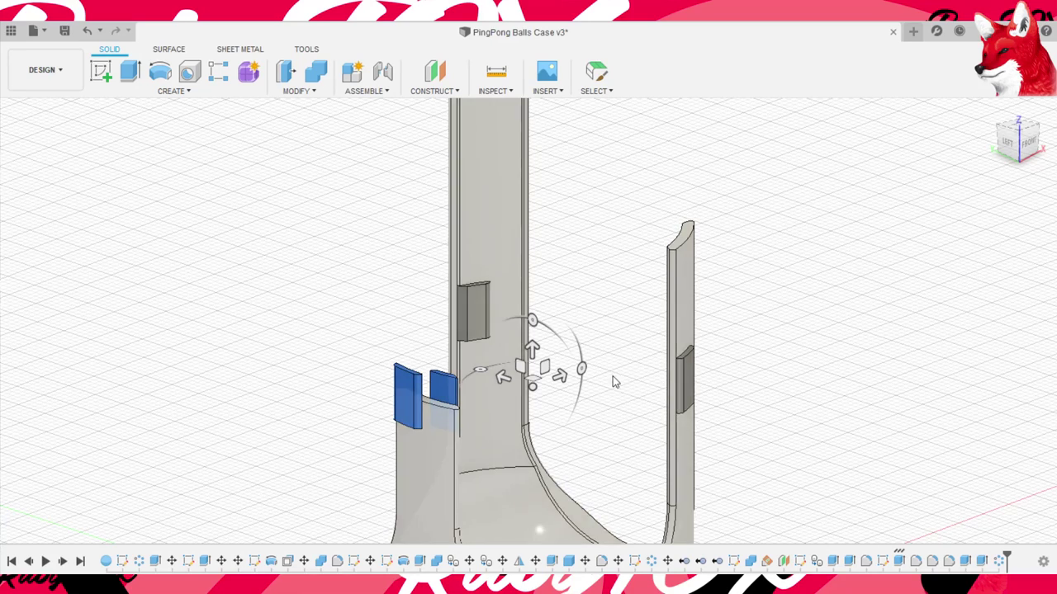
- Raise the front finger's tab pair 20 mm to its finger tip
{"action": "mouse_move", "coordinate": [1018, 141]}
{"action": "left_click", "coordinate": [1006, 141]}
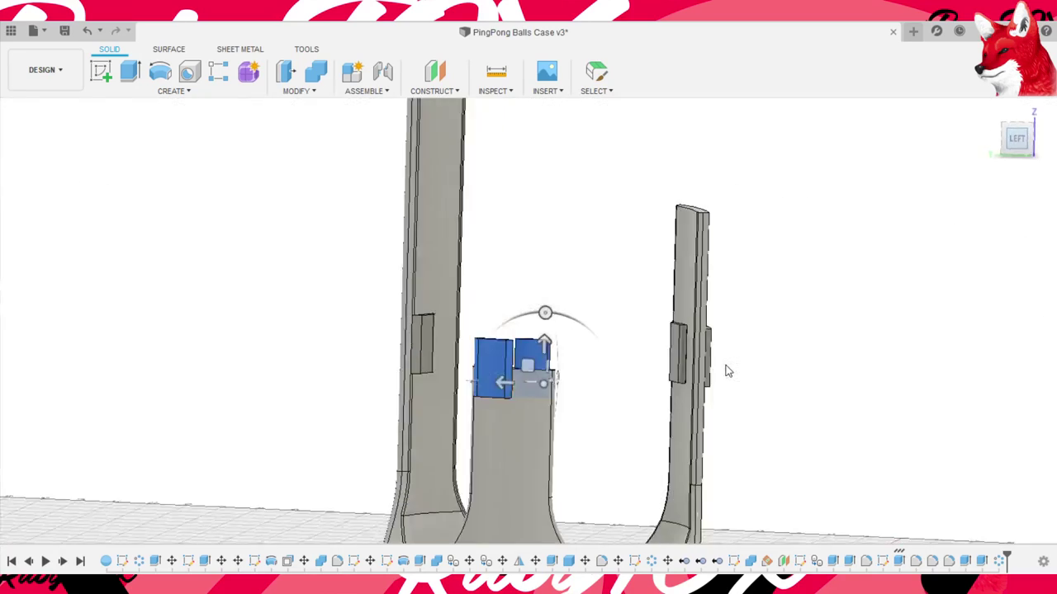
{"action": "middle_click_drag", "start_coordinate": [819, 426], "coordinate": [771, 425], "text": "shift"}
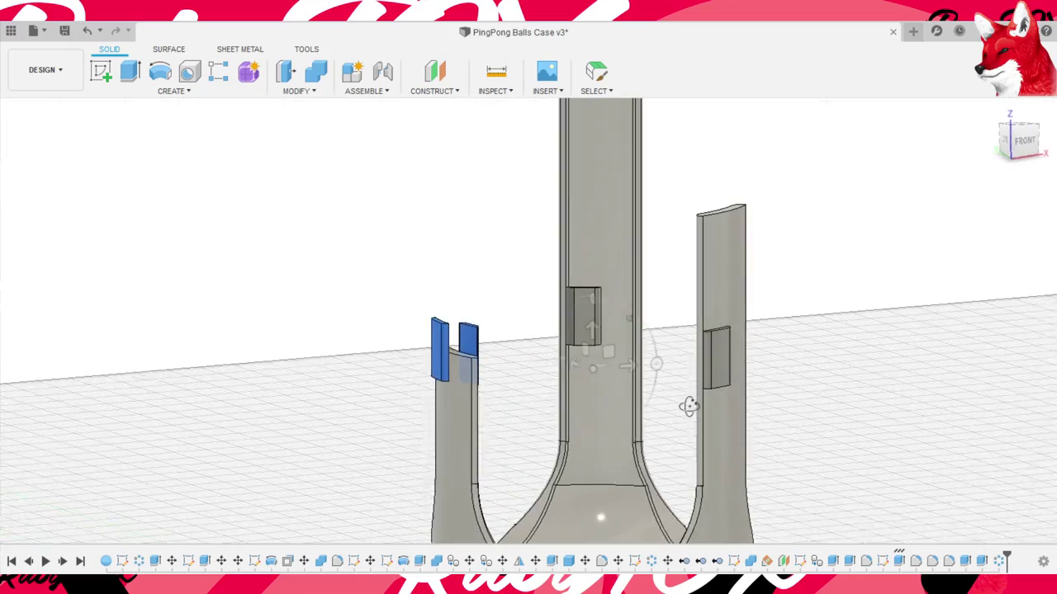
{"action": "key", "text": "Escape"}
{"action": "mouse_move", "coordinate": [847, 429]}
{"action": "middle_mouse_down", "text": "shift"}
{"action": "mouse_move", "coordinate": [851, 413]}
{"action": "mouse_move", "coordinate": [804, 441]}
{"action": "mouse_move", "coordinate": [583, 459]}
{"action": "middle_mouse_up", "text": "shift"}
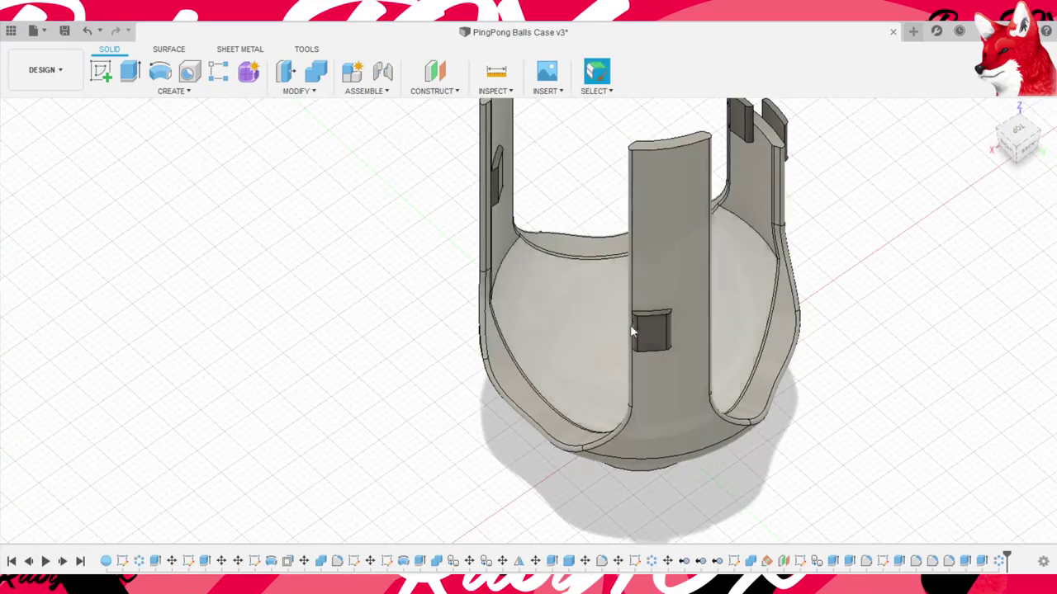
{"action": "key", "text": "m"}
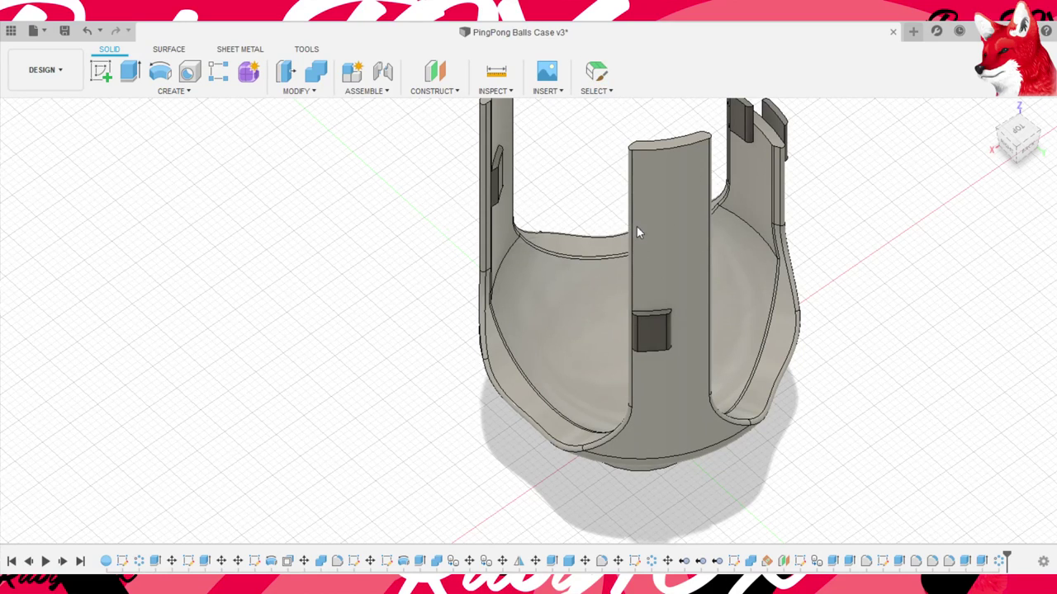
{"action": "middle_click_drag", "start_coordinate": [517, 292], "coordinate": [598, 207], "text": "shift"}
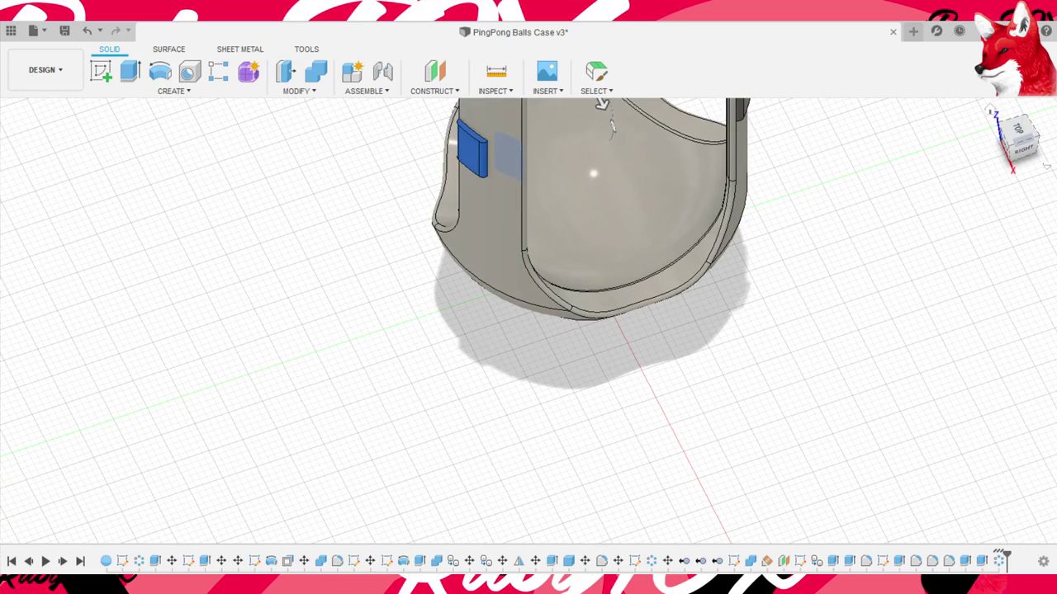
{"action": "middle_click_drag", "start_coordinate": [602, 103], "coordinate": [852, 272], "text": "shift"}
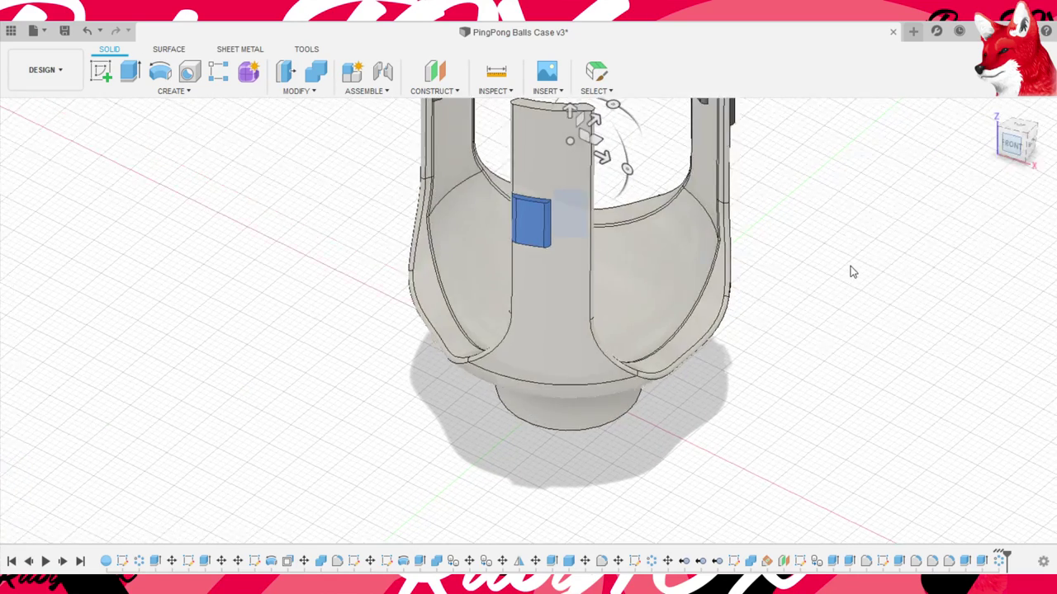
{"action": "middle_click_drag", "start_coordinate": [554, 389], "coordinate": [779, 404]}
{"action": "scroll", "coordinate": [695, 470], "scroll_direction": "up", "scroll_amount": 2}
{"action": "scroll", "coordinate": [599, 520], "scroll_direction": "up", "scroll_amount": 2}
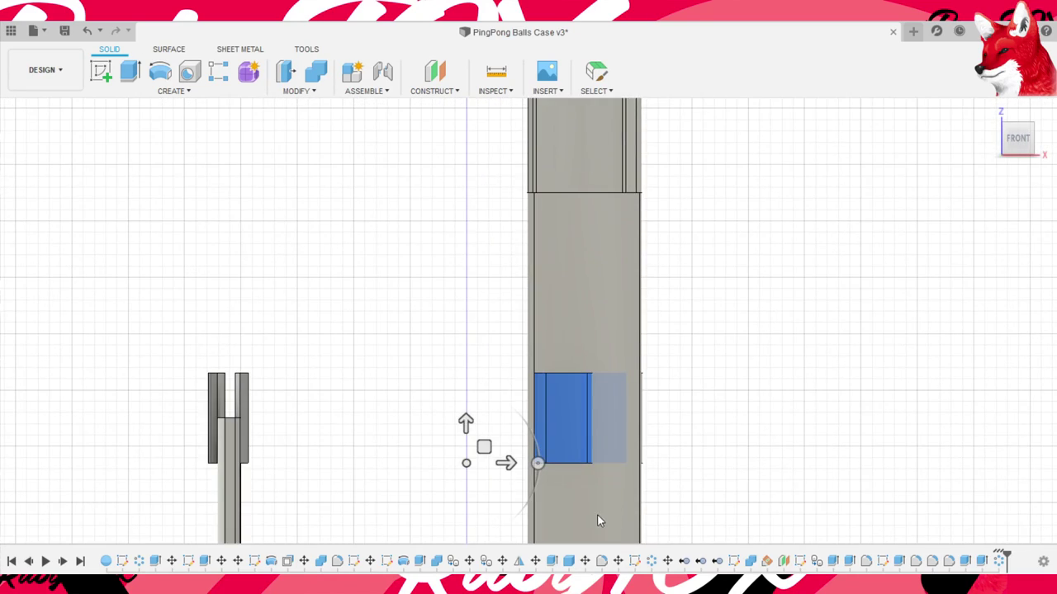
{"action": "left_click_drag", "start_coordinate": [585, 523], "coordinate": [567, 239]}
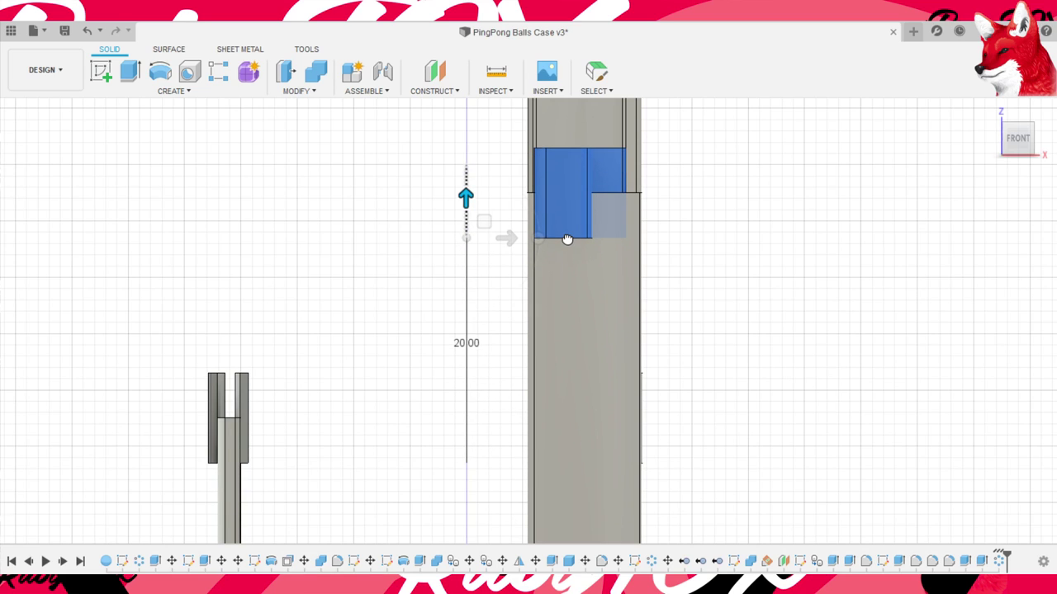
{"action": "key", "text": "Return"}
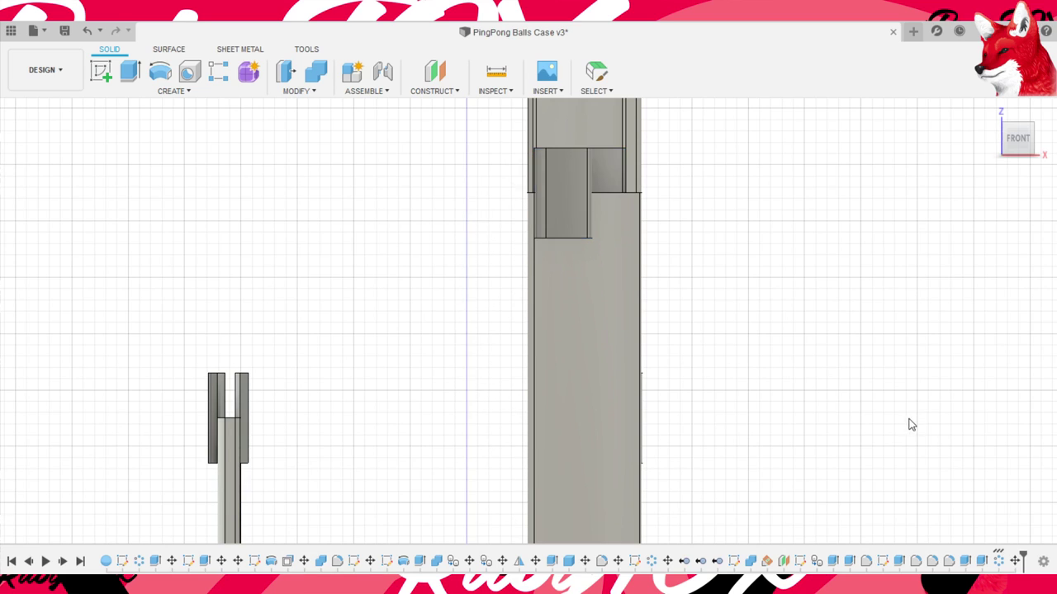
- Raise the remaining tab pair 40 mm to the top of its pillar in Right view
{"action": "scroll", "coordinate": [908, 424], "scroll_direction": "down", "scroll_amount": 3}
{"action": "middle_click_drag", "start_coordinate": [908, 424], "coordinate": [865, 432], "text": "shift"}
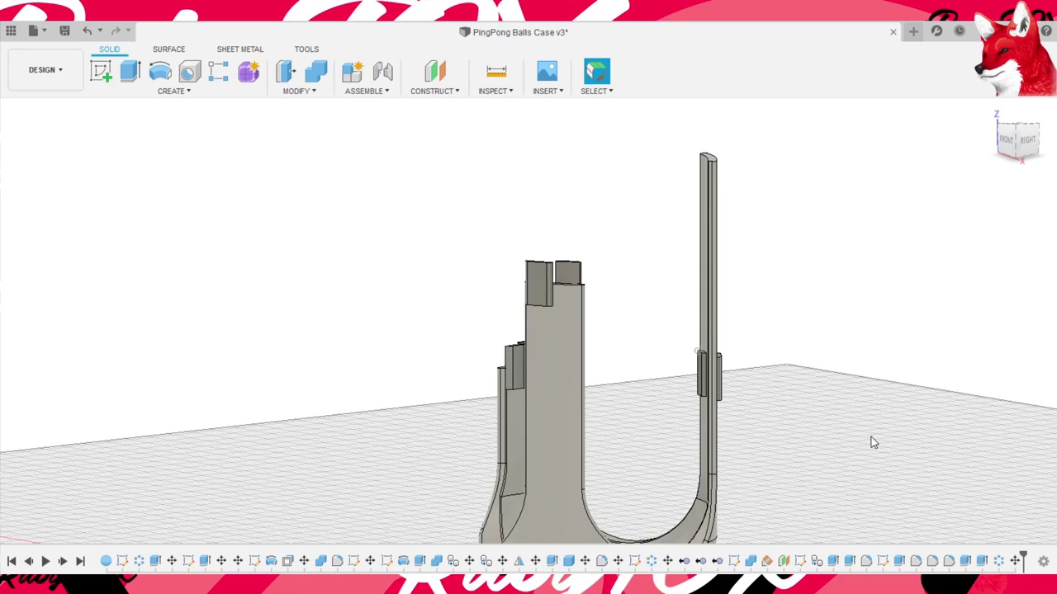
{"action": "scroll", "coordinate": [889, 467], "scroll_direction": "up", "scroll_amount": 5}
{"action": "middle_click_drag", "start_coordinate": [928, 455], "coordinate": [797, 499]}
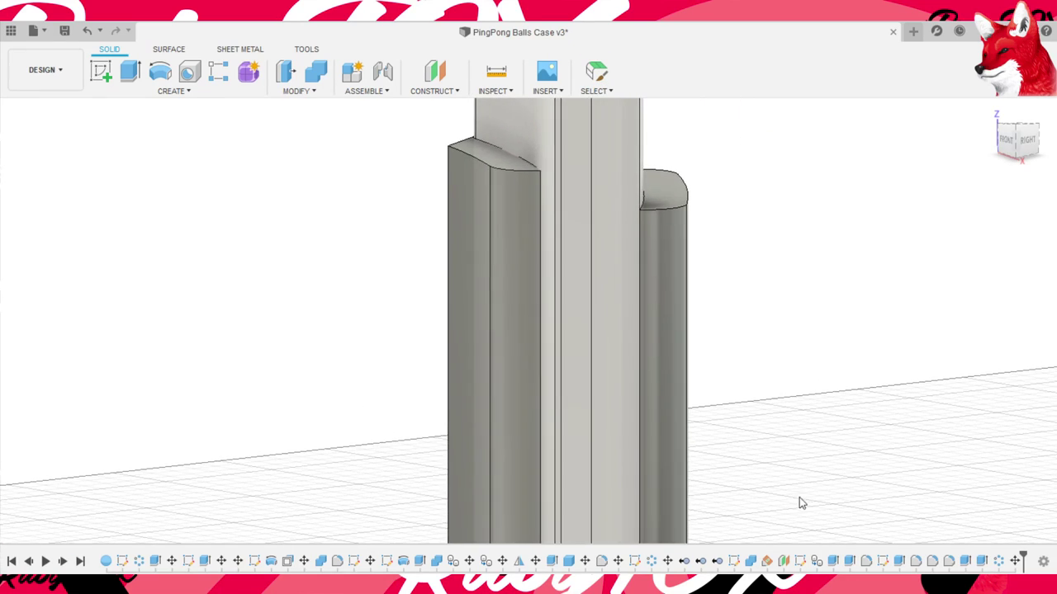
{"action": "scroll", "coordinate": [798, 497], "scroll_direction": "down", "scroll_amount": 3}
{"action": "scroll", "coordinate": [725, 501], "scroll_direction": "up", "scroll_amount": 1}
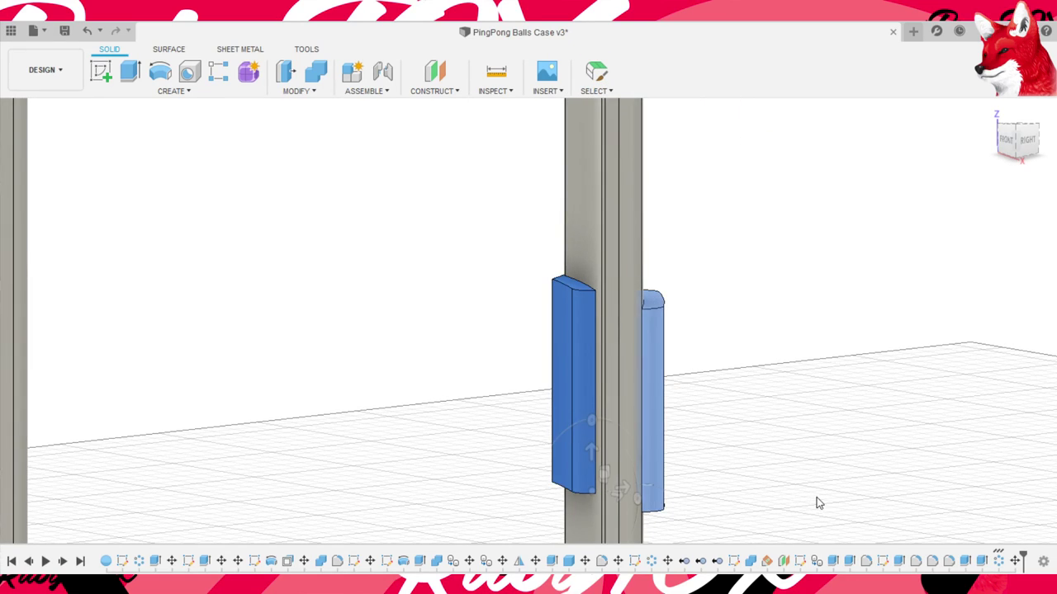
{"action": "scroll", "coordinate": [817, 501], "scroll_direction": "down", "scroll_amount": 2}
{"action": "middle_click_drag", "start_coordinate": [817, 501], "coordinate": [768, 519]}
{"action": "scroll", "coordinate": [640, 437], "scroll_direction": "down", "scroll_amount": 2}
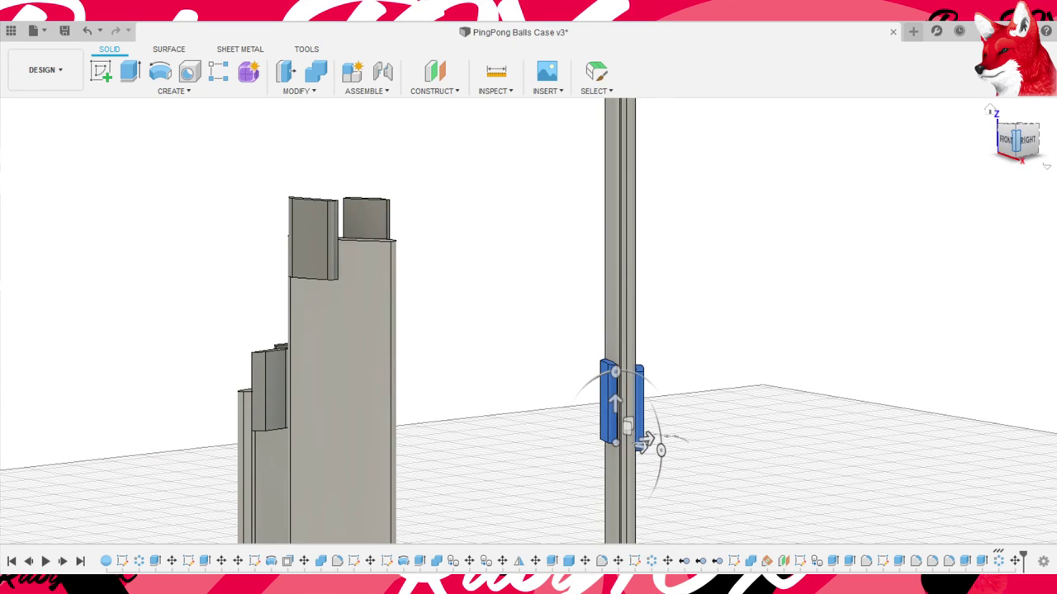
{"action": "left_click", "coordinate": [1026, 140]}
{"action": "scroll", "coordinate": [909, 423], "scroll_direction": "down", "scroll_amount": 2}
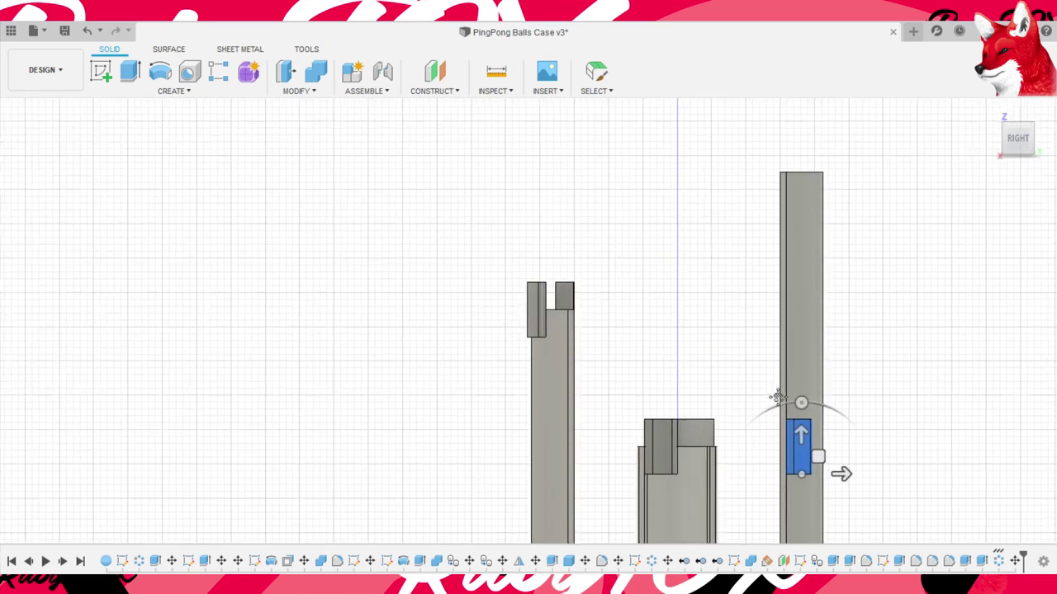
{"action": "middle_click_drag", "start_coordinate": [930, 552], "coordinate": [748, 551]}
{"action": "left_click_drag", "start_coordinate": [619, 467], "coordinate": [787, 231]}
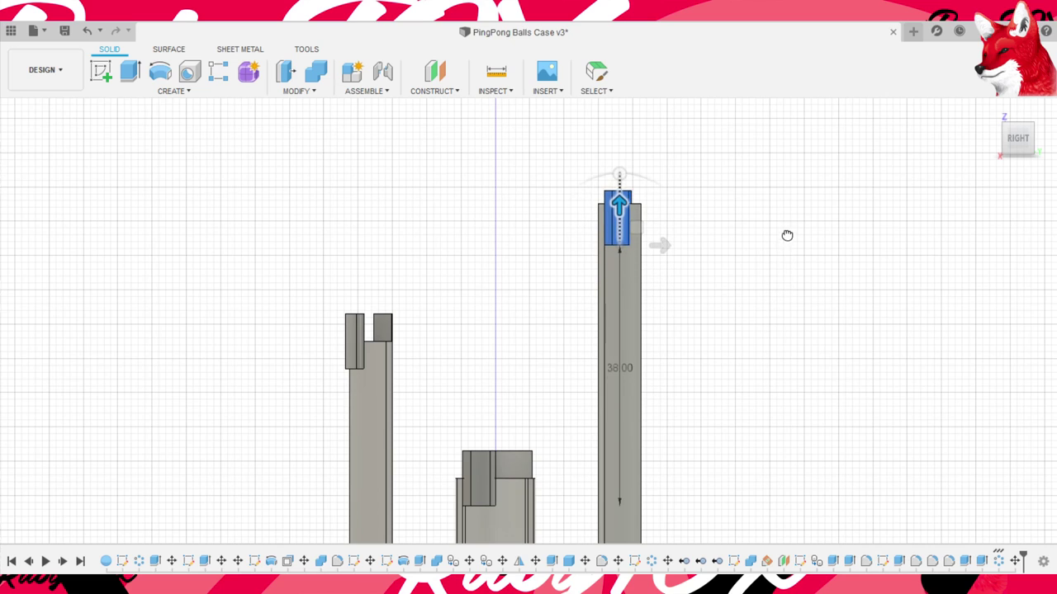
{"action": "scroll", "coordinate": [786, 232], "scroll_direction": "up", "scroll_amount": 2}
{"action": "scroll", "coordinate": [801, 248], "scroll_direction": "up", "scroll_amount": 3}
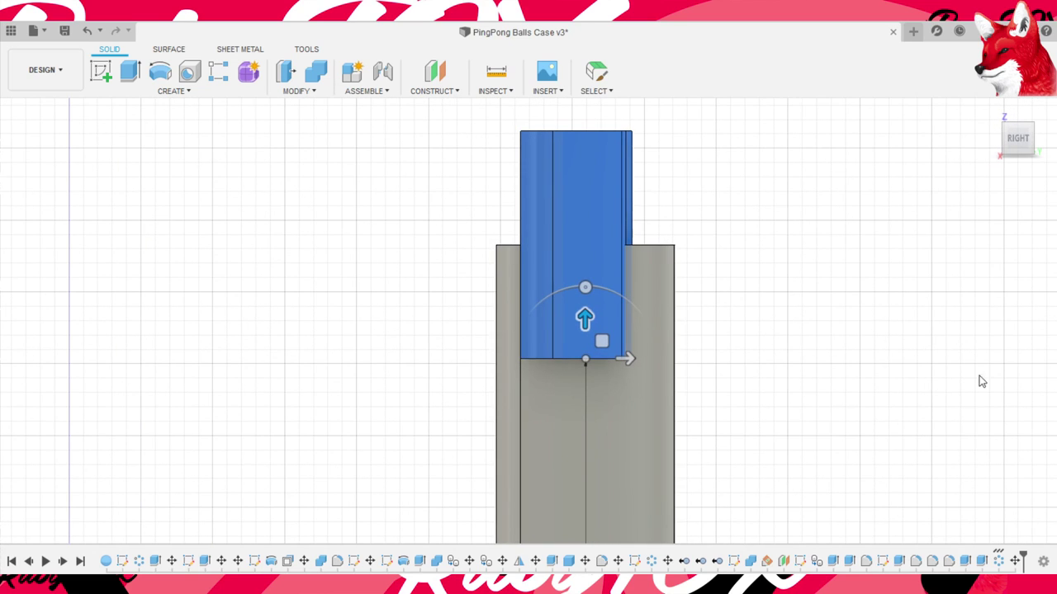
{"action": "key", "text": "Return"}
{"action": "scroll", "coordinate": [740, 368], "scroll_direction": "down", "scroll_amount": 2}
{"action": "scroll", "coordinate": [740, 368], "scroll_direction": "down", "scroll_amount": 3}
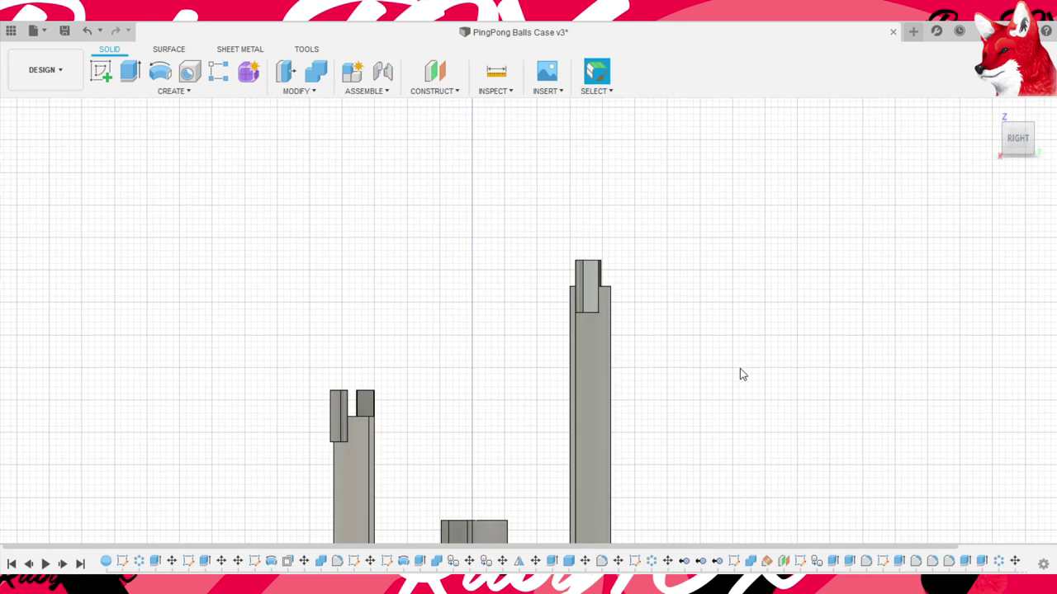
- Select the case half and delete the old lower body's feature
{"action": "mouse_move", "coordinate": [635, 430]}
{"action": "middle_mouse_down", "text": "shift"}
{"action": "mouse_move", "coordinate": [718, 500]}
{"action": "mouse_move", "coordinate": [637, 493]}
{"action": "mouse_move", "coordinate": [762, 525]}
{"action": "mouse_move", "coordinate": [699, 442]}
{"action": "mouse_move", "coordinate": [624, 429]}
{"action": "mouse_move", "coordinate": [668, 524]}
{"action": "mouse_move", "coordinate": [670, 568]}
{"action": "mouse_move", "coordinate": [647, 559]}
{"action": "mouse_move", "coordinate": [653, 528]}
{"action": "mouse_move", "coordinate": [677, 524]}
{"action": "mouse_move", "coordinate": [672, 559]}
{"action": "mouse_move", "coordinate": [682, 538]}
{"action": "mouse_move", "coordinate": [614, 470]}
{"action": "mouse_move", "coordinate": [665, 493]}
{"action": "mouse_move", "coordinate": [652, 490]}
{"action": "middle_mouse_up", "text": "shift"}
{"action": "left_click", "coordinate": [315, 72]}
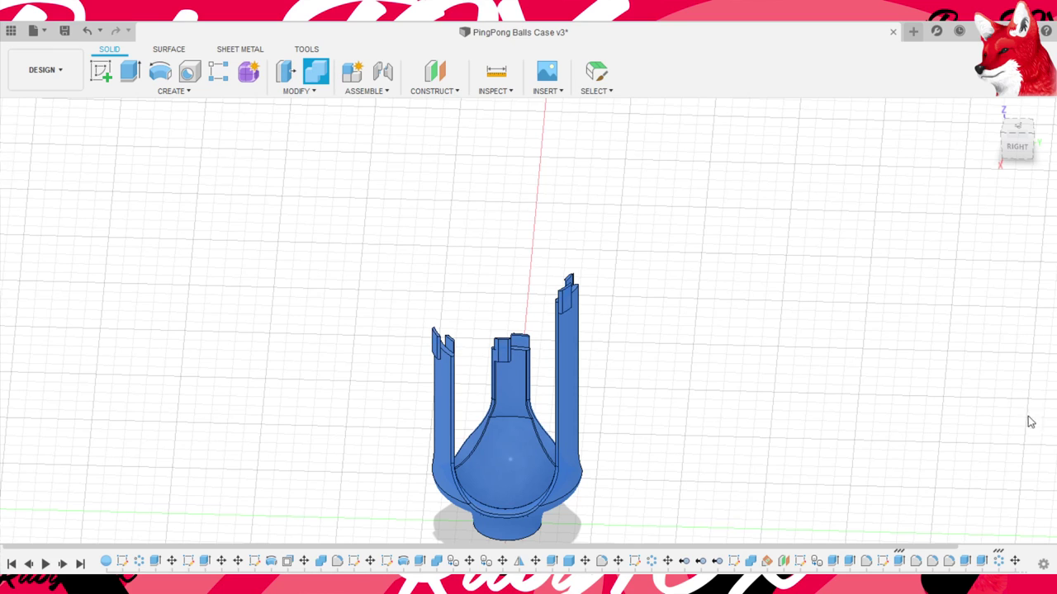
{"action": "key", "text": "Return"}
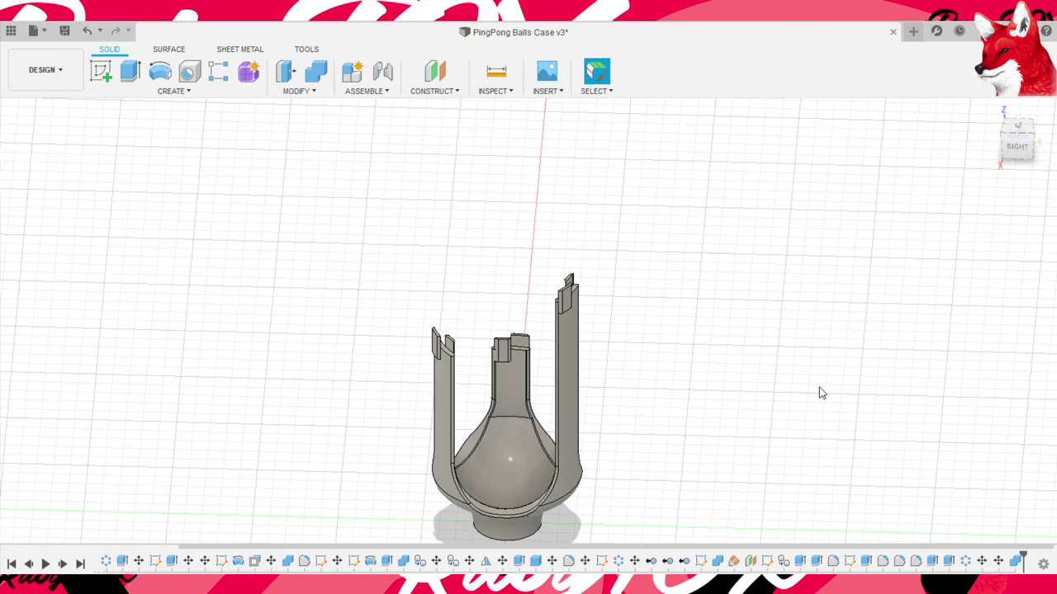
{"action": "mouse_move", "coordinate": [818, 389]}
{"action": "middle_mouse_down", "text": "shift"}
{"action": "mouse_move", "coordinate": [795, 368]}
{"action": "mouse_move", "coordinate": [842, 363]}
{"action": "mouse_move", "coordinate": [823, 382]}
{"action": "mouse_move", "coordinate": [842, 409]}
{"action": "mouse_move", "coordinate": [825, 418]}
{"action": "middle_mouse_up", "text": "shift"}
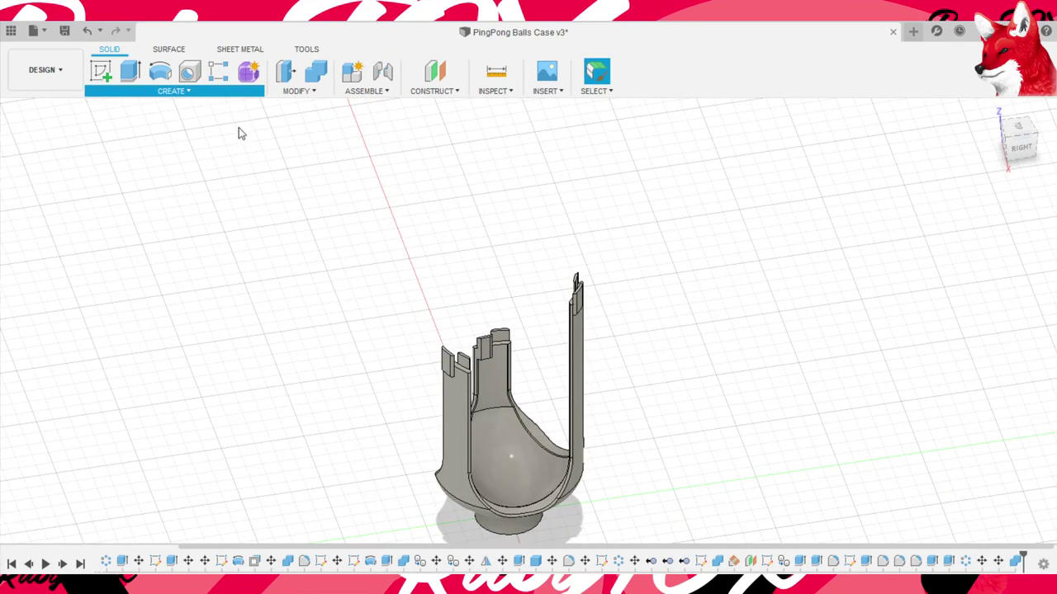
{"action": "left_click", "coordinate": [584, 474]}
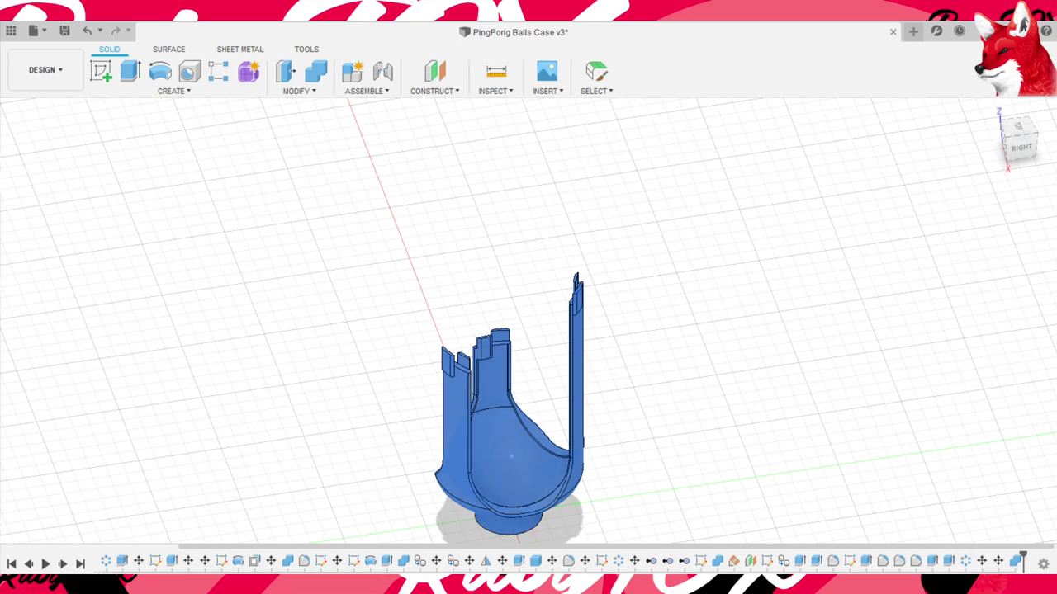
{"action": "key", "text": "m"}
{"action": "middle_click_drag", "start_coordinate": [821, 546], "coordinate": [805, 382]}
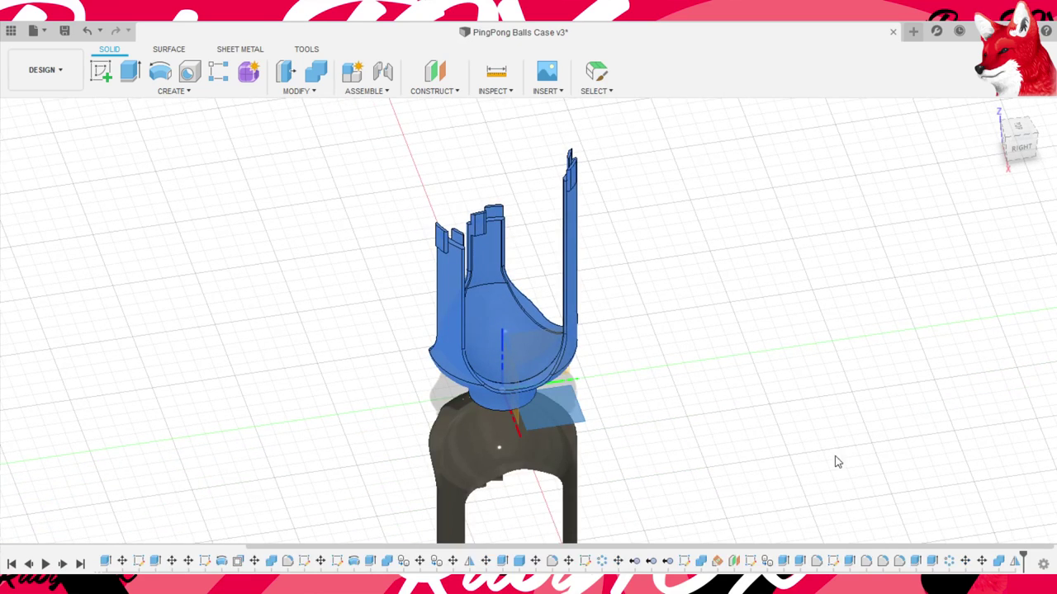
{"action": "key", "text": "Escape"}
{"action": "double_click", "coordinate": [643, 560]}
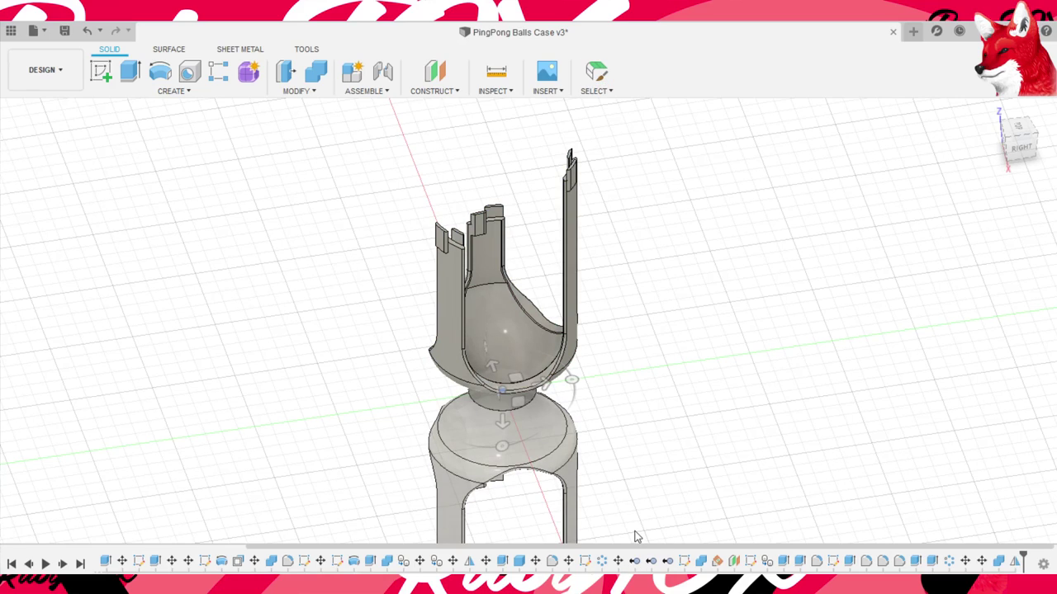
{"action": "key", "text": "Escape"}
{"action": "key", "text": "Delete"}
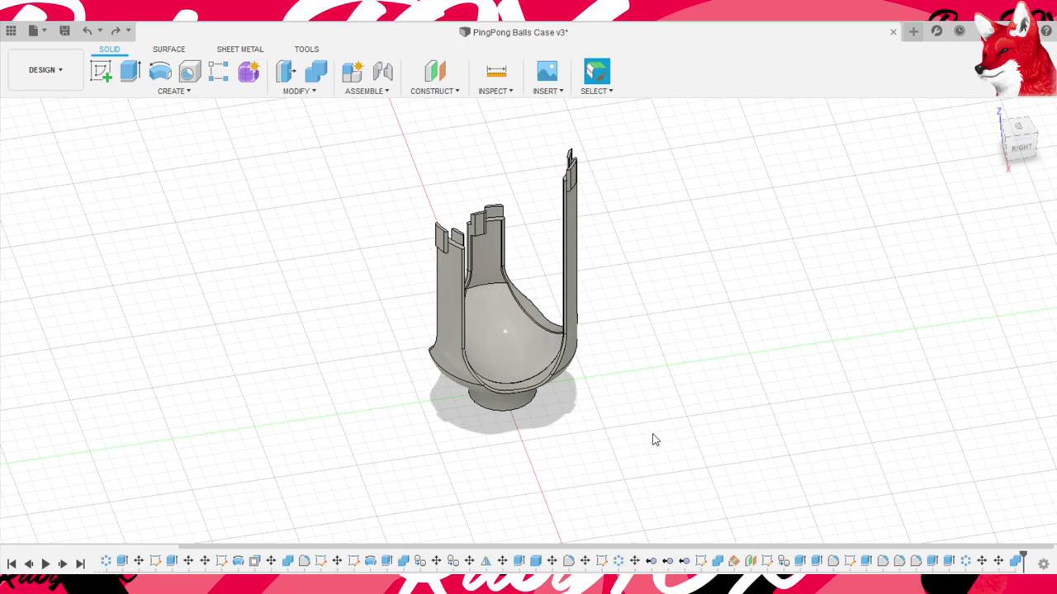
- Place a pasted copy of the case half below the original
{"action": "key", "text": "m"}
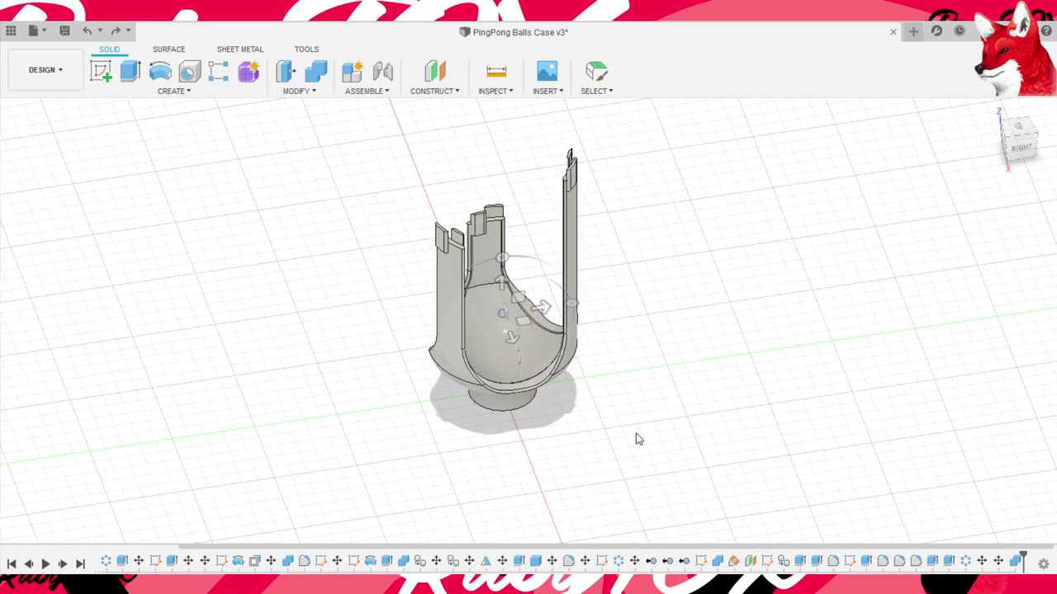
{"action": "key", "text": "Escape"}
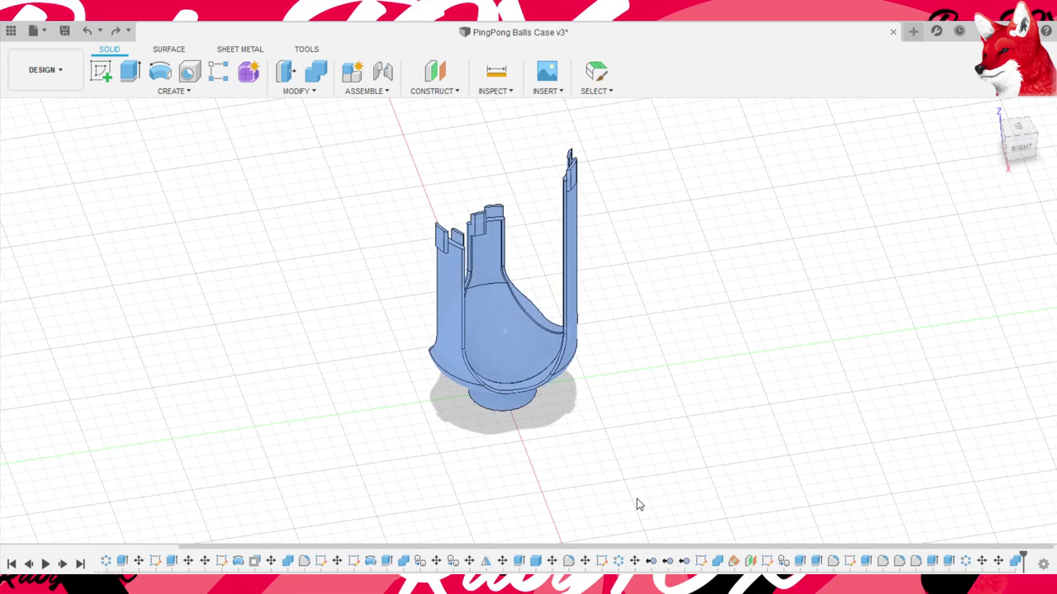
{"action": "key", "text": "m"}
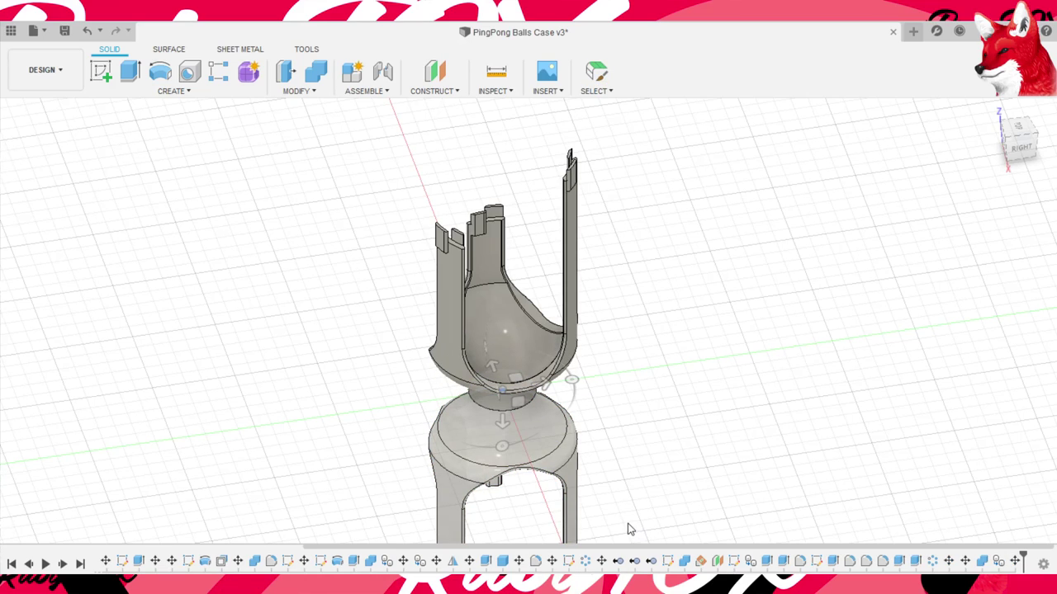
- Raise the copied half 135 mm to close over the original and check the tab fit
{"action": "left_click_drag", "start_coordinate": [635, 537], "coordinate": [632, 177]}
{"action": "mouse_move", "coordinate": [662, 434]}
{"action": "middle_mouse_down", "text": "shift"}
{"action": "mouse_move", "coordinate": [645, 460]}
{"action": "mouse_move", "coordinate": [741, 405]}
{"action": "middle_mouse_up", "text": "shift"}
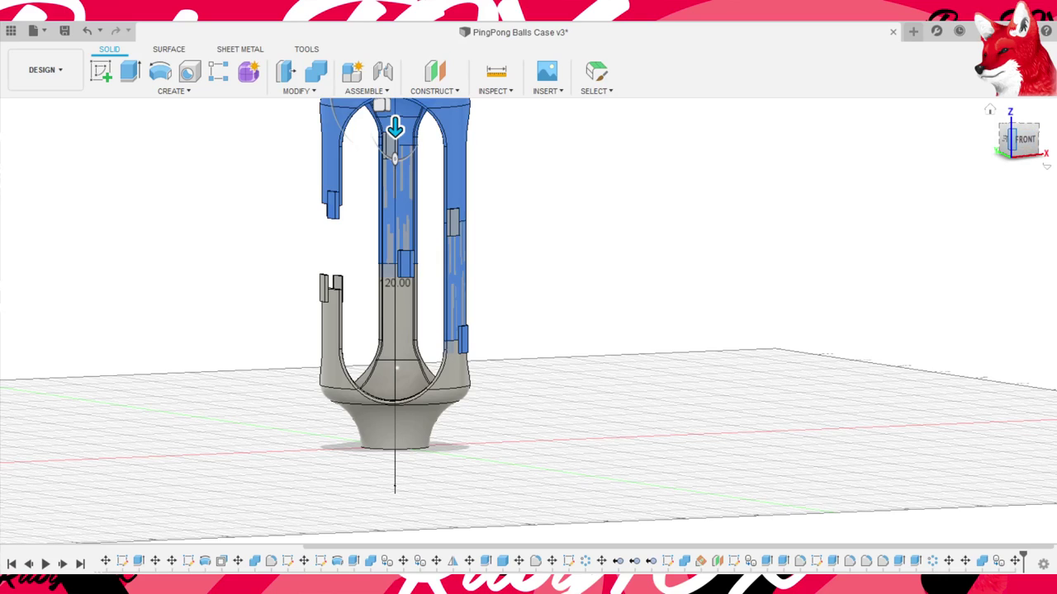
{"action": "middle_click_drag", "start_coordinate": [691, 272], "coordinate": [780, 368], "text": "shift"}
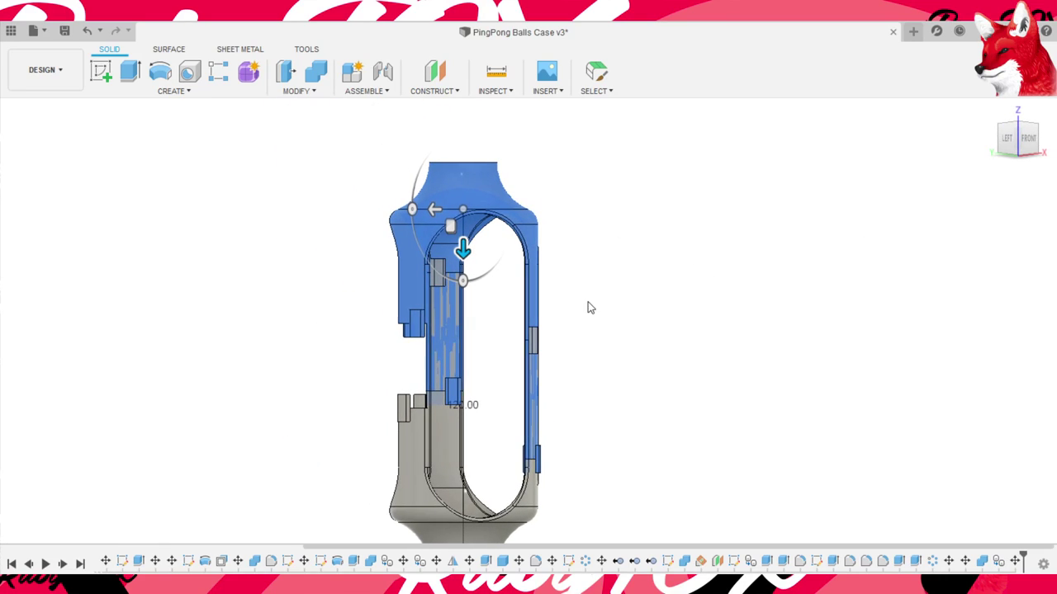
{"action": "left_click_drag", "start_coordinate": [582, 307], "coordinate": [589, 236]}
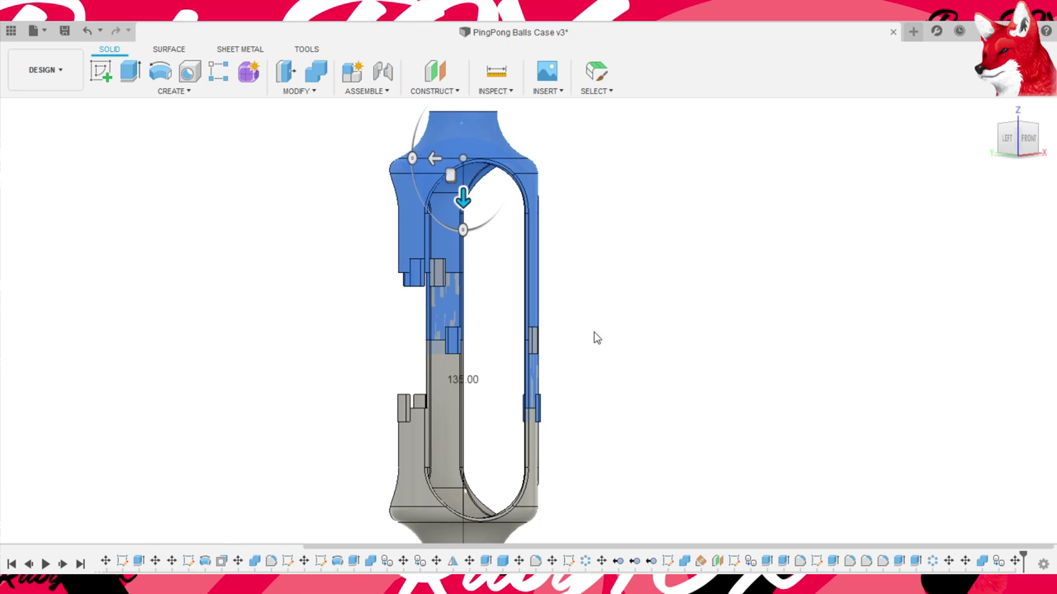
{"action": "middle_click_drag", "start_coordinate": [596, 338], "coordinate": [604, 365], "text": "shift"}
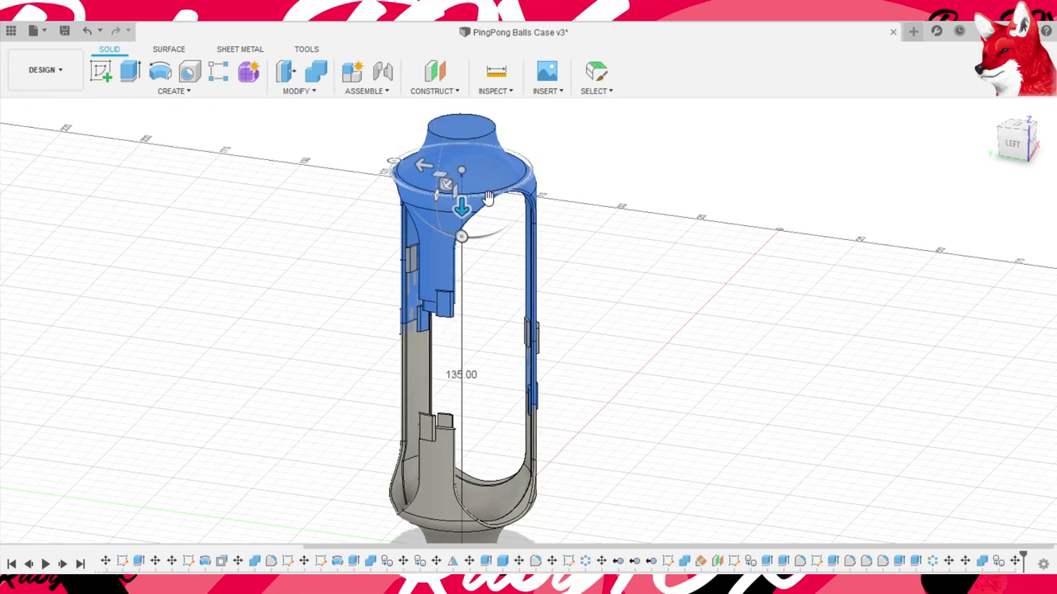
{"action": "mouse_move", "coordinate": [488, 198]}
{"action": "middle_mouse_down", "text": "shift"}
{"action": "mouse_move", "coordinate": [632, 184]}
{"action": "mouse_move", "coordinate": [587, 259]}
{"action": "mouse_move", "coordinate": [736, 413]}
{"action": "mouse_move", "coordinate": [684, 356]}
{"action": "mouse_move", "coordinate": [526, 404]}
{"action": "mouse_move", "coordinate": [540, 403]}
{"action": "mouse_move", "coordinate": [528, 396]}
{"action": "middle_mouse_up", "text": "shift"}
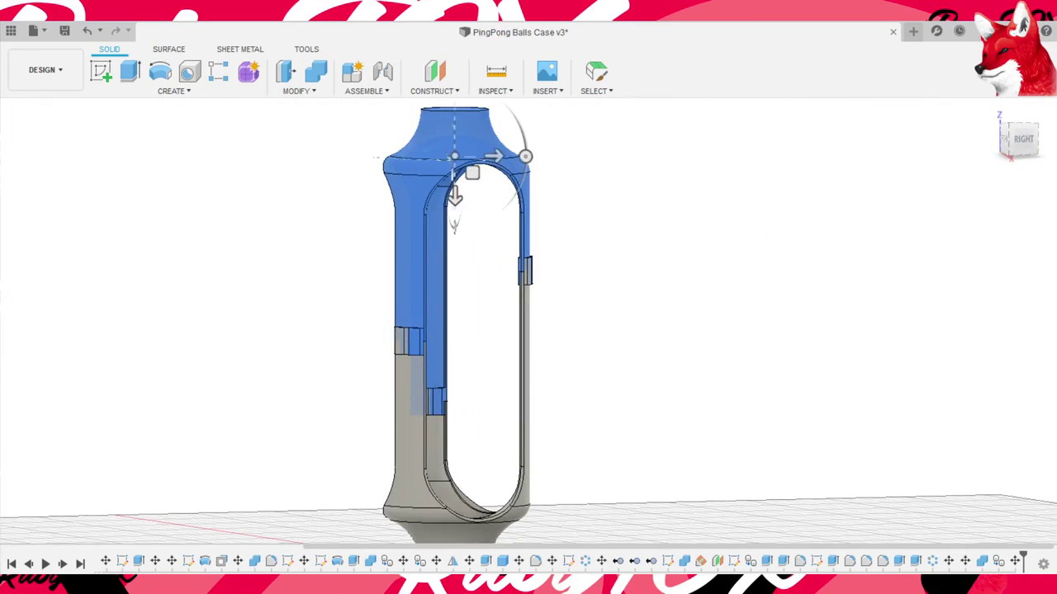
- Hide the upper copy and inspect the original half's curved face and tabbed posts
{"action": "key", "text": "v"}
{"action": "mouse_move", "coordinate": [779, 443]}
{"action": "middle_mouse_down", "text": "shift"}
{"action": "mouse_move", "coordinate": [831, 335]}
{"action": "mouse_move", "coordinate": [813, 337]}
{"action": "mouse_move", "coordinate": [830, 351]}
{"action": "mouse_move", "coordinate": [835, 330]}
{"action": "mouse_move", "coordinate": [807, 276]}
{"action": "mouse_move", "coordinate": [663, 401]}
{"action": "mouse_move", "coordinate": [632, 330]}
{"action": "mouse_move", "coordinate": [600, 326]}
{"action": "mouse_move", "coordinate": [605, 299]}
{"action": "middle_mouse_up", "text": "shift"}
{"action": "scroll", "coordinate": [684, 378], "scroll_direction": "up", "scroll_amount": 3}
{"action": "scroll", "coordinate": [686, 378], "scroll_direction": "up", "scroll_amount": 5}
{"action": "scroll", "coordinate": [675, 279], "scroll_direction": "up", "scroll_amount": 3}
{"action": "scroll", "coordinate": [675, 278], "scroll_direction": "up", "scroll_amount": 2}
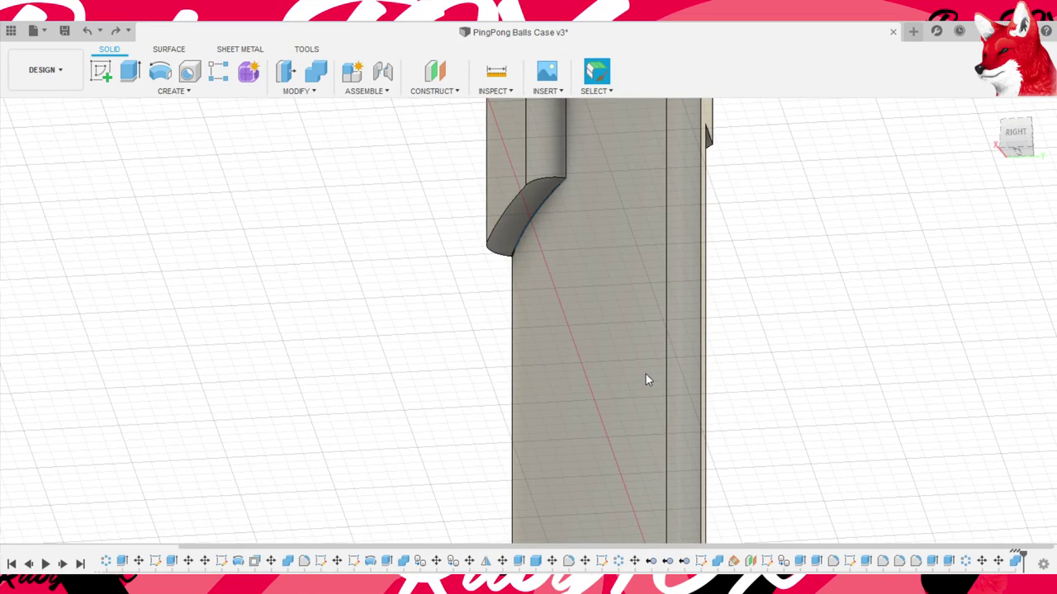
{"action": "key", "text": "q"}
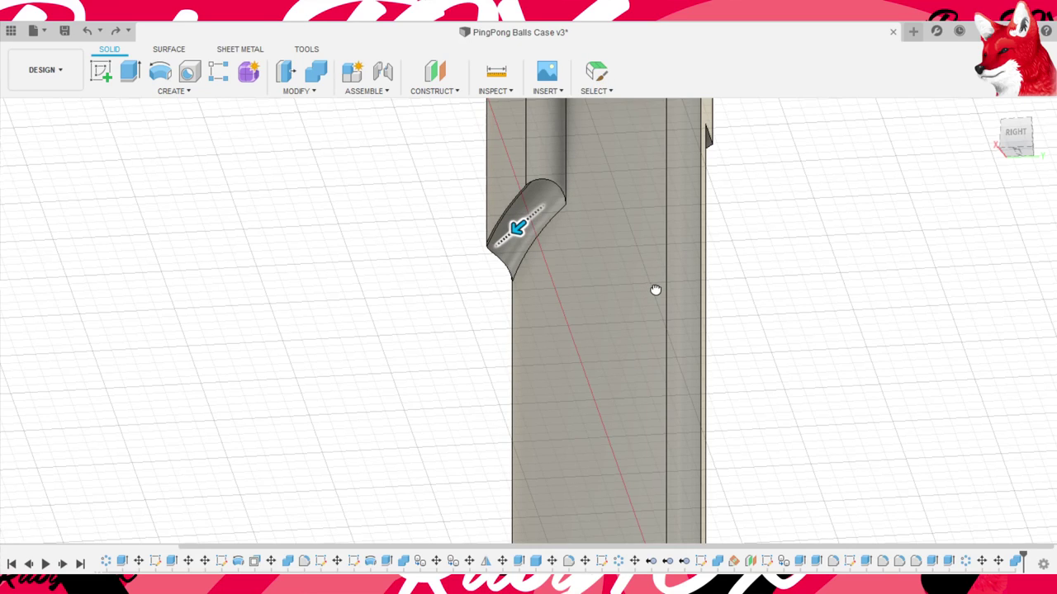
{"action": "mouse_move", "coordinate": [518, 339]}
{"action": "middle_mouse_down", "text": "shift"}
{"action": "mouse_move", "coordinate": [616, 366]}
{"action": "mouse_move", "coordinate": [684, 411]}
{"action": "mouse_move", "coordinate": [684, 366]}
{"action": "mouse_move", "coordinate": [675, 385]}
{"action": "mouse_move", "coordinate": [676, 499]}
{"action": "mouse_move", "coordinate": [691, 420]}
{"action": "mouse_move", "coordinate": [653, 432]}
{"action": "mouse_move", "coordinate": [699, 444]}
{"action": "middle_mouse_up", "text": "shift"}
{"action": "scroll", "coordinate": [684, 411], "scroll_direction": "down", "scroll_amount": 3}
{"action": "scroll", "coordinate": [674, 385], "scroll_direction": "down", "scroll_amount": 3}
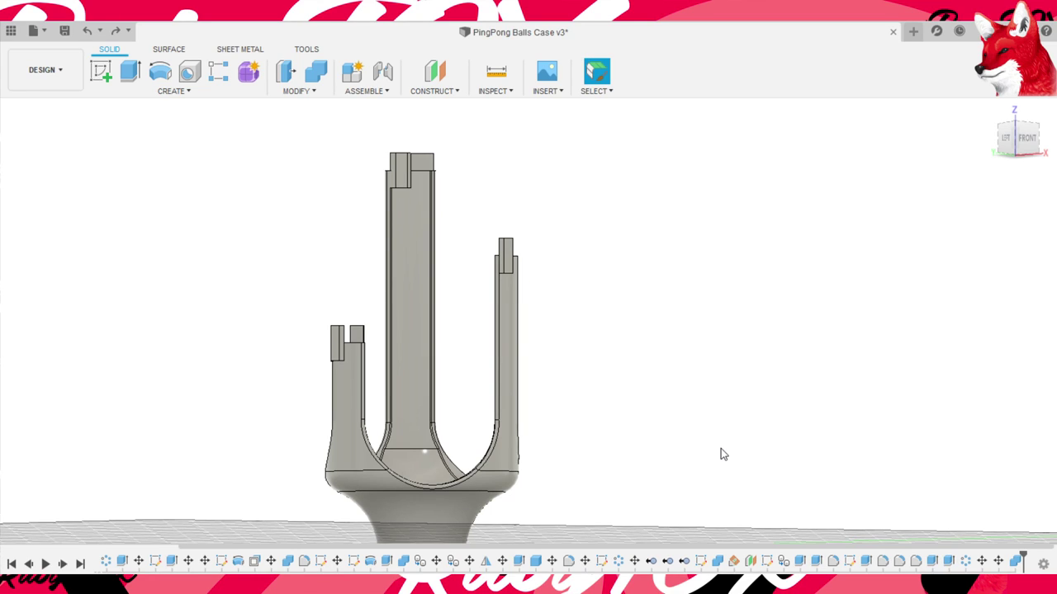
- Toggle the yellow ping-pong ball off and back on, showing it in the case half's bowl
{"action": "mouse_move", "coordinate": [758, 381]}
{"action": "middle_mouse_down", "text": "shift"}
{"action": "mouse_move", "coordinate": [740, 411]}
{"action": "mouse_move", "coordinate": [721, 385]}
{"action": "mouse_move", "coordinate": [705, 405]}
{"action": "mouse_move", "coordinate": [745, 432]}
{"action": "mouse_move", "coordinate": [635, 427]}
{"action": "mouse_move", "coordinate": [703, 433]}
{"action": "middle_mouse_up", "text": "shift"}
{"action": "middle_click_drag", "start_coordinate": [749, 434], "coordinate": [463, 439], "text": "shift"}
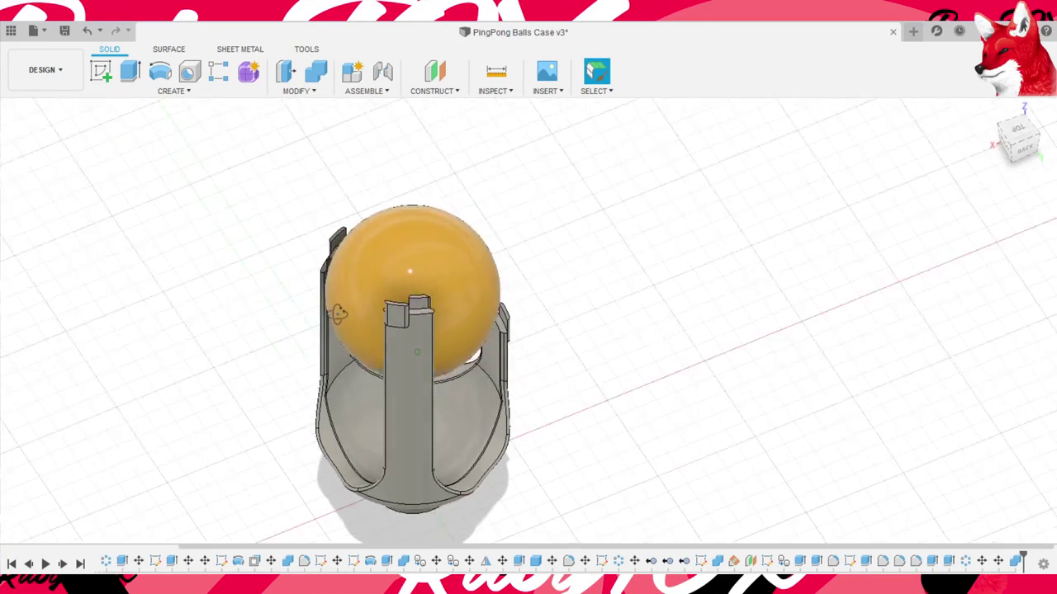
{"action": "mouse_move", "coordinate": [70, 287]}
{"action": "middle_mouse_down", "text": "shift"}
{"action": "mouse_move", "coordinate": [403, 382]}
{"action": "mouse_move", "coordinate": [507, 351]}
{"action": "mouse_move", "coordinate": [507, 317]}
{"action": "mouse_move", "coordinate": [530, 366]}
{"action": "mouse_move", "coordinate": [528, 438]}
{"action": "mouse_move", "coordinate": [495, 420]}
{"action": "mouse_move", "coordinate": [511, 383]}
{"action": "mouse_move", "coordinate": [540, 358]}
{"action": "mouse_move", "coordinate": [523, 346]}
{"action": "mouse_move", "coordinate": [595, 352]}
{"action": "mouse_move", "coordinate": [528, 405]}
{"action": "mouse_move", "coordinate": [814, 369]}
{"action": "mouse_move", "coordinate": [496, 417]}
{"action": "mouse_move", "coordinate": [500, 408]}
{"action": "mouse_move", "coordinate": [442, 409]}
{"action": "mouse_move", "coordinate": [648, 353]}
{"action": "mouse_move", "coordinate": [632, 365]}
{"action": "mouse_move", "coordinate": [812, 368]}
{"action": "mouse_move", "coordinate": [660, 295]}
{"action": "mouse_move", "coordinate": [547, 366]}
{"action": "mouse_move", "coordinate": [669, 350]}
{"action": "mouse_move", "coordinate": [136, 331]}
{"action": "middle_mouse_up", "text": "shift"}
{"action": "scroll", "coordinate": [438, 421], "scroll_direction": "up", "scroll_amount": 3}
{"action": "scroll", "coordinate": [438, 421], "scroll_direction": "up", "scroll_amount": 3}
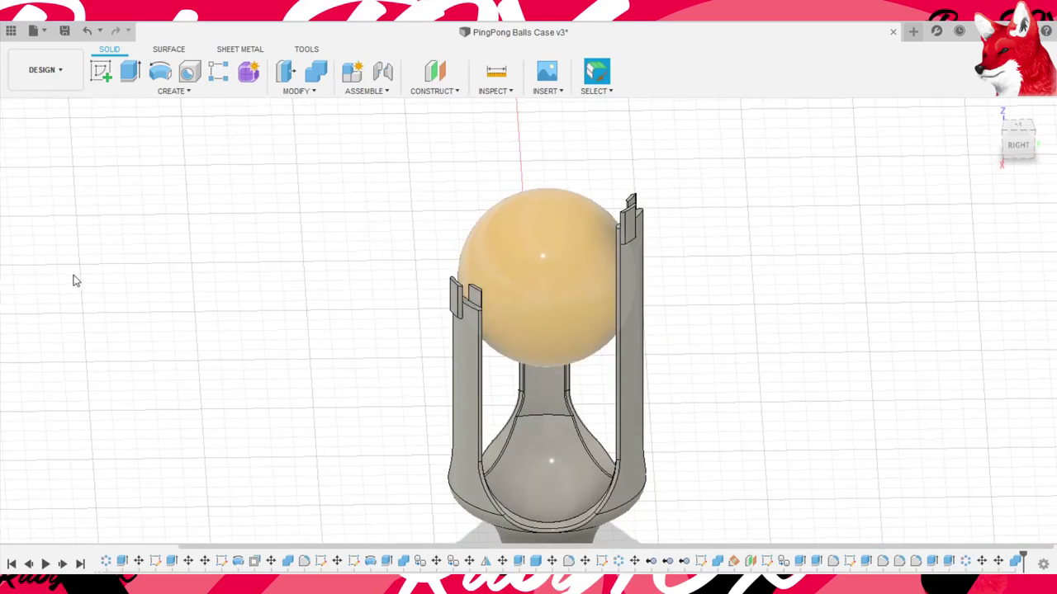
{"action": "key", "text": "v"}
{"action": "middle_click_drag", "start_coordinate": [743, 330], "coordinate": [697, 339], "text": "shift"}
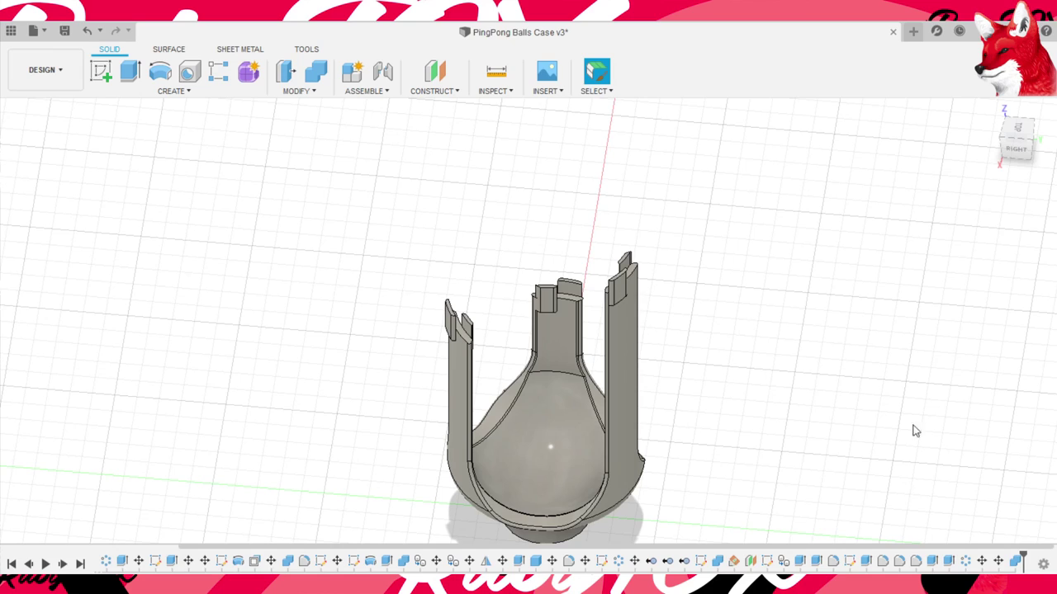
{"action": "mouse_move", "coordinate": [913, 429]}
{"action": "middle_mouse_down", "text": "shift"}
{"action": "mouse_move", "coordinate": [870, 316]}
{"action": "mouse_move", "coordinate": [856, 336]}
{"action": "middle_mouse_up", "text": "shift"}
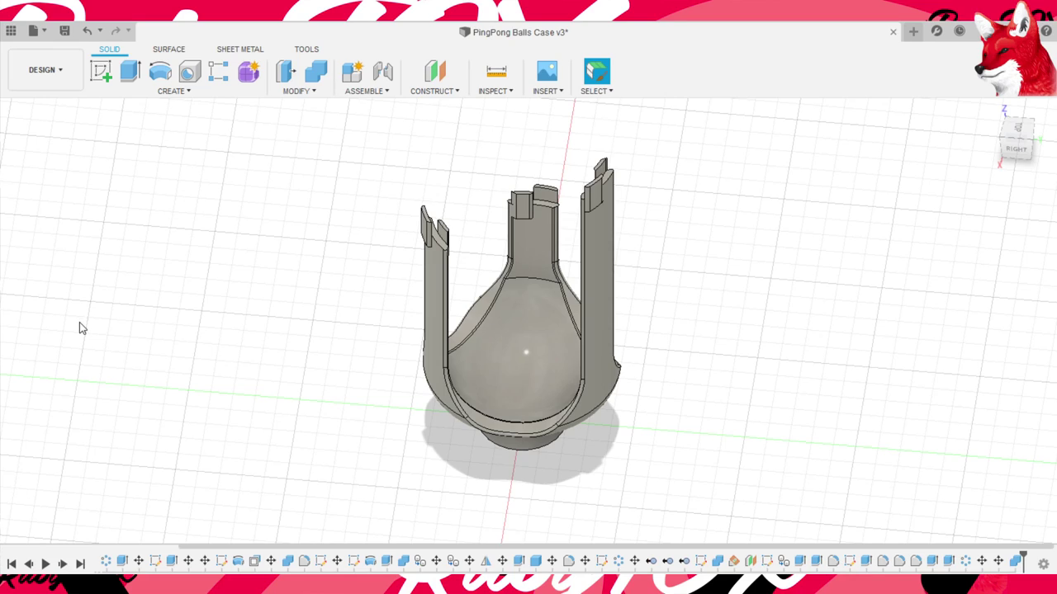
{"action": "key", "text": "ctrl+z"}
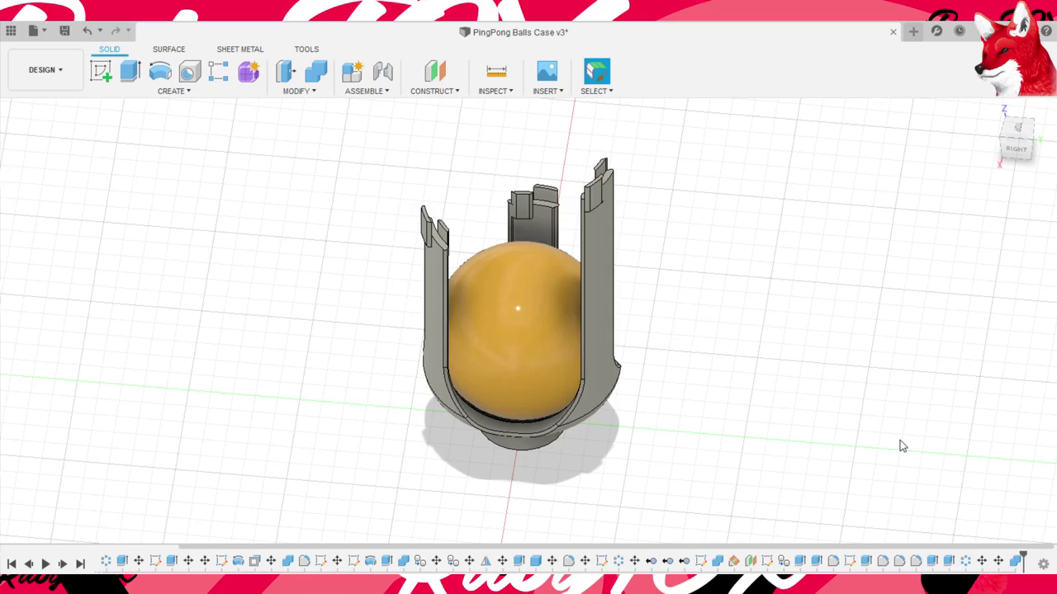
{"action": "mouse_move", "coordinate": [946, 493]}
{"action": "middle_mouse_down", "text": "shift"}
{"action": "mouse_move", "coordinate": [879, 388]}
{"action": "mouse_move", "coordinate": [773, 448]}
{"action": "mouse_move", "coordinate": [721, 512]}
{"action": "mouse_move", "coordinate": [646, 467]}
{"action": "mouse_move", "coordinate": [685, 385]}
{"action": "mouse_move", "coordinate": [726, 453]}
{"action": "mouse_move", "coordinate": [695, 467]}
{"action": "mouse_move", "coordinate": [889, 393]}
{"action": "middle_mouse_up", "text": "shift"}
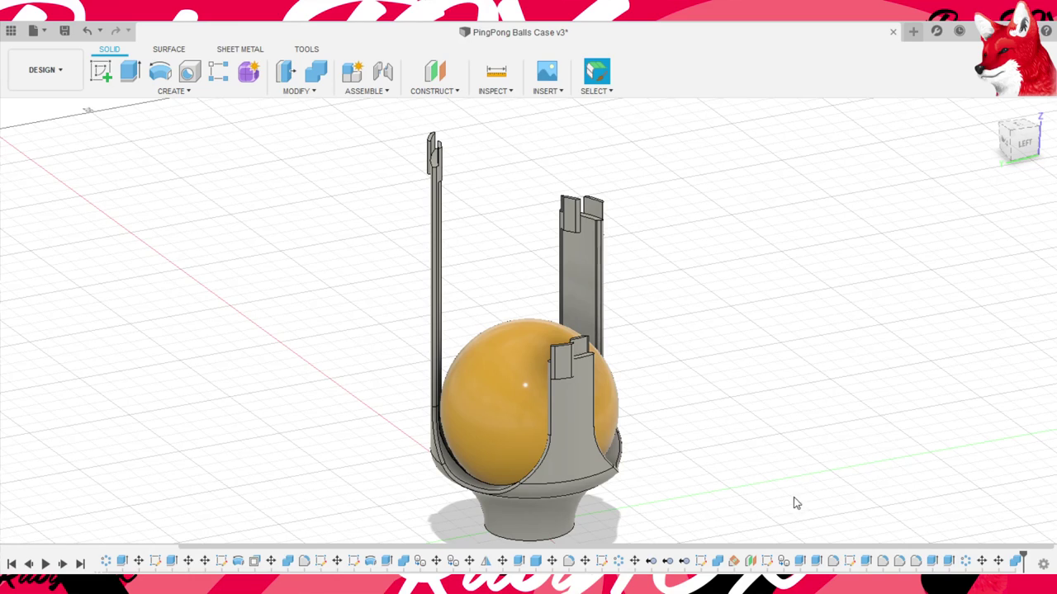
- Press-pull the curved slot face on the holder wall down the side wall
{"action": "mouse_move", "coordinate": [793, 497]}
{"action": "middle_mouse_down", "text": "shift"}
{"action": "mouse_move", "coordinate": [872, 461]}
{"action": "mouse_move", "coordinate": [825, 366]}
{"action": "middle_mouse_up", "text": "shift"}
{"action": "scroll", "coordinate": [825, 365], "scroll_direction": "up", "scroll_amount": 3}
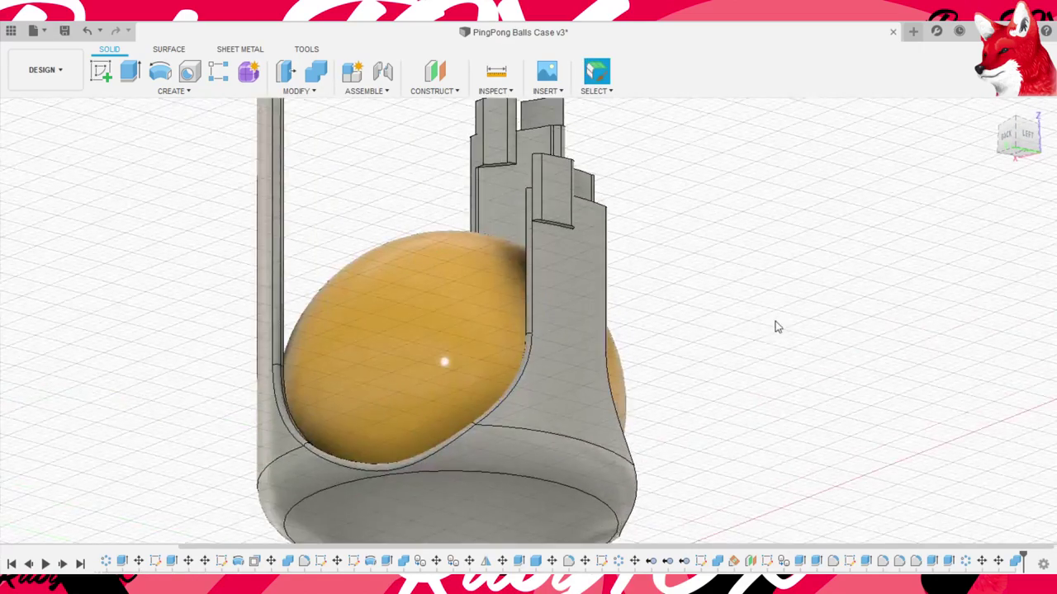
{"action": "scroll", "coordinate": [774, 325], "scroll_direction": "up", "scroll_amount": 3}
{"action": "scroll", "coordinate": [688, 280], "scroll_direction": "up", "scroll_amount": 3}
{"action": "scroll", "coordinate": [656, 244], "scroll_direction": "up", "scroll_amount": 3}
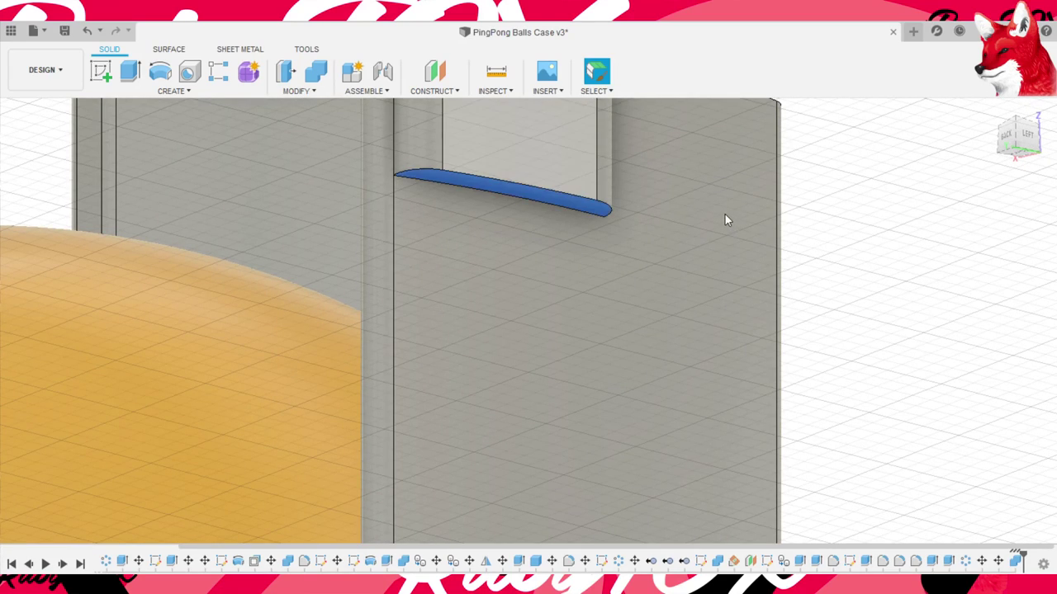
{"action": "key", "text": "q"}
{"action": "middle_click_drag", "start_coordinate": [724, 220], "coordinate": [729, 351], "text": "shift"}
{"action": "scroll", "coordinate": [728, 350], "scroll_direction": "down", "scroll_amount": 5}
{"action": "left_click_drag", "start_coordinate": [707, 346], "coordinate": [702, 473]}
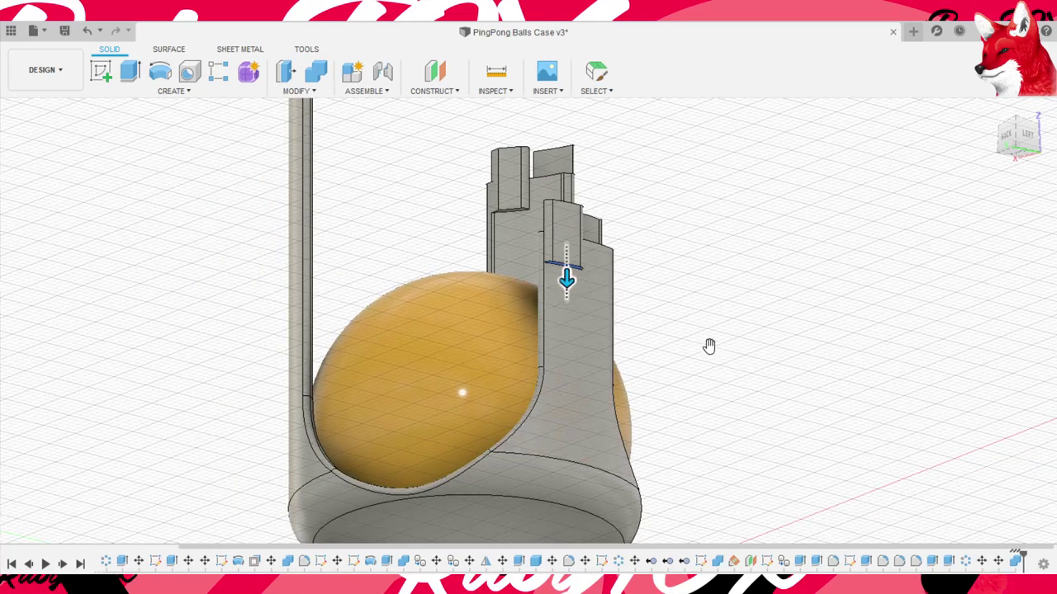
- Adjust the press-pull preview to 13.50 and square the view to the left side
{"action": "mouse_move", "coordinate": [701, 473]}
{"action": "middle_mouse_down", "text": "shift"}
{"action": "mouse_move", "coordinate": [821, 334]}
{"action": "mouse_move", "coordinate": [924, 341]}
{"action": "middle_mouse_up", "text": "shift"}
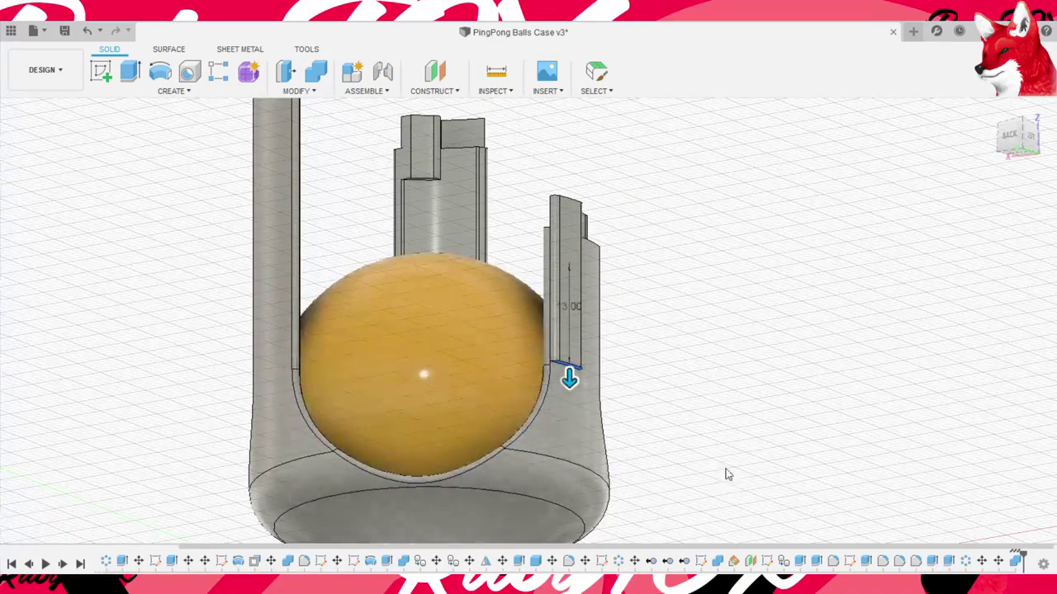
{"action": "left_click_drag", "start_coordinate": [722, 532], "coordinate": [728, 464]}
{"action": "scroll", "coordinate": [714, 462], "scroll_direction": "up", "scroll_amount": 5}
{"action": "scroll", "coordinate": [719, 503], "scroll_direction": "up", "scroll_amount": 2}
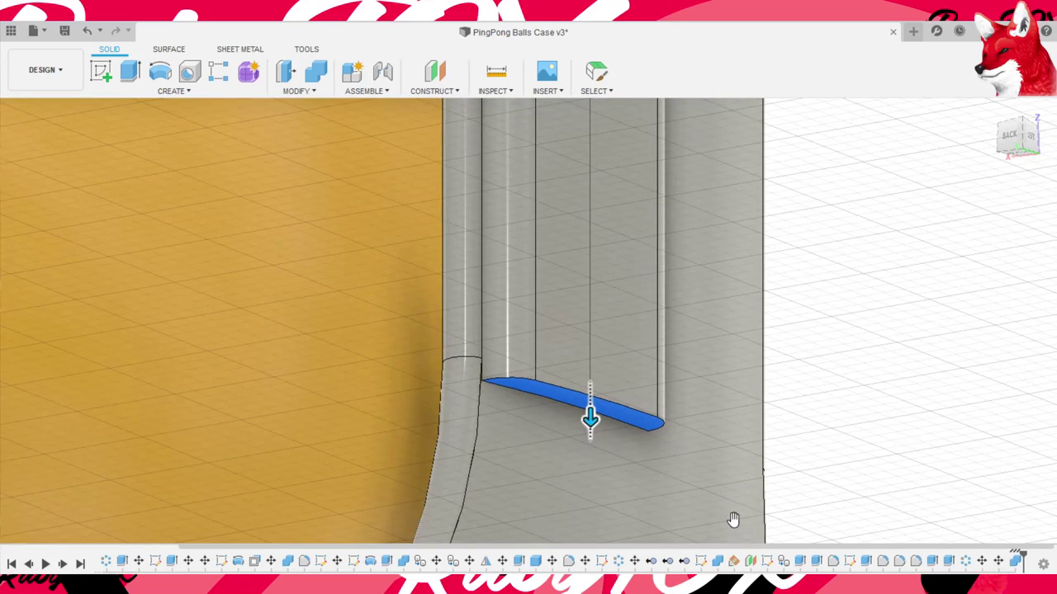
{"action": "middle_click_drag", "start_coordinate": [741, 507], "coordinate": [744, 492]}
{"action": "scroll", "coordinate": [710, 505], "scroll_direction": "down", "scroll_amount": 2}
{"action": "scroll", "coordinate": [693, 514], "scroll_direction": "down", "scroll_amount": 3}
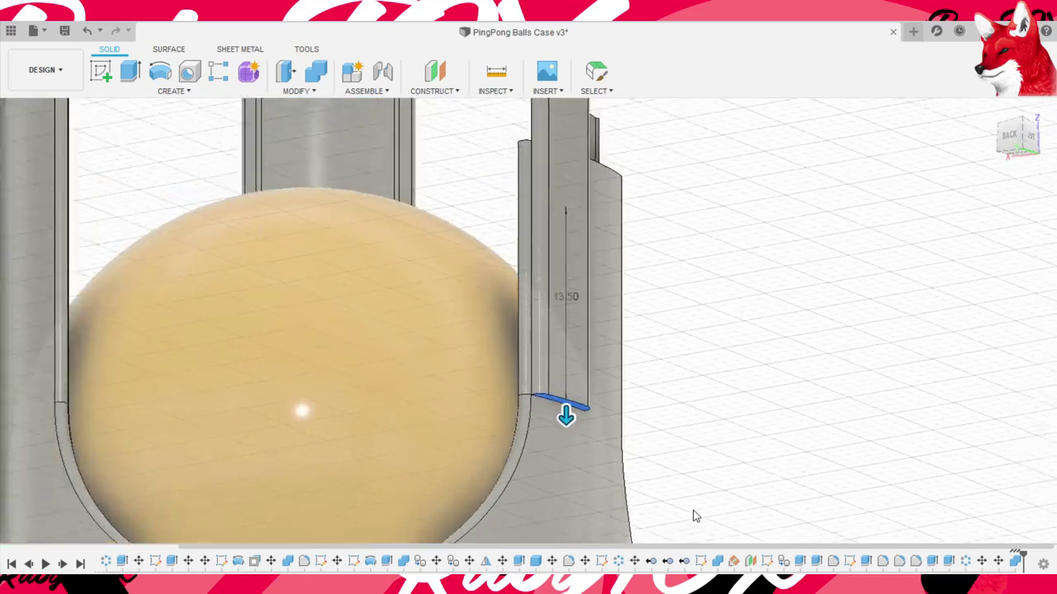
{"action": "scroll", "coordinate": [743, 445], "scroll_direction": "down", "scroll_amount": 2}
{"action": "mouse_move", "coordinate": [816, 370]}
{"action": "middle_mouse_down", "text": "shift"}
{"action": "mouse_move", "coordinate": [793, 404]}
{"action": "mouse_move", "coordinate": [605, 394]}
{"action": "mouse_move", "coordinate": [661, 385]}
{"action": "mouse_move", "coordinate": [636, 387]}
{"action": "middle_mouse_up", "text": "shift"}
{"action": "left_click", "coordinate": [1006, 138]}
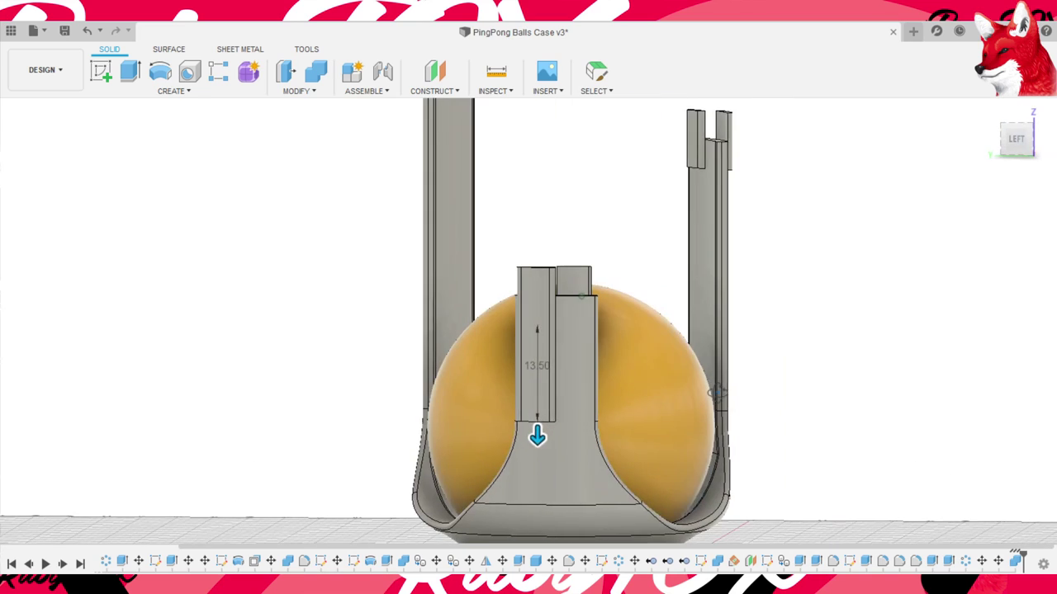
{"action": "mouse_move", "coordinate": [1018, 380]}
{"action": "middle_mouse_down", "text": "shift"}
{"action": "mouse_move", "coordinate": [818, 396]}
{"action": "mouse_move", "coordinate": [920, 405]}
{"action": "mouse_move", "coordinate": [892, 385]}
{"action": "middle_mouse_up", "text": "shift"}
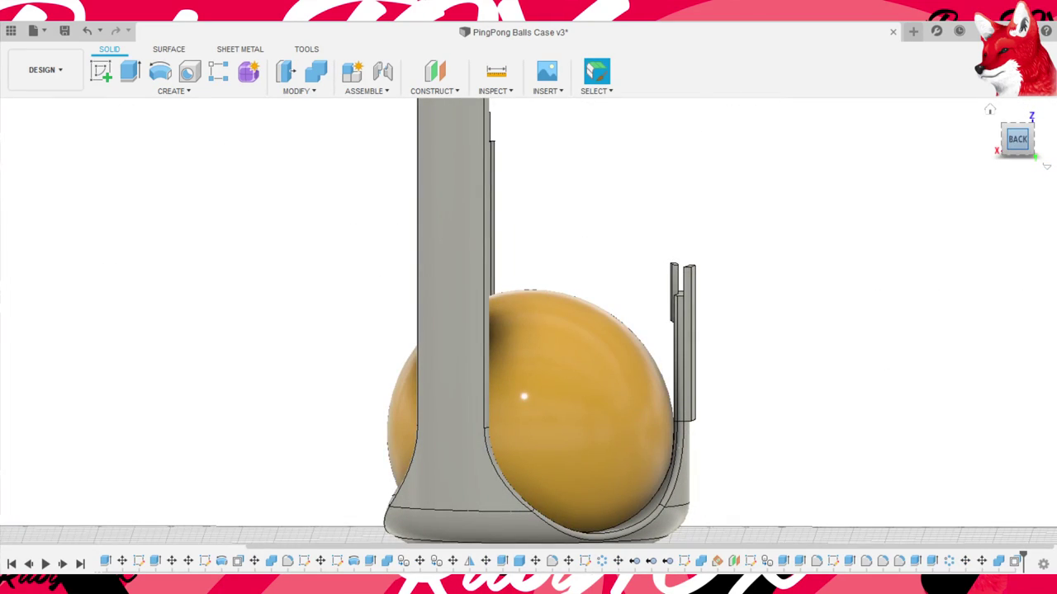
{"action": "mouse_move", "coordinate": [1017, 138]}
{"action": "middle_mouse_down", "text": "shift"}
{"action": "mouse_move", "coordinate": [1052, 416]}
{"action": "mouse_move", "coordinate": [974, 384]}
{"action": "mouse_move", "coordinate": [842, 427]}
{"action": "middle_mouse_up", "text": "shift"}
{"action": "scroll", "coordinate": [850, 425], "scroll_direction": "up", "scroll_amount": 5}
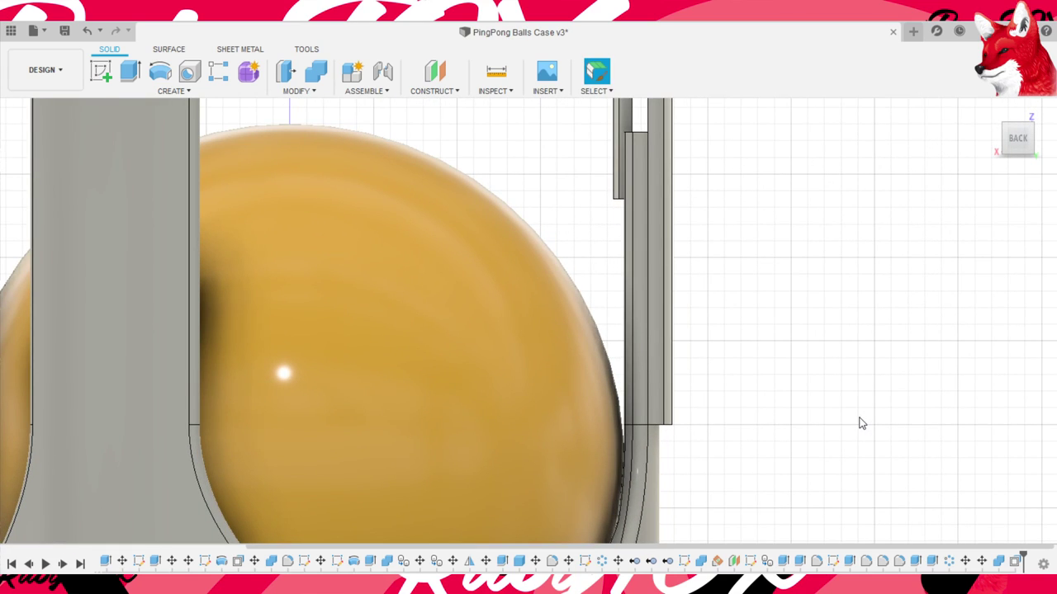
{"action": "scroll", "coordinate": [861, 424], "scroll_direction": "down", "scroll_amount": 1}
{"action": "scroll", "coordinate": [861, 424], "scroll_direction": "down", "scroll_amount": 1}
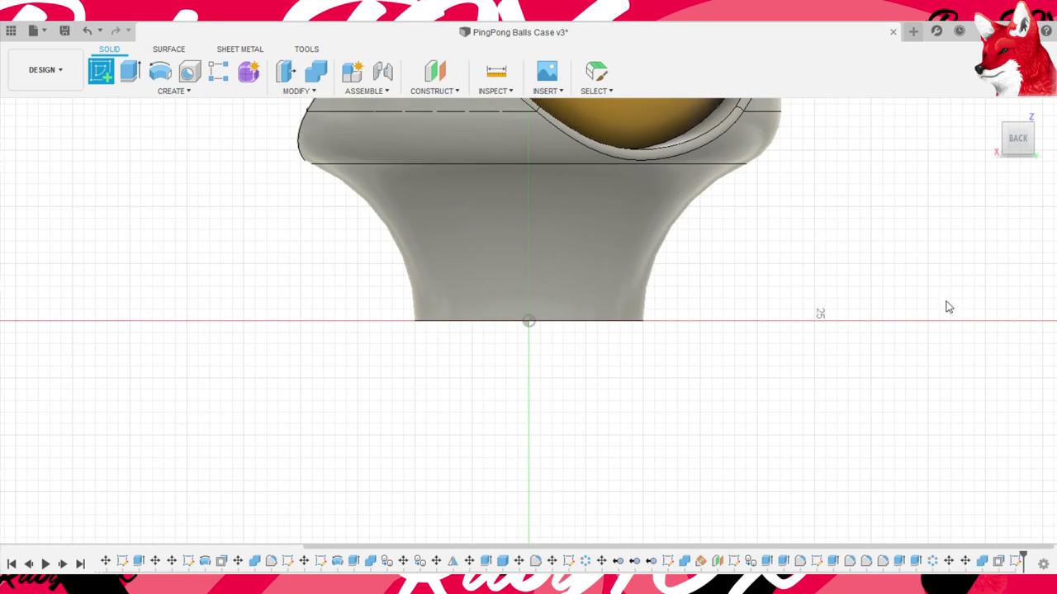
- Cancel the pending new sketch, reopen the existing sketch, and zoom in on the right tab
{"action": "key", "text": "Escape"}
{"action": "double_click", "coordinate": [704, 560]}
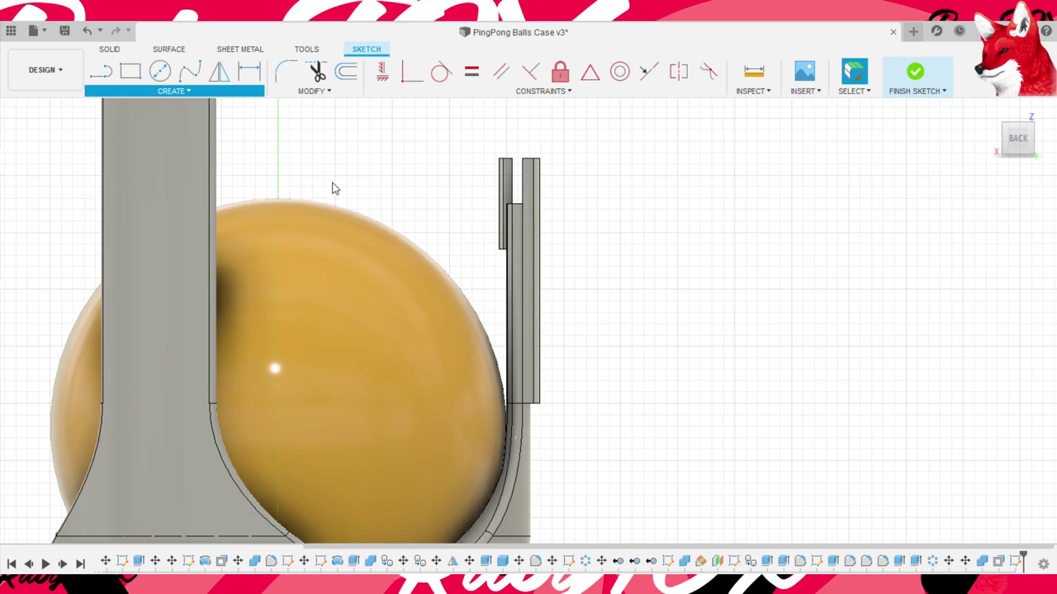
{"action": "scroll", "coordinate": [672, 519], "scroll_direction": "up", "scroll_amount": 3}
{"action": "scroll", "coordinate": [672, 512], "scroll_direction": "up", "scroll_amount": 2}
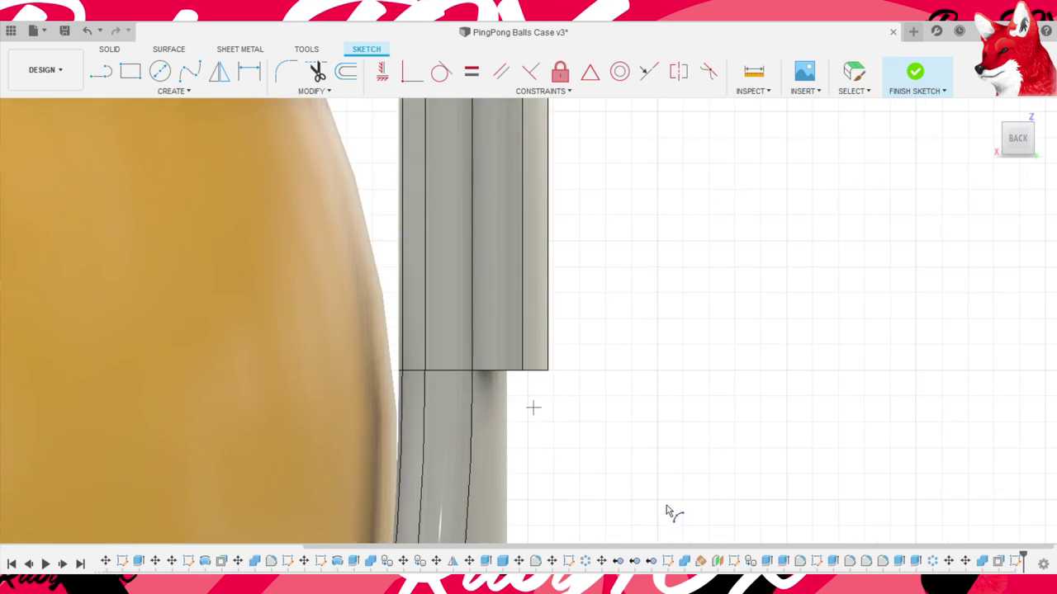
{"action": "scroll", "coordinate": [623, 458], "scroll_direction": "up", "scroll_amount": 3}
{"action": "scroll", "coordinate": [615, 437], "scroll_direction": "up", "scroll_amount": 2}
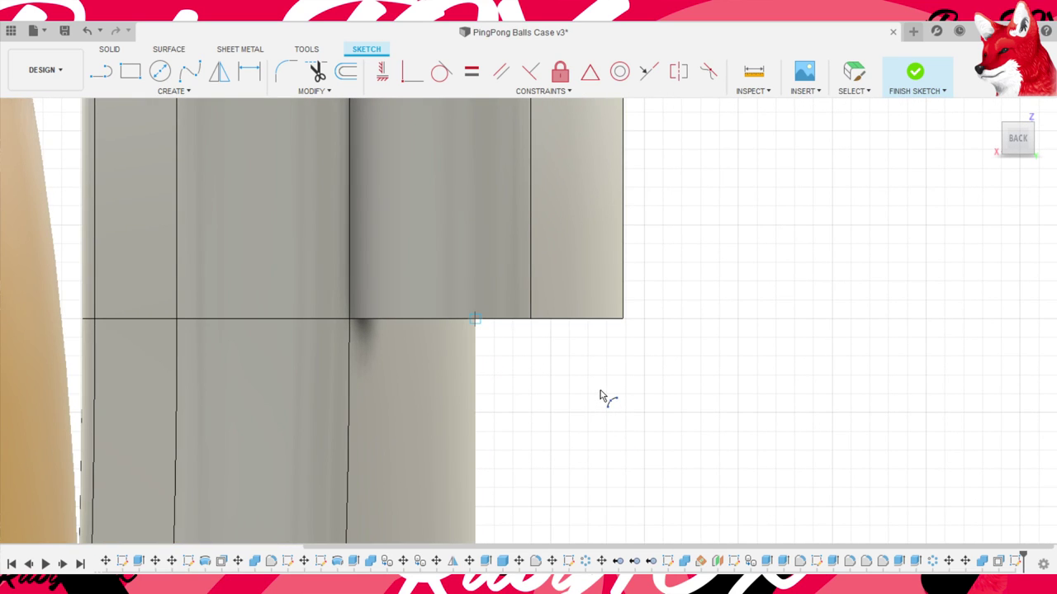
{"action": "scroll", "coordinate": [600, 397], "scroll_direction": "down", "scroll_amount": 3}
{"action": "scroll", "coordinate": [600, 397], "scroll_direction": "down", "scroll_amount": 2}
{"action": "scroll", "coordinate": [600, 397], "scroll_direction": "down", "scroll_amount": 2}
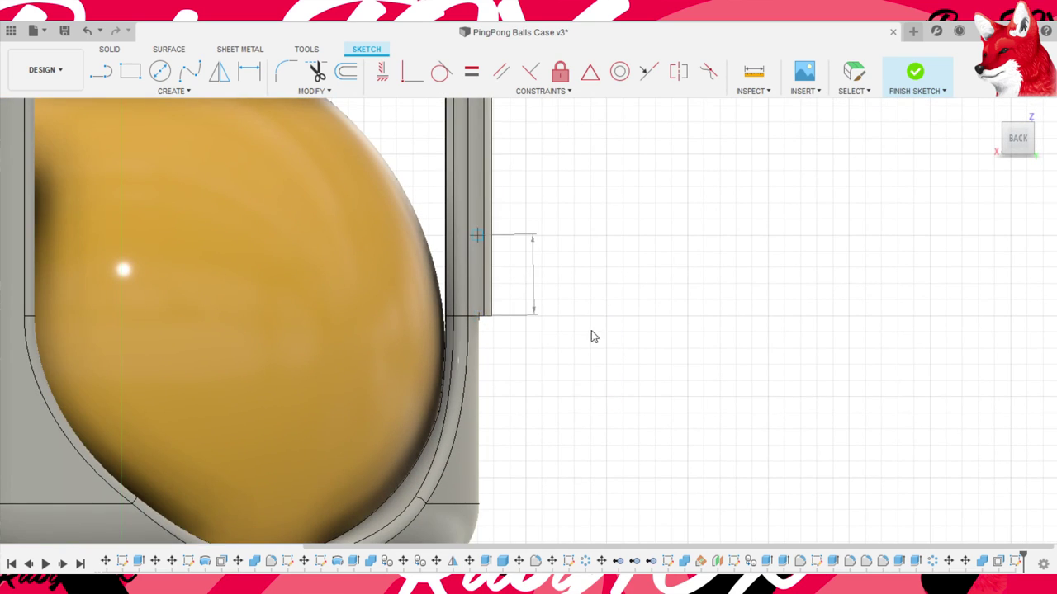
{"action": "mouse_move", "coordinate": [591, 330]}
{"action": "middle_mouse_down"}
{"action": "mouse_move", "coordinate": [582, 502]}
{"action": "mouse_move", "coordinate": [577, 488]}
{"action": "middle_mouse_up"}
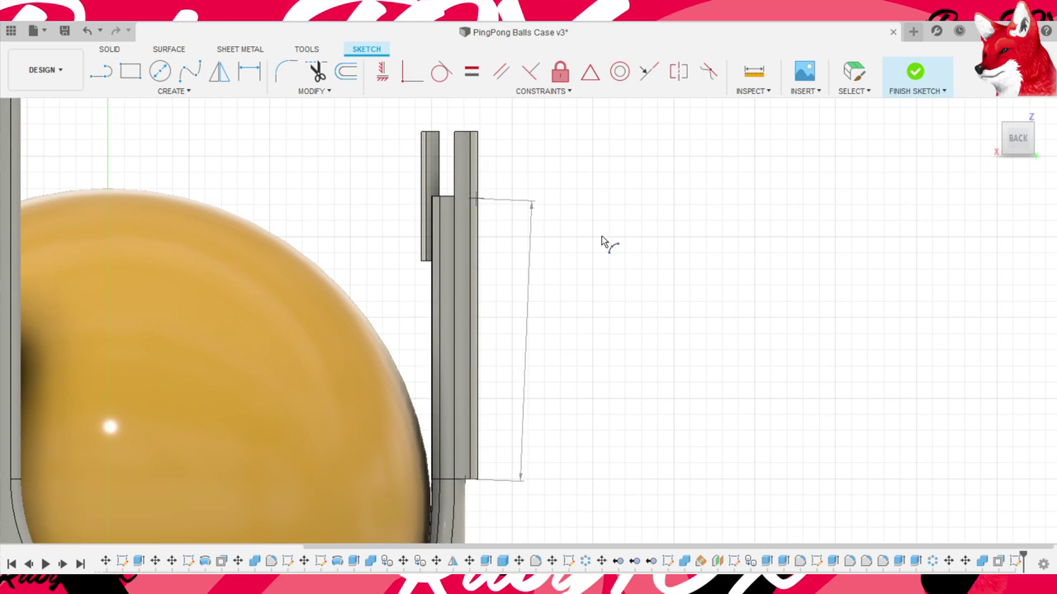
{"action": "scroll", "coordinate": [608, 239], "scroll_direction": "up", "scroll_amount": 2}
{"action": "scroll", "coordinate": [609, 238], "scroll_direction": "up", "scroll_amount": 2}
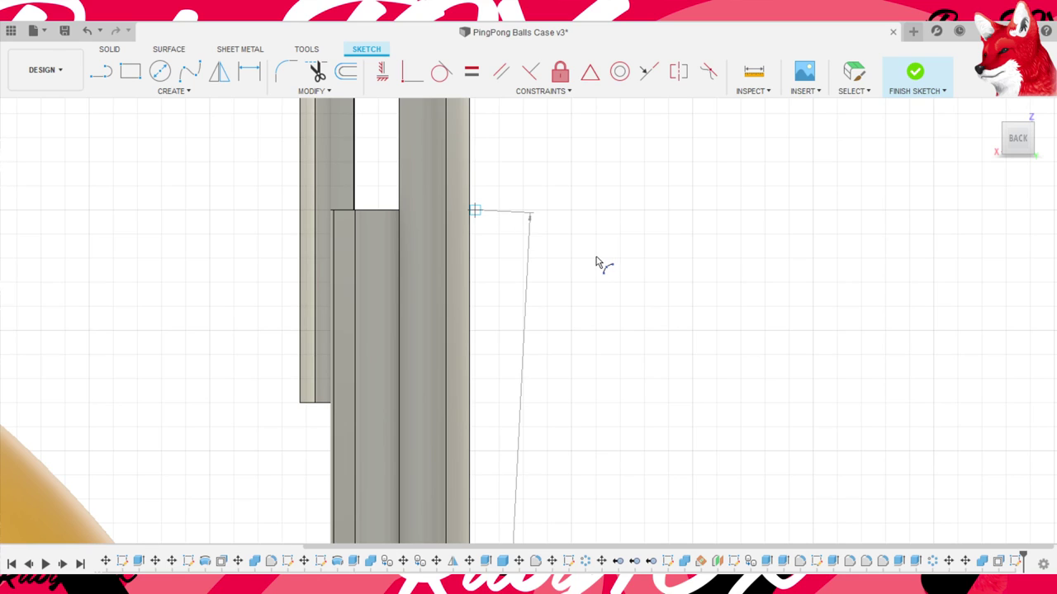
{"action": "scroll", "coordinate": [602, 295], "scroll_direction": "down", "scroll_amount": 1}
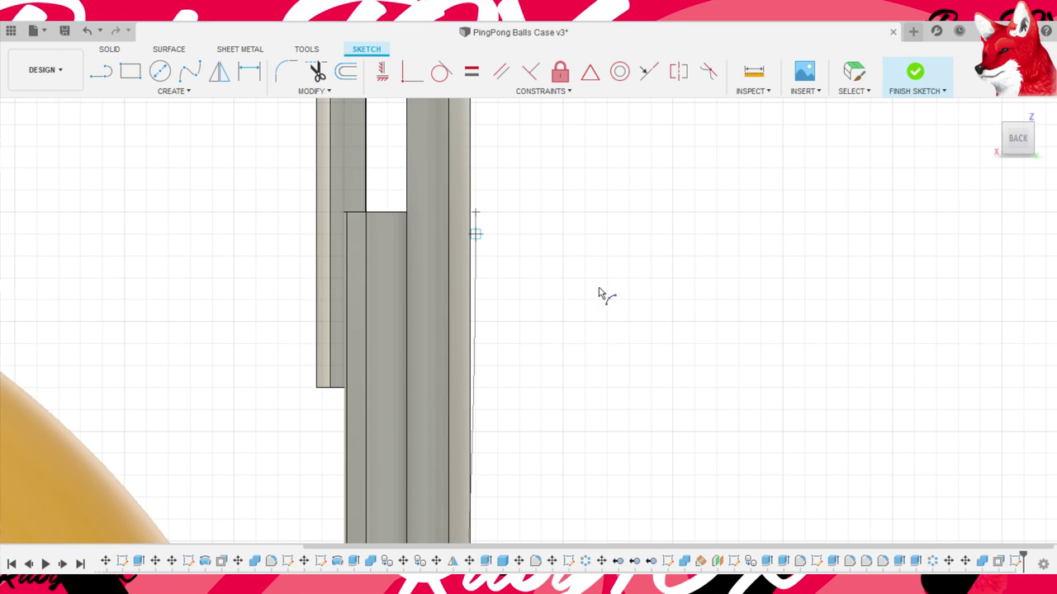
{"action": "scroll", "coordinate": [602, 294], "scroll_direction": "down", "scroll_amount": 3}
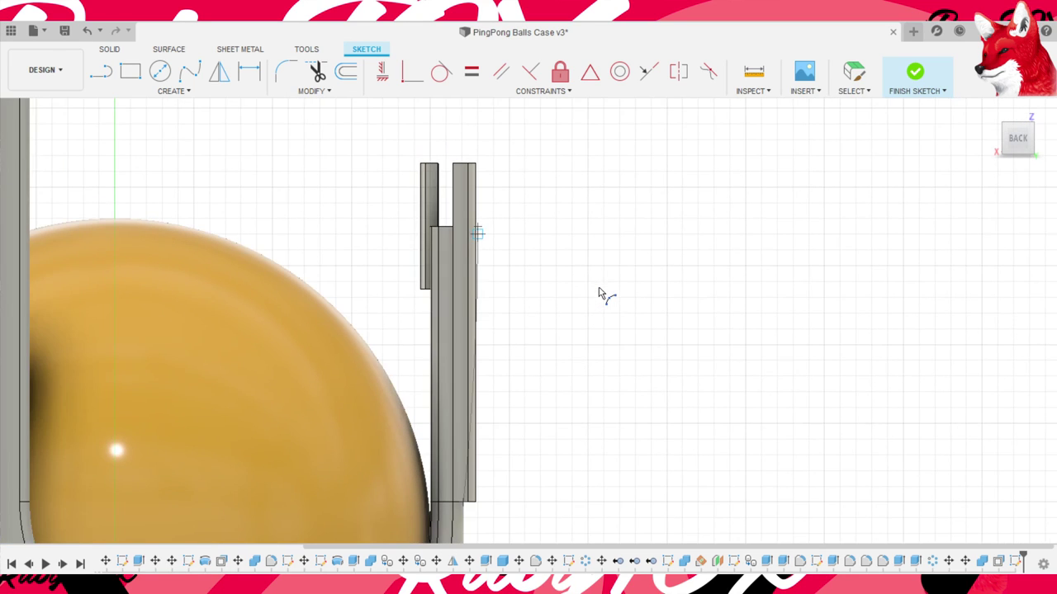
{"action": "left_click", "coordinate": [590, 412]}
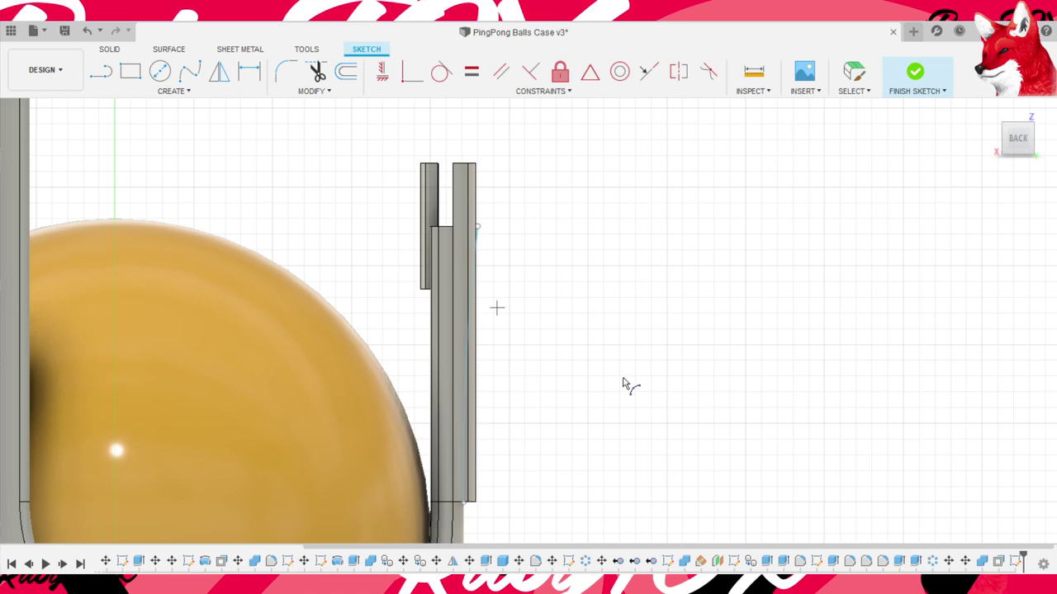
- Draw a closed, slightly tapered line profile beside the tab and finish the sketch
{"action": "key", "text": "l"}
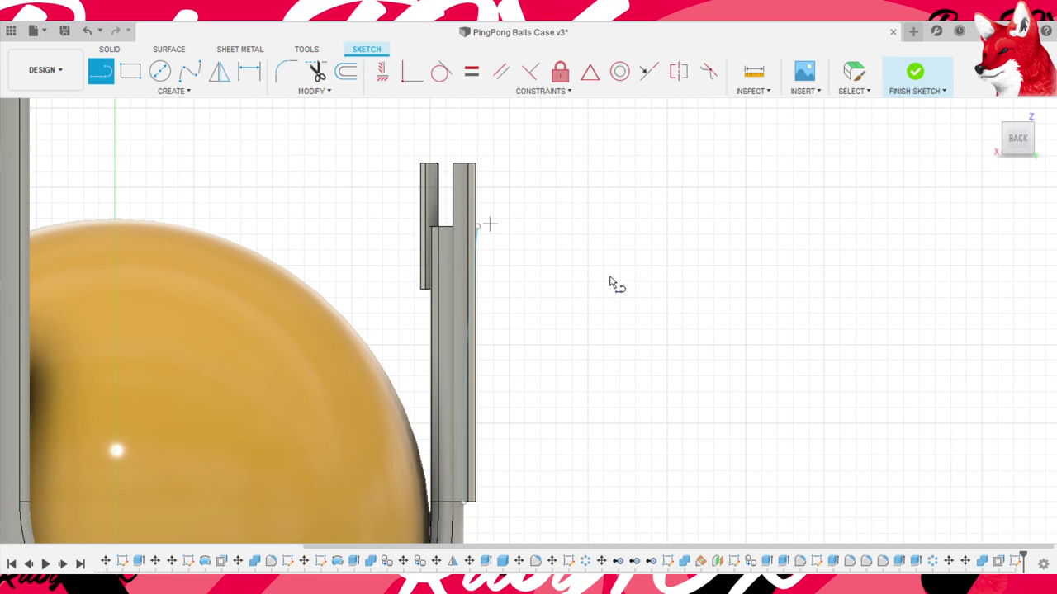
{"action": "left_click", "coordinate": [508, 226]}
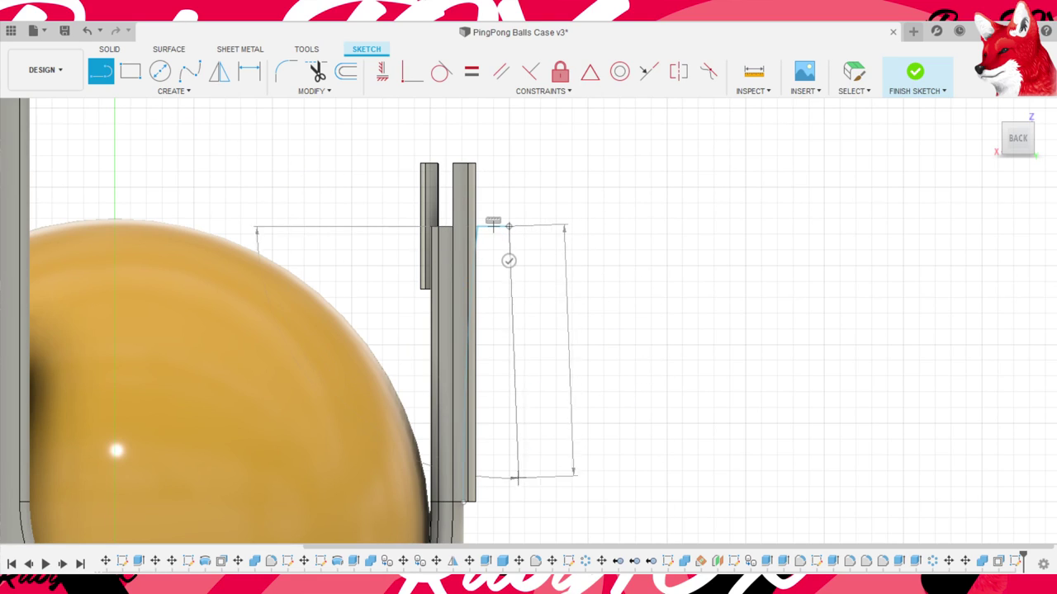
{"action": "left_click", "coordinate": [509, 519]}
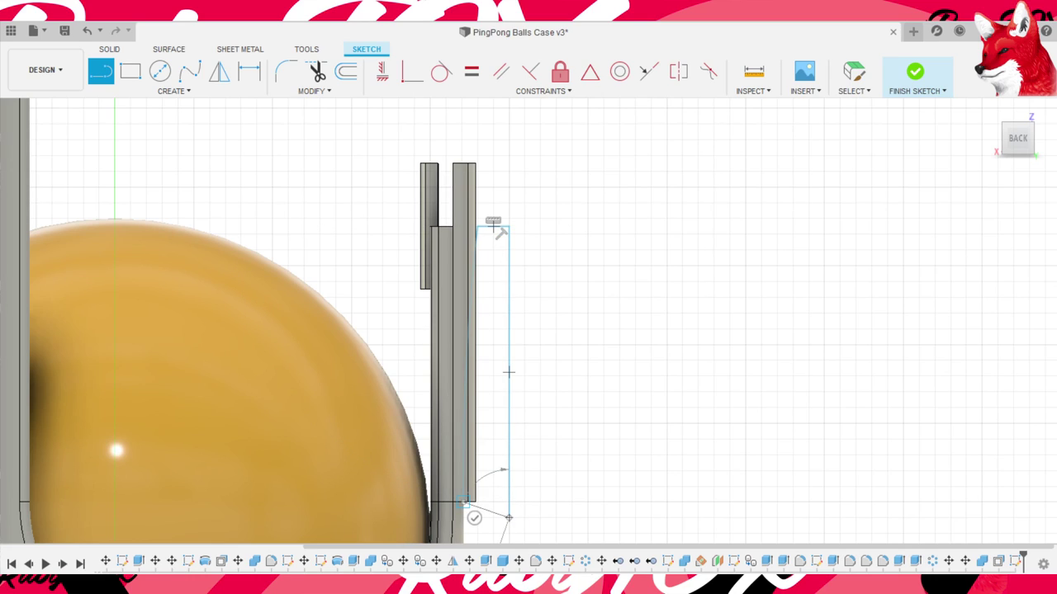
{"action": "left_click", "coordinate": [465, 502]}
{"action": "left_click", "coordinate": [915, 73]}
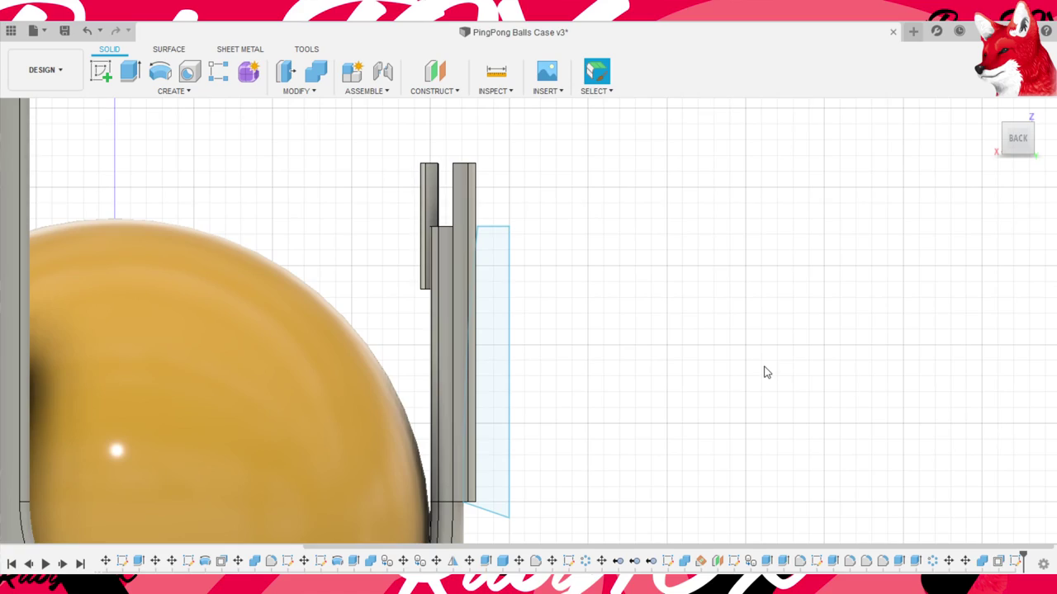
- Extrude the new strip profile 4 mm
{"action": "scroll", "coordinate": [762, 370], "scroll_direction": "down", "scroll_amount": 2}
{"action": "mouse_move", "coordinate": [754, 323]}
{"action": "middle_mouse_down", "text": "shift"}
{"action": "mouse_move", "coordinate": [684, 349]}
{"action": "mouse_move", "coordinate": [689, 381]}
{"action": "mouse_move", "coordinate": [752, 299]}
{"action": "middle_mouse_up", "text": "shift"}
{"action": "scroll", "coordinate": [689, 380], "scroll_direction": "up", "scroll_amount": 3}
{"action": "scroll", "coordinate": [719, 399], "scroll_direction": "up", "scroll_amount": 3}
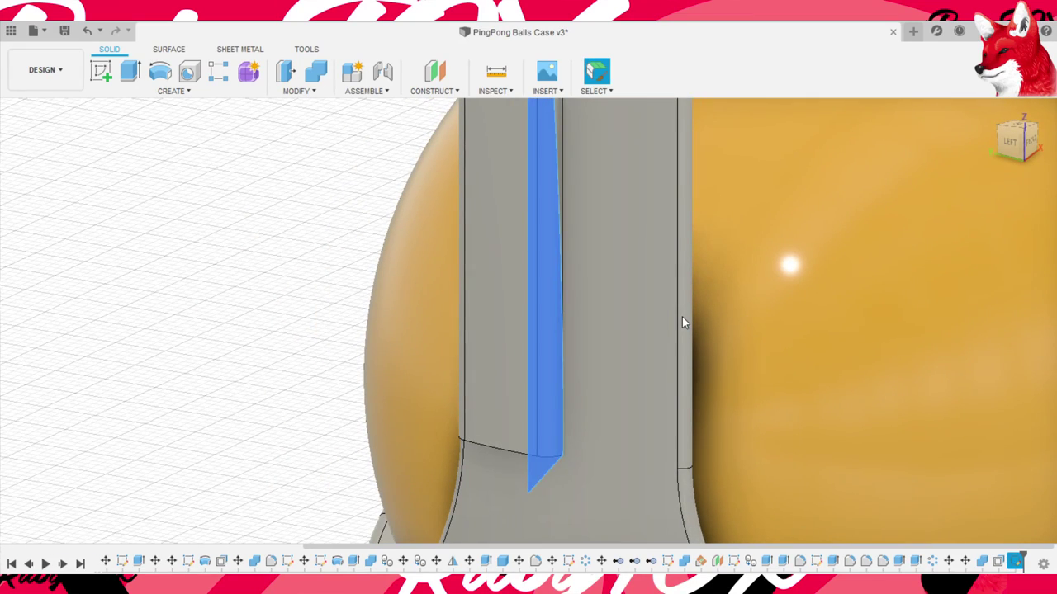
{"action": "key", "text": "e"}
{"action": "scroll", "coordinate": [690, 367], "scroll_direction": "down", "scroll_amount": 5}
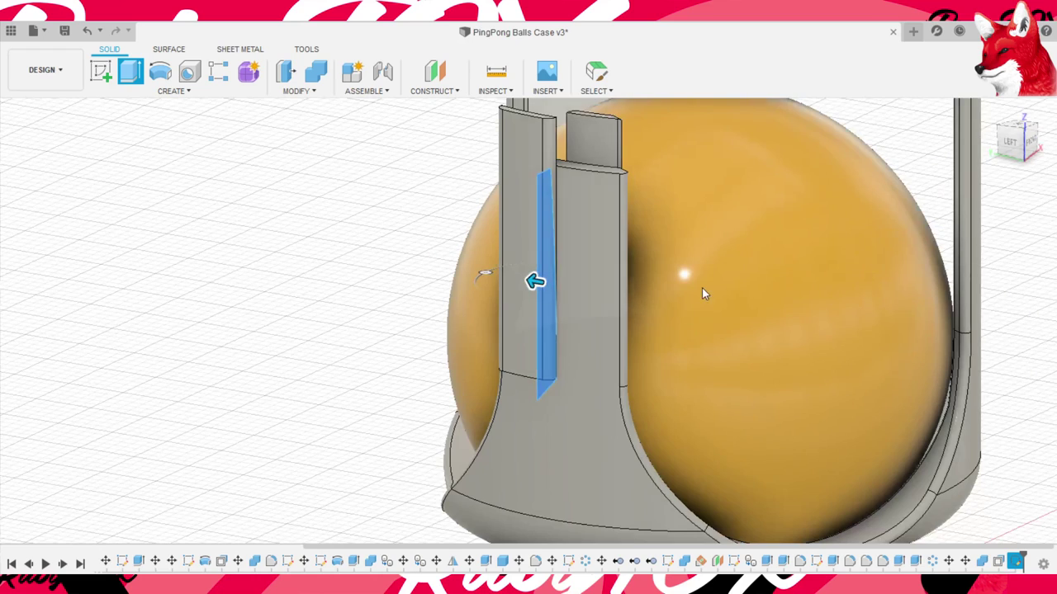
{"action": "type", "text": "4"}
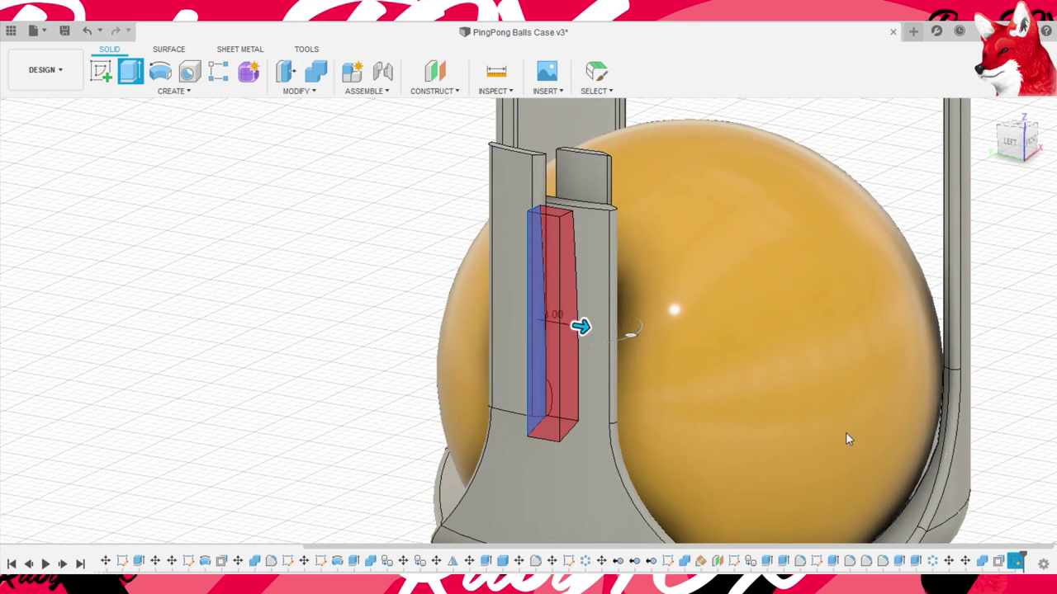
{"action": "key", "text": "Return"}
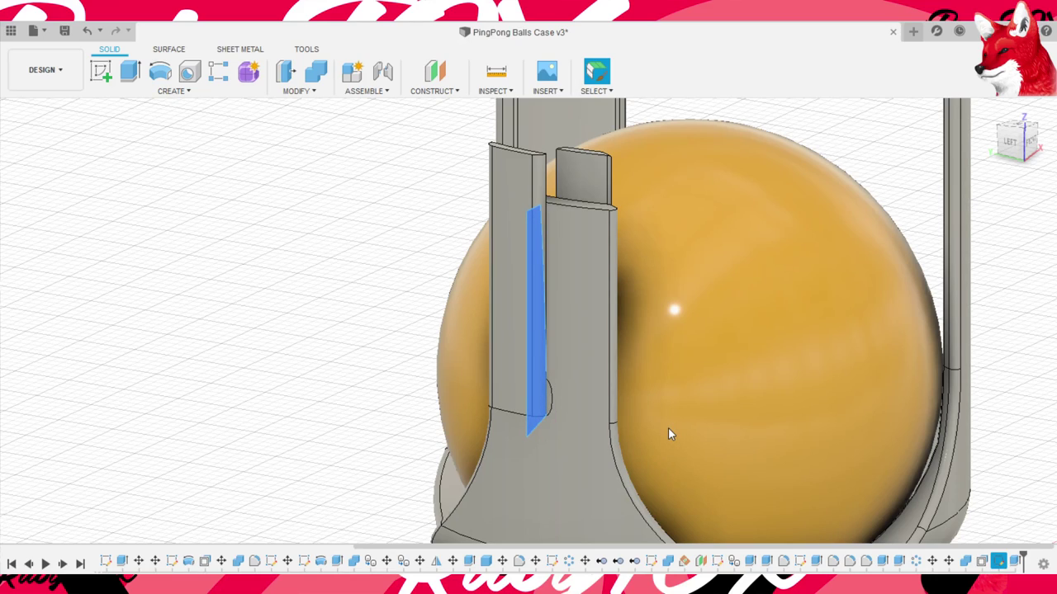
- Extrude the thin blue slot face 8 mm to the left, then undo and redo to compare
{"action": "key", "text": "e"}
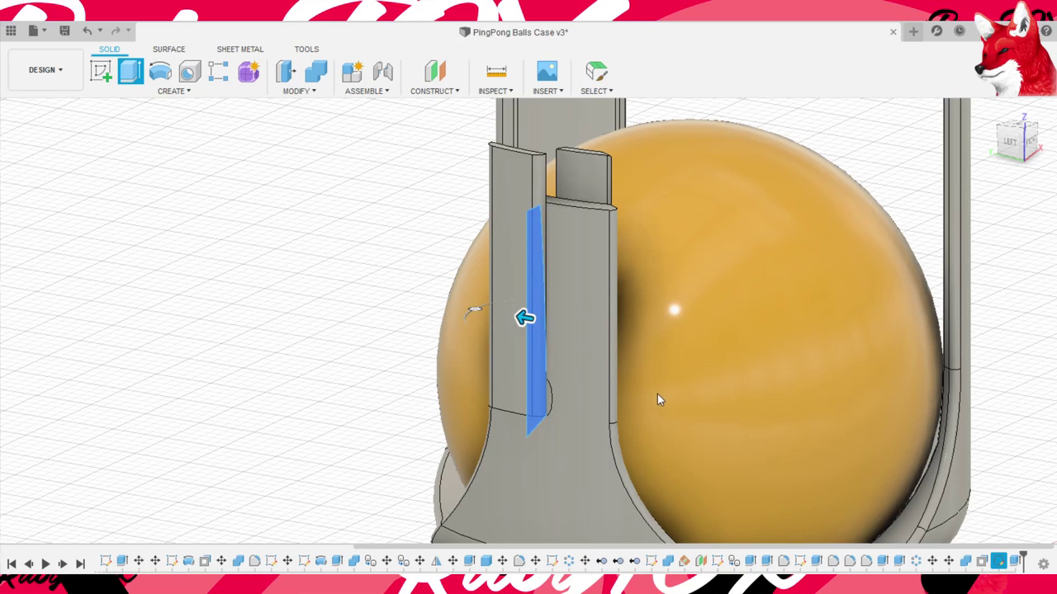
{"action": "left_click_drag", "start_coordinate": [526, 317], "coordinate": [438, 303]}
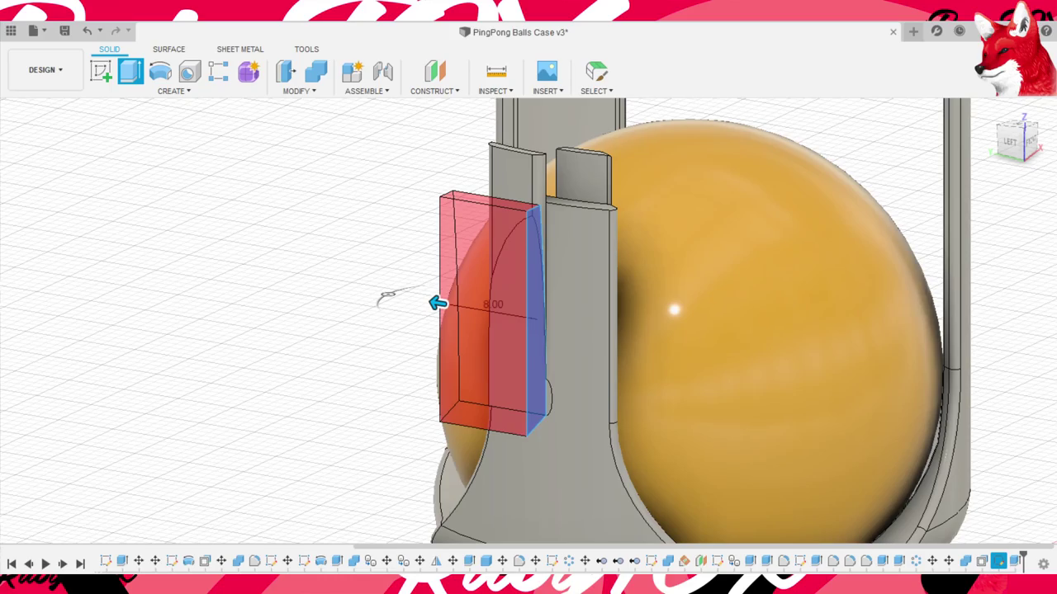
{"action": "key", "text": "Return"}
{"action": "mouse_move", "coordinate": [472, 349]}
{"action": "middle_mouse_down", "text": "shift"}
{"action": "mouse_move", "coordinate": [527, 333]}
{"action": "mouse_move", "coordinate": [472, 349]}
{"action": "middle_mouse_up", "text": "shift"}
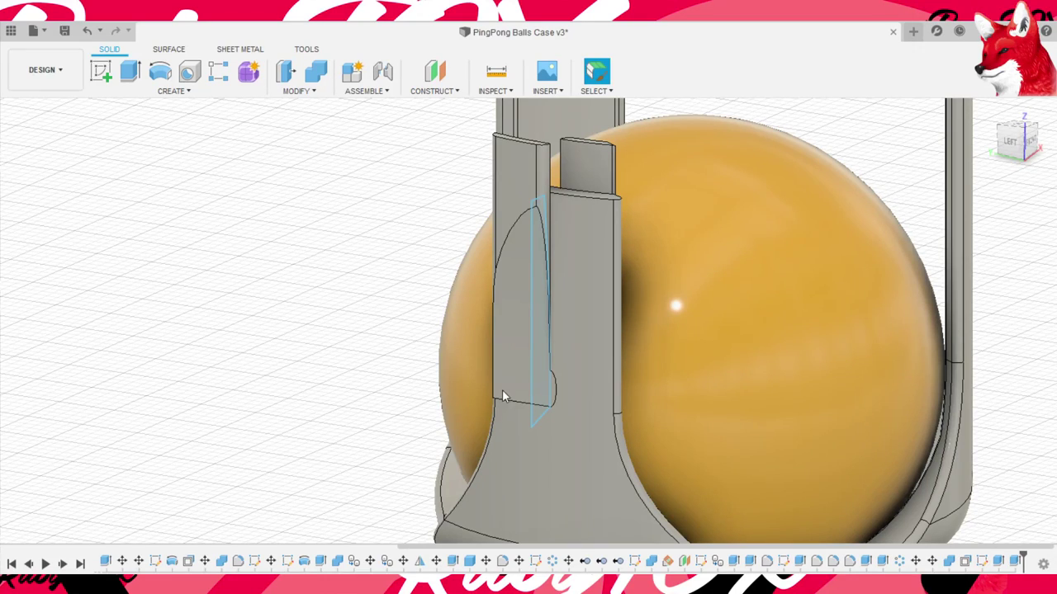
{"action": "key", "text": "ctrl+z"}
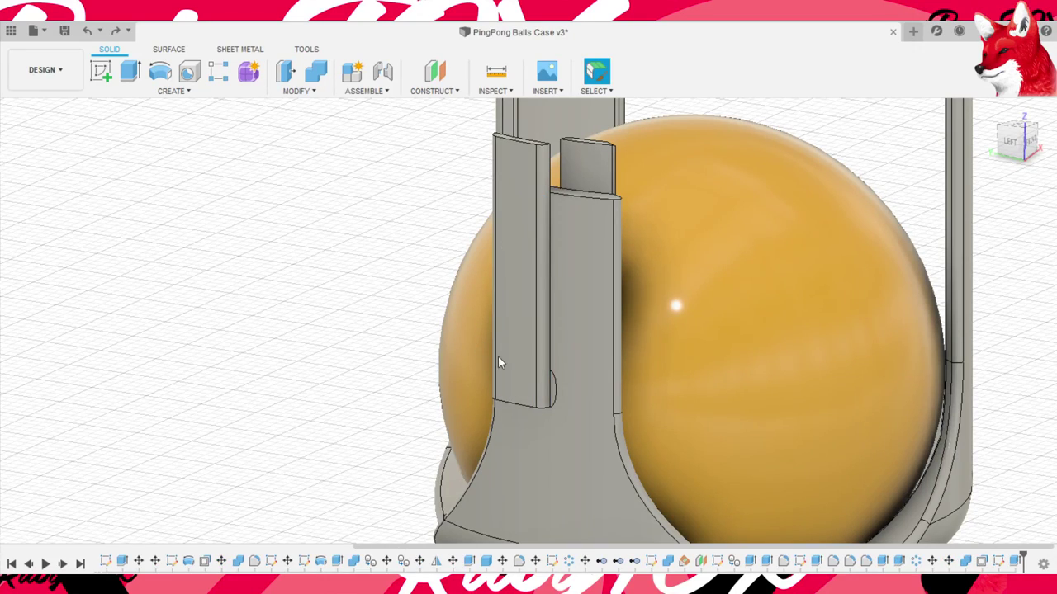
{"action": "key", "text": "ctrl+y"}
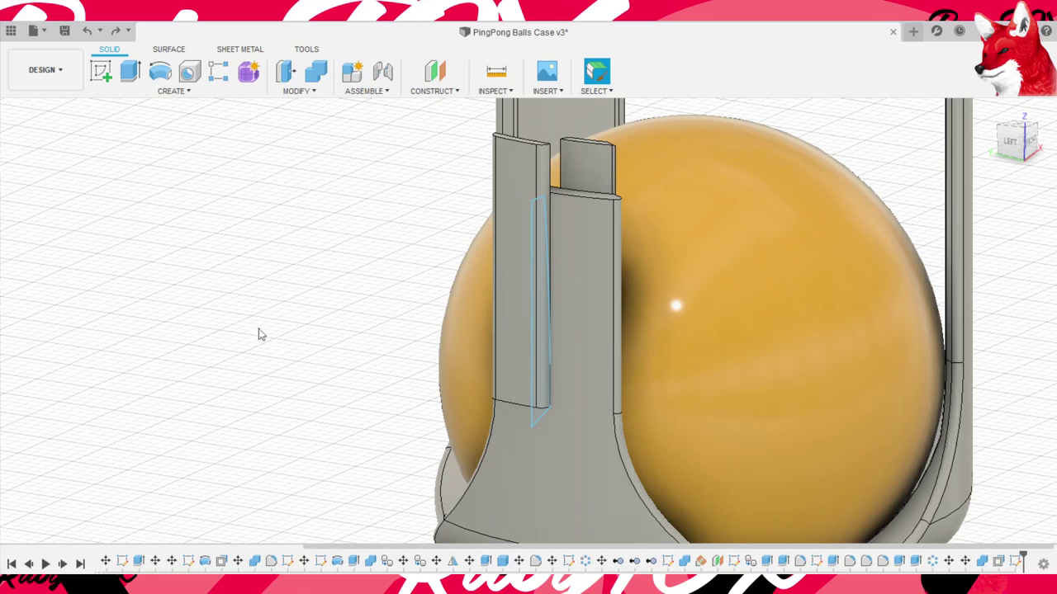
- Start a sweep along the slot profile and orbit around to preview it
{"action": "left_click", "coordinate": [208, 108]}
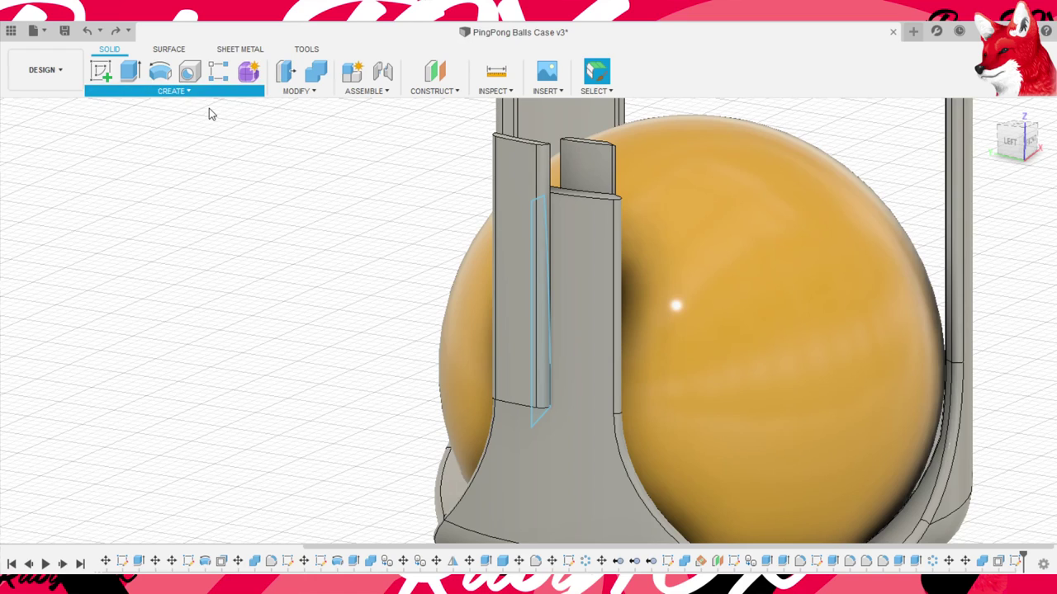
{"action": "left_click", "coordinate": [175, 230]}
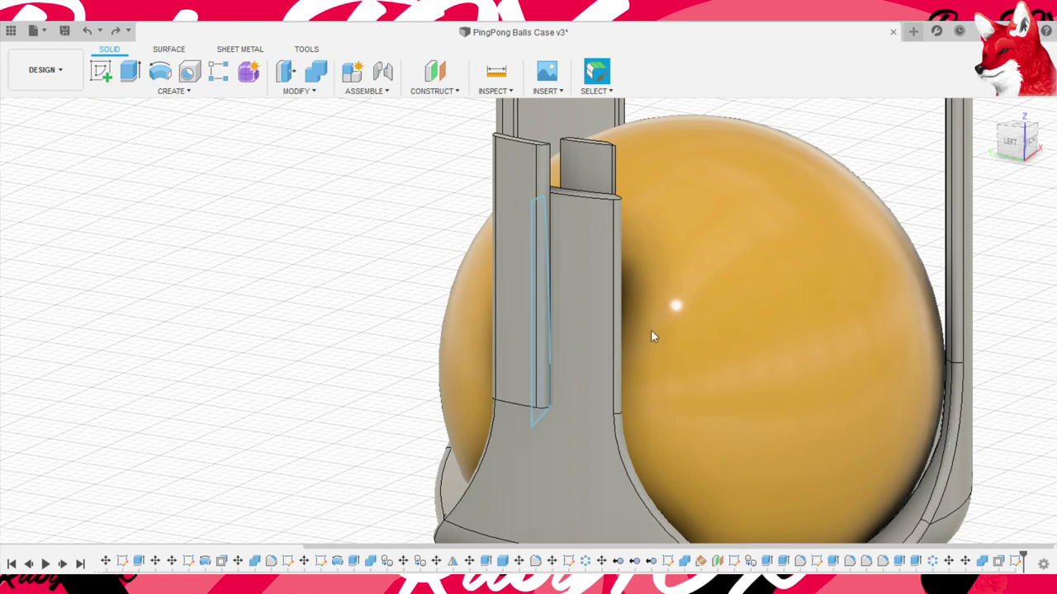
{"action": "middle_click_drag", "start_coordinate": [531, 310], "coordinate": [665, 313], "text": "shift"}
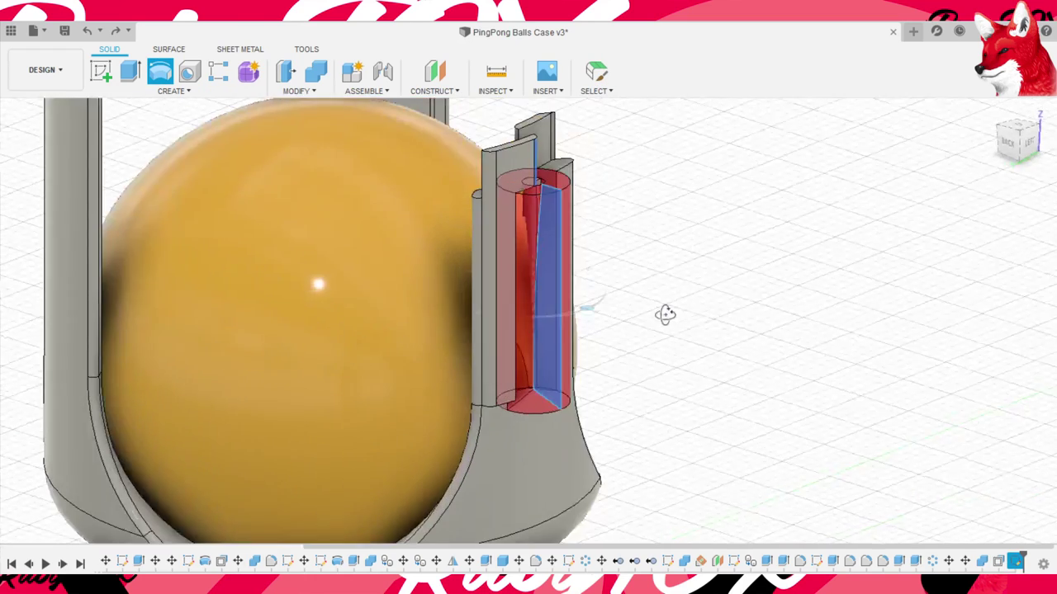
{"action": "scroll", "coordinate": [633, 302], "scroll_direction": "down", "scroll_amount": 3}
{"action": "mouse_move", "coordinate": [561, 371]}
{"action": "middle_mouse_down", "text": "shift"}
{"action": "mouse_move", "coordinate": [700, 330]}
{"action": "mouse_move", "coordinate": [677, 420]}
{"action": "mouse_move", "coordinate": [705, 323]}
{"action": "mouse_move", "coordinate": [983, 311]}
{"action": "middle_mouse_up", "text": "shift"}
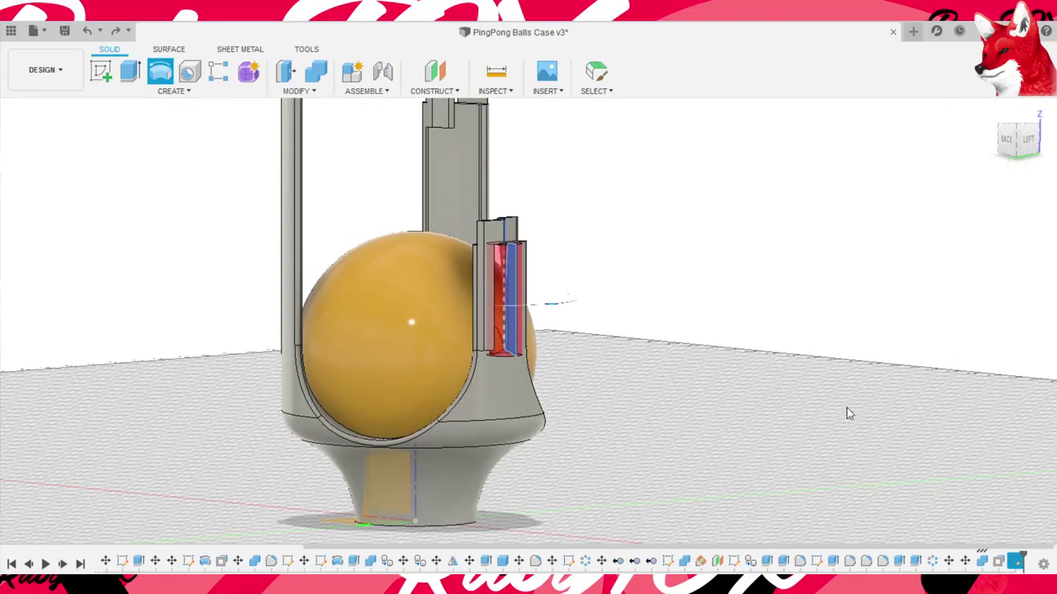
{"action": "mouse_move", "coordinate": [847, 413]}
{"action": "middle_mouse_down", "text": "shift"}
{"action": "mouse_move", "coordinate": [835, 366]}
{"action": "mouse_move", "coordinate": [797, 402]}
{"action": "mouse_move", "coordinate": [892, 317]}
{"action": "mouse_move", "coordinate": [667, 514]}
{"action": "mouse_move", "coordinate": [667, 492]}
{"action": "middle_mouse_up", "text": "shift"}
{"action": "scroll", "coordinate": [685, 503], "scroll_direction": "up", "scroll_amount": 2}
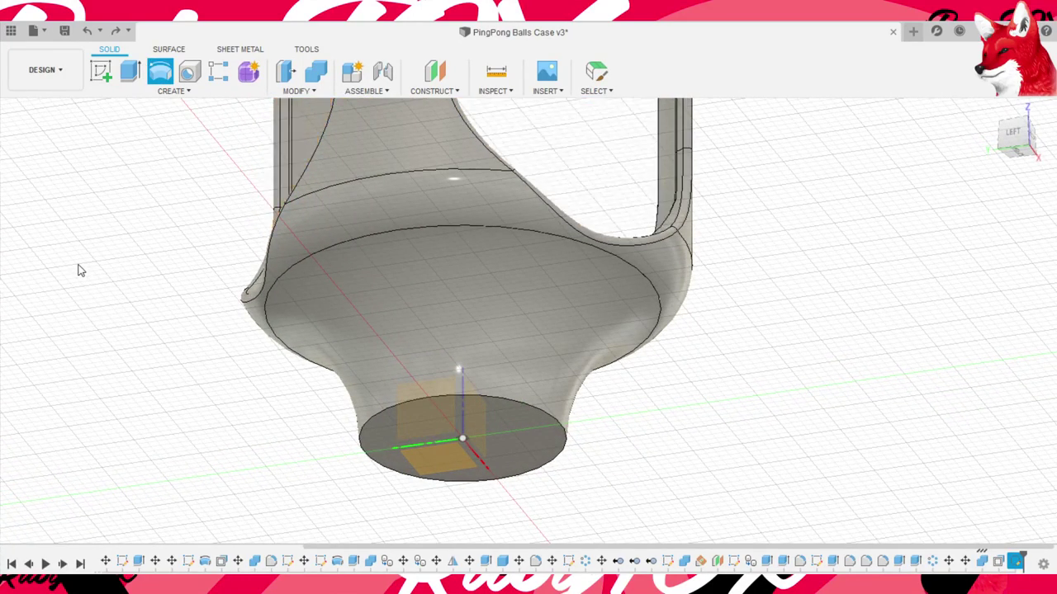
- Hide the orange balls, restore the tube, ring and funnel bodies, and confirm the sweep cut
{"action": "key", "text": "v"}
{"action": "key", "text": "v"}
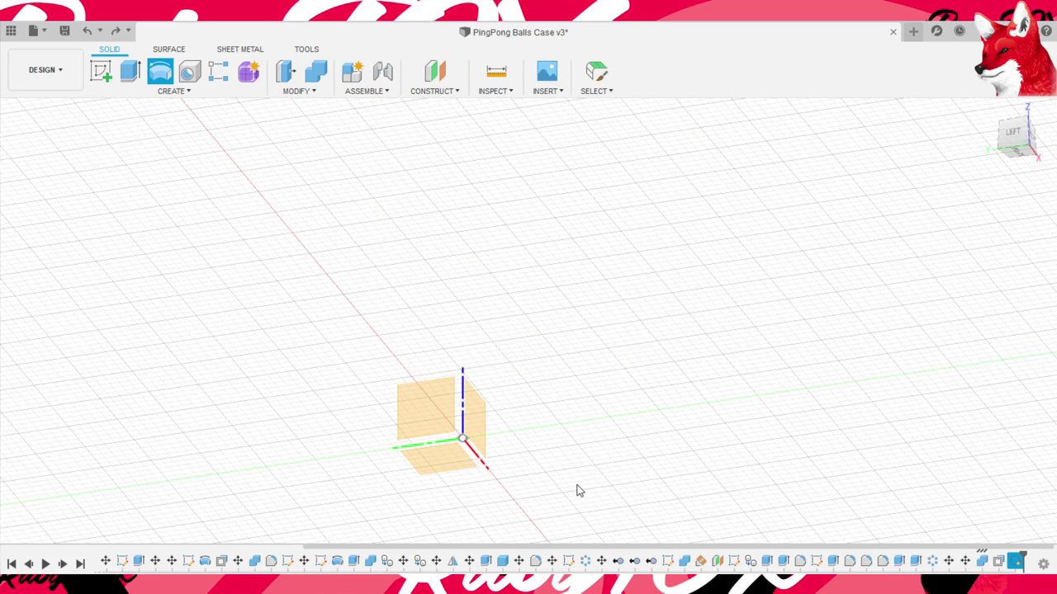
{"action": "key", "text": "ctrl+z"}
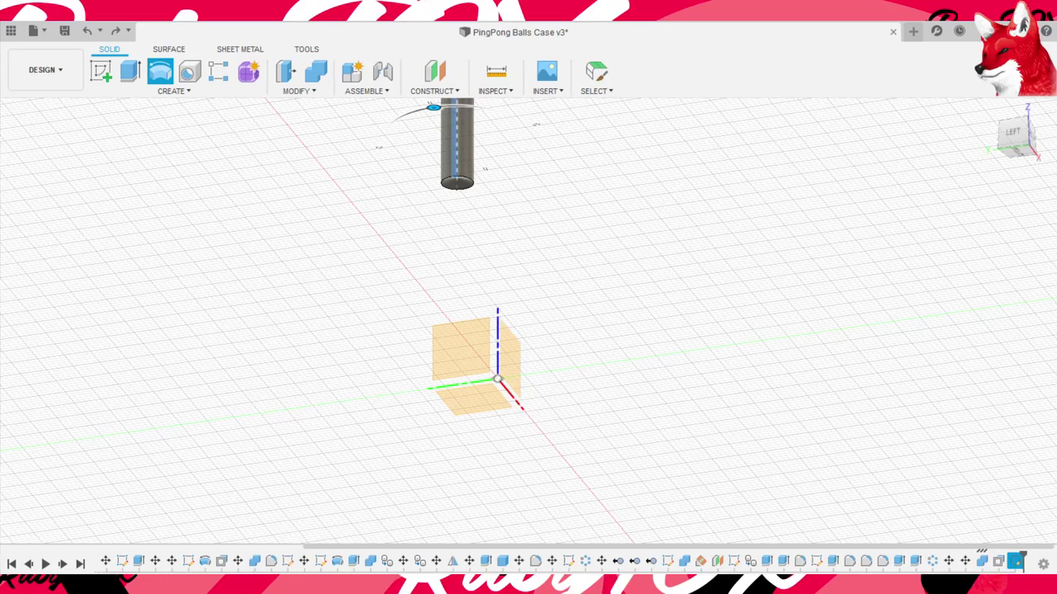
{"action": "key", "text": "ctrl+z"}
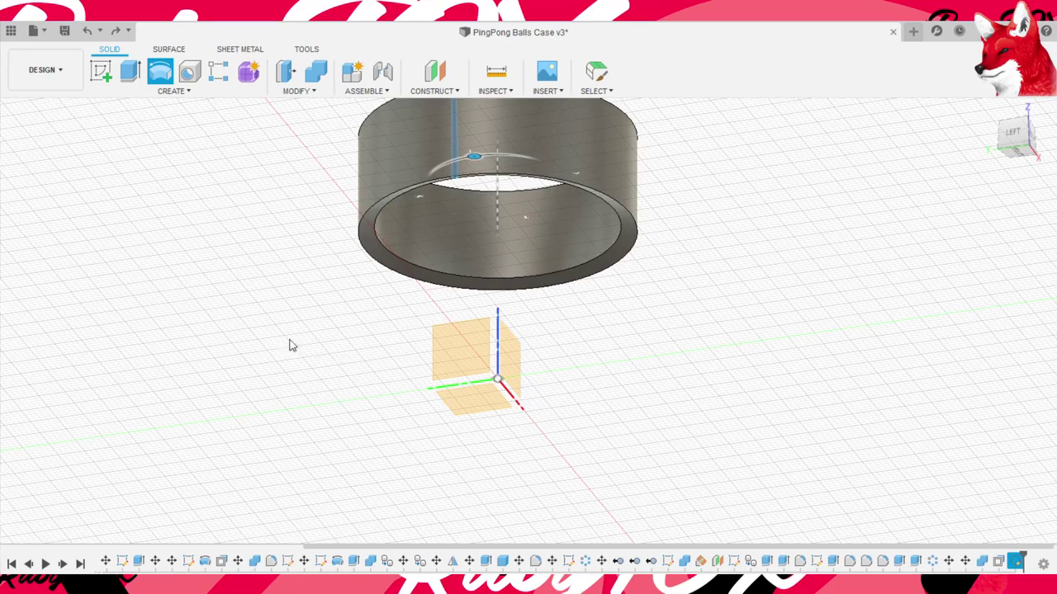
{"action": "key", "text": "ctrl+z"}
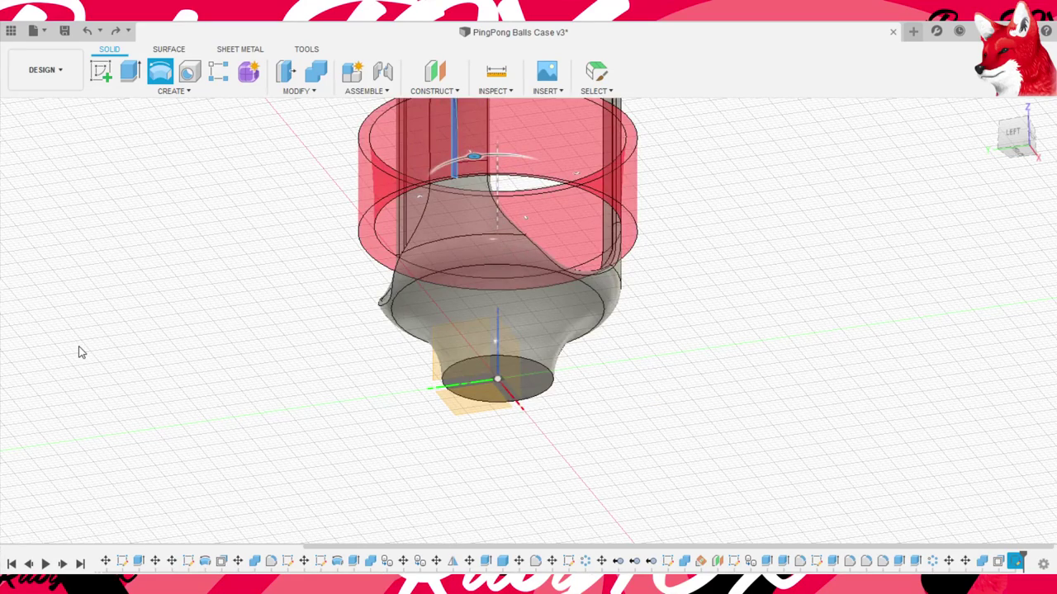
{"action": "mouse_move", "coordinate": [463, 281]}
{"action": "middle_mouse_down", "text": "shift"}
{"action": "mouse_move", "coordinate": [551, 279]}
{"action": "mouse_move", "coordinate": [513, 366]}
{"action": "mouse_move", "coordinate": [329, 426]}
{"action": "mouse_move", "coordinate": [294, 410]}
{"action": "mouse_move", "coordinate": [323, 368]}
{"action": "mouse_move", "coordinate": [349, 371]}
{"action": "mouse_move", "coordinate": [297, 368]}
{"action": "mouse_move", "coordinate": [286, 384]}
{"action": "mouse_move", "coordinate": [345, 381]}
{"action": "middle_mouse_up", "text": "shift"}
{"action": "key", "text": "Return"}
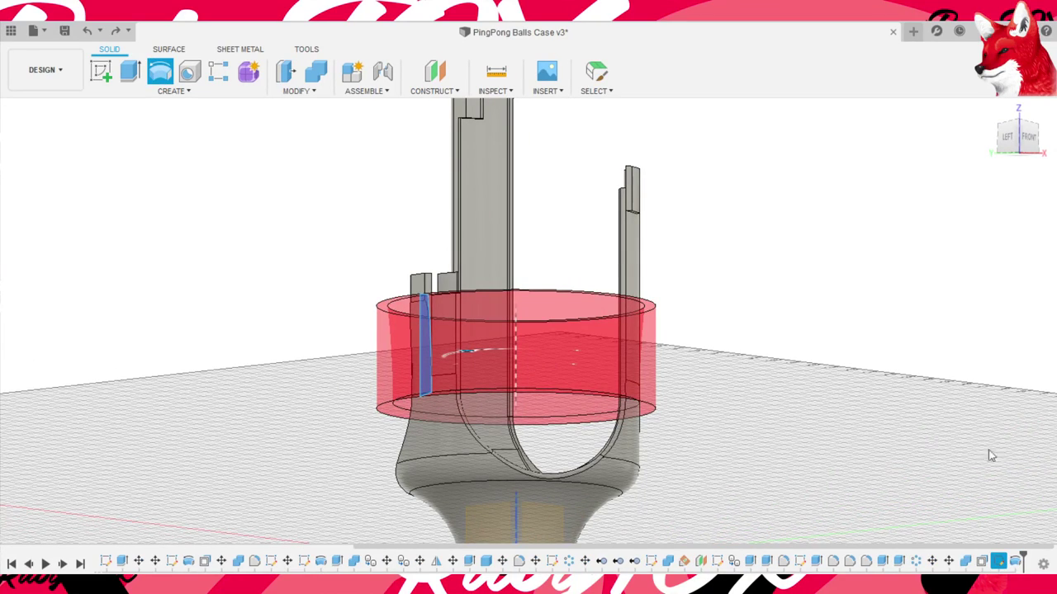
{"action": "scroll", "coordinate": [556, 430], "scroll_direction": "up", "scroll_amount": 5}
{"action": "mouse_move", "coordinate": [556, 430]}
{"action": "middle_mouse_down", "text": "shift"}
{"action": "mouse_move", "coordinate": [636, 460]}
{"action": "mouse_move", "coordinate": [564, 463]}
{"action": "mouse_move", "coordinate": [652, 445]}
{"action": "mouse_move", "coordinate": [672, 462]}
{"action": "mouse_move", "coordinate": [652, 468]}
{"action": "mouse_move", "coordinate": [732, 439]}
{"action": "mouse_move", "coordinate": [822, 434]}
{"action": "mouse_move", "coordinate": [866, 391]}
{"action": "mouse_move", "coordinate": [747, 473]}
{"action": "mouse_move", "coordinate": [751, 506]}
{"action": "mouse_move", "coordinate": [824, 508]}
{"action": "mouse_move", "coordinate": [572, 420]}
{"action": "mouse_move", "coordinate": [801, 443]}
{"action": "middle_mouse_up", "text": "shift"}
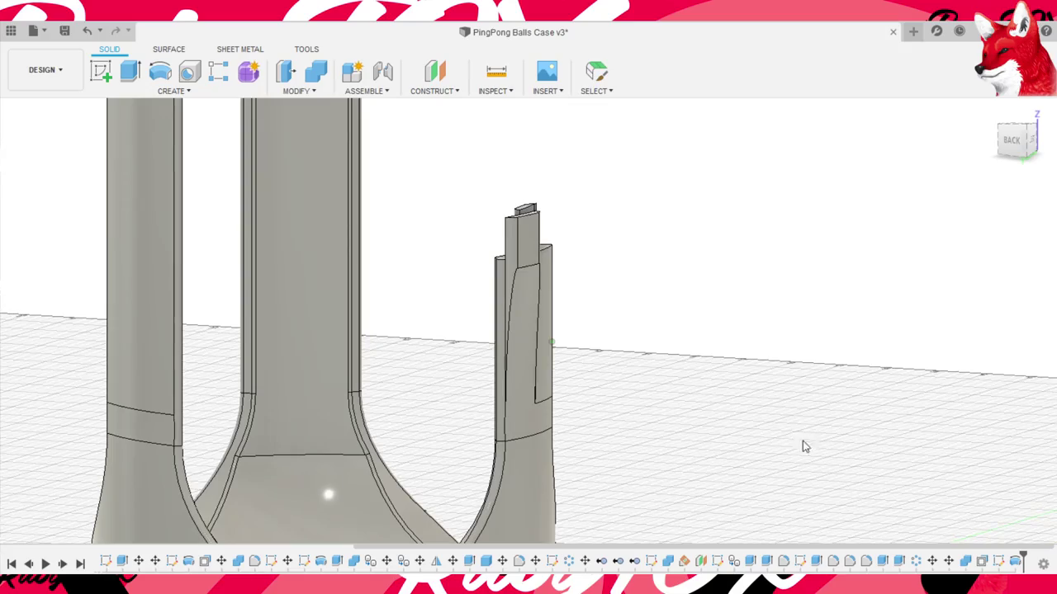
{"action": "mouse_move", "coordinate": [656, 330]}
{"action": "middle_mouse_down", "text": "shift"}
{"action": "mouse_move", "coordinate": [745, 401]}
{"action": "mouse_move", "coordinate": [632, 406]}
{"action": "mouse_move", "coordinate": [778, 413]}
{"action": "mouse_move", "coordinate": [729, 437]}
{"action": "mouse_move", "coordinate": [536, 413]}
{"action": "mouse_move", "coordinate": [589, 429]}
{"action": "middle_mouse_up", "text": "shift"}
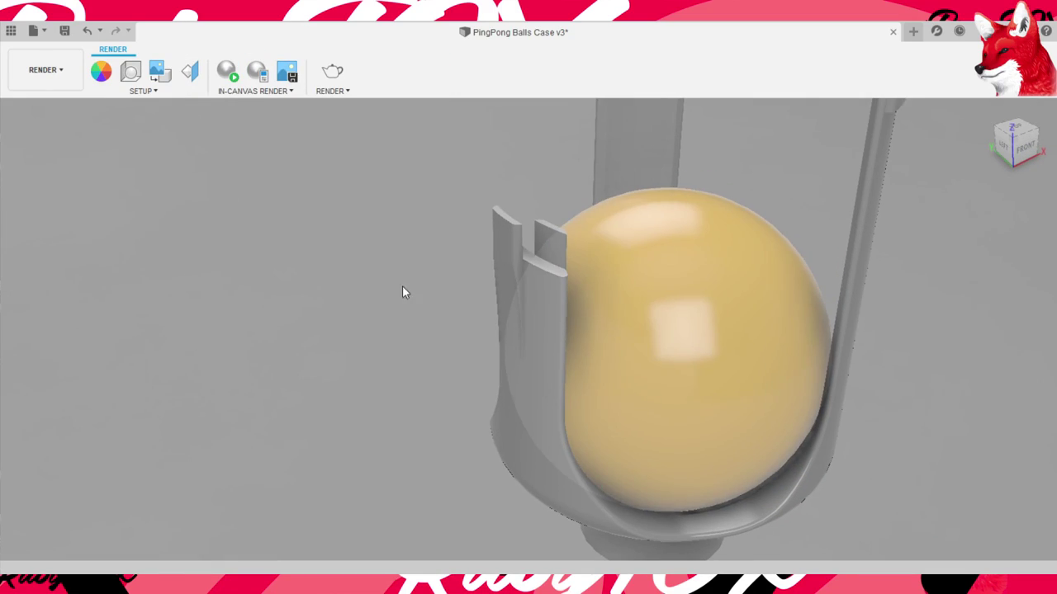
- Run an in-canvas render preview of the case and recentre it in the view
{"action": "left_click", "coordinate": [227, 71]}
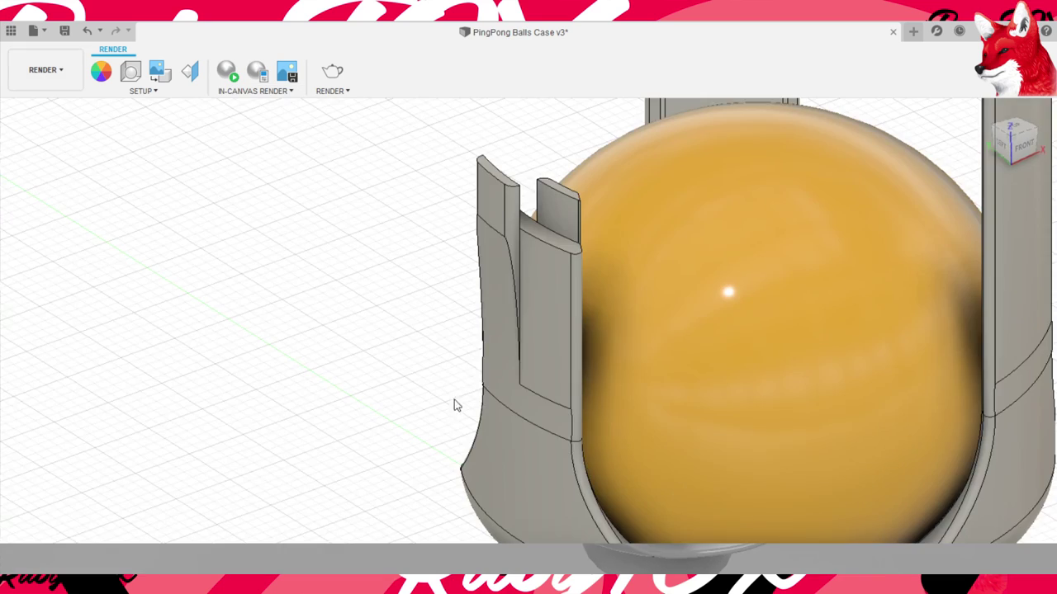
{"action": "middle_click_drag", "start_coordinate": [453, 417], "coordinate": [342, 421]}
{"action": "scroll", "coordinate": [492, 401], "scroll_direction": "down", "scroll_amount": 3}
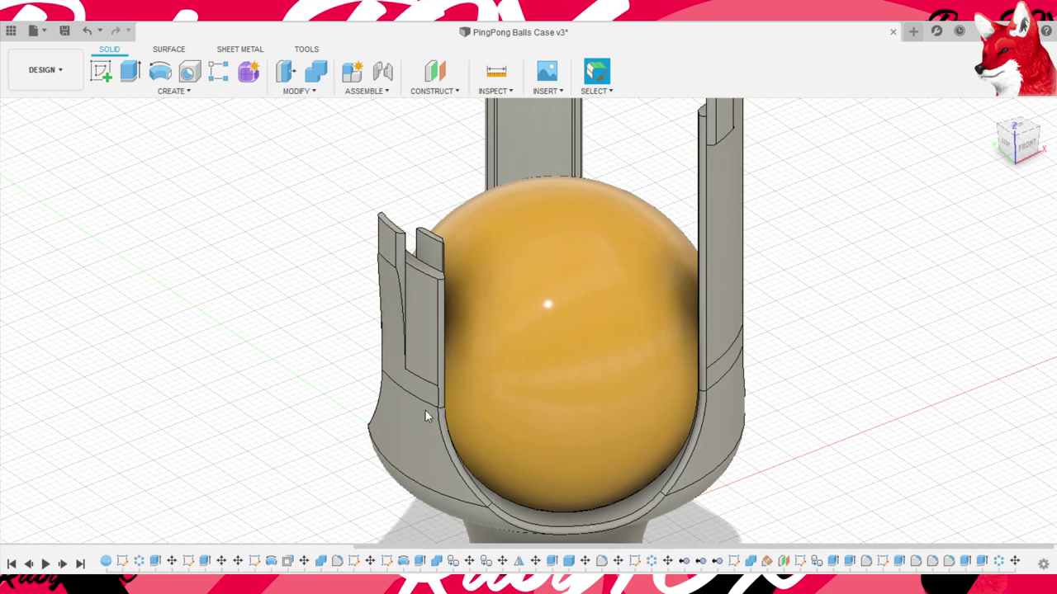
- Hide the ball body
{"action": "mouse_move", "coordinate": [349, 404]}
{"action": "middle_mouse_down", "text": "shift"}
{"action": "mouse_move", "coordinate": [637, 393]}
{"action": "mouse_move", "coordinate": [580, 385]}
{"action": "mouse_move", "coordinate": [566, 349]}
{"action": "mouse_move", "coordinate": [513, 389]}
{"action": "mouse_move", "coordinate": [478, 383]}
{"action": "mouse_move", "coordinate": [367, 433]}
{"action": "mouse_move", "coordinate": [368, 421]}
{"action": "middle_mouse_up", "text": "shift"}
{"action": "key", "text": "v"}
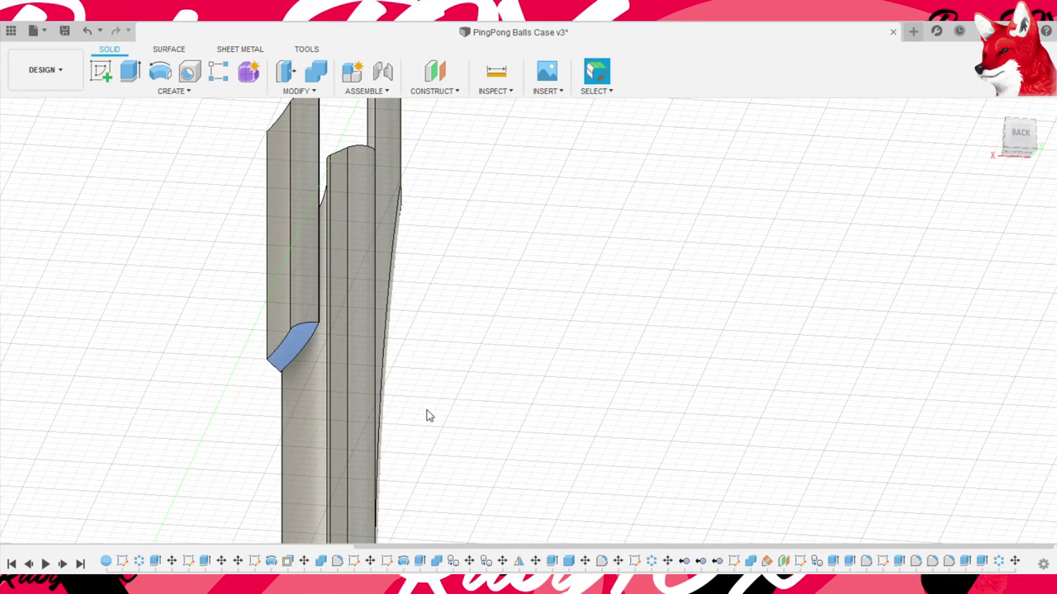
{"action": "scroll", "coordinate": [429, 409], "scroll_direction": "down", "scroll_amount": 1}
- Press-pull the chamfer face 10 mm down the side wall and confirm it
{"action": "key", "text": "q"}
{"action": "scroll", "coordinate": [426, 411], "scroll_direction": "down", "scroll_amount": 2}
{"action": "middle_click_drag", "start_coordinate": [405, 413], "coordinate": [376, 366]}
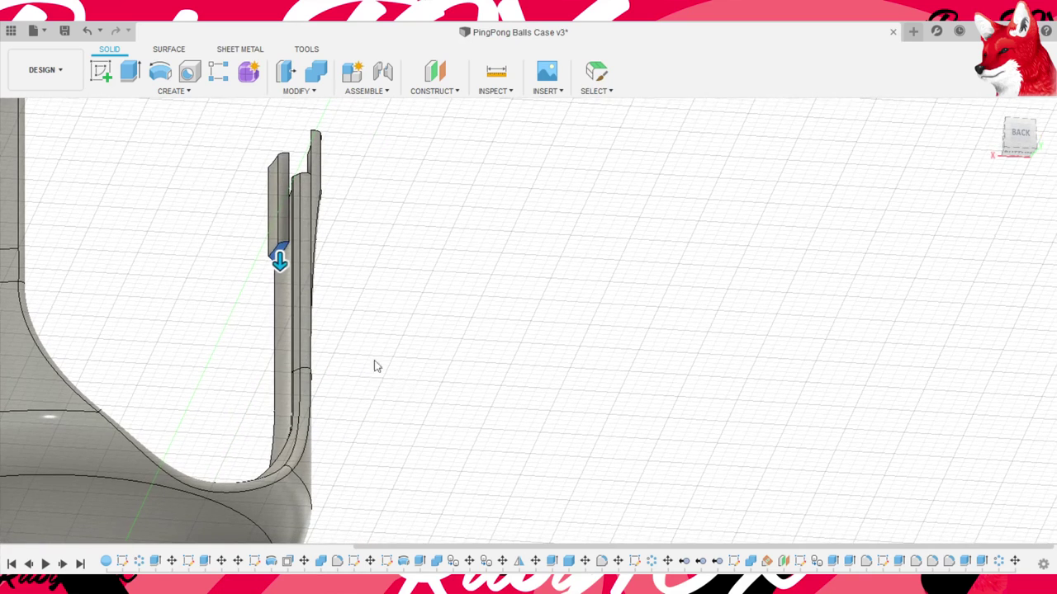
{"action": "left_click_drag", "start_coordinate": [354, 331], "coordinate": [366, 471]}
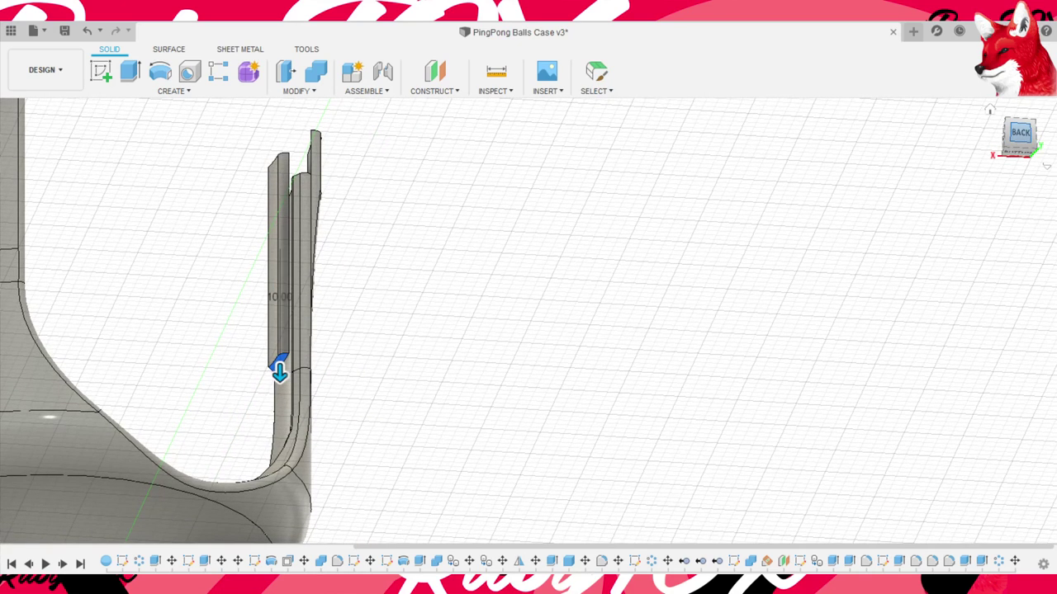
{"action": "scroll", "coordinate": [446, 432], "scroll_direction": "up", "scroll_amount": 2}
{"action": "scroll", "coordinate": [460, 318], "scroll_direction": "up", "scroll_amount": 2}
{"action": "middle_click_drag", "start_coordinate": [424, 267], "coordinate": [444, 305]}
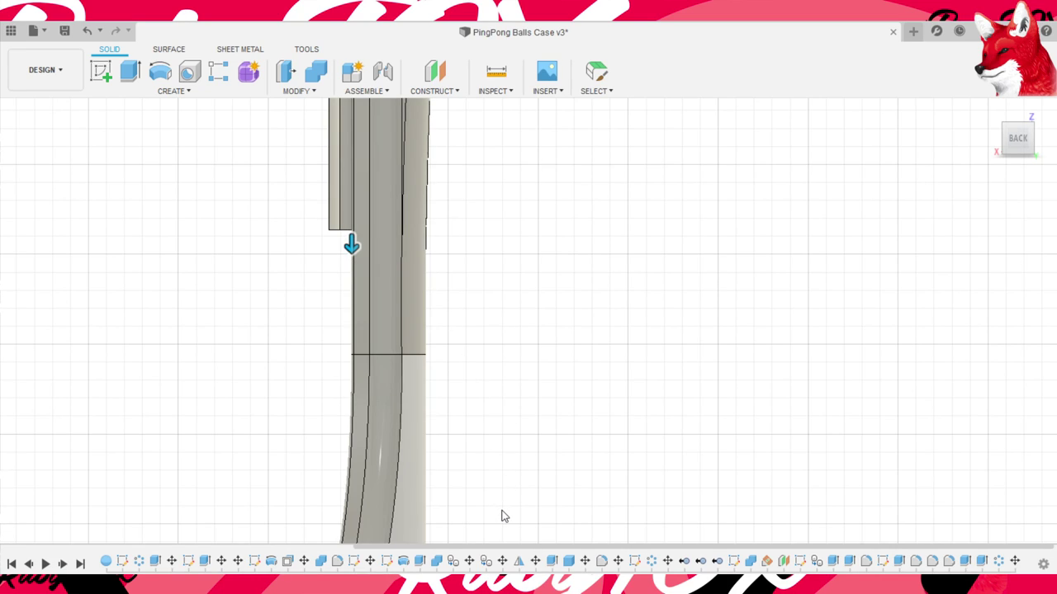
{"action": "key", "text": "Escape"}
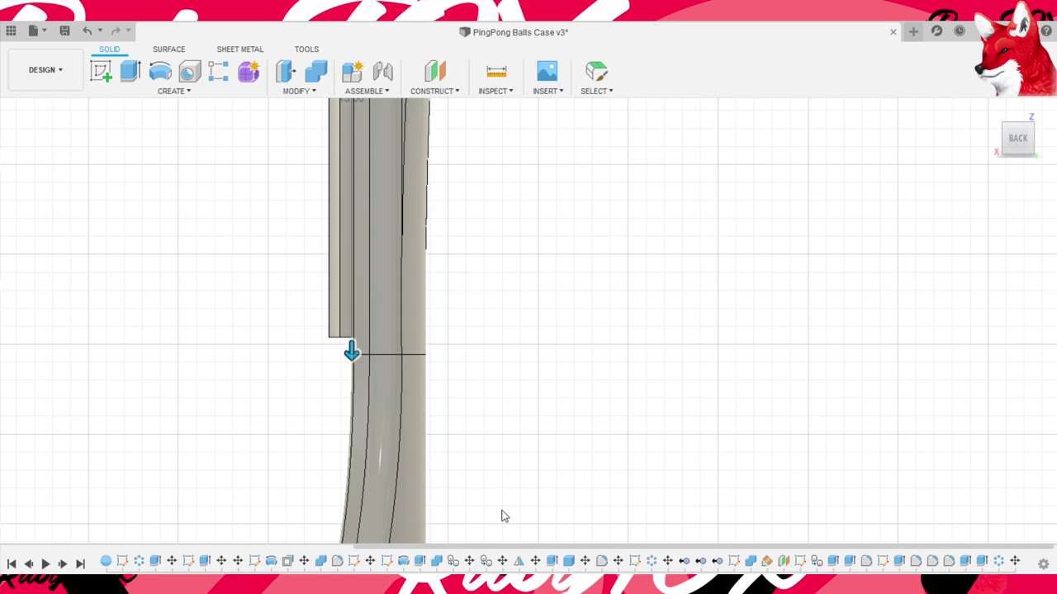
{"action": "key", "text": "Escape"}
- Zoom out and shift the view to frame the whole part
{"action": "scroll", "coordinate": [649, 369], "scroll_direction": "down", "scroll_amount": 2}
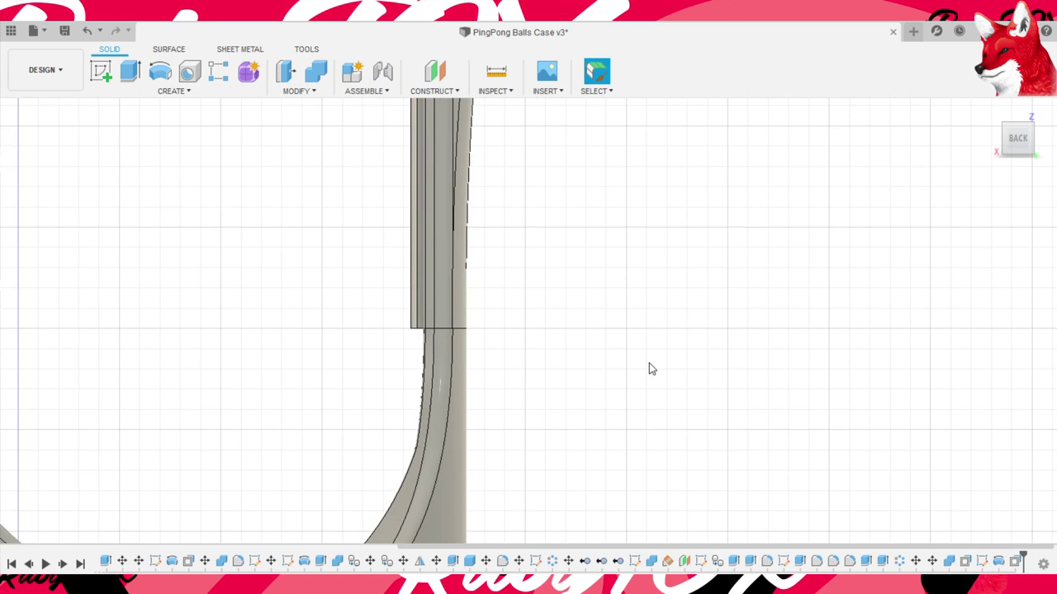
{"action": "scroll", "coordinate": [649, 369], "scroll_direction": "down", "scroll_amount": 2}
{"action": "scroll", "coordinate": [641, 278], "scroll_direction": "down", "scroll_amount": 2}
{"action": "scroll", "coordinate": [665, 280], "scroll_direction": "down", "scroll_amount": 2}
{"action": "scroll", "coordinate": [668, 290], "scroll_direction": "down", "scroll_amount": 1}
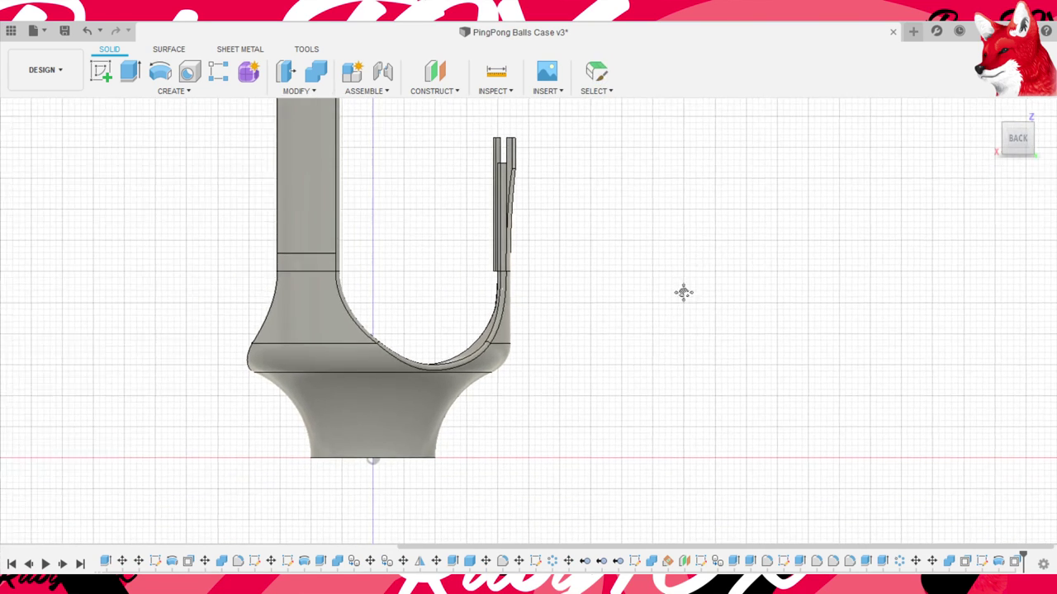
{"action": "middle_click_drag", "start_coordinate": [683, 292], "coordinate": [670, 367]}
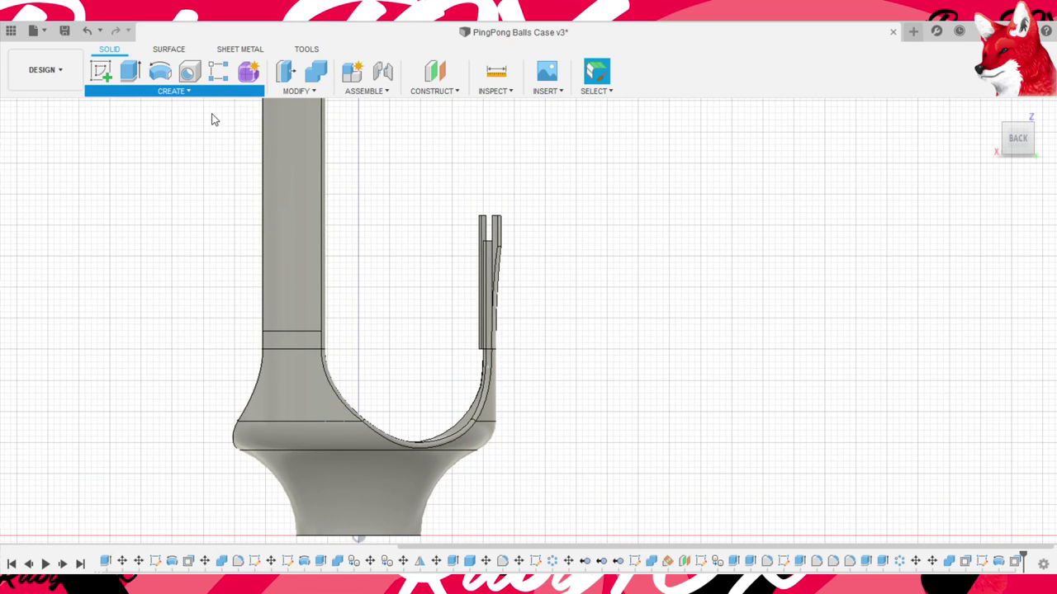
- Start a new sketch on the part's vertical centre plane and frame the right post
{"action": "left_click", "coordinate": [531, 417]}
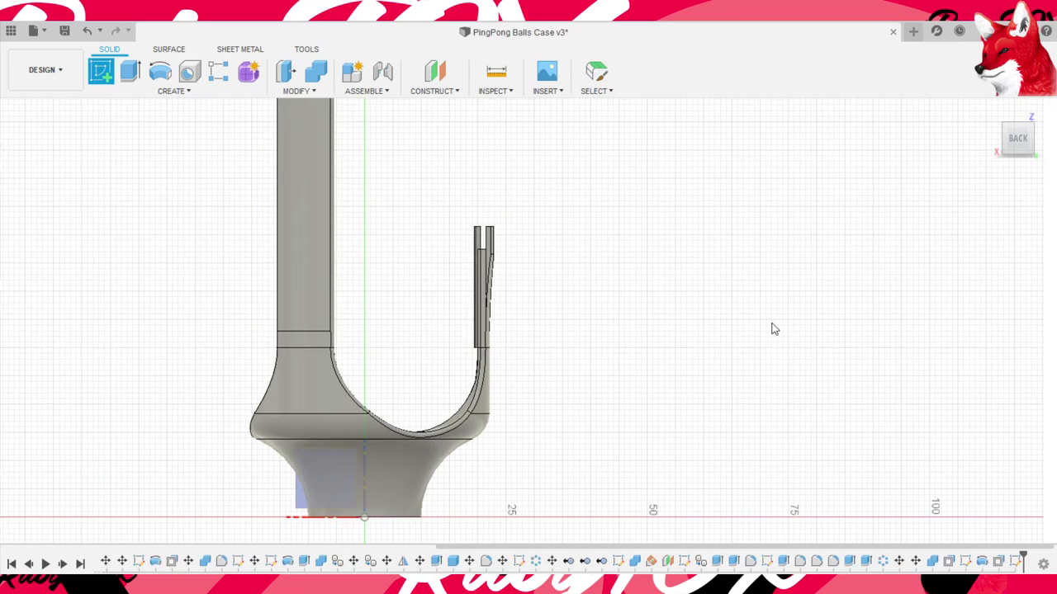
{"action": "middle_click_drag", "start_coordinate": [594, 338], "coordinate": [784, 201]}
{"action": "scroll", "coordinate": [674, 380], "scroll_direction": "up", "scroll_amount": 3}
{"action": "middle_click_drag", "start_coordinate": [674, 380], "coordinate": [652, 537]}
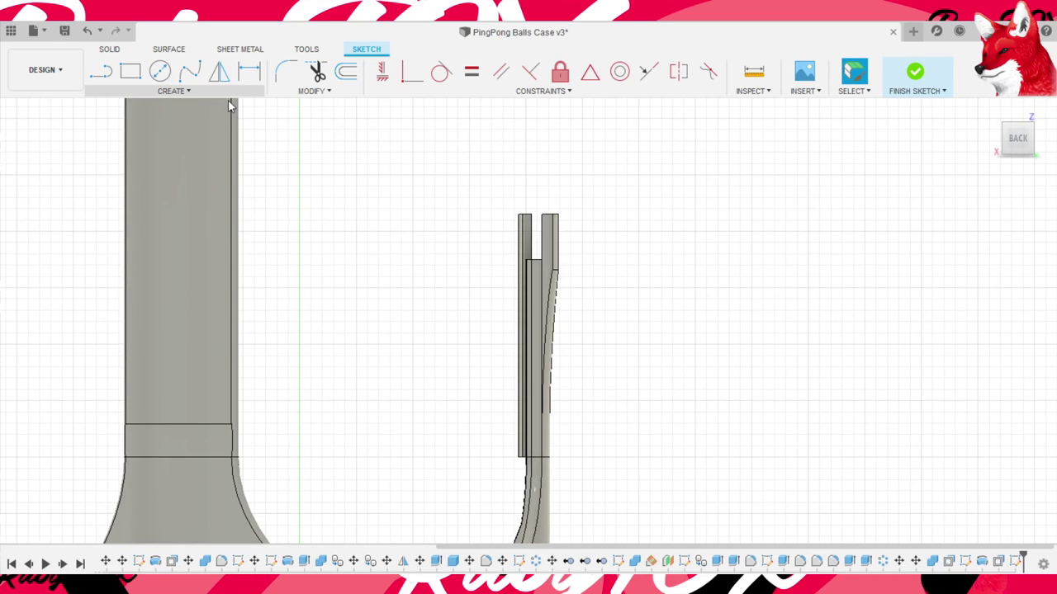
- Activate the spline tool and zoom in on the wall's lower curves
{"action": "key", "text": "s"}
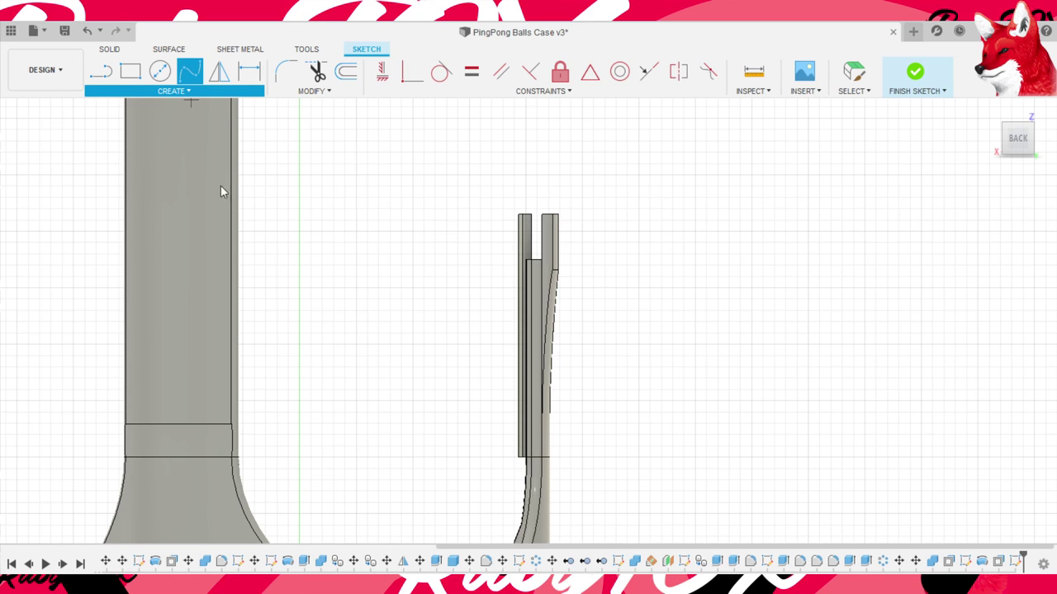
{"action": "middle_click_drag", "start_coordinate": [649, 540], "coordinate": [672, 433]}
{"action": "scroll", "coordinate": [673, 433], "scroll_direction": "up", "scroll_amount": 3}
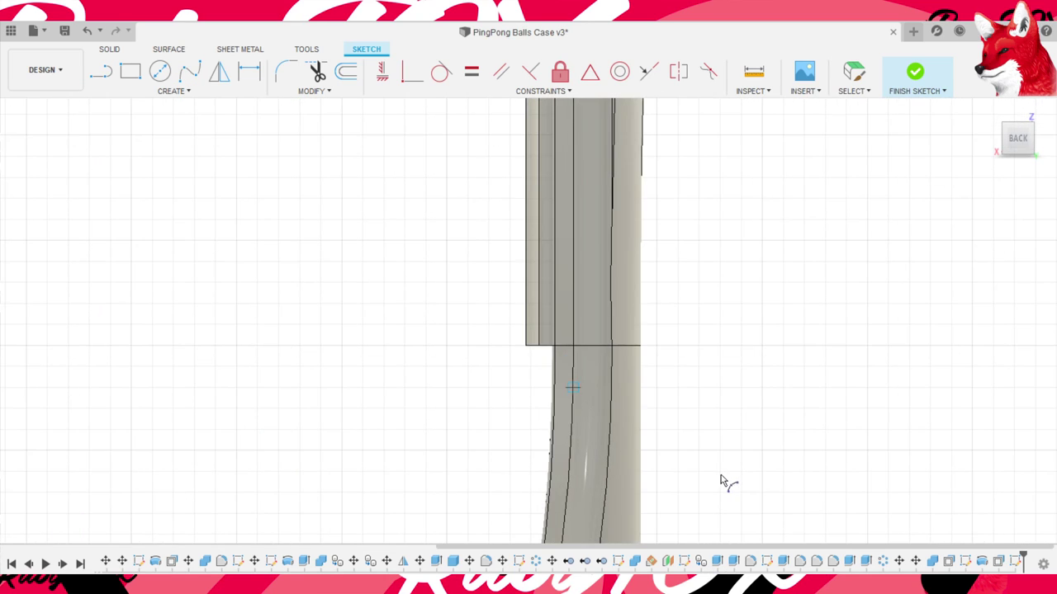
{"action": "scroll", "coordinate": [642, 447], "scroll_direction": "up", "scroll_amount": 2}
{"action": "scroll", "coordinate": [642, 448], "scroll_direction": "up", "scroll_amount": 2}
{"action": "scroll", "coordinate": [647, 439], "scroll_direction": "up", "scroll_amount": 2}
{"action": "scroll", "coordinate": [647, 439], "scroll_direction": "up", "scroll_amount": 2}
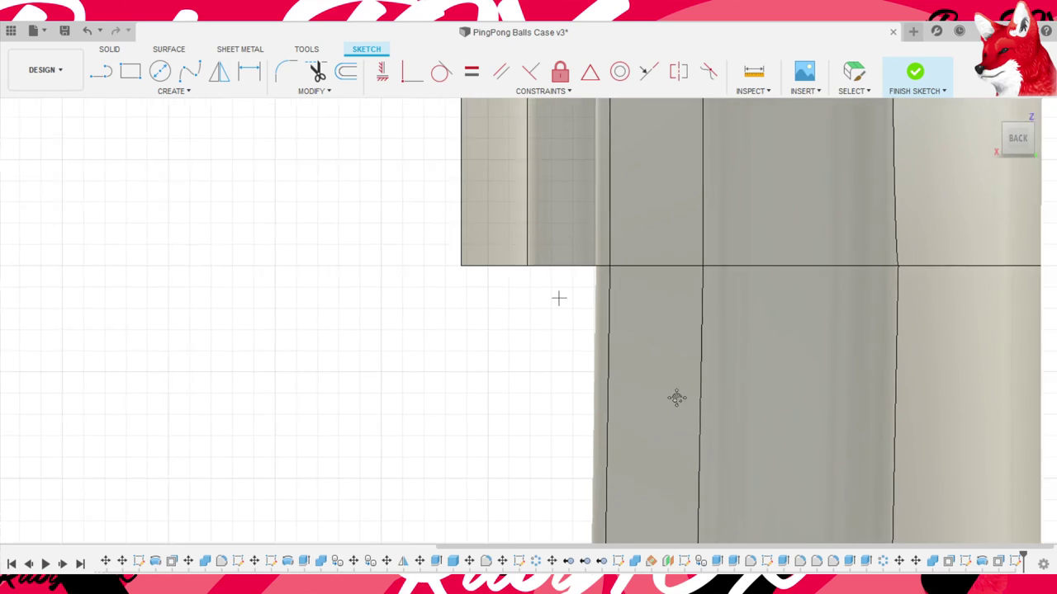
{"action": "scroll", "coordinate": [664, 421], "scroll_direction": "up", "scroll_amount": 2}
{"action": "scroll", "coordinate": [662, 433], "scroll_direction": "up", "scroll_amount": 2}
{"action": "scroll", "coordinate": [649, 446], "scroll_direction": "up", "scroll_amount": 2}
{"action": "mouse_move", "coordinate": [650, 452]}
{"action": "middle_mouse_down", "text": "shift"}
{"action": "mouse_move", "coordinate": [667, 448]}
{"action": "mouse_move", "coordinate": [627, 444]}
{"action": "mouse_move", "coordinate": [650, 450]}
{"action": "middle_mouse_up", "text": "shift"}
{"action": "scroll", "coordinate": [667, 446], "scroll_direction": "down", "scroll_amount": 1}
{"action": "scroll", "coordinate": [672, 444], "scroll_direction": "down", "scroll_amount": 2}
{"action": "scroll", "coordinate": [673, 444], "scroll_direction": "down", "scroll_amount": 2}
{"action": "scroll", "coordinate": [644, 444], "scroll_direction": "down", "scroll_amount": 2}
{"action": "middle_click_drag", "start_coordinate": [637, 448], "coordinate": [633, 447], "text": "shift"}
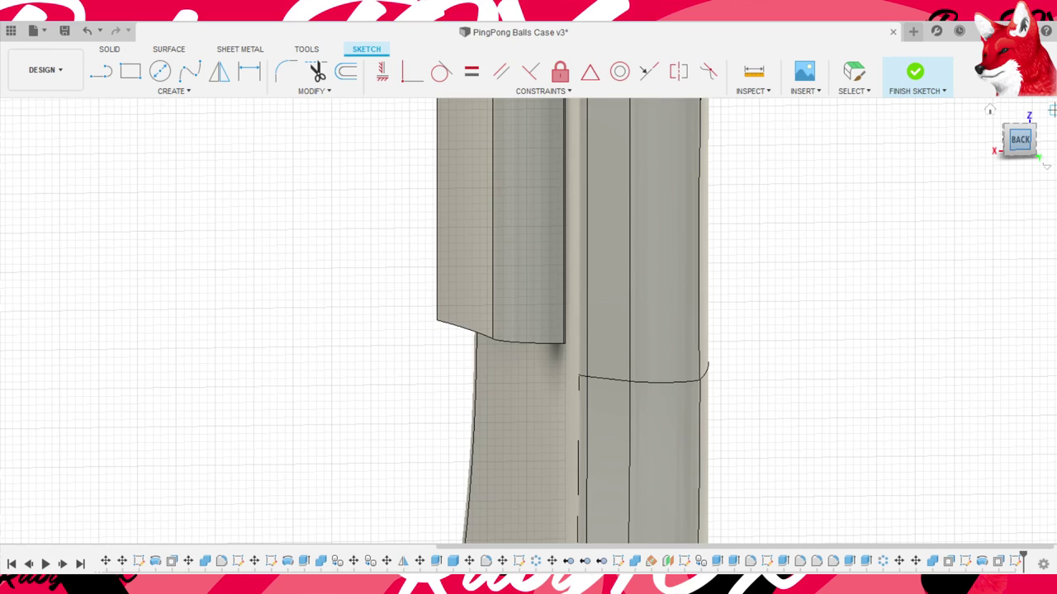
- Snap to the BACK view and zoom out to show the pink-hatched cross-section
{"action": "left_click", "coordinate": [1019, 139]}
{"action": "scroll", "coordinate": [750, 337], "scroll_direction": "down", "scroll_amount": 1}
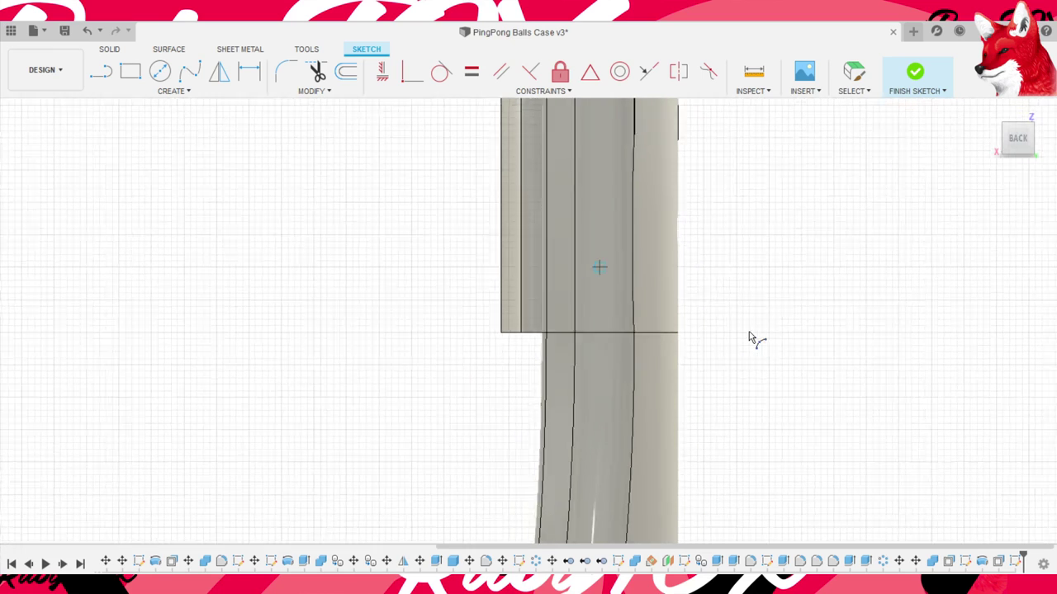
{"action": "scroll", "coordinate": [755, 338], "scroll_direction": "down", "scroll_amount": 2}
{"action": "scroll", "coordinate": [759, 358], "scroll_direction": "down", "scroll_amount": 3}
{"action": "scroll", "coordinate": [756, 355], "scroll_direction": "down", "scroll_amount": 2}
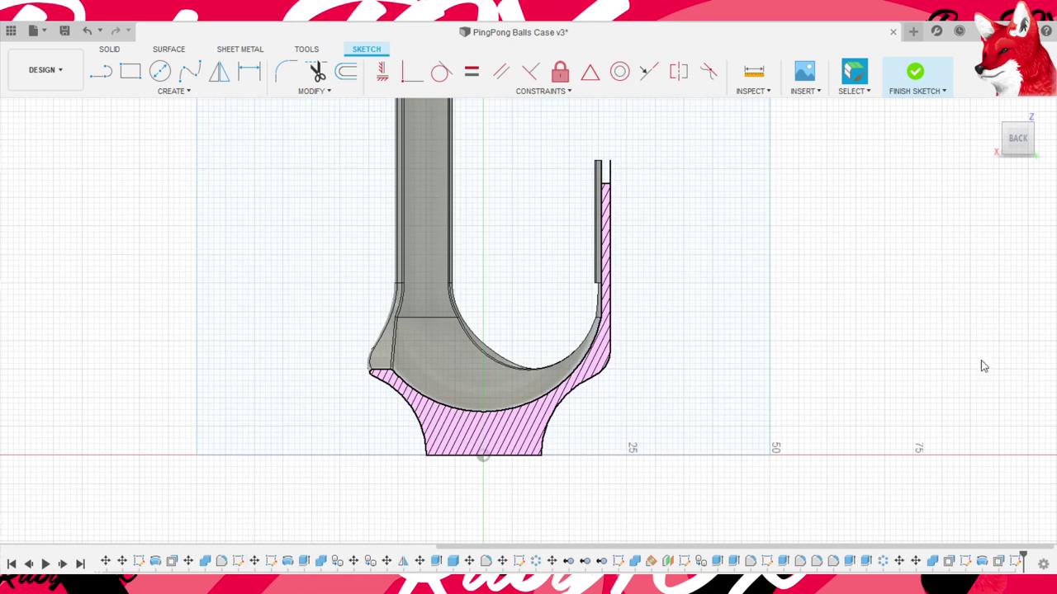
- Return to the back view and zoom and pan to frame the top of the hatched right wall
{"action": "scroll", "coordinate": [743, 359], "scroll_direction": "up", "scroll_amount": 1}
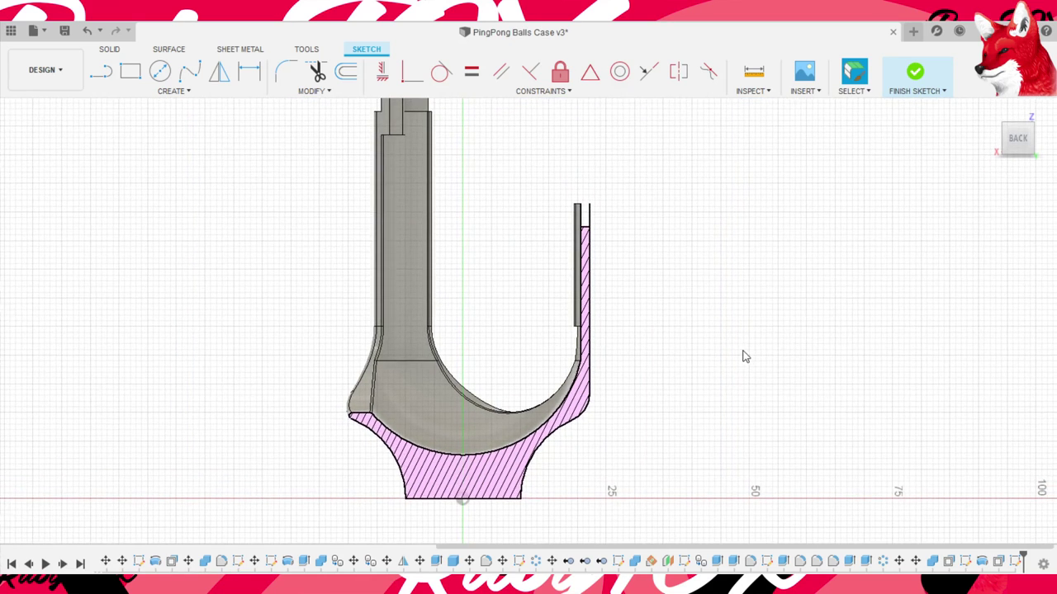
{"action": "scroll", "coordinate": [722, 385], "scroll_direction": "up", "scroll_amount": 5}
{"action": "middle_click_drag", "start_coordinate": [679, 418], "coordinate": [703, 420]}
{"action": "scroll", "coordinate": [702, 420], "scroll_direction": "down", "scroll_amount": 1}
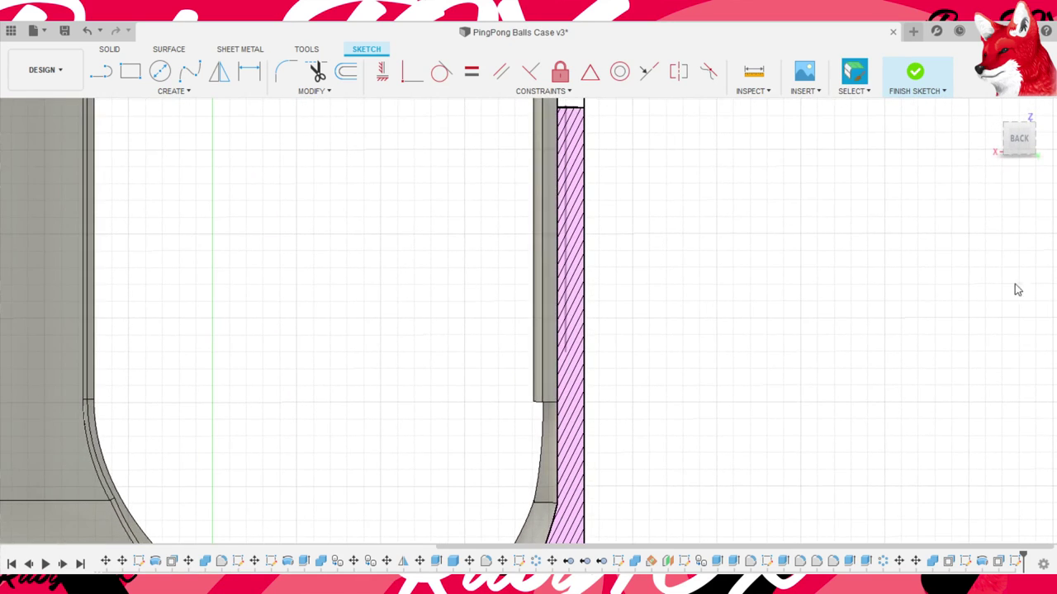
{"action": "left_click", "coordinate": [1019, 139]}
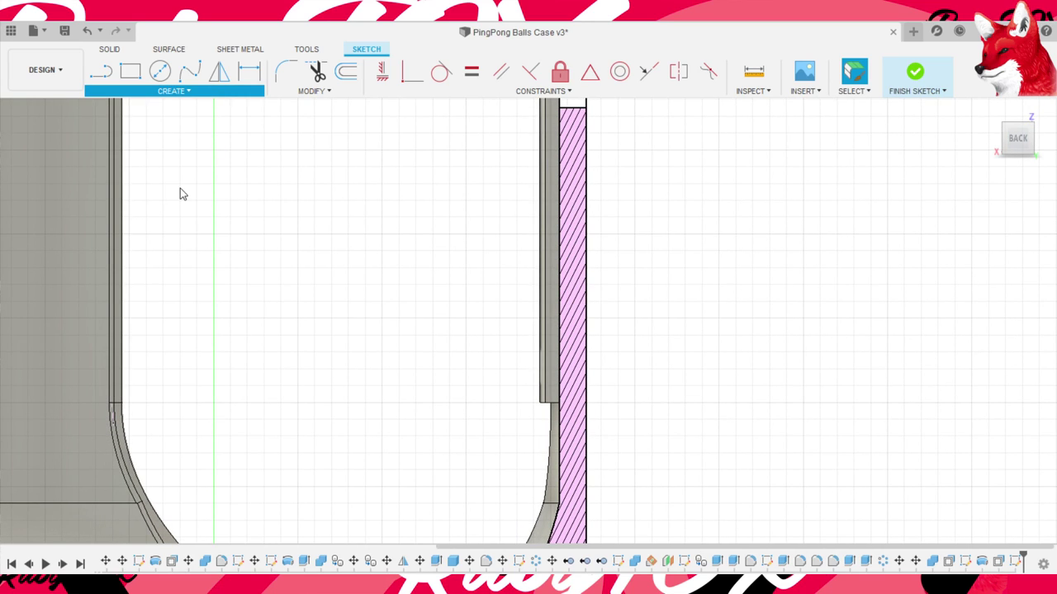
{"action": "scroll", "coordinate": [608, 477], "scroll_direction": "up", "scroll_amount": 3}
{"action": "scroll", "coordinate": [609, 477], "scroll_direction": "up", "scroll_amount": 2}
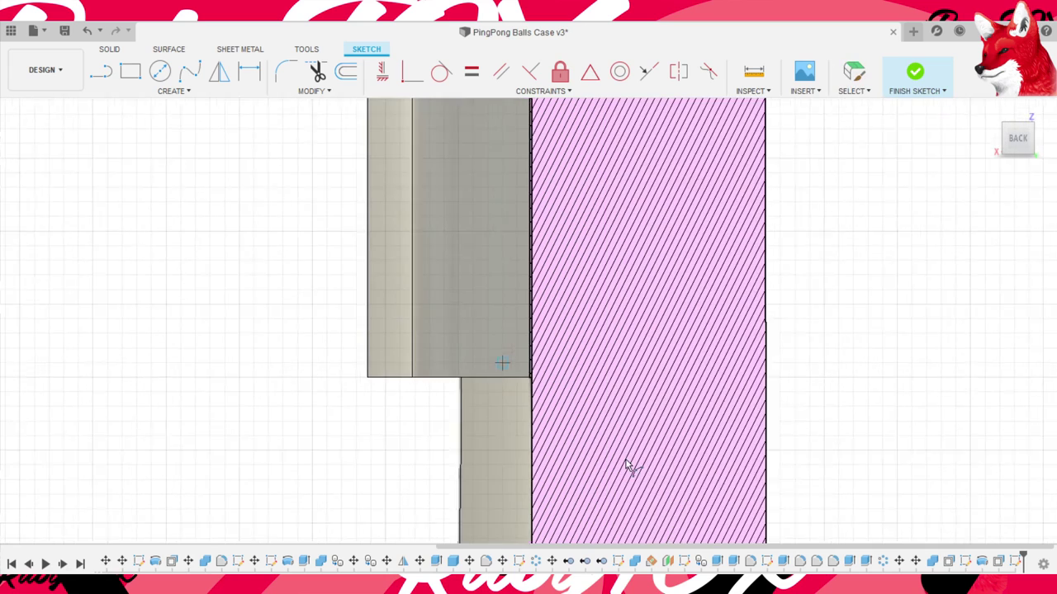
{"action": "scroll", "coordinate": [632, 464], "scroll_direction": "up", "scroll_amount": 2}
{"action": "scroll", "coordinate": [637, 479], "scroll_direction": "up", "scroll_amount": 1}
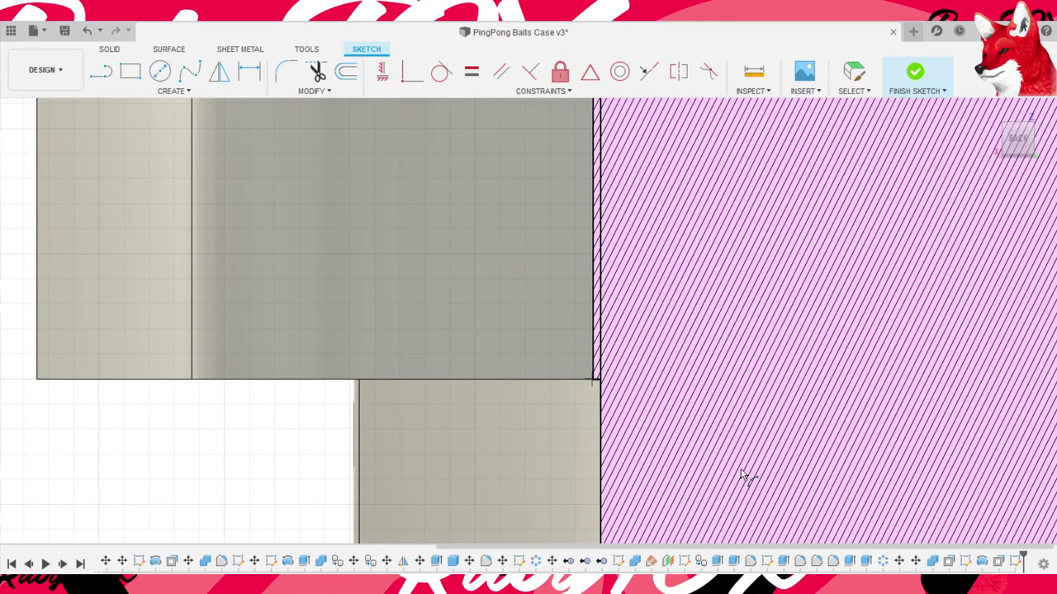
{"action": "scroll", "coordinate": [760, 474], "scroll_direction": "up", "scroll_amount": 1}
{"action": "scroll", "coordinate": [718, 483], "scroll_direction": "up", "scroll_amount": 1}
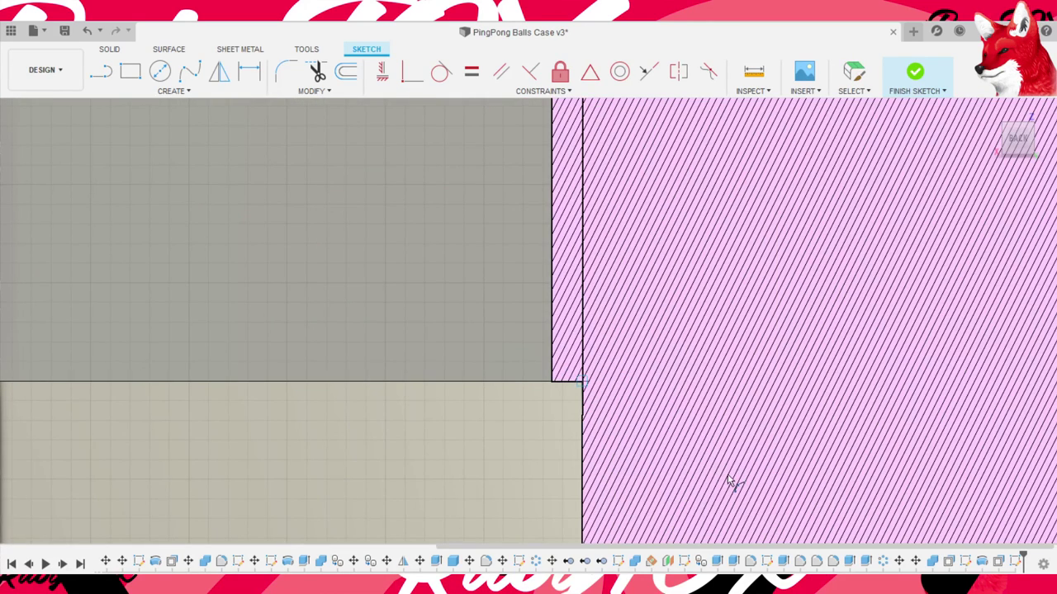
{"action": "scroll", "coordinate": [729, 481], "scroll_direction": "down", "scroll_amount": 1}
{"action": "scroll", "coordinate": [729, 482], "scroll_direction": "down", "scroll_amount": 1}
{"action": "scroll", "coordinate": [729, 481], "scroll_direction": "down", "scroll_amount": 2}
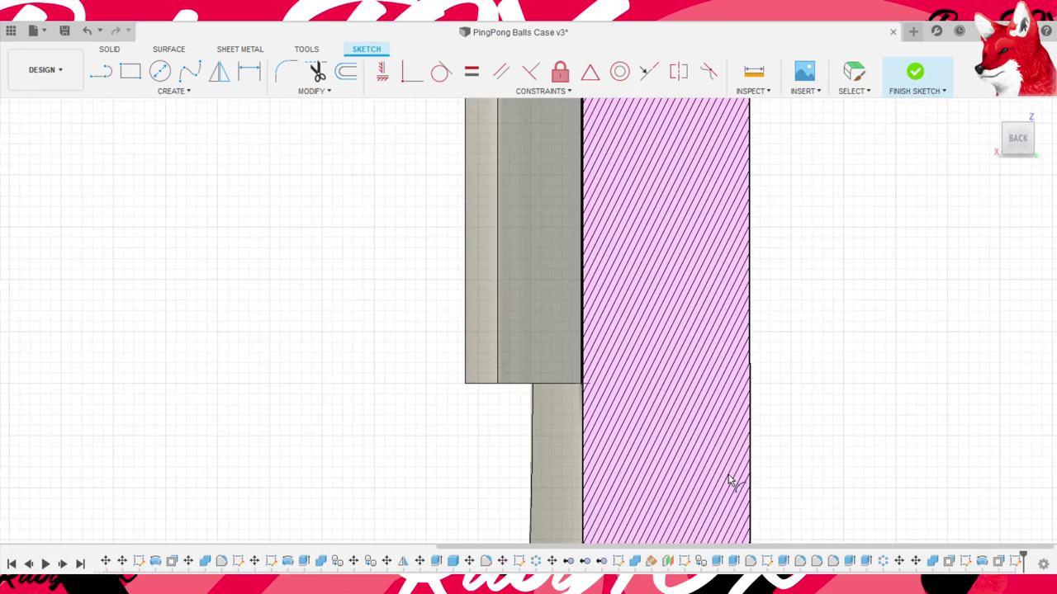
{"action": "scroll", "coordinate": [728, 482], "scroll_direction": "down", "scroll_amount": 1}
{"action": "scroll", "coordinate": [729, 481], "scroll_direction": "down", "scroll_amount": 2}
{"action": "middle_click_drag", "start_coordinate": [712, 242], "coordinate": [676, 487]}
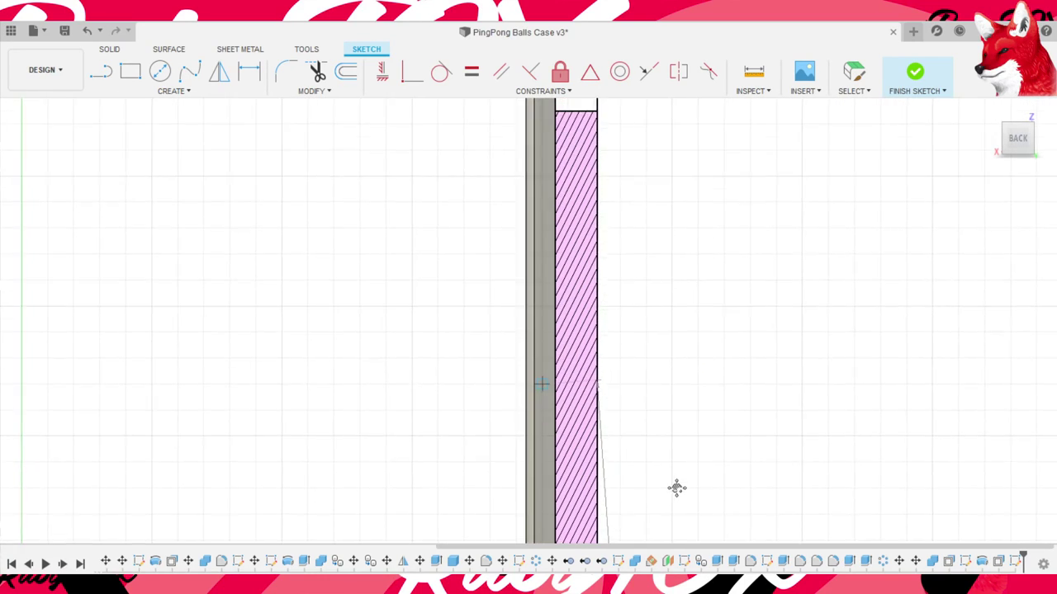
{"action": "scroll", "coordinate": [677, 488], "scroll_direction": "down", "scroll_amount": 1}
{"action": "scroll", "coordinate": [687, 266], "scroll_direction": "down", "scroll_amount": 1}
{"action": "scroll", "coordinate": [663, 271], "scroll_direction": "up", "scroll_amount": 1}
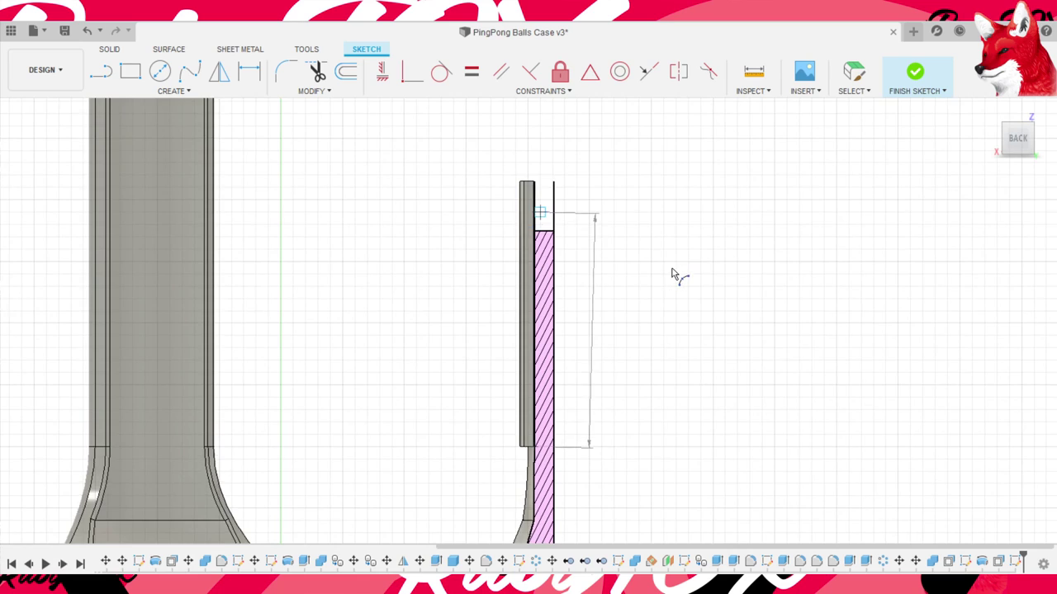
{"action": "scroll", "coordinate": [673, 281], "scroll_direction": "up", "scroll_amount": 3}
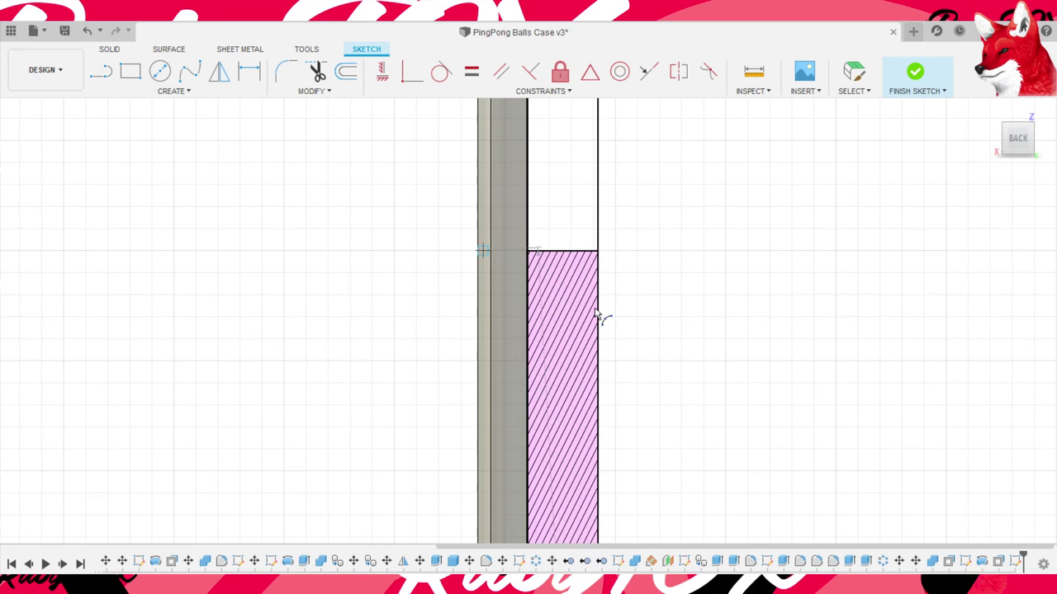
{"action": "scroll", "coordinate": [581, 314], "scroll_direction": "up", "scroll_amount": 2}
{"action": "scroll", "coordinate": [586, 315], "scroll_direction": "up", "scroll_amount": 1}
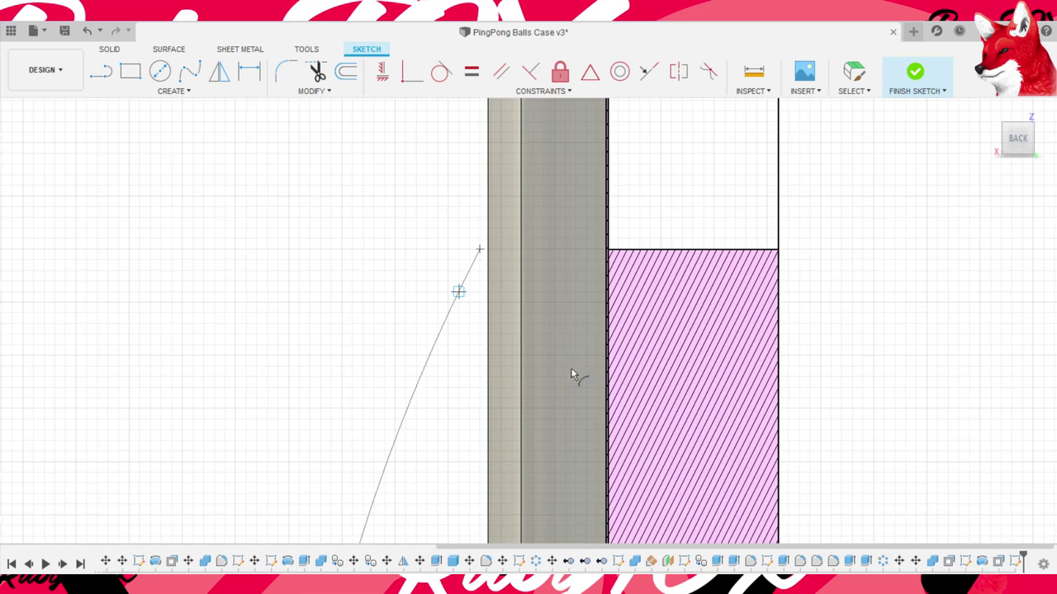
{"action": "scroll", "coordinate": [479, 326], "scroll_direction": "down", "scroll_amount": 2}
{"action": "scroll", "coordinate": [606, 416], "scroll_direction": "down", "scroll_amount": 2}
{"action": "middle_click_drag", "start_coordinate": [641, 503], "coordinate": [597, 250]}
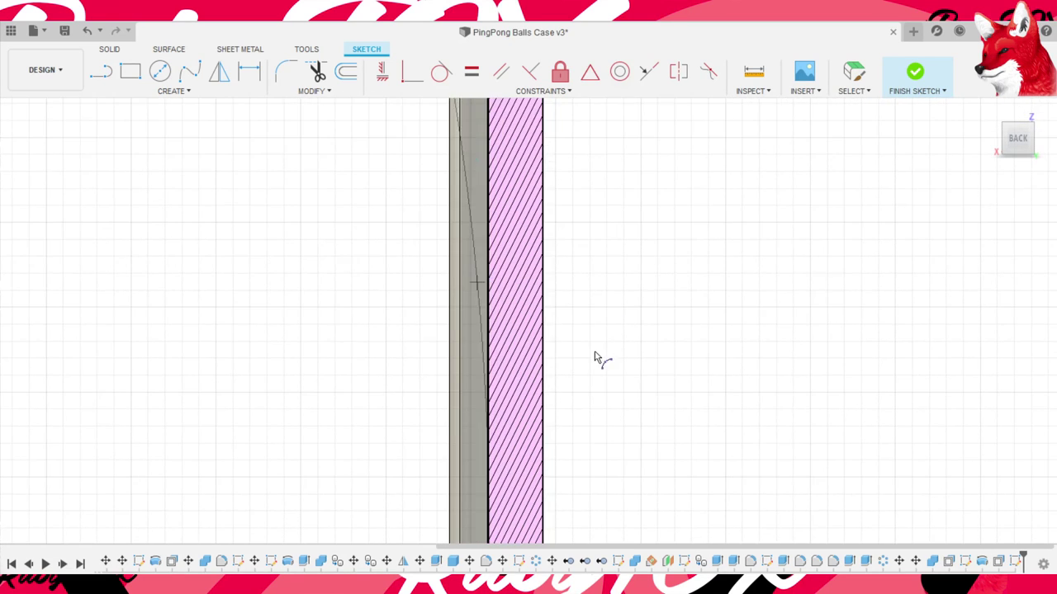
{"action": "scroll", "coordinate": [594, 376], "scroll_direction": "down", "scroll_amount": 1}
{"action": "middle_click_drag", "start_coordinate": [594, 376], "coordinate": [573, 368]}
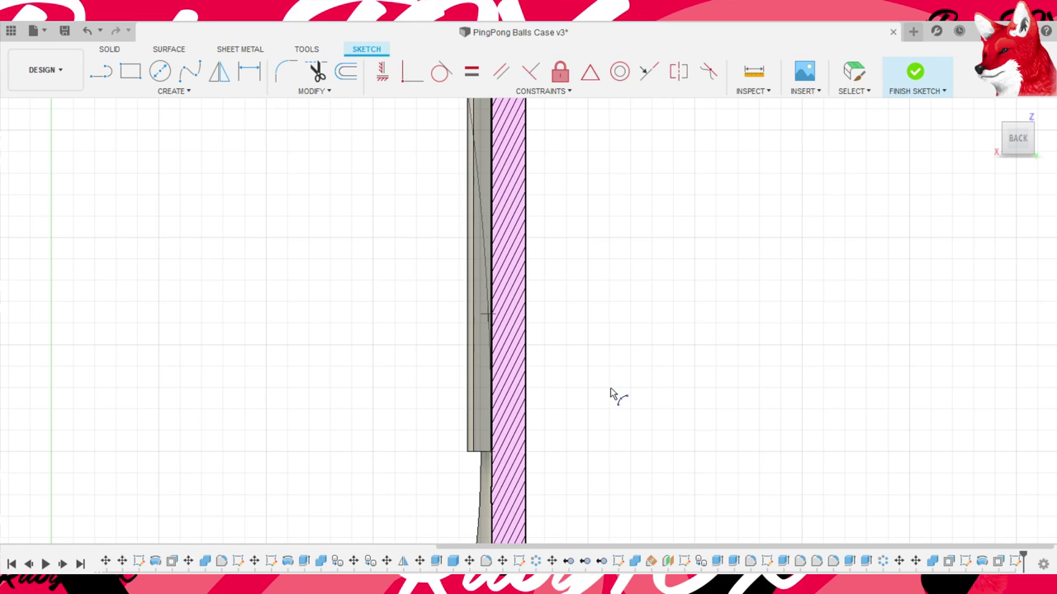
- Draw a closed profile of lines and a tangent arc beside the right wall, then finish the sketch
{"action": "key", "text": "l"}
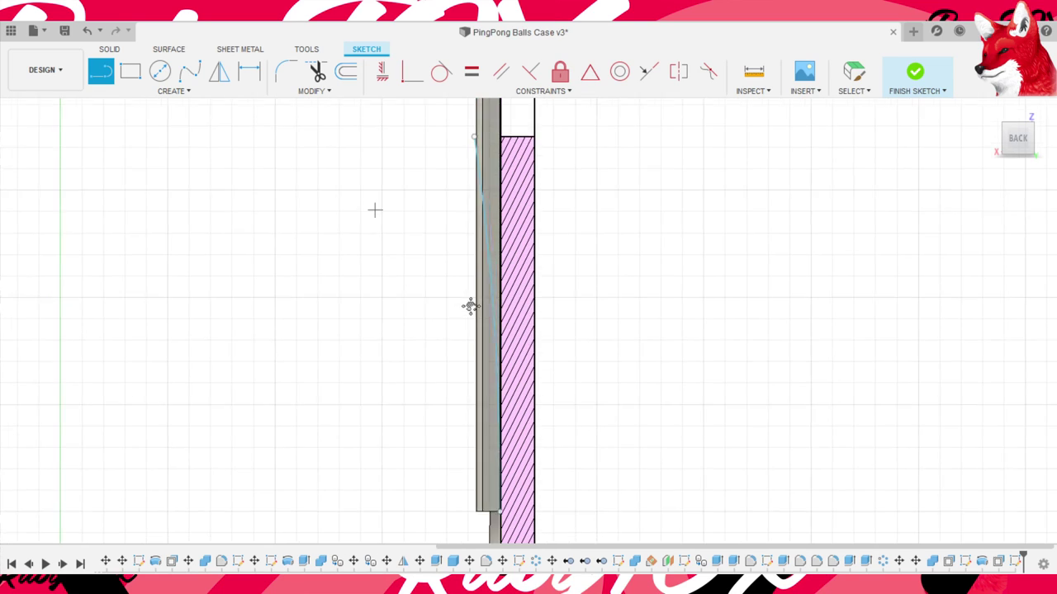
{"action": "middle_click_drag", "start_coordinate": [373, 207], "coordinate": [388, 259]}
{"action": "left_click", "coordinate": [361, 195]}
{"action": "left_click", "coordinate": [366, 242]}
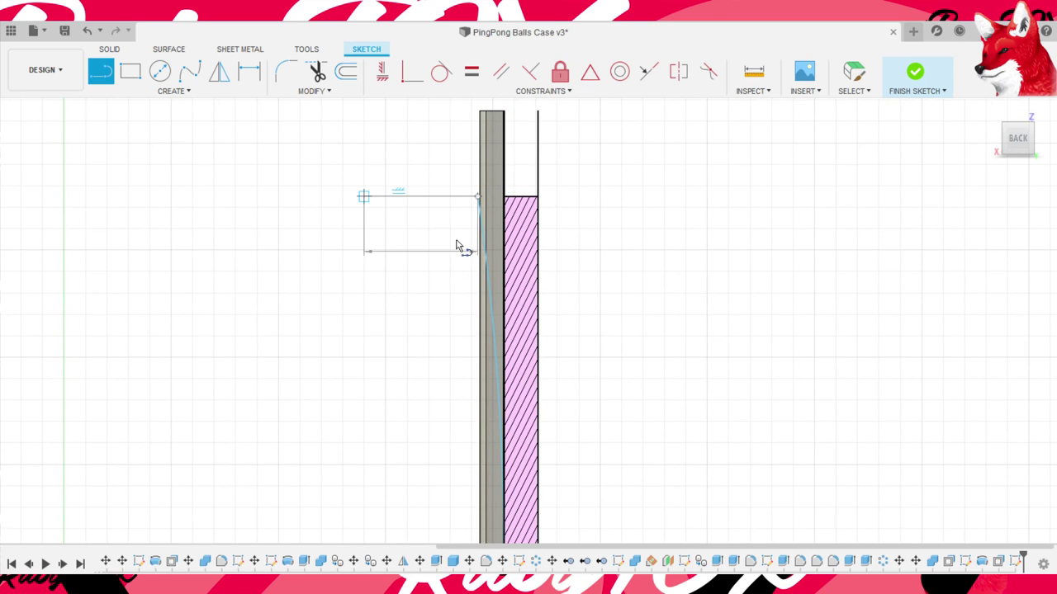
{"action": "left_click", "coordinate": [371, 320]}
{"action": "key", "text": "Escape"}
{"action": "middle_click_drag", "start_coordinate": [472, 405], "coordinate": [450, 250]}
{"action": "key", "text": "l"}
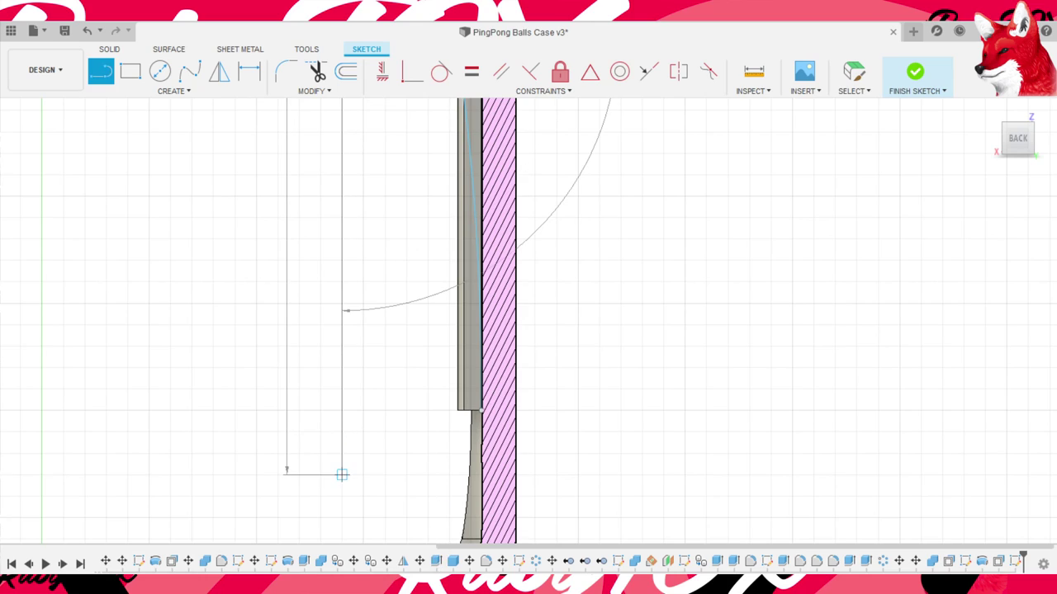
{"action": "left_click", "coordinate": [341, 473]}
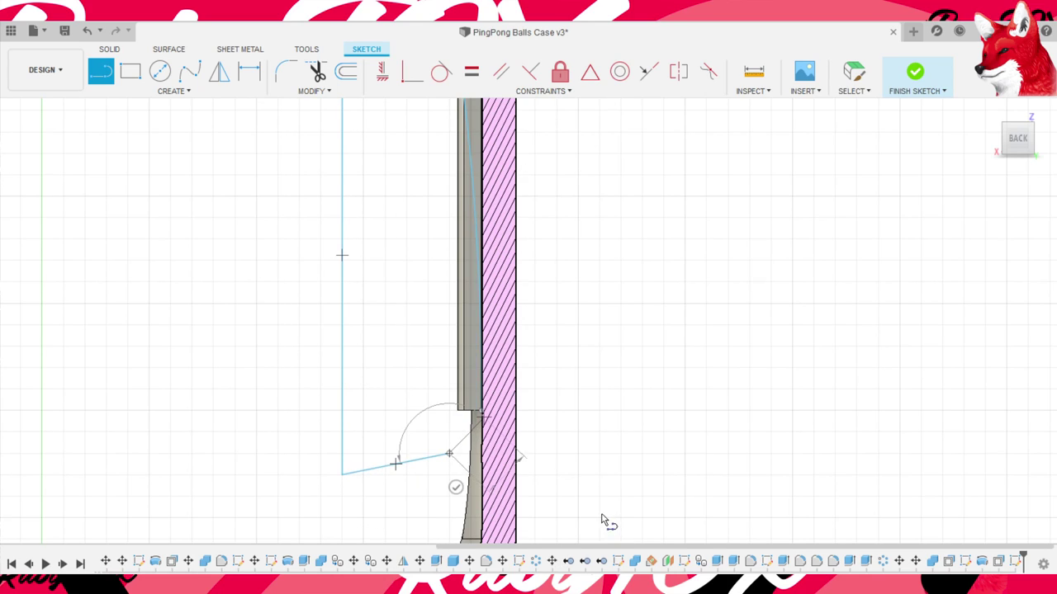
{"action": "left_click", "coordinate": [449, 452]}
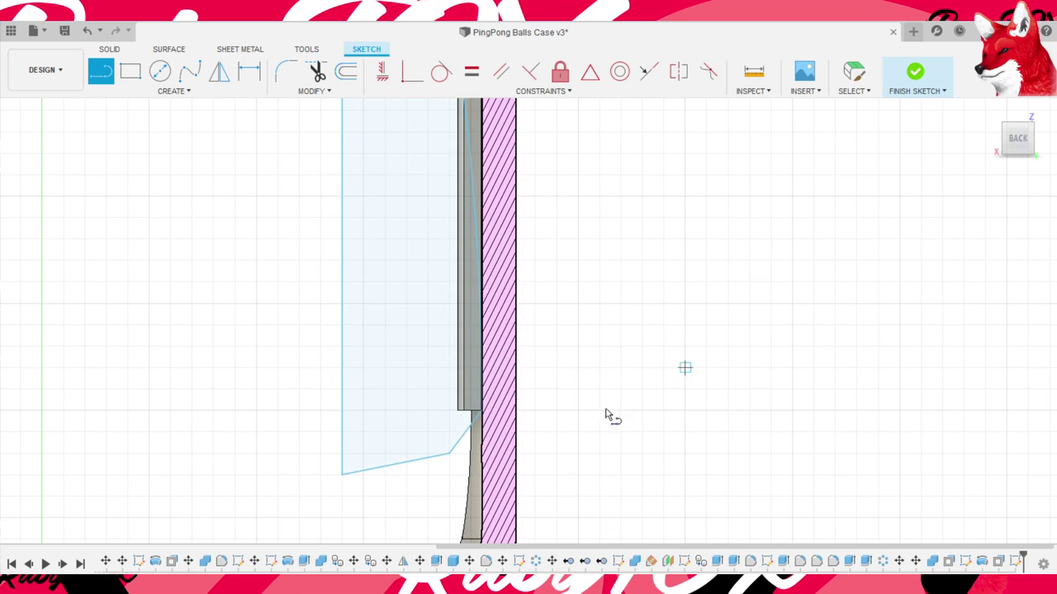
{"action": "right_click_drag", "start_coordinate": [607, 415], "coordinate": [690, 373]}
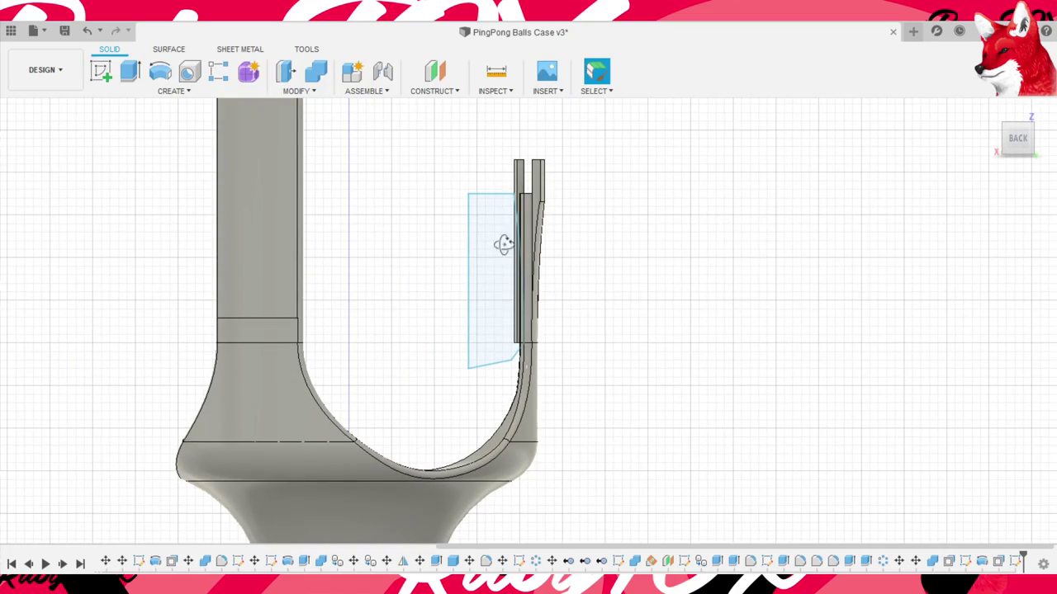
- Revolve the tab profile around the Z axis as a cut, splitting the tab top into two prongs
{"action": "middle_click_drag", "start_coordinate": [503, 244], "coordinate": [531, 303], "text": "shift"}
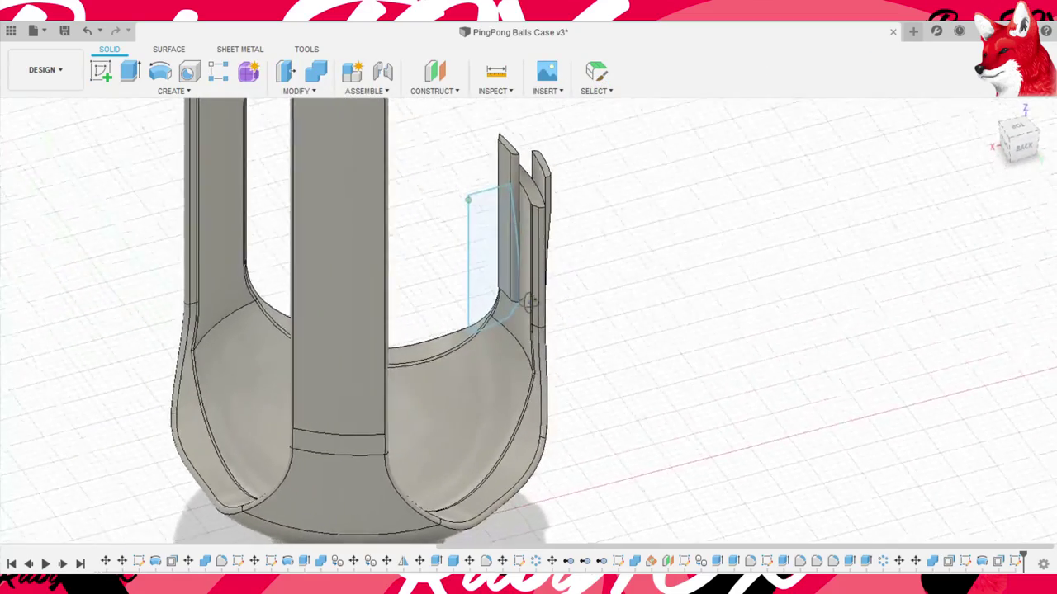
{"action": "scroll", "coordinate": [631, 233], "scroll_direction": "up", "scroll_amount": 2}
{"action": "scroll", "coordinate": [618, 271], "scroll_direction": "up", "scroll_amount": 2}
{"action": "scroll", "coordinate": [732, 299], "scroll_direction": "down", "scroll_amount": 1}
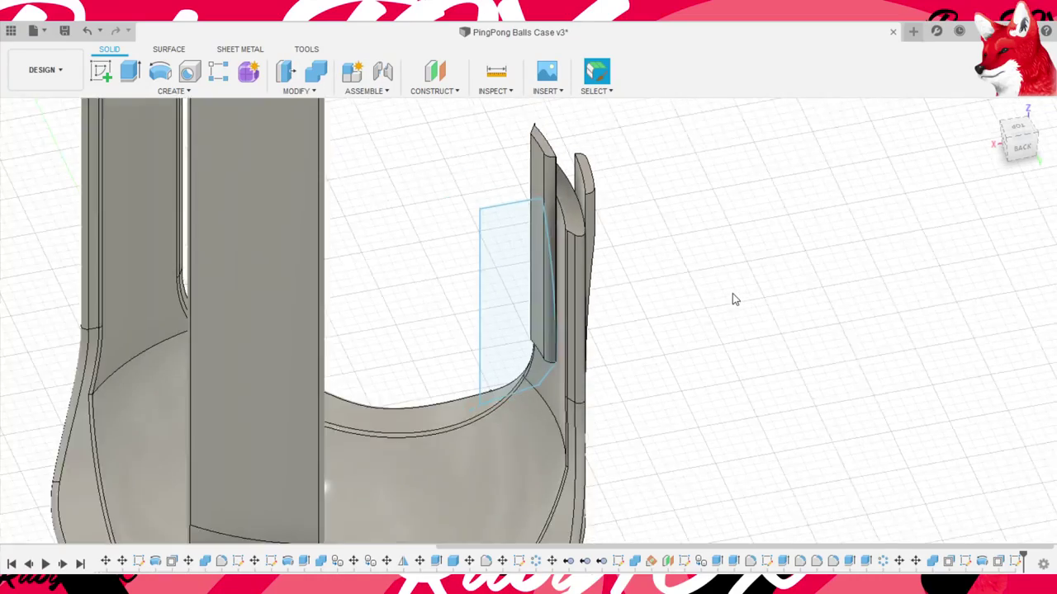
{"action": "scroll", "coordinate": [733, 299], "scroll_direction": "down", "scroll_amount": 2}
{"action": "middle_click_drag", "start_coordinate": [818, 335], "coordinate": [778, 314], "text": "shift"}
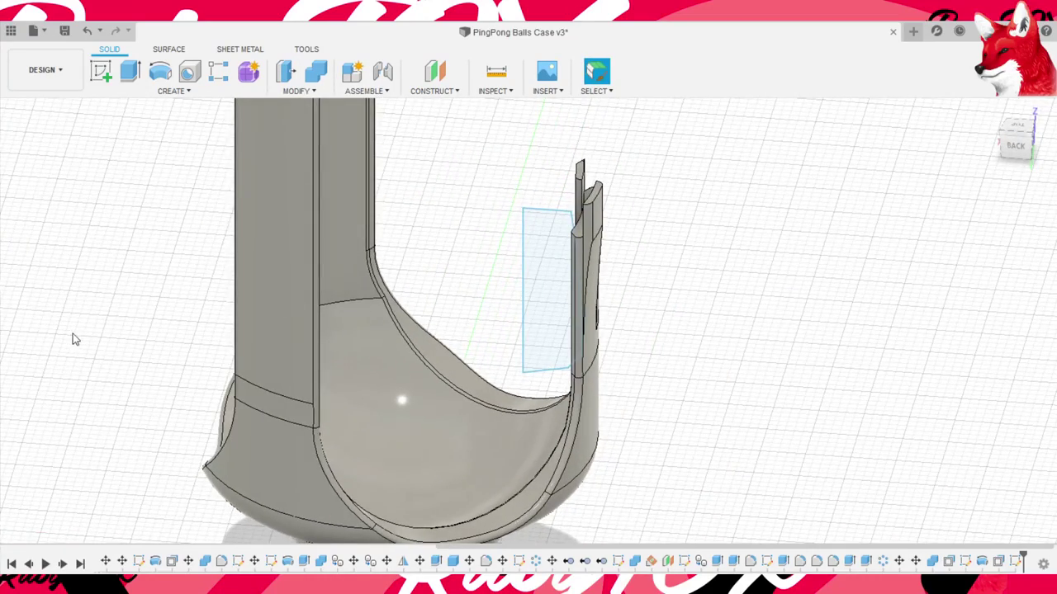
{"action": "scroll", "coordinate": [595, 363], "scroll_direction": "down", "scroll_amount": 2}
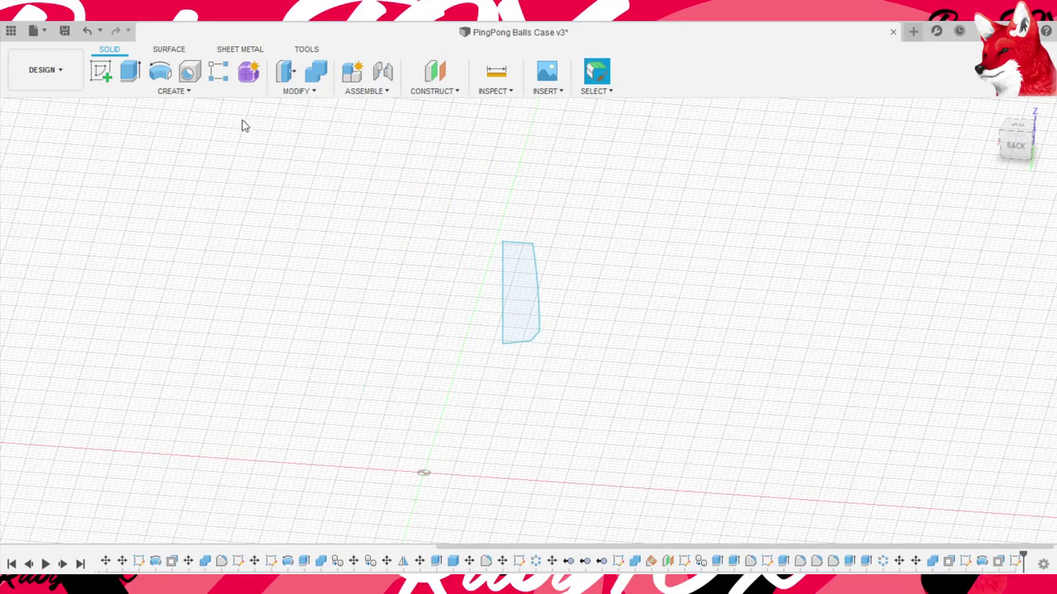
{"action": "key", "text": "r"}
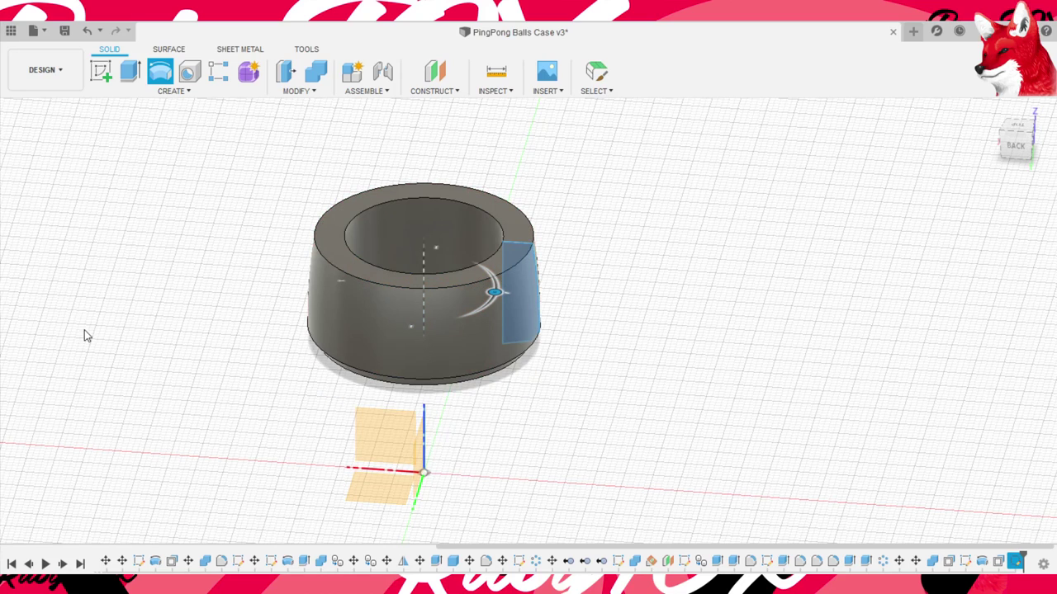
{"action": "mouse_move", "coordinate": [703, 326]}
{"action": "middle_mouse_down", "text": "shift"}
{"action": "mouse_move", "coordinate": [766, 251]}
{"action": "mouse_move", "coordinate": [708, 260]}
{"action": "mouse_move", "coordinate": [693, 231]}
{"action": "mouse_move", "coordinate": [776, 229]}
{"action": "mouse_move", "coordinate": [759, 250]}
{"action": "middle_mouse_up", "text": "shift"}
{"action": "key", "text": "Return"}
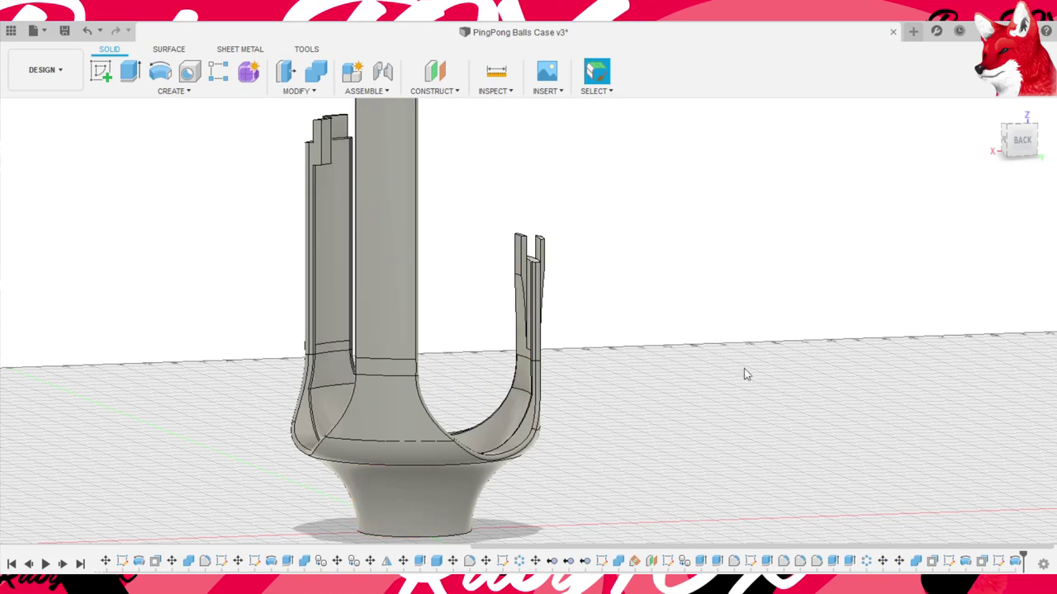
{"action": "mouse_move", "coordinate": [745, 371]}
{"action": "middle_mouse_down", "text": "shift"}
{"action": "mouse_move", "coordinate": [708, 347]}
{"action": "mouse_move", "coordinate": [809, 330]}
{"action": "mouse_move", "coordinate": [785, 305]}
{"action": "mouse_move", "coordinate": [834, 323]}
{"action": "mouse_move", "coordinate": [919, 314]}
{"action": "mouse_move", "coordinate": [767, 318]}
{"action": "mouse_move", "coordinate": [741, 285]}
{"action": "mouse_move", "coordinate": [818, 309]}
{"action": "mouse_move", "coordinate": [762, 370]}
{"action": "mouse_move", "coordinate": [714, 355]}
{"action": "mouse_move", "coordinate": [635, 361]}
{"action": "mouse_move", "coordinate": [724, 368]}
{"action": "mouse_move", "coordinate": [794, 322]}
{"action": "mouse_move", "coordinate": [764, 330]}
{"action": "mouse_move", "coordinate": [801, 330]}
{"action": "middle_mouse_up", "text": "shift"}
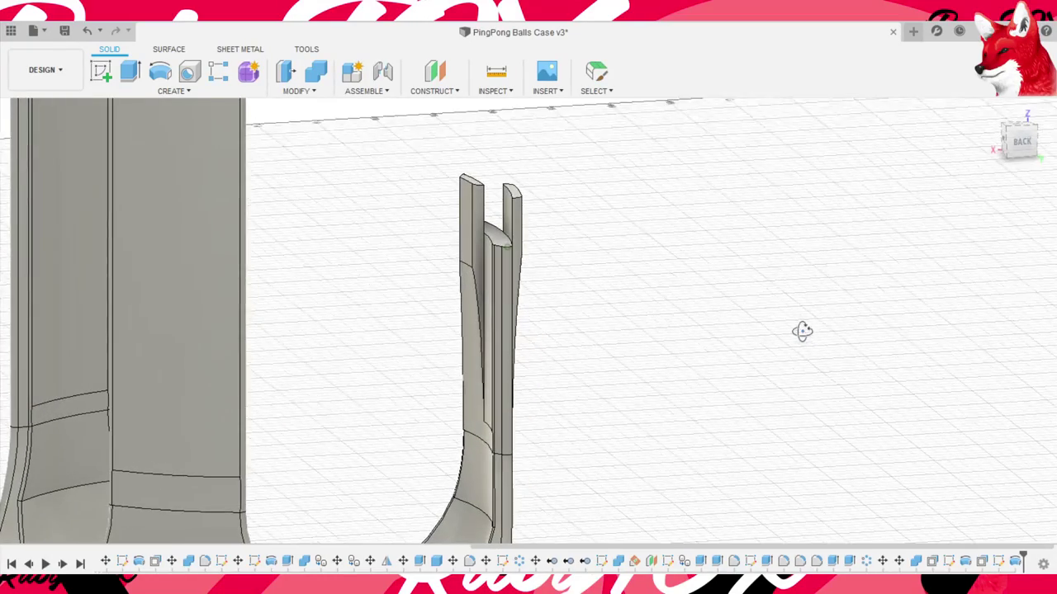
- Fillet the top edges of both right-tab prongs, dragging the arrow to size the rounding
{"action": "scroll", "coordinate": [665, 196], "scroll_direction": "up", "scroll_amount": 2}
{"action": "scroll", "coordinate": [618, 285], "scroll_direction": "up", "scroll_amount": 2}
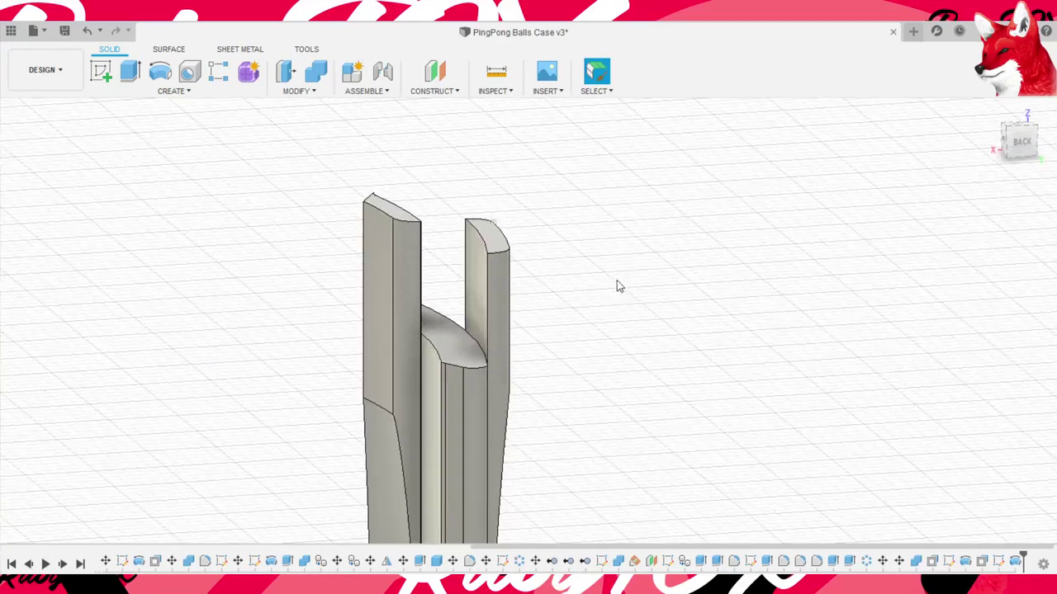
{"action": "left_click", "coordinate": [499, 246]}
{"action": "key", "text": "f"}
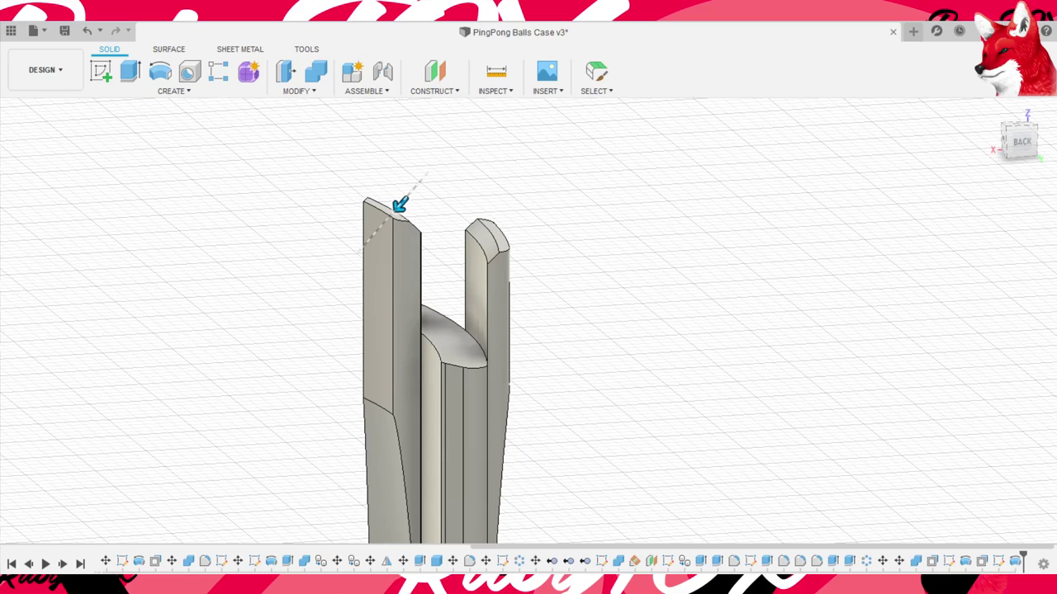
{"action": "left_click", "coordinate": [509, 255]}
{"action": "mouse_move", "coordinate": [503, 263]}
{"action": "left_mouse_down"}
{"action": "mouse_move", "coordinate": [505, 322]}
{"action": "mouse_move", "coordinate": [507, 300]}
{"action": "left_mouse_up"}
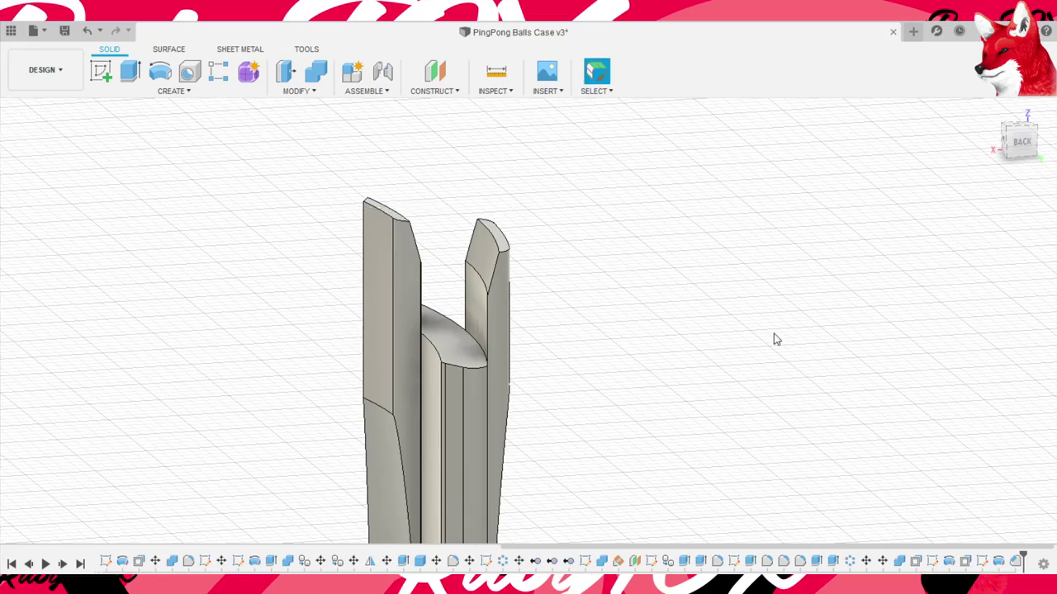
{"action": "mouse_move", "coordinate": [774, 334]}
{"action": "middle_mouse_down", "text": "shift"}
{"action": "mouse_move", "coordinate": [821, 367]}
{"action": "mouse_move", "coordinate": [760, 387]}
{"action": "mouse_move", "coordinate": [723, 381]}
{"action": "mouse_move", "coordinate": [878, 299]}
{"action": "mouse_move", "coordinate": [896, 304]}
{"action": "mouse_move", "coordinate": [832, 322]}
{"action": "mouse_move", "coordinate": [873, 295]}
{"action": "mouse_move", "coordinate": [578, 290]}
{"action": "mouse_move", "coordinate": [474, 236]}
{"action": "mouse_move", "coordinate": [378, 306]}
{"action": "mouse_move", "coordinate": [366, 358]}
{"action": "mouse_move", "coordinate": [427, 342]}
{"action": "mouse_move", "coordinate": [503, 232]}
{"action": "mouse_move", "coordinate": [566, 240]}
{"action": "mouse_move", "coordinate": [488, 284]}
{"action": "mouse_move", "coordinate": [552, 252]}
{"action": "mouse_move", "coordinate": [608, 276]}
{"action": "mouse_move", "coordinate": [622, 340]}
{"action": "mouse_move", "coordinate": [615, 302]}
{"action": "mouse_move", "coordinate": [476, 262]}
{"action": "mouse_move", "coordinate": [469, 207]}
{"action": "mouse_move", "coordinate": [542, 240]}
{"action": "middle_mouse_up", "text": "shift"}
- Orbit to the back of the case and undo the last tab edit
{"action": "scroll", "coordinate": [542, 237], "scroll_direction": "down", "scroll_amount": 2}
{"action": "scroll", "coordinate": [542, 236], "scroll_direction": "down", "scroll_amount": 2}
{"action": "mouse_move", "coordinate": [344, 293]}
{"action": "middle_mouse_down", "text": "shift"}
{"action": "mouse_move", "coordinate": [413, 306]}
{"action": "mouse_move", "coordinate": [529, 256]}
{"action": "mouse_move", "coordinate": [621, 272]}
{"action": "mouse_move", "coordinate": [569, 245]}
{"action": "mouse_move", "coordinate": [465, 271]}
{"action": "mouse_move", "coordinate": [602, 262]}
{"action": "mouse_move", "coordinate": [536, 283]}
{"action": "mouse_move", "coordinate": [528, 309]}
{"action": "middle_mouse_up", "text": "shift"}
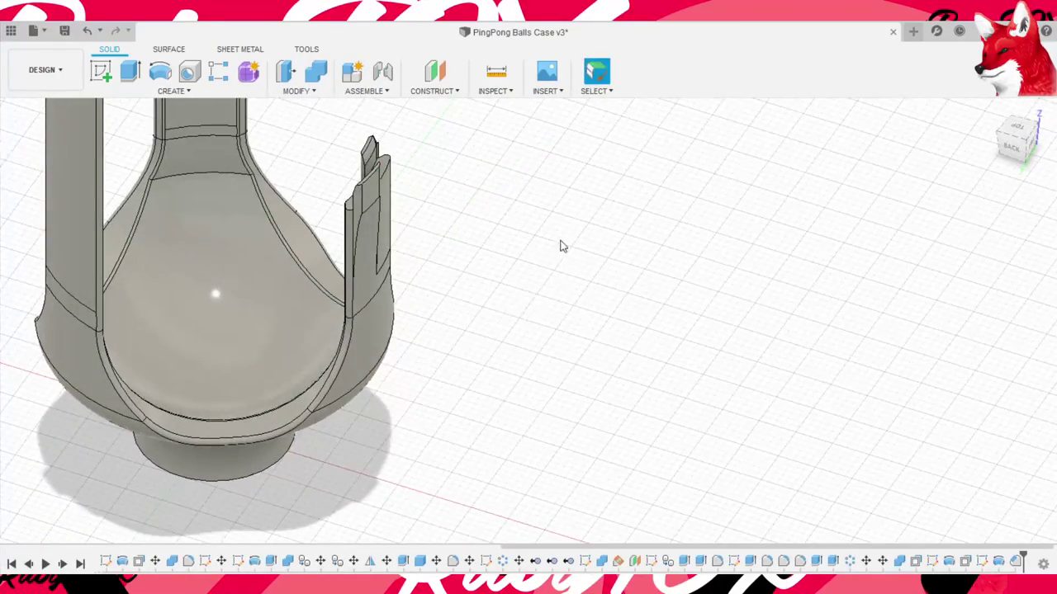
{"action": "mouse_move", "coordinate": [558, 243]}
{"action": "middle_mouse_down"}
{"action": "mouse_move", "coordinate": [585, 321]}
{"action": "mouse_move", "coordinate": [608, 309]}
{"action": "mouse_move", "coordinate": [635, 333]}
{"action": "middle_mouse_up"}
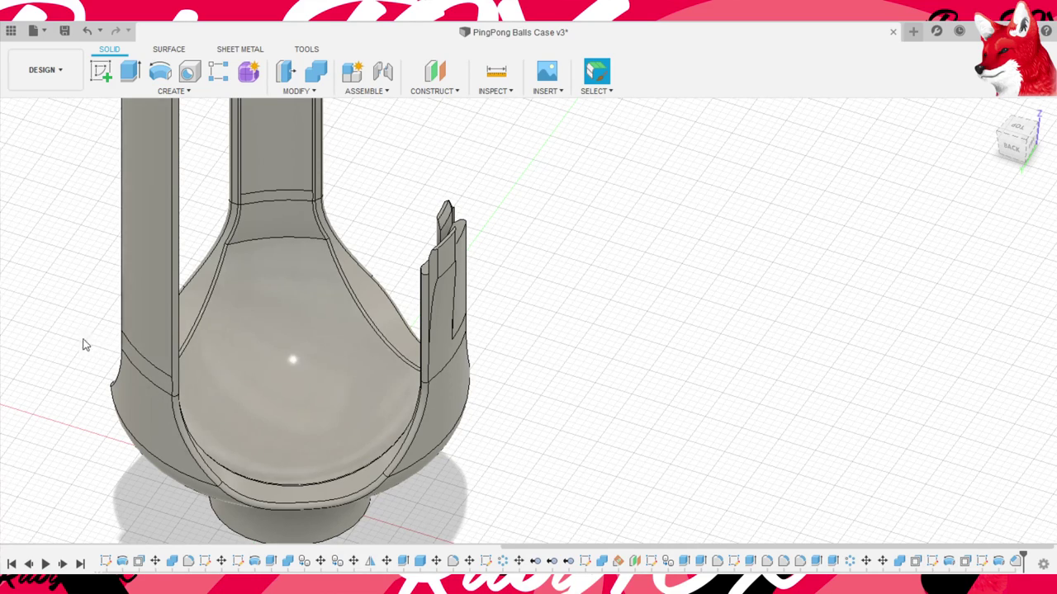
{"action": "key", "text": "ctrl+z"}
- Inspect the tab from the side, undo two more edits, and zoom in from a high angle
{"action": "scroll", "coordinate": [631, 370], "scroll_direction": "down", "scroll_amount": 2}
{"action": "scroll", "coordinate": [631, 370], "scroll_direction": "down", "scroll_amount": 2}
{"action": "scroll", "coordinate": [637, 375], "scroll_direction": "down", "scroll_amount": 2}
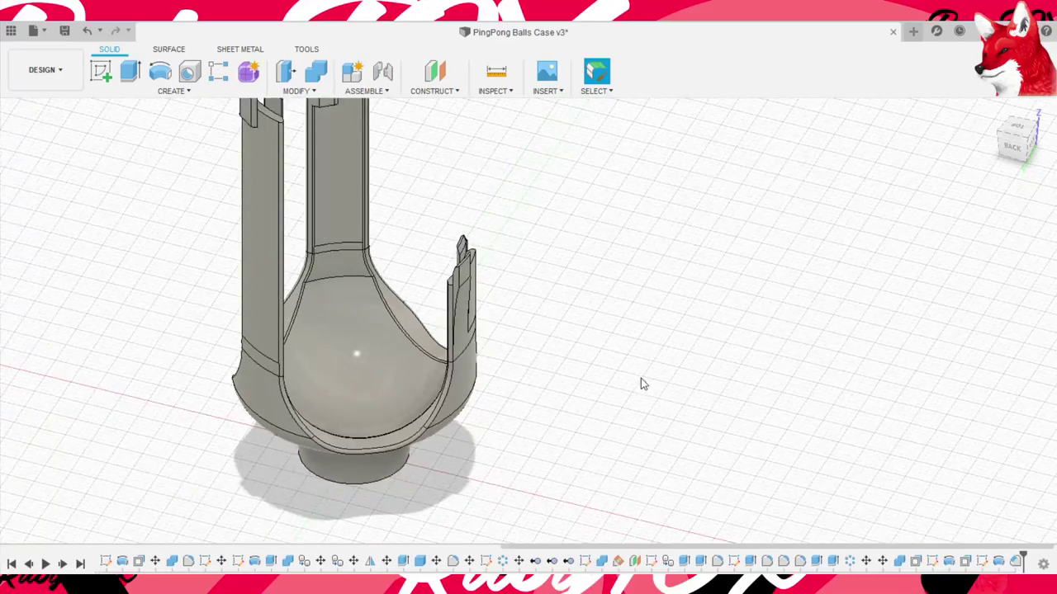
{"action": "scroll", "coordinate": [640, 378], "scroll_direction": "down", "scroll_amount": 2}
{"action": "scroll", "coordinate": [653, 364], "scroll_direction": "up", "scroll_amount": 2}
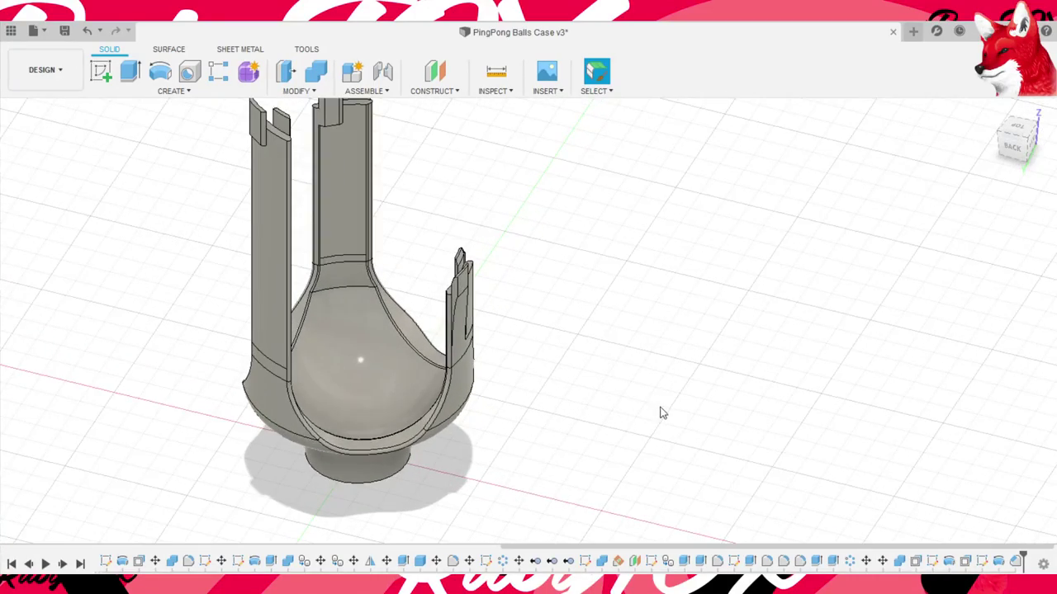
{"action": "mouse_move", "coordinate": [660, 413]}
{"action": "middle_mouse_down", "text": "shift"}
{"action": "mouse_move", "coordinate": [565, 348]}
{"action": "mouse_move", "coordinate": [622, 361]}
{"action": "middle_mouse_up", "text": "shift"}
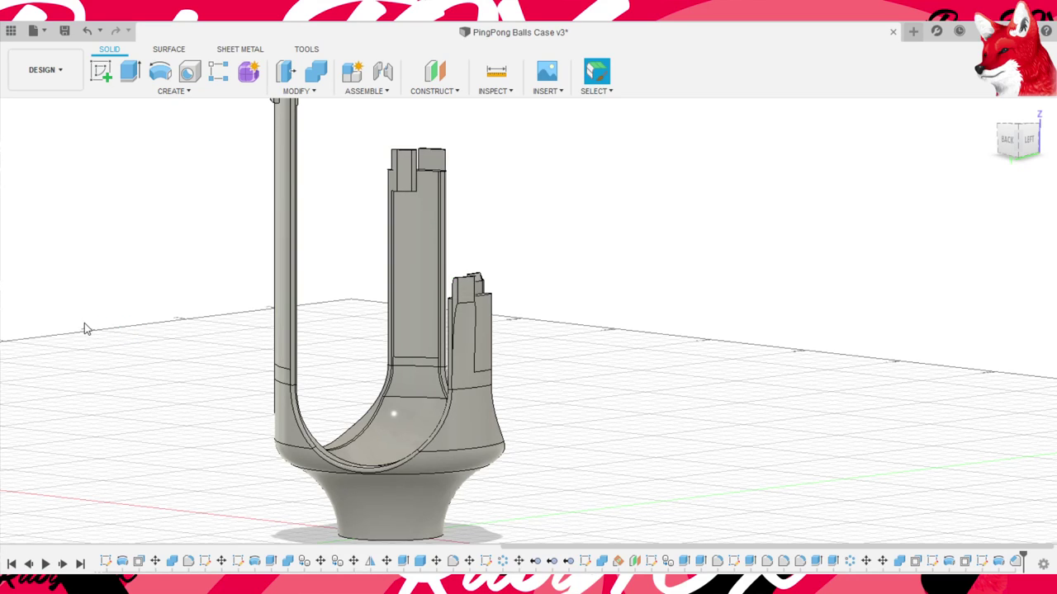
{"action": "key", "text": "ctrl+z"}
{"action": "key", "text": "ctrl+z"}
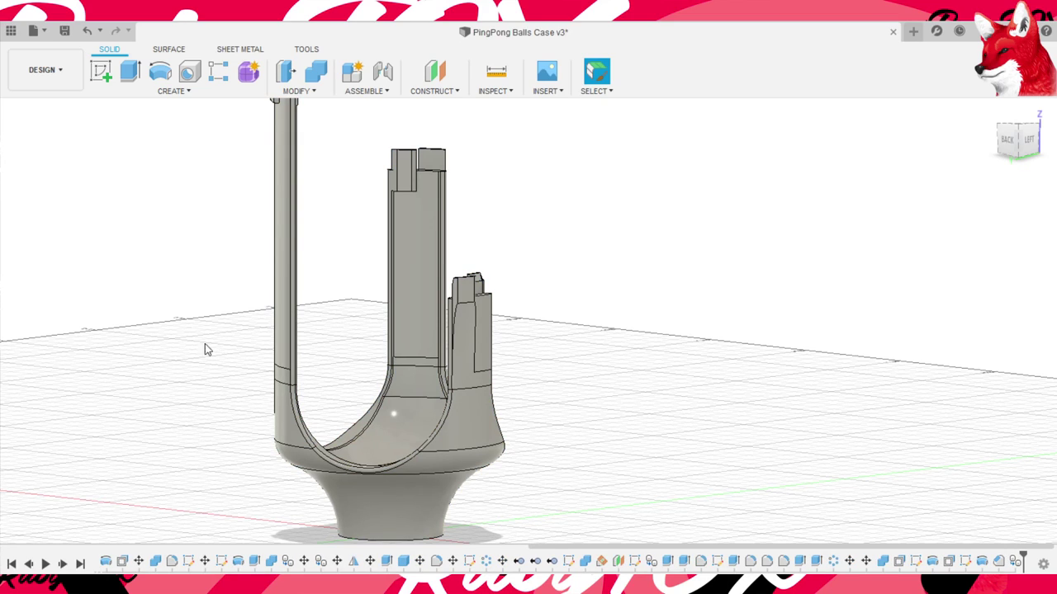
{"action": "key", "text": "ctrl+z"}
{"action": "key", "text": "ctrl+z"}
{"action": "middle_click_drag", "start_coordinate": [349, 342], "coordinate": [497, 339], "text": "shift"}
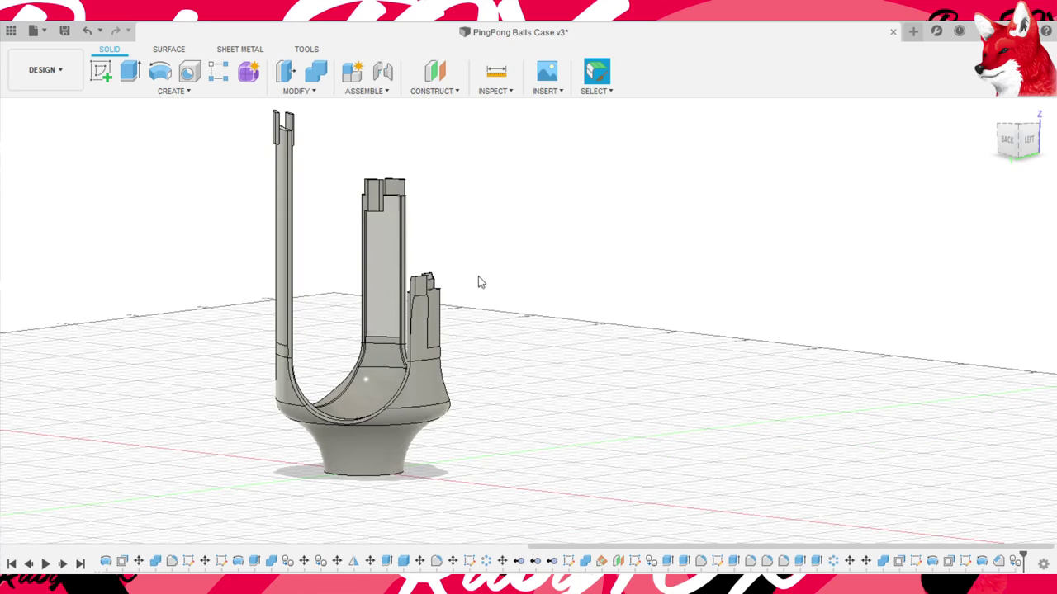
{"action": "scroll", "coordinate": [329, 242], "scroll_direction": "up", "scroll_amount": 3}
{"action": "scroll", "coordinate": [328, 242], "scroll_direction": "up", "scroll_amount": 5}
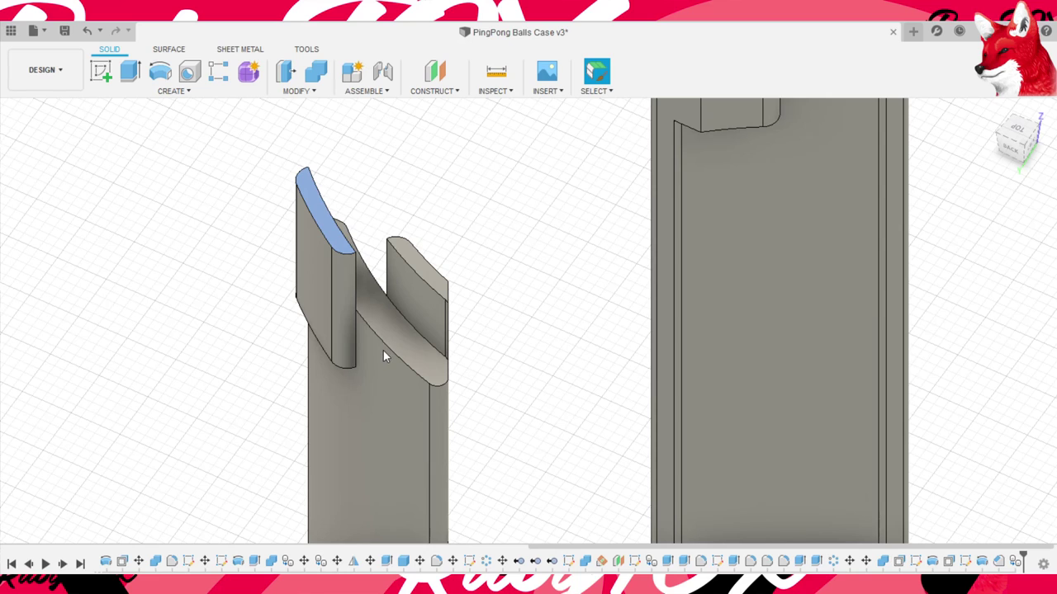
- In the top view, sketch a 50 mm circle centred on the origin around the case outline
{"action": "key", "text": "ctrl+t"}
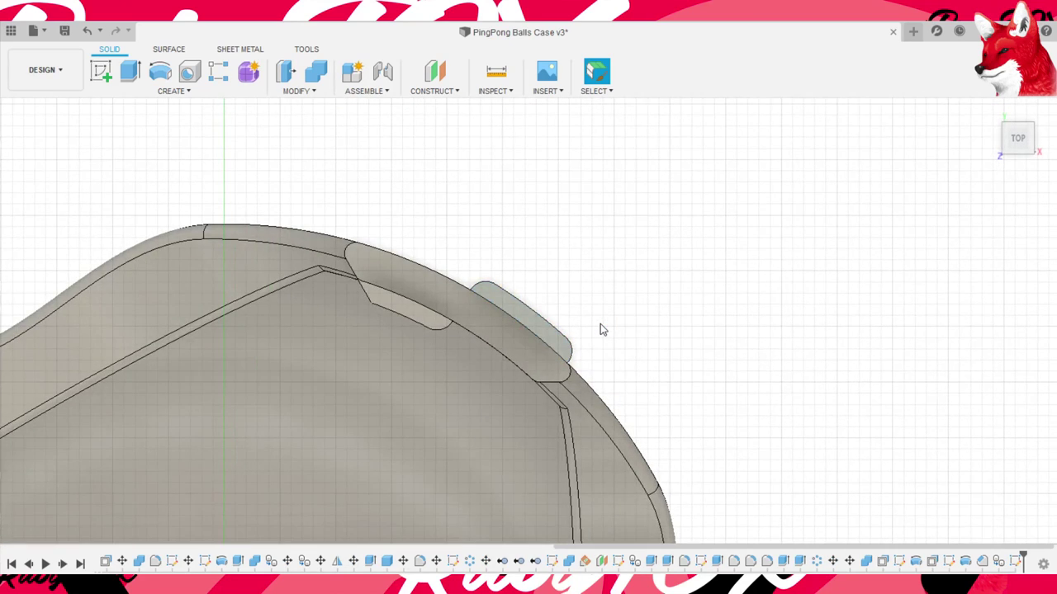
{"action": "scroll", "coordinate": [600, 330], "scroll_direction": "down", "scroll_amount": 3}
{"action": "scroll", "coordinate": [620, 437], "scroll_direction": "down", "scroll_amount": 2}
{"action": "left_click", "coordinate": [590, 331]}
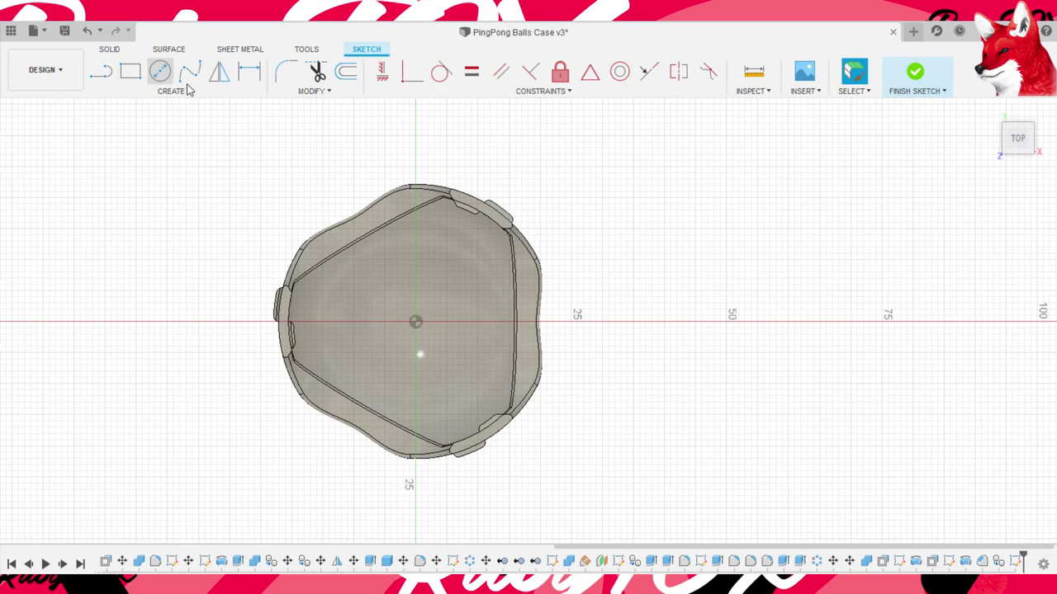
{"action": "key", "text": "c"}
{"action": "type", "text": "50"}
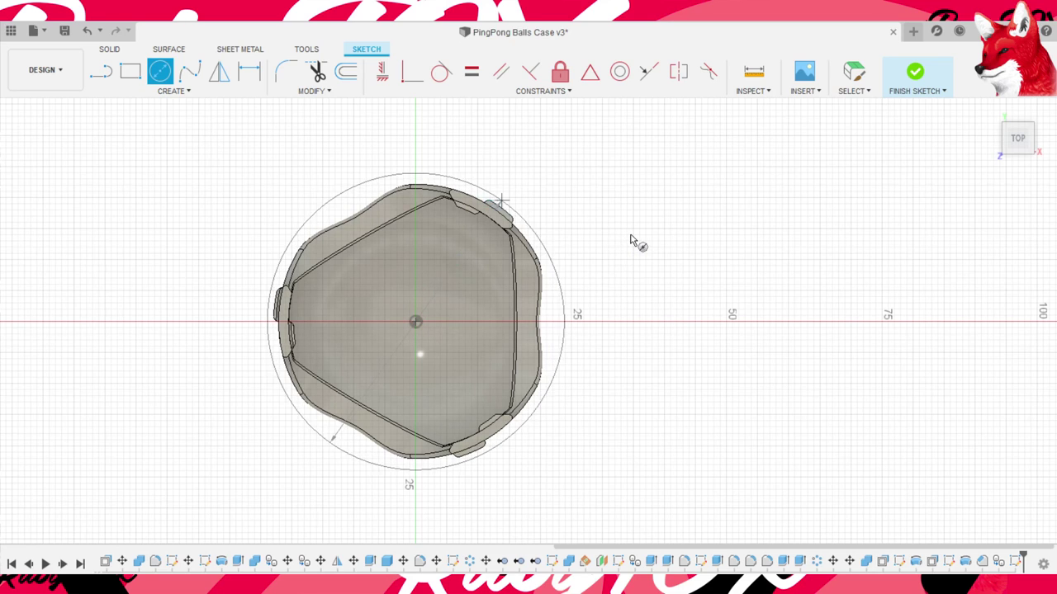
{"action": "key", "text": "Return"}
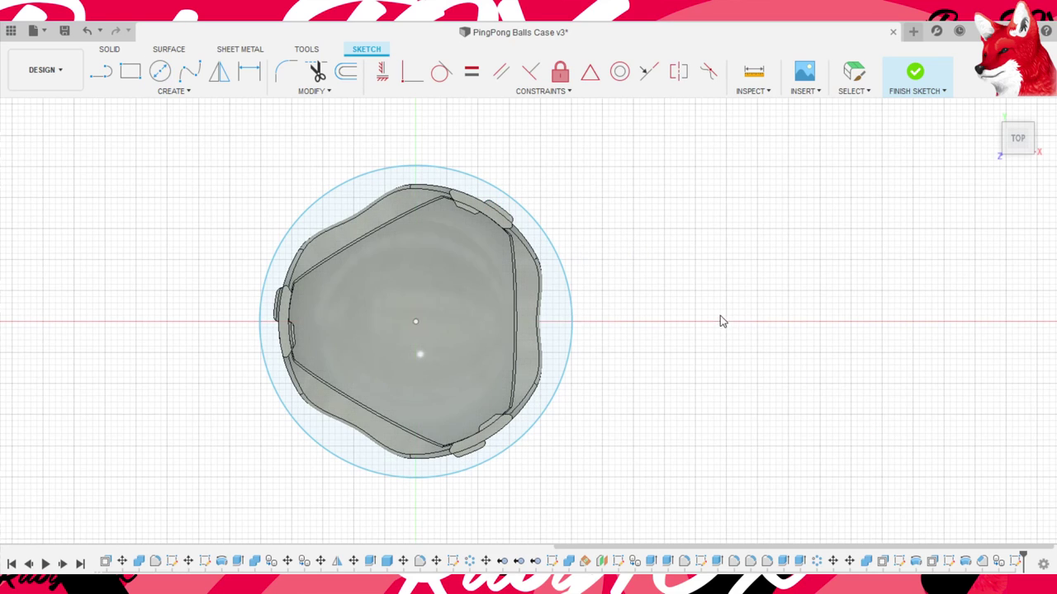
{"action": "middle_click_drag", "start_coordinate": [784, 328], "coordinate": [708, 273], "text": "shift"}
{"action": "scroll", "coordinate": [701, 211], "scroll_direction": "up", "scroll_amount": 3}
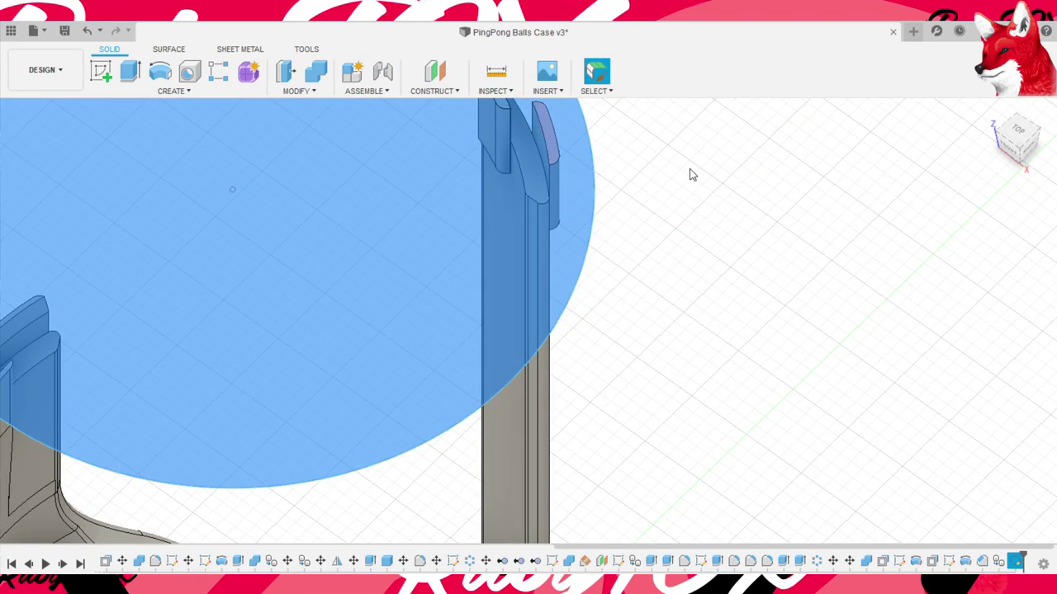
- Extrude the 50 mm circle 60 mm down as a cut, trimming the case to a low cradle
{"action": "scroll", "coordinate": [700, 265], "scroll_direction": "down", "scroll_amount": 3}
{"action": "scroll", "coordinate": [700, 265], "scroll_direction": "down", "scroll_amount": 2}
{"action": "mouse_move", "coordinate": [700, 284]}
{"action": "middle_mouse_down", "text": "shift"}
{"action": "mouse_move", "coordinate": [831, 312]}
{"action": "mouse_move", "coordinate": [567, 193]}
{"action": "middle_mouse_up", "text": "shift"}
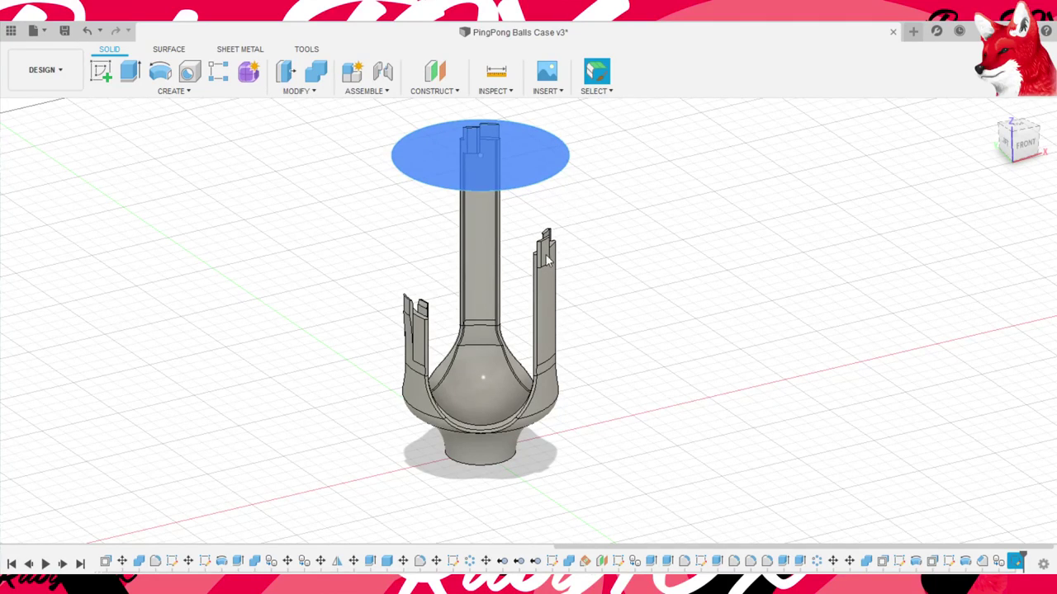
{"action": "key", "text": "e"}
{"action": "left_click_drag", "start_coordinate": [607, 135], "coordinate": [599, 379]}
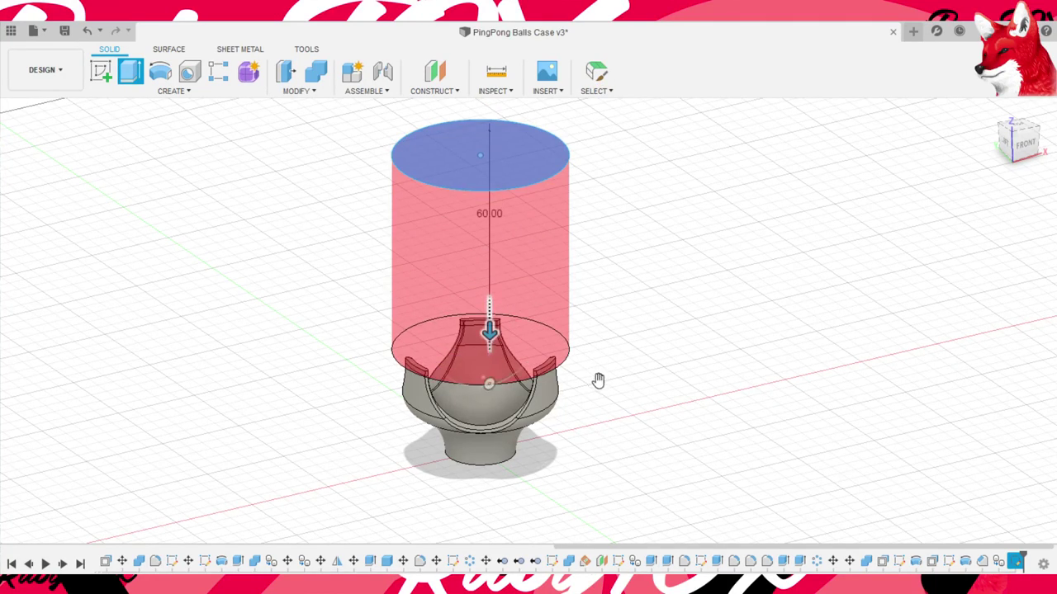
{"action": "scroll", "coordinate": [613, 425], "scroll_direction": "up", "scroll_amount": 2}
{"action": "scroll", "coordinate": [613, 421], "scroll_direction": "up", "scroll_amount": 3}
{"action": "scroll", "coordinate": [613, 420], "scroll_direction": "up", "scroll_amount": 3}
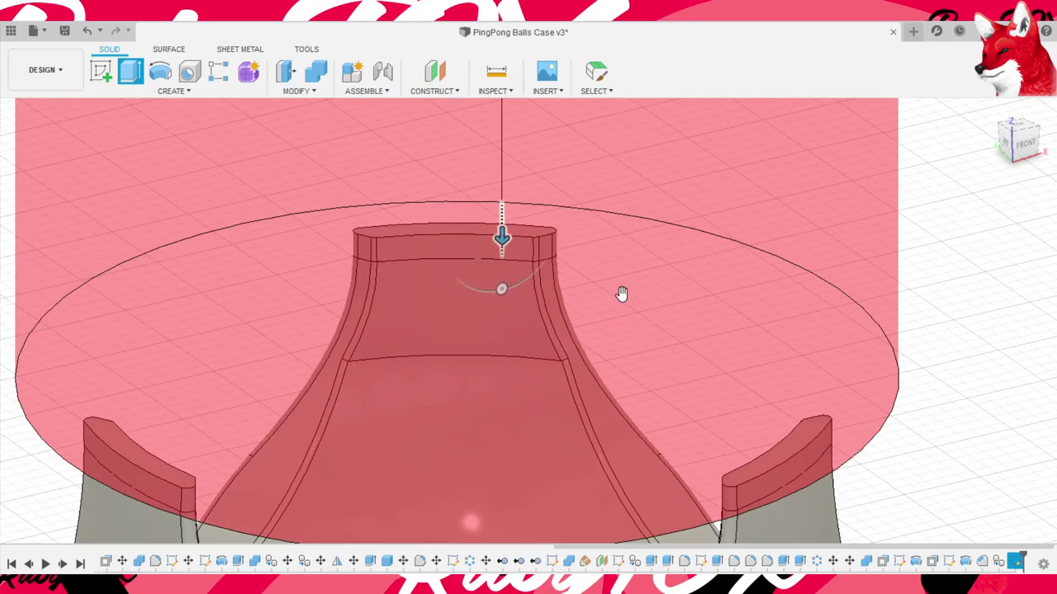
{"action": "mouse_move", "coordinate": [621, 293]}
{"action": "middle_mouse_down"}
{"action": "mouse_move", "coordinate": [622, 331]}
{"action": "mouse_move", "coordinate": [668, 330]}
{"action": "middle_mouse_up"}
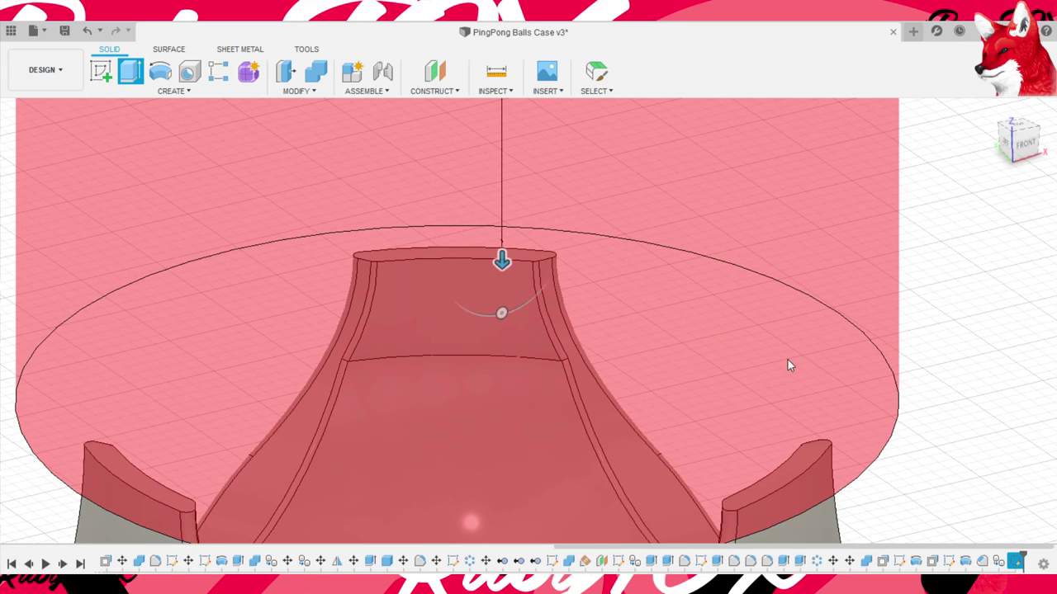
{"action": "key", "text": "Return"}
{"action": "key", "text": "F6"}
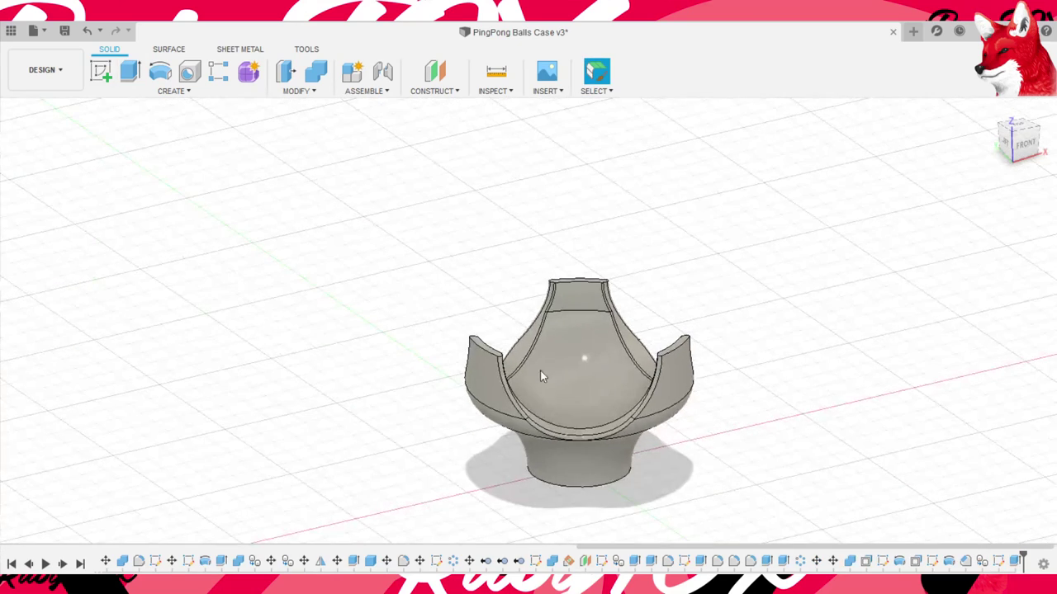
- Undo the circle cut to restore the tall tube and side walls
{"action": "key", "text": "ctrl+z"}
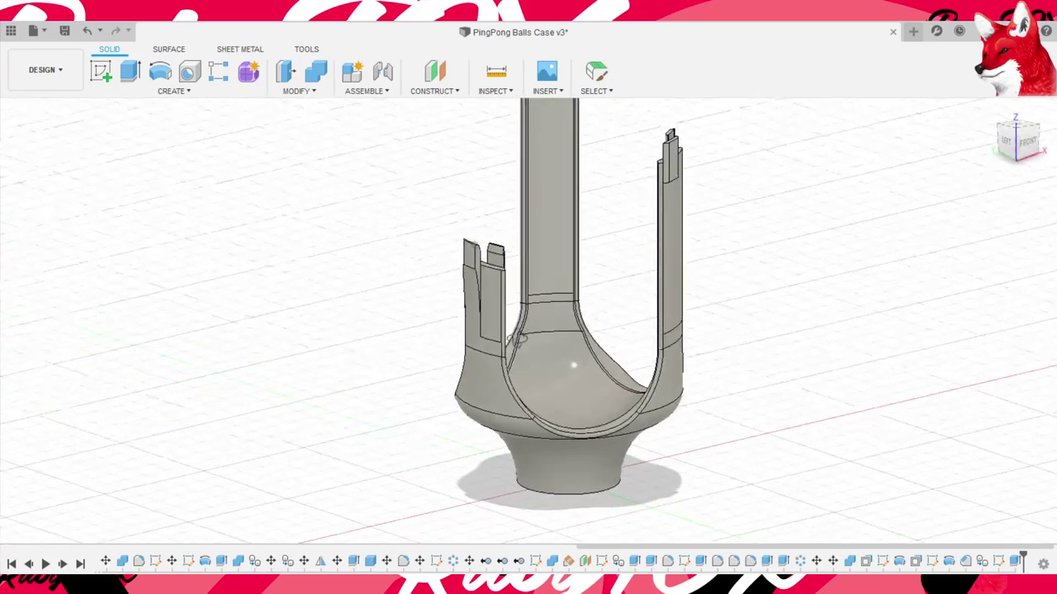
{"action": "middle_click_drag", "start_coordinate": [511, 350], "coordinate": [116, 347], "text": "shift"}
{"action": "key", "text": "ctrl+a"}
{"action": "left_click", "coordinate": [425, 366]}
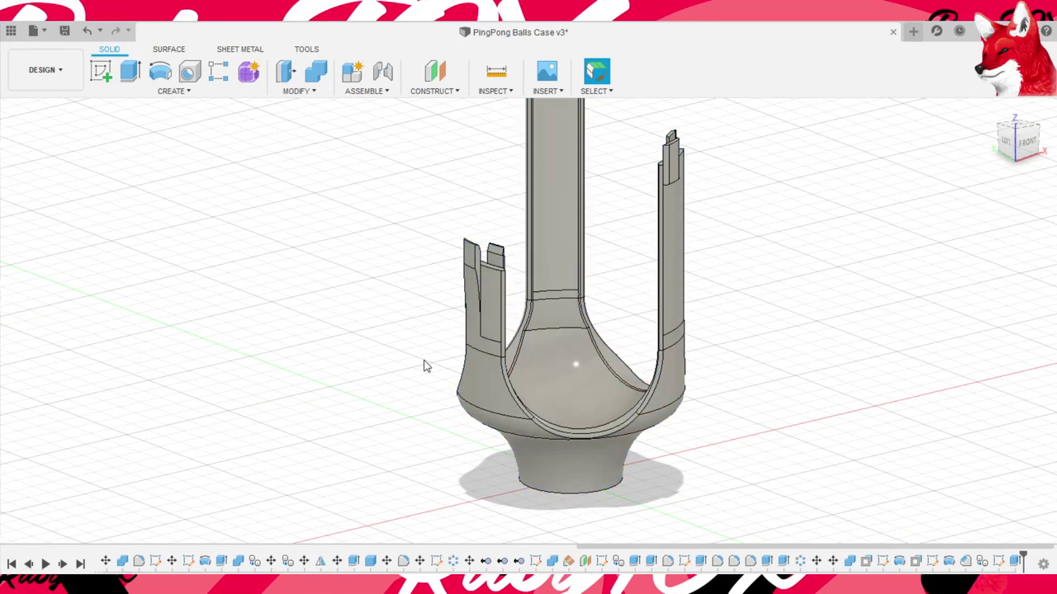
{"action": "key", "text": "ctrl+a"}
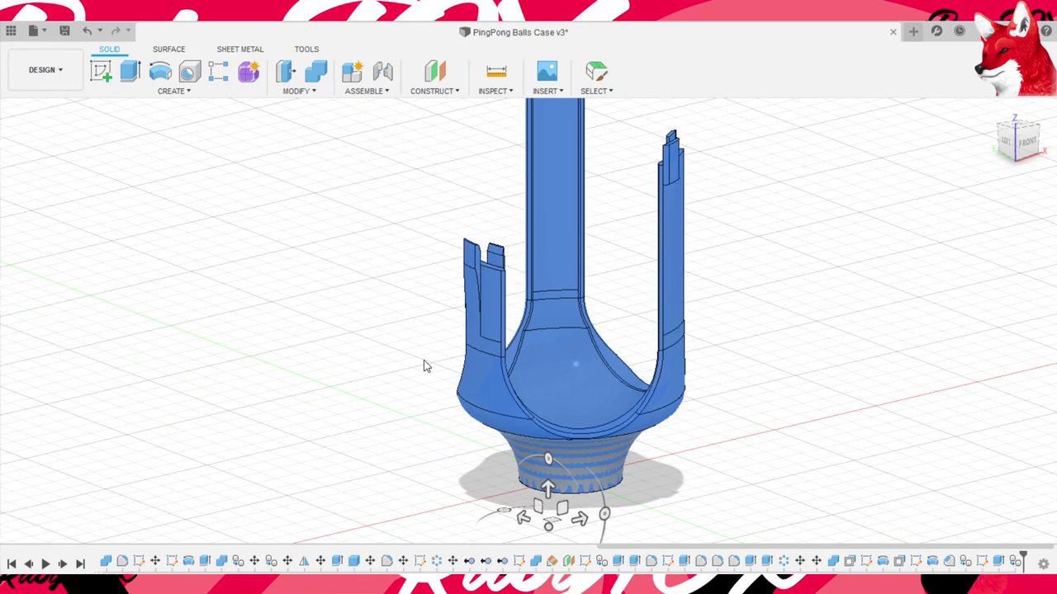
{"action": "key", "text": "Escape"}
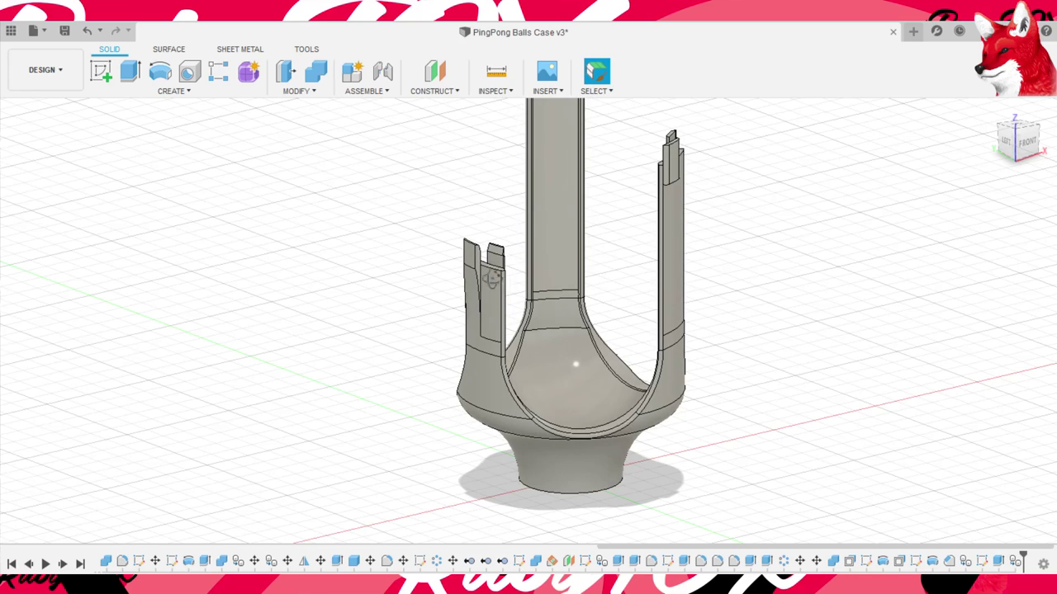
- Orbit to the left prong and start a new sketch on the top plane
{"action": "mouse_move", "coordinate": [492, 279]}
{"action": "middle_mouse_down", "text": "shift"}
{"action": "mouse_move", "coordinate": [420, 308]}
{"action": "mouse_move", "coordinate": [580, 360]}
{"action": "middle_mouse_up", "text": "shift"}
{"action": "scroll", "coordinate": [652, 331], "scroll_direction": "up", "scroll_amount": 5}
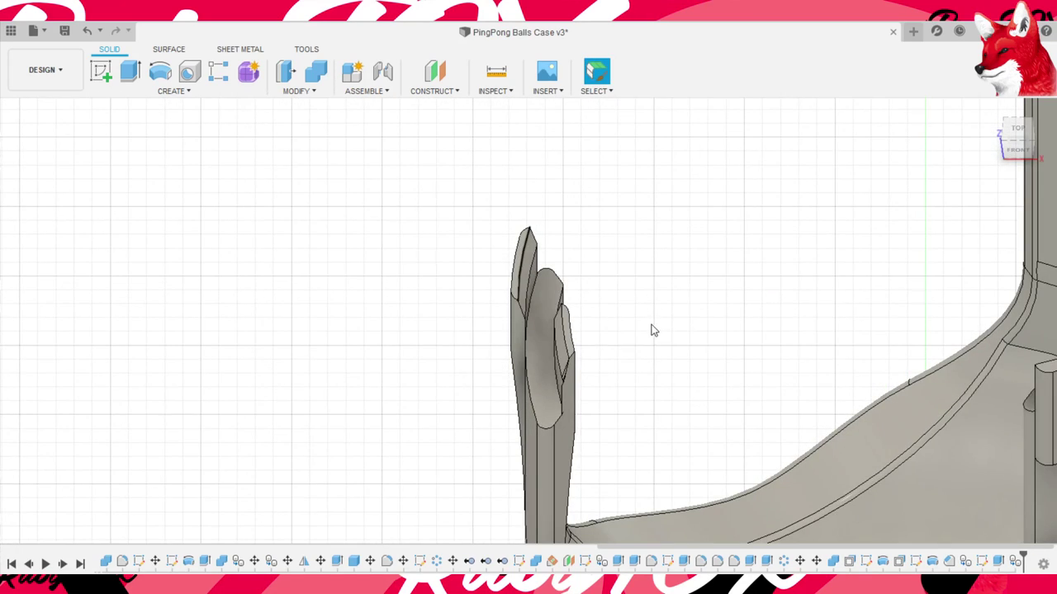
{"action": "middle_click_drag", "start_coordinate": [646, 328], "coordinate": [647, 336], "text": "shift"}
{"action": "scroll", "coordinate": [640, 346], "scroll_direction": "up", "scroll_amount": 3}
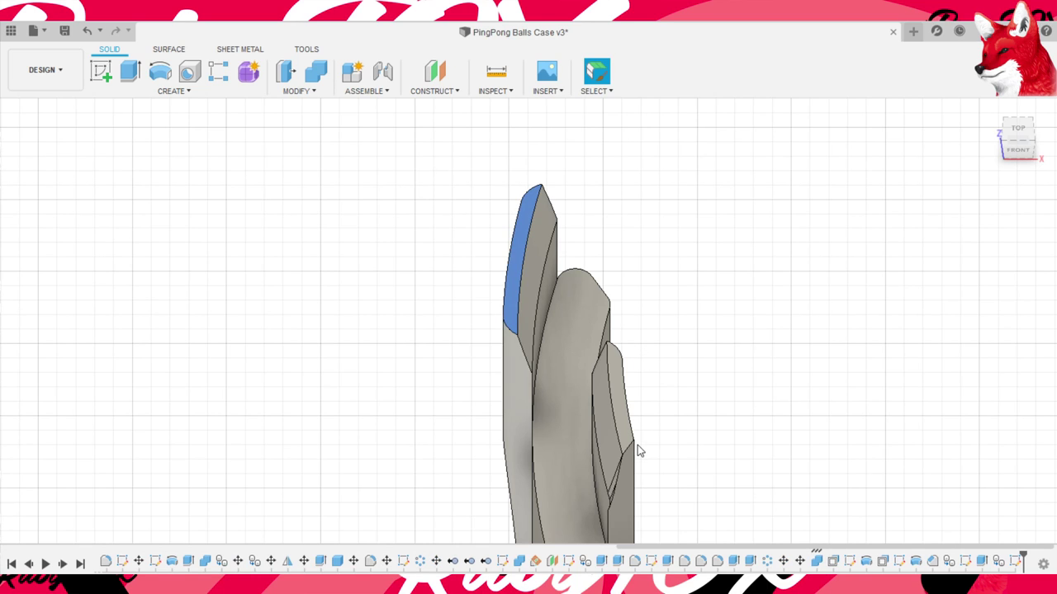
{"action": "mouse_move", "coordinate": [637, 445]}
{"action": "middle_mouse_down", "text": "shift"}
{"action": "mouse_move", "coordinate": [641, 401]}
{"action": "mouse_move", "coordinate": [737, 450]}
{"action": "middle_mouse_up", "text": "shift"}
{"action": "left_click", "coordinate": [737, 451]}
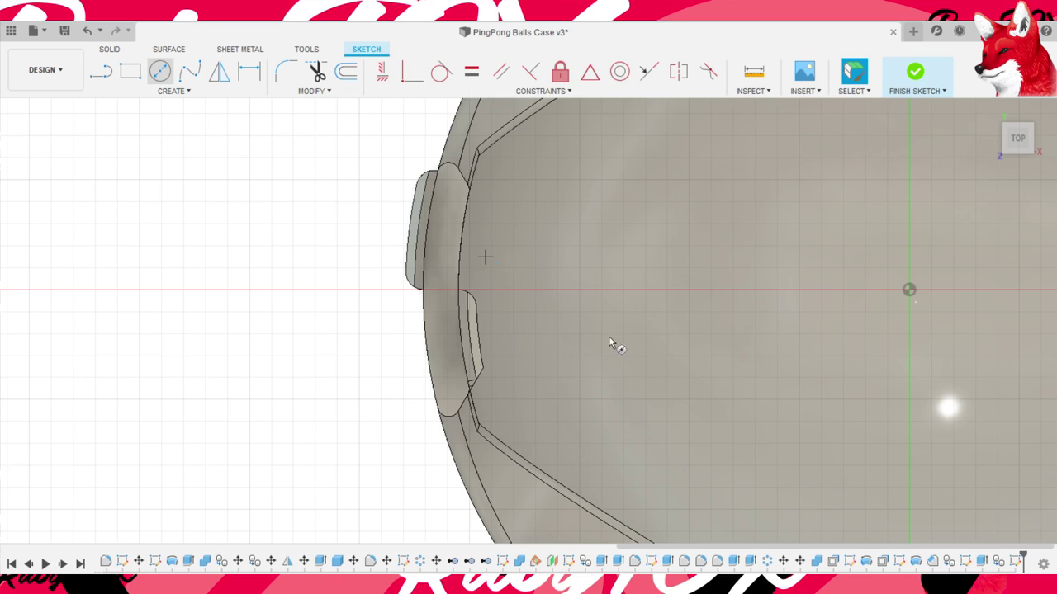
- Draw a centre-diameter circle enclosing the left prong tip, exit the sketch, and select its profile
{"action": "key", "text": "c"}
{"action": "left_click", "coordinate": [447, 290]}
{"action": "left_click", "coordinate": [543, 179]}
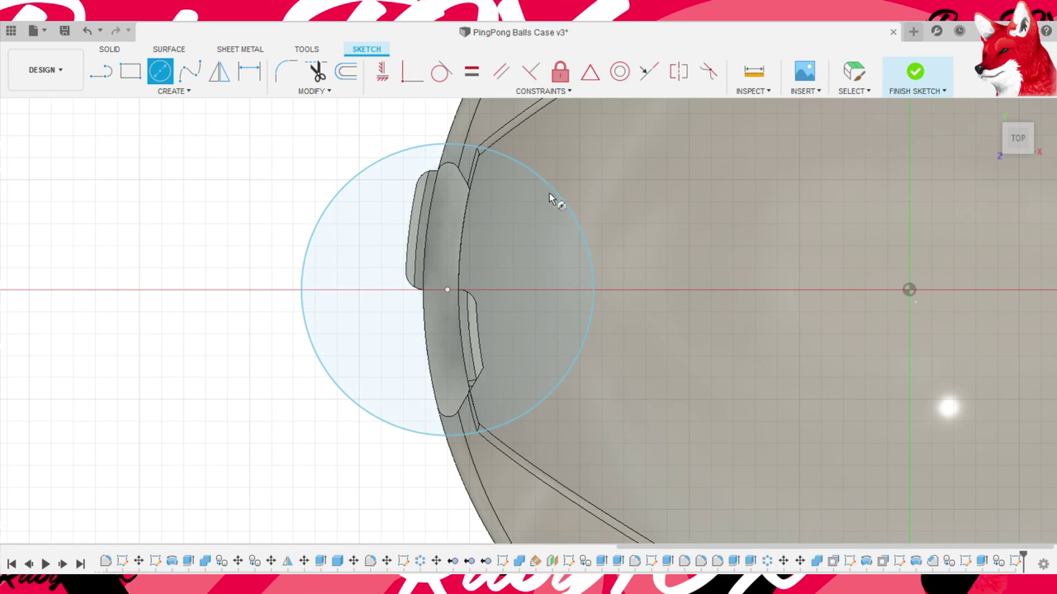
{"action": "key", "text": "Escape"}
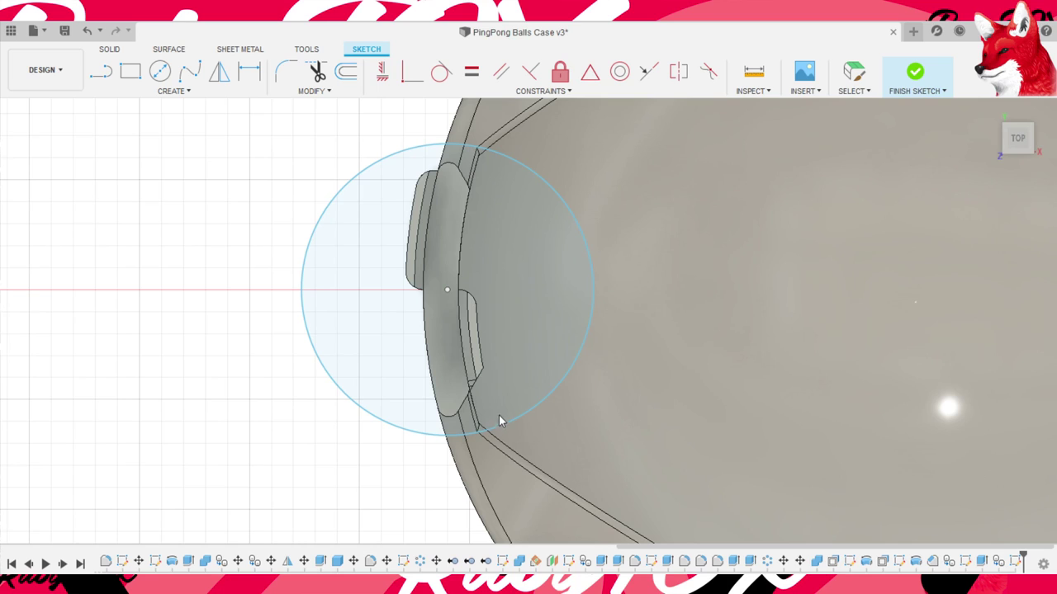
{"action": "middle_click_drag", "start_coordinate": [542, 338], "coordinate": [462, 391], "text": "shift"}
{"action": "key", "text": "Escape"}
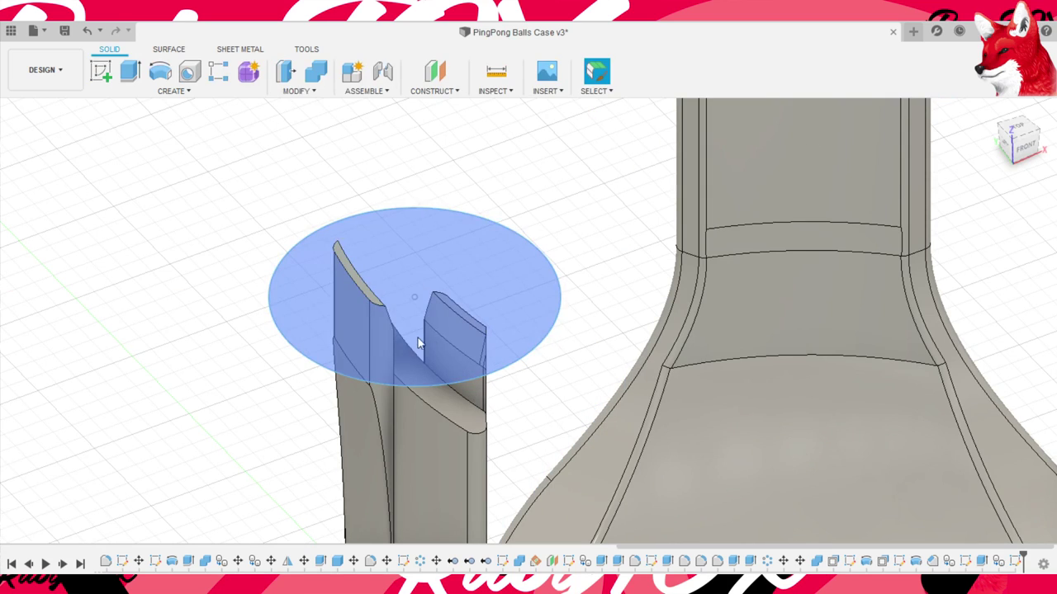
{"action": "scroll", "coordinate": [454, 345], "scroll_direction": "up", "scroll_amount": 3}
{"action": "left_click", "coordinate": [495, 299]}
{"action": "scroll", "coordinate": [508, 330], "scroll_direction": "down", "scroll_amount": 5}
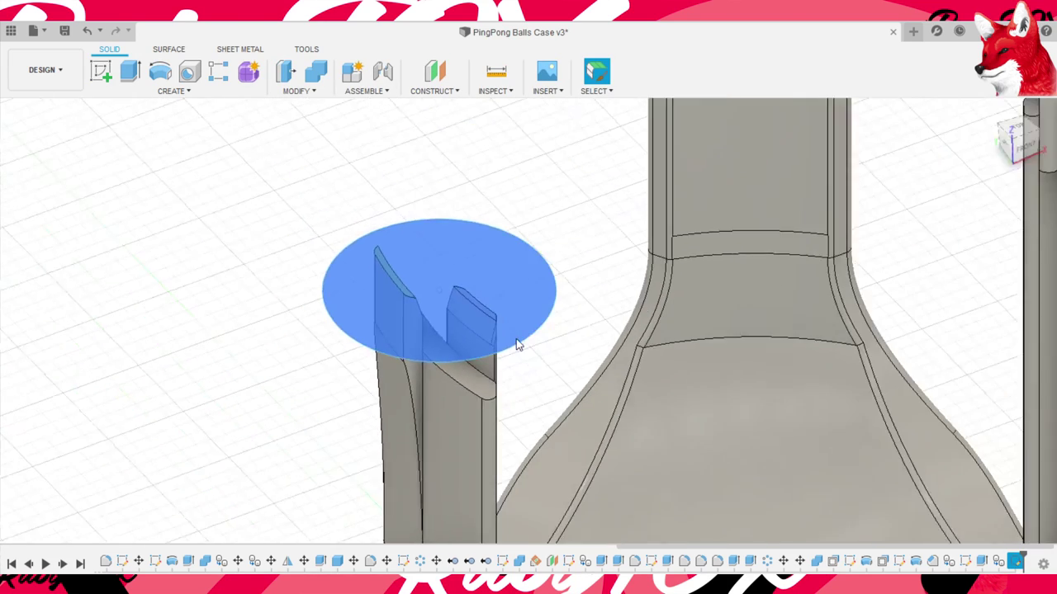
{"action": "middle_click_drag", "start_coordinate": [579, 452], "coordinate": [616, 253]}
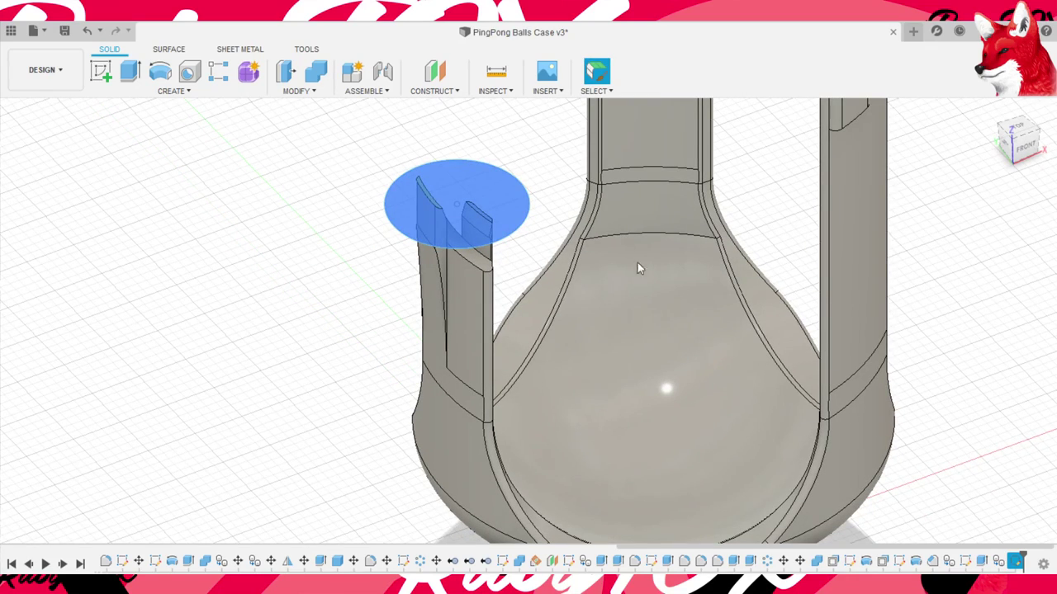
- Extrude the circle profile 21.50 down through the left prong and confirm
{"action": "key", "text": "e"}
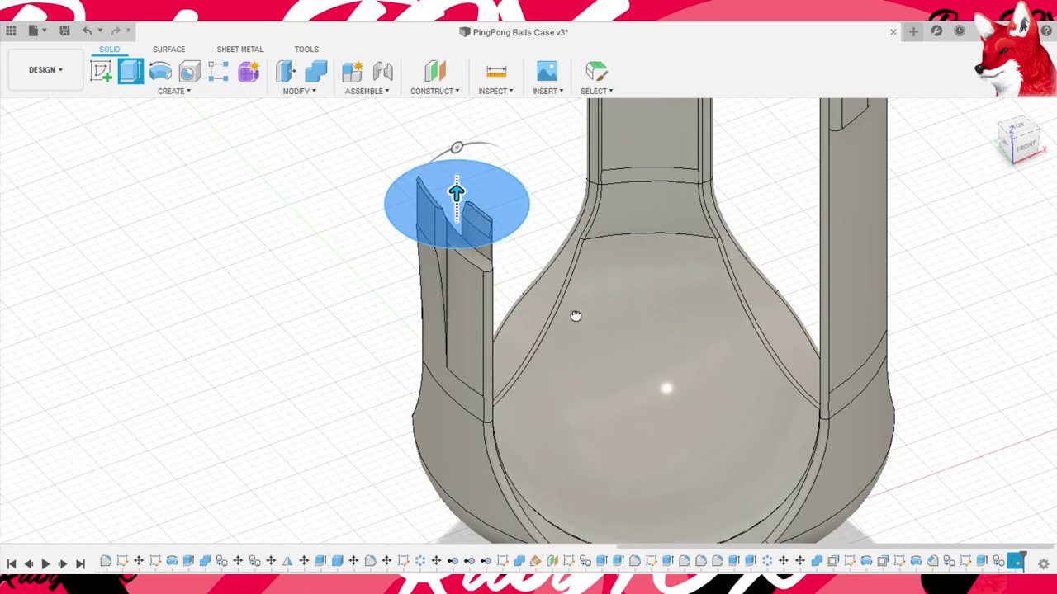
{"action": "mouse_move", "coordinate": [457, 191]}
{"action": "left_mouse_down"}
{"action": "mouse_move", "coordinate": [456, 276]}
{"action": "mouse_move", "coordinate": [585, 333]}
{"action": "mouse_move", "coordinate": [568, 347]}
{"action": "mouse_move", "coordinate": [559, 533]}
{"action": "mouse_move", "coordinate": [564, 510]}
{"action": "left_mouse_up"}
{"action": "scroll", "coordinate": [594, 520], "scroll_direction": "up", "scroll_amount": 2}
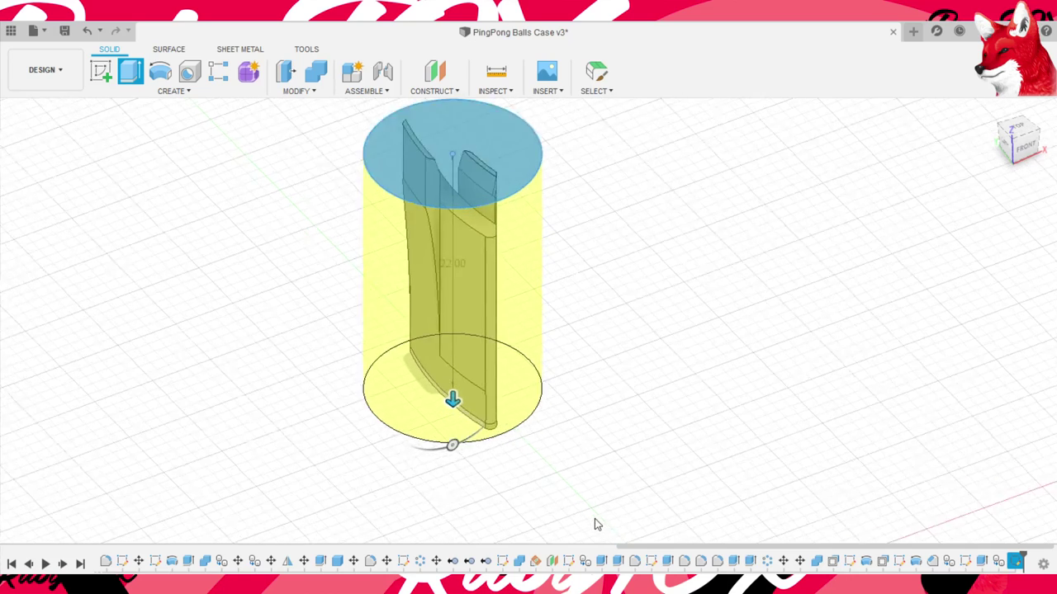
{"action": "scroll", "coordinate": [578, 503], "scroll_direction": "up", "scroll_amount": 5}
{"action": "middle_click_drag", "start_coordinate": [539, 461], "coordinate": [542, 455]}
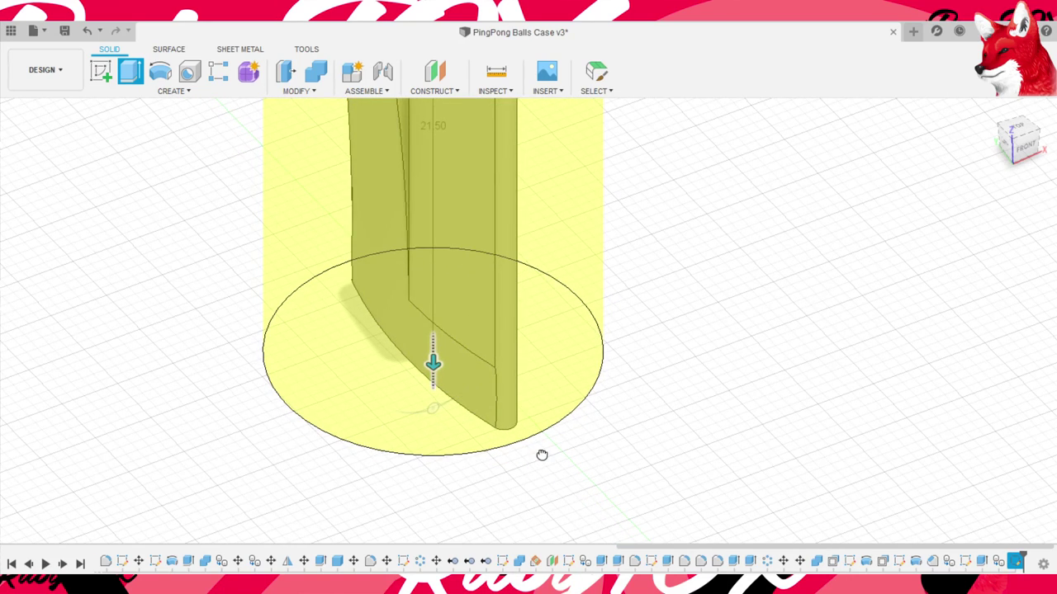
{"action": "key", "text": "Return"}
{"action": "scroll", "coordinate": [677, 387], "scroll_direction": "down", "scroll_amount": 2}
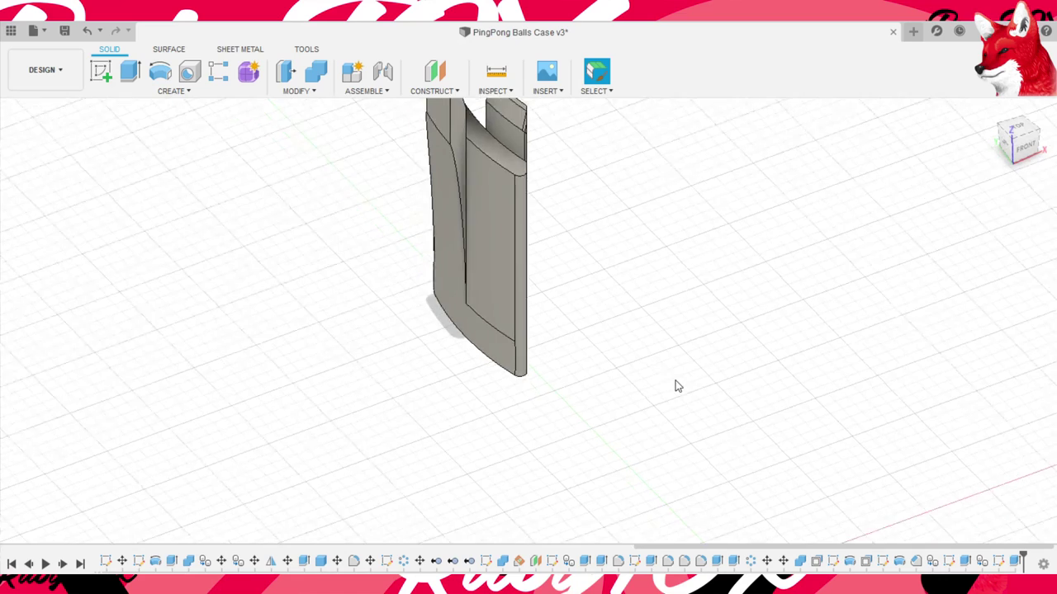
{"action": "scroll", "coordinate": [677, 386], "scroll_direction": "down", "scroll_amount": 3}
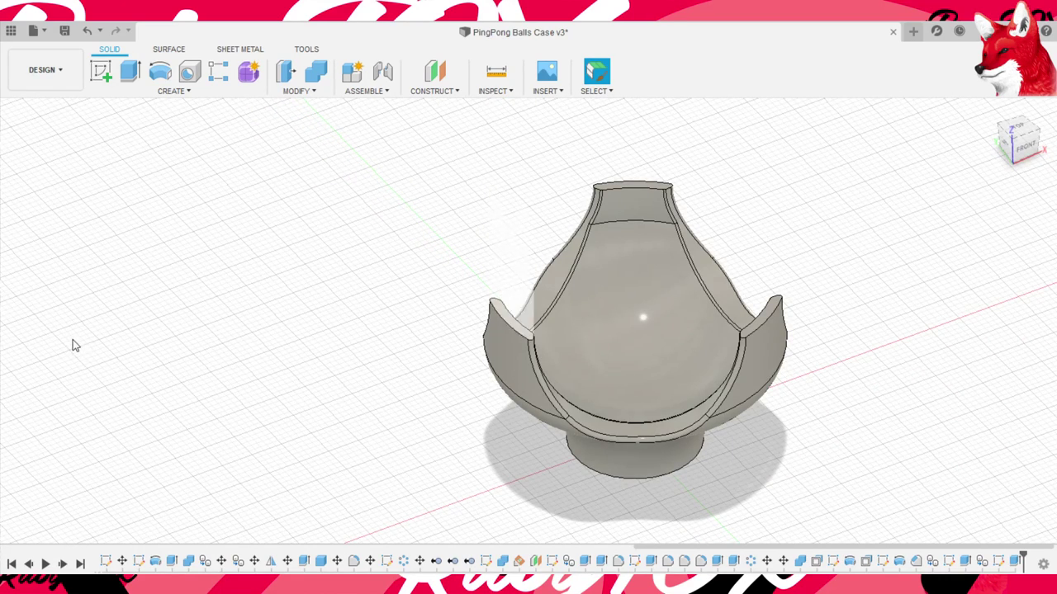
- Circular-pattern the side tab around the vertical axis into three tabs on the rim
{"action": "middle_click_drag", "start_coordinate": [547, 388], "coordinate": [675, 355], "text": "shift"}
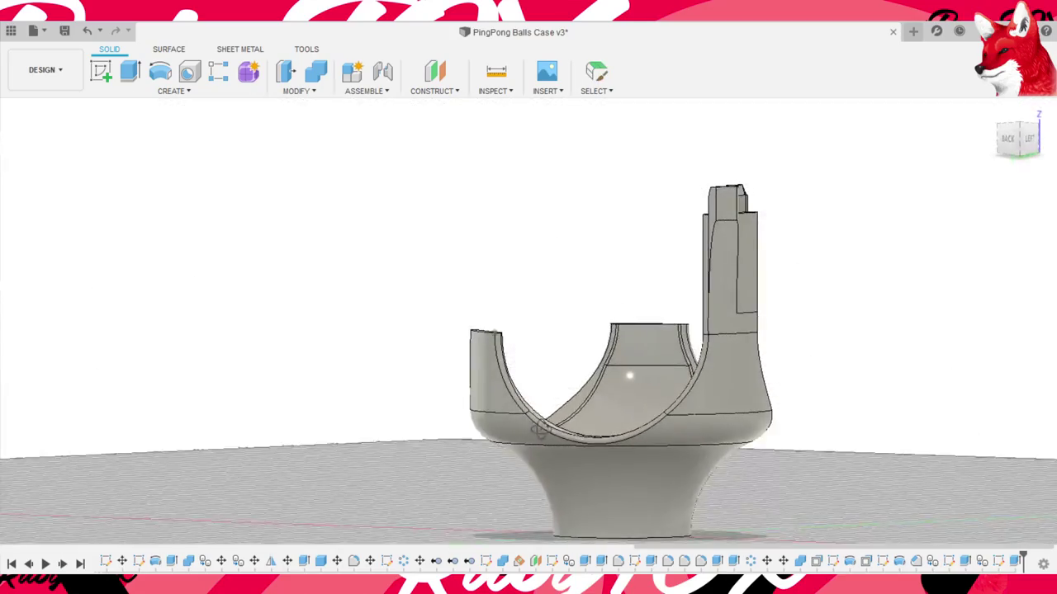
{"action": "middle_click_drag", "start_coordinate": [544, 500], "coordinate": [566, 479], "text": "shift"}
{"action": "scroll", "coordinate": [567, 480], "scroll_direction": "down", "scroll_amount": 5}
{"action": "mouse_move", "coordinate": [679, 503]}
{"action": "middle_mouse_down", "text": "shift"}
{"action": "mouse_move", "coordinate": [760, 447]}
{"action": "mouse_move", "coordinate": [762, 405]}
{"action": "mouse_move", "coordinate": [760, 422]}
{"action": "middle_mouse_up", "text": "shift"}
{"action": "mouse_move", "coordinate": [736, 358]}
{"action": "middle_mouse_down", "text": "shift"}
{"action": "mouse_move", "coordinate": [758, 481]}
{"action": "mouse_move", "coordinate": [738, 385]}
{"action": "middle_mouse_up", "text": "shift"}
{"action": "scroll", "coordinate": [738, 385], "scroll_direction": "up", "scroll_amount": 3}
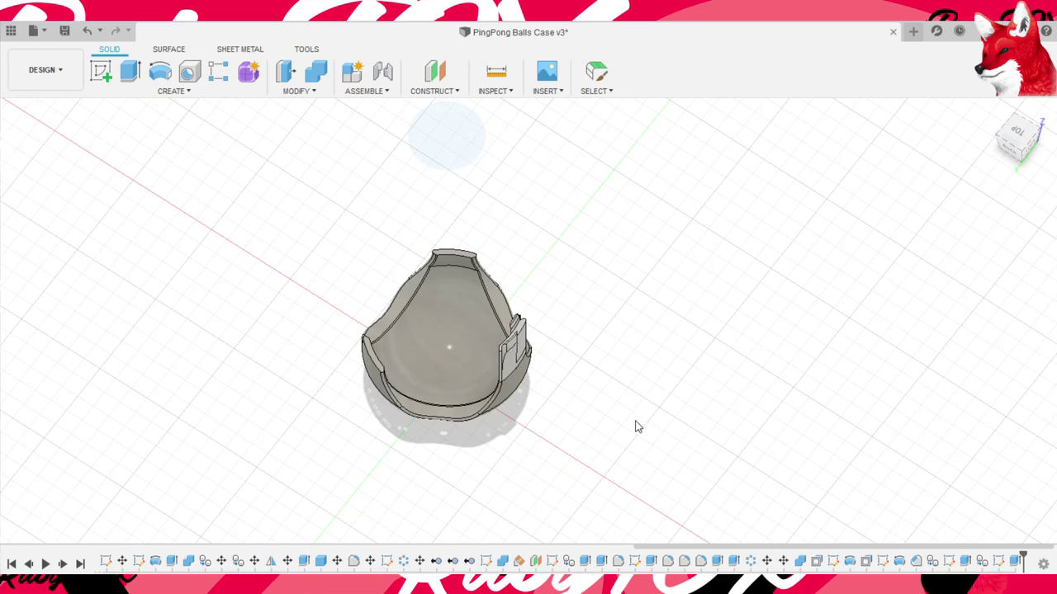
{"action": "key", "text": "m"}
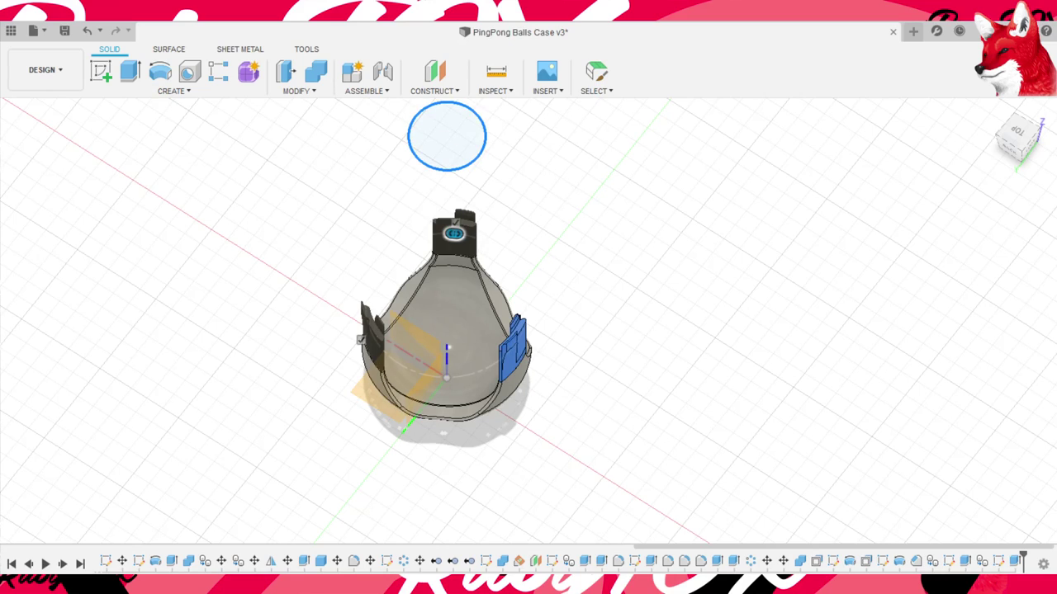
{"action": "key", "text": "Return"}
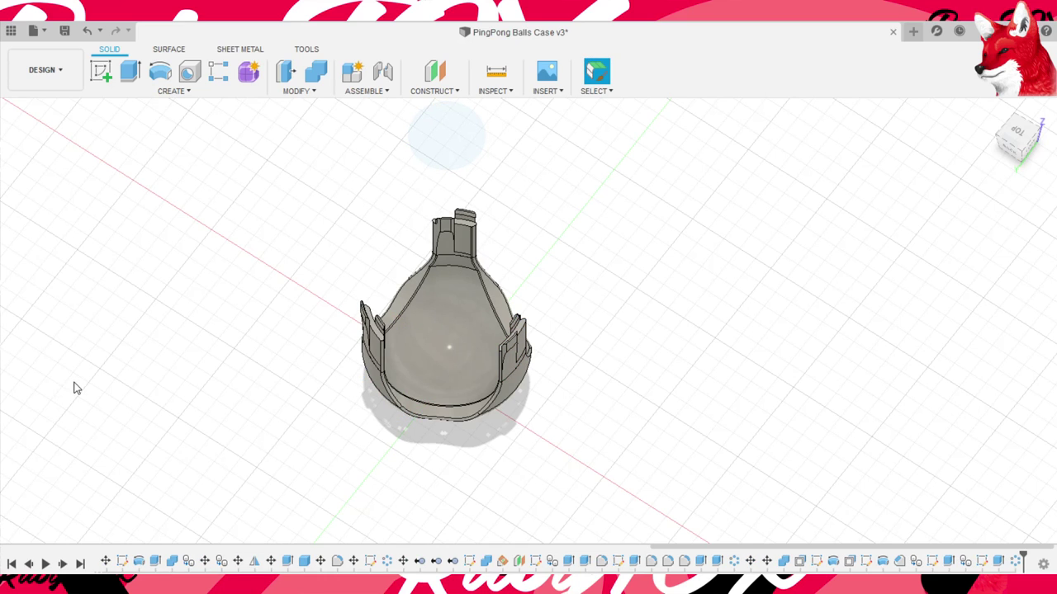
{"action": "mouse_move", "coordinate": [632, 417]}
{"action": "middle_mouse_down", "text": "shift"}
{"action": "mouse_move", "coordinate": [894, 385]}
{"action": "mouse_move", "coordinate": [652, 379]}
{"action": "mouse_move", "coordinate": [646, 358]}
{"action": "mouse_move", "coordinate": [636, 448]}
{"action": "middle_mouse_up", "text": "shift"}
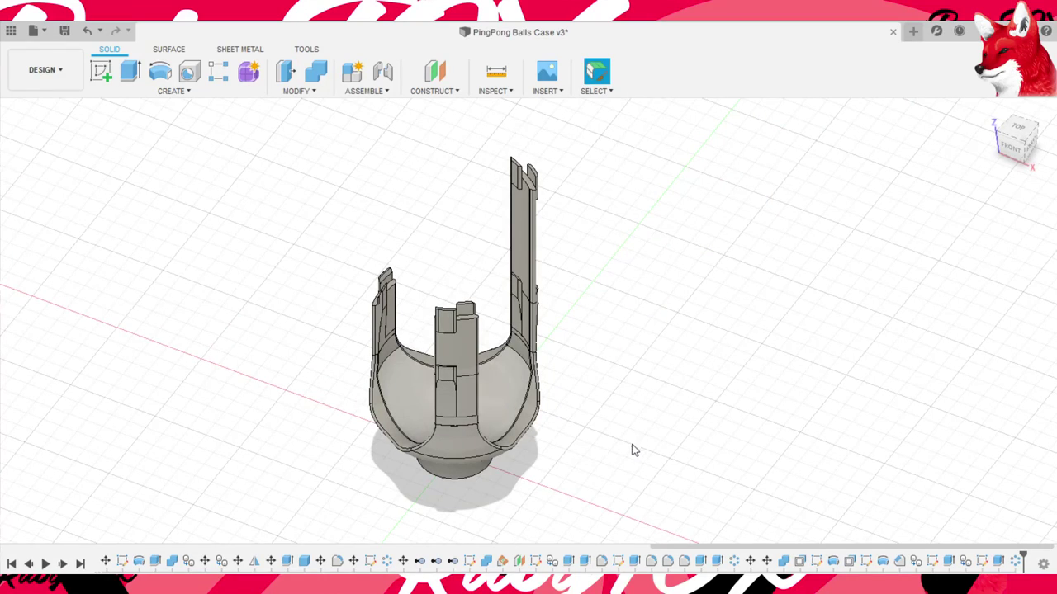
- Move the front tab up by 20 in the front view
{"action": "key", "text": "m"}
{"action": "left_click", "coordinate": [456, 398]}
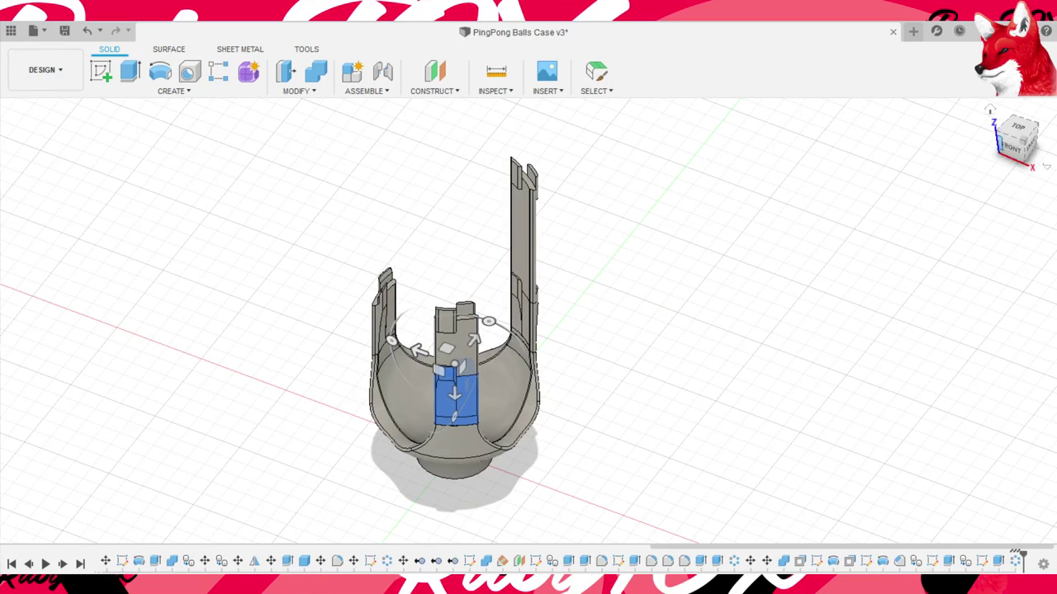
{"action": "key", "text": "shift+f"}
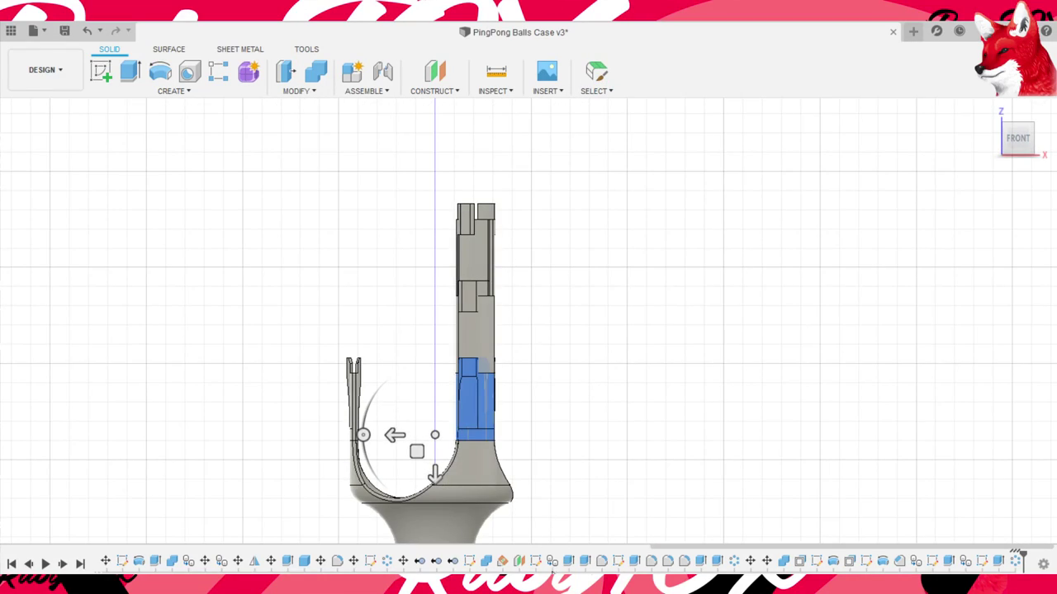
{"action": "left_click_drag", "start_coordinate": [540, 562], "coordinate": [537, 507]}
{"action": "scroll", "coordinate": [533, 445], "scroll_direction": "up", "scroll_amount": 2}
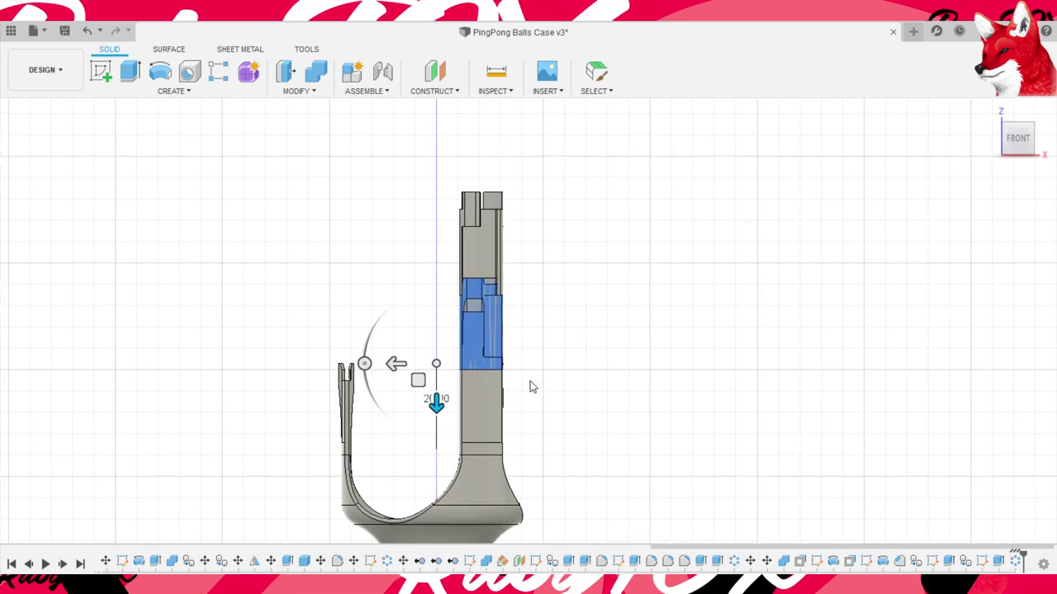
{"action": "scroll", "coordinate": [528, 385], "scroll_direction": "up", "scroll_amount": 3}
{"action": "scroll", "coordinate": [655, 342], "scroll_direction": "up", "scroll_amount": 3}
{"action": "scroll", "coordinate": [620, 330], "scroll_direction": "up", "scroll_amount": 2}
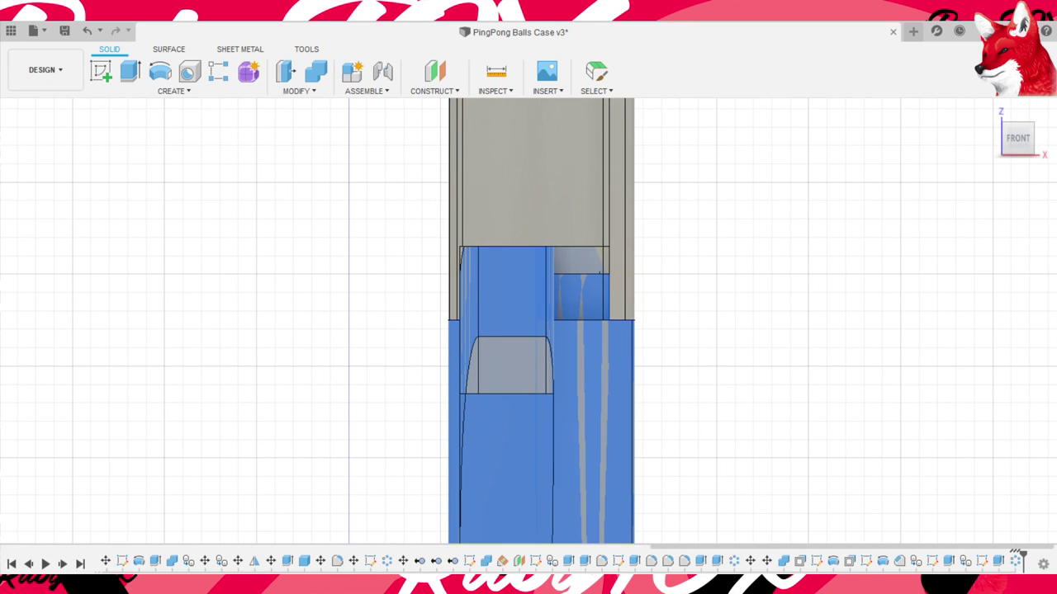
{"action": "left_click", "coordinate": [911, 463]}
{"action": "scroll", "coordinate": [896, 465], "scroll_direction": "down", "scroll_amount": 5}
{"action": "mouse_move", "coordinate": [896, 465]}
{"action": "middle_mouse_down", "text": "shift"}
{"action": "mouse_move", "coordinate": [960, 441]}
{"action": "mouse_move", "coordinate": [859, 472]}
{"action": "mouse_move", "coordinate": [821, 470]}
{"action": "mouse_move", "coordinate": [831, 478]}
{"action": "middle_mouse_up", "text": "shift"}
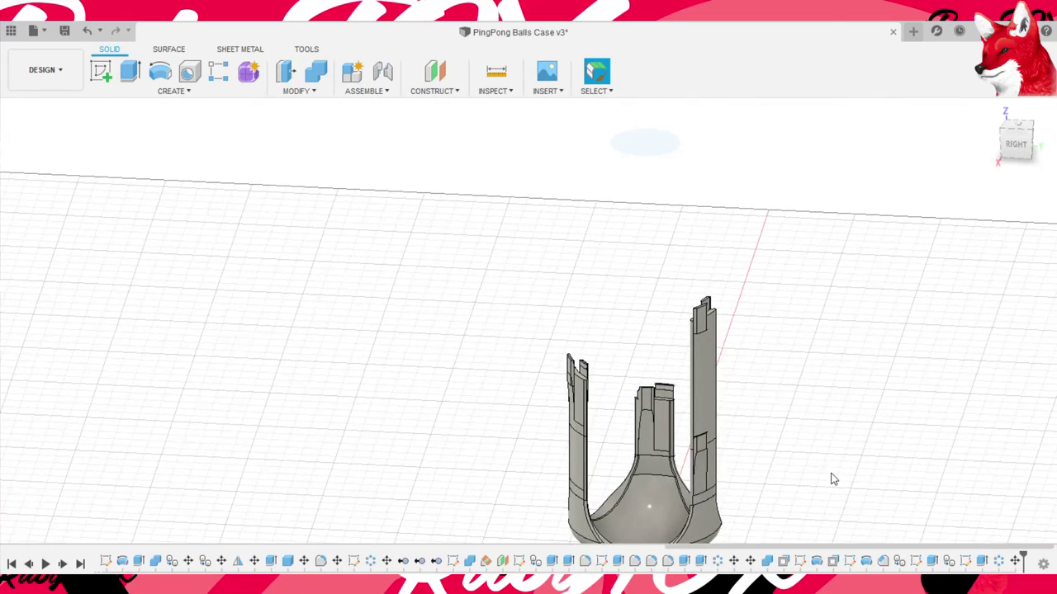
- Press-pull the right pillar face upward 40 mm from the Right view
{"action": "double_click", "coordinate": [879, 558]}
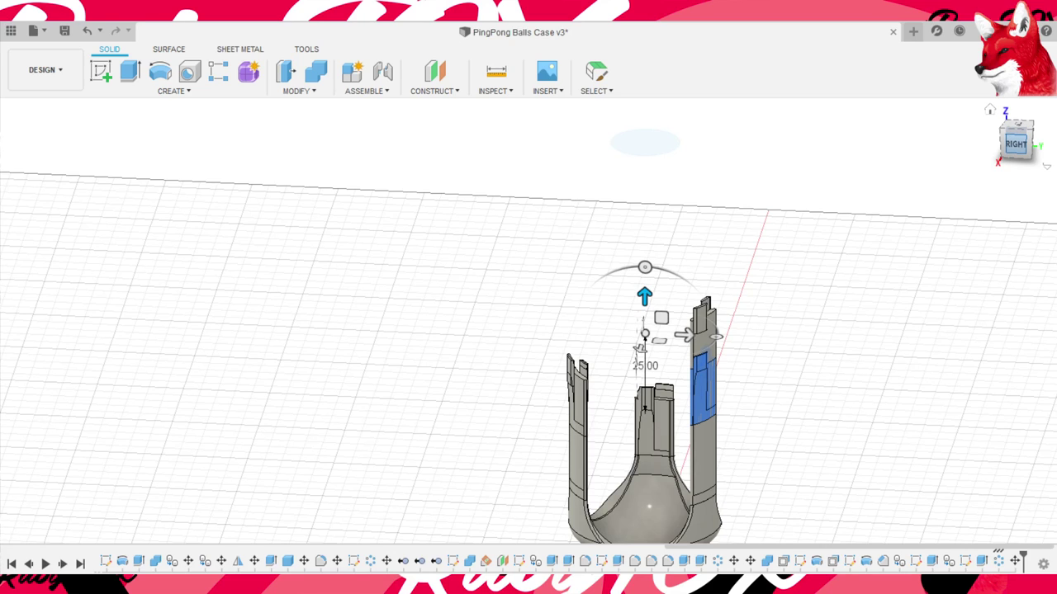
{"action": "left_click", "coordinate": [1015, 144]}
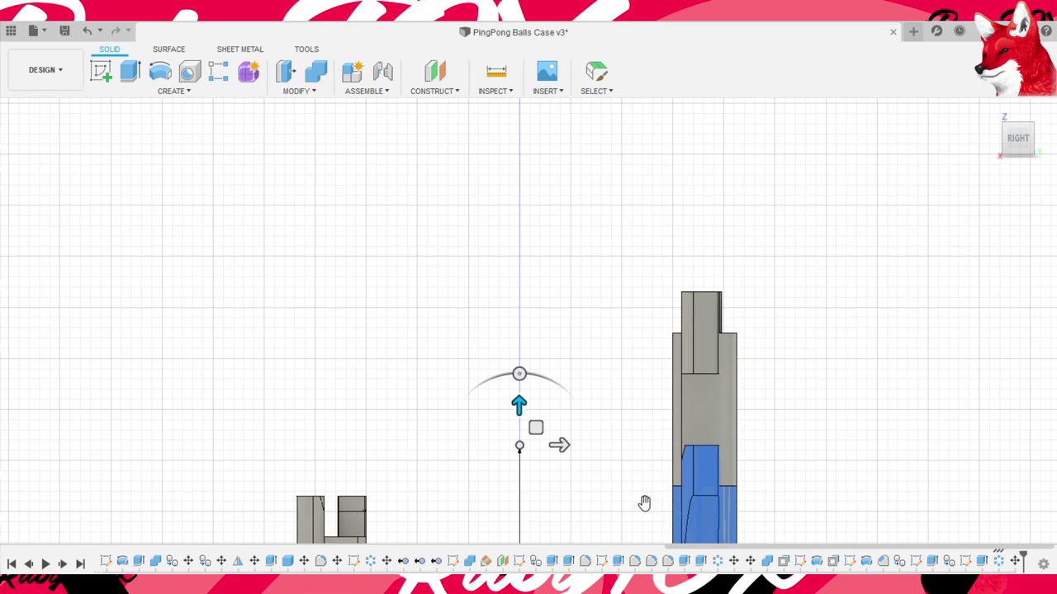
{"action": "left_click_drag", "start_coordinate": [644, 503], "coordinate": [672, 315]}
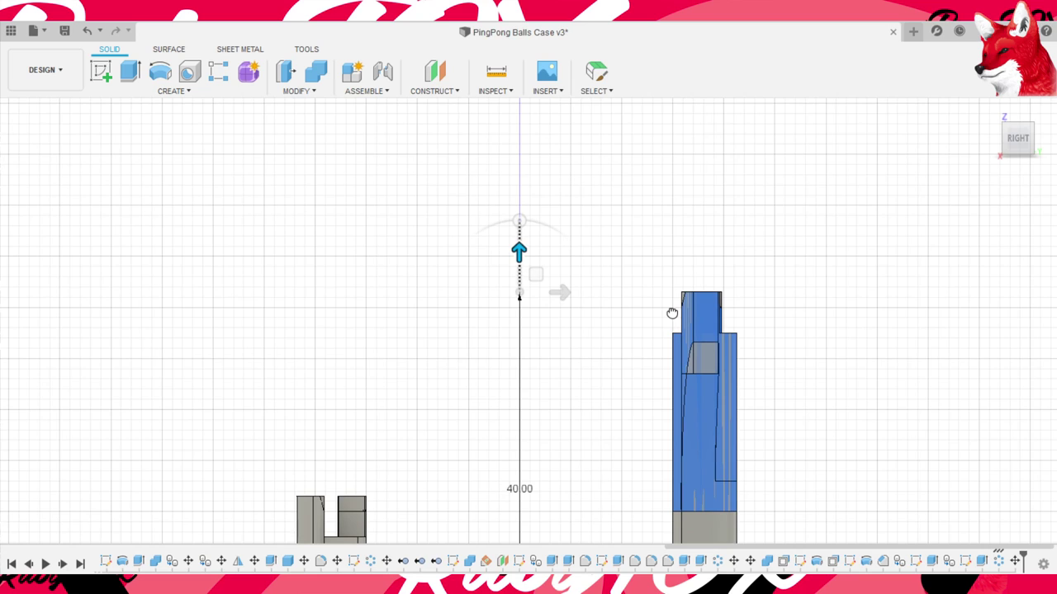
{"action": "key", "text": "Return"}
{"action": "scroll", "coordinate": [797, 423], "scroll_direction": "down", "scroll_amount": 5}
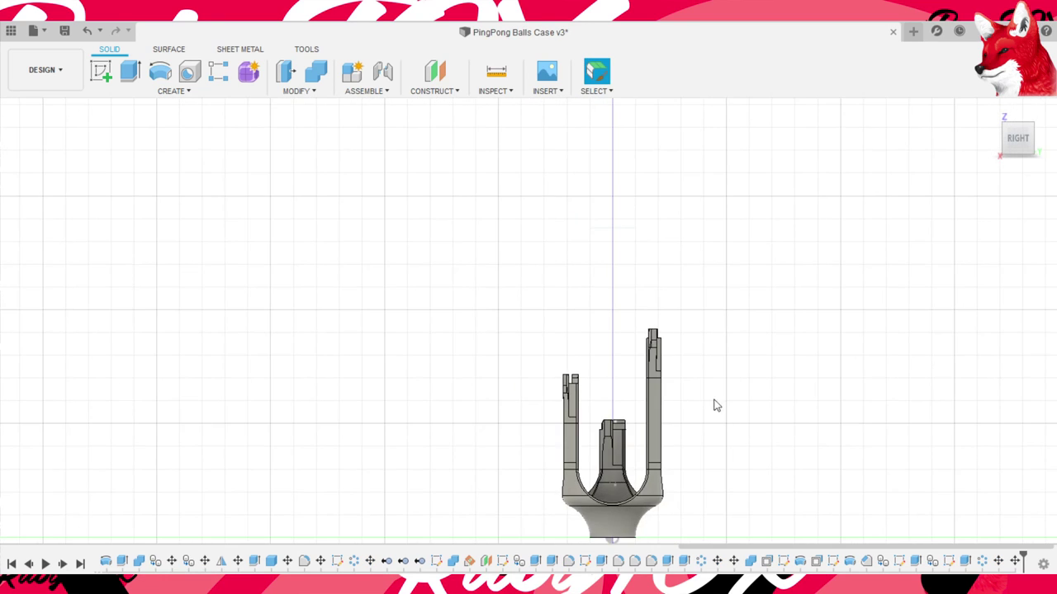
{"action": "middle_click_drag", "start_coordinate": [716, 405], "coordinate": [738, 406], "text": "shift"}
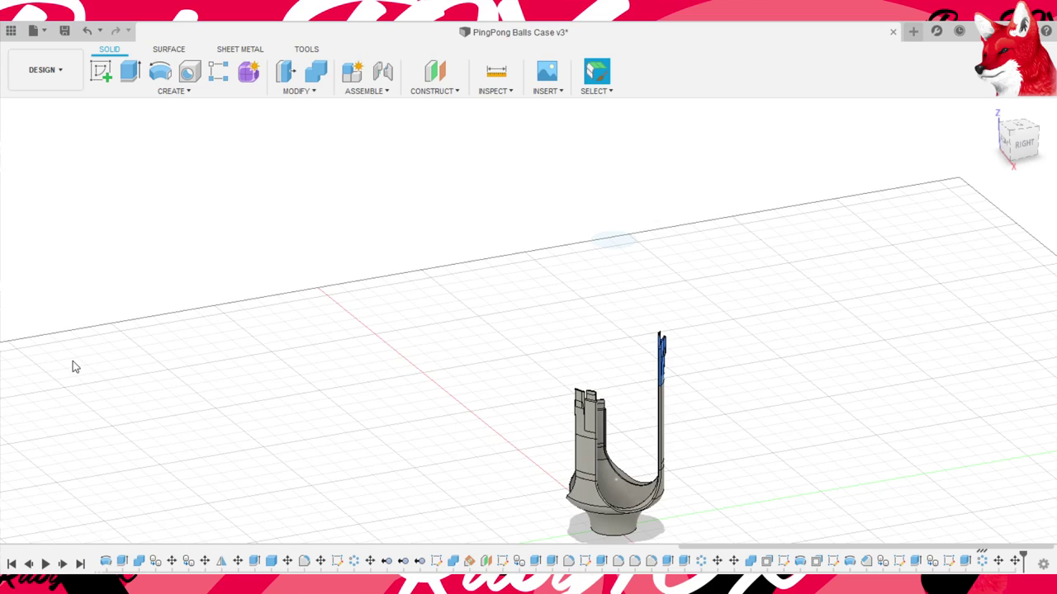
- Clear the selection, undo and redo the last feature, then hide the case body
{"action": "left_click", "coordinate": [82, 428]}
{"action": "key", "text": "ctrl+z"}
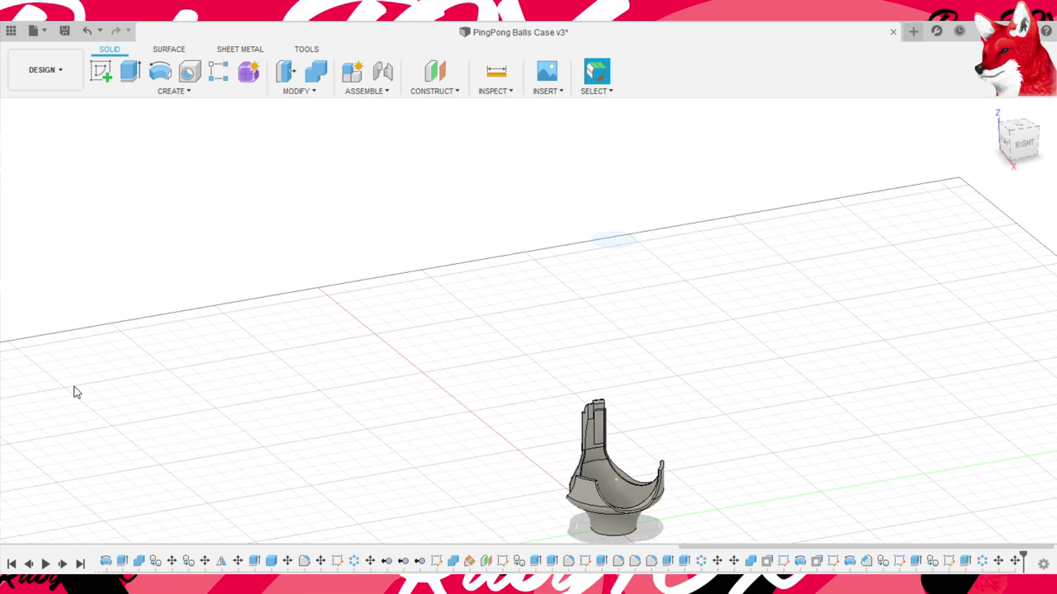
{"action": "key", "text": "ctrl+y"}
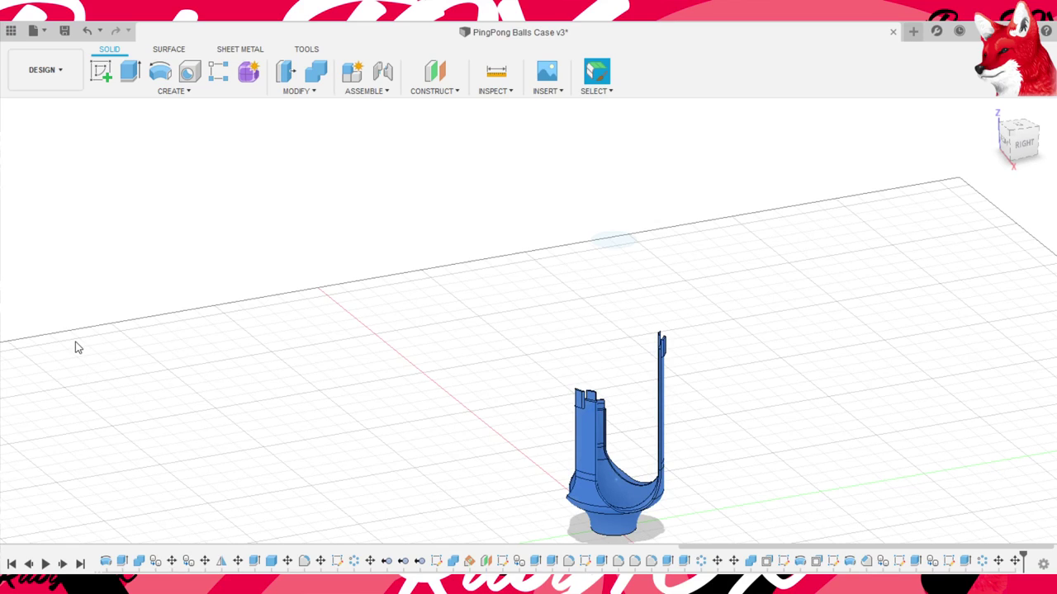
{"action": "key", "text": "Delete"}
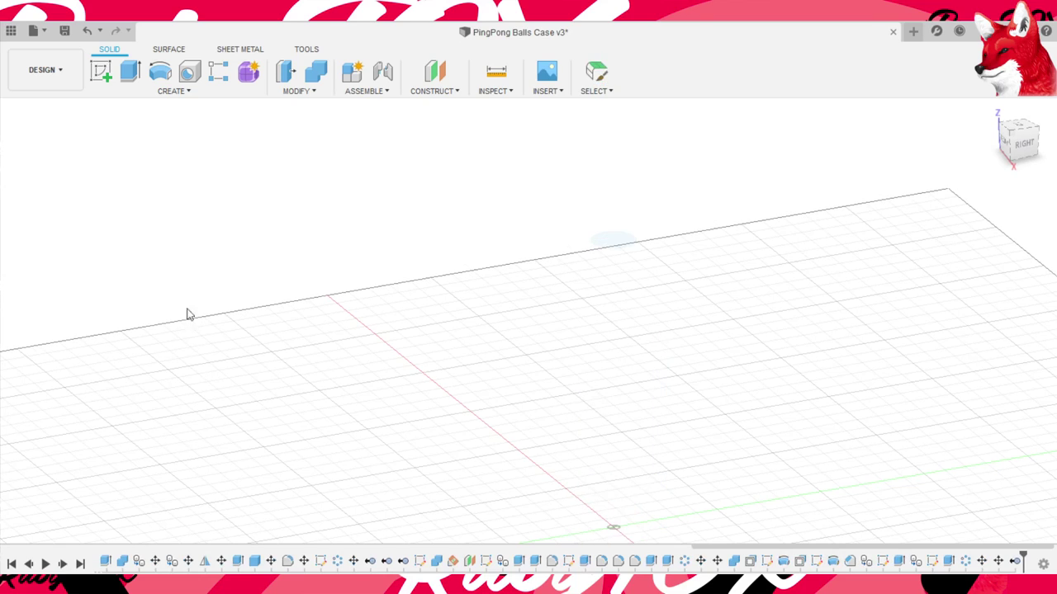
- Restore the tower, bowl-and-base and thin wall bodies, then orbit in on the loose wall pieces
{"action": "key", "text": "ctrl+z"}
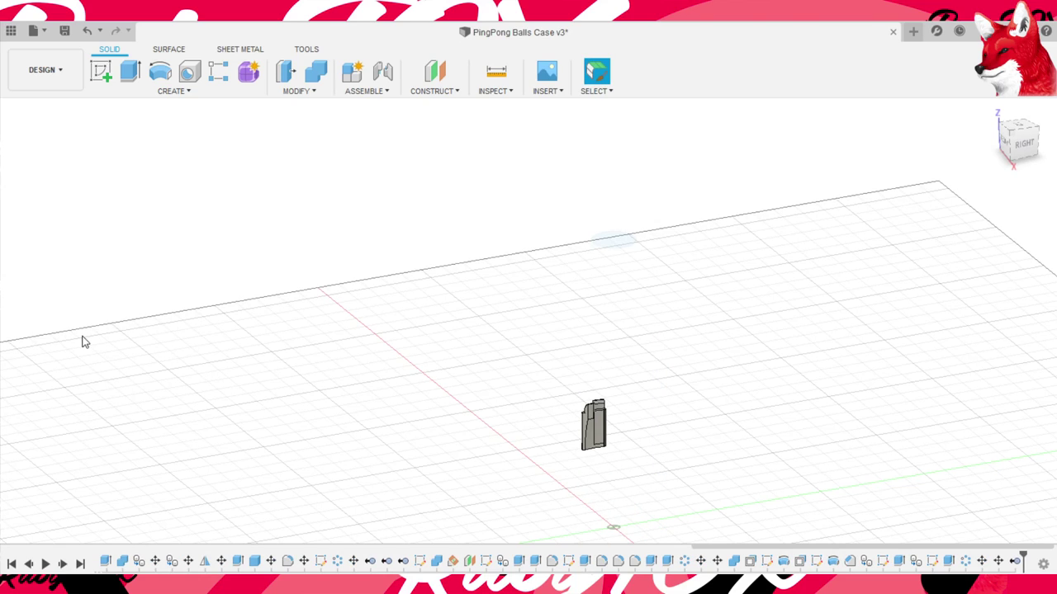
{"action": "key", "text": "ctrl+z"}
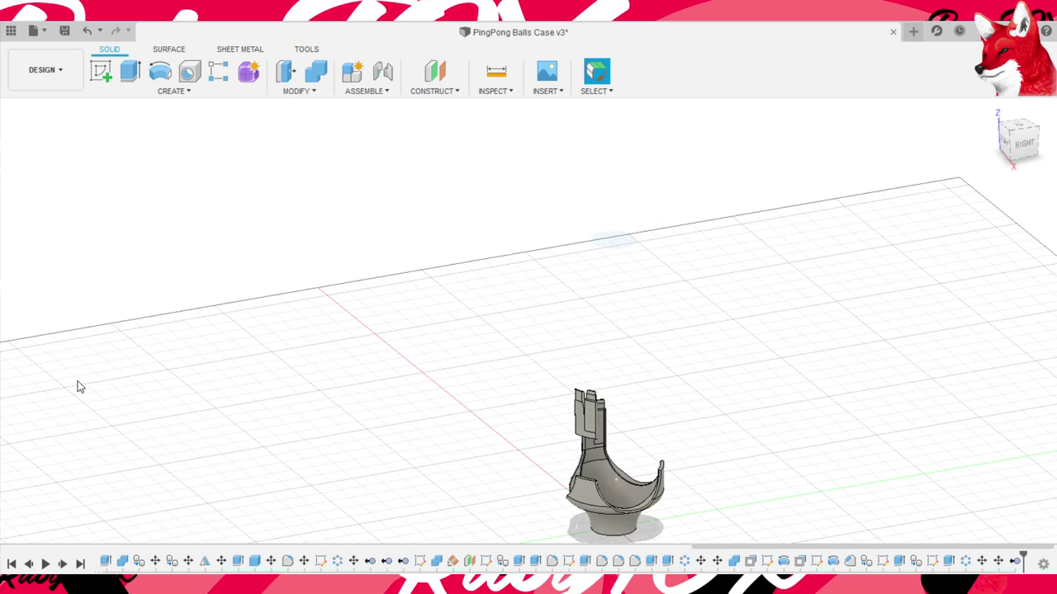
{"action": "key", "text": "ctrl+z"}
{"action": "mouse_move", "coordinate": [878, 453]}
{"action": "middle_mouse_down", "text": "shift"}
{"action": "mouse_move", "coordinate": [639, 433]}
{"action": "mouse_move", "coordinate": [653, 405]}
{"action": "middle_mouse_up", "text": "shift"}
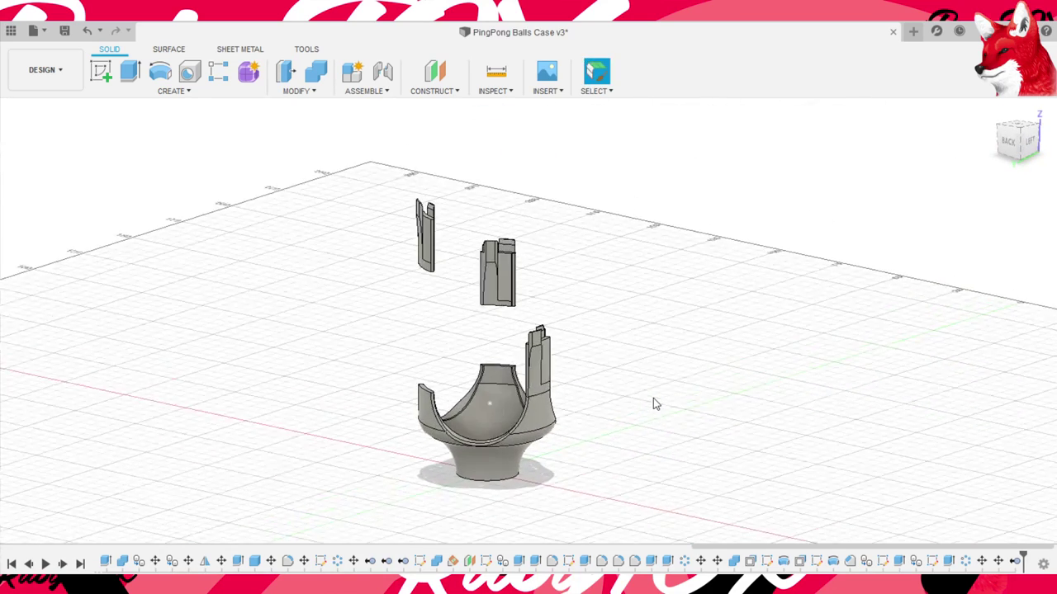
{"action": "scroll", "coordinate": [652, 405], "scroll_direction": "up", "scroll_amount": 2}
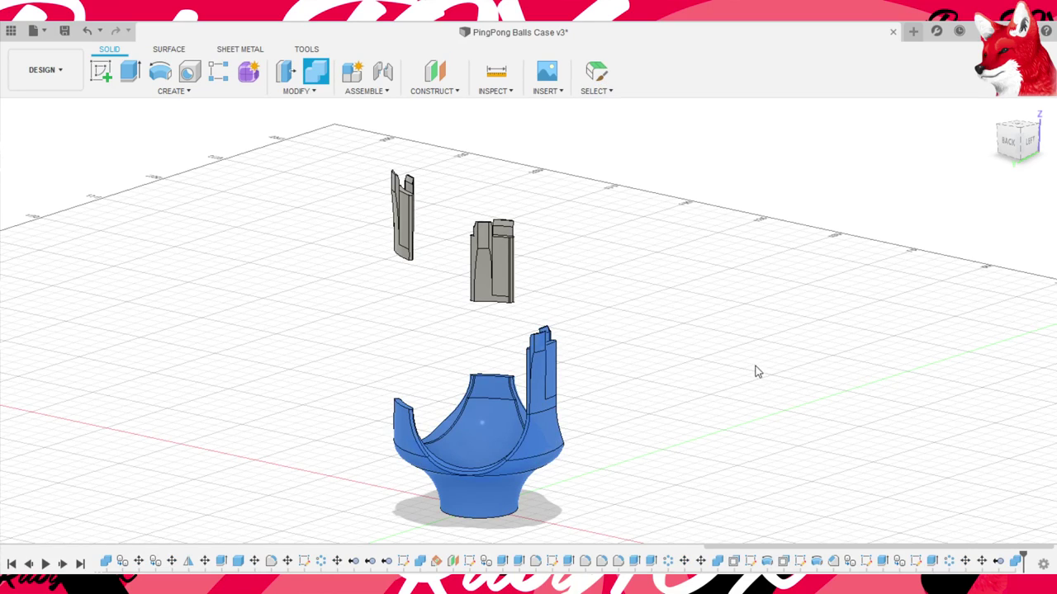
{"action": "mouse_move", "coordinate": [758, 371]}
{"action": "middle_mouse_down", "text": "shift"}
{"action": "mouse_move", "coordinate": [708, 372]}
{"action": "mouse_move", "coordinate": [743, 339]}
{"action": "mouse_move", "coordinate": [677, 252]}
{"action": "mouse_move", "coordinate": [637, 289]}
{"action": "mouse_move", "coordinate": [624, 261]}
{"action": "middle_mouse_up", "text": "shift"}
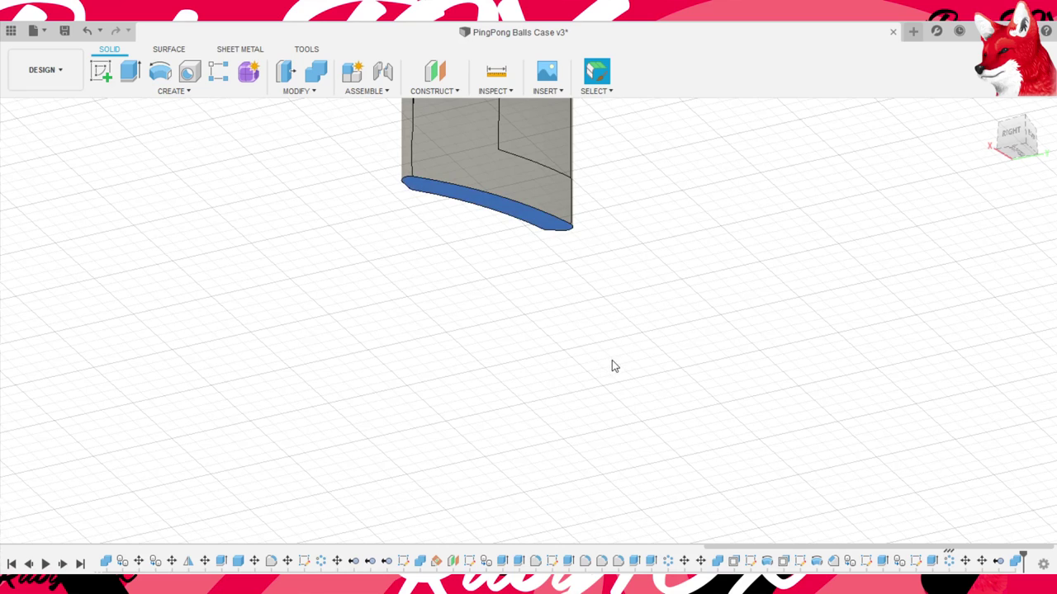
- Extrude the first wall piece's bottom face down toward the bowl
{"action": "key", "text": "e"}
{"action": "scroll", "coordinate": [611, 360], "scroll_direction": "down", "scroll_amount": 3}
{"action": "scroll", "coordinate": [611, 358], "scroll_direction": "down", "scroll_amount": 2}
{"action": "left_click_drag", "start_coordinate": [493, 291], "coordinate": [492, 503]}
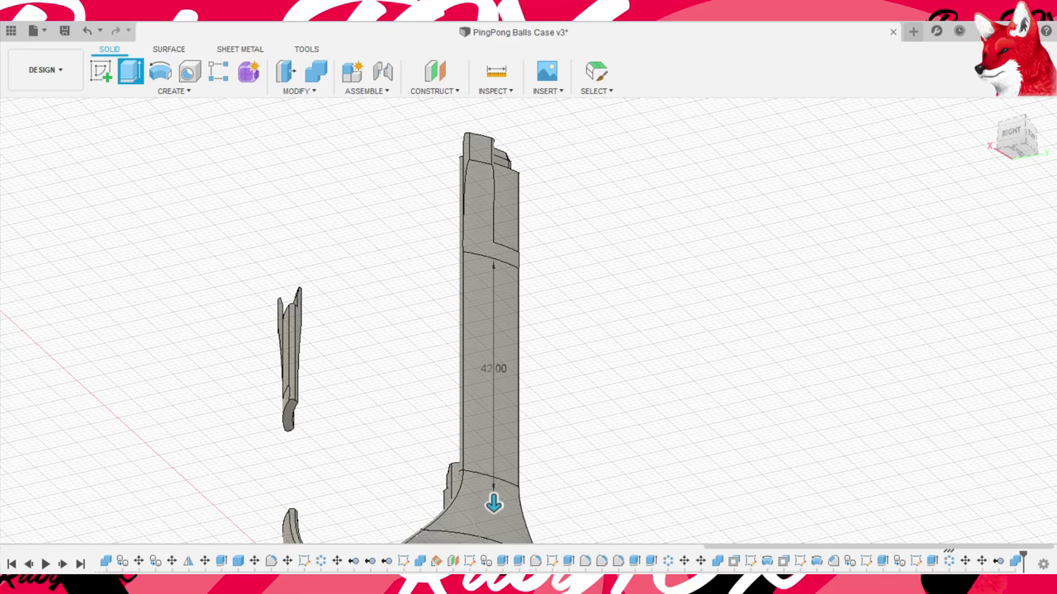
{"action": "mouse_move", "coordinate": [642, 422]}
{"action": "middle_mouse_down", "text": "shift"}
{"action": "mouse_move", "coordinate": [713, 371]}
{"action": "mouse_move", "coordinate": [725, 384]}
{"action": "middle_mouse_up", "text": "shift"}
{"action": "key", "text": "Return"}
{"action": "scroll", "coordinate": [590, 390], "scroll_direction": "up", "scroll_amount": 2}
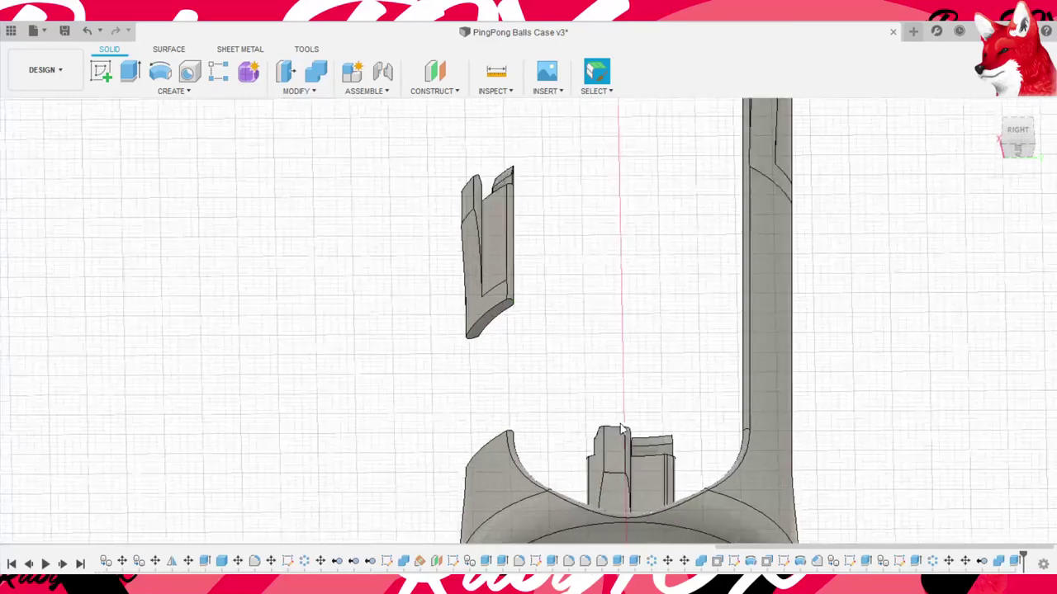
{"action": "scroll", "coordinate": [590, 389], "scroll_direction": "up", "scroll_amount": 3}
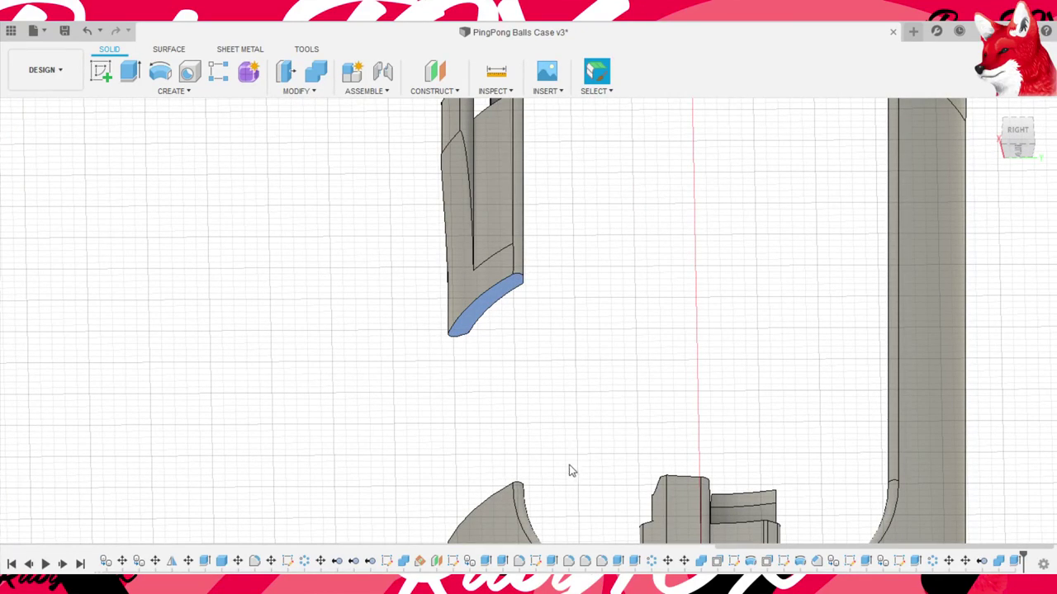
- Extrude the floating wall piece's bottom face 22 mm down to meet the bowl
{"action": "key", "text": "e"}
{"action": "middle_click_drag", "start_coordinate": [693, 467], "coordinate": [696, 358]}
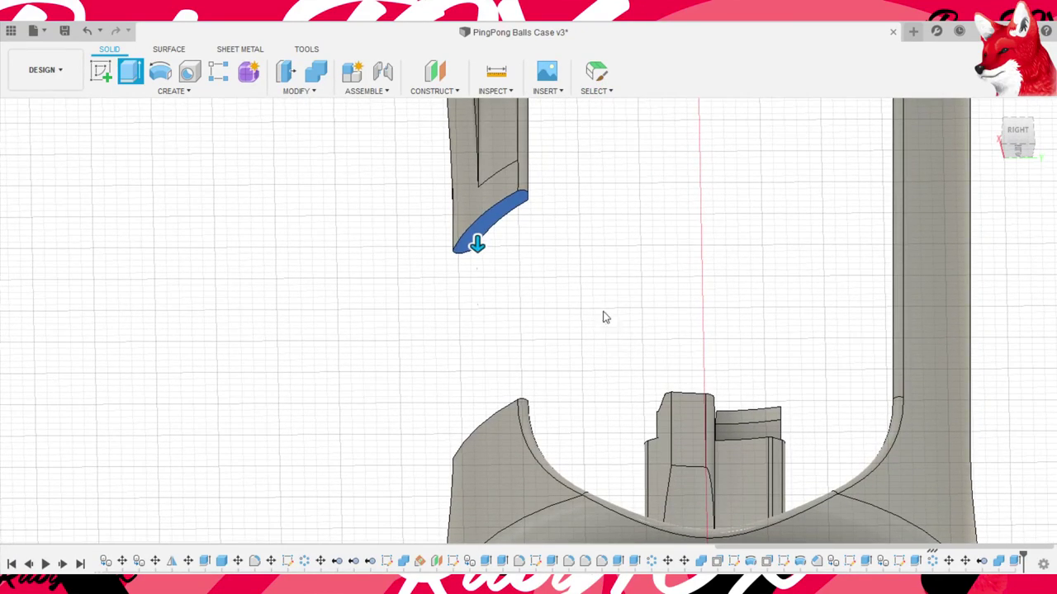
{"action": "mouse_move", "coordinate": [602, 314]}
{"action": "left_mouse_down"}
{"action": "mouse_move", "coordinate": [599, 411]}
{"action": "mouse_move", "coordinate": [623, 574]}
{"action": "left_mouse_up"}
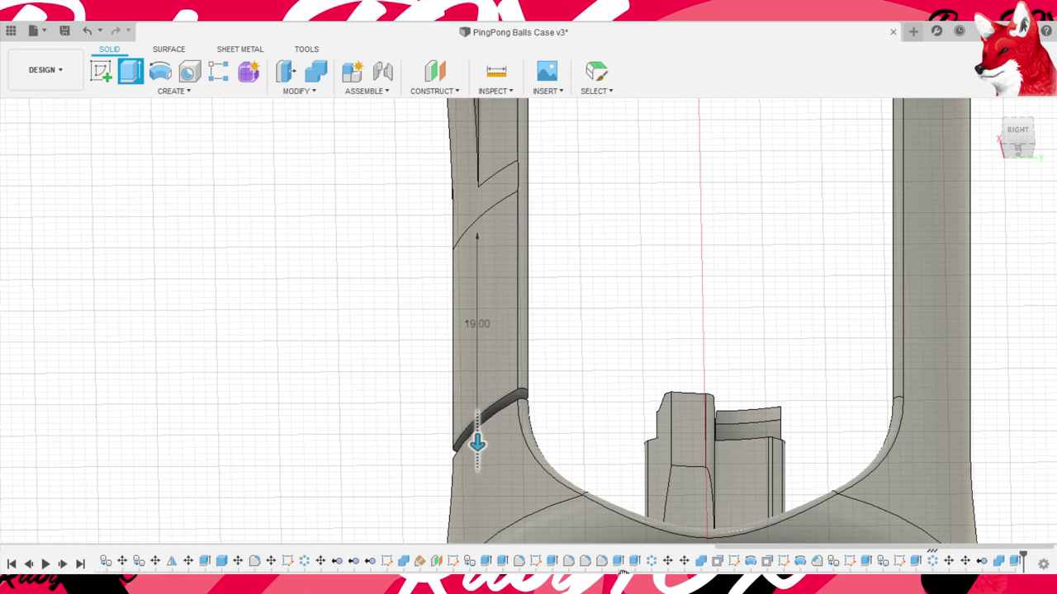
{"action": "left_click_drag", "start_coordinate": [477, 444], "coordinate": [477, 473]}
{"action": "key", "text": "Return"}
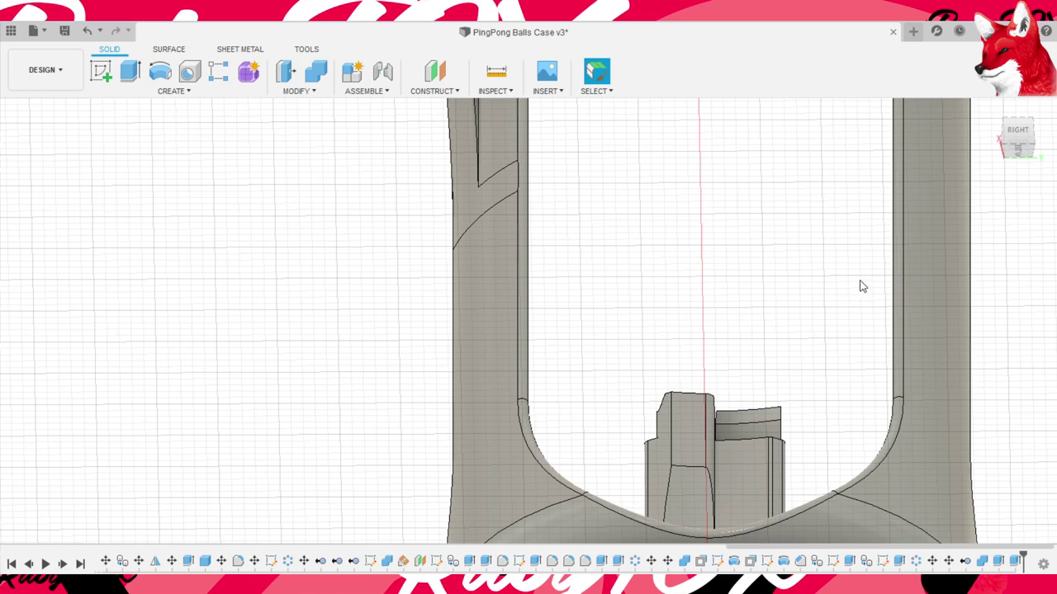
{"action": "scroll", "coordinate": [834, 294], "scroll_direction": "down", "scroll_amount": 5}
{"action": "mouse_move", "coordinate": [806, 302]}
{"action": "middle_mouse_down", "text": "shift"}
{"action": "mouse_move", "coordinate": [756, 337]}
{"action": "mouse_move", "coordinate": [757, 300]}
{"action": "middle_mouse_up", "text": "shift"}
- Orbit around the whole case and start the Move command on the case body
{"action": "scroll", "coordinate": [757, 299], "scroll_direction": "up", "scroll_amount": 3}
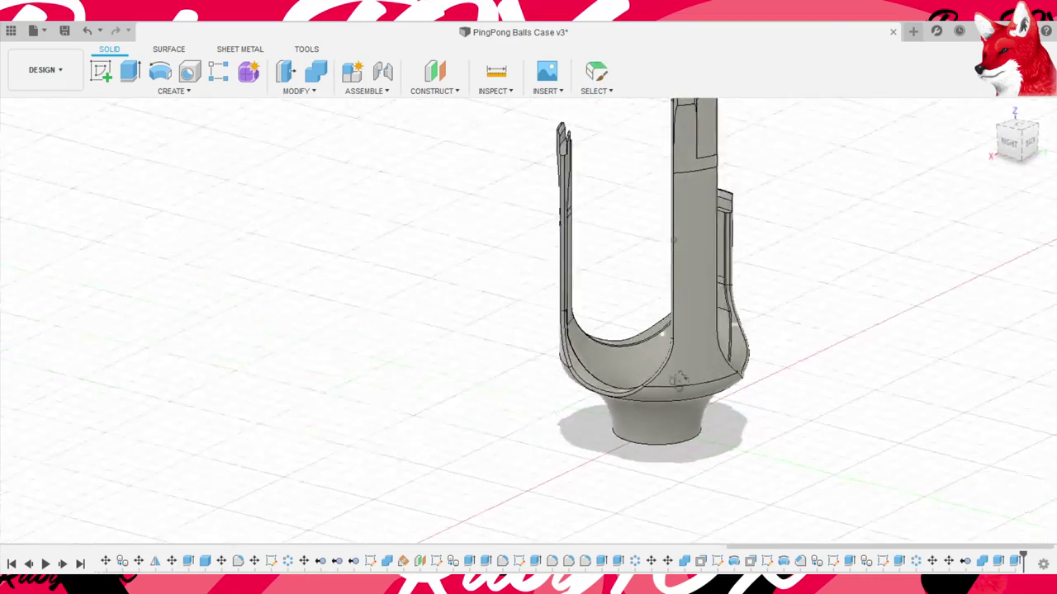
{"action": "mouse_move", "coordinate": [677, 378]}
{"action": "middle_mouse_down", "text": "shift"}
{"action": "mouse_move", "coordinate": [871, 415]}
{"action": "mouse_move", "coordinate": [811, 481]}
{"action": "mouse_move", "coordinate": [814, 455]}
{"action": "middle_mouse_up", "text": "shift"}
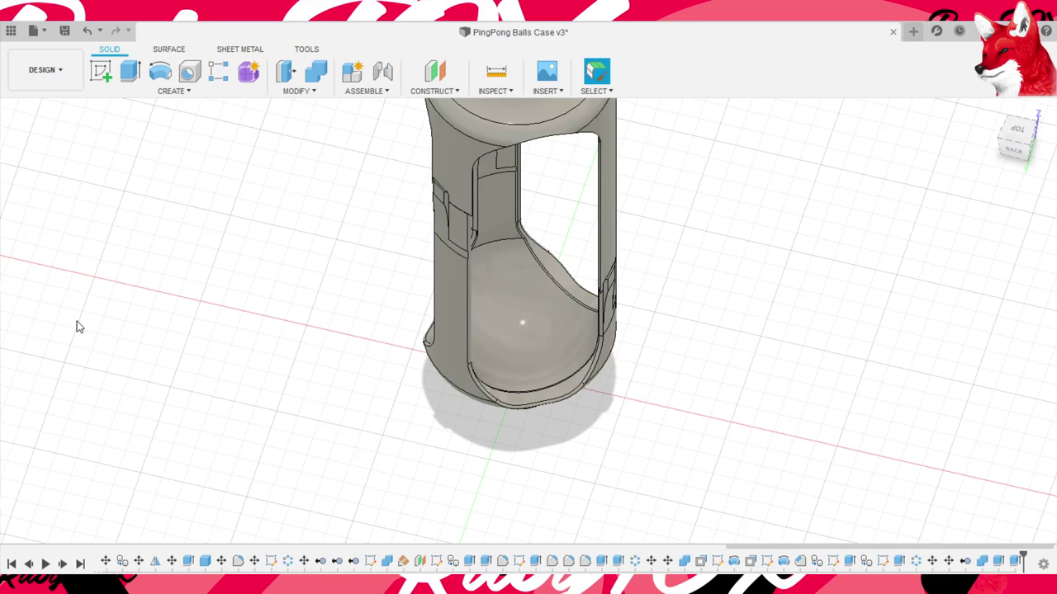
{"action": "middle_click_drag", "start_coordinate": [459, 332], "coordinate": [417, 157], "text": "shift"}
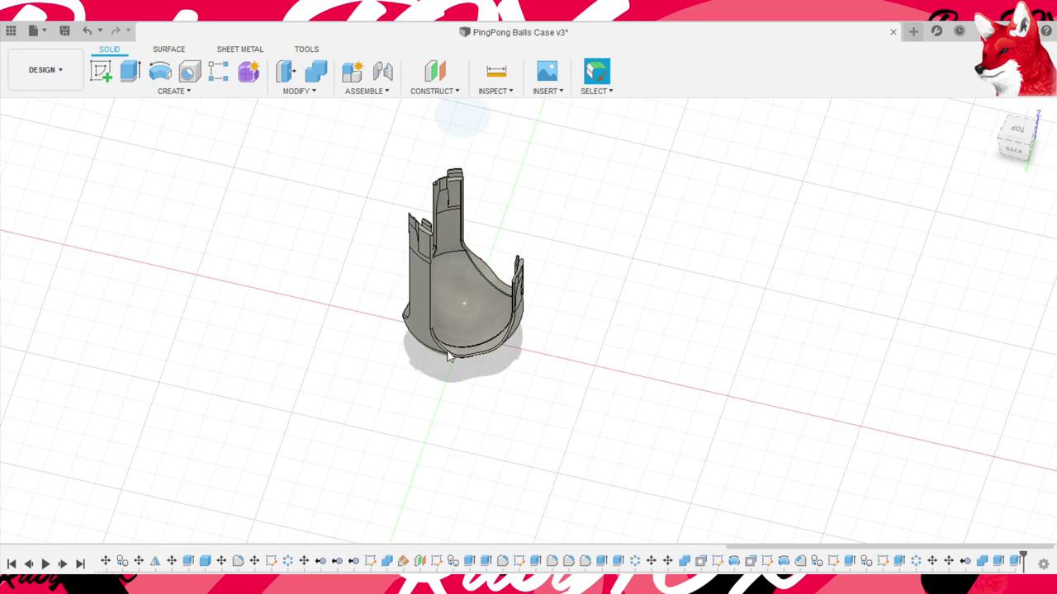
{"action": "middle_click_drag", "start_coordinate": [384, 394], "coordinate": [683, 349], "text": "shift"}
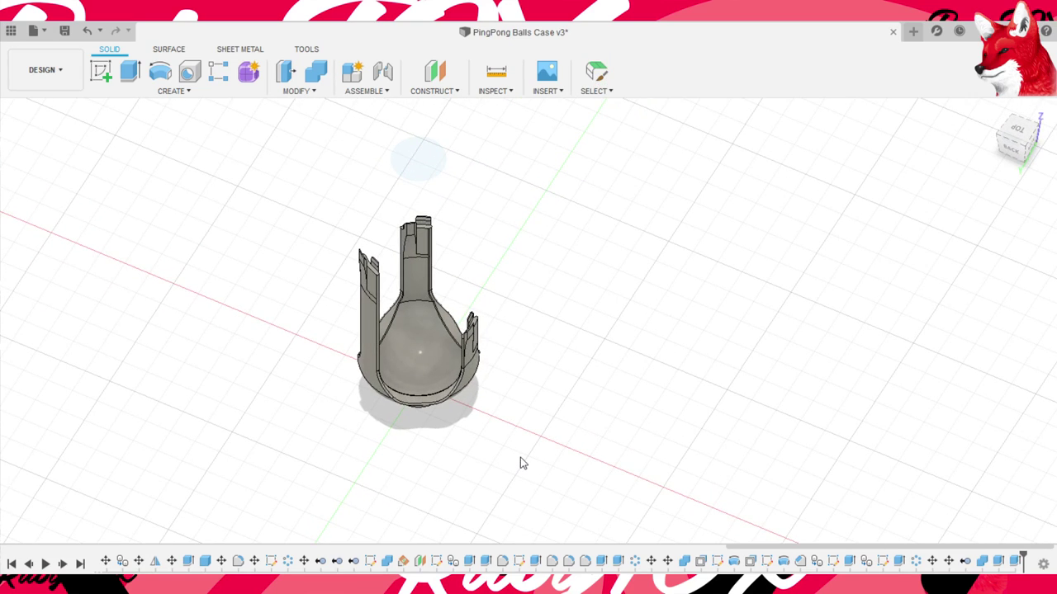
{"action": "key", "text": "m"}
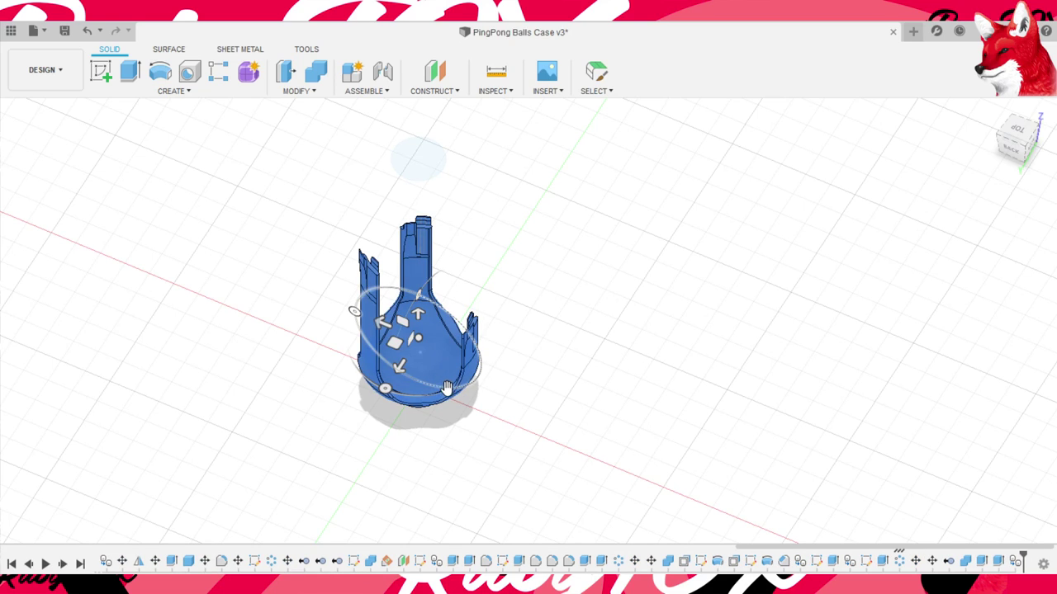
- Rotate the upper case half to point down and set its vertical offset to 5 mm
{"action": "mouse_move", "coordinate": [450, 391]}
{"action": "left_mouse_down"}
{"action": "mouse_move", "coordinate": [590, 443]}
{"action": "mouse_move", "coordinate": [558, 438]}
{"action": "mouse_move", "coordinate": [578, 427]}
{"action": "mouse_move", "coordinate": [587, 443]}
{"action": "left_mouse_up"}
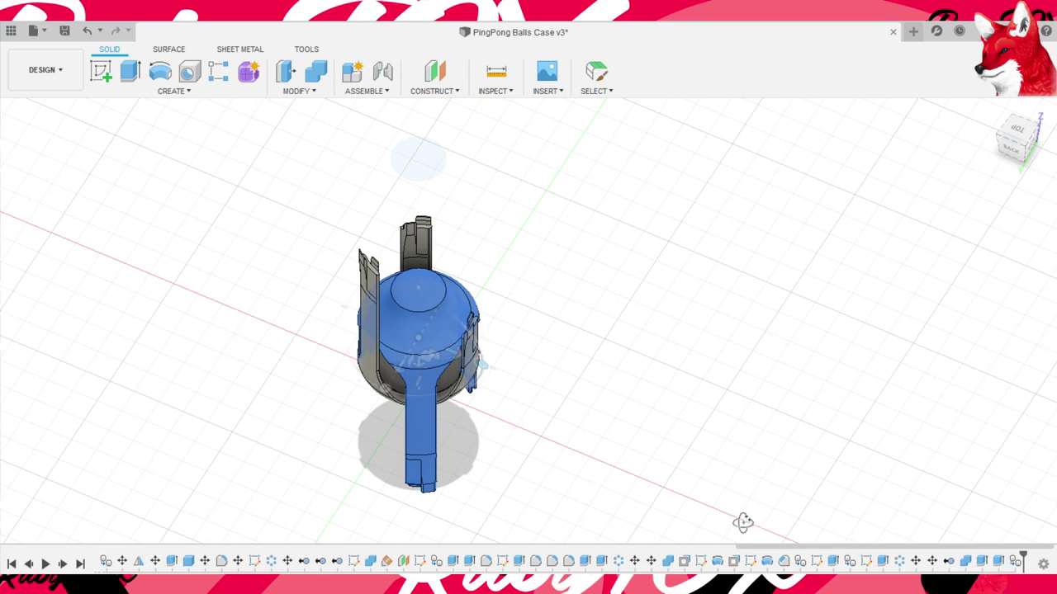
{"action": "middle_click_drag", "start_coordinate": [743, 522], "coordinate": [672, 495], "text": "shift"}
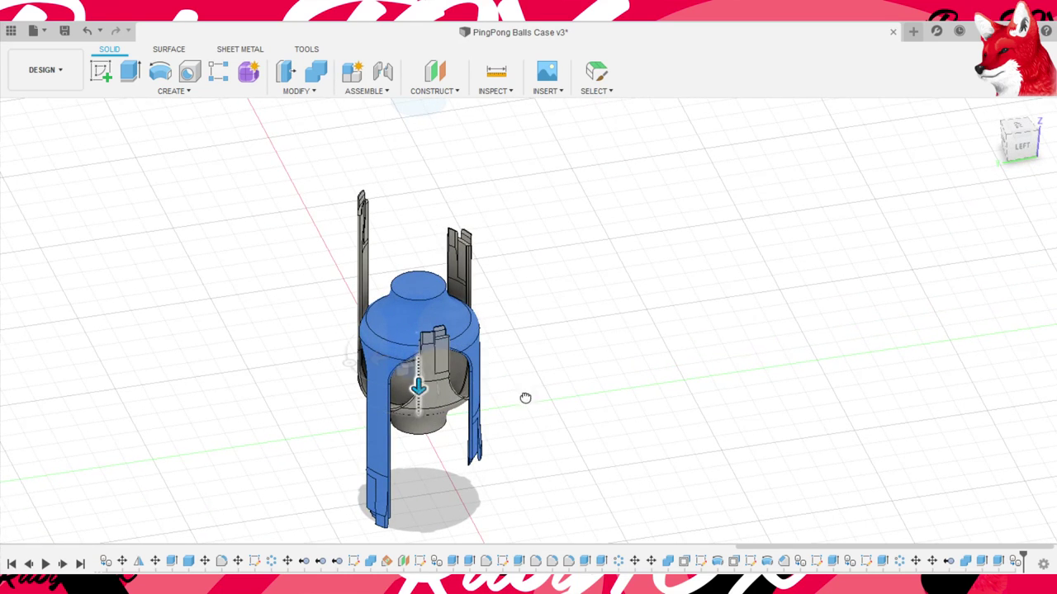
{"action": "left_click_drag", "start_coordinate": [525, 398], "coordinate": [533, 275]}
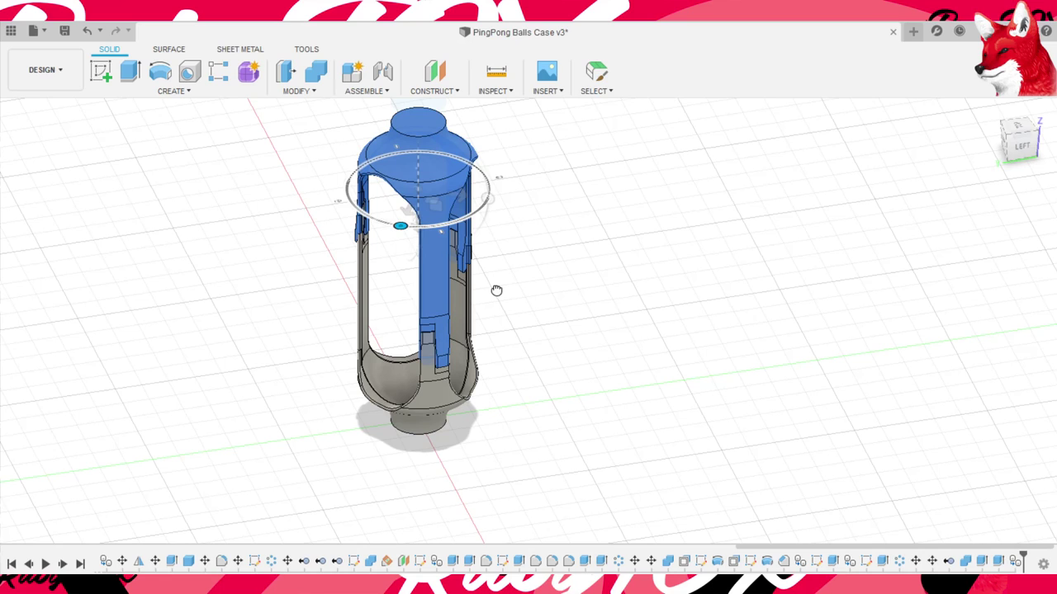
{"action": "middle_click_drag", "start_coordinate": [590, 484], "coordinate": [627, 467], "text": "shift"}
{"action": "scroll", "coordinate": [555, 336], "scroll_direction": "up", "scroll_amount": 3}
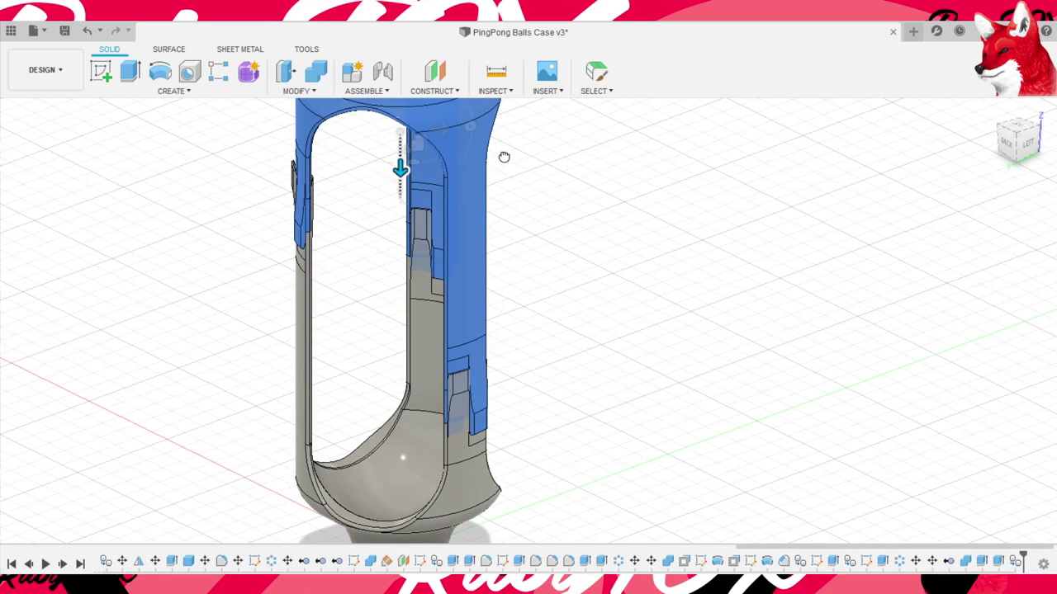
{"action": "type", "text": "10"}
{"action": "mouse_move", "coordinate": [511, 152]}
{"action": "left_mouse_down"}
{"action": "mouse_move", "coordinate": [514, 137]}
{"action": "mouse_move", "coordinate": [506, 180]}
{"action": "left_mouse_up"}
{"action": "middle_click_drag", "start_coordinate": [506, 179], "coordinate": [514, 417], "text": "shift"}
{"action": "mouse_move", "coordinate": [537, 157]}
{"action": "middle_mouse_down"}
{"action": "mouse_move", "coordinate": [512, 256]}
{"action": "mouse_move", "coordinate": [511, 241]}
{"action": "middle_mouse_up"}
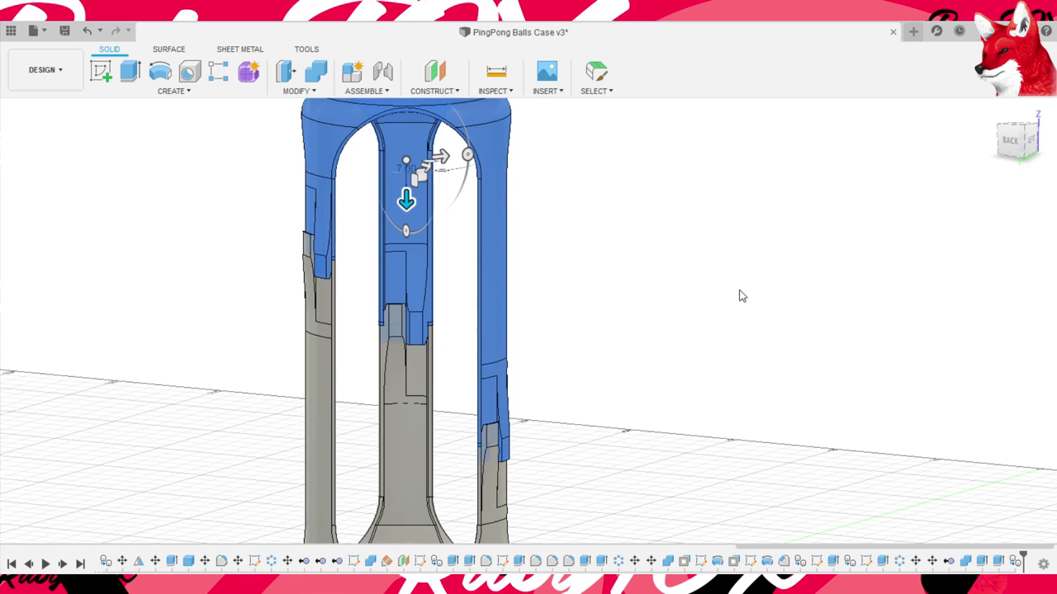
- Check the joint between the halves, finish the move, and zoom out to the whole case
{"action": "scroll", "coordinate": [532, 387], "scroll_direction": "up", "scroll_amount": 5}
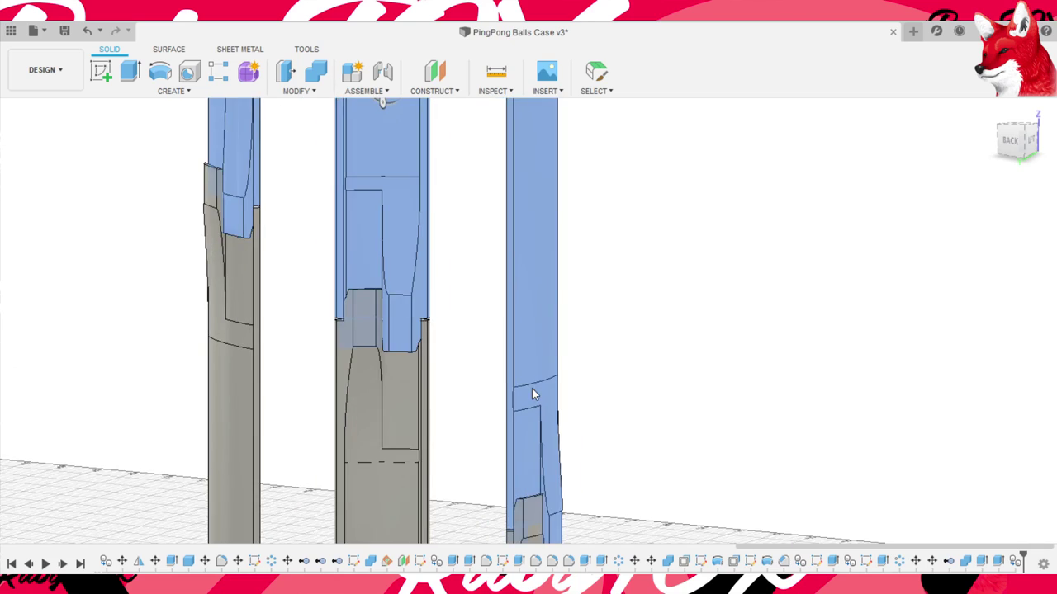
{"action": "scroll", "coordinate": [603, 395], "scroll_direction": "up", "scroll_amount": 3}
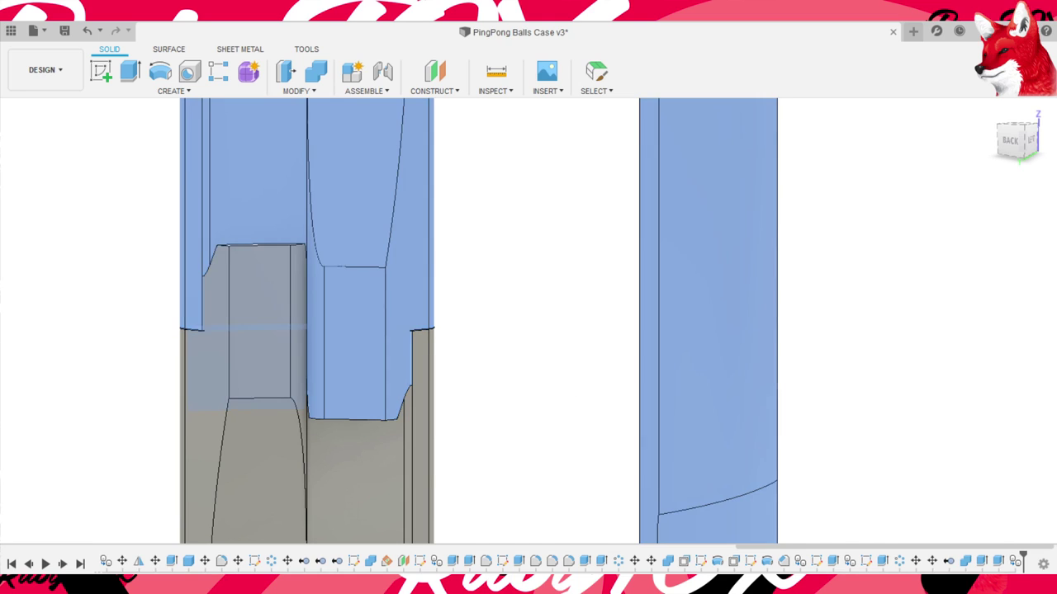
{"action": "mouse_move", "coordinate": [825, 452]}
{"action": "middle_mouse_down"}
{"action": "mouse_move", "coordinate": [748, 332]}
{"action": "mouse_move", "coordinate": [719, 258]}
{"action": "middle_mouse_up"}
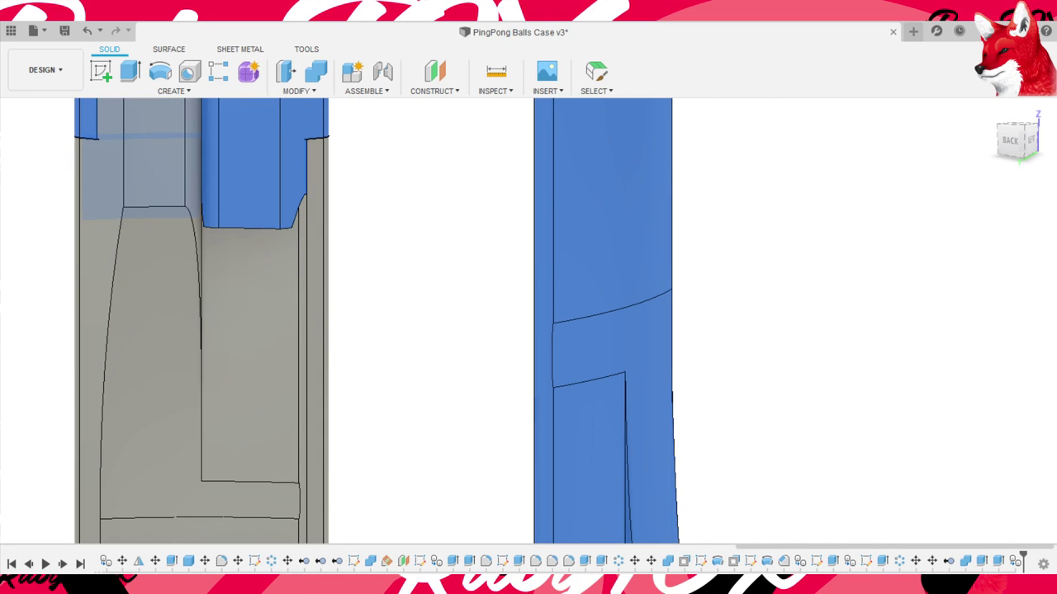
{"action": "key", "text": "Escape"}
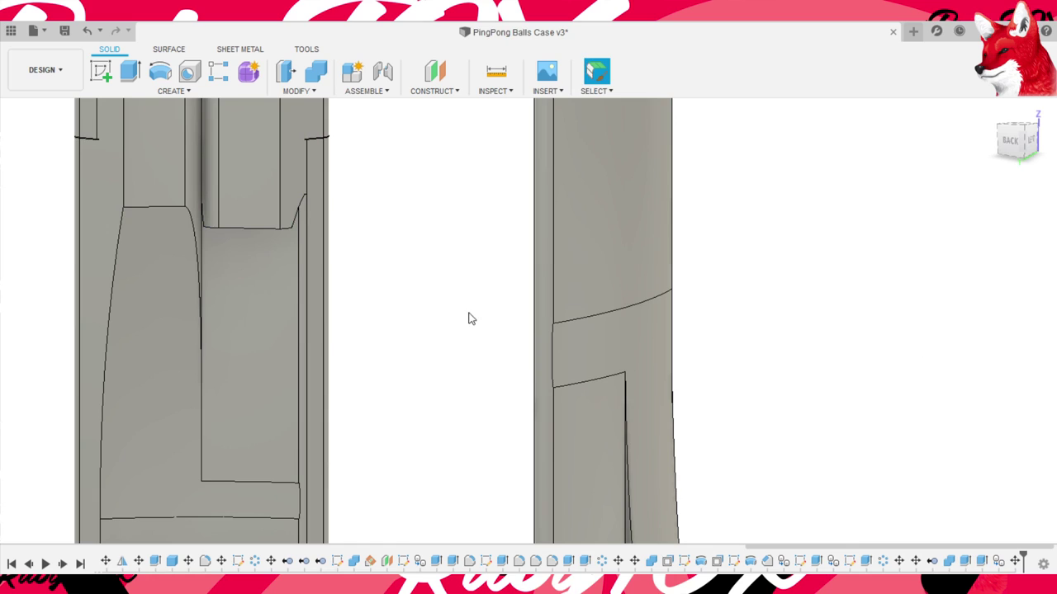
{"action": "scroll", "coordinate": [477, 326], "scroll_direction": "down", "scroll_amount": 3}
{"action": "scroll", "coordinate": [483, 344], "scroll_direction": "down", "scroll_amount": 3}
{"action": "scroll", "coordinate": [484, 353], "scroll_direction": "down", "scroll_amount": 2}
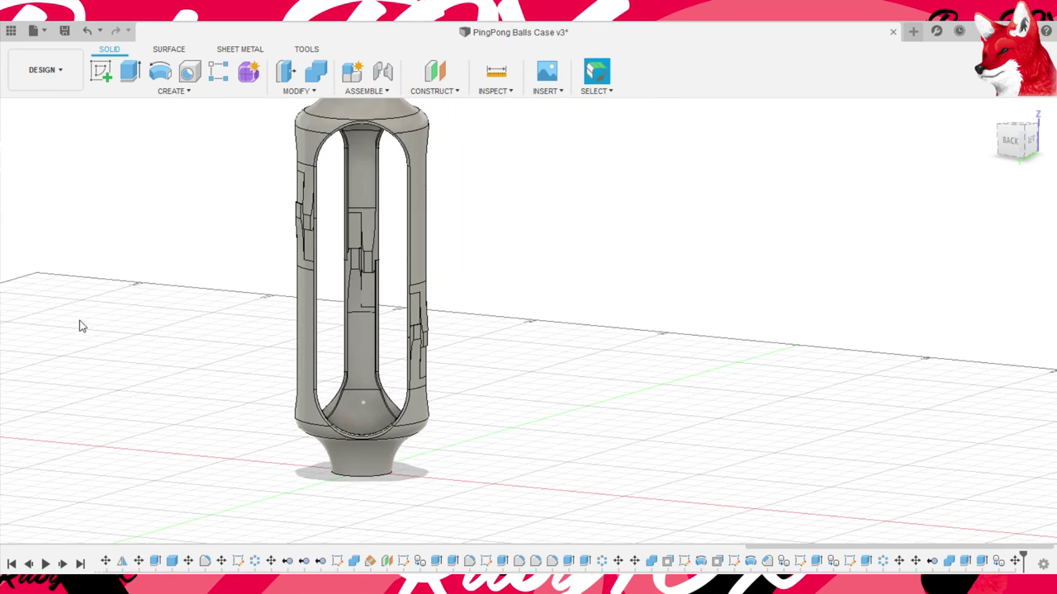
{"action": "middle_click_drag", "start_coordinate": [329, 287], "coordinate": [342, 372]}
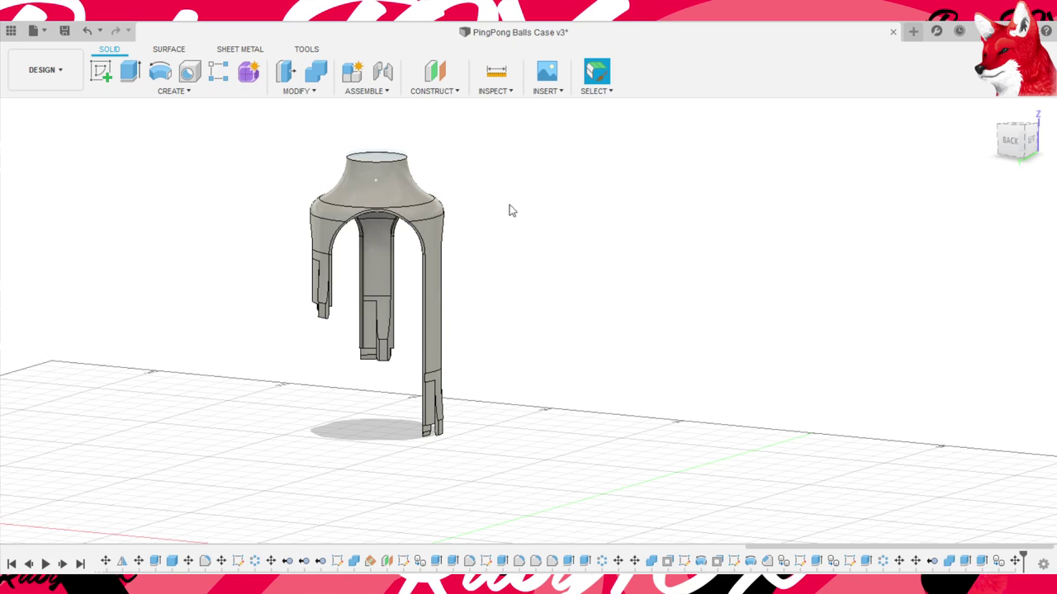
{"action": "middle_click_drag", "start_coordinate": [675, 233], "coordinate": [495, 291], "text": "shift"}
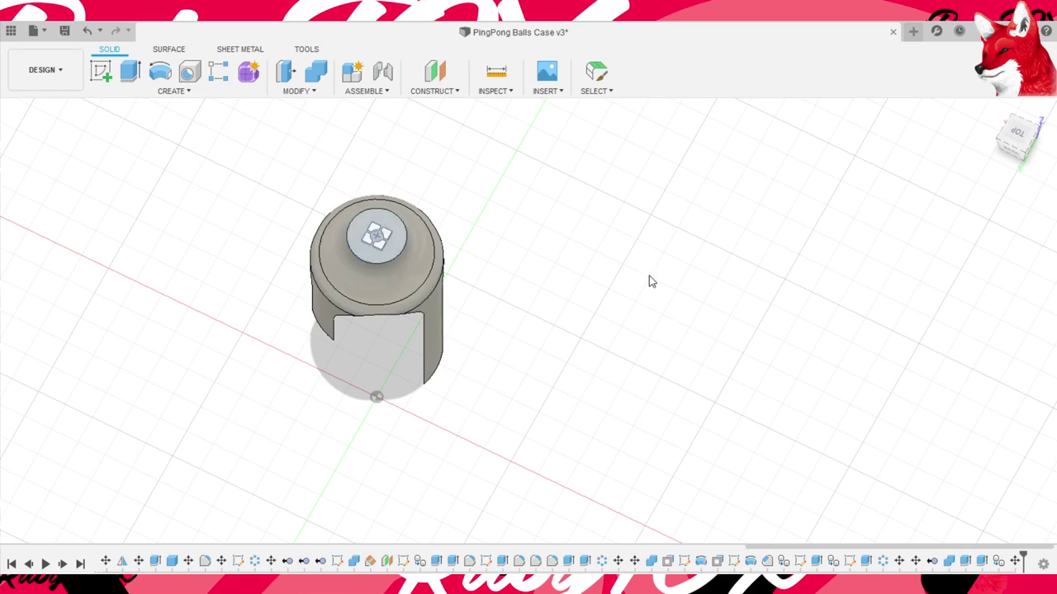
{"action": "mouse_move", "coordinate": [649, 280]}
{"action": "middle_mouse_down", "text": "shift"}
{"action": "mouse_move", "coordinate": [639, 286]}
{"action": "mouse_move", "coordinate": [487, 170]}
{"action": "middle_mouse_up", "text": "shift"}
{"action": "scroll", "coordinate": [495, 245], "scroll_direction": "up", "scroll_amount": 3}
{"action": "scroll", "coordinate": [450, 279], "scroll_direction": "up", "scroll_amount": 2}
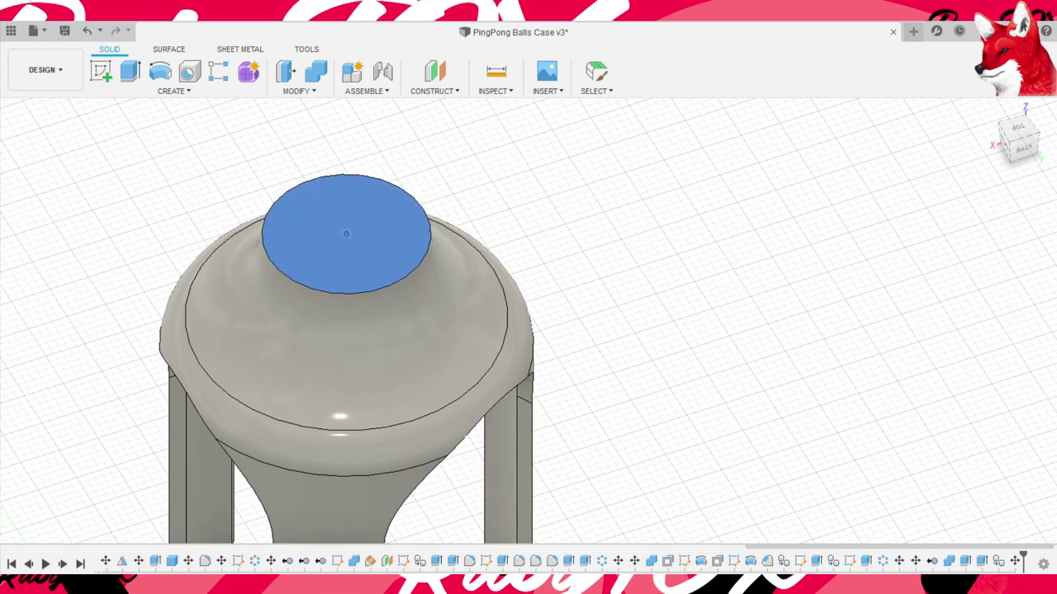
{"action": "scroll", "coordinate": [759, 342], "scroll_direction": "down", "scroll_amount": 3}
{"action": "scroll", "coordinate": [759, 342], "scroll_direction": "down", "scroll_amount": 2}
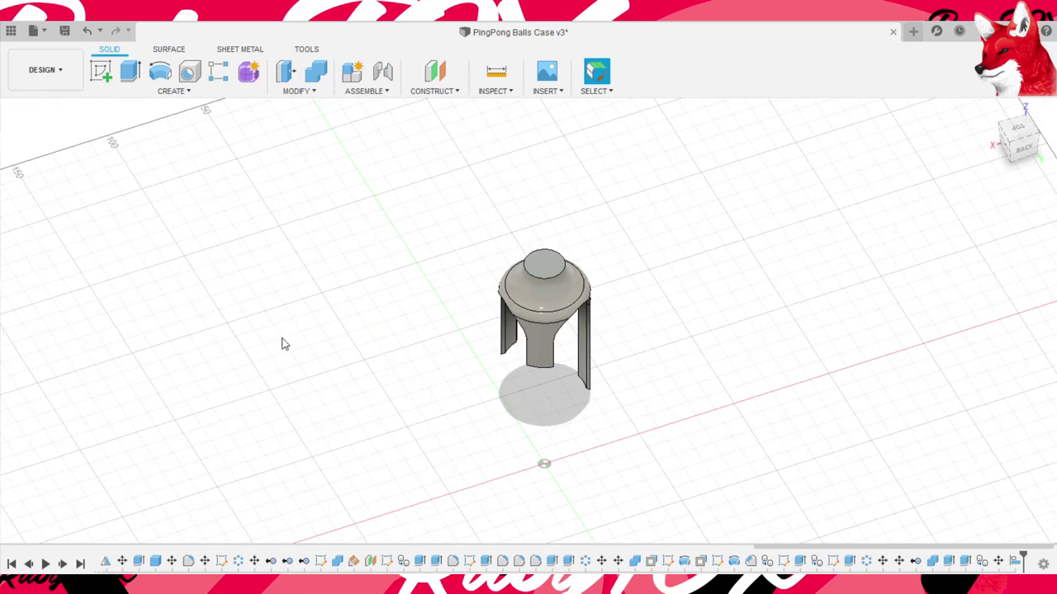
{"action": "key", "text": "ctrl+a"}
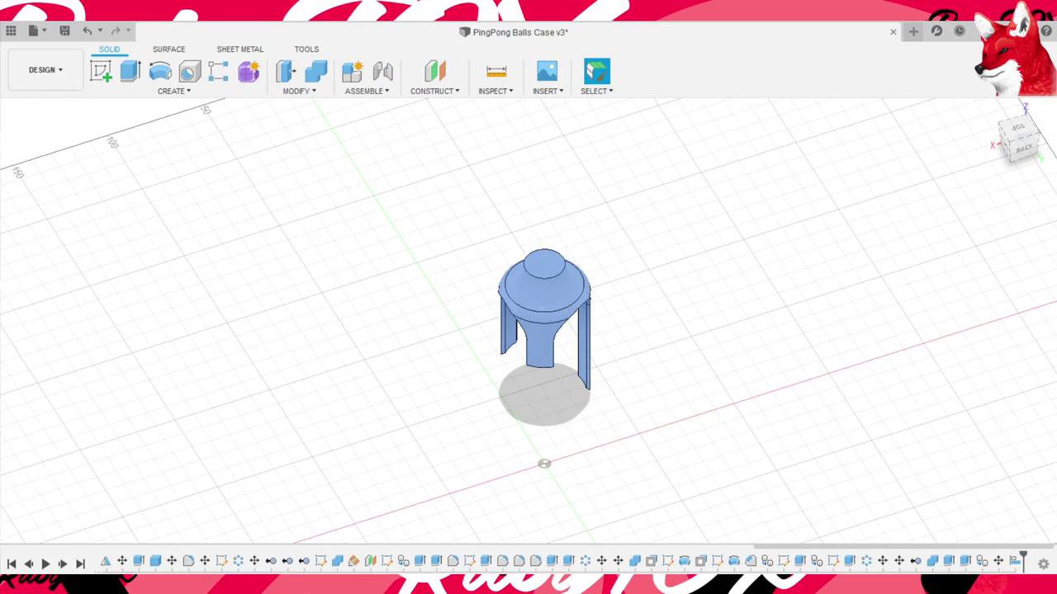
{"action": "left_click", "coordinate": [79, 331]}
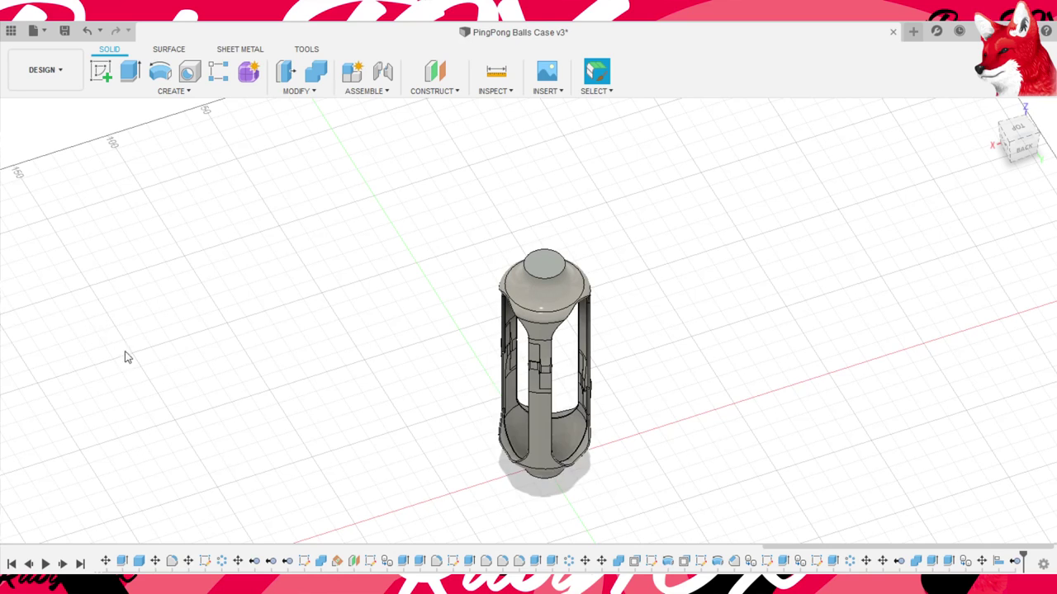
- Fit the case in view with F6 and orbit to inspect the three stacked orange balls
{"action": "mouse_move", "coordinate": [759, 500]}
{"action": "middle_mouse_down", "text": "shift"}
{"action": "mouse_move", "coordinate": [780, 419]}
{"action": "mouse_move", "coordinate": [667, 432]}
{"action": "mouse_move", "coordinate": [667, 356]}
{"action": "mouse_move", "coordinate": [738, 382]}
{"action": "mouse_move", "coordinate": [628, 374]}
{"action": "mouse_move", "coordinate": [624, 356]}
{"action": "mouse_move", "coordinate": [575, 397]}
{"action": "mouse_move", "coordinate": [606, 421]}
{"action": "mouse_move", "coordinate": [641, 413]}
{"action": "mouse_move", "coordinate": [614, 377]}
{"action": "mouse_move", "coordinate": [541, 397]}
{"action": "mouse_move", "coordinate": [632, 408]}
{"action": "mouse_move", "coordinate": [637, 474]}
{"action": "mouse_move", "coordinate": [833, 472]}
{"action": "mouse_move", "coordinate": [662, 426]}
{"action": "mouse_move", "coordinate": [597, 455]}
{"action": "mouse_move", "coordinate": [790, 457]}
{"action": "mouse_move", "coordinate": [843, 493]}
{"action": "mouse_move", "coordinate": [785, 507]}
{"action": "mouse_move", "coordinate": [810, 514]}
{"action": "middle_mouse_up", "text": "shift"}
{"action": "scroll", "coordinate": [661, 408], "scroll_direction": "up", "scroll_amount": 5}
{"action": "scroll", "coordinate": [843, 492], "scroll_direction": "up", "scroll_amount": 5}
{"action": "scroll", "coordinate": [818, 503], "scroll_direction": "up", "scroll_amount": 3}
{"action": "key", "text": "F6"}
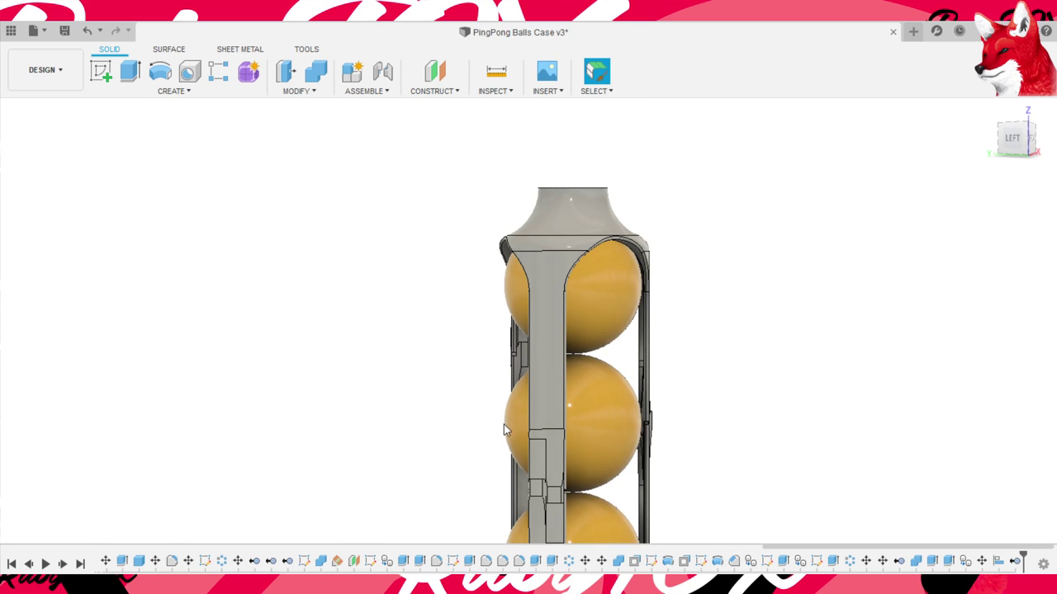
{"action": "mouse_move", "coordinate": [506, 430]}
{"action": "middle_mouse_down", "text": "shift"}
{"action": "mouse_move", "coordinate": [571, 424]}
{"action": "mouse_move", "coordinate": [669, 495]}
{"action": "mouse_move", "coordinate": [814, 547]}
{"action": "mouse_move", "coordinate": [774, 434]}
{"action": "mouse_move", "coordinate": [743, 446]}
{"action": "mouse_move", "coordinate": [656, 444]}
{"action": "mouse_move", "coordinate": [585, 474]}
{"action": "mouse_move", "coordinate": [540, 437]}
{"action": "mouse_move", "coordinate": [575, 473]}
{"action": "mouse_move", "coordinate": [679, 505]}
{"action": "mouse_move", "coordinate": [668, 521]}
{"action": "mouse_move", "coordinate": [629, 486]}
{"action": "mouse_move", "coordinate": [545, 488]}
{"action": "mouse_move", "coordinate": [603, 490]}
{"action": "mouse_move", "coordinate": [596, 501]}
{"action": "middle_mouse_up", "text": "shift"}
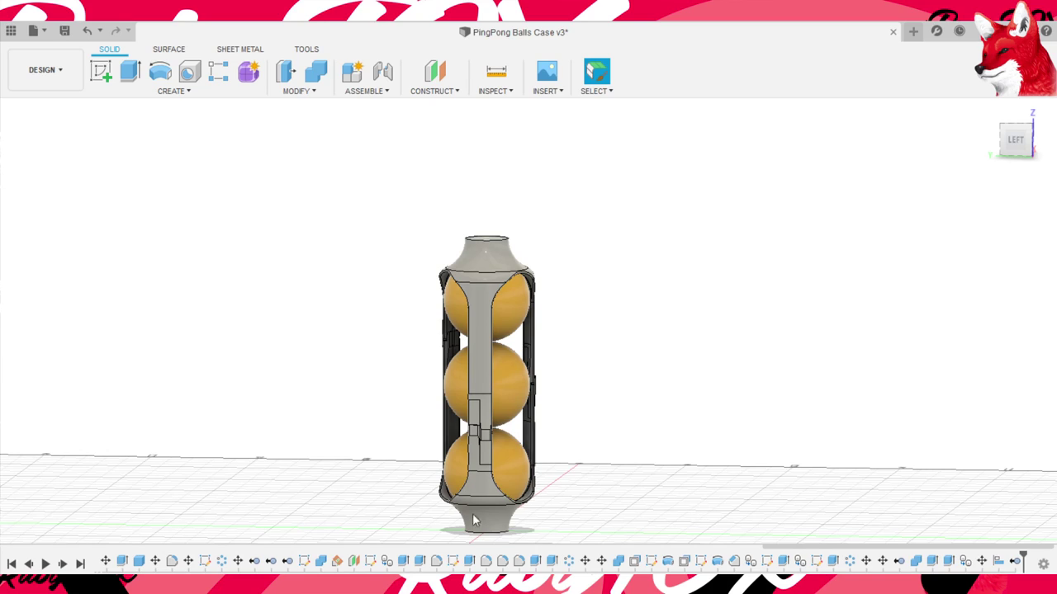
{"action": "mouse_move", "coordinate": [337, 420]}
{"action": "middle_mouse_down", "text": "shift"}
{"action": "mouse_move", "coordinate": [425, 446]}
{"action": "mouse_move", "coordinate": [472, 429]}
{"action": "middle_mouse_up", "text": "shift"}
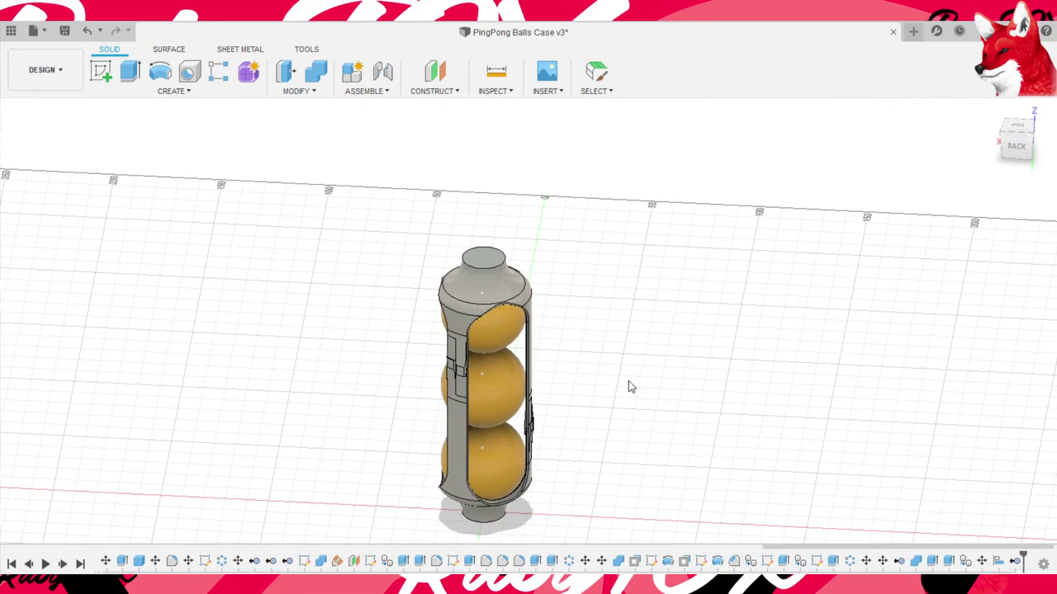
- Save the design as PingPong Balls Case v4 and view it from the front
{"action": "key", "text": "ctrl+s"}
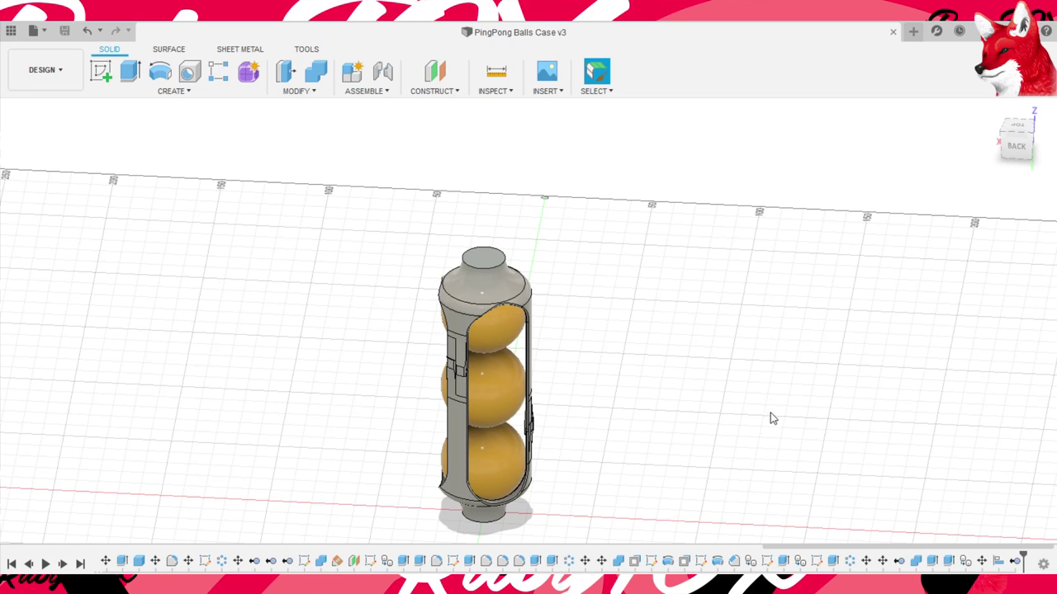
{"action": "mouse_move", "coordinate": [770, 419]}
{"action": "middle_mouse_down", "text": "shift"}
{"action": "mouse_move", "coordinate": [746, 425]}
{"action": "mouse_move", "coordinate": [647, 394]}
{"action": "mouse_move", "coordinate": [529, 422]}
{"action": "mouse_move", "coordinate": [538, 401]}
{"action": "mouse_move", "coordinate": [646, 321]}
{"action": "mouse_move", "coordinate": [718, 395]}
{"action": "mouse_move", "coordinate": [729, 377]}
{"action": "mouse_move", "coordinate": [703, 391]}
{"action": "mouse_move", "coordinate": [702, 348]}
{"action": "mouse_move", "coordinate": [696, 422]}
{"action": "mouse_move", "coordinate": [669, 352]}
{"action": "mouse_move", "coordinate": [642, 322]}
{"action": "mouse_move", "coordinate": [445, 324]}
{"action": "mouse_move", "coordinate": [549, 393]}
{"action": "mouse_move", "coordinate": [689, 405]}
{"action": "mouse_move", "coordinate": [776, 397]}
{"action": "mouse_move", "coordinate": [660, 384]}
{"action": "mouse_move", "coordinate": [694, 385]}
{"action": "middle_mouse_up", "text": "shift"}
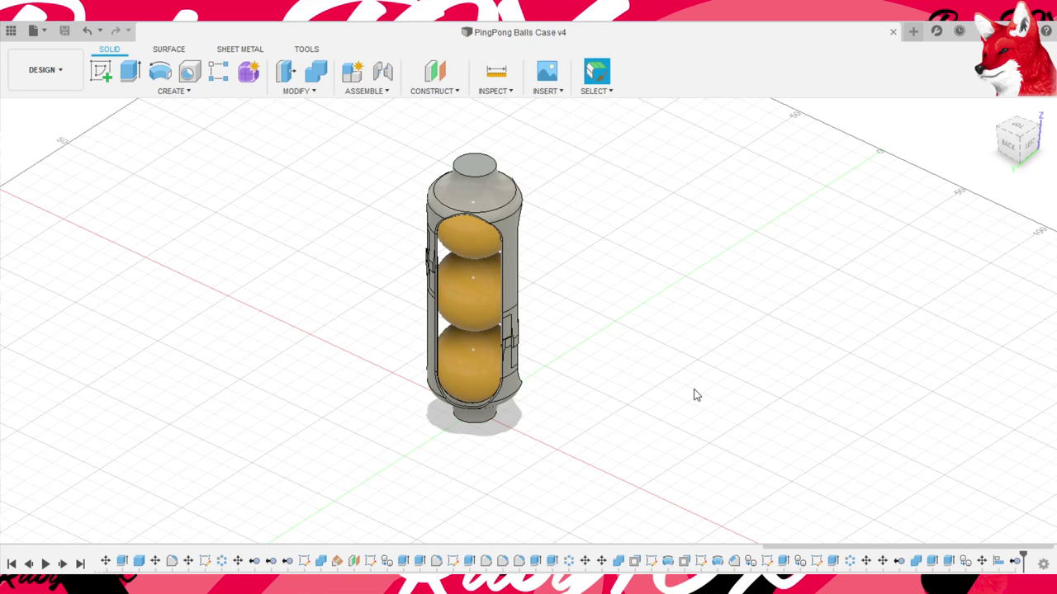
{"action": "mouse_move", "coordinate": [565, 508]}
{"action": "middle_mouse_down", "text": "shift"}
{"action": "mouse_move", "coordinate": [705, 521]}
{"action": "mouse_move", "coordinate": [608, 507]}
{"action": "mouse_move", "coordinate": [559, 523]}
{"action": "mouse_move", "coordinate": [547, 488]}
{"action": "mouse_move", "coordinate": [538, 551]}
{"action": "mouse_move", "coordinate": [561, 517]}
{"action": "mouse_move", "coordinate": [667, 512]}
{"action": "mouse_move", "coordinate": [668, 562]}
{"action": "mouse_move", "coordinate": [668, 509]}
{"action": "mouse_move", "coordinate": [636, 490]}
{"action": "mouse_move", "coordinate": [554, 490]}
{"action": "mouse_move", "coordinate": [587, 421]}
{"action": "mouse_move", "coordinate": [630, 430]}
{"action": "mouse_move", "coordinate": [707, 413]}
{"action": "mouse_move", "coordinate": [618, 420]}
{"action": "mouse_move", "coordinate": [595, 462]}
{"action": "mouse_move", "coordinate": [625, 448]}
{"action": "mouse_move", "coordinate": [733, 457]}
{"action": "mouse_move", "coordinate": [608, 441]}
{"action": "mouse_move", "coordinate": [727, 448]}
{"action": "mouse_move", "coordinate": [758, 410]}
{"action": "mouse_move", "coordinate": [637, 438]}
{"action": "mouse_move", "coordinate": [653, 398]}
{"action": "mouse_move", "coordinate": [686, 437]}
{"action": "mouse_move", "coordinate": [669, 436]}
{"action": "middle_mouse_up", "text": "shift"}
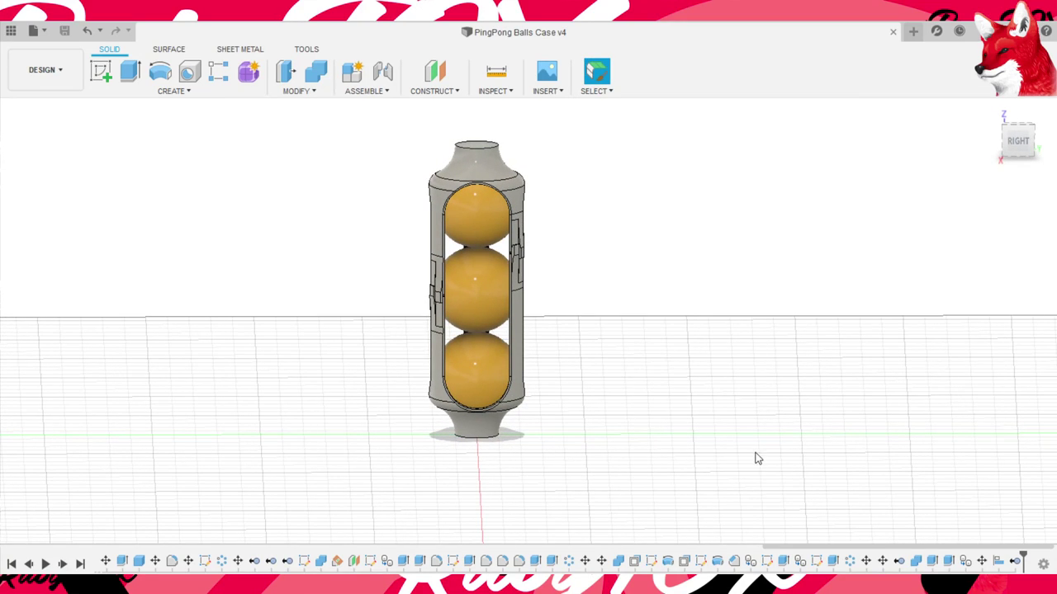
{"action": "mouse_move", "coordinate": [743, 424]}
{"action": "middle_mouse_down", "text": "shift"}
{"action": "mouse_move", "coordinate": [771, 431]}
{"action": "mouse_move", "coordinate": [741, 361]}
{"action": "mouse_move", "coordinate": [733, 409]}
{"action": "middle_mouse_up", "text": "shift"}
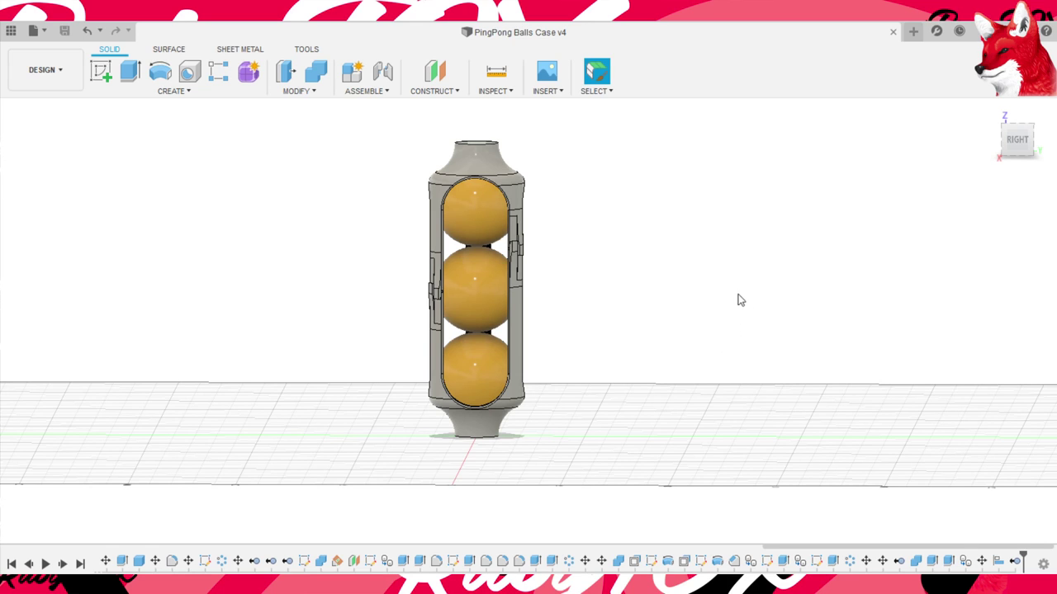
{"action": "mouse_move", "coordinate": [705, 311]}
{"action": "middle_mouse_down", "text": "shift"}
{"action": "mouse_move", "coordinate": [775, 338]}
{"action": "mouse_move", "coordinate": [752, 330]}
{"action": "mouse_move", "coordinate": [758, 279]}
{"action": "mouse_move", "coordinate": [752, 302]}
{"action": "mouse_move", "coordinate": [702, 298]}
{"action": "mouse_move", "coordinate": [715, 288]}
{"action": "mouse_move", "coordinate": [745, 318]}
{"action": "mouse_move", "coordinate": [738, 302]}
{"action": "middle_mouse_up", "text": "shift"}
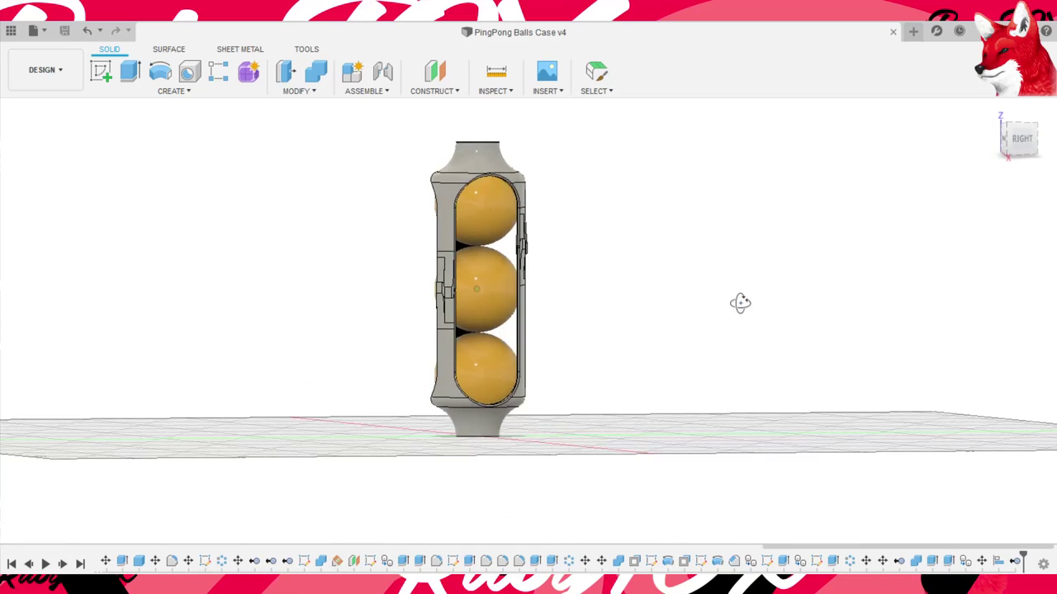
{"action": "mouse_move", "coordinate": [748, 378]}
{"action": "middle_mouse_down", "text": "shift"}
{"action": "mouse_move", "coordinate": [705, 330]}
{"action": "mouse_move", "coordinate": [726, 364]}
{"action": "mouse_move", "coordinate": [790, 385]}
{"action": "mouse_move", "coordinate": [726, 382]}
{"action": "mouse_move", "coordinate": [714, 370]}
{"action": "mouse_move", "coordinate": [721, 399]}
{"action": "mouse_move", "coordinate": [512, 396]}
{"action": "mouse_move", "coordinate": [863, 391]}
{"action": "mouse_move", "coordinate": [749, 392]}
{"action": "mouse_move", "coordinate": [701, 376]}
{"action": "mouse_move", "coordinate": [727, 396]}
{"action": "mouse_move", "coordinate": [719, 370]}
{"action": "mouse_move", "coordinate": [721, 396]}
{"action": "mouse_move", "coordinate": [717, 382]}
{"action": "middle_mouse_up", "text": "shift"}
{"action": "scroll", "coordinate": [724, 382], "scroll_direction": "up", "scroll_amount": 2}
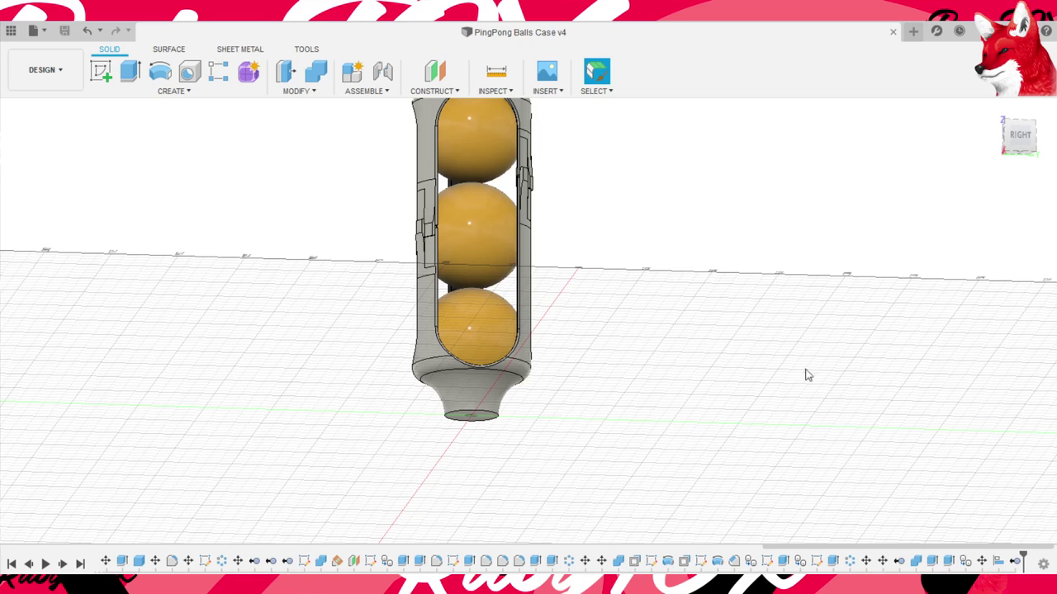
{"action": "mouse_move", "coordinate": [804, 372]}
{"action": "middle_mouse_down", "text": "shift"}
{"action": "mouse_move", "coordinate": [760, 379]}
{"action": "mouse_move", "coordinate": [788, 378]}
{"action": "mouse_move", "coordinate": [785, 406]}
{"action": "mouse_move", "coordinate": [778, 370]}
{"action": "middle_mouse_up", "text": "shift"}
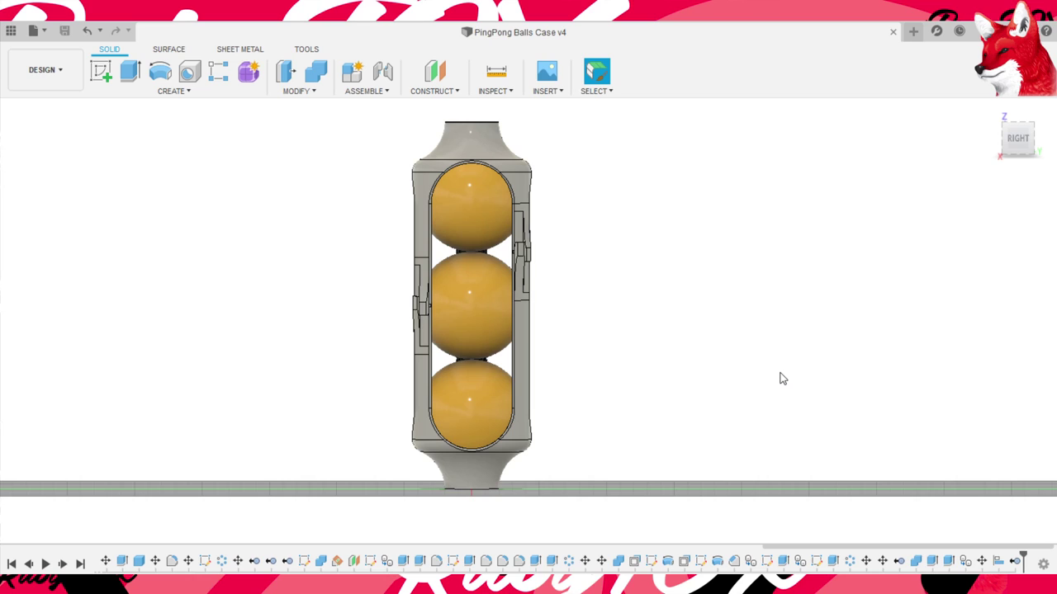
{"action": "mouse_move", "coordinate": [757, 338]}
{"action": "middle_mouse_down", "text": "shift"}
{"action": "mouse_move", "coordinate": [792, 359]}
{"action": "mouse_move", "coordinate": [776, 355]}
{"action": "mouse_move", "coordinate": [842, 364]}
{"action": "mouse_move", "coordinate": [832, 362]}
{"action": "middle_mouse_up", "text": "shift"}
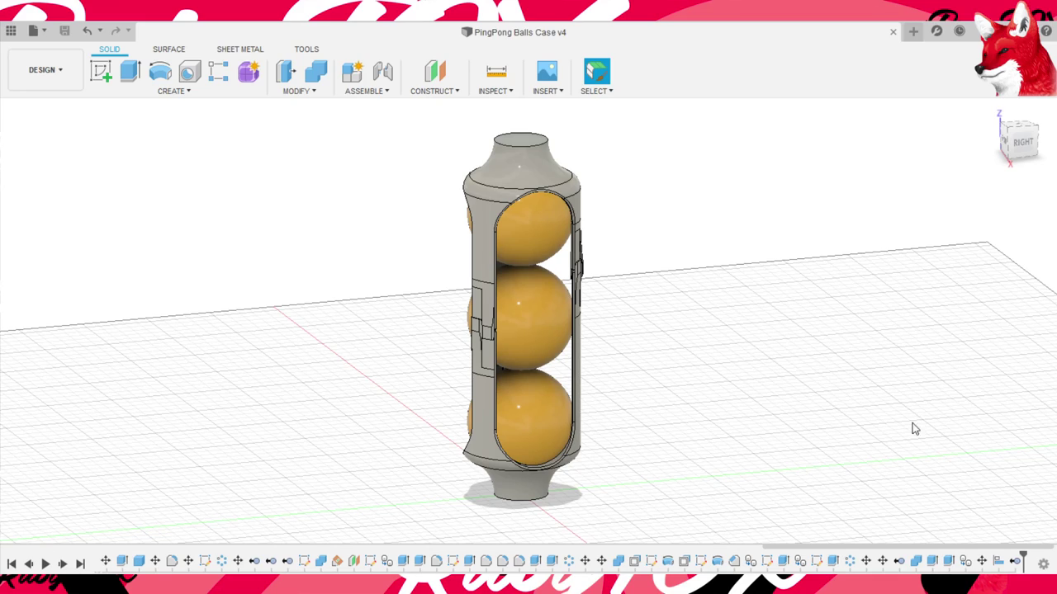
- Switch to the Render workspace, run an in-canvas render of the case, then stop it
{"action": "left_click", "coordinate": [45, 69]}
{"action": "left_click", "coordinate": [54, 132]}
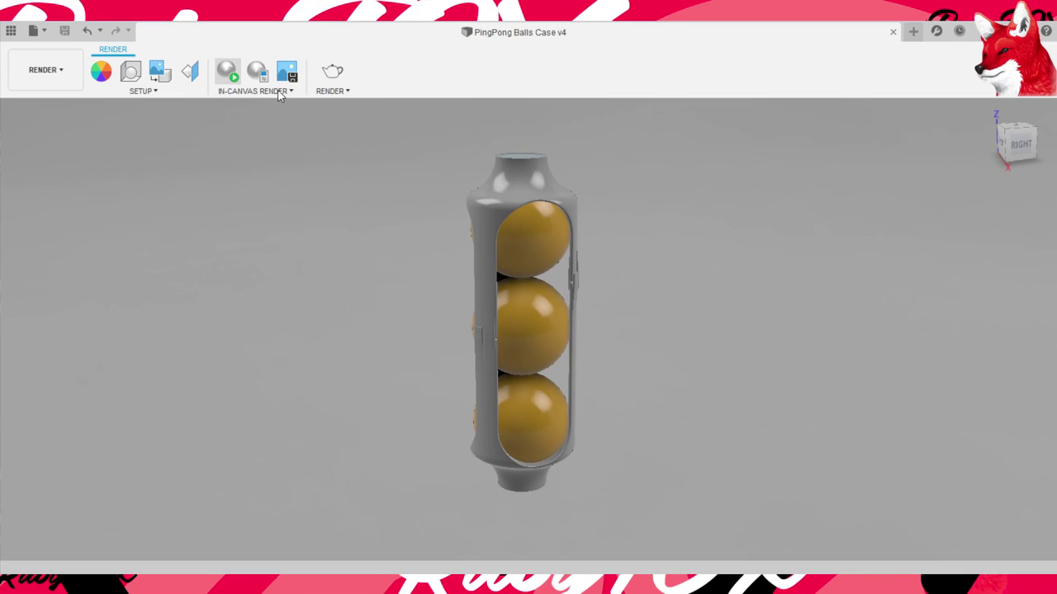
{"action": "left_click", "coordinate": [227, 71]}
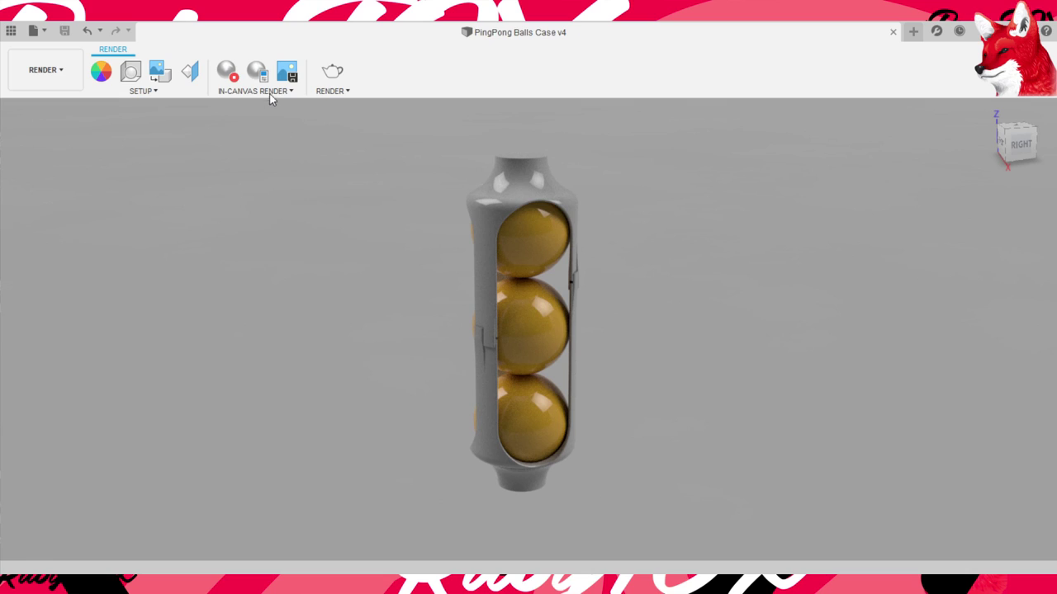
{"action": "left_click", "coordinate": [227, 71]}
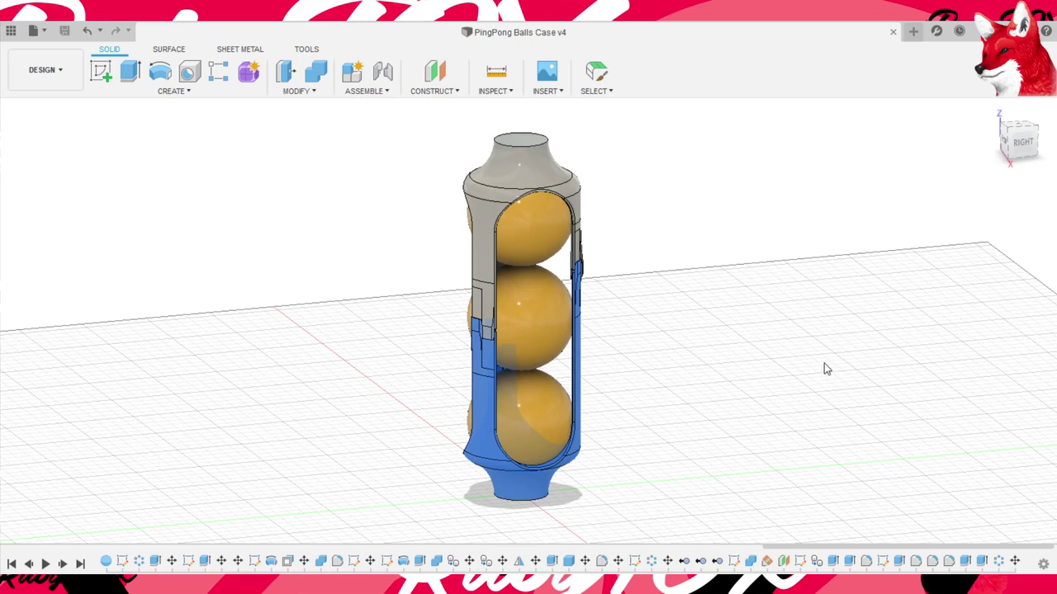
- Rotate both case bodies and the three balls 90° with Move so the case lies horizontally
{"action": "key", "text": "Escape"}
{"action": "key", "text": "m"}
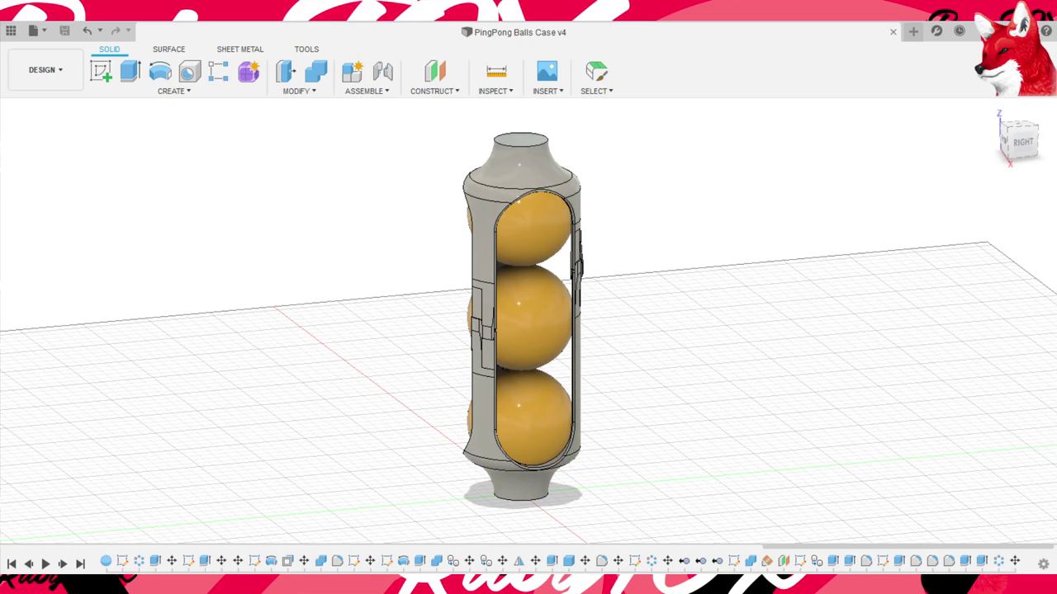
{"action": "left_click", "coordinate": [569, 462]}
{"action": "left_click_drag", "start_coordinate": [689, 510], "coordinate": [674, 195]}
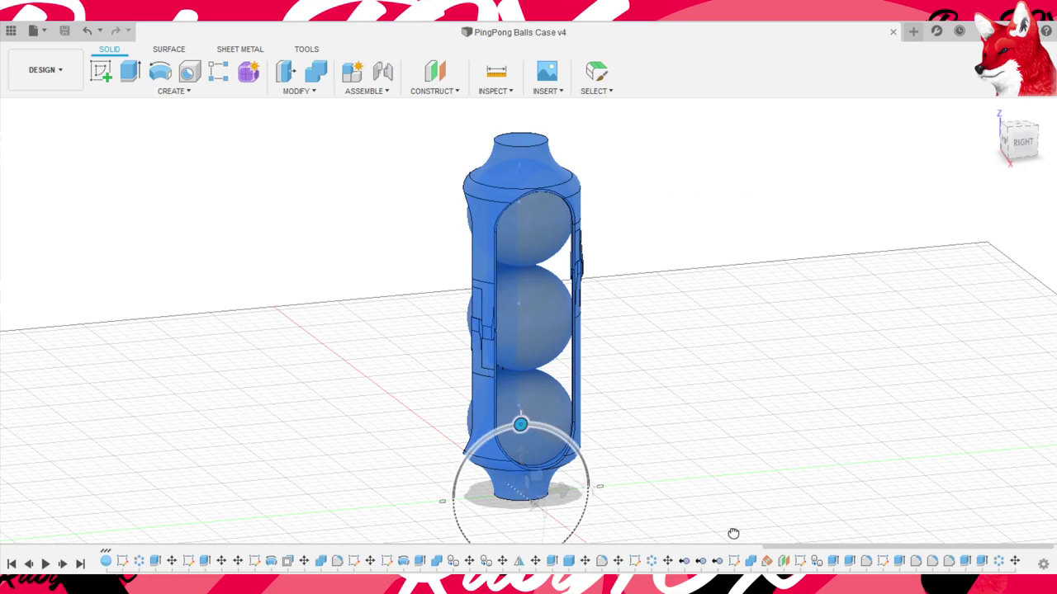
{"action": "left_click_drag", "start_coordinate": [521, 426], "coordinate": [588, 481]}
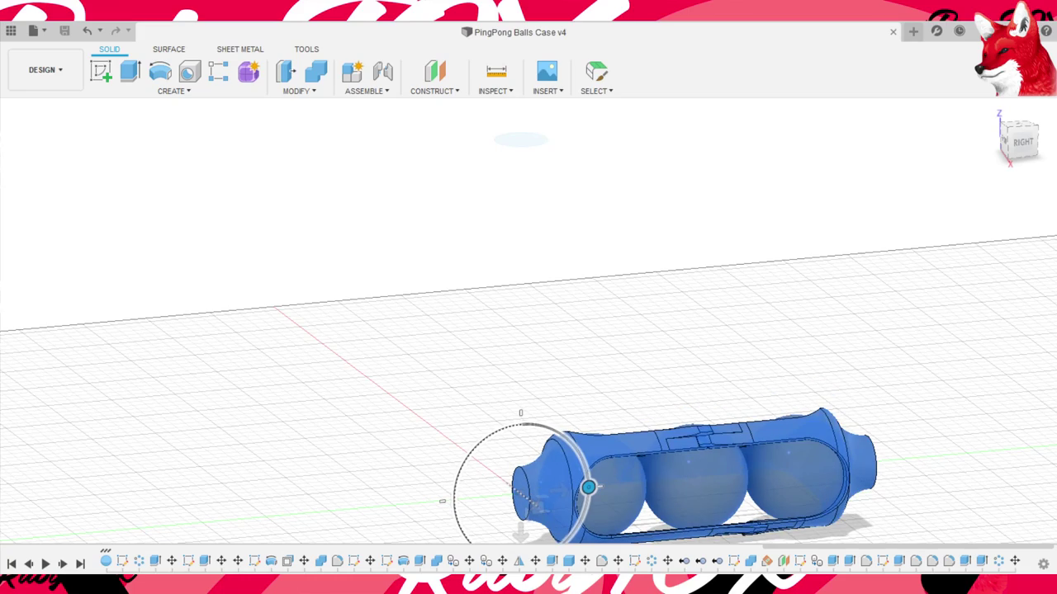
{"action": "mouse_move", "coordinate": [521, 534]}
{"action": "middle_mouse_down", "text": "shift"}
{"action": "mouse_move", "coordinate": [377, 397]}
{"action": "mouse_move", "coordinate": [665, 250]}
{"action": "middle_mouse_up", "text": "shift"}
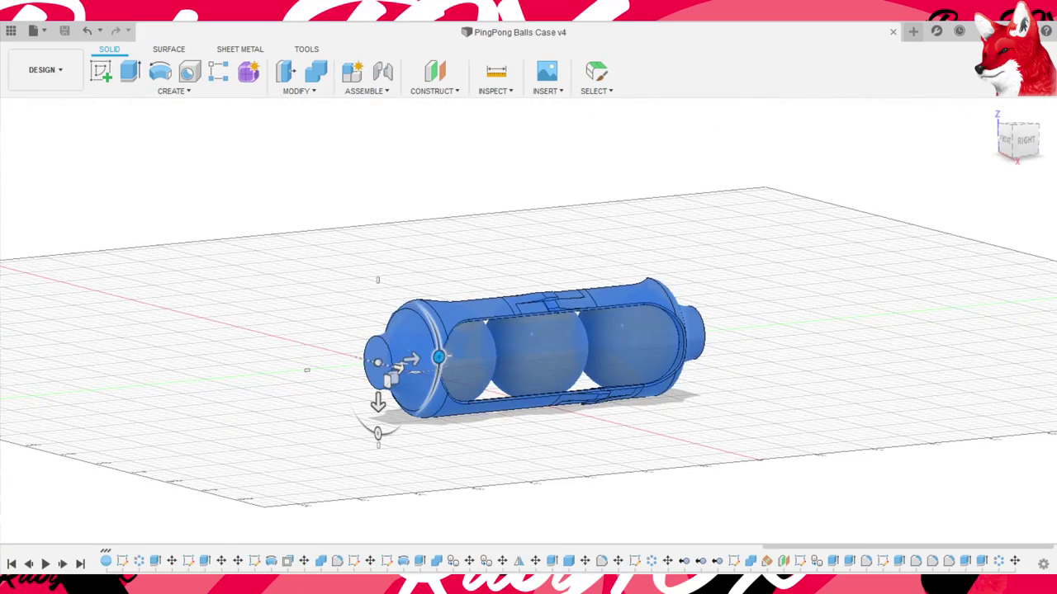
{"action": "key", "text": "Return"}
{"action": "mouse_move", "coordinate": [715, 420]}
{"action": "middle_mouse_down", "text": "shift"}
{"action": "mouse_move", "coordinate": [697, 397]}
{"action": "mouse_move", "coordinate": [691, 445]}
{"action": "mouse_move", "coordinate": [774, 405]}
{"action": "mouse_move", "coordinate": [919, 416]}
{"action": "mouse_move", "coordinate": [944, 383]}
{"action": "mouse_move", "coordinate": [957, 391]}
{"action": "mouse_move", "coordinate": [855, 431]}
{"action": "mouse_move", "coordinate": [759, 427]}
{"action": "mouse_move", "coordinate": [844, 349]}
{"action": "middle_mouse_up", "text": "shift"}
{"action": "scroll", "coordinate": [854, 431], "scroll_direction": "up", "scroll_amount": 5}
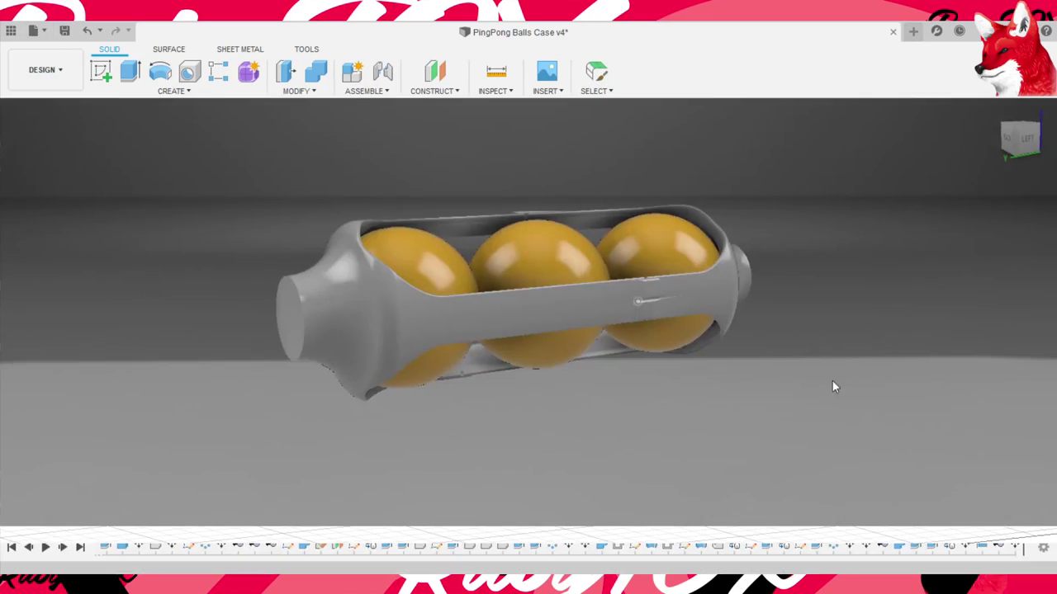
- Switch to the Render workspace and zoom in on the horizontal capsule case
{"action": "mouse_move", "coordinate": [693, 385]}
{"action": "middle_mouse_down", "text": "shift"}
{"action": "mouse_move", "coordinate": [719, 366]}
{"action": "mouse_move", "coordinate": [719, 437]}
{"action": "mouse_move", "coordinate": [642, 400]}
{"action": "mouse_move", "coordinate": [519, 411]}
{"action": "mouse_move", "coordinate": [754, 437]}
{"action": "mouse_move", "coordinate": [785, 460]}
{"action": "mouse_move", "coordinate": [736, 420]}
{"action": "mouse_move", "coordinate": [823, 413]}
{"action": "mouse_move", "coordinate": [812, 422]}
{"action": "mouse_move", "coordinate": [745, 412]}
{"action": "middle_mouse_up", "text": "shift"}
{"action": "scroll", "coordinate": [765, 413], "scroll_direction": "up", "scroll_amount": 1}
{"action": "scroll", "coordinate": [765, 413], "scroll_direction": "up", "scroll_amount": 1}
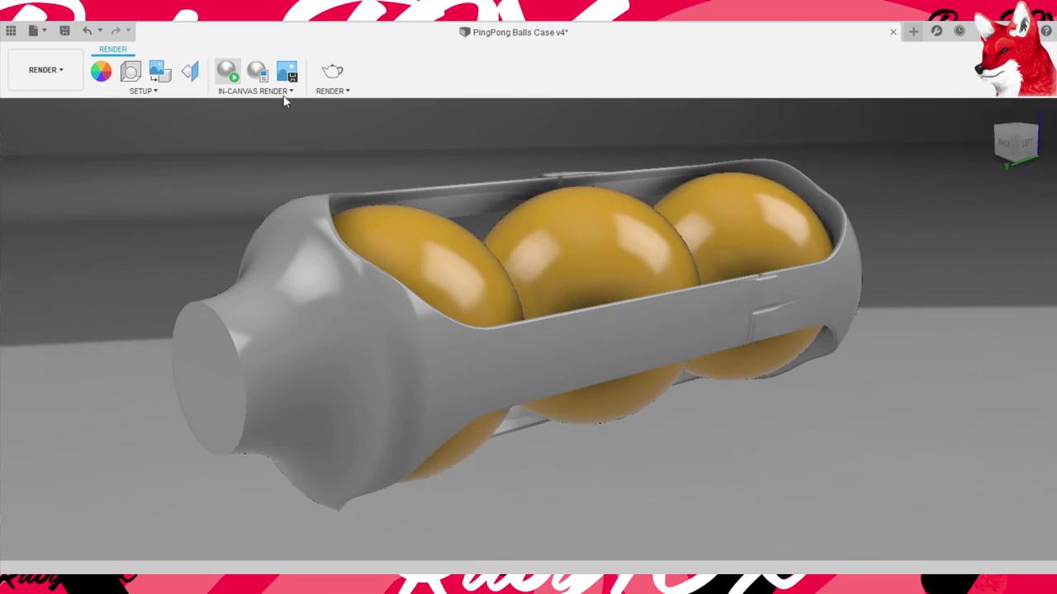
- Open Scene Settings and start an in-canvas render of the capsule and balls
{"action": "left_click", "coordinate": [131, 71]}
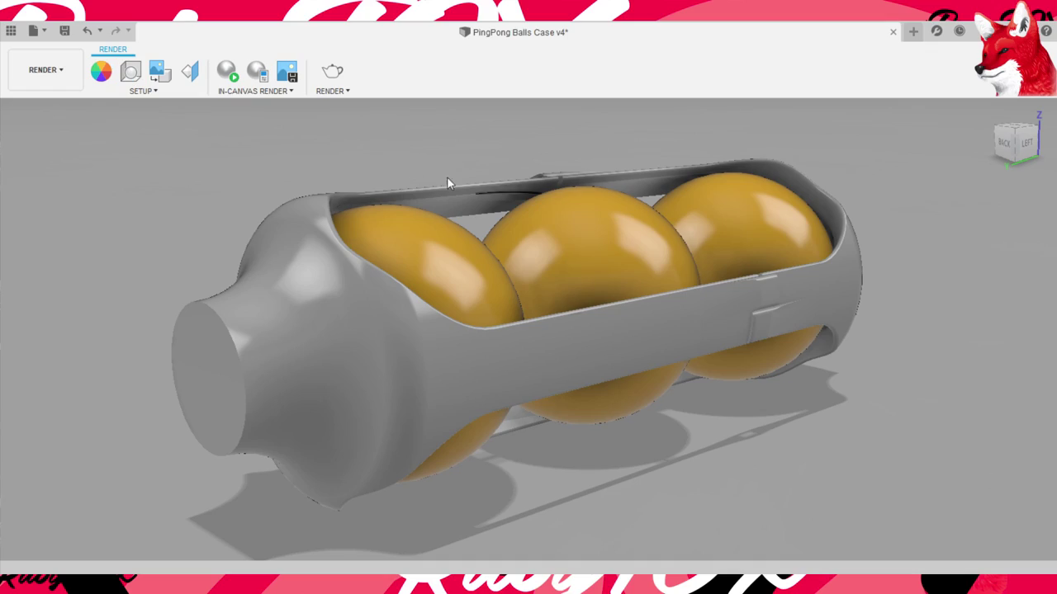
{"action": "left_click", "coordinate": [227, 71]}
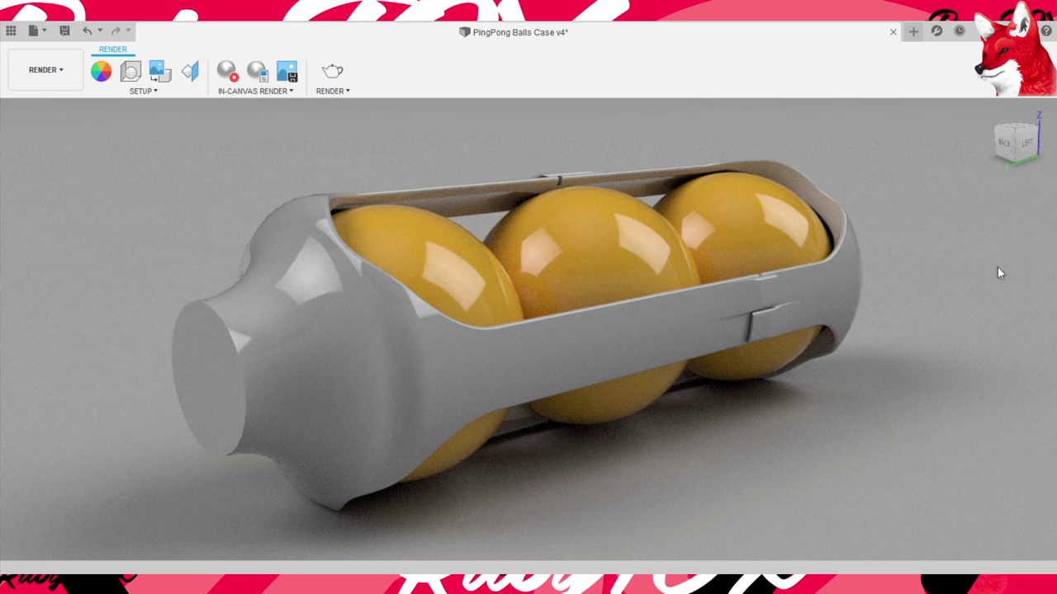
- Stop the render and give the case body and right end cap a white appearance
{"action": "left_click", "coordinate": [278, 89]}
{"action": "left_click", "coordinate": [631, 301]}
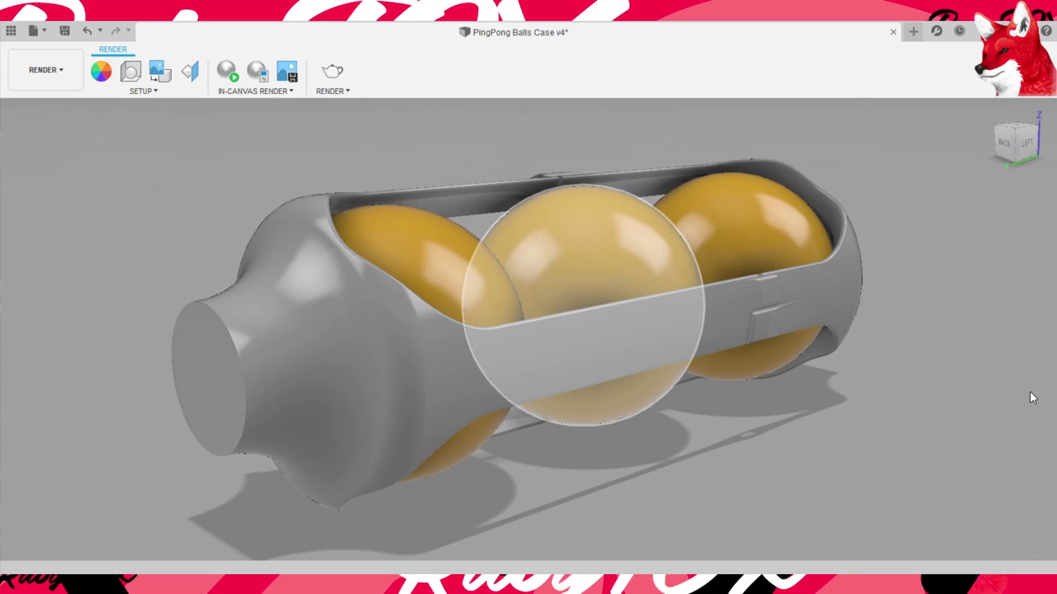
{"action": "left_click", "coordinate": [1015, 417]}
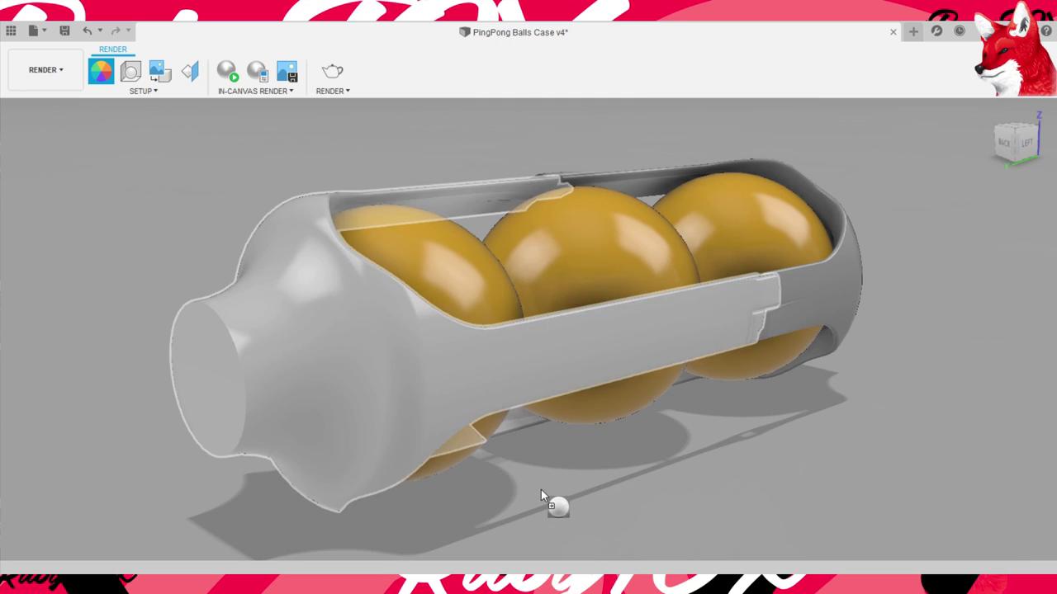
{"action": "left_click_drag", "start_coordinate": [1008, 555], "coordinate": [540, 489]}
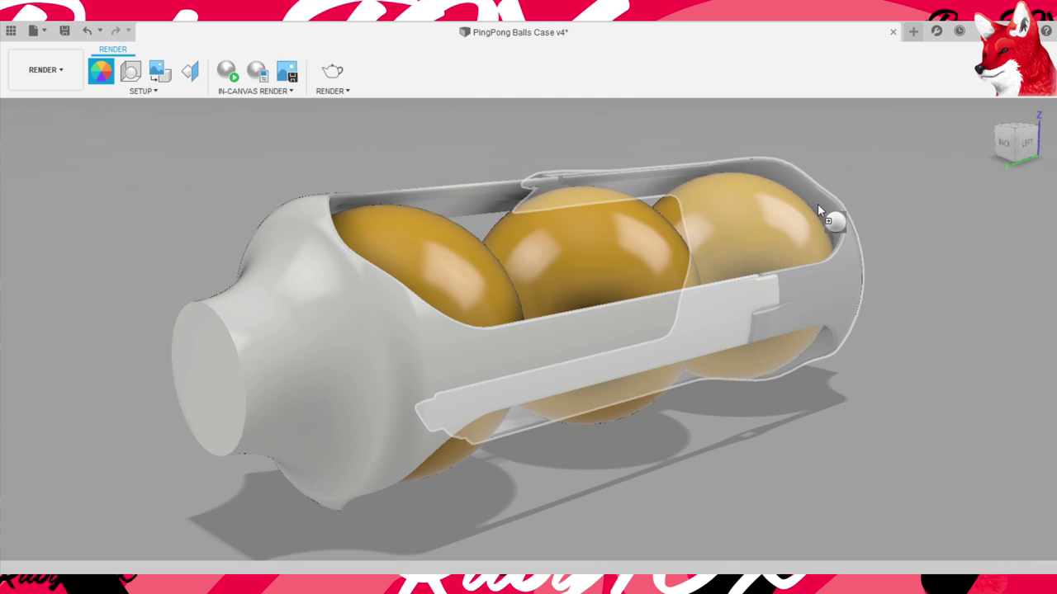
{"action": "left_click_drag", "start_coordinate": [1011, 558], "coordinate": [817, 207]}
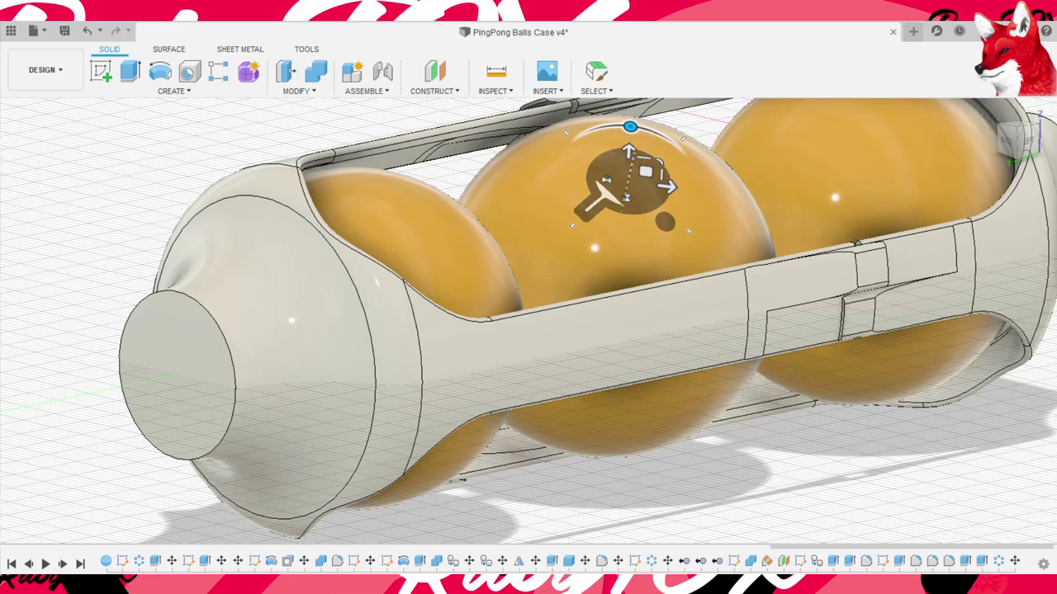
- Confirm the paddle-logo decal placed on the middle ball
{"action": "key", "text": "Return"}
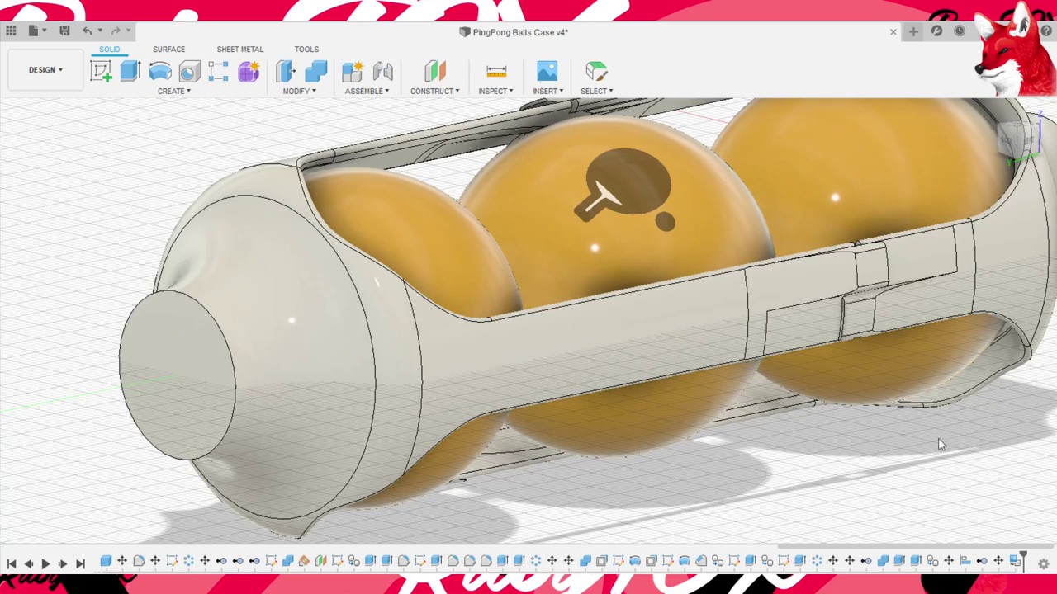
- Place the paddle decal on the first ball, rotated to sit upright
{"action": "left_click", "coordinate": [510, 298]}
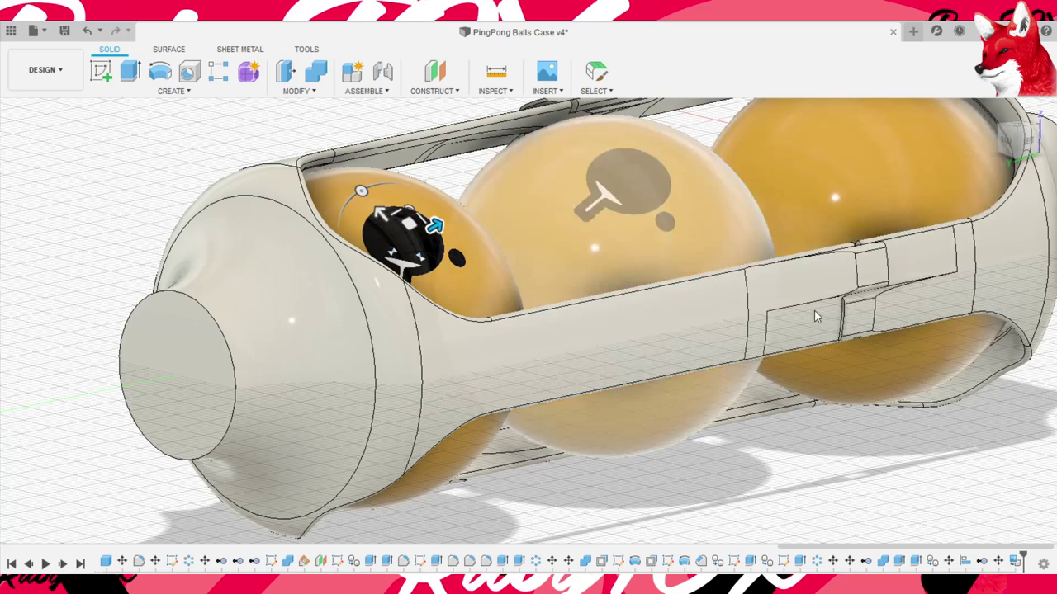
{"action": "left_click_drag", "start_coordinate": [584, 317], "coordinate": [557, 414]}
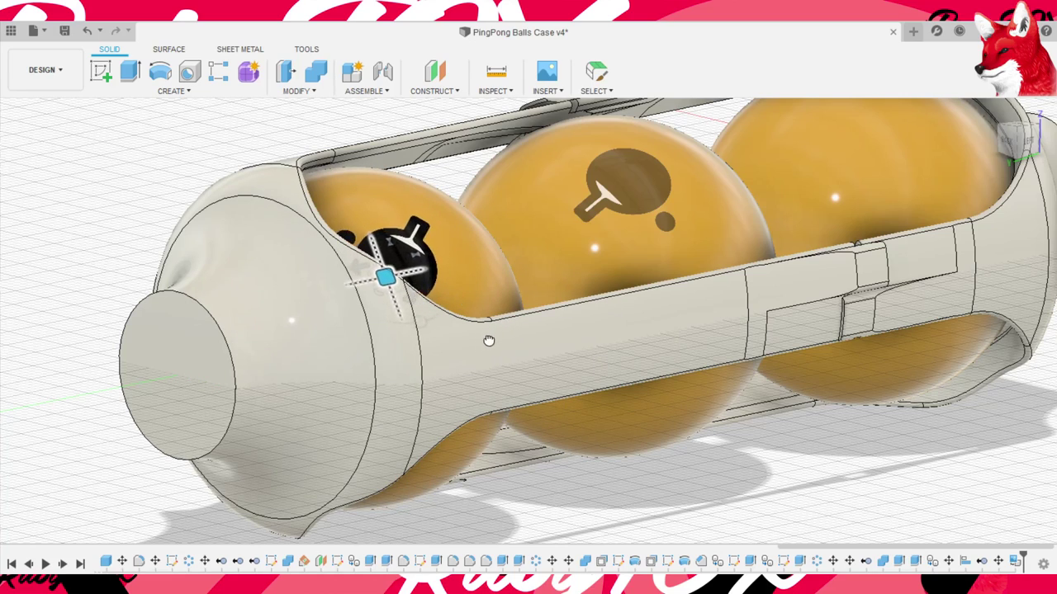
{"action": "mouse_move", "coordinate": [428, 306]}
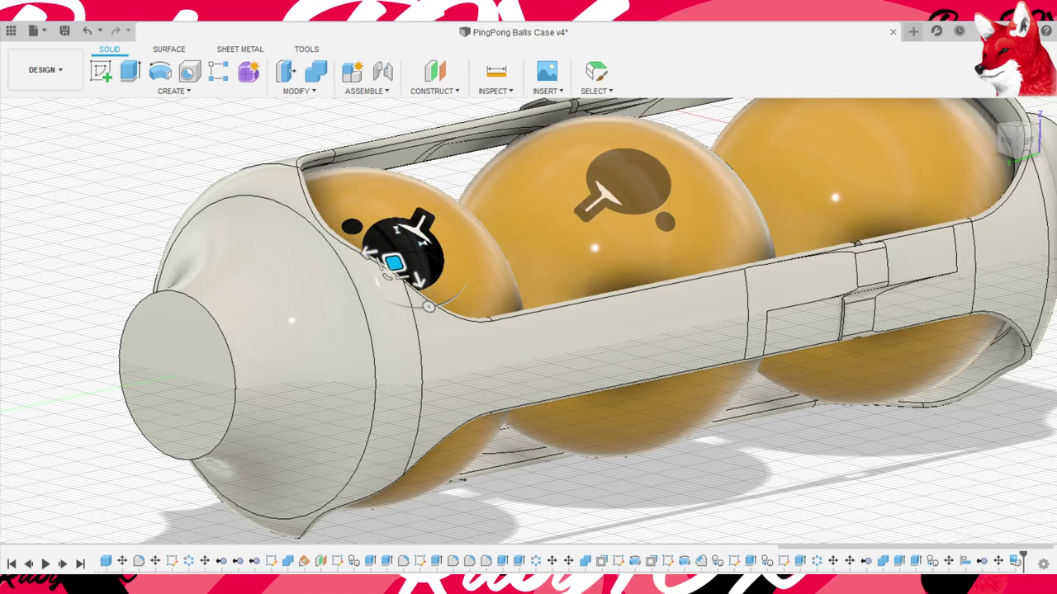
{"action": "key", "text": "Return"}
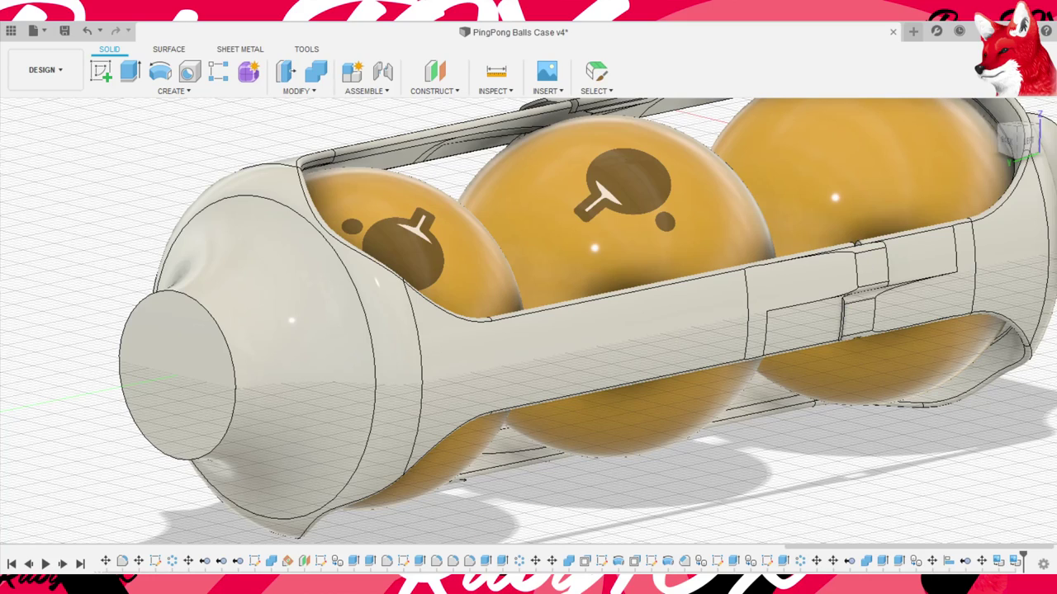
- Place the paddle decal on the third ball and nudge it into position
{"action": "left_click", "coordinate": [834, 197]}
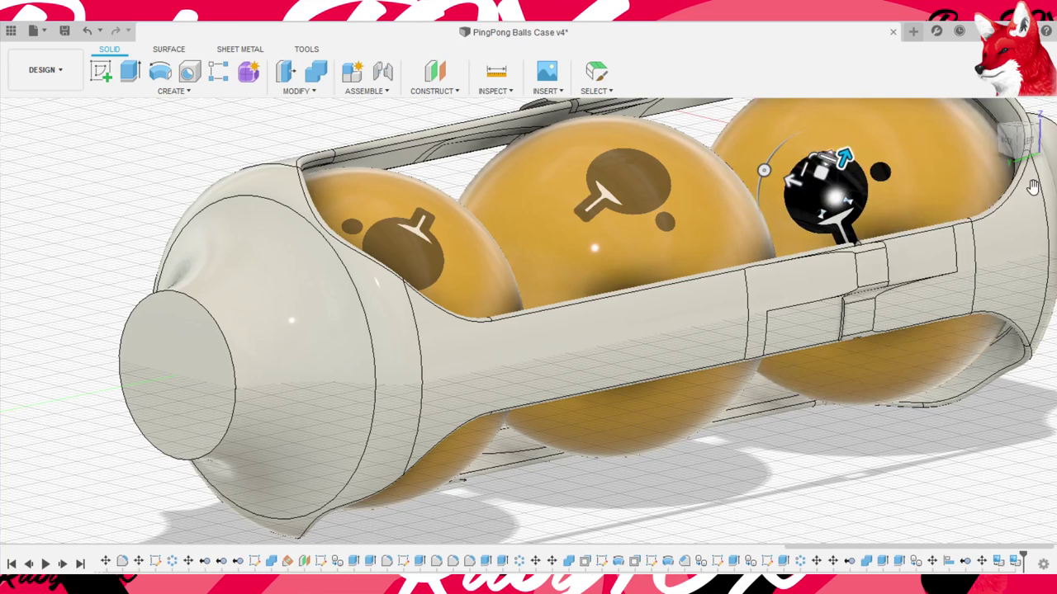
{"action": "left_click_drag", "start_coordinate": [820, 171], "coordinate": [869, 132]}
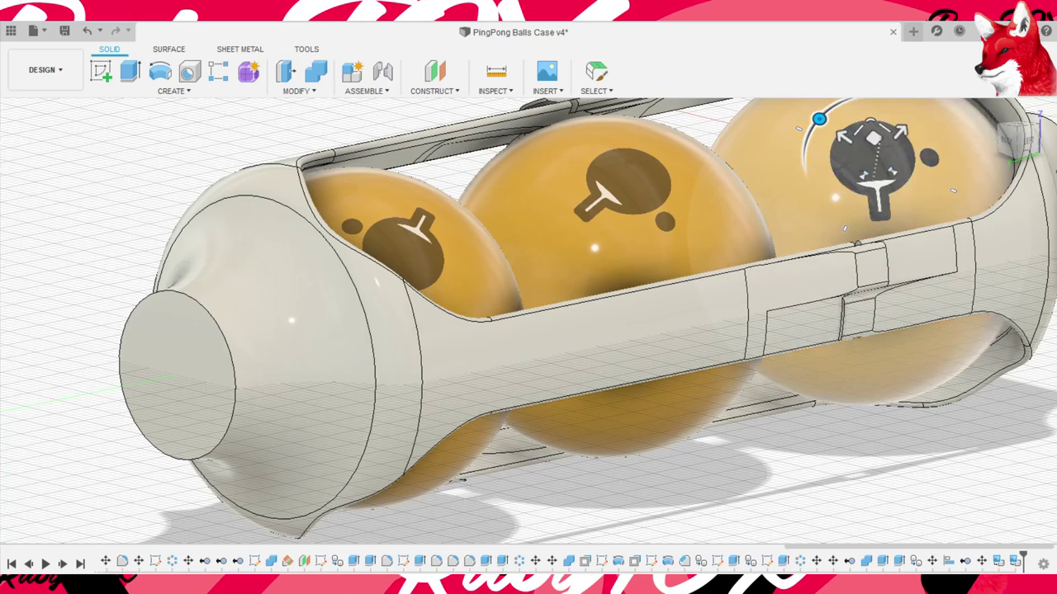
{"action": "mouse_move", "coordinate": [872, 138]}
{"action": "left_mouse_down"}
{"action": "mouse_move", "coordinate": [837, 129]}
{"action": "mouse_move", "coordinate": [836, 207]}
{"action": "mouse_move", "coordinate": [900, 105]}
{"action": "mouse_move", "coordinate": [880, 134]}
{"action": "mouse_move", "coordinate": [960, 124]}
{"action": "mouse_move", "coordinate": [947, 118]}
{"action": "left_mouse_up"}
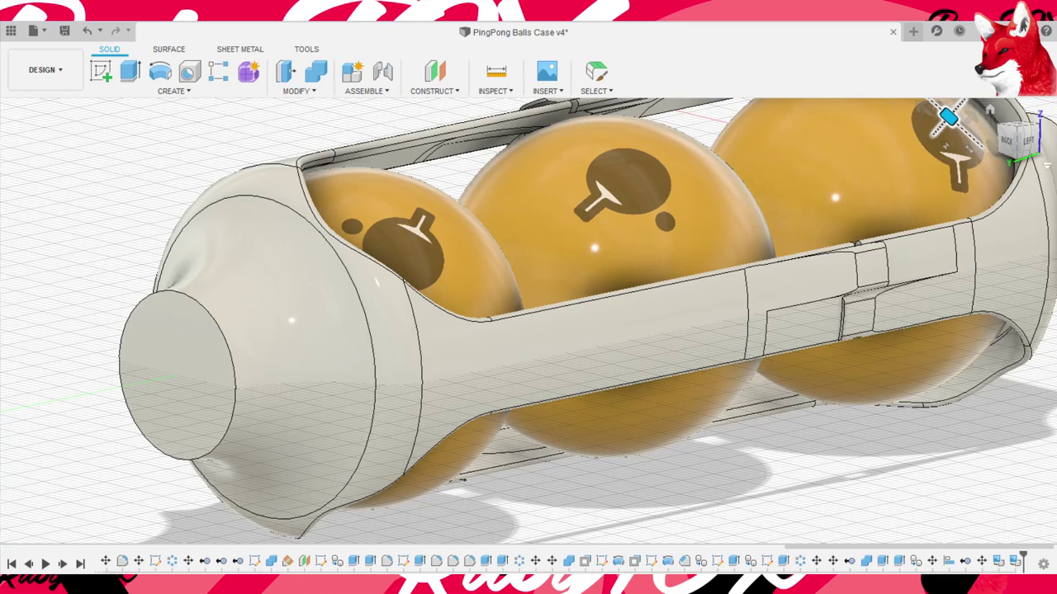
{"action": "key", "text": "Return"}
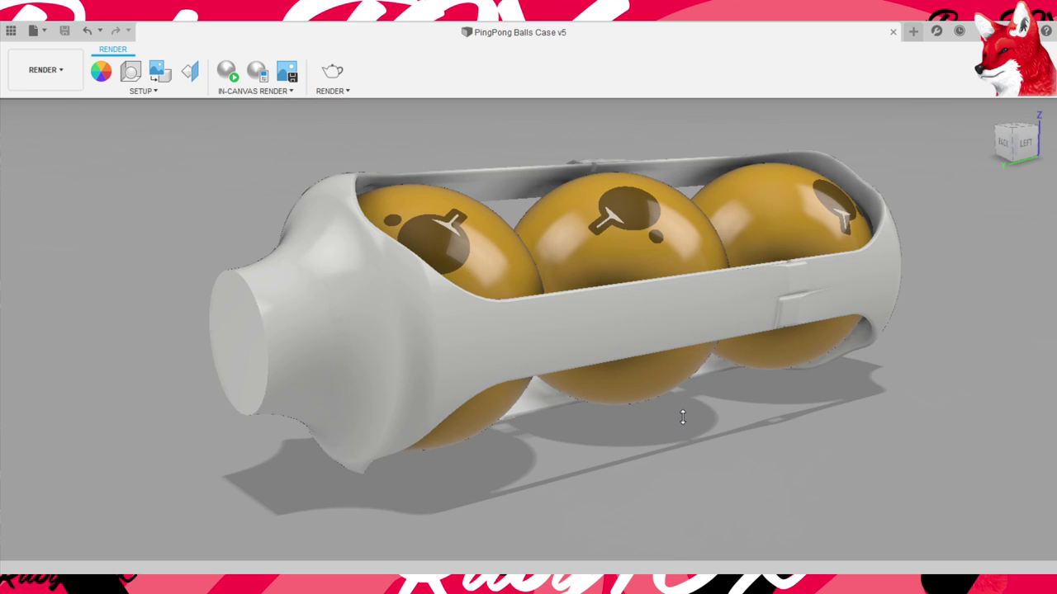
{"action": "middle_click_drag", "start_coordinate": [677, 434], "coordinate": [660, 414], "text": "shift"}
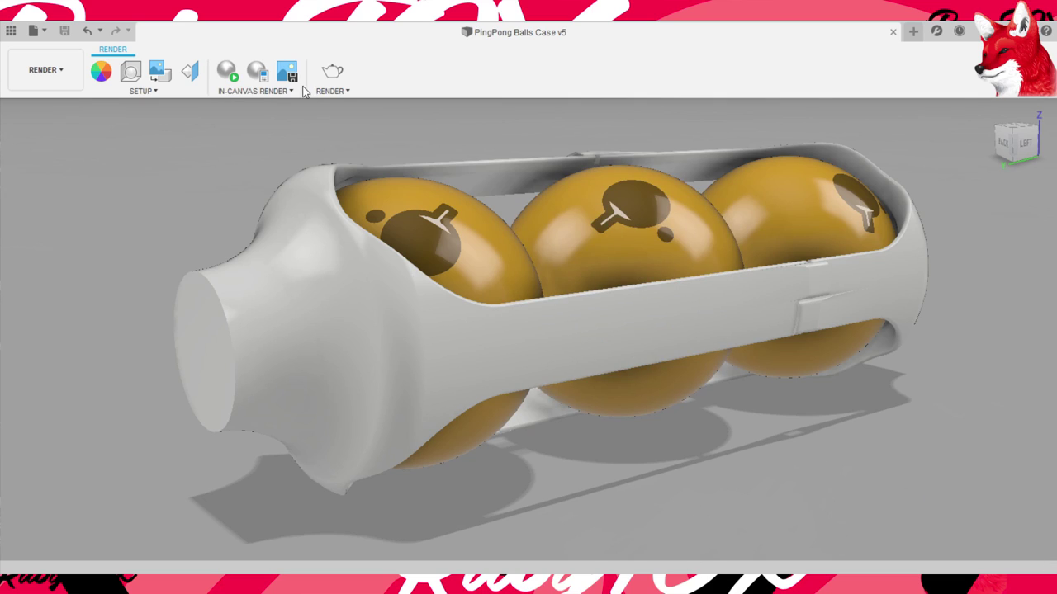
- Start an in-canvas render of the white case with its decal-marked balls
{"action": "left_click", "coordinate": [228, 71]}
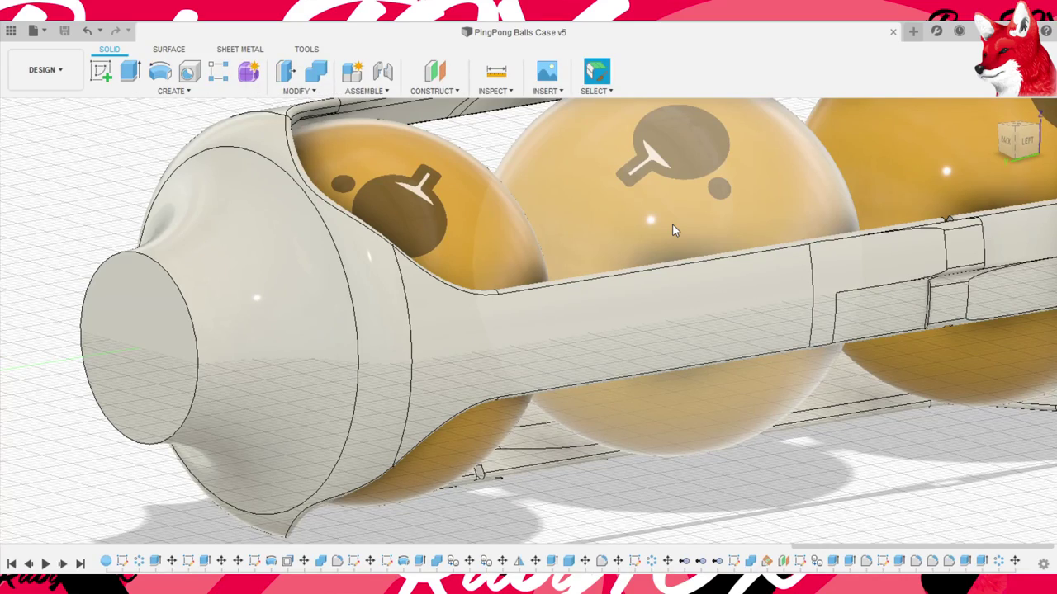
- Zoom out and orbit so the whole capsule case fits in the viewport
{"action": "scroll", "coordinate": [672, 224], "scroll_direction": "down", "scroll_amount": 5}
{"action": "scroll", "coordinate": [672, 224], "scroll_direction": "down", "scroll_amount": 5}
{"action": "scroll", "coordinate": [672, 224], "scroll_direction": "down", "scroll_amount": 5}
{"action": "mouse_move", "coordinate": [712, 267]}
{"action": "middle_mouse_down", "text": "shift"}
{"action": "mouse_move", "coordinate": [743, 275]}
{"action": "mouse_move", "coordinate": [731, 262]}
{"action": "mouse_move", "coordinate": [739, 510]}
{"action": "middle_mouse_up", "text": "shift"}
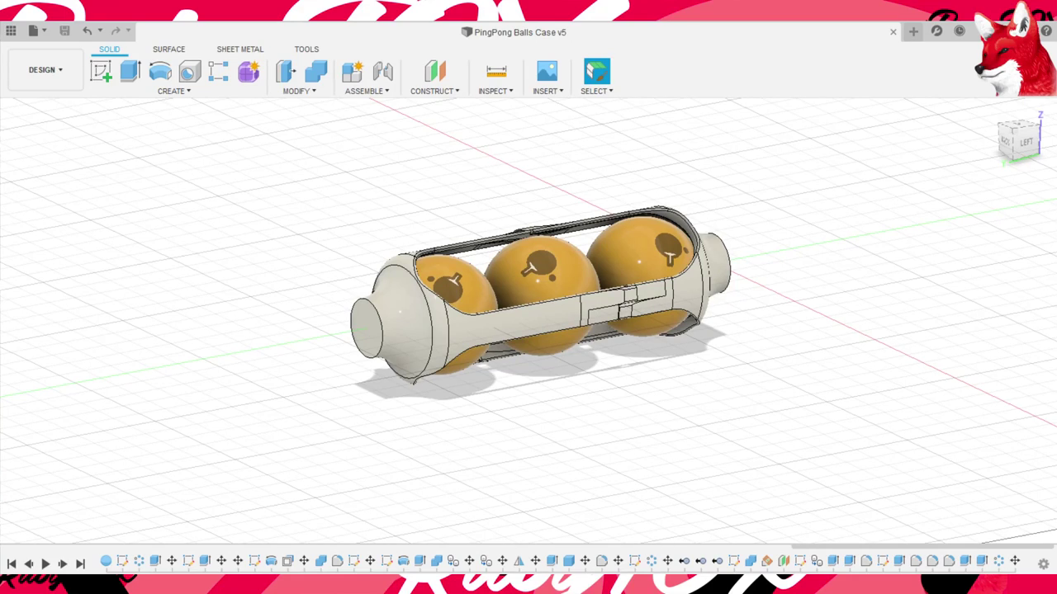